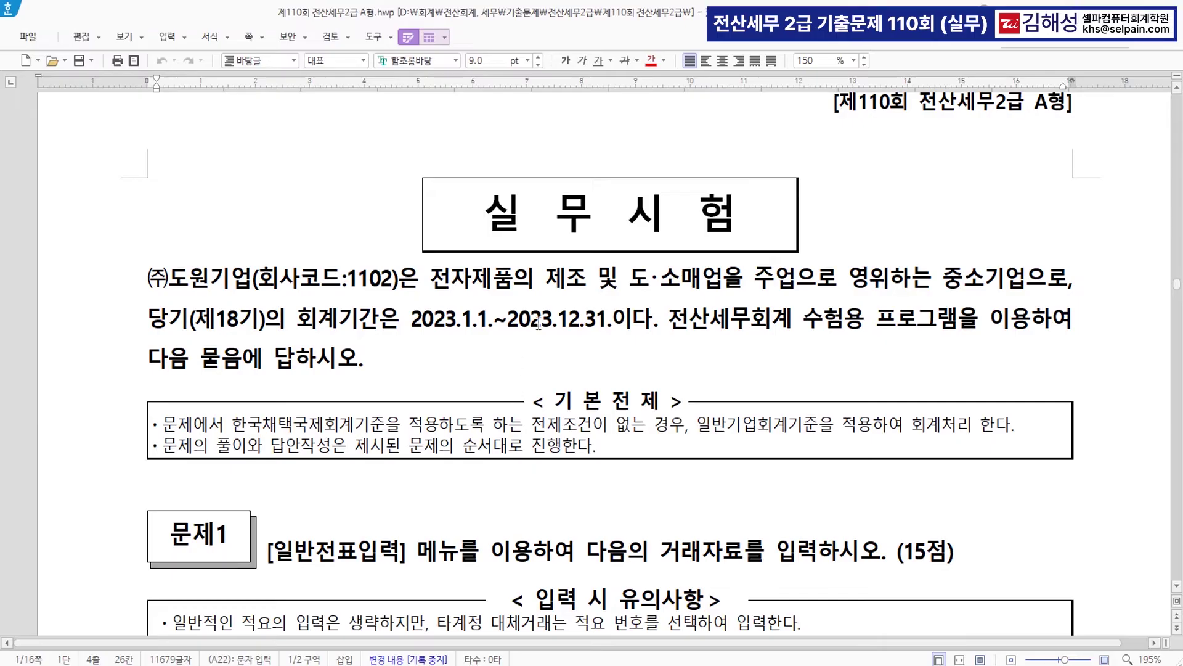
- Colour the accounting period 2023.1.1.~2023.12.31 red in the exam introduction
{"action": "left_click", "coordinate": [171, 277]}
{"action": "left_click_drag", "start_coordinate": [171, 277], "coordinate": [399, 278]}
{"action": "left_click_drag", "start_coordinate": [410, 321], "coordinate": [610, 324]}
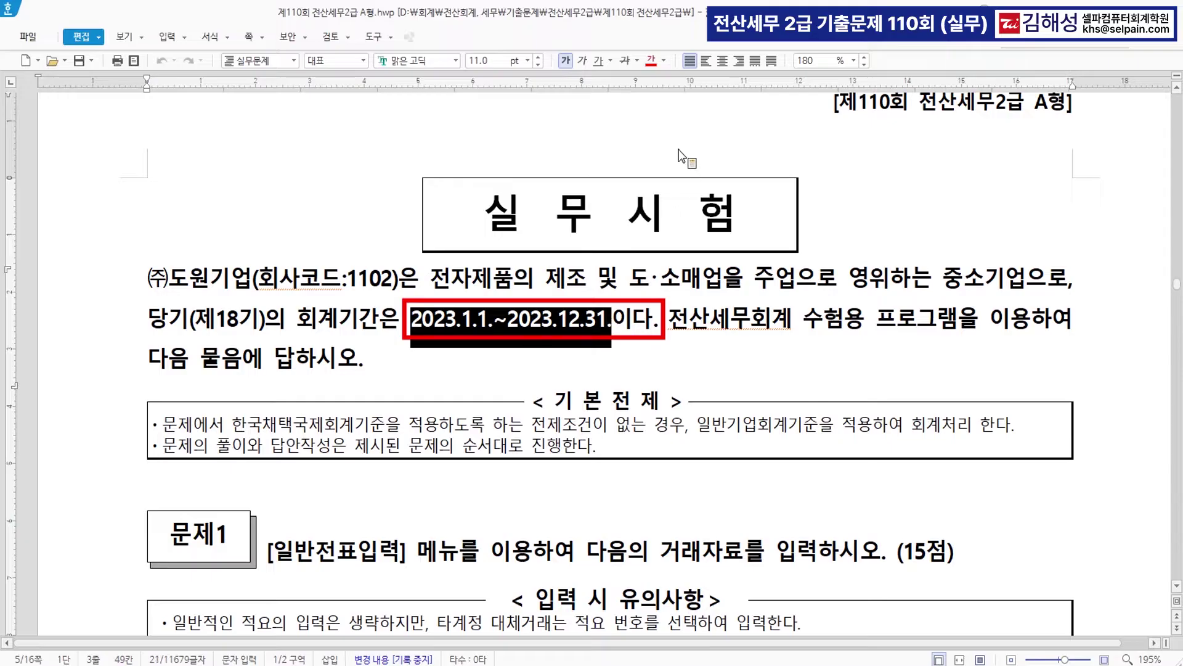
{"action": "left_click", "coordinate": [651, 60]}
{"action": "left_click", "coordinate": [712, 361]}
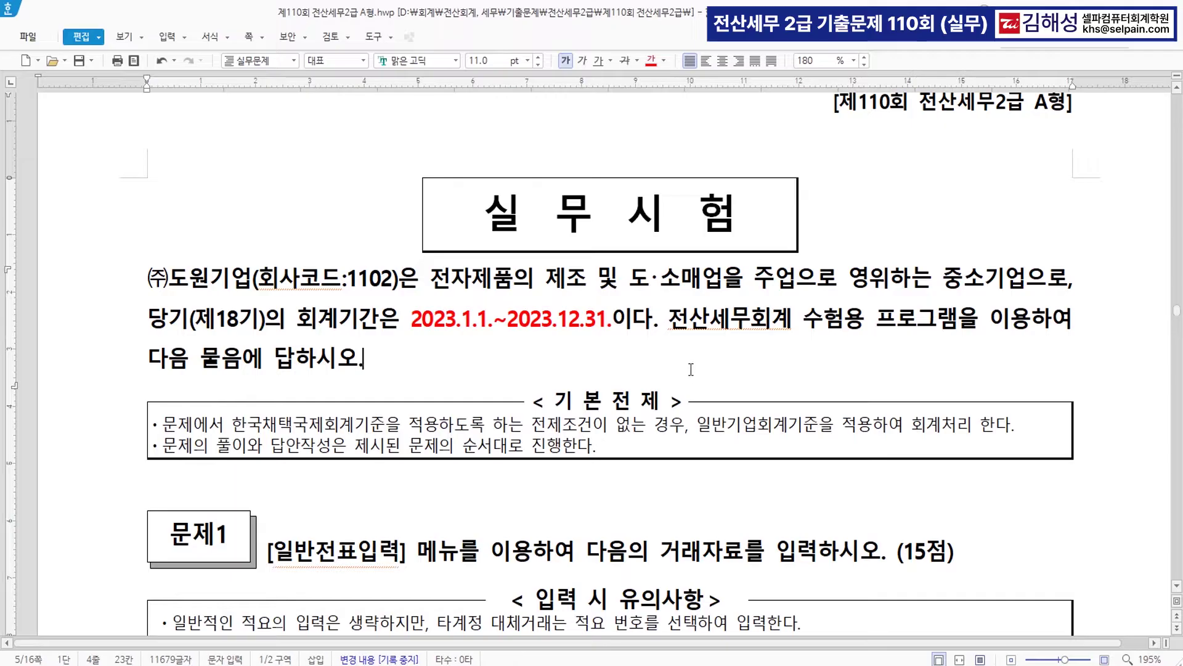
{"action": "scroll", "coordinate": [692, 376], "scroll_direction": "down", "scroll_amount": 5}
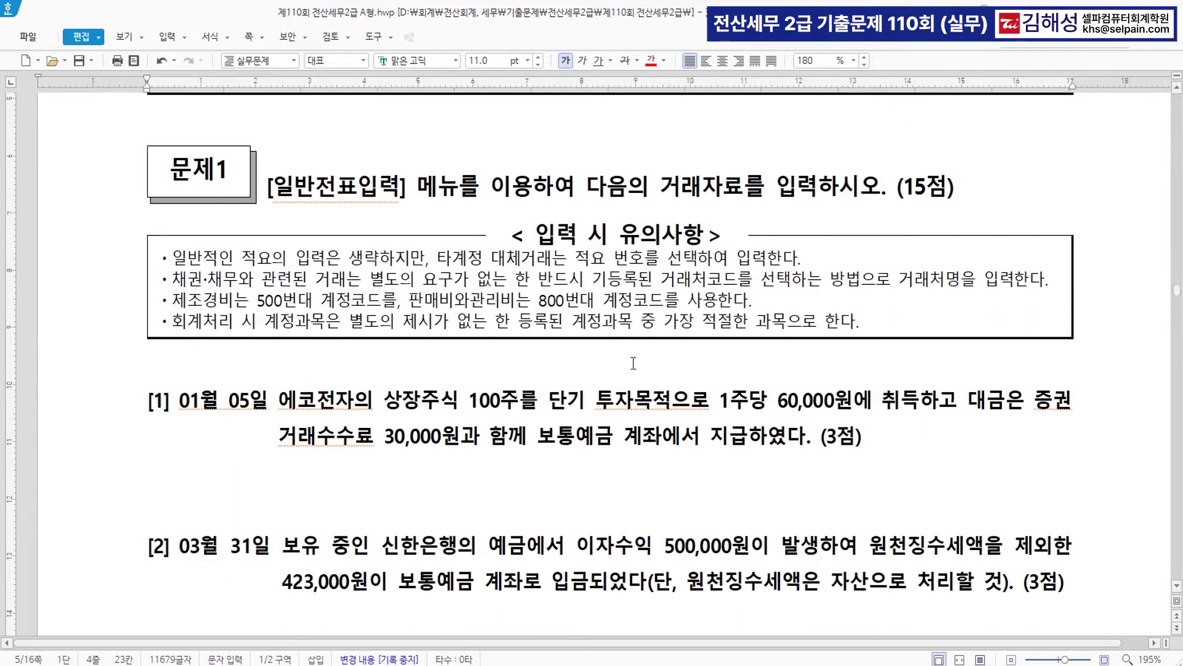
{"action": "scroll", "coordinate": [655, 400], "scroll_direction": "down", "scroll_amount": 3}
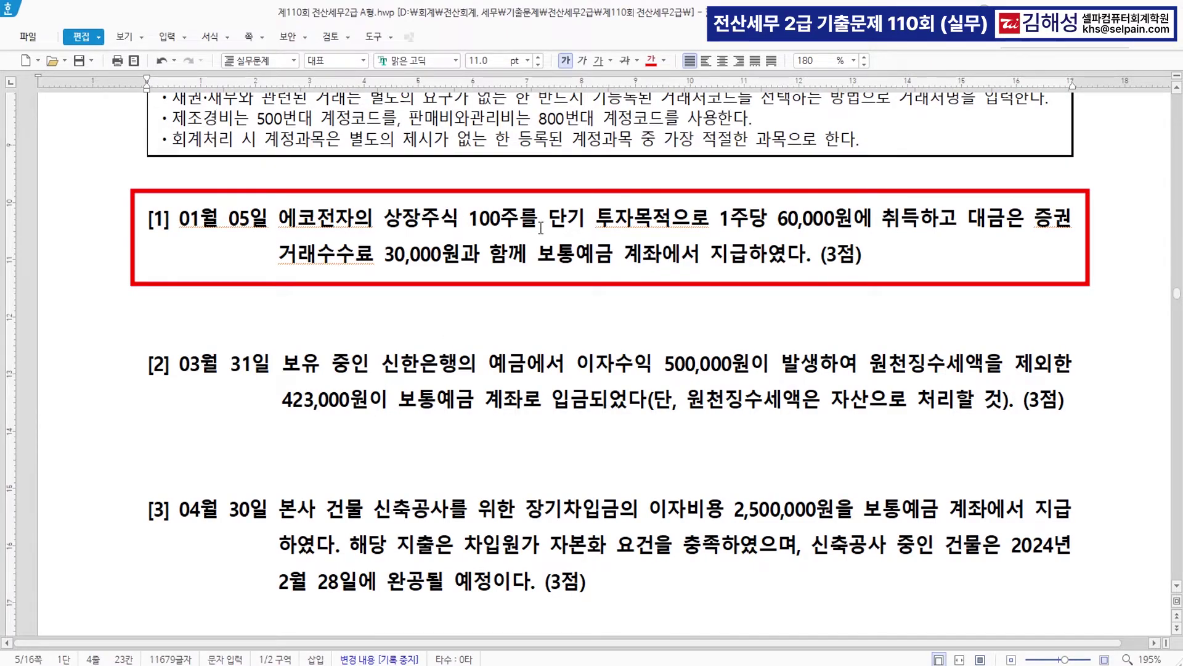
- Colour 단기 투자목적 red and add the note >>6,000,000 after 취득
{"action": "left_click_drag", "start_coordinate": [547, 227], "coordinate": [670, 225]}
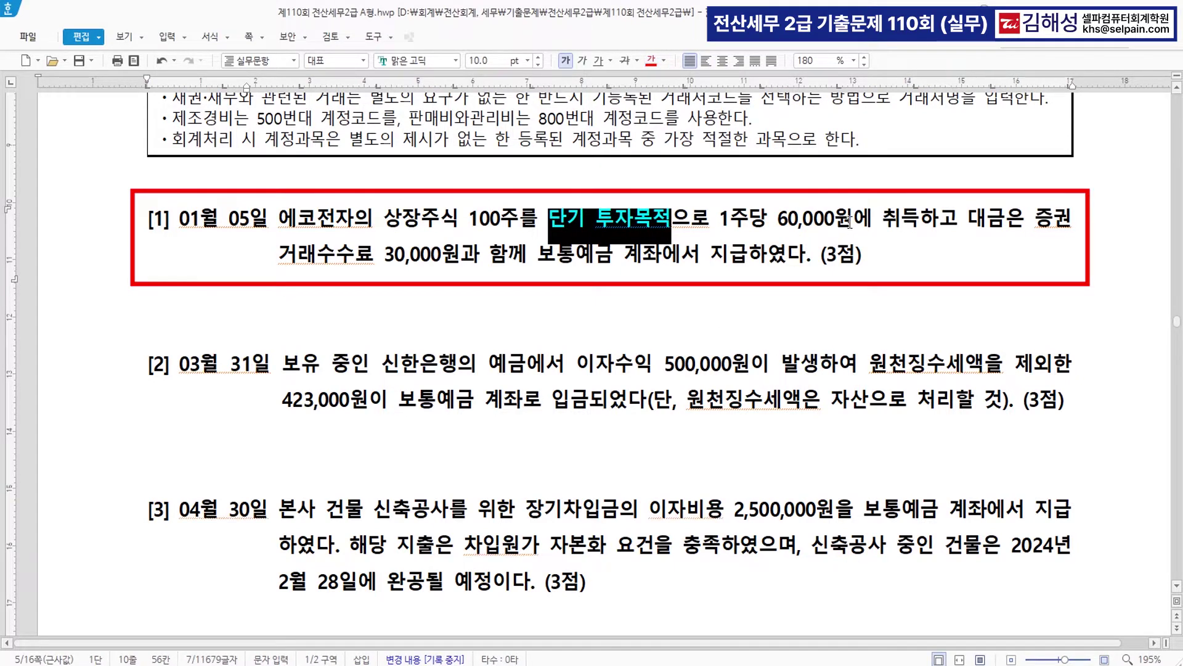
{"action": "key", "text": "ctrl"}
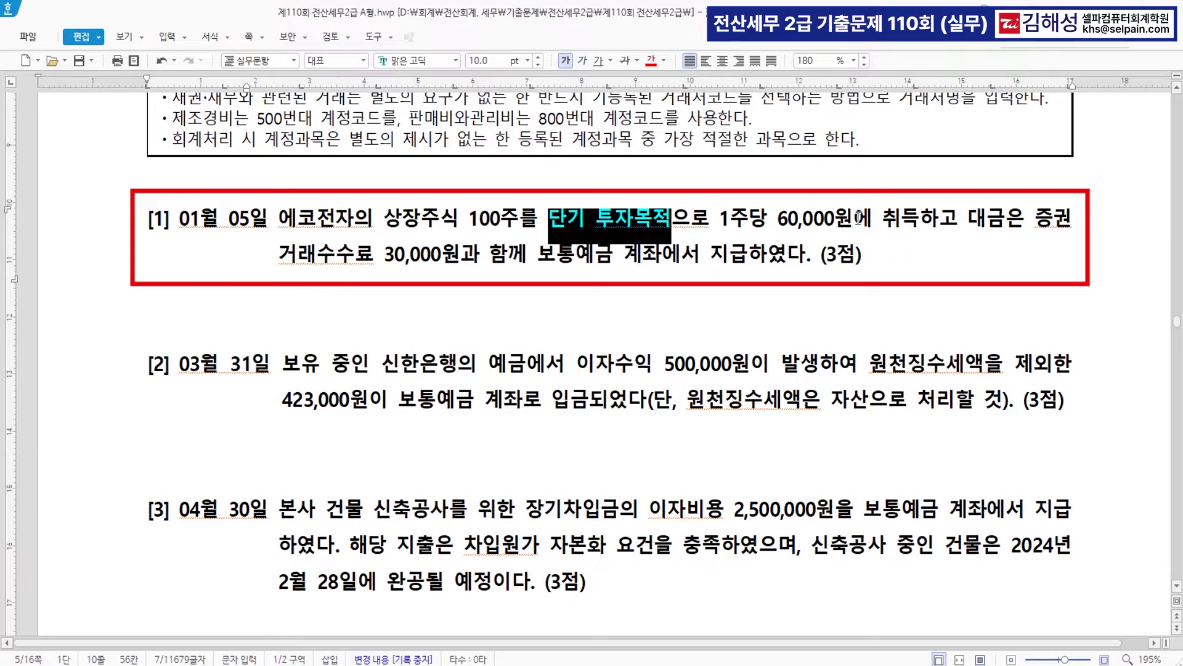
{"action": "left_click", "coordinate": [905, 217]}
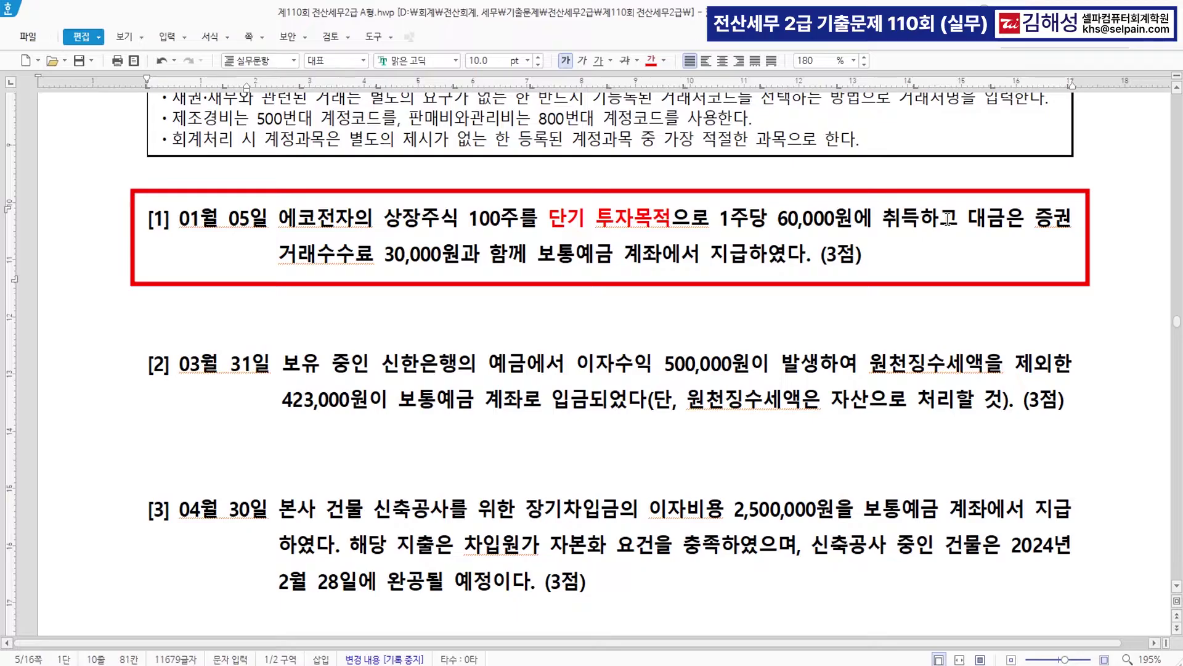
{"action": "type", "text": ">>6,000,000"}
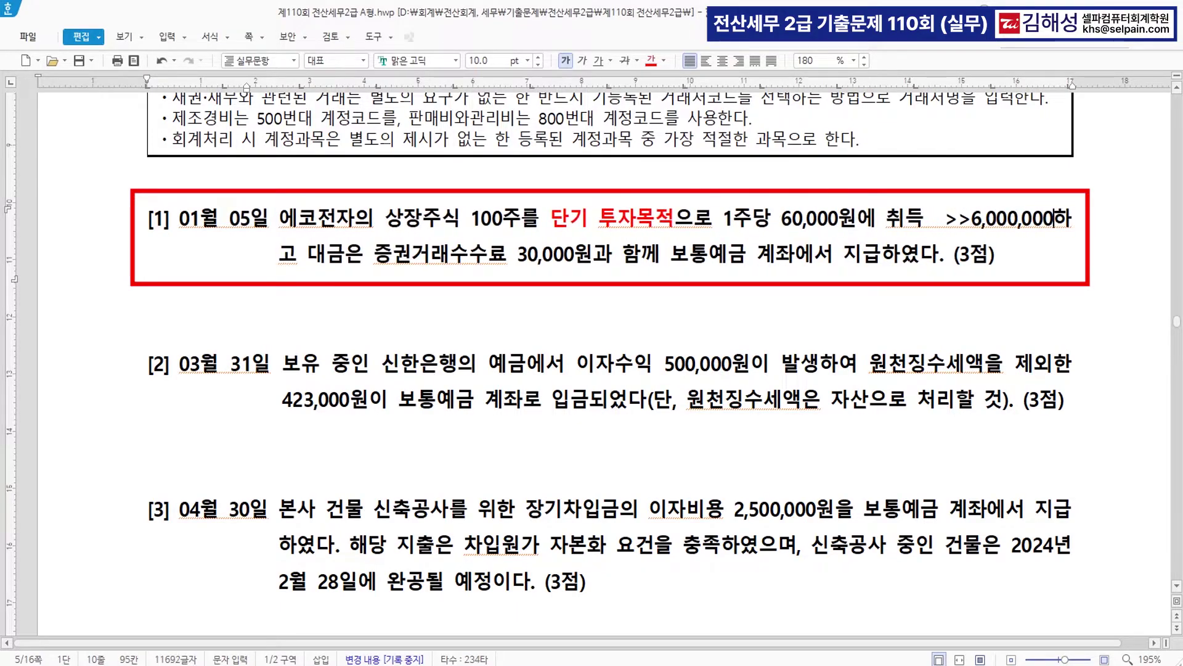
{"action": "key", "text": "Return"}
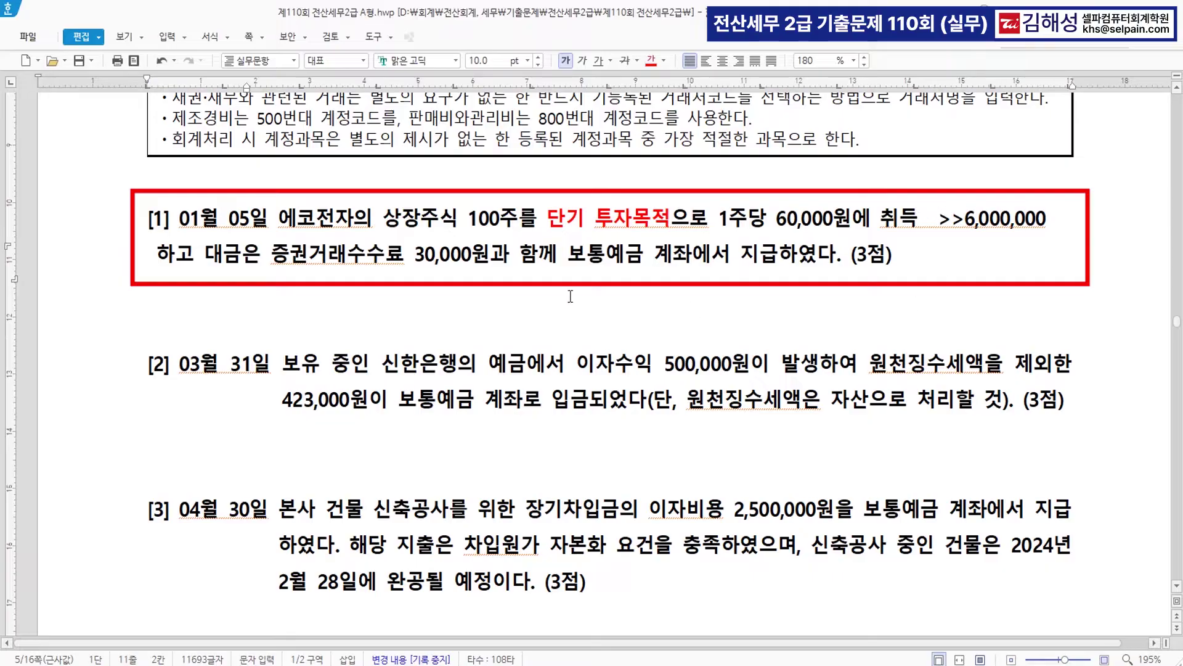
- Colour 증권거래수수료 30,000원 red and add the note >>> 900번 수수료비용
{"action": "left_click_drag", "start_coordinate": [272, 253], "coordinate": [488, 254]}
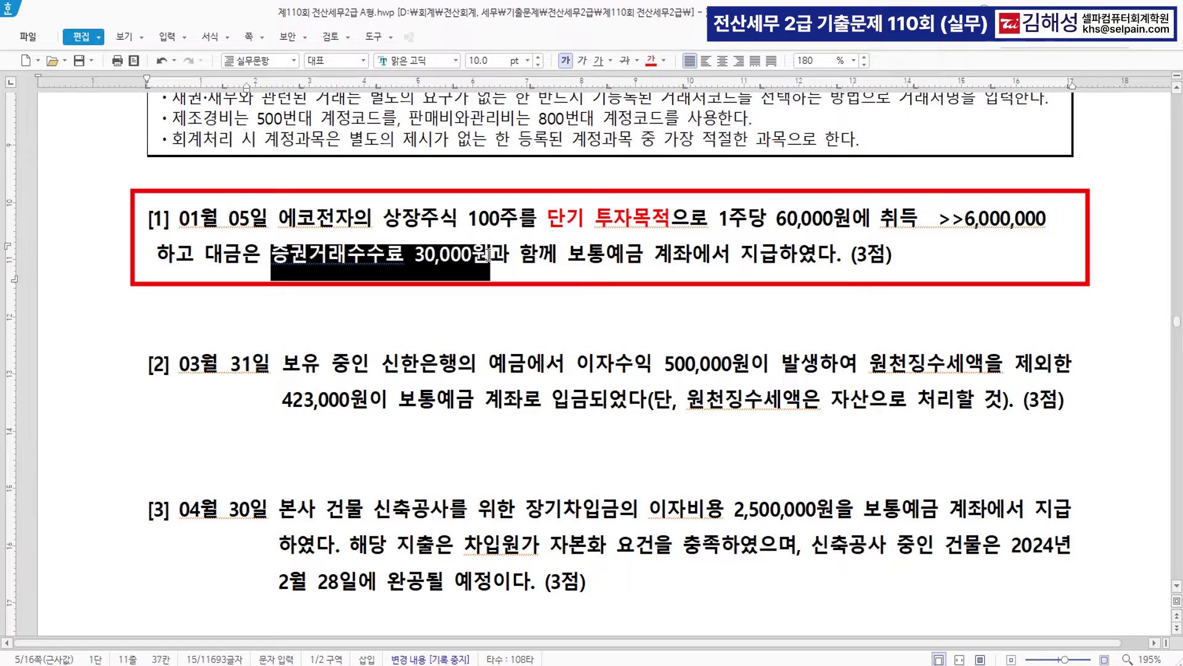
{"action": "left_click", "coordinate": [651, 60]}
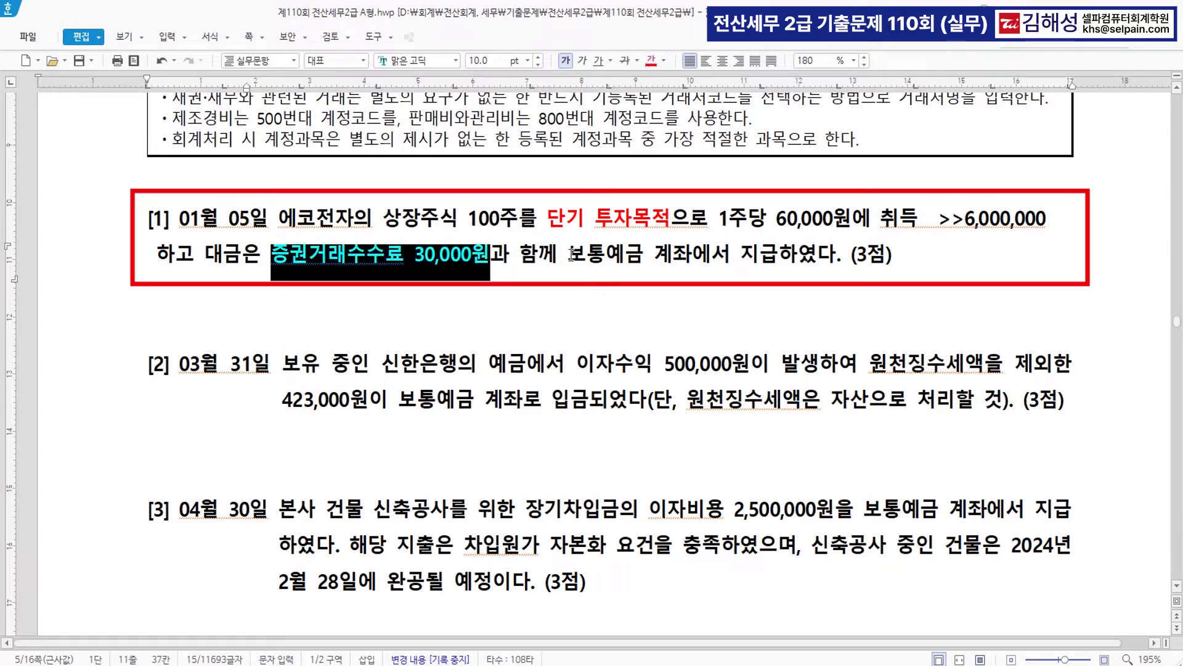
{"action": "left_click", "coordinate": [503, 253]}
{"action": "type", "text": ">>> 900"}
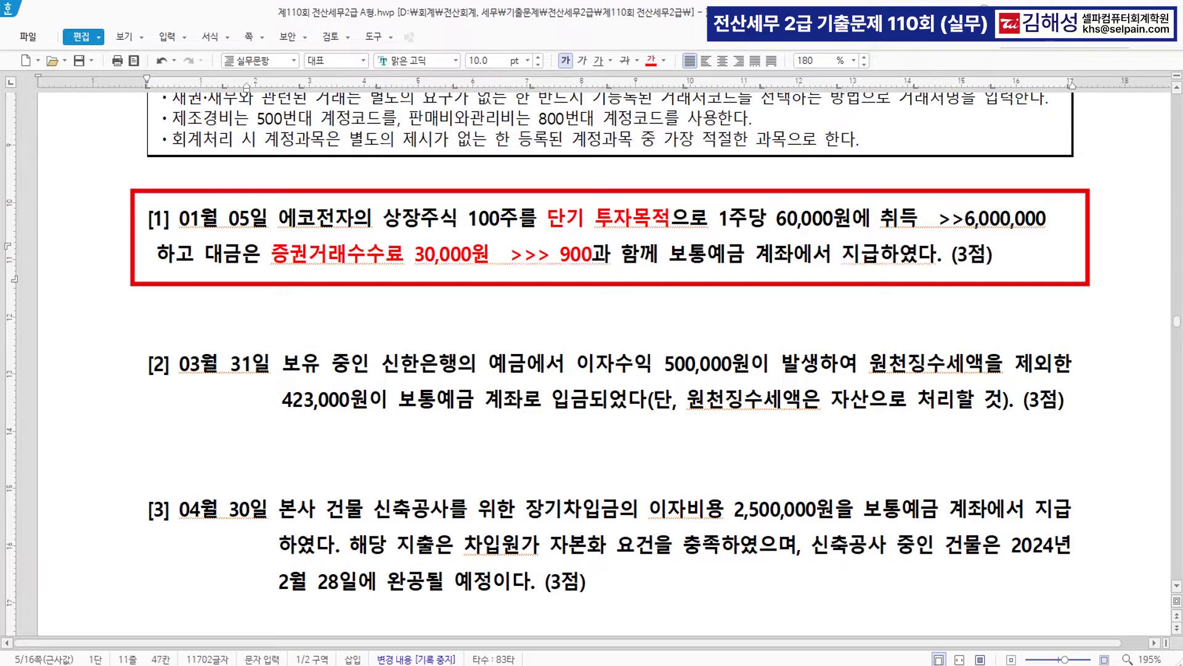
{"action": "type", "text": "번 수수"}
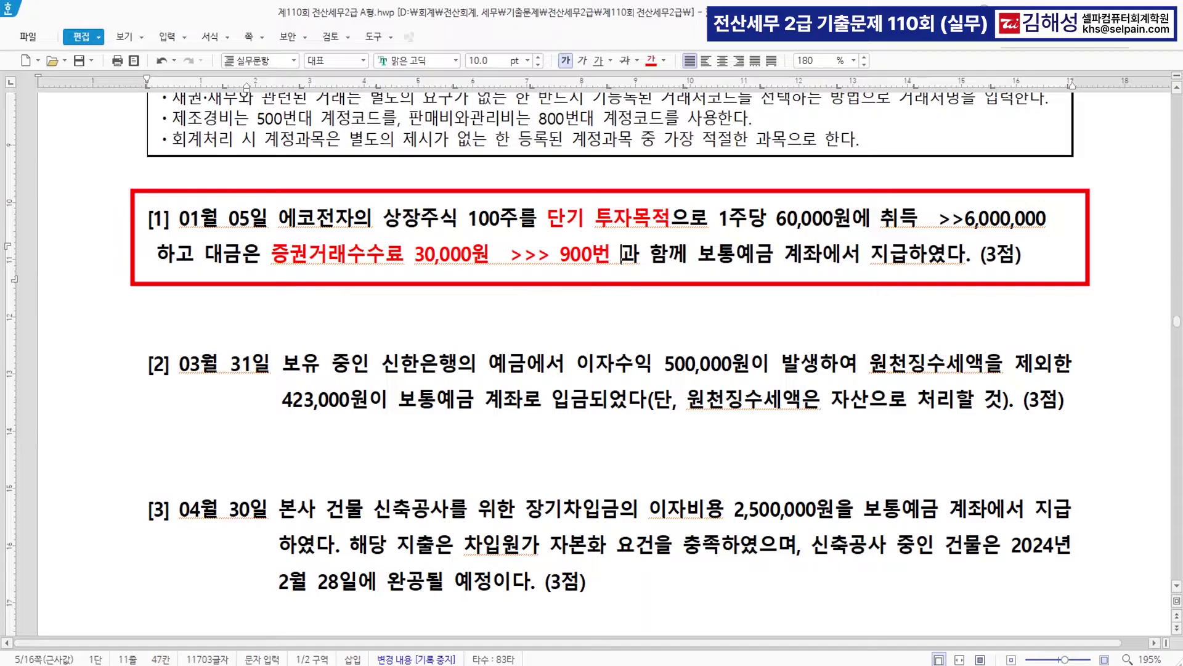
{"action": "type", "text": "료비용"}
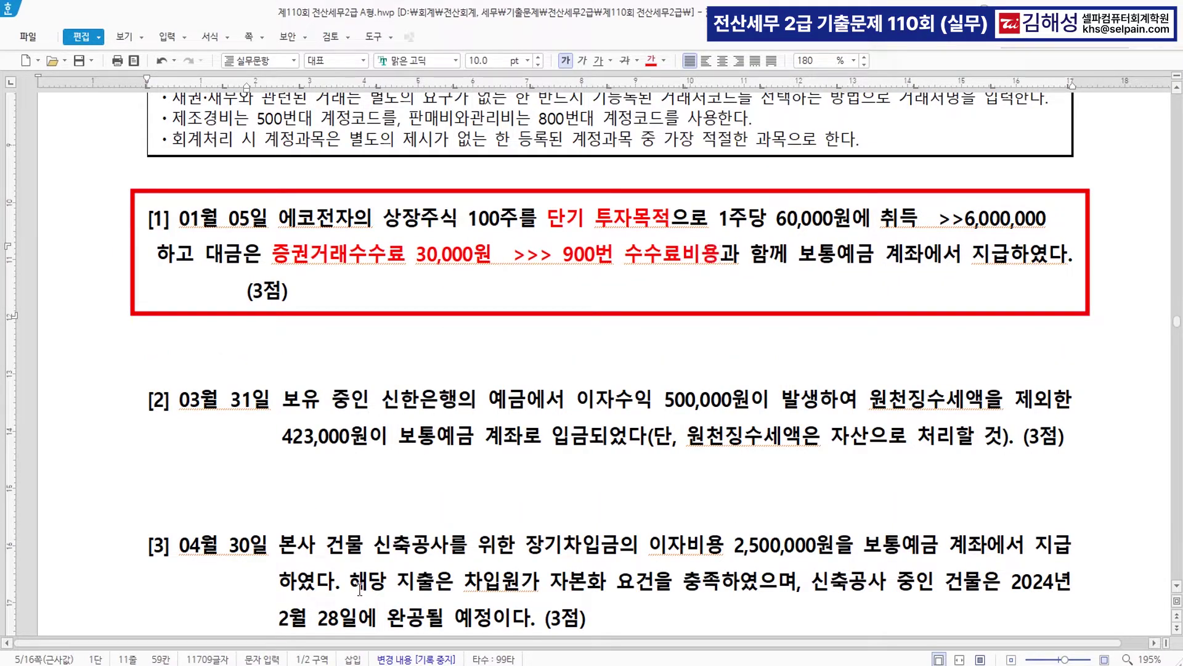
- In 일반전표입력, start the 01/05 voucher with a 0107 단기매매증권 debit of 6,000,000
{"action": "key", "text": "alt+Tab"}
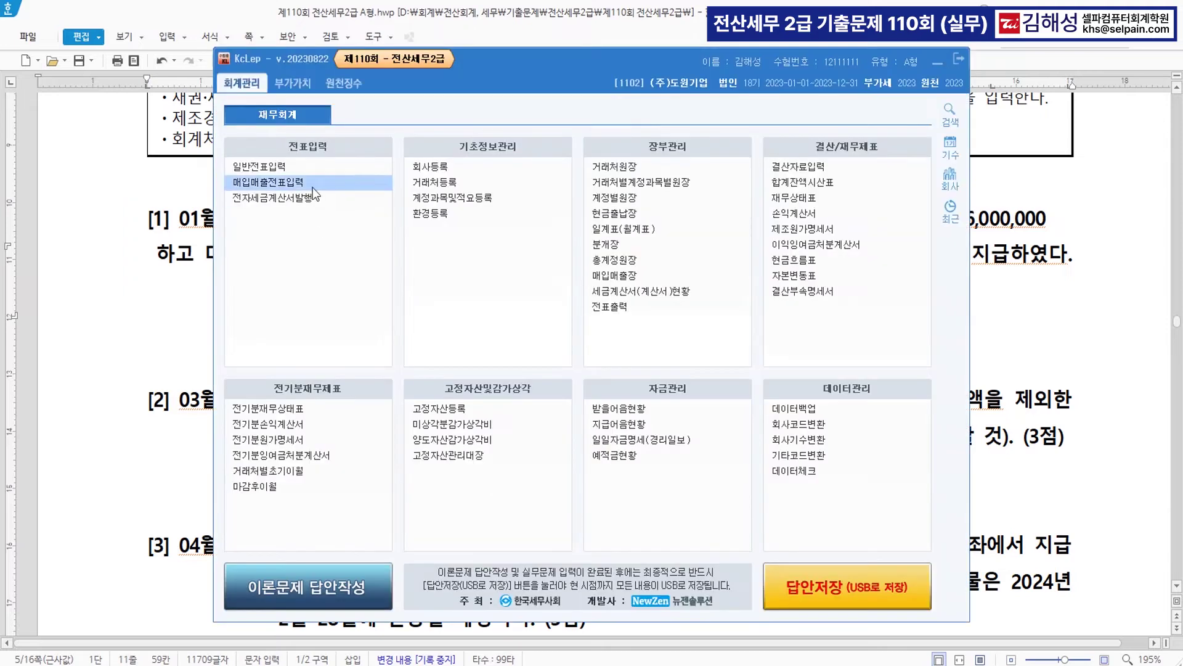
{"action": "left_click", "coordinate": [306, 173]}
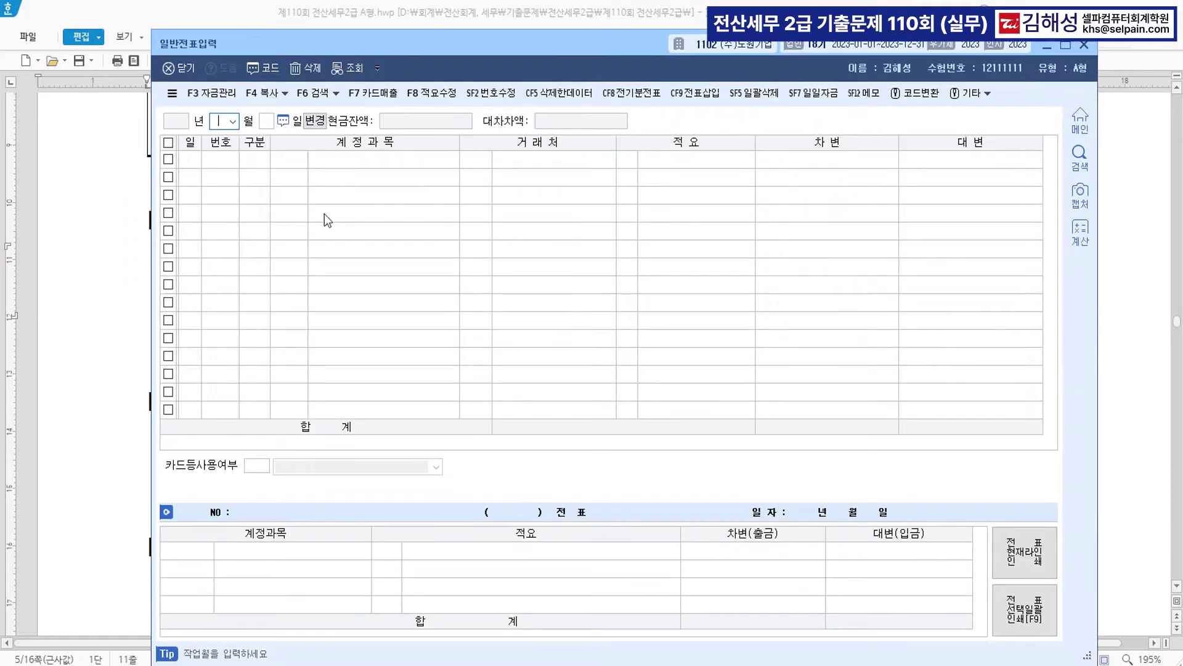
{"action": "type", "text": "1"}
{"action": "key", "text": "Return"}
{"action": "type", "text": "5"}
{"action": "key", "text": "Return"}
{"action": "type", "text": "3"}
{"action": "key", "text": "Return"}
{"action": "type", "text": "107"}
{"action": "key", "text": "Return"}
{"action": "key", "text": "Return"}
{"action": "key", "text": "Return"}
{"action": "type", "text": "6000000"}
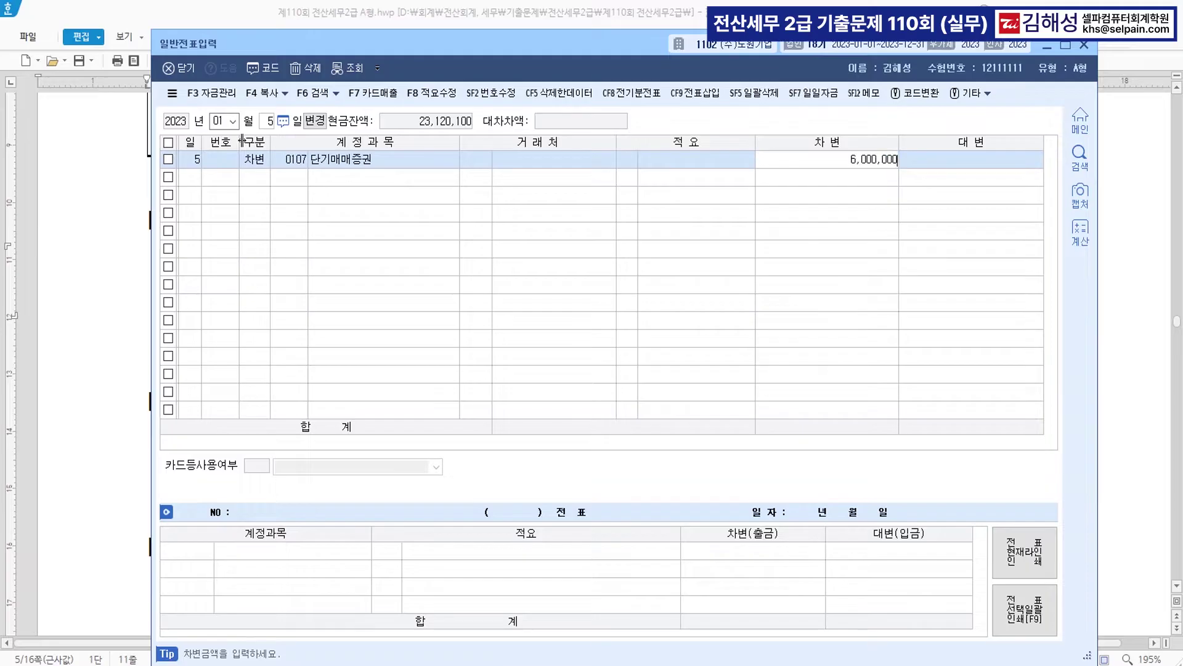
{"action": "key", "text": "Return"}
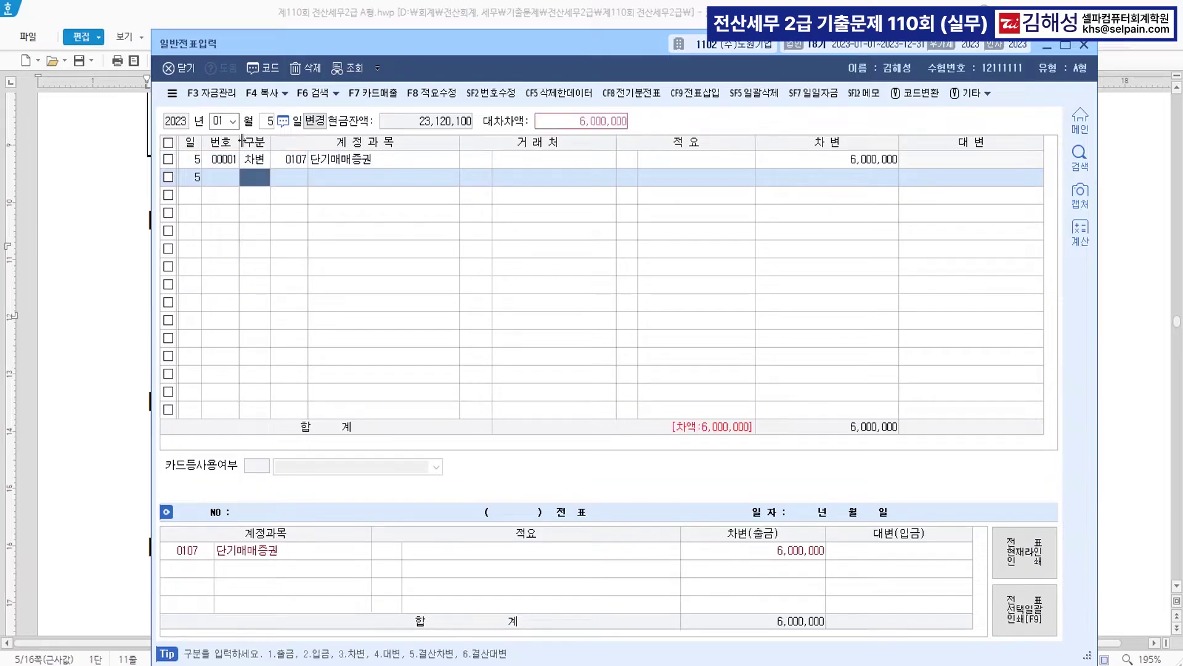
- Add a 0984 수수료비용 debit of 30,000 and a 0103 보통예금 credit of 6,030,000
{"action": "type", "text": "3"}
{"action": "key", "text": "Return"}
{"action": "type", "text": "수수"}
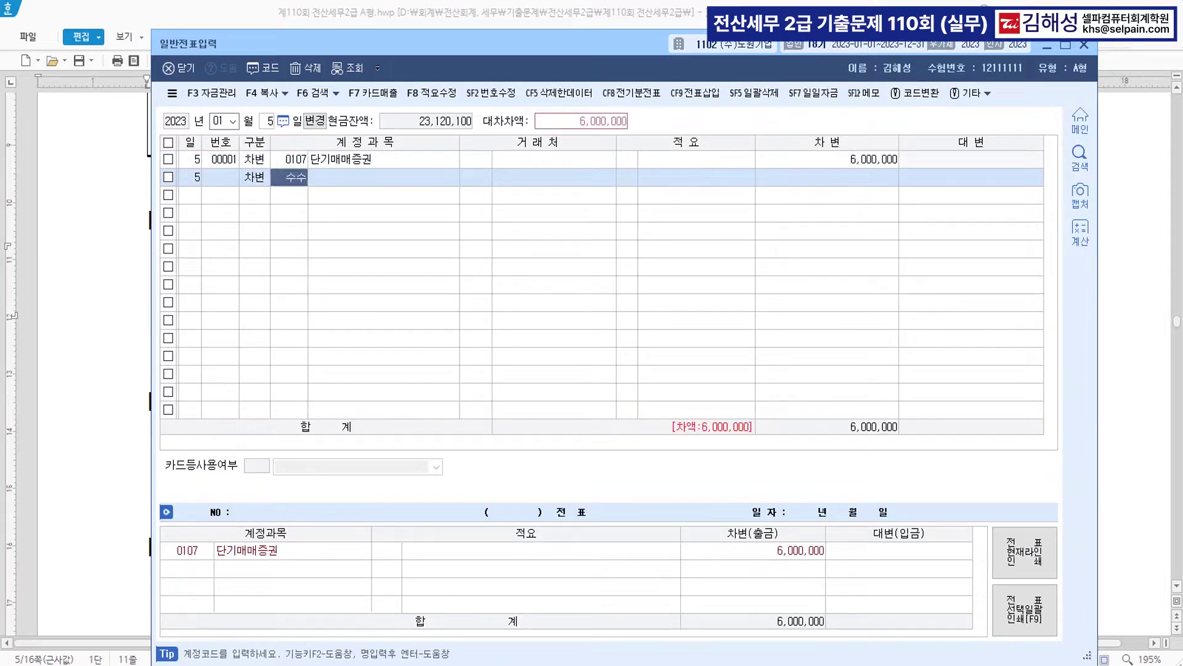
{"action": "key", "text": "Return"}
{"action": "key", "text": "Down"}
{"action": "key", "text": "Down"}
{"action": "key", "text": "Down"}
{"action": "key", "text": "Down"}
{"action": "key", "text": "Down"}
{"action": "key", "text": "Down"}
{"action": "key", "text": "Down"}
{"action": "key", "text": "Down"}
{"action": "key", "text": "Down"}
{"action": "key", "text": "Down"}
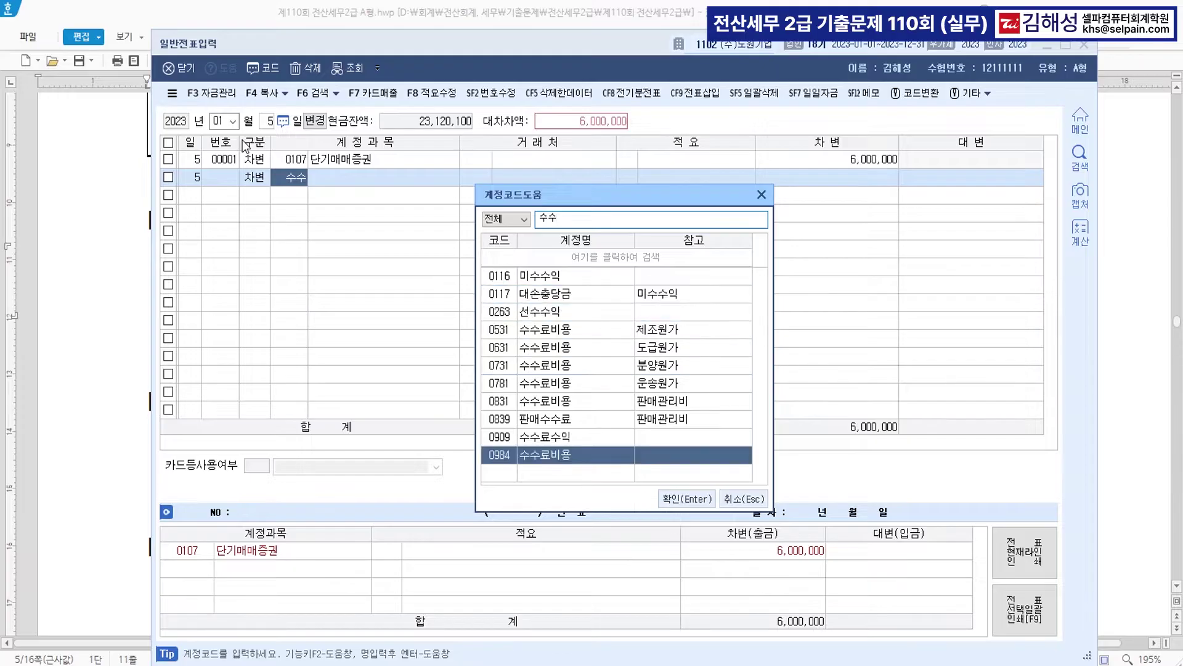
{"action": "key", "text": "Return"}
{"action": "key", "text": "Return"}
{"action": "key", "text": "Return"}
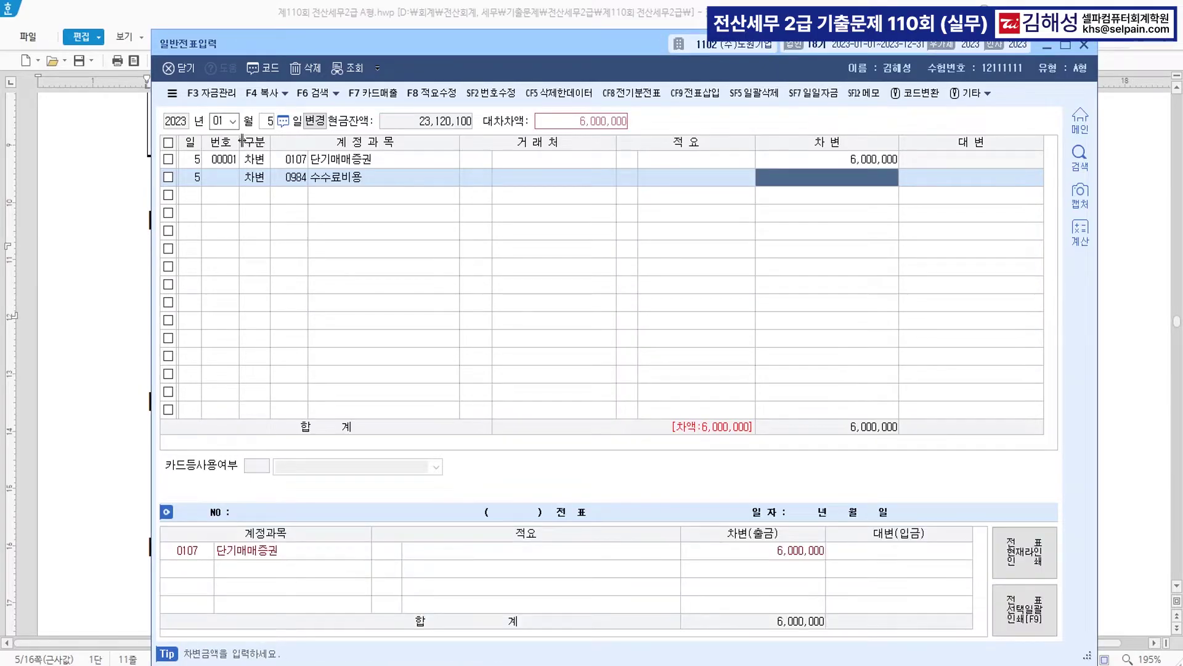
{"action": "type", "text": "30000"}
{"action": "key", "text": "Return"}
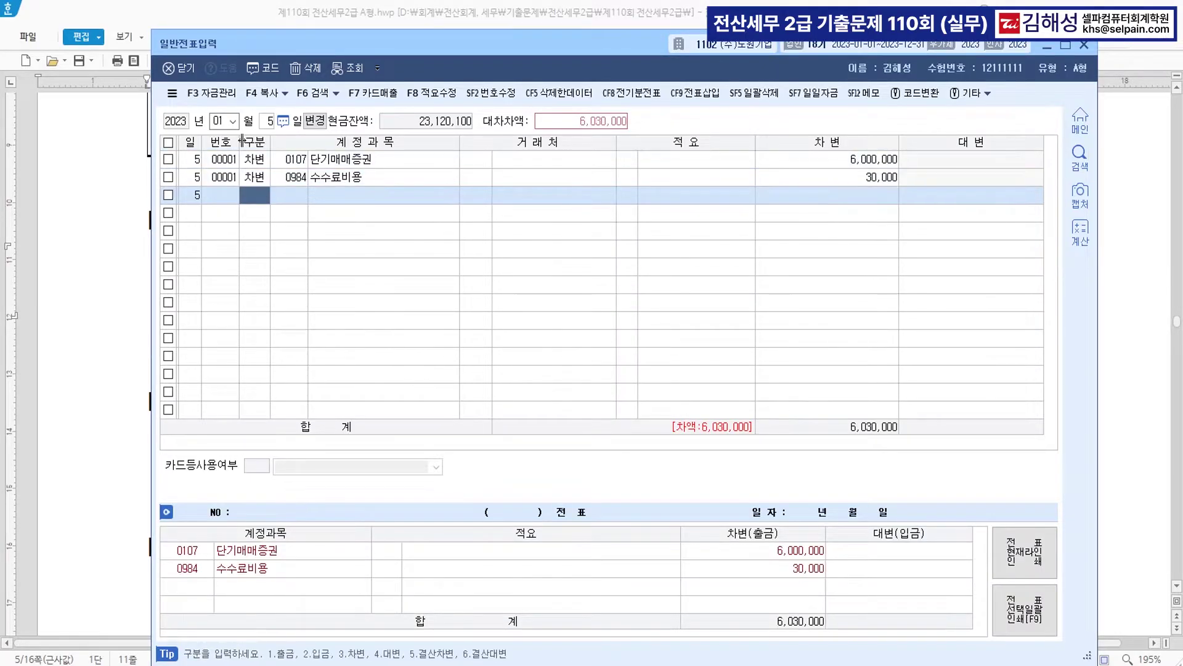
{"action": "type", "text": "4103"}
{"action": "key", "text": "Return"}
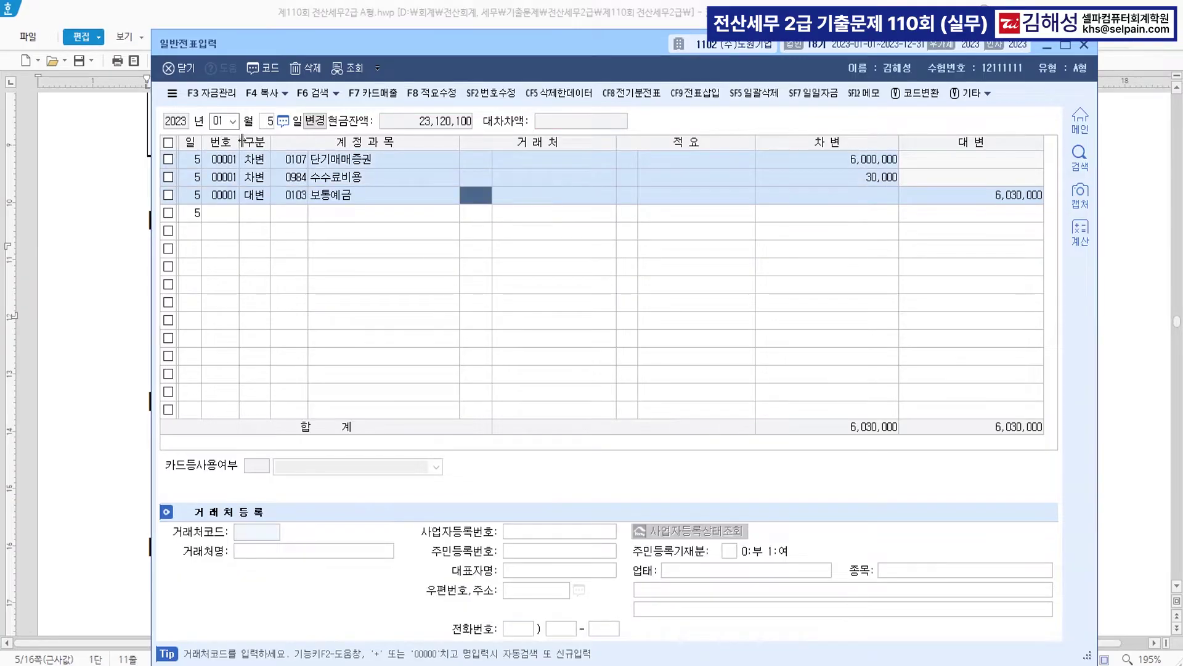
{"action": "key", "text": "Return"}
{"action": "key", "text": "Return"}
{"action": "key", "text": "Return"}
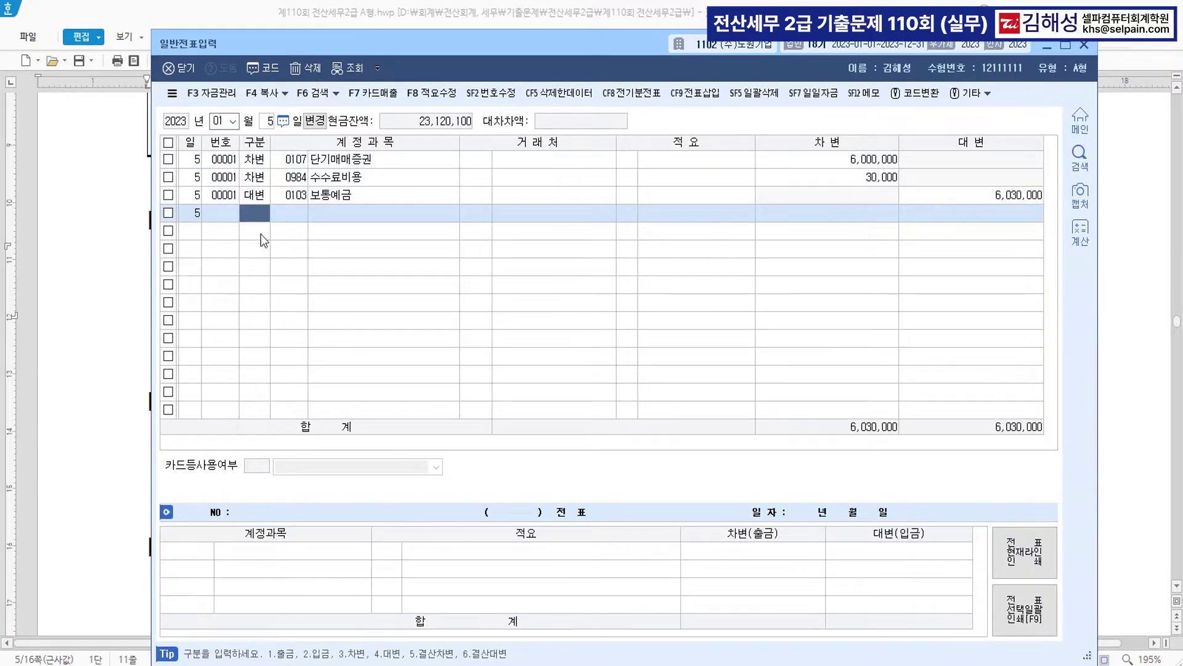
{"action": "left_click", "coordinate": [131, 278]}
- Colour 이자수익 500,000원 red and underline 원천징수세액을 제외 in question [2]
{"action": "left_click", "coordinate": [360, 296]}
{"action": "scroll", "coordinate": [360, 296], "scroll_direction": "down", "scroll_amount": 3}
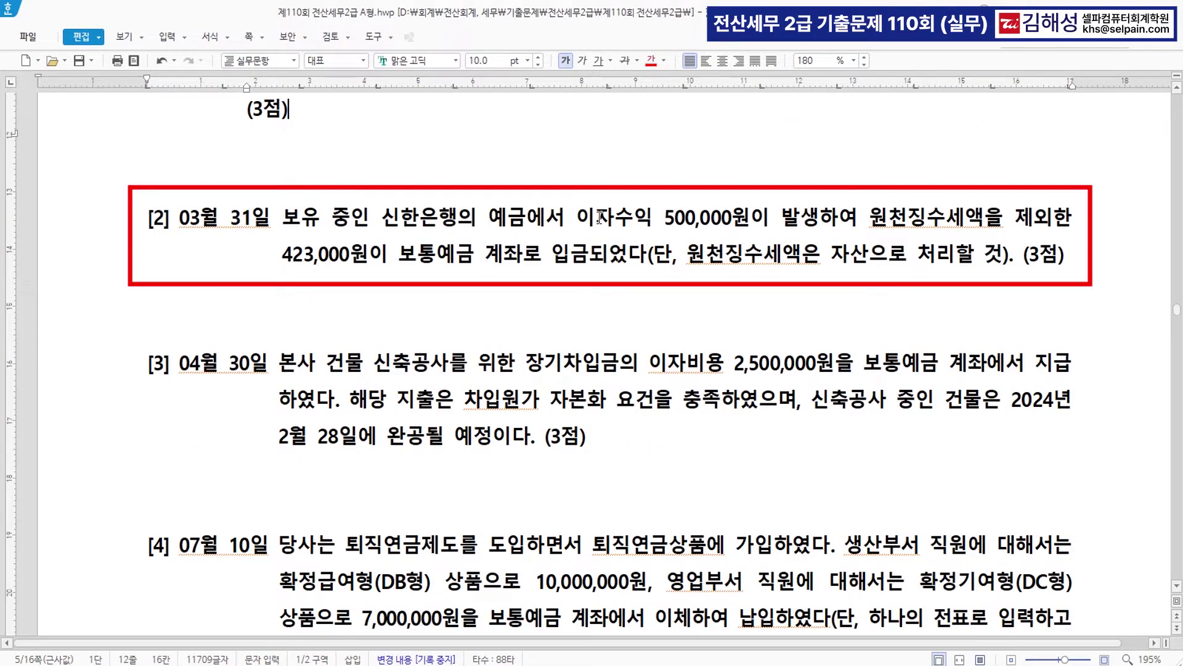
{"action": "left_click_drag", "start_coordinate": [574, 219], "coordinate": [750, 211]}
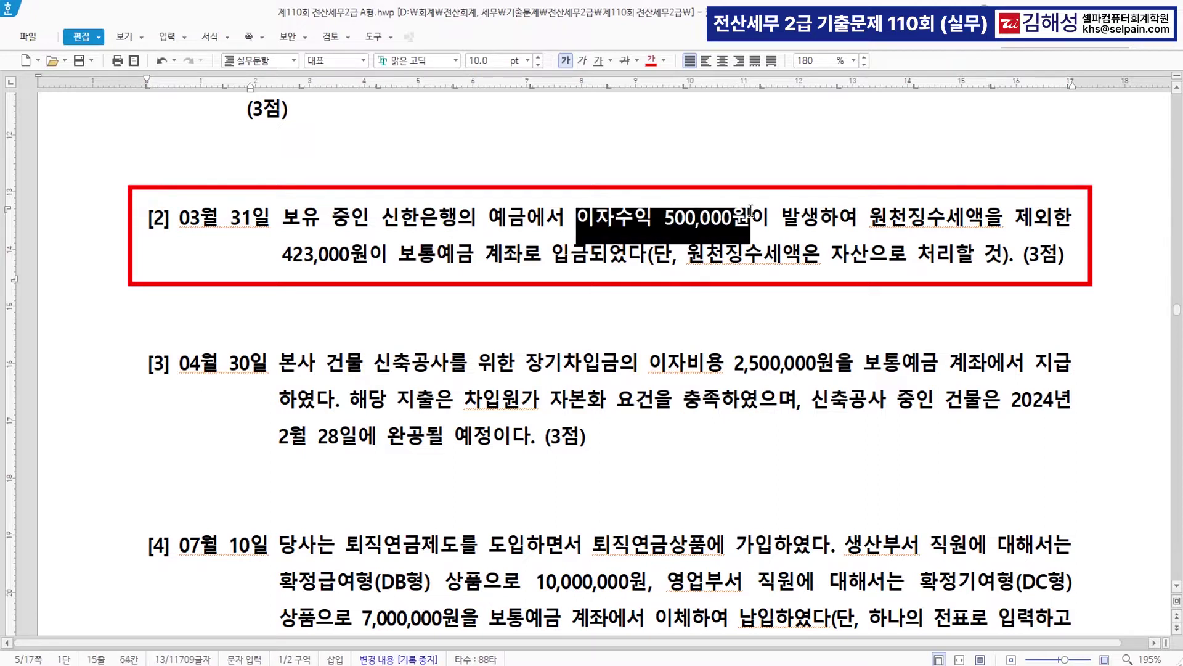
{"action": "left_click", "coordinate": [650, 60]}
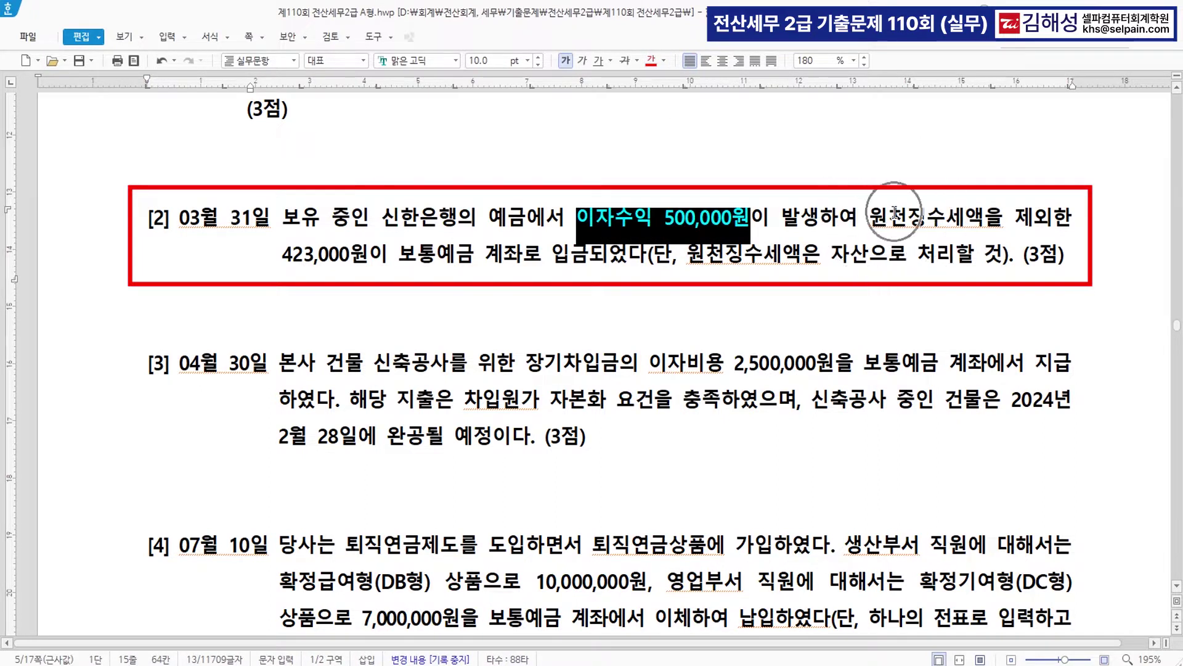
{"action": "left_click_drag", "start_coordinate": [280, 255], "coordinate": [361, 257]}
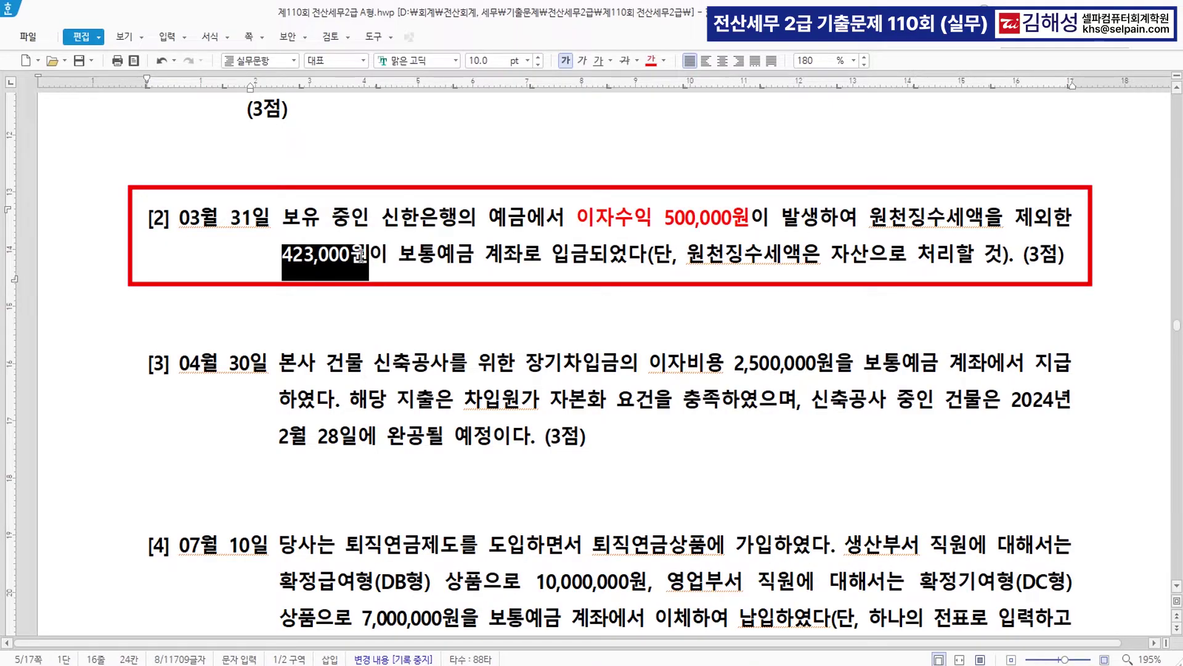
{"action": "left_click_drag", "start_coordinate": [870, 217], "coordinate": [1055, 210]}
{"action": "key", "text": "ctrl+u"}
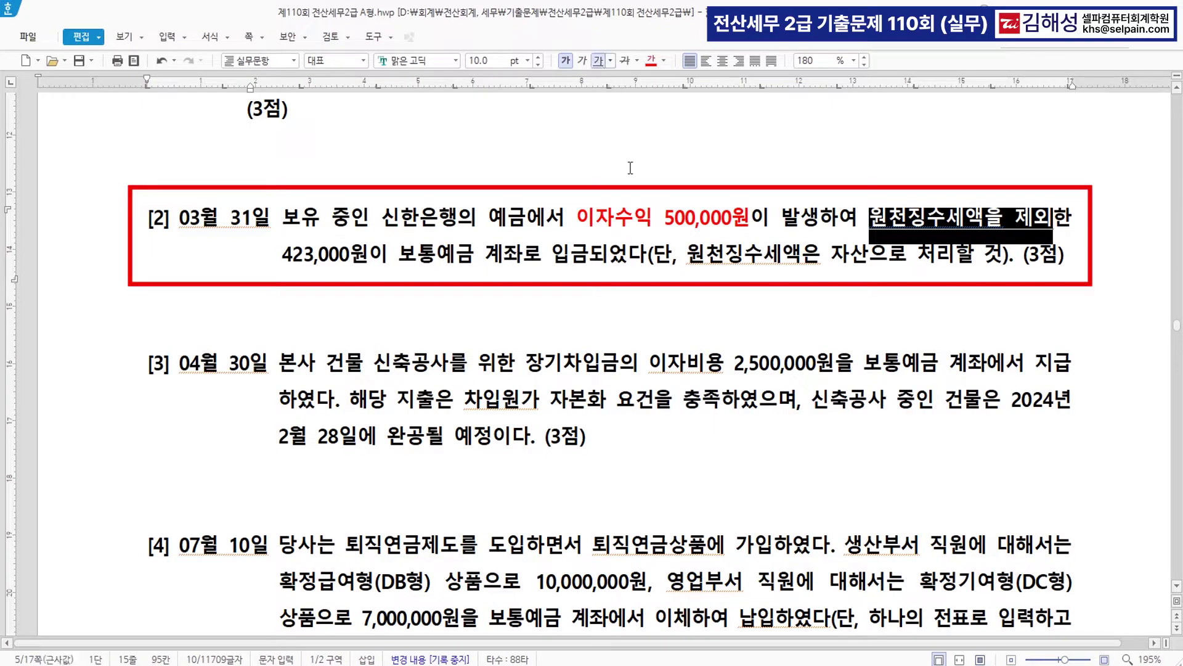
- Colour 423,000원이 보통예금 계좌로 입금 red and add the note >> 선납세금 after 500,000원
{"action": "left_click_drag", "start_coordinate": [286, 253], "coordinate": [590, 257]}
{"action": "left_click", "coordinate": [651, 61]}
{"action": "left_click", "coordinate": [753, 219]}
{"action": "type", "text": ">> "}
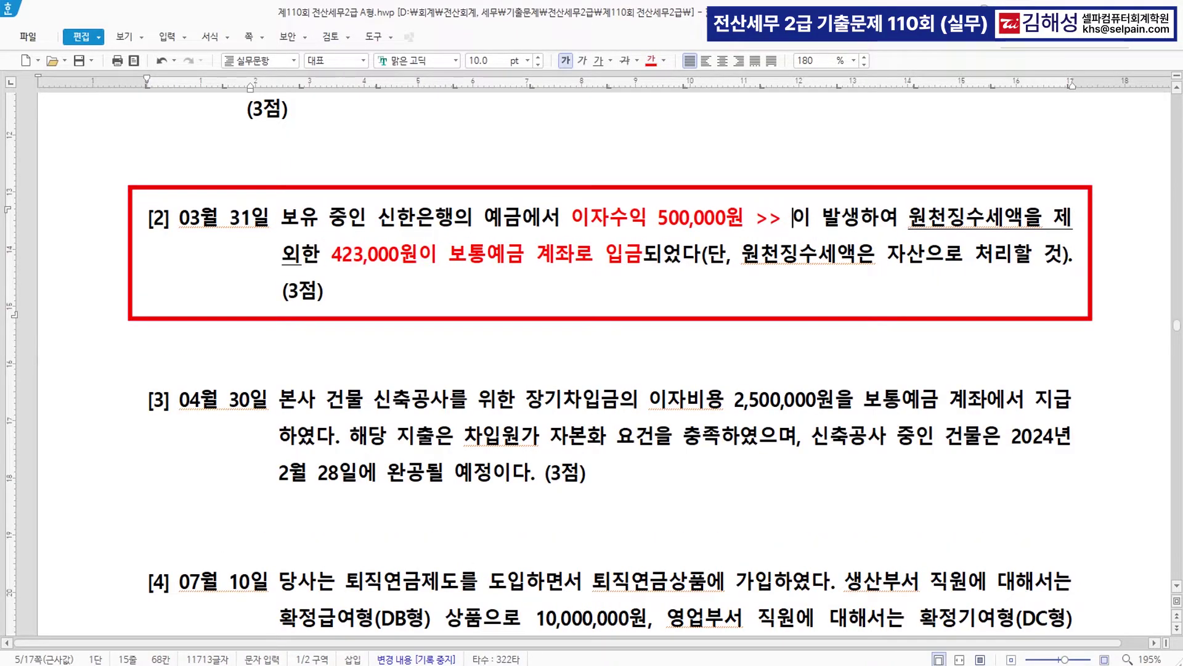
{"action": "type", "text": "선납세금"}
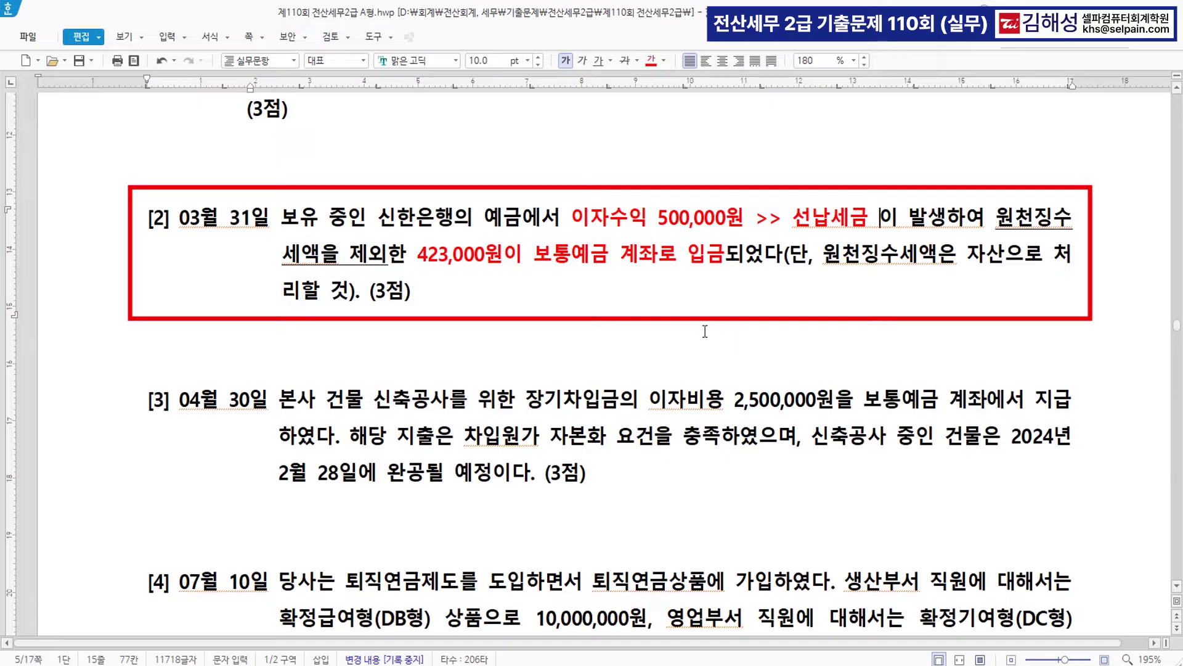
- Start the 03/31 voucher with a 0901 이자수익 credit of 500,000
{"action": "mouse_move", "coordinate": [561, 665]}
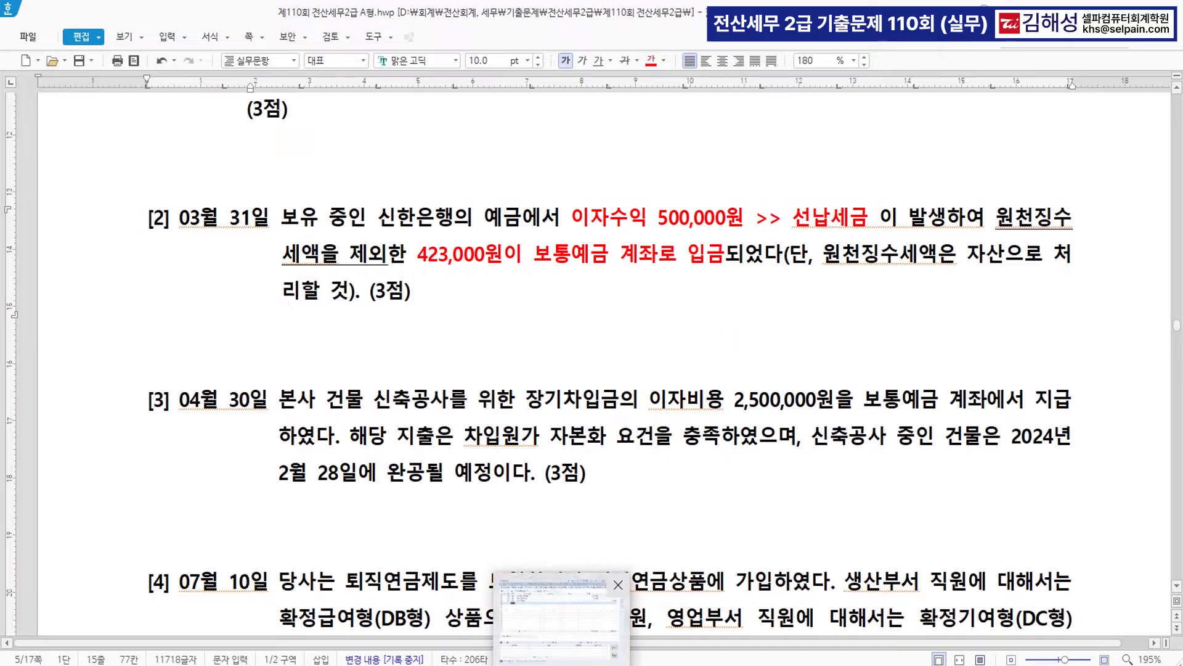
{"action": "left_click", "coordinate": [561, 616]}
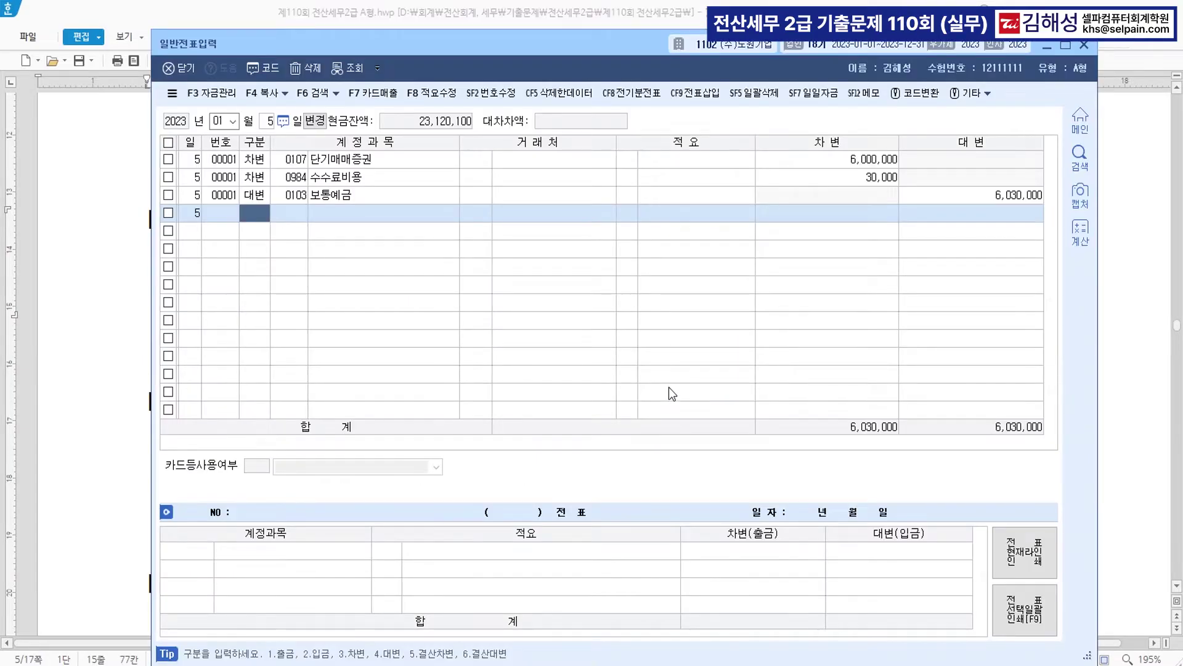
{"action": "type", "text": "03"}
{"action": "key", "text": "Return"}
{"action": "type", "text": "31"}
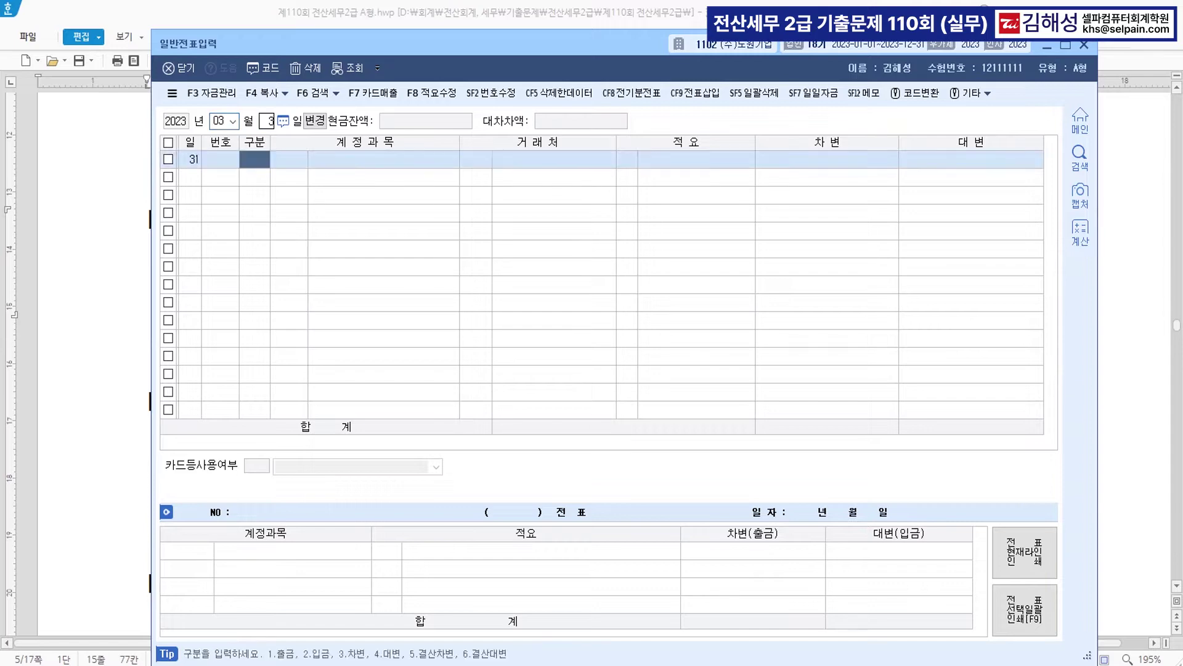
{"action": "key", "text": "Return"}
{"action": "type", "text": "4"}
{"action": "key", "text": "Return"}
{"action": "type", "text": "901"}
{"action": "key", "text": "Return"}
{"action": "key", "text": "Return"}
{"action": "key", "text": "Return"}
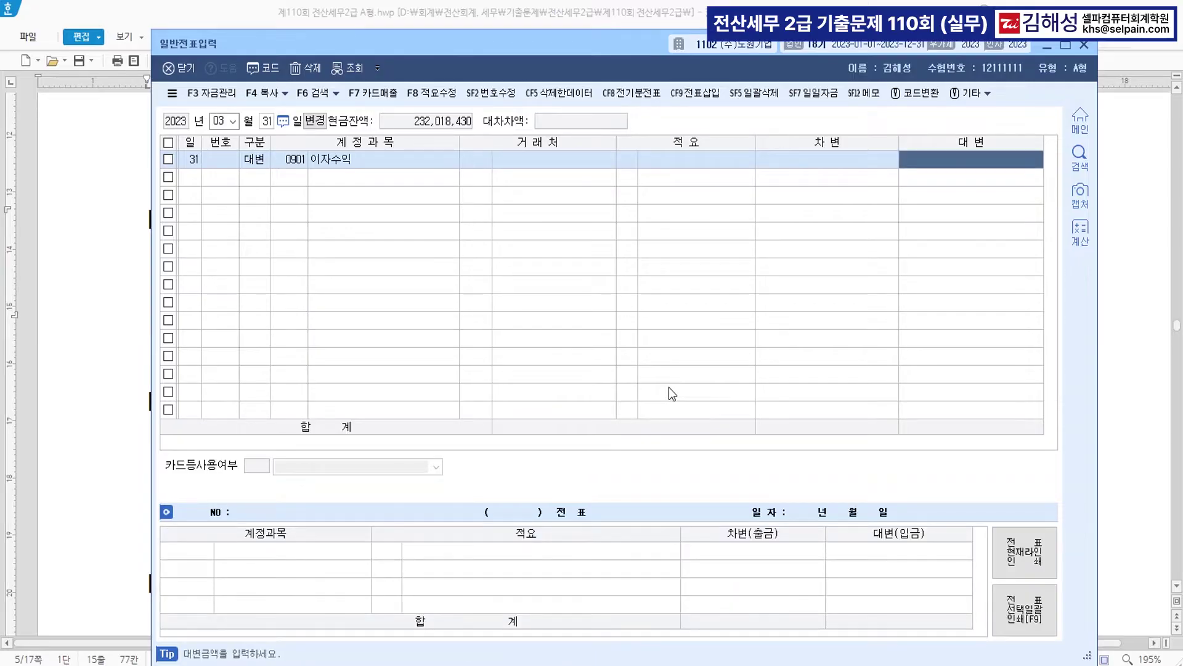
{"action": "type", "text": "500000"}
{"action": "key", "text": "Return"}
- Add debits of 423,000 to 0103 보통예금 and 77,000 to 0136 선납세금
{"action": "type", "text": "3"}
{"action": "key", "text": "Return"}
{"action": "type", "text": "103"}
{"action": "key", "text": "Return"}
{"action": "key", "text": "Return"}
{"action": "key", "text": "Return"}
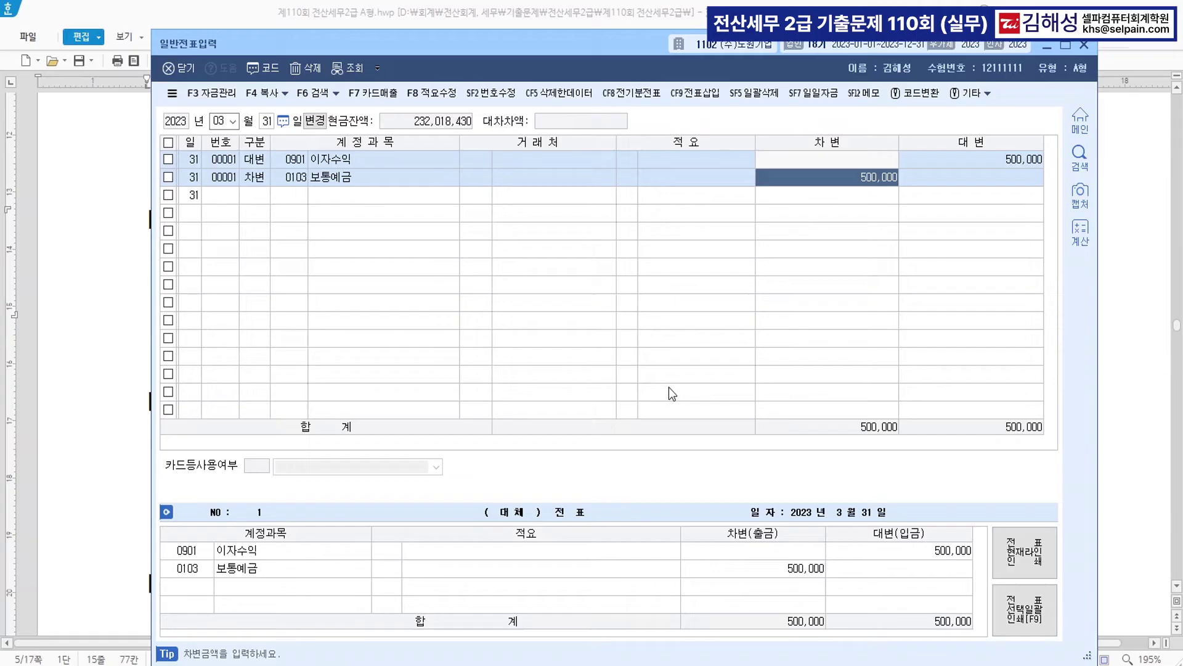
{"action": "type", "text": "423000"}
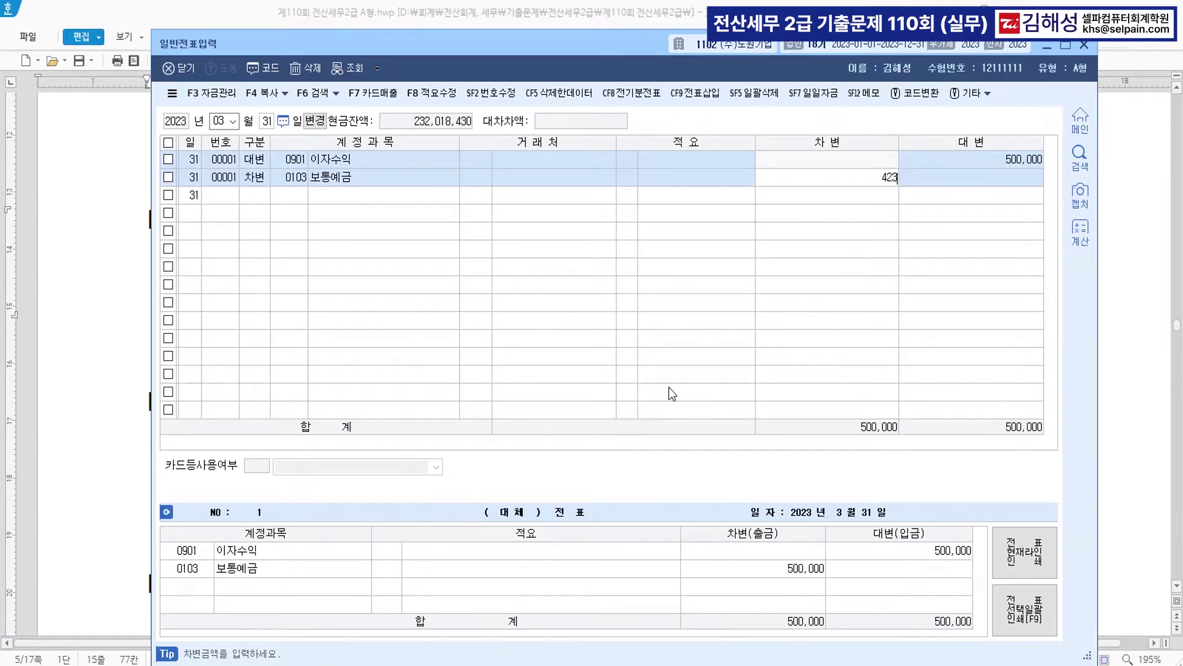
{"action": "key", "text": "Return"}
{"action": "type", "text": "3"}
{"action": "key", "text": "Return"}
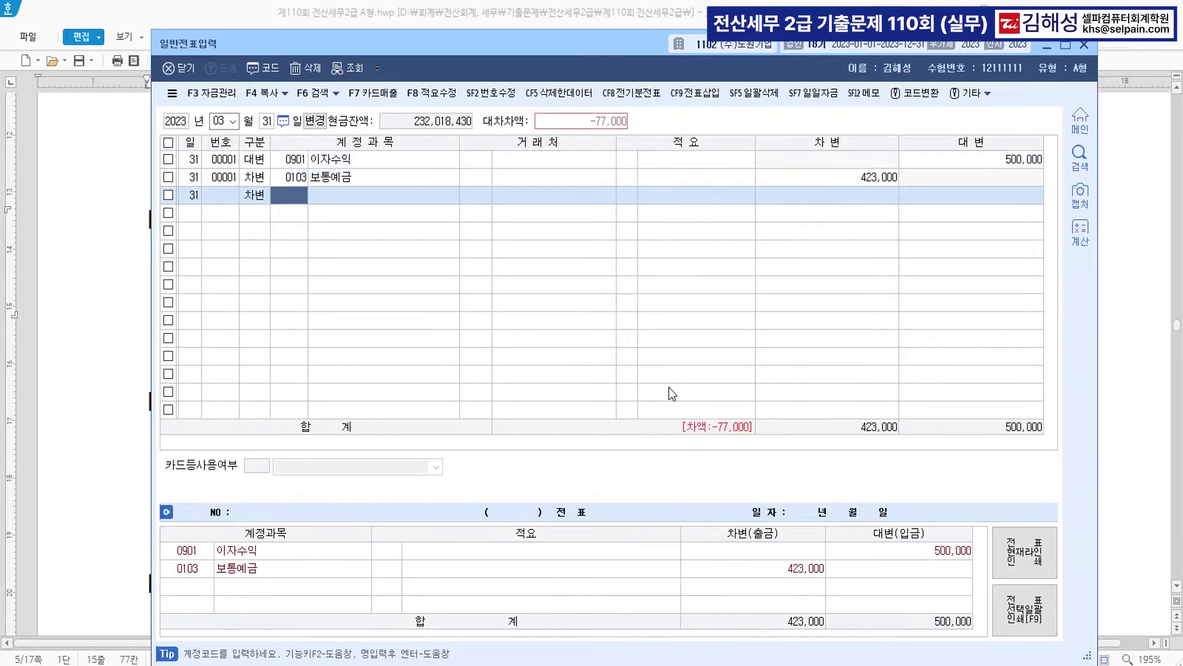
{"action": "type", "text": "136"}
{"action": "key", "text": "Return"}
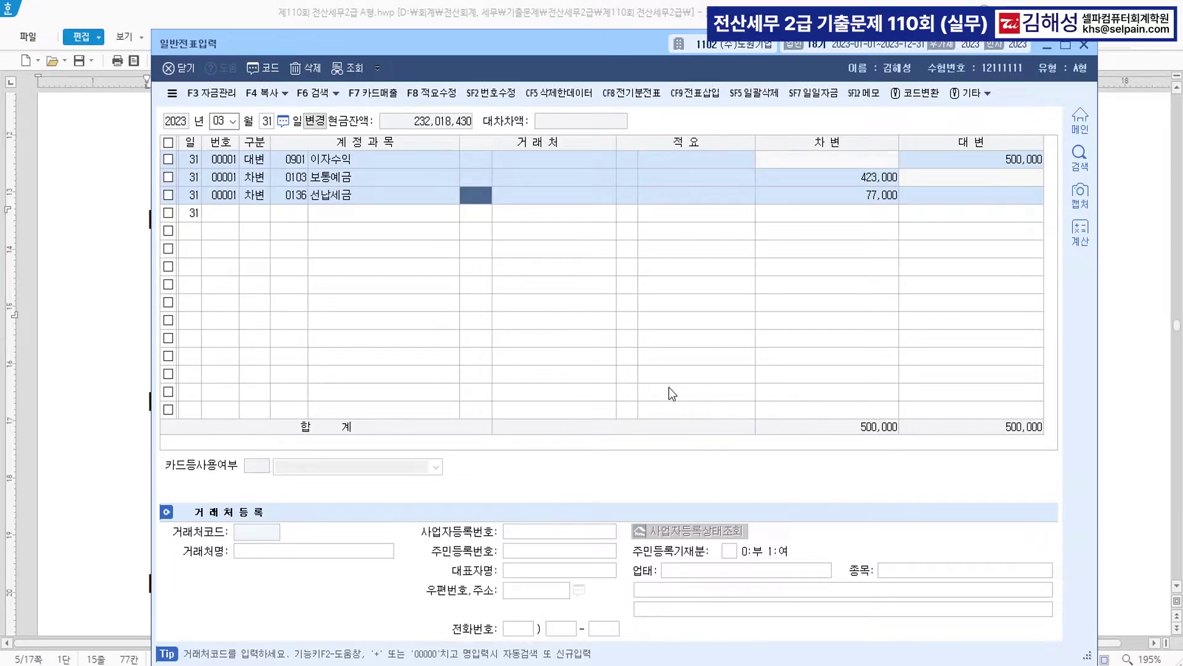
{"action": "key", "text": "Return"}
{"action": "key", "text": "Return"}
{"action": "key", "text": "Return"}
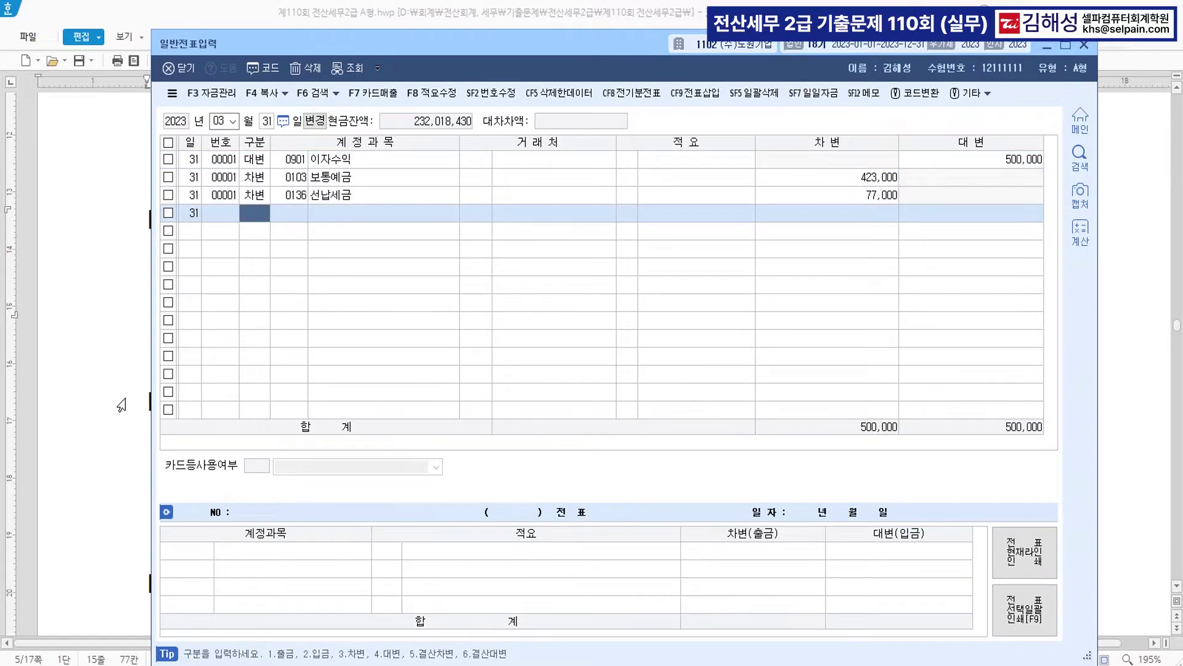
{"action": "left_click", "coordinate": [101, 404]}
- Colour 신축공사, 장기차입금의 이자비용 and 자본화 요건을 충족 red in question [3]
{"action": "left_click", "coordinate": [477, 324]}
{"action": "scroll", "coordinate": [568, 320], "scroll_direction": "down", "scroll_amount": 3}
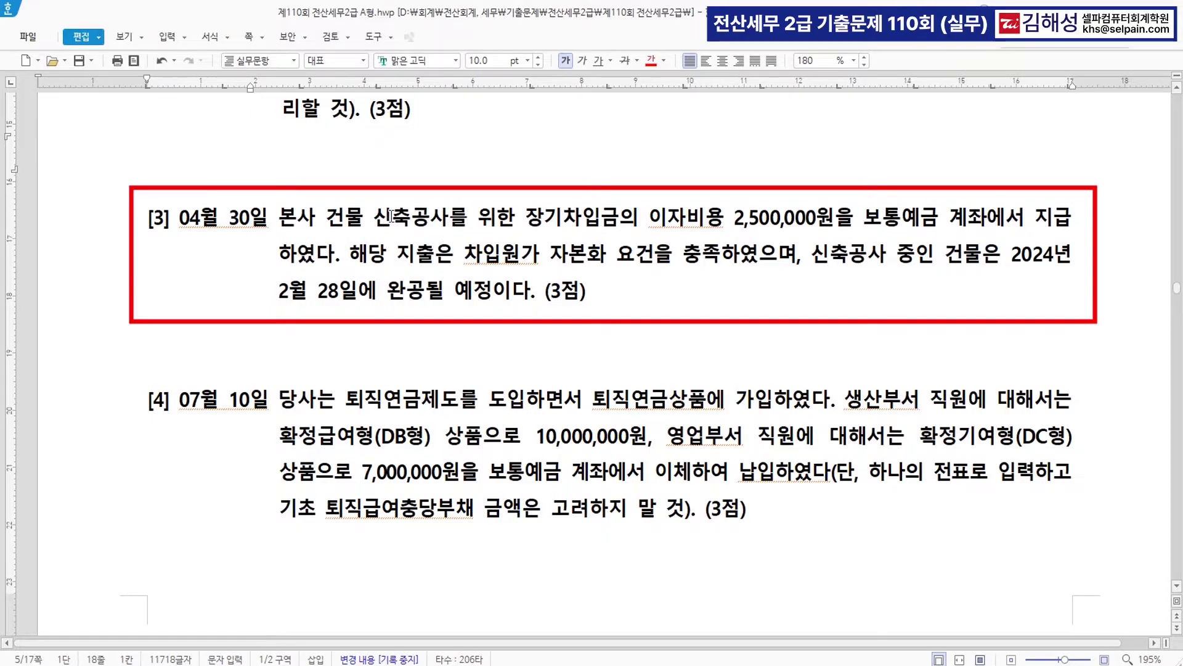
{"action": "left_click_drag", "start_coordinate": [373, 218], "coordinate": [449, 219]}
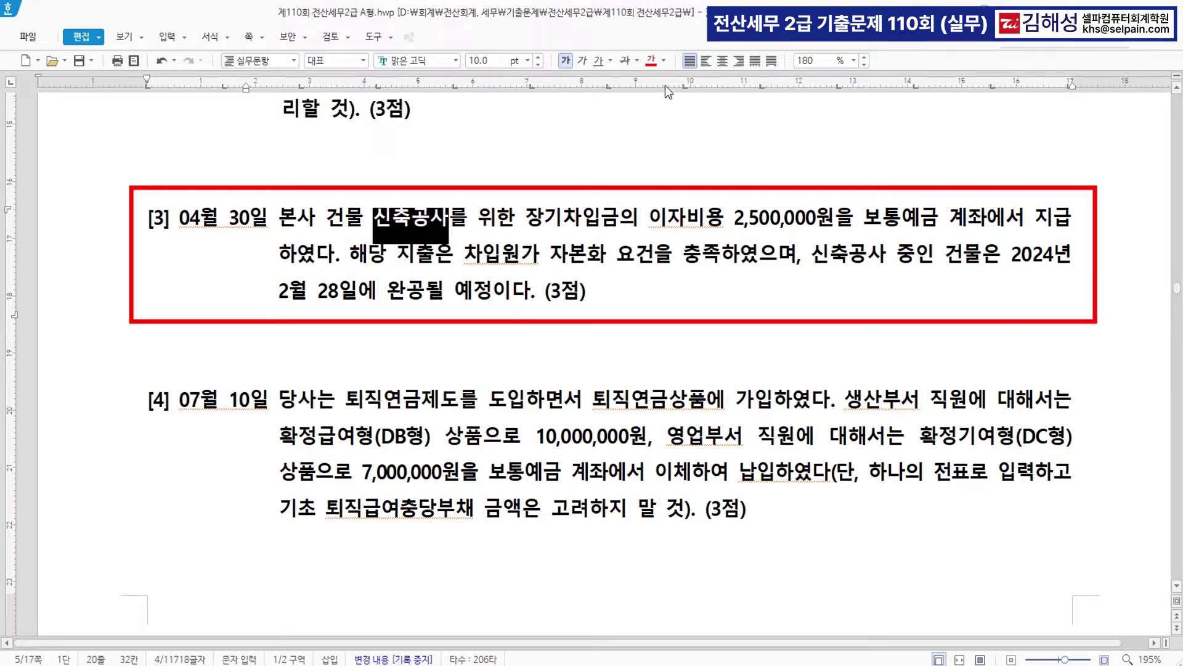
{"action": "left_click", "coordinate": [651, 60]}
{"action": "left_click_drag", "start_coordinate": [525, 216], "coordinate": [722, 208]}
{"action": "left_click", "coordinate": [652, 62]}
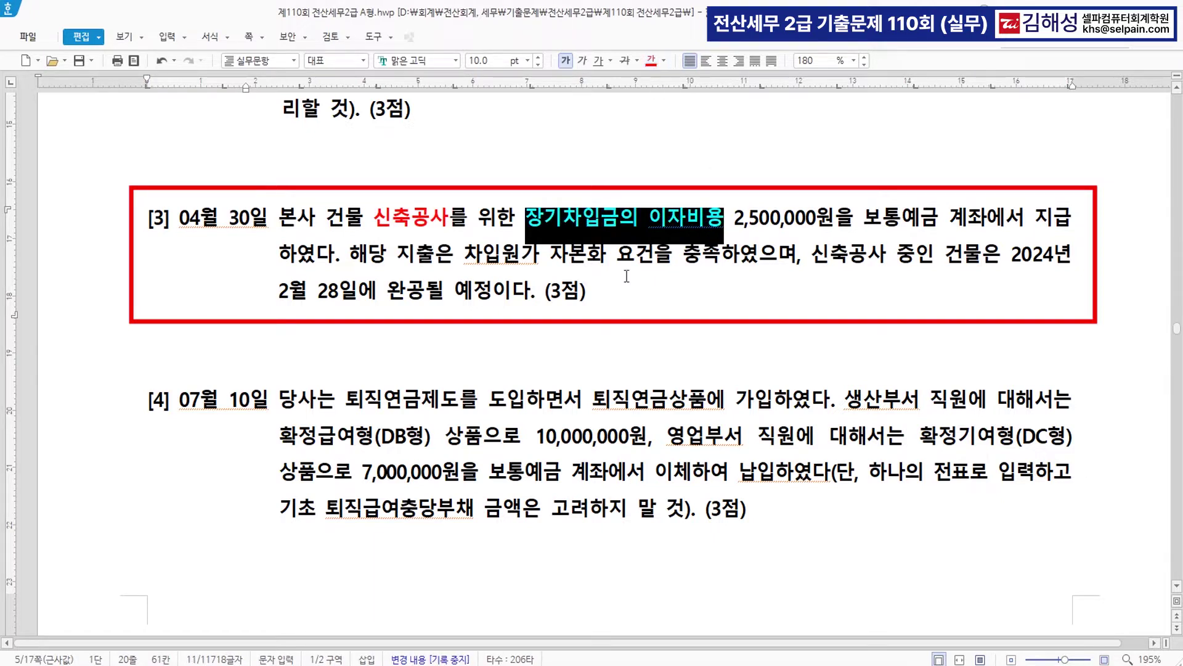
{"action": "left_click_drag", "start_coordinate": [551, 254], "coordinate": [720, 257]}
{"action": "left_click", "coordinate": [651, 60]}
- Add the note >>> 자본화대상금융비용(건설중인자산) right after 충족
{"action": "left_click", "coordinate": [727, 256]}
{"action": "type", "text": ">>>"}
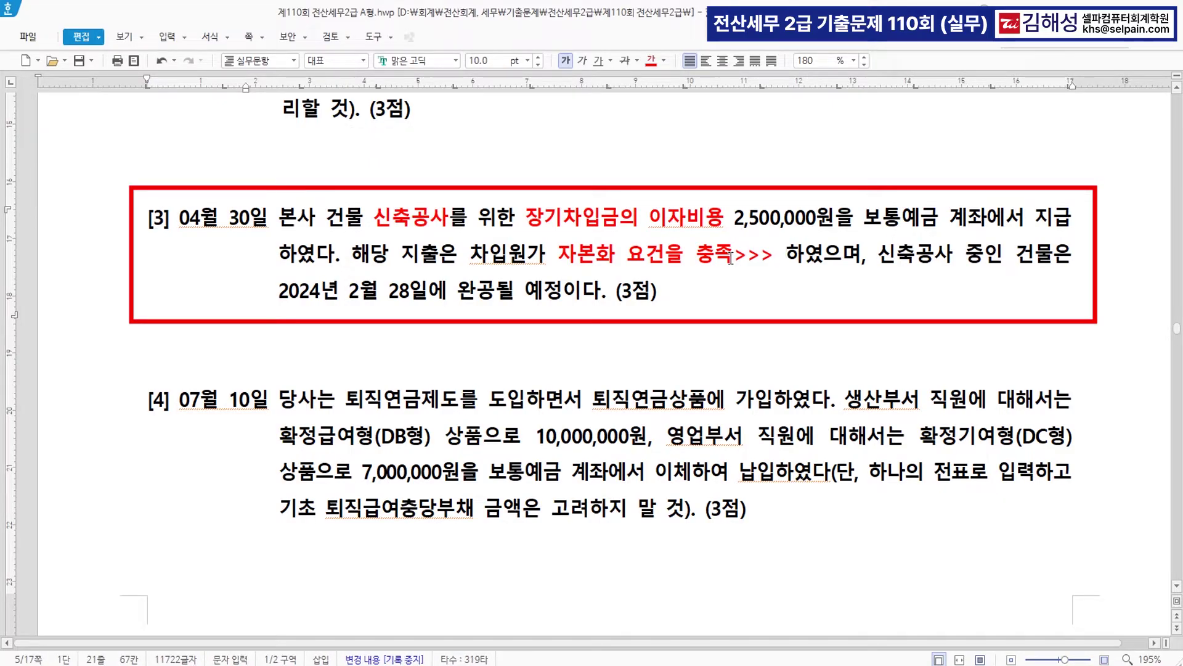
{"action": "type", "text": "자본화대"}
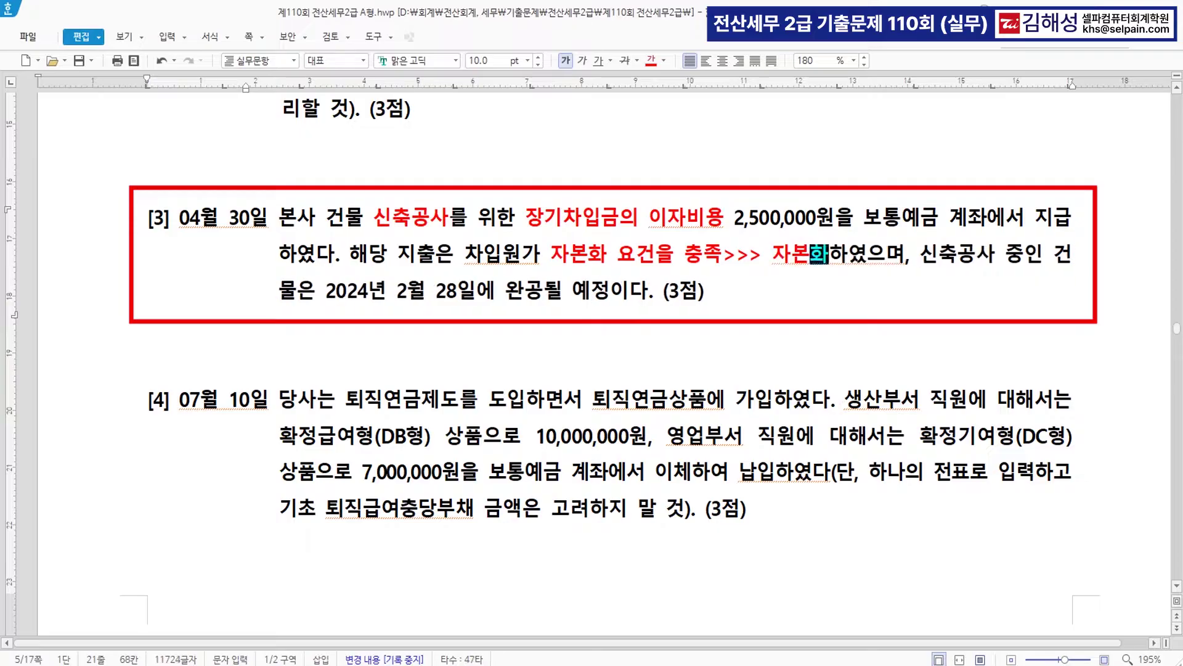
{"action": "type", "text": "상금융비"}
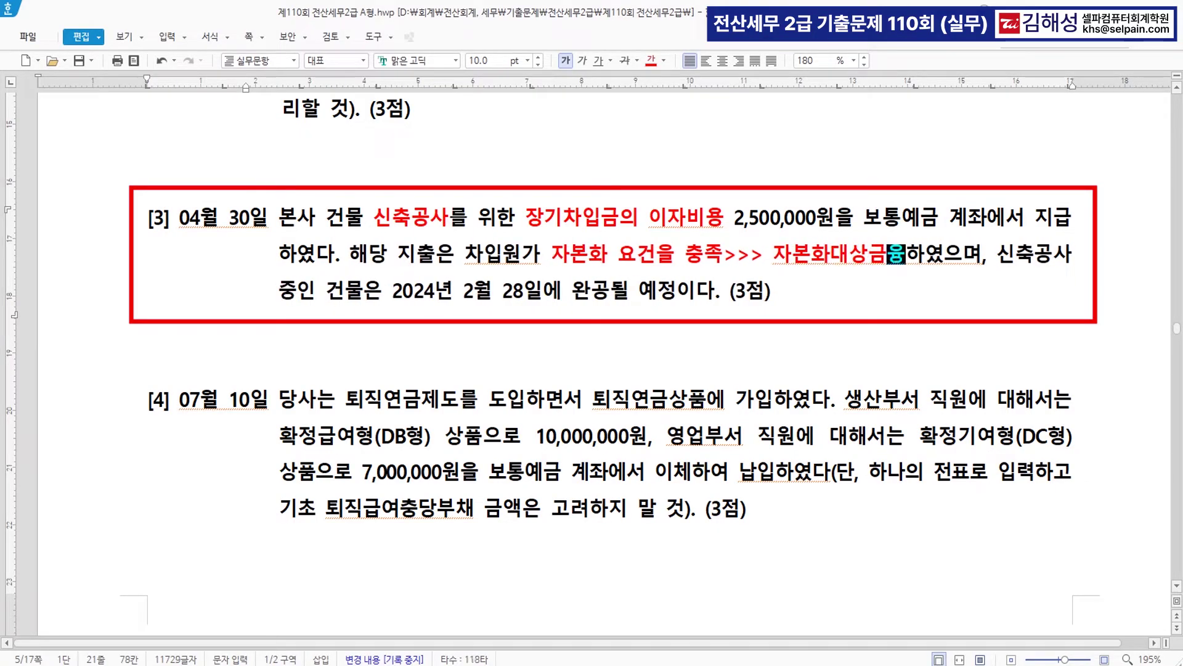
{"action": "type", "text": "용"}
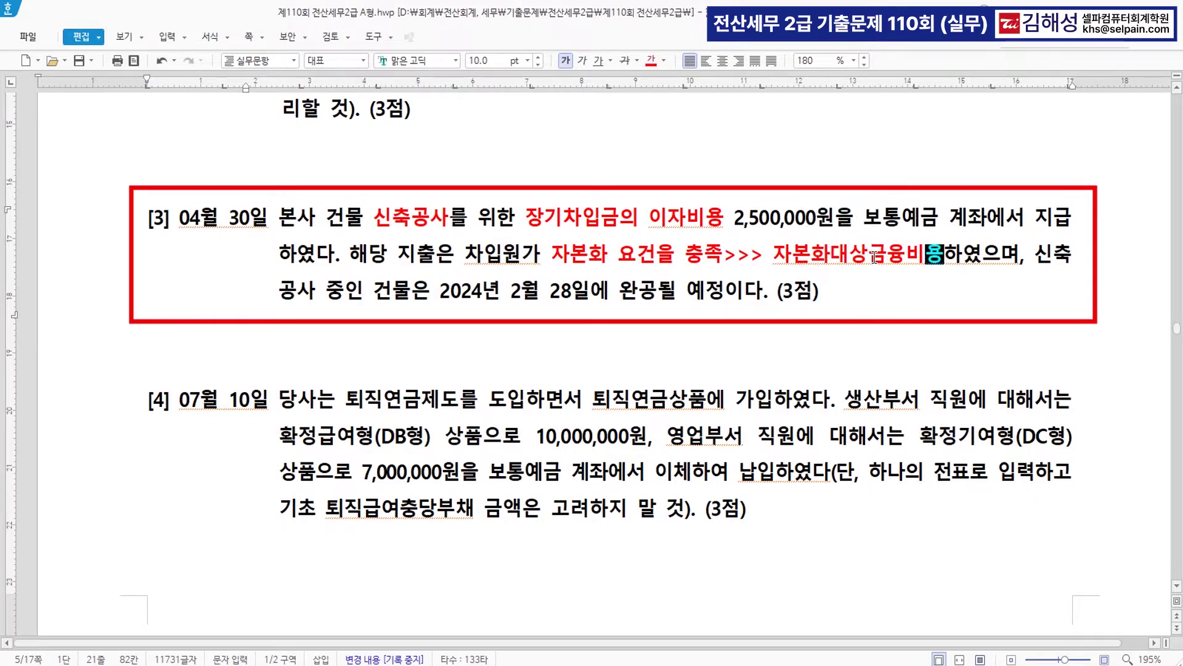
{"action": "type", "text": "(건설주"}
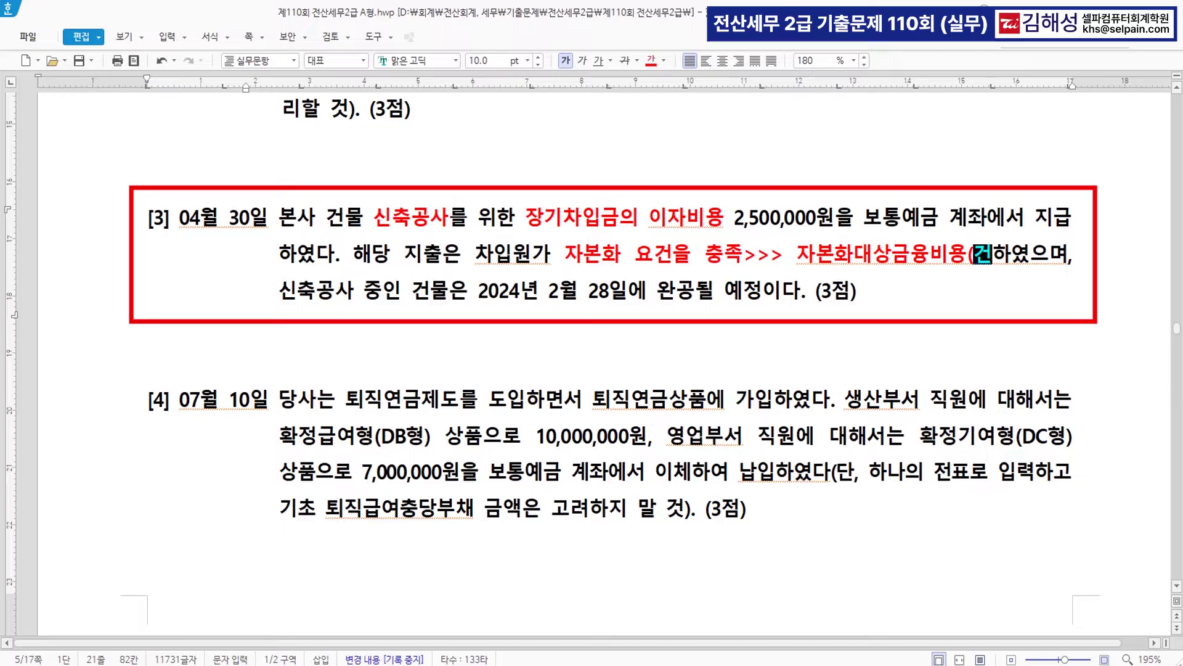
{"action": "type", "text": "중인자산"}
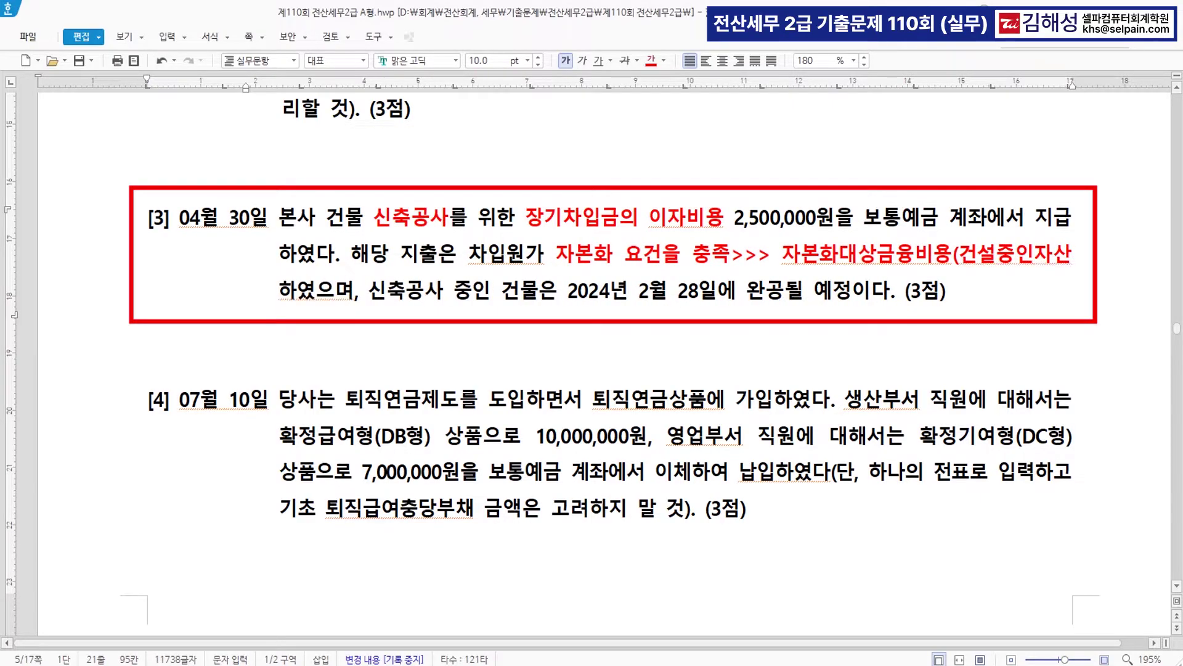
{"action": "type", "text": ")"}
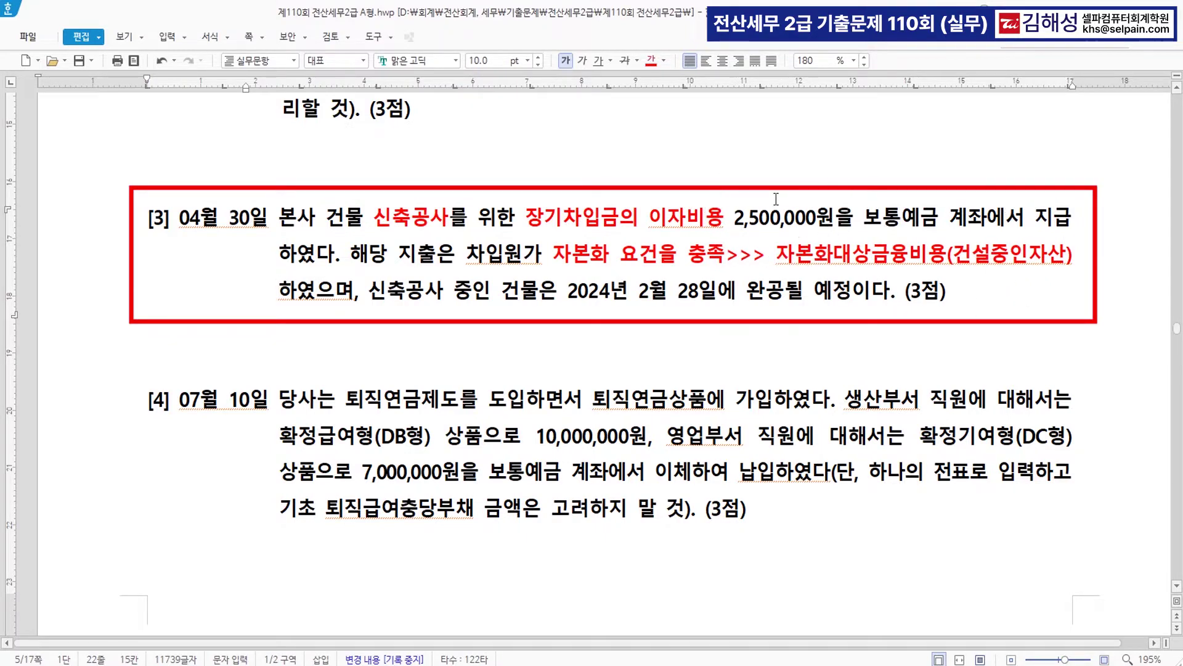
{"action": "key", "text": "alt+Tab"}
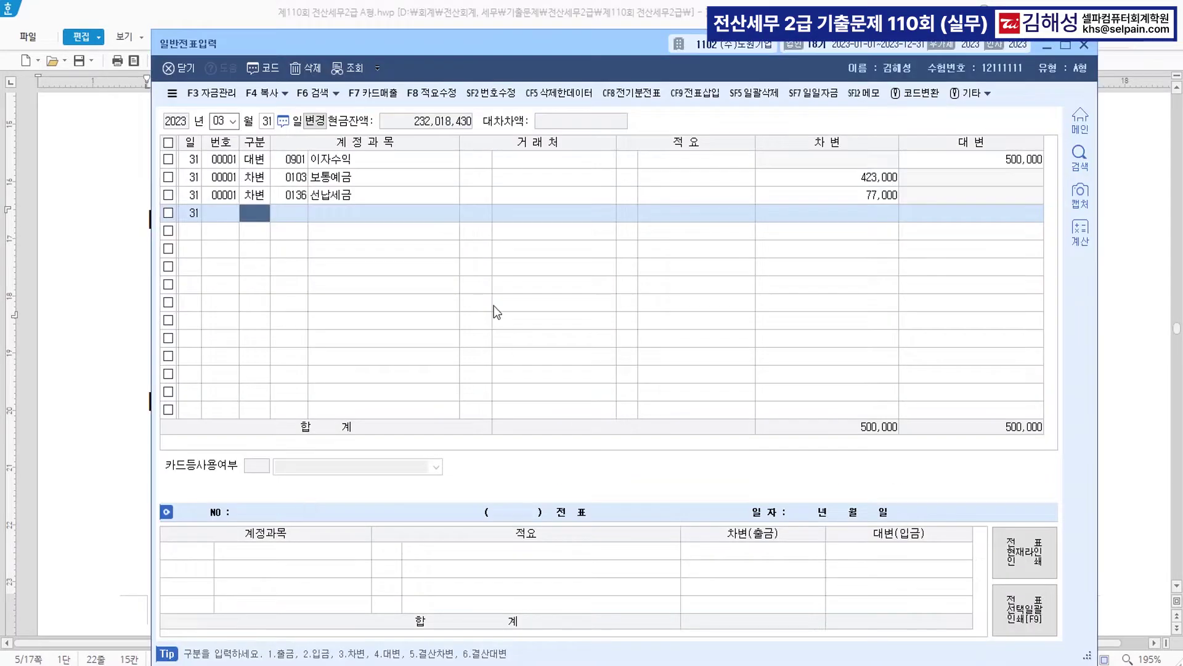
- Start the 04/30 voucher with a 0103 보통예금 credit of 2,500,000
{"action": "key", "text": "Escape"}
{"action": "key", "text": "Escape"}
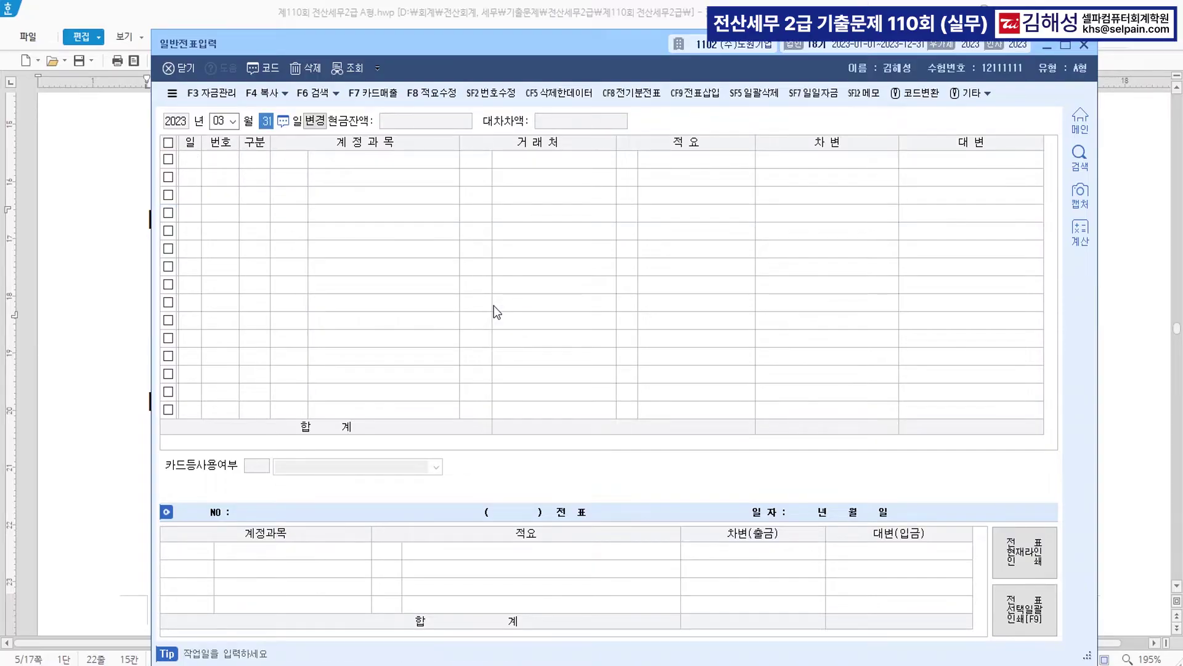
{"action": "type", "text": "04"}
{"action": "key", "text": "Return"}
{"action": "key", "text": "Return"}
{"action": "type", "text": "30"}
{"action": "key", "text": "Return"}
{"action": "type", "text": "4"}
{"action": "key", "text": "Return"}
{"action": "type", "text": "103"}
{"action": "key", "text": "Return"}
{"action": "key", "text": "Return"}
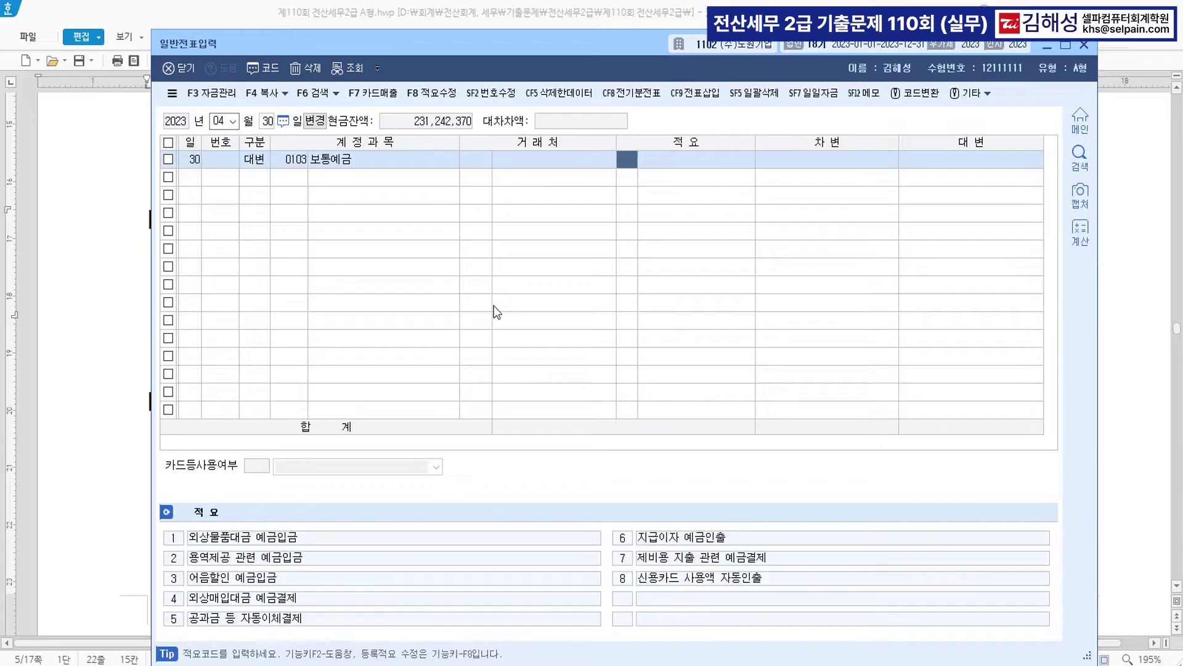
{"action": "key", "text": "Return"}
{"action": "type", "text": "2500000"}
- Debit 2,500,000 to 0214 건설중인자산, found by searching 건설중
{"action": "key", "text": "Return"}
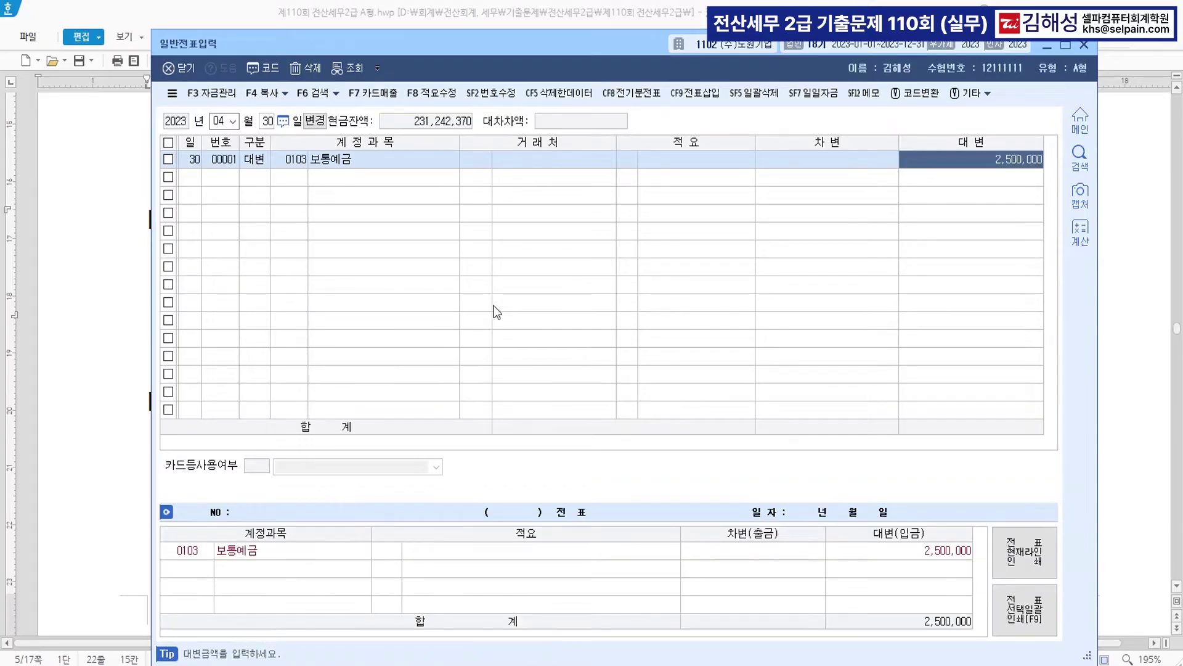
{"action": "type", "text": "3"}
{"action": "key", "text": "Return"}
{"action": "type", "text": "건설중"}
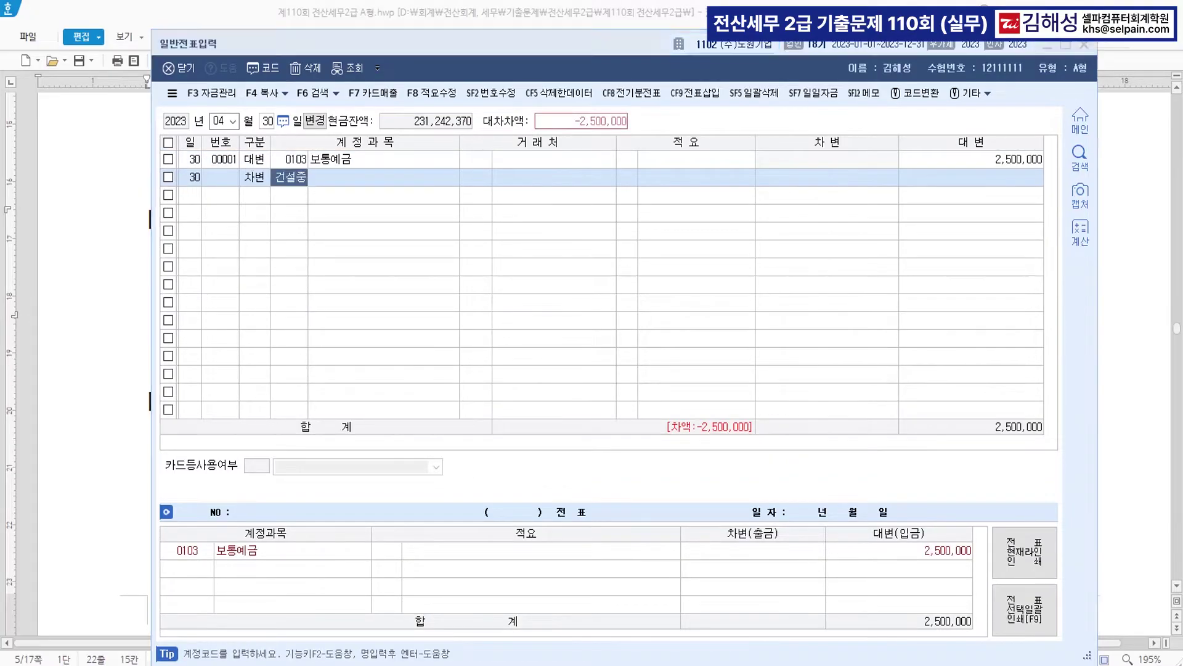
{"action": "key", "text": "Return"}
{"action": "key", "text": "Return"}
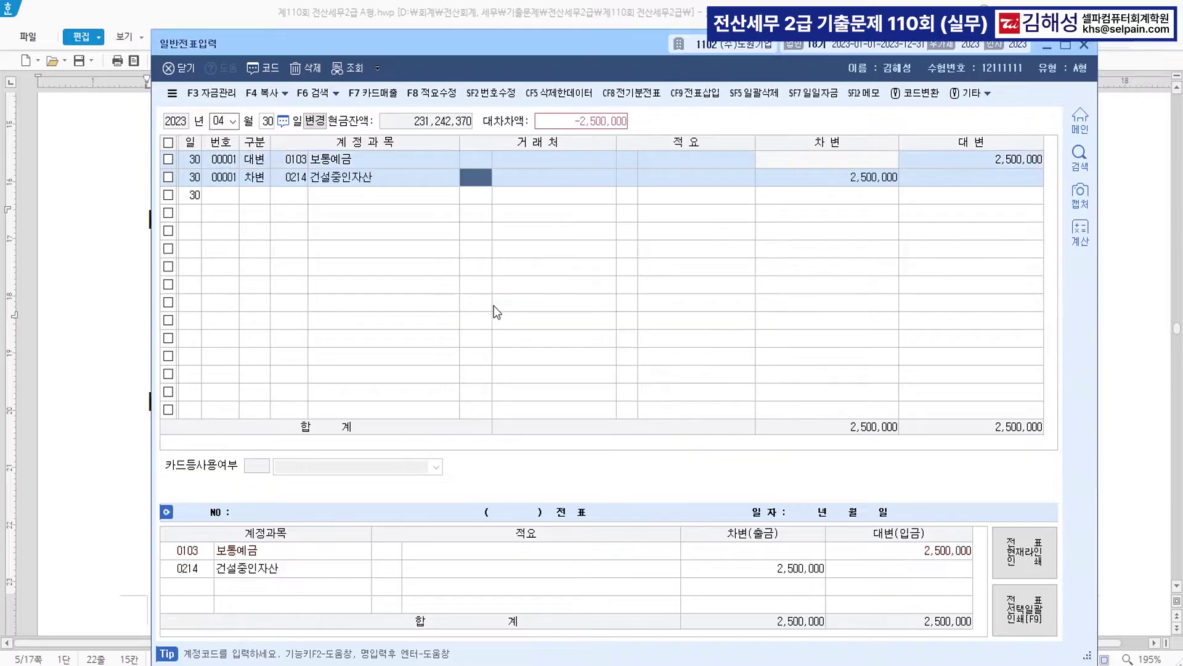
{"action": "key", "text": "Return"}
{"action": "key", "text": "Return"}
{"action": "key", "text": "Return"}
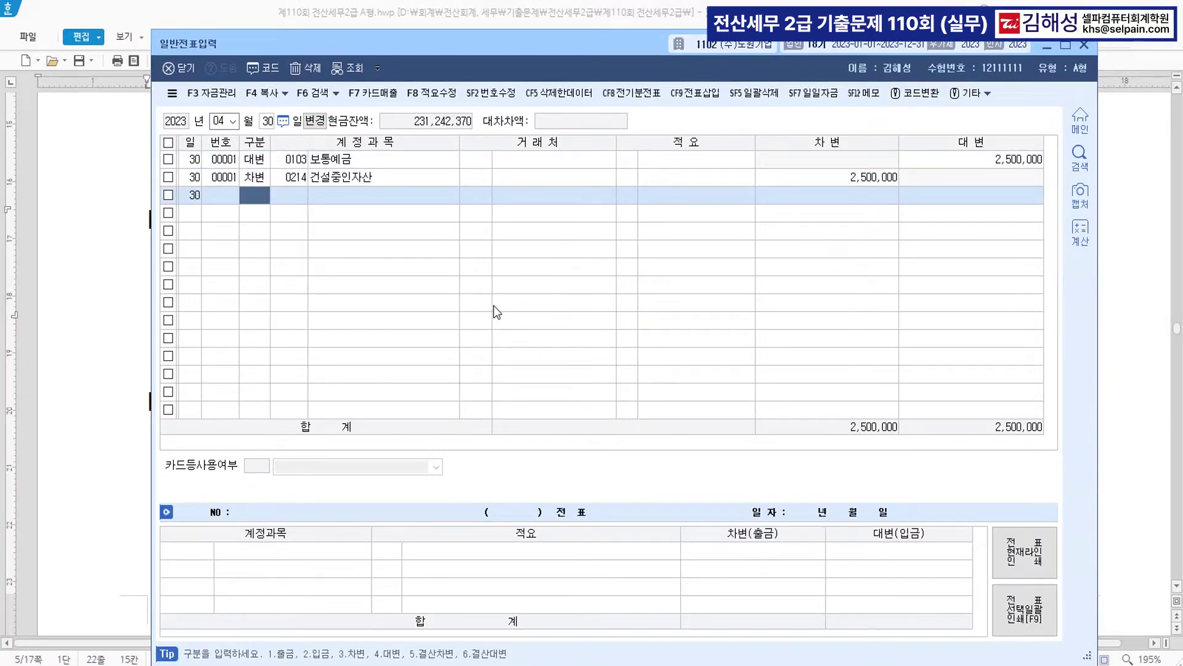
- Colour 확정급여형(DB형) red in question [4] and note 퇴직연금운용자산 beside it
{"action": "left_click", "coordinate": [98, 366]}
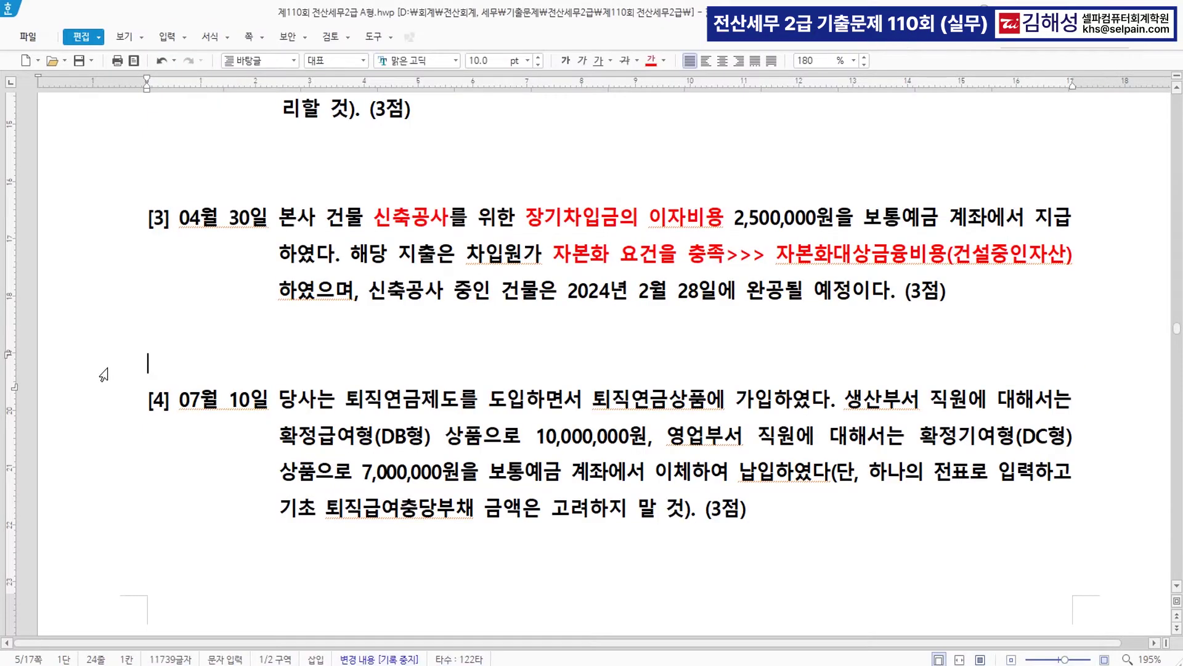
{"action": "scroll", "coordinate": [397, 337], "scroll_direction": "down", "scroll_amount": 3}
{"action": "scroll", "coordinate": [397, 338], "scroll_direction": "down", "scroll_amount": 1}
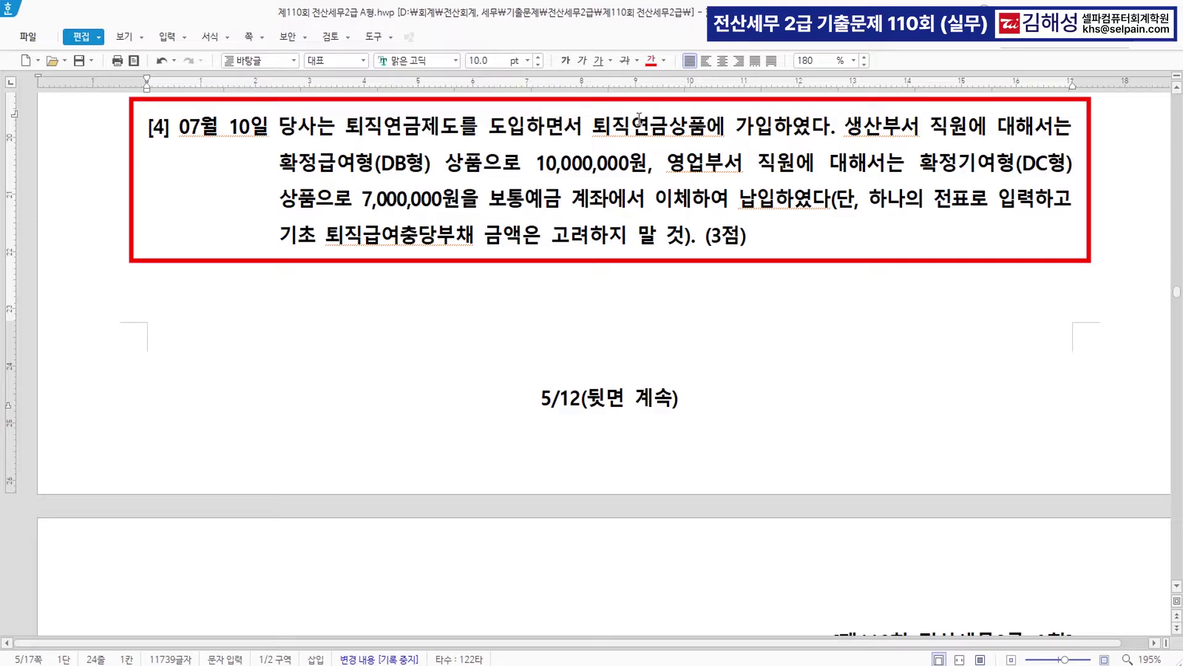
{"action": "key", "text": "ctrl"}
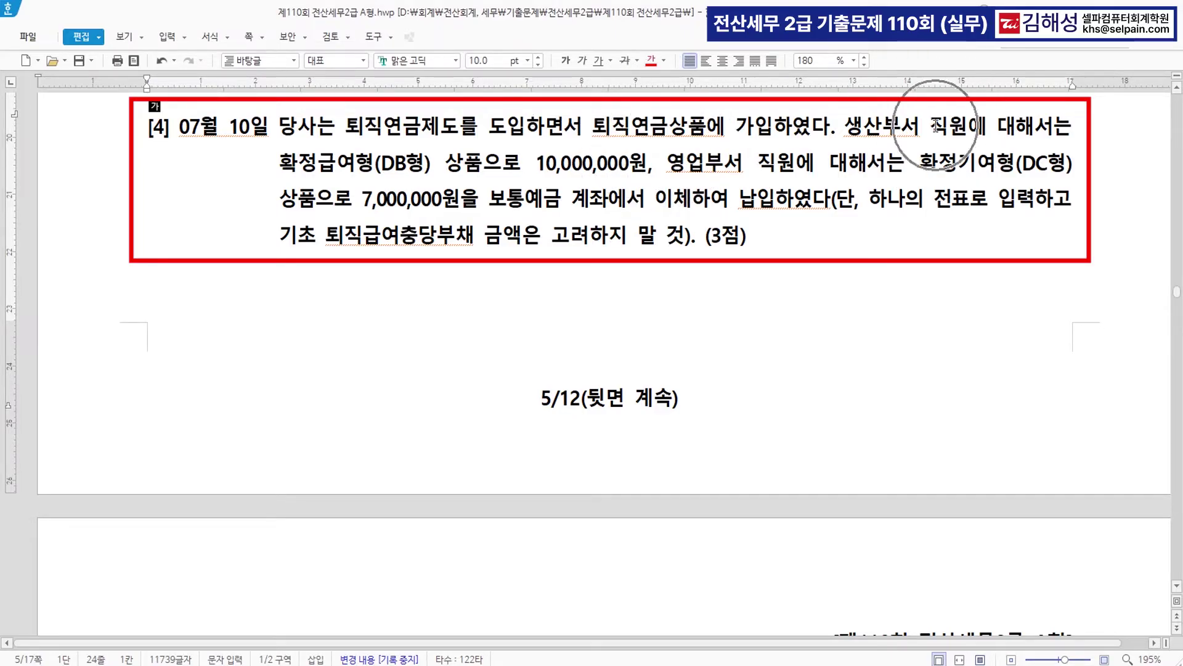
{"action": "left_click_drag", "start_coordinate": [281, 163], "coordinate": [435, 167]}
{"action": "left_click", "coordinate": [650, 61]}
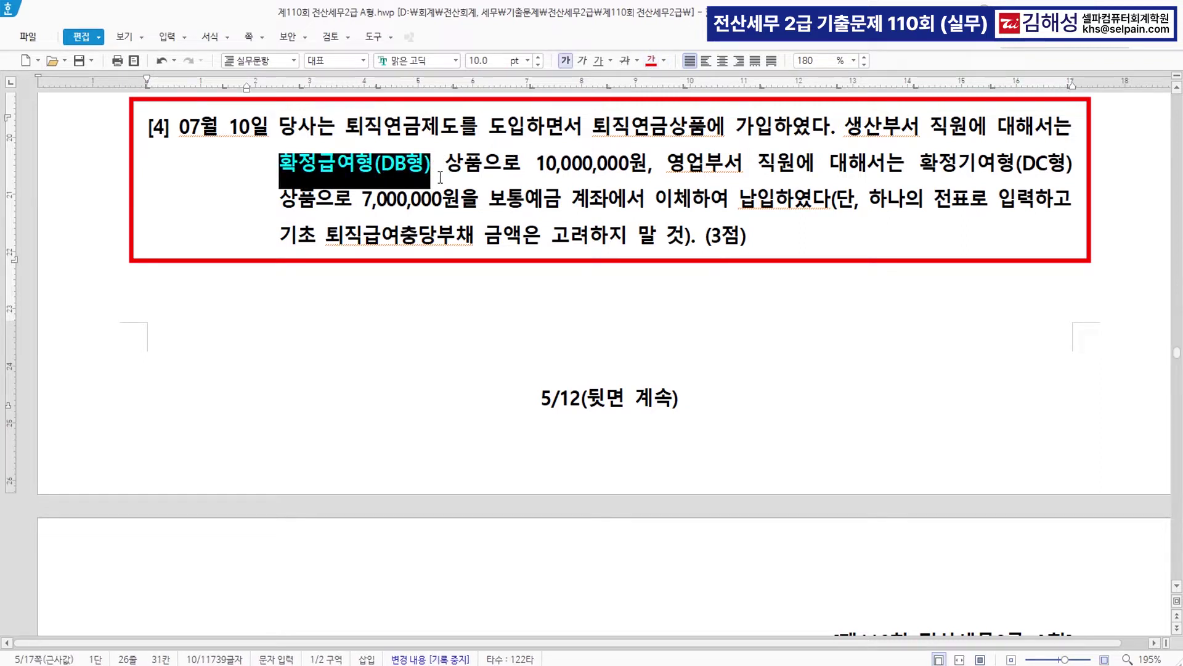
{"action": "left_click", "coordinate": [438, 171]}
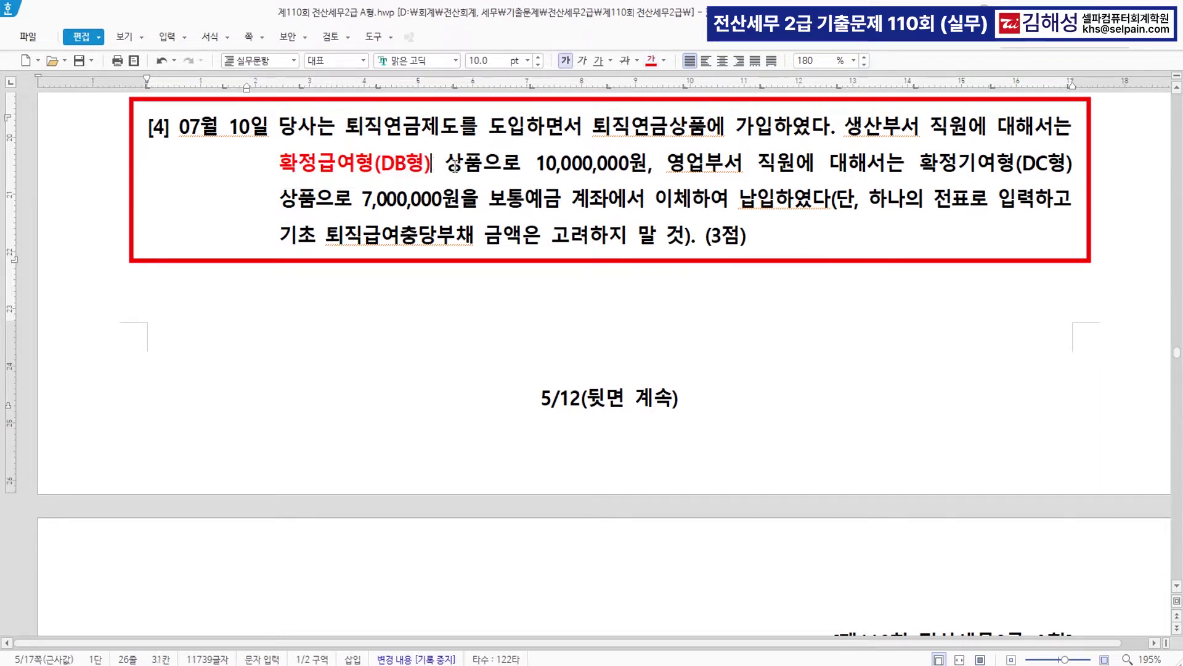
{"action": "type", "text": "퇴직연금운"}
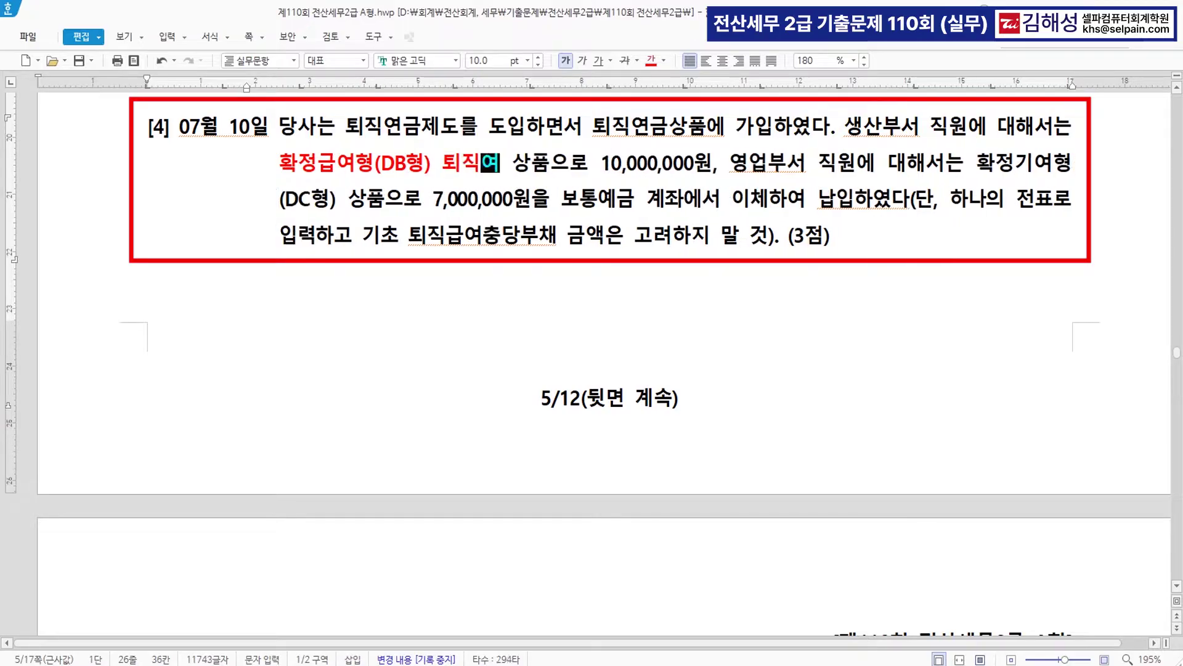
{"action": "type", "text": "용자산"}
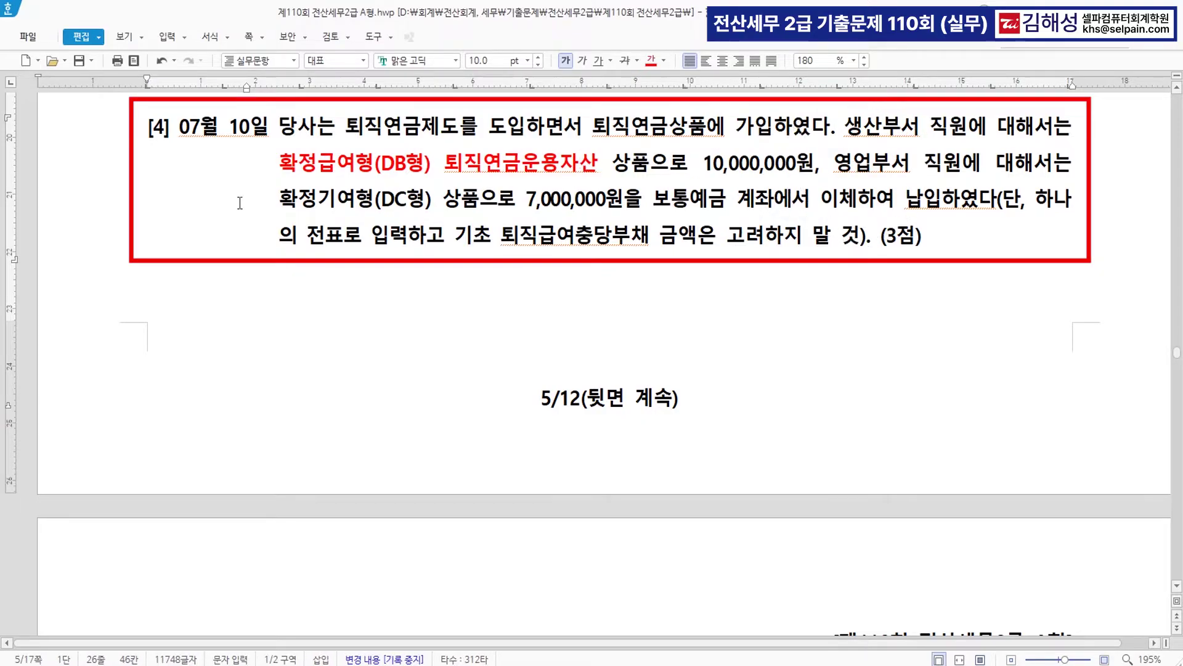
- Colour 확정기여형(DC형) red and note 퇴직급여 beside it
{"action": "left_click_drag", "start_coordinate": [280, 198], "coordinate": [431, 199]}
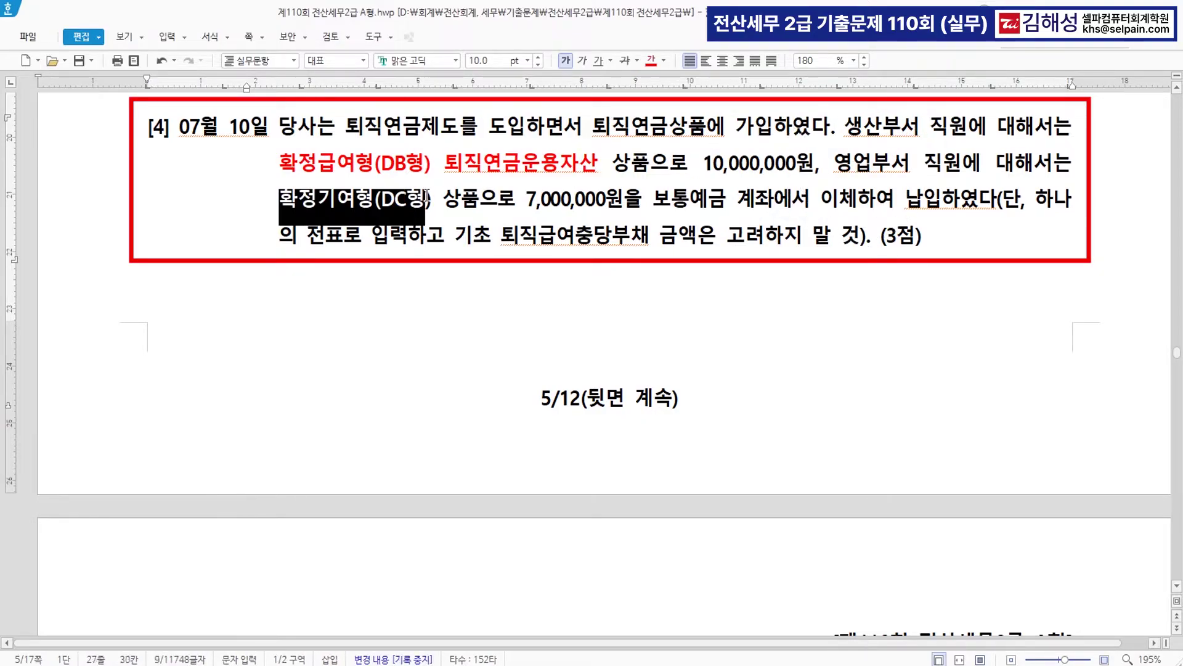
{"action": "left_click", "coordinate": [650, 60]}
{"action": "left_click", "coordinate": [453, 198]}
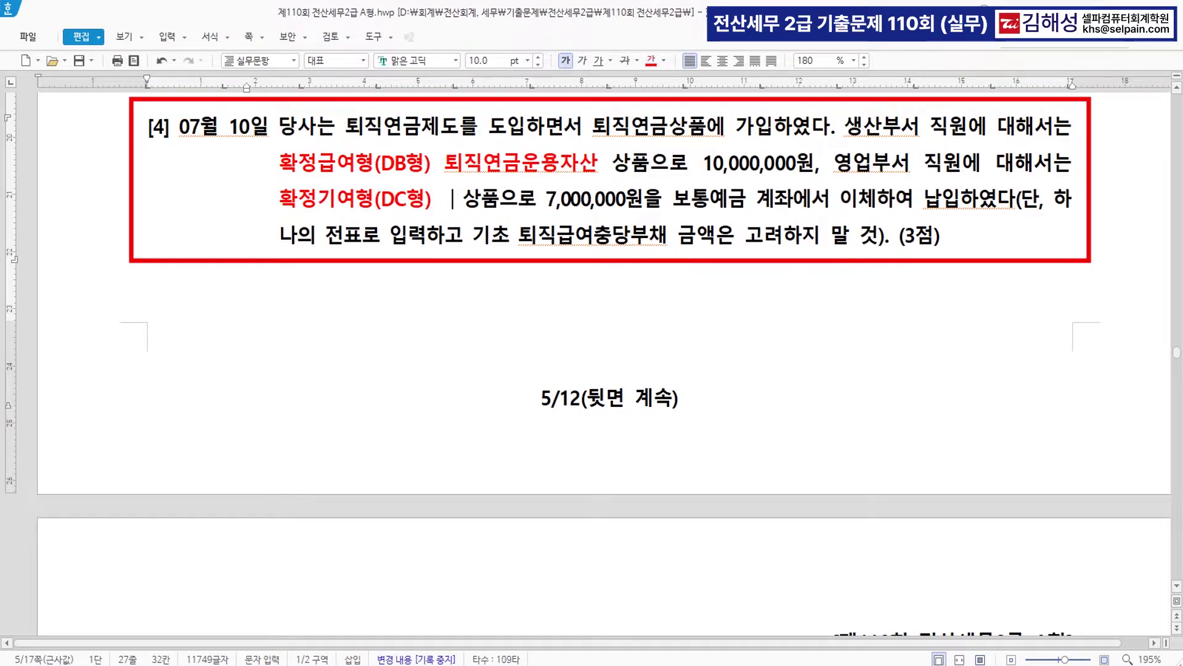
{"action": "type", "text": "퇴직급ㅇ"}
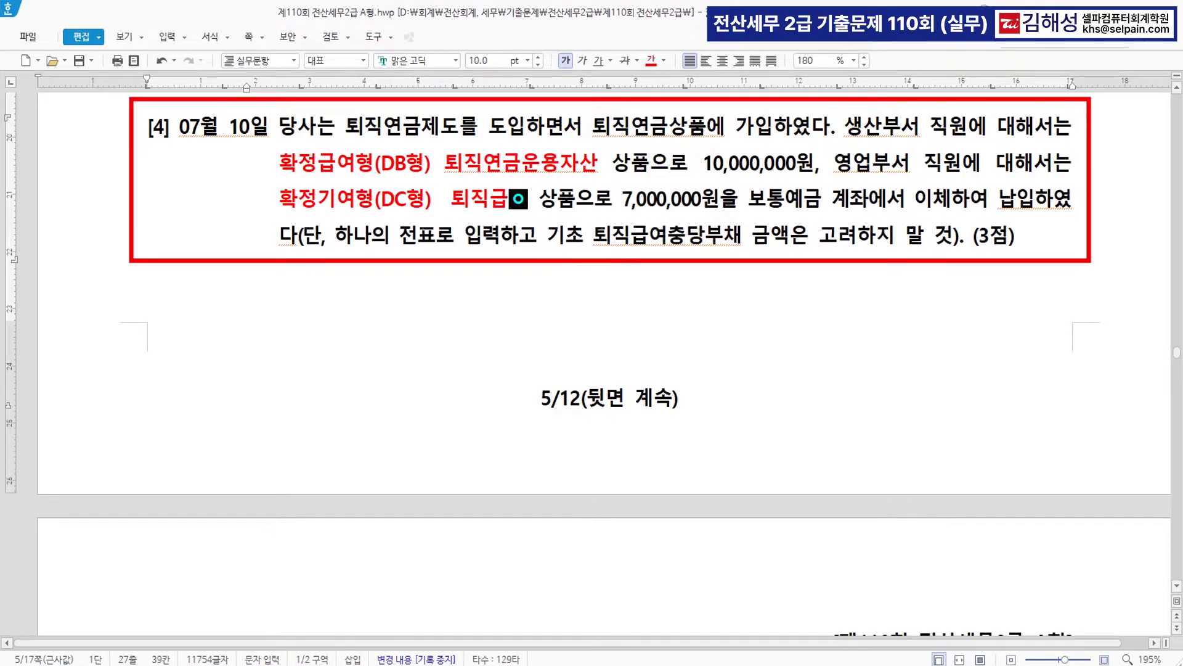
{"action": "type", "text": "ㅕ"}
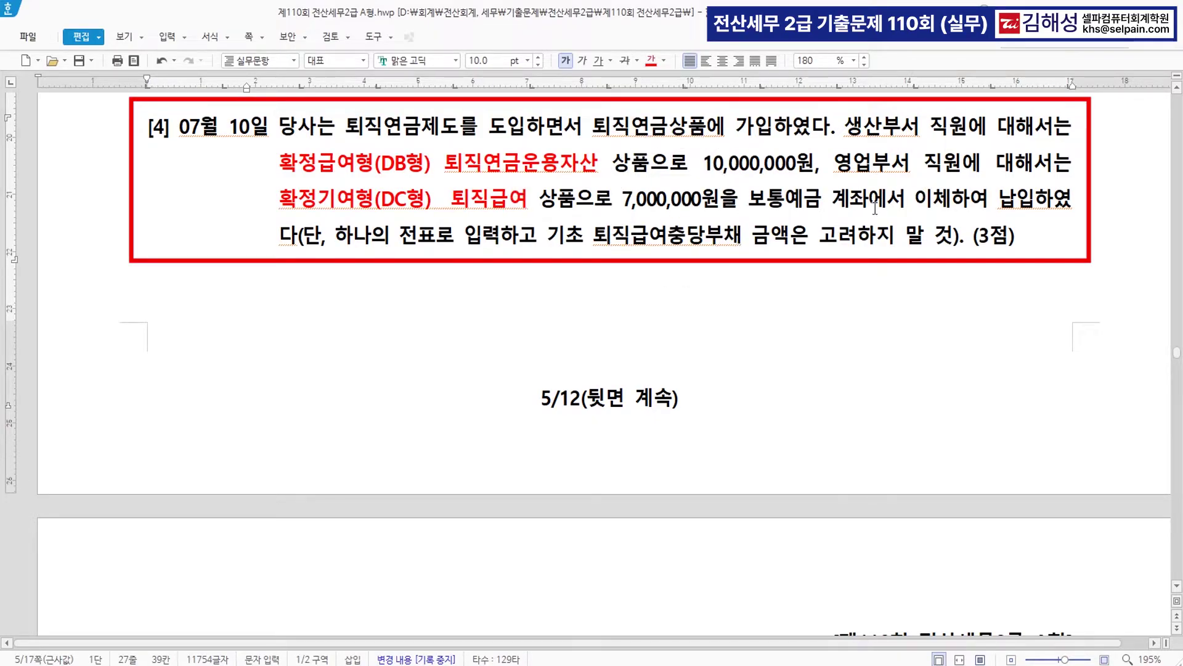
{"action": "key", "text": "ctrl"}
{"action": "key", "text": "ctrl"}
{"action": "key", "text": "ctrl"}
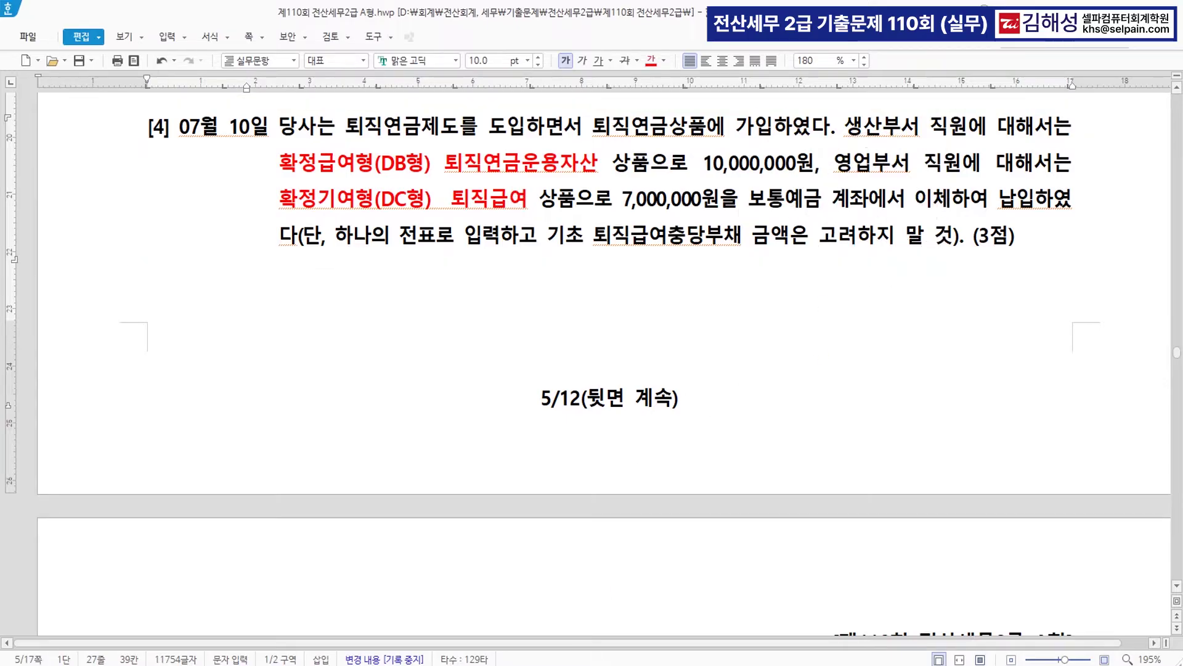
{"action": "key", "text": "alt+Tab"}
- Date the general voucher July 10 and debit 0186 퇴직연금운용자산 for 10,000,000
{"action": "left_click_drag", "start_coordinate": [520, 68], "coordinate": [521, 266]}
{"action": "key", "text": "Escape"}
{"action": "key", "text": "Escape"}
{"action": "type", "text": "7"}
{"action": "key", "text": "Return"}
{"action": "type", "text": "10"}
{"action": "key", "text": "Return"}
{"action": "type", "text": "3"}
{"action": "key", "text": "Return"}
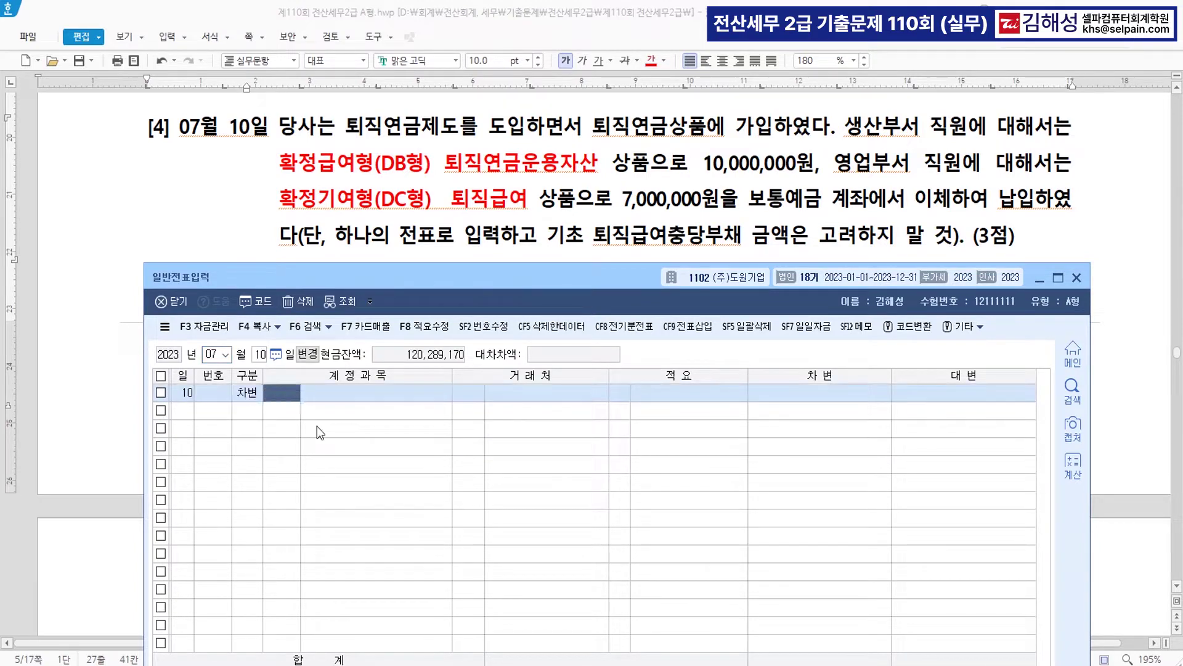
{"action": "type", "text": "퇴직연"}
{"action": "key", "text": "Return"}
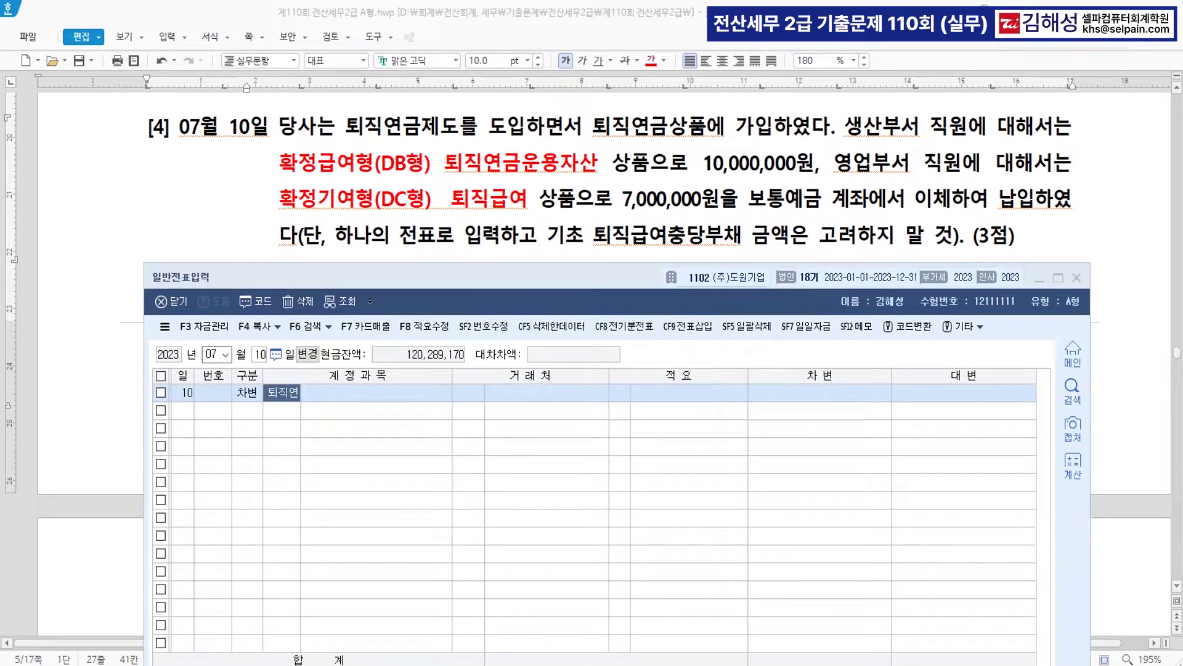
{"action": "key", "text": "Return"}
{"action": "key", "text": "Return"}
{"action": "key", "text": "Return"}
{"action": "type", "text": "10,000,000"}
{"action": "key", "text": "Return"}
{"action": "key", "text": "Return"}
- Add a second debit line for 0806 퇴직급여 of 7,000,000 via the account lookup
{"action": "type", "text": "3"}
{"action": "key", "text": "Return"}
{"action": "type", "text": "퇴직급"}
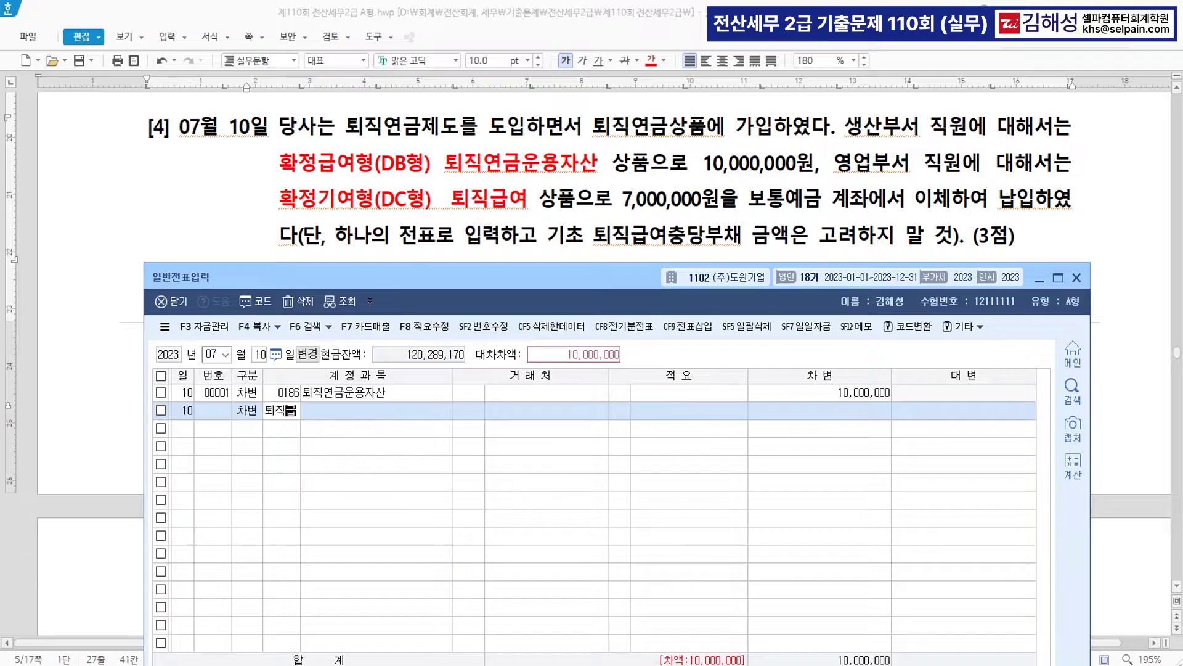
{"action": "key", "text": "Return"}
{"action": "key", "text": "Down"}
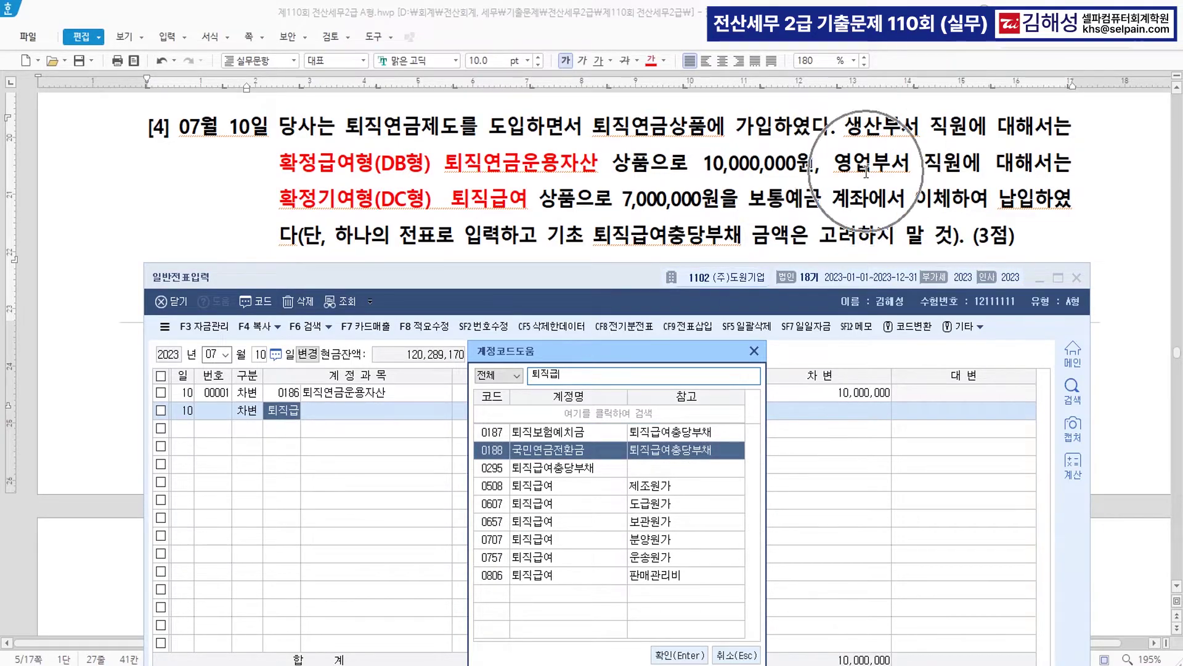
{"action": "left_click", "coordinate": [564, 577]}
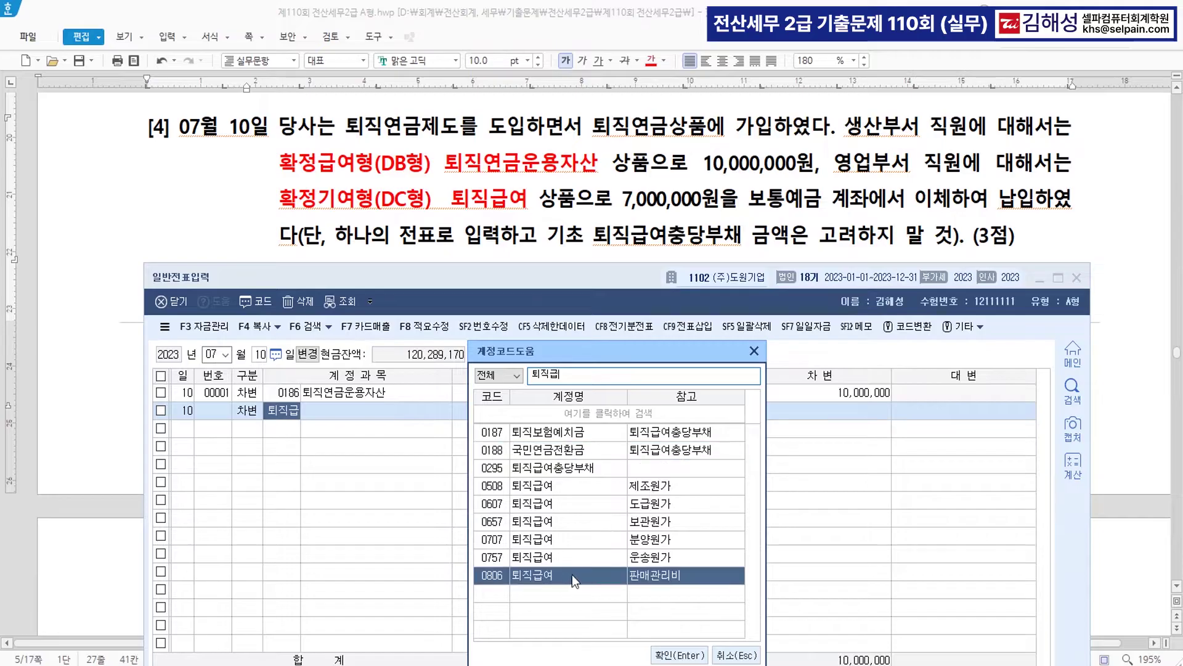
{"action": "left_click", "coordinate": [681, 656]}
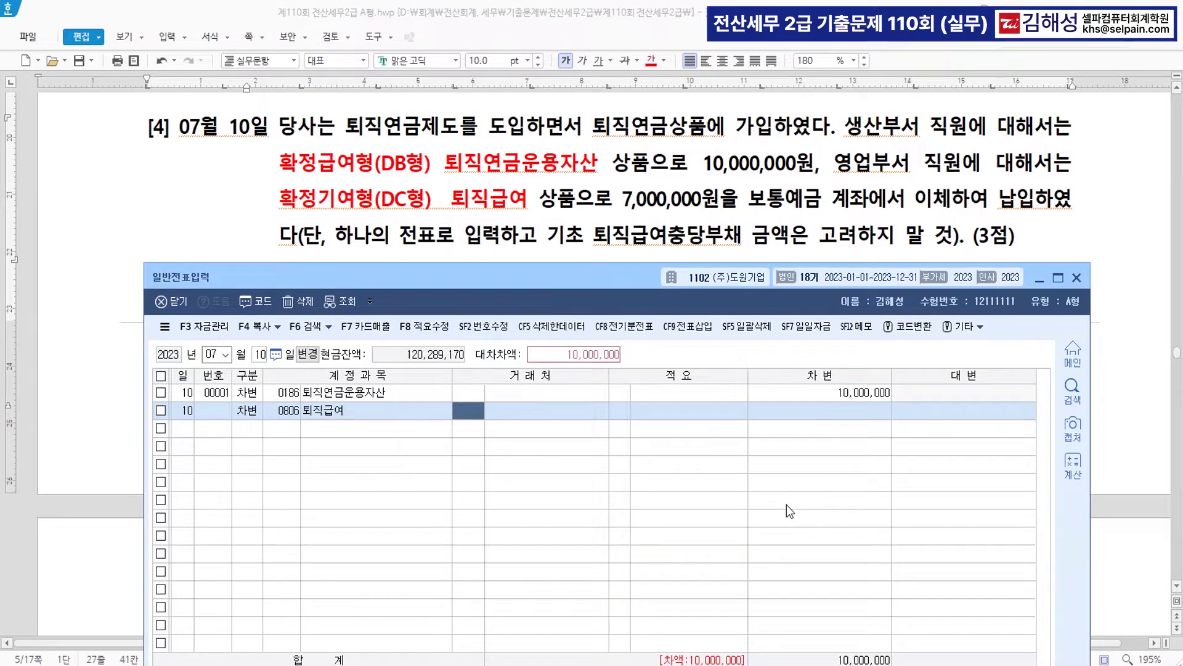
{"action": "key", "text": "Return"}
{"action": "key", "text": "Return"}
{"action": "type", "text": "7000000"}
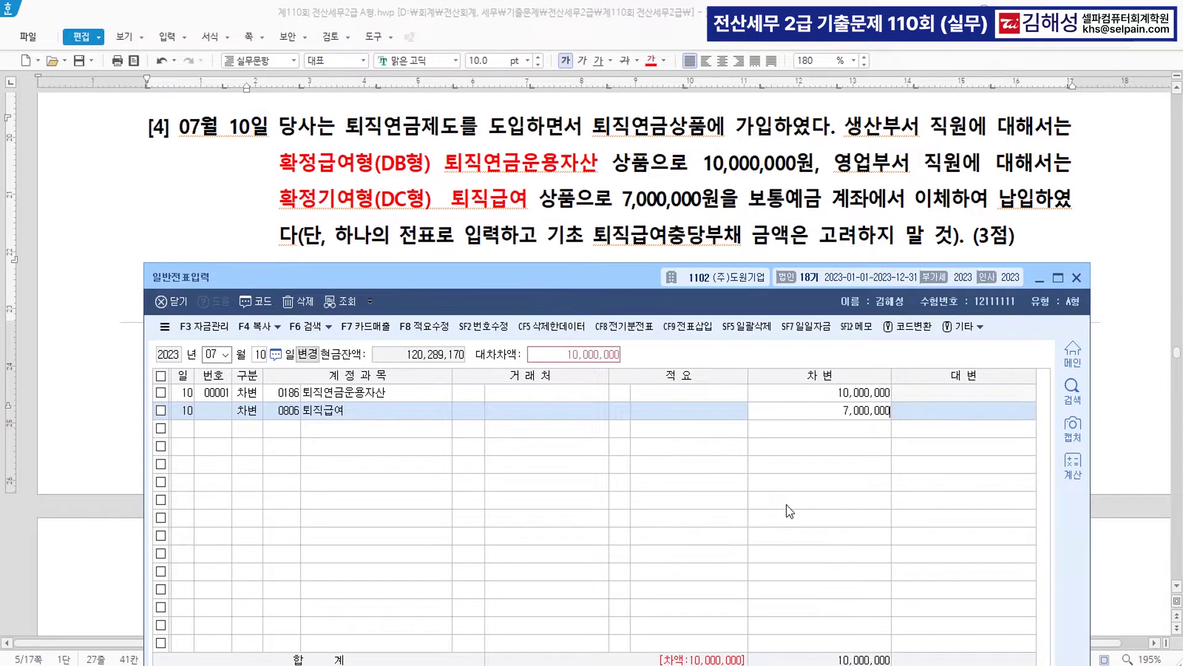
{"action": "key", "text": "Return"}
- Start the credit line with account 0103 보통예금 for the 17,000,000 balance
{"action": "type", "text": "4"}
{"action": "key", "text": "Return"}
{"action": "type", "text": "103"}
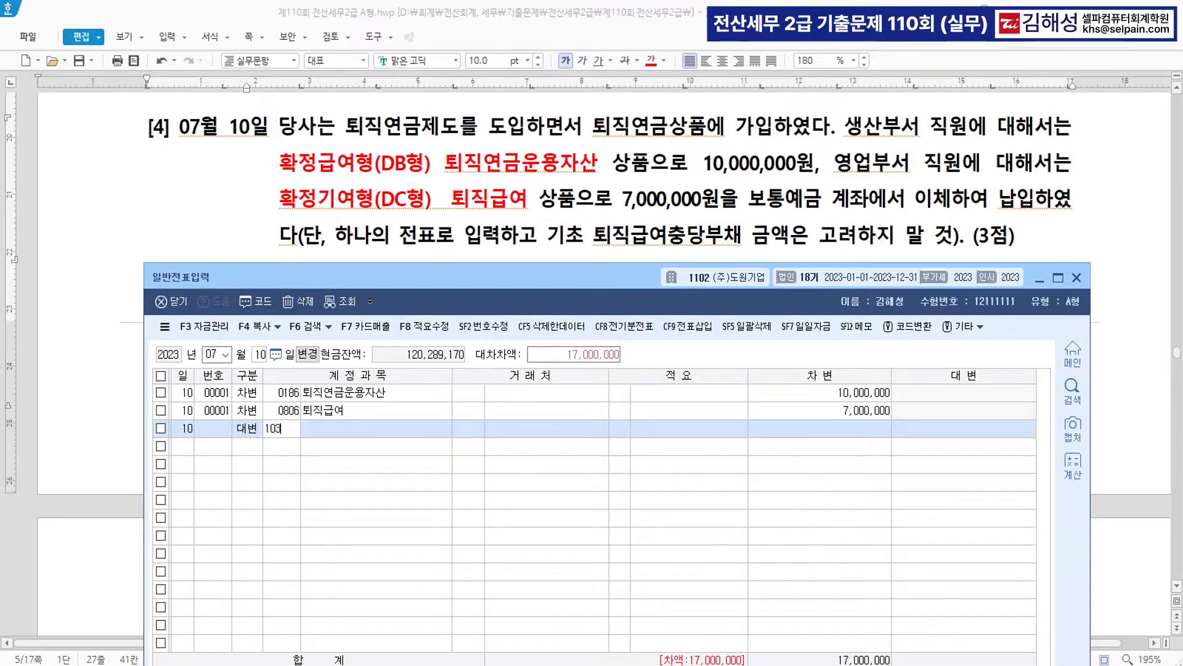
{"action": "key", "text": "Return"}
{"action": "key", "text": "Return"}
{"action": "key", "text": "Return"}
{"action": "key", "text": "Return"}
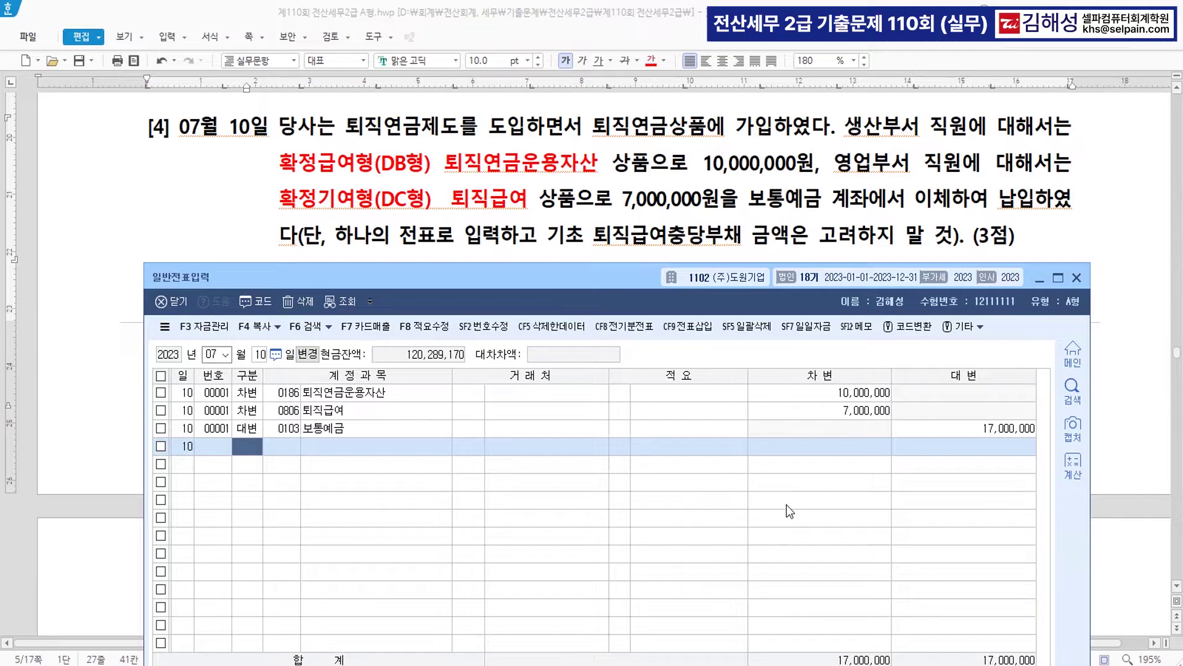
- In question [5], make 당좌수표를 발행 and 계약금 5,000,000원 red, then add two blank lines after (3점)
{"action": "left_click", "coordinate": [262, 205]}
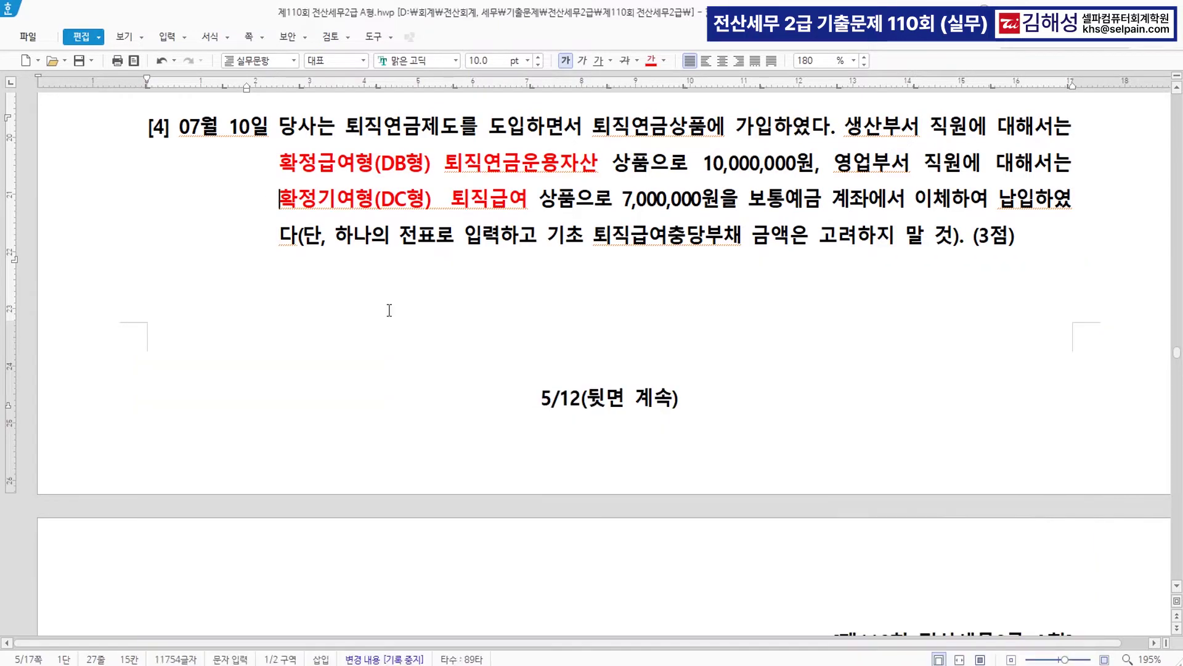
{"action": "scroll", "coordinate": [576, 403], "scroll_direction": "down", "scroll_amount": 5}
{"action": "scroll", "coordinate": [578, 407], "scroll_direction": "down", "scroll_amount": 3}
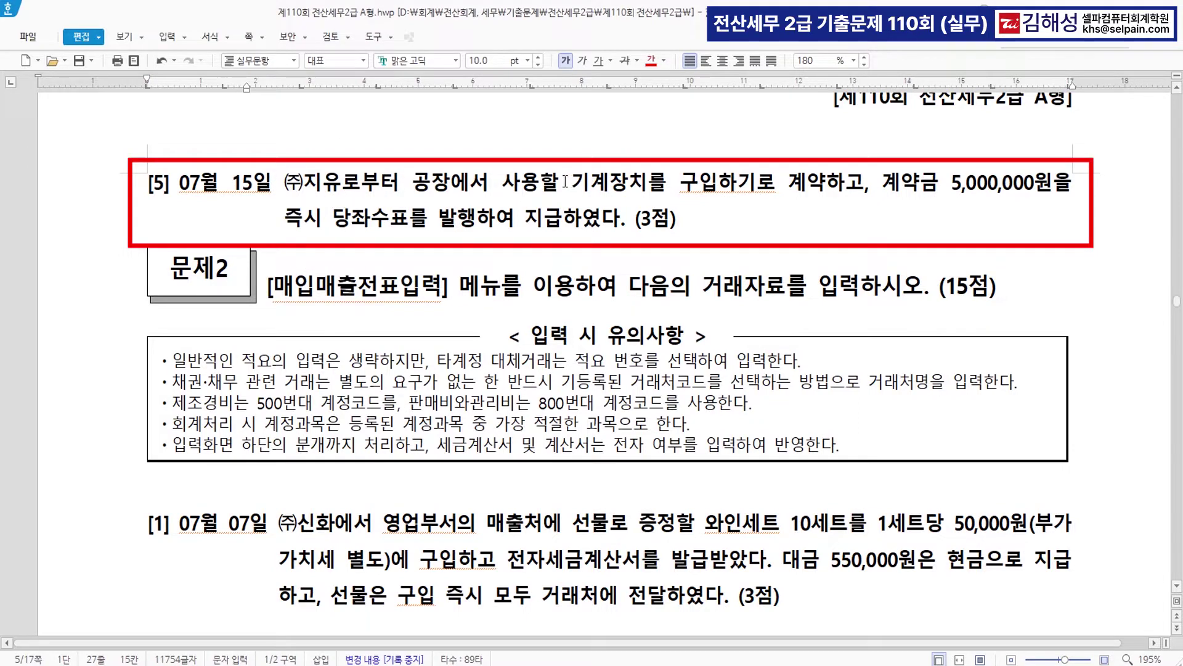
{"action": "left_click", "coordinate": [794, 187]}
{"action": "left_click", "coordinate": [758, 183]}
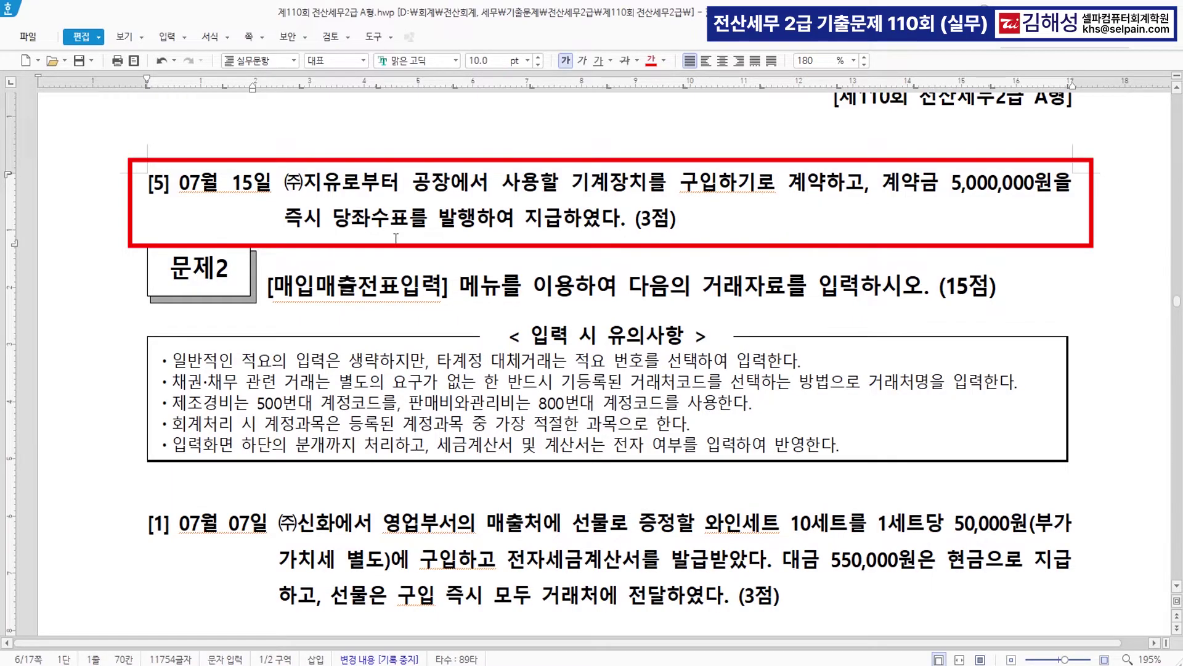
{"action": "left_click_drag", "start_coordinate": [333, 219], "coordinate": [476, 220]}
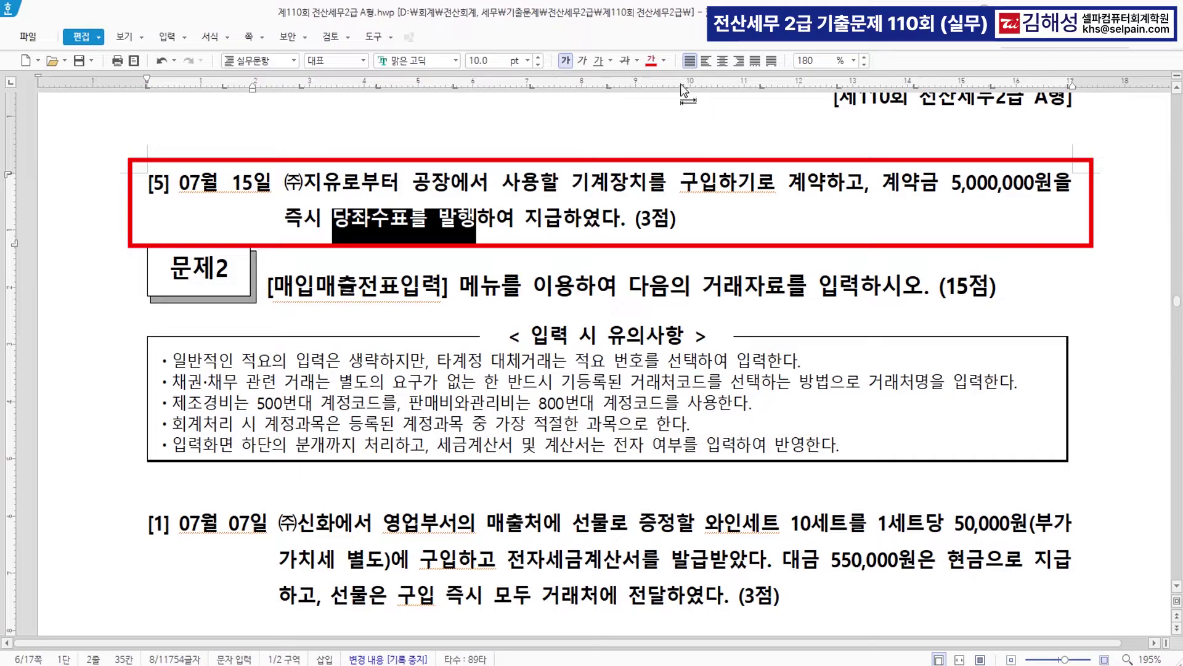
{"action": "left_click", "coordinate": [652, 61]}
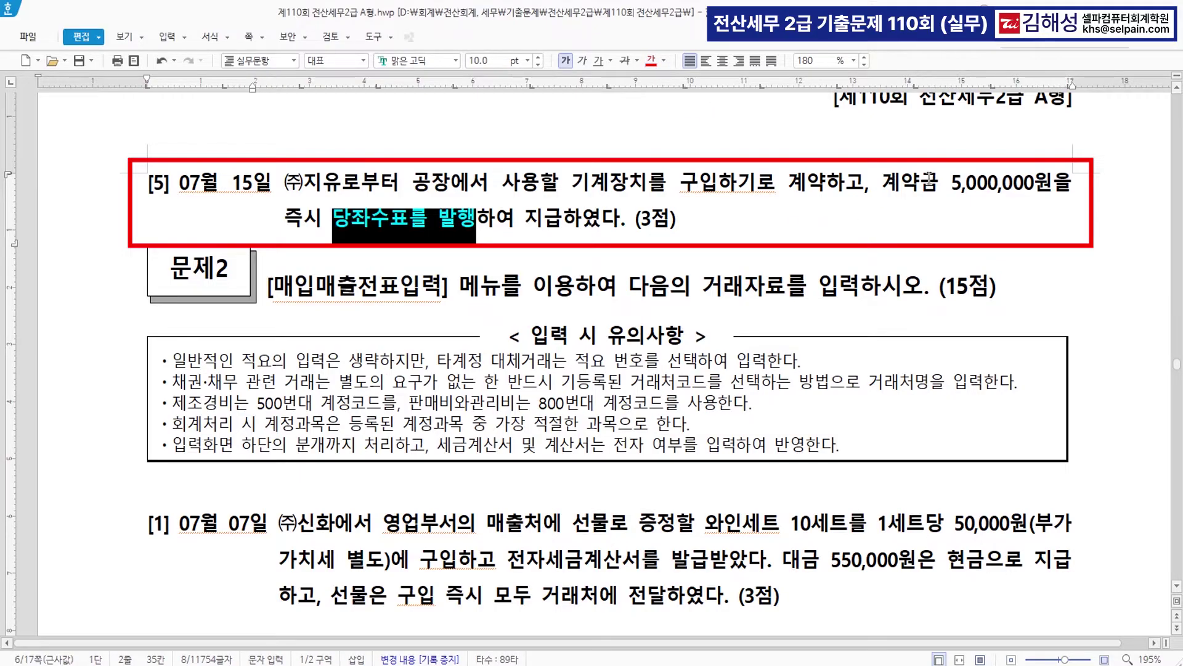
{"action": "left_click_drag", "start_coordinate": [886, 187], "coordinate": [1047, 181]}
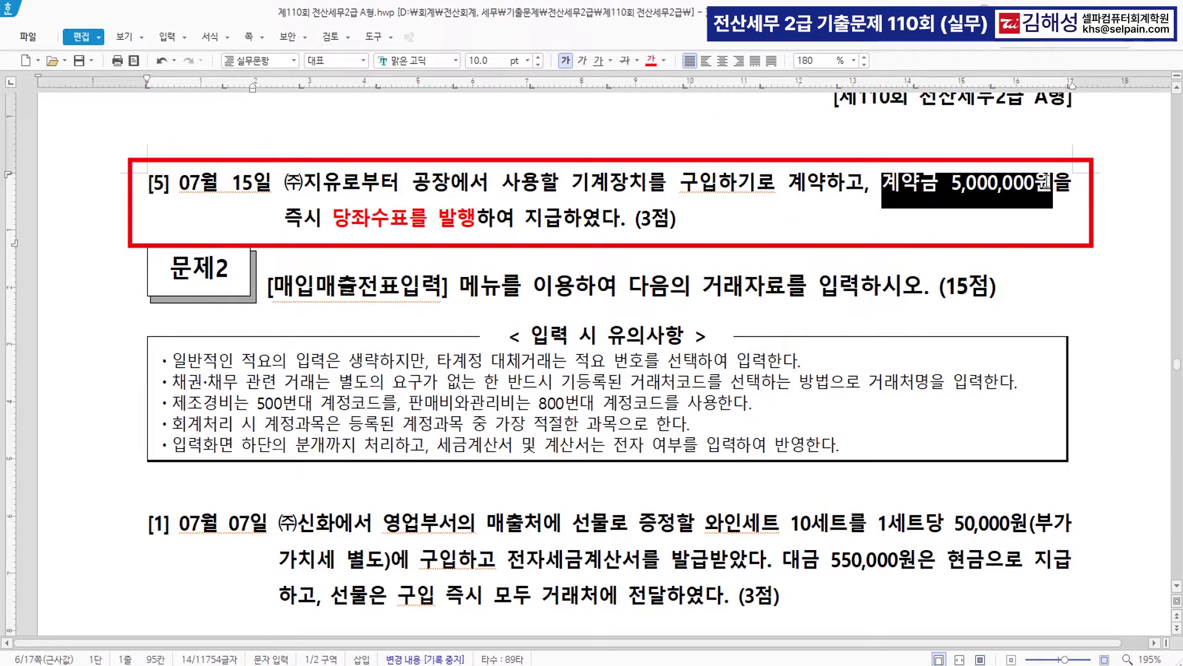
{"action": "left_click", "coordinate": [653, 62]}
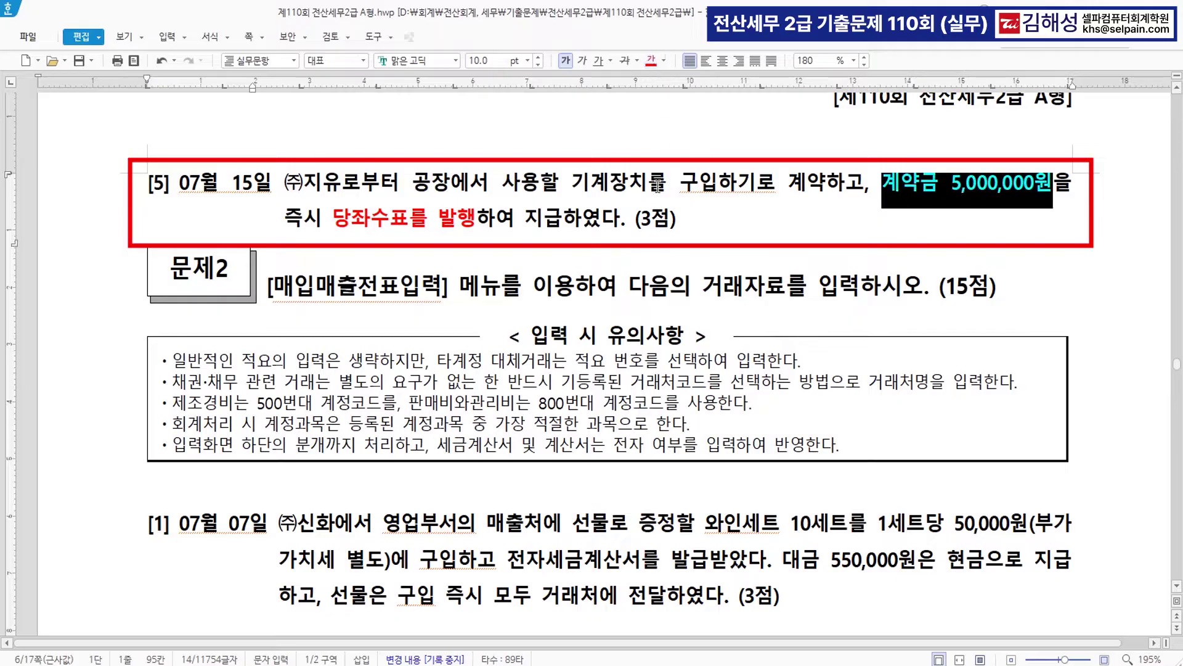
{"action": "left_click", "coordinate": [739, 229]}
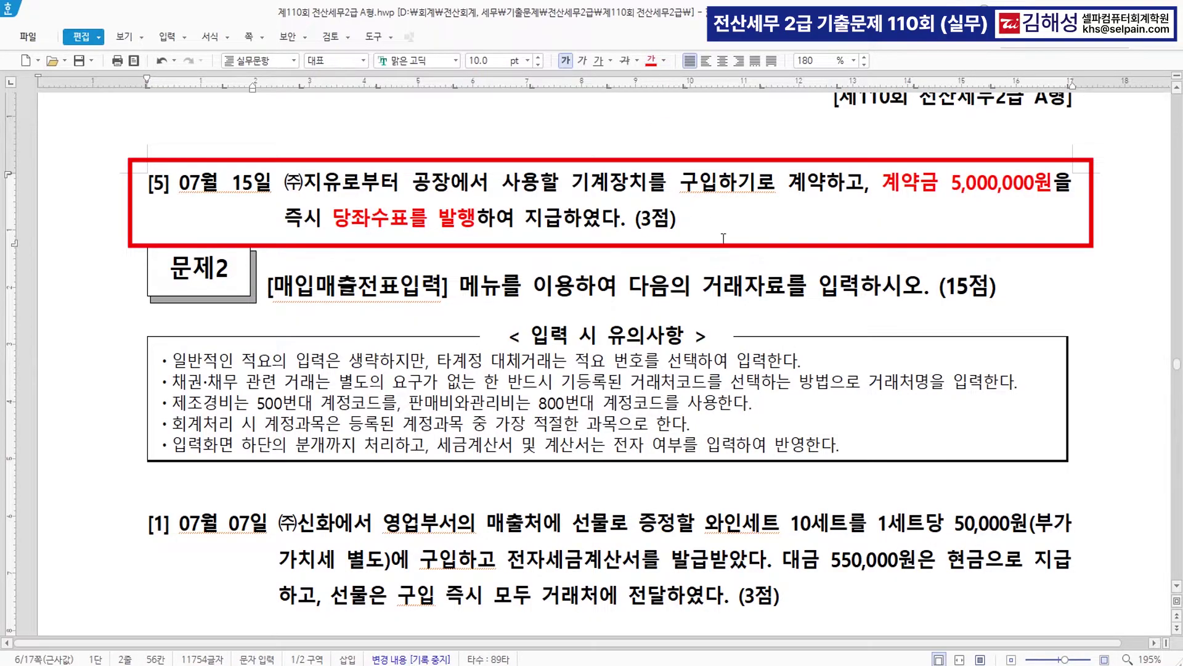
{"action": "key", "text": "Return"}
{"action": "key", "text": "Return"}
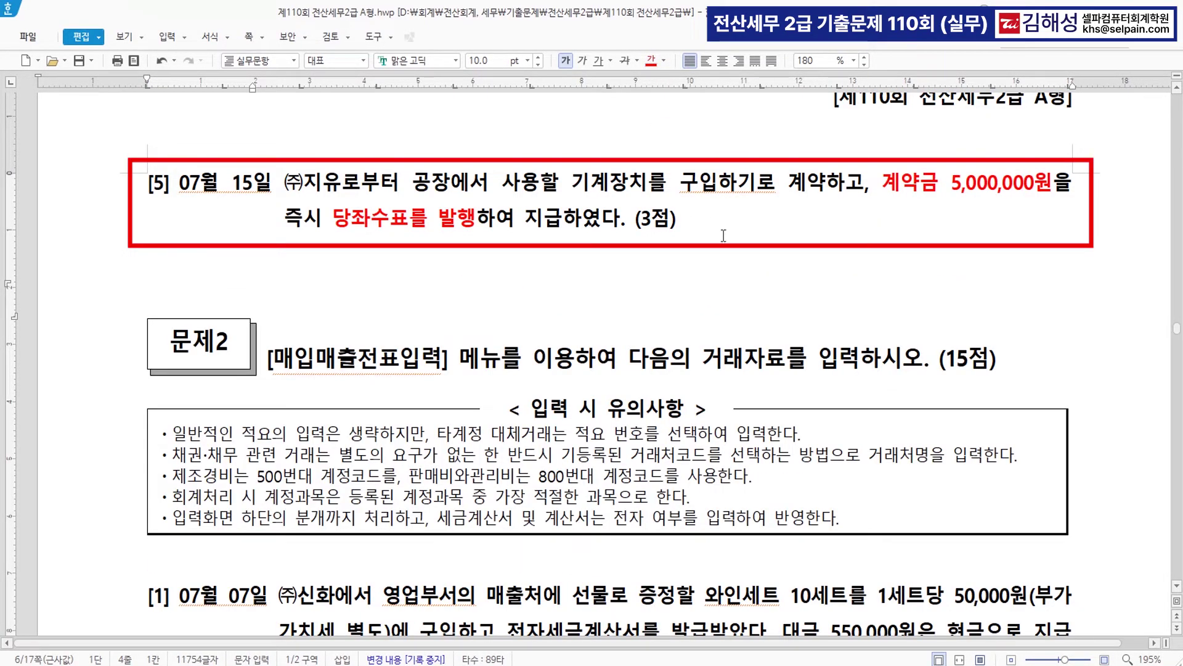
- Start a July 15 voucher crediting 0102 당좌예금 for 5,000,000
{"action": "key", "text": "alt+Tab"}
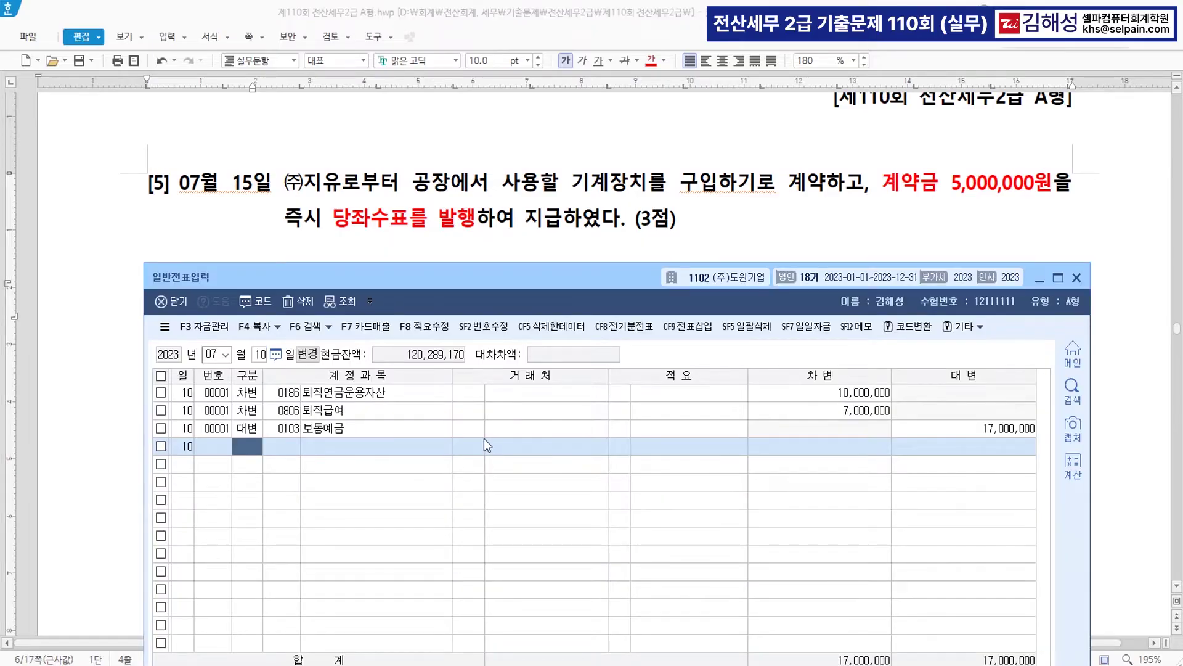
{"action": "key", "text": "Escape"}
{"action": "type", "text": "15"}
{"action": "key", "text": "Return"}
{"action": "type", "text": "4"}
{"action": "key", "text": "Return"}
{"action": "type", "text": "102"}
{"action": "key", "text": "Return"}
{"action": "key", "text": "Return"}
{"action": "key", "text": "Return"}
{"action": "key", "text": "Return"}
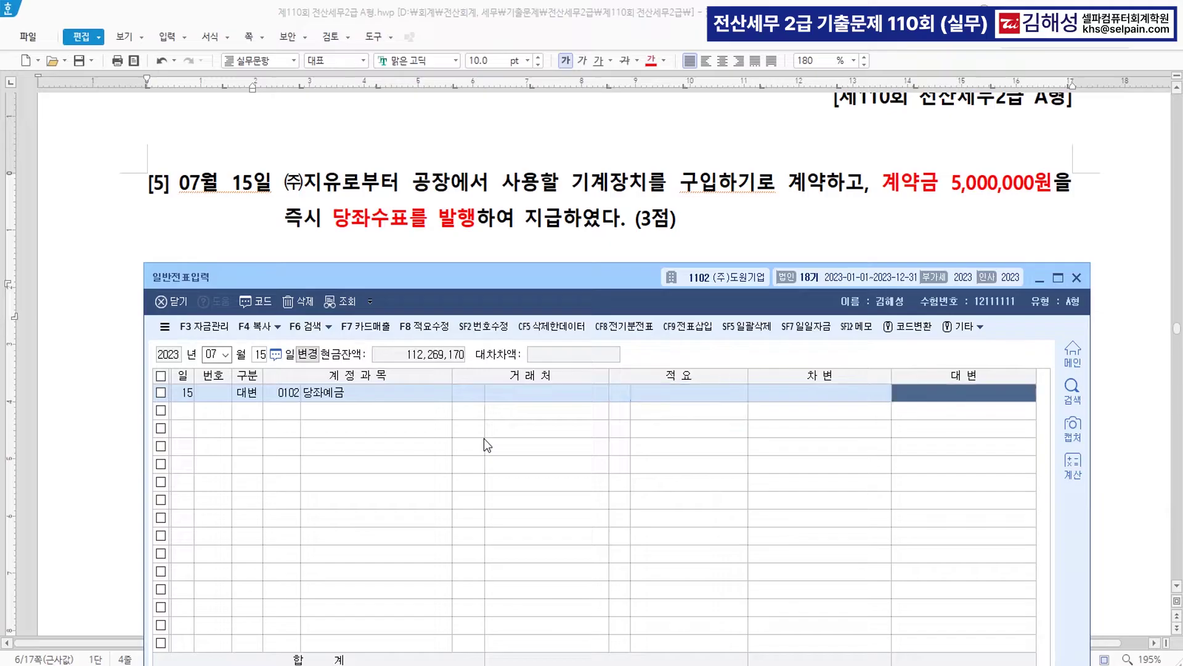
{"action": "type", "text": "5000000"}
{"action": "key", "text": "Return"}
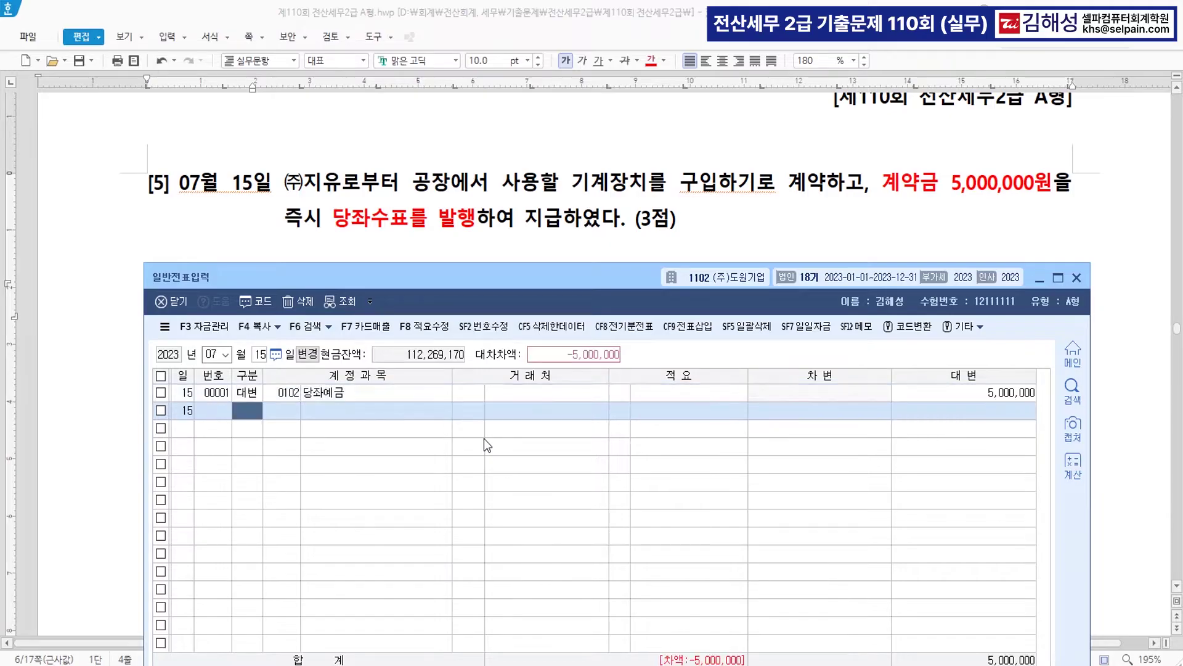
{"action": "type", "text": "3"}
{"action": "key", "text": "Return"}
- Debit 0131 선급금 and assign customer (주)지유 found by searching 지유
{"action": "type", "text": "131"}
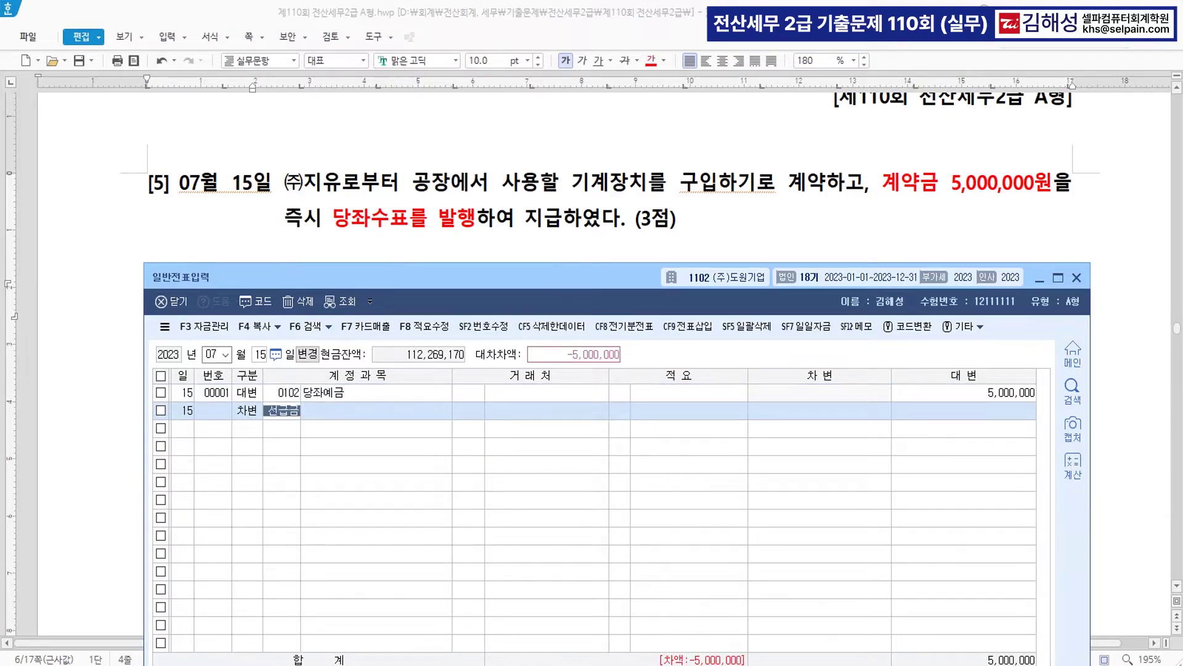
{"action": "key", "text": "Return"}
{"action": "type", "text": "지유"}
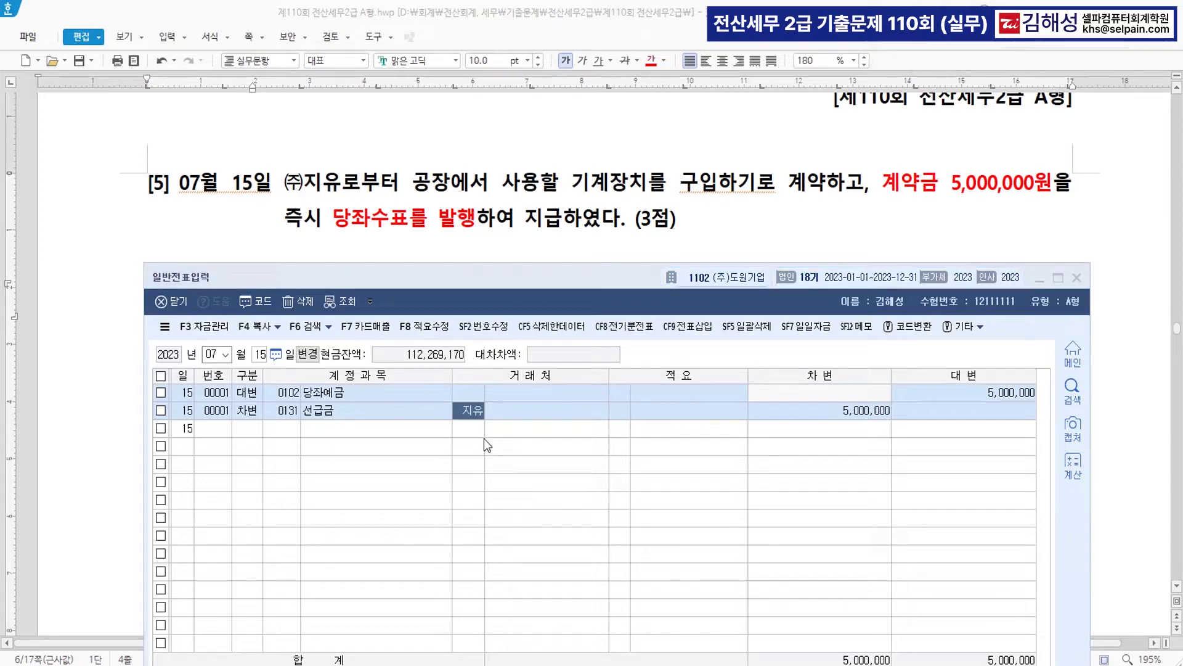
{"action": "key", "text": "Return"}
{"action": "key", "text": "Return"}
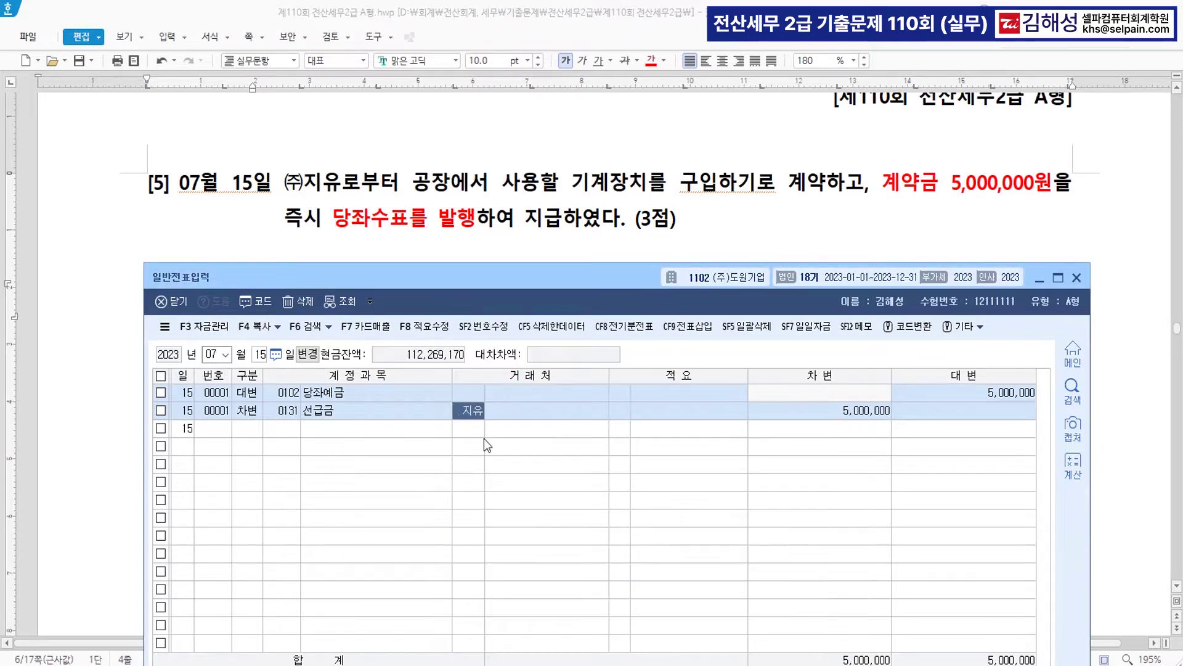
{"action": "key", "text": "Return"}
{"action": "key", "text": "Return"}
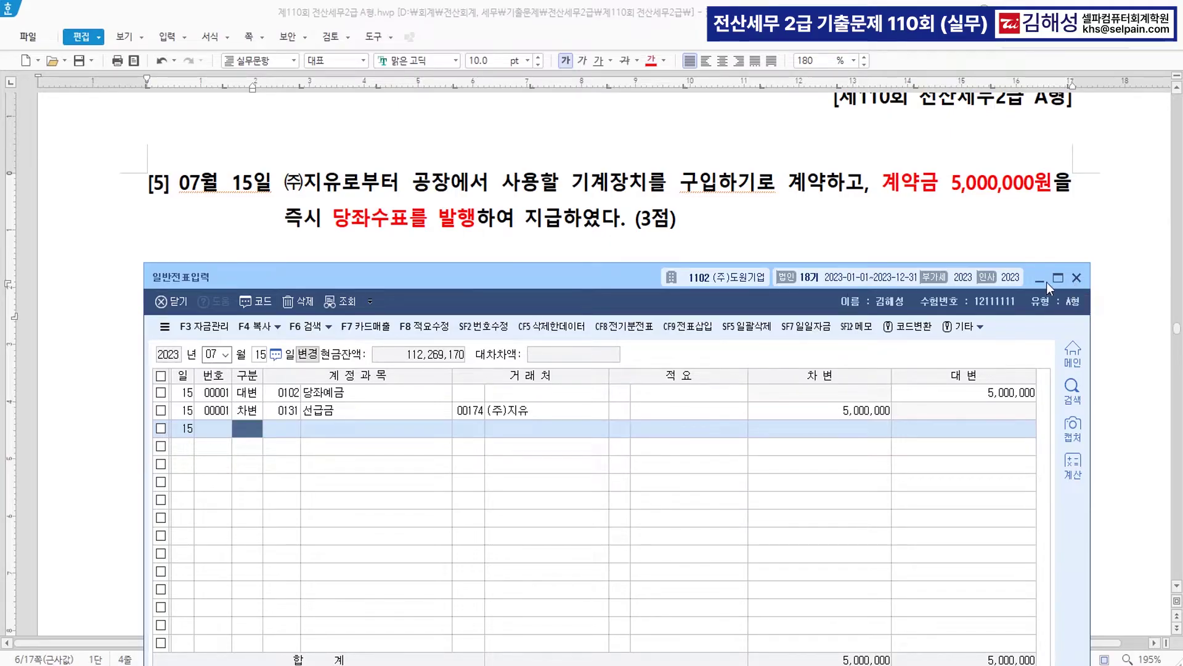
{"action": "left_click", "coordinate": [1076, 278]}
- Turn ㈜신화, 전자세금계산서를 발급 and 매출처에 선물 red in question [1]
{"action": "scroll", "coordinate": [671, 275], "scroll_direction": "down", "scroll_amount": 1}
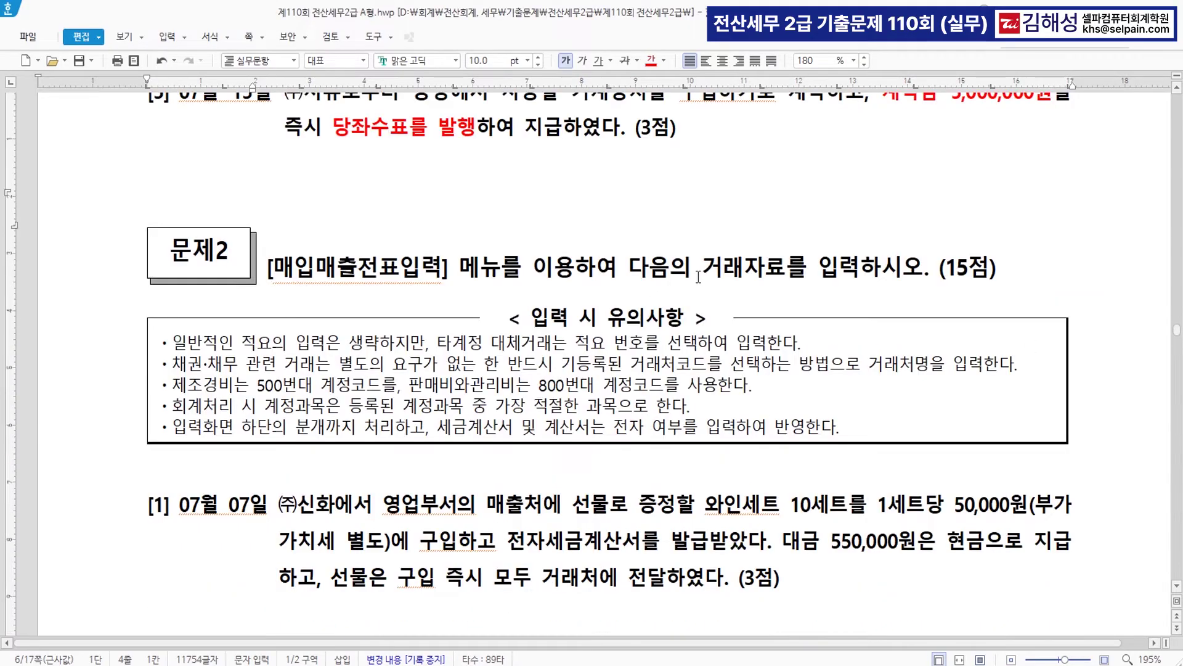
{"action": "scroll", "coordinate": [699, 316], "scroll_direction": "down", "scroll_amount": 1}
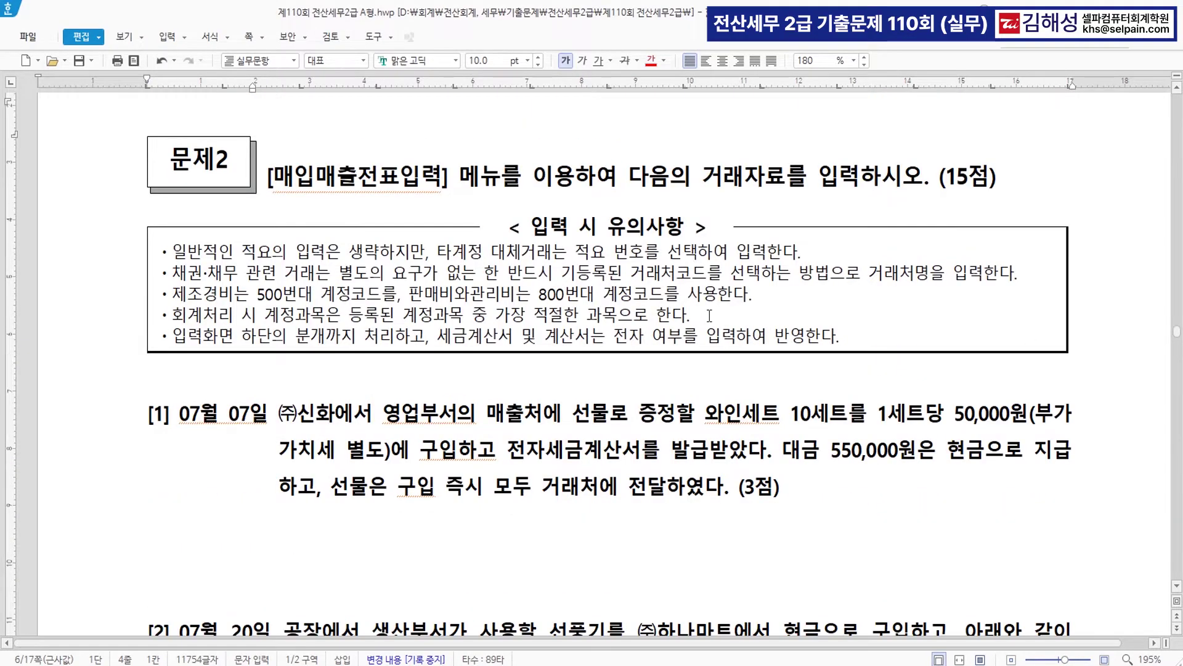
{"action": "scroll", "coordinate": [710, 316], "scroll_direction": "down", "scroll_amount": 3}
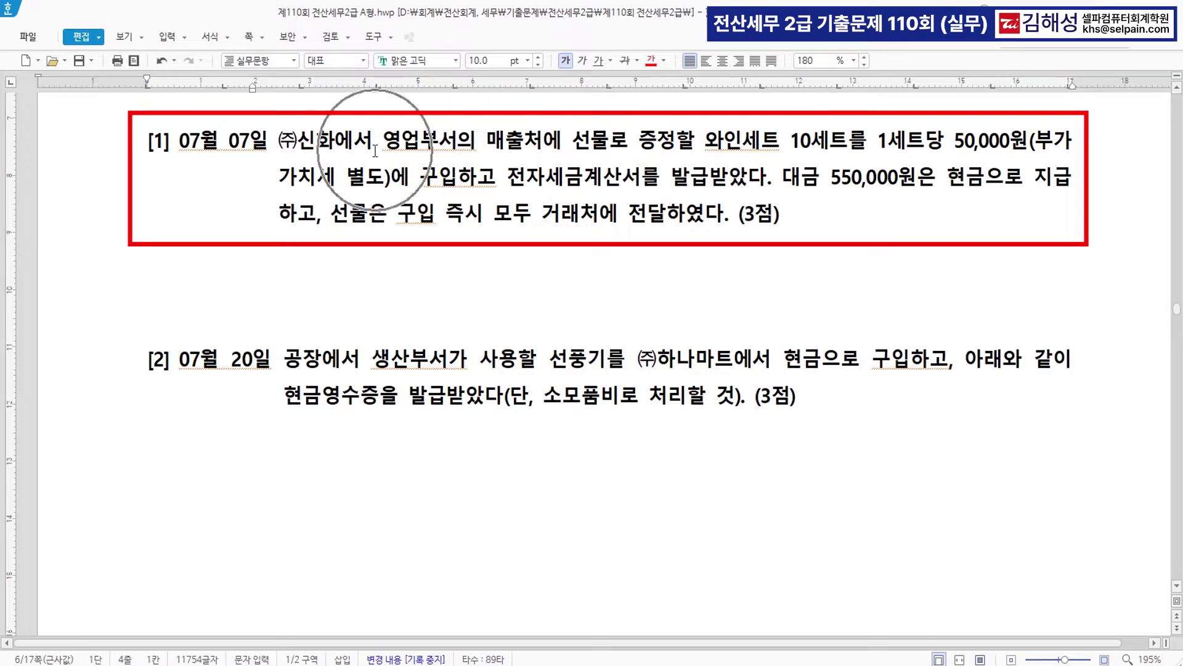
{"action": "left_click_drag", "start_coordinate": [278, 138], "coordinate": [333, 142]}
{"action": "left_click", "coordinate": [651, 60]}
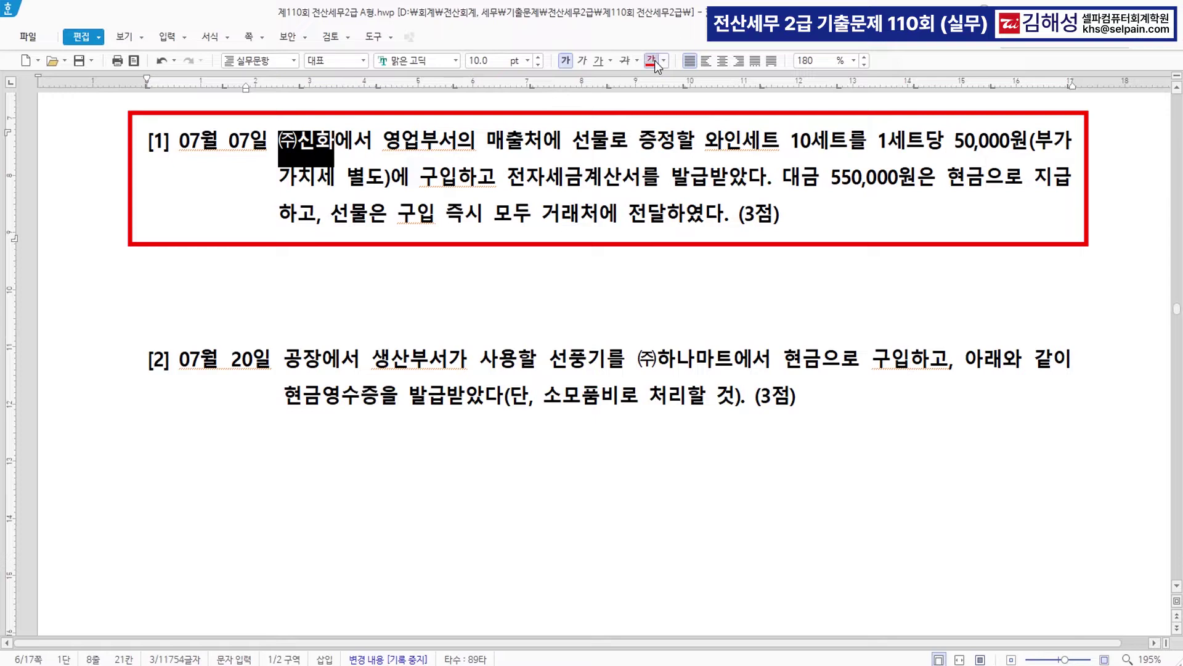
{"action": "scroll", "coordinate": [719, 154], "scroll_direction": "up", "scroll_amount": 1}
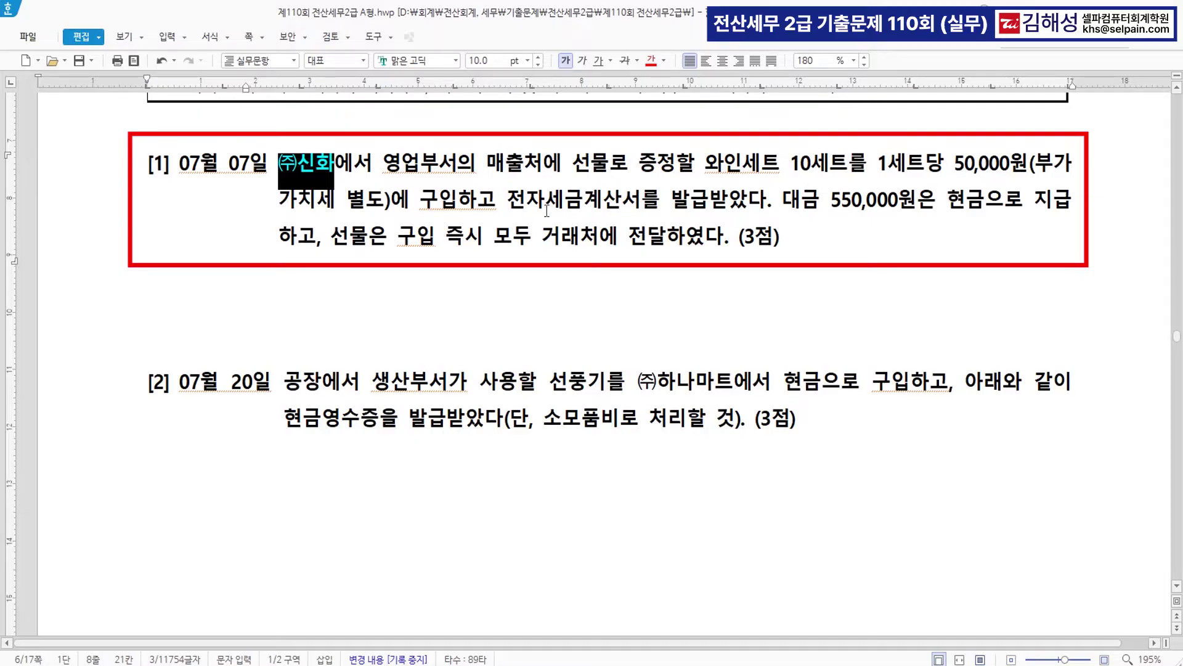
{"action": "left_click_drag", "start_coordinate": [509, 204], "coordinate": [709, 203]}
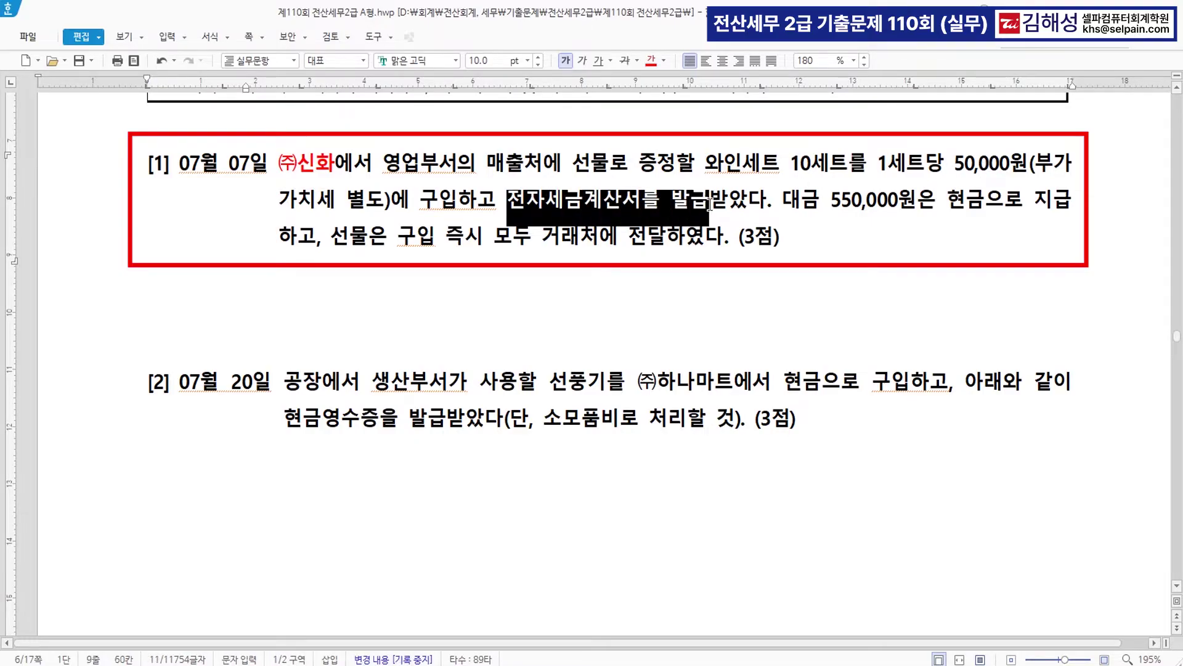
{"action": "left_click", "coordinate": [652, 63]}
{"action": "left_click_drag", "start_coordinate": [487, 161], "coordinate": [601, 160]}
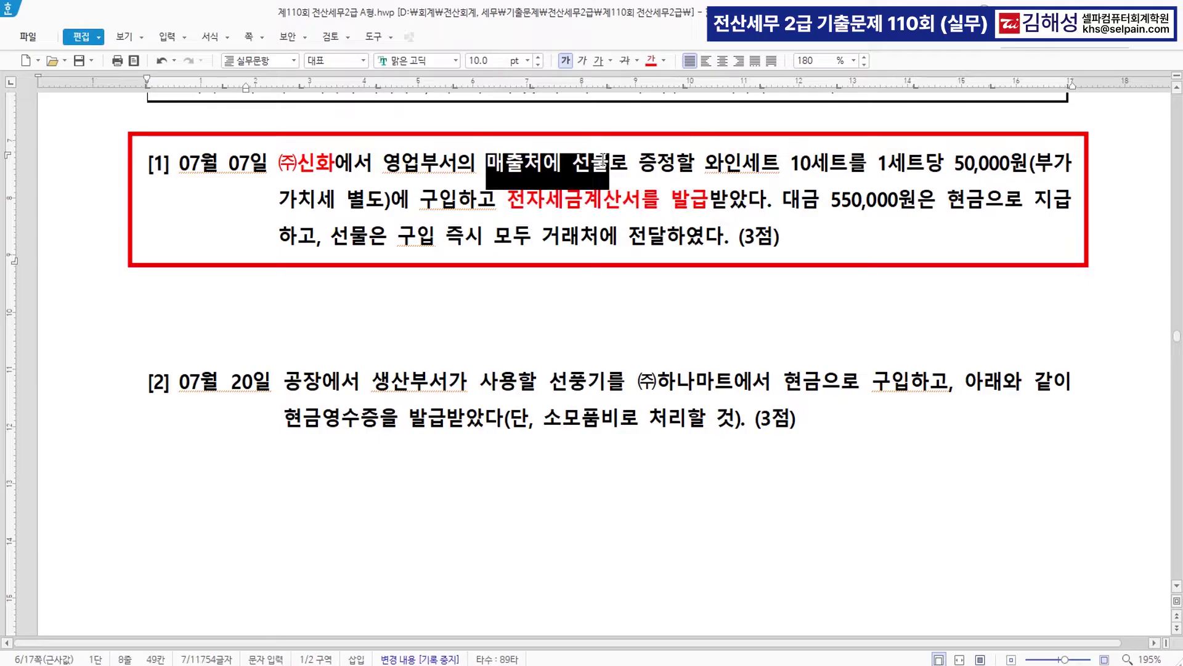
{"action": "left_click", "coordinate": [652, 63]}
- Add the note '>> 접대비' right after 선물
{"action": "left_click", "coordinate": [612, 163]}
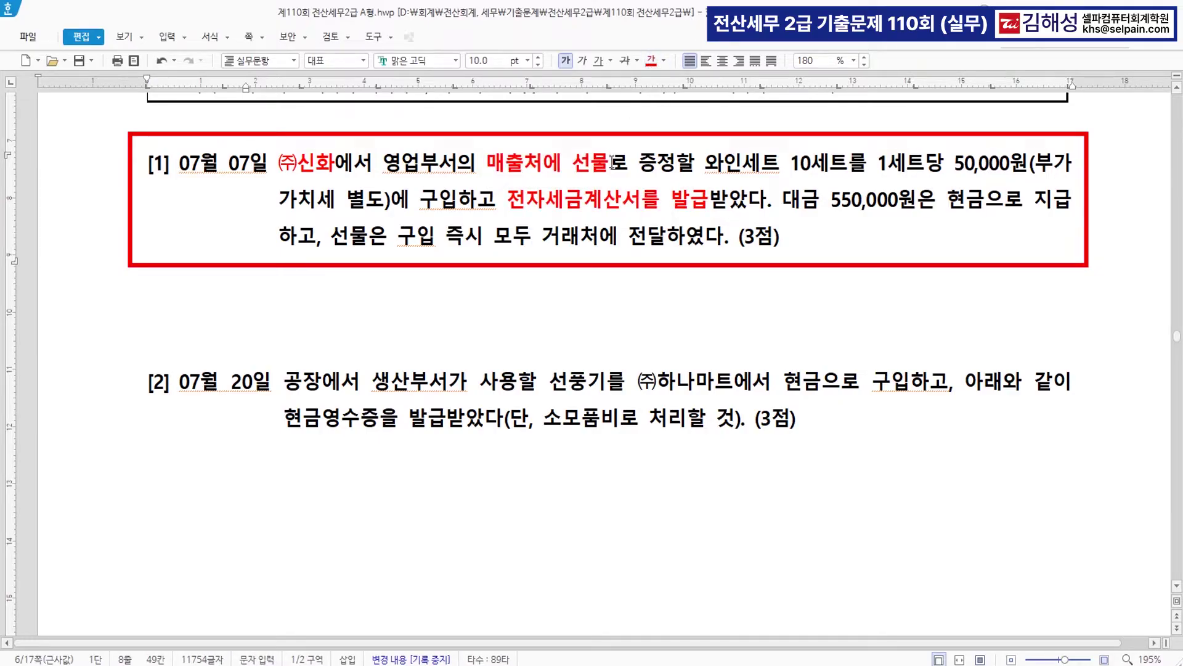
{"action": "type", "text": ">> 접대비"}
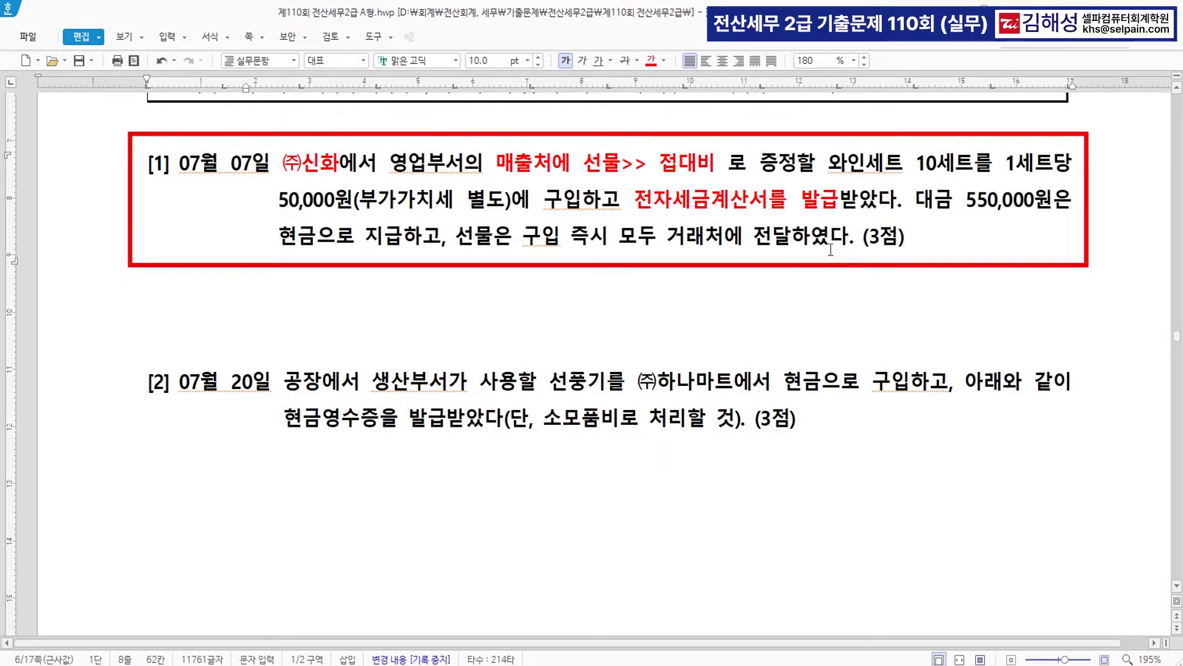
{"action": "left_click", "coordinate": [746, 208]}
{"action": "left_click", "coordinate": [758, 210]}
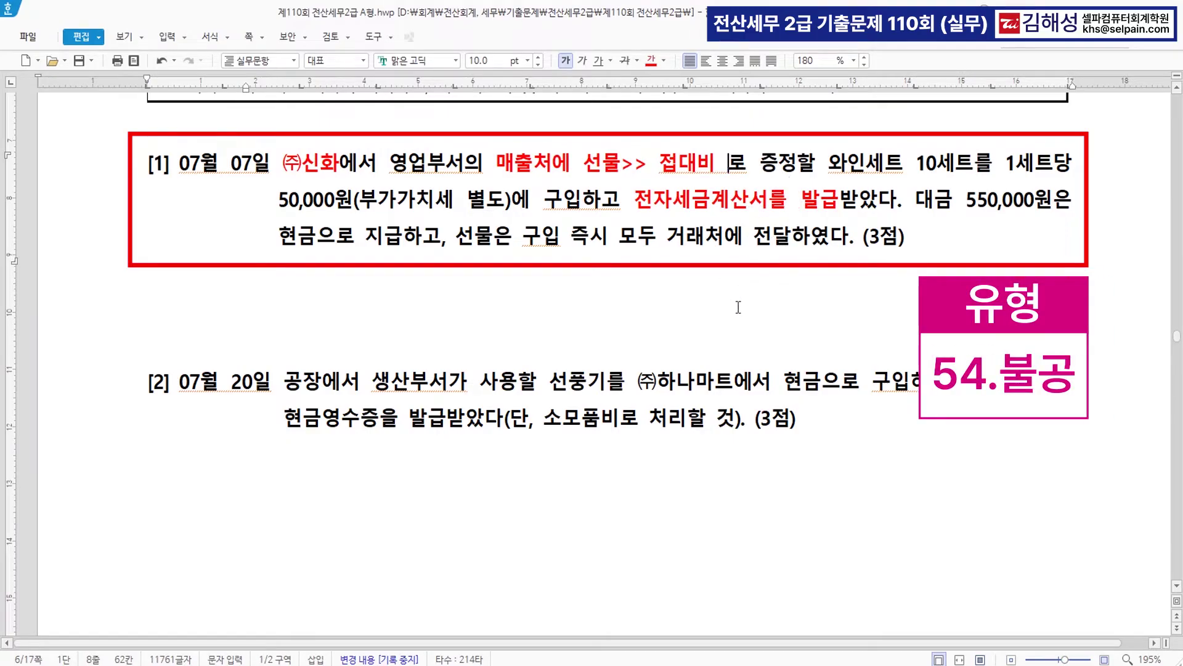
{"action": "key", "text": "alt+Tab"}
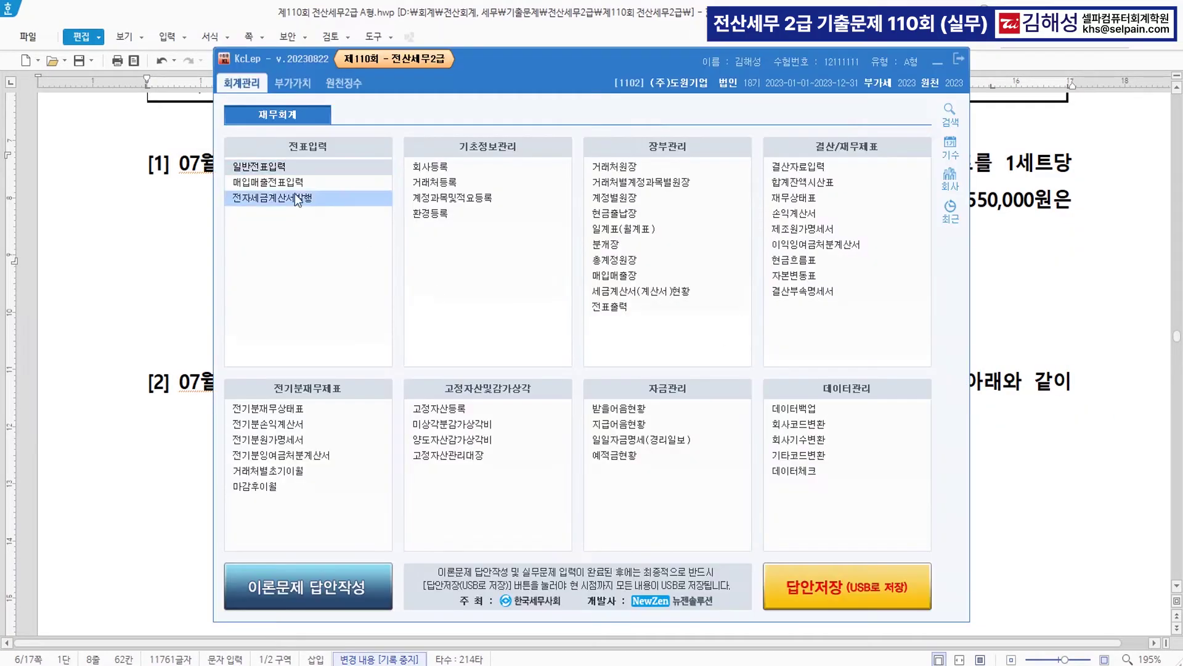
- In 매입매출전표입력, enter a July 7 type 54 불공 line for 와인, 10 × 50,000
{"action": "left_click", "coordinate": [327, 184]}
{"action": "left_click", "coordinate": [938, 63]}
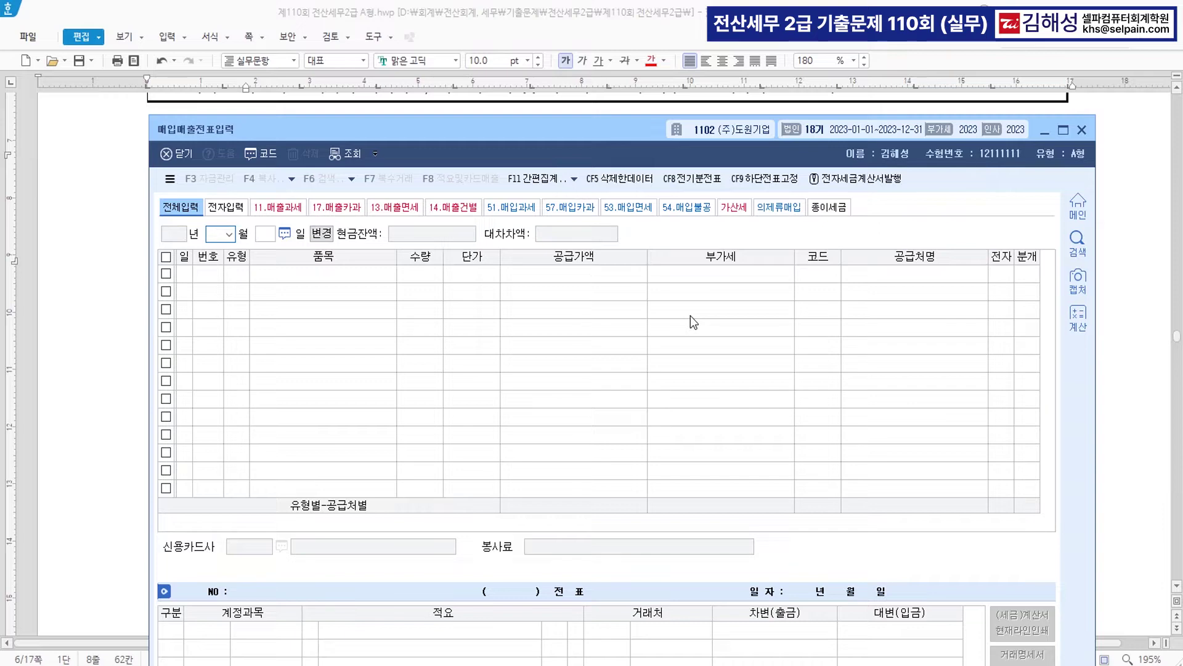
{"action": "type", "text": "077"}
{"action": "key", "text": "Return"}
{"action": "key", "text": "Return"}
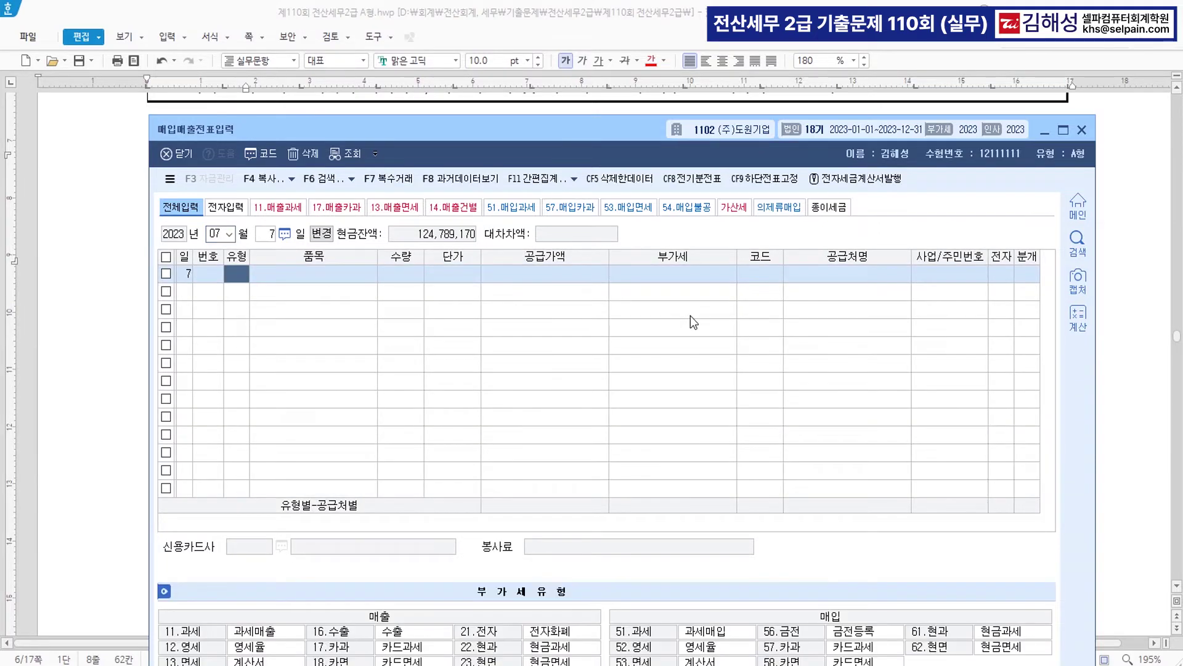
{"action": "type", "text": "54"}
{"action": "key", "text": "Return"}
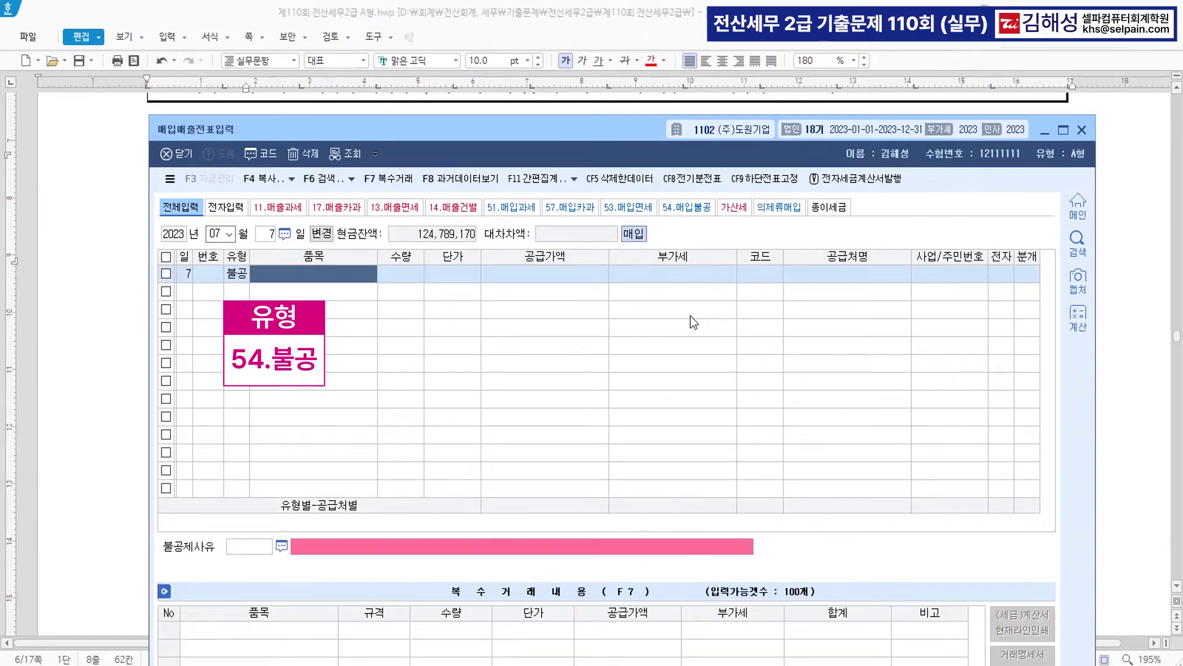
{"action": "type", "text": "오"}
{"action": "type", "text": "인"}
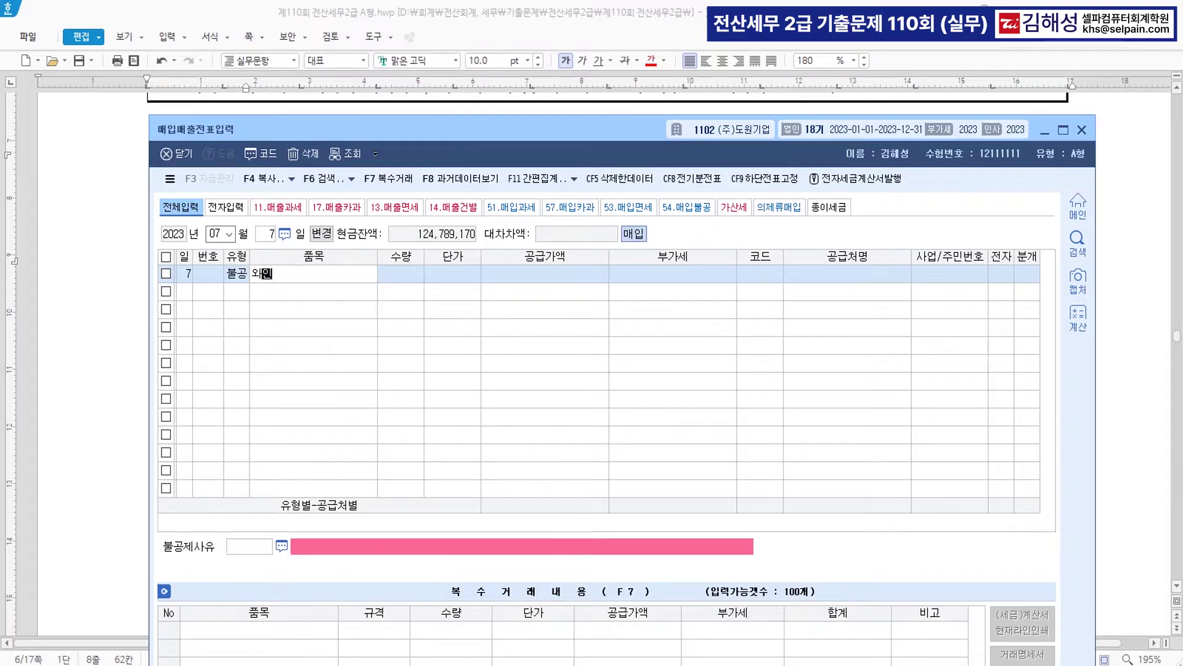
{"action": "key", "text": "Return"}
{"action": "type", "text": "10"}
{"action": "key", "text": "Return"}
{"action": "type", "text": "50000"}
{"action": "key", "text": "Return"}
{"action": "key", "text": "Return"}
{"action": "key", "text": "Return"}
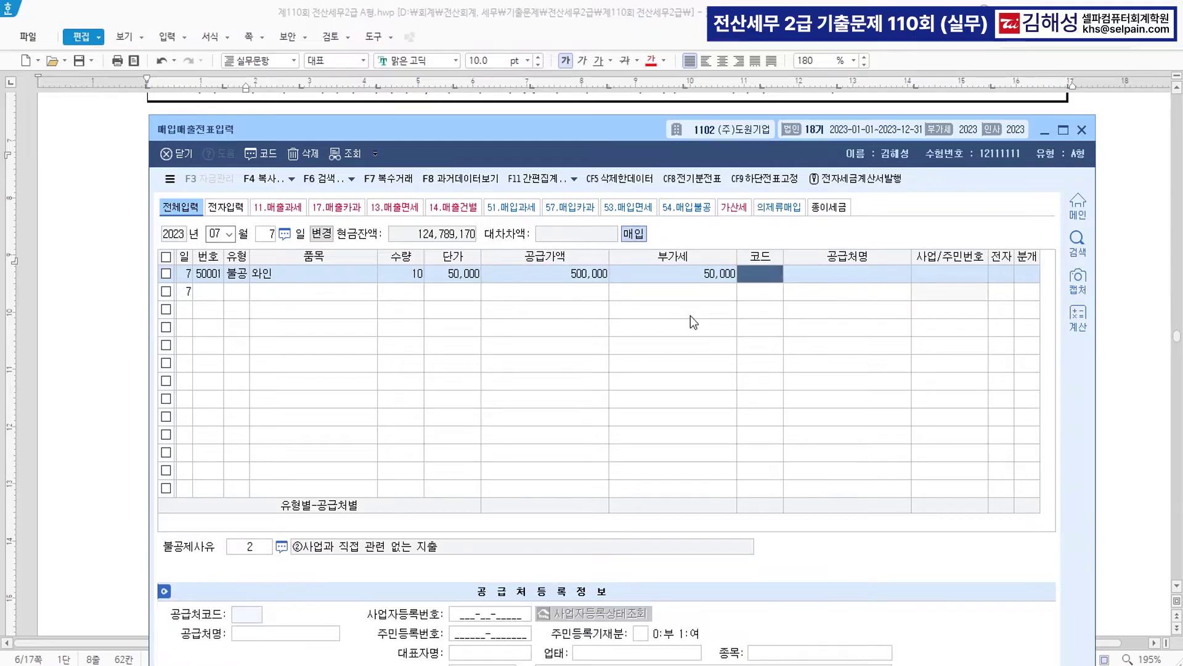
- Set supplier (주)신화, electronic invoice 1, and non-deduction reason 4
{"action": "type", "text": "신화"}
{"action": "key", "text": "Return"}
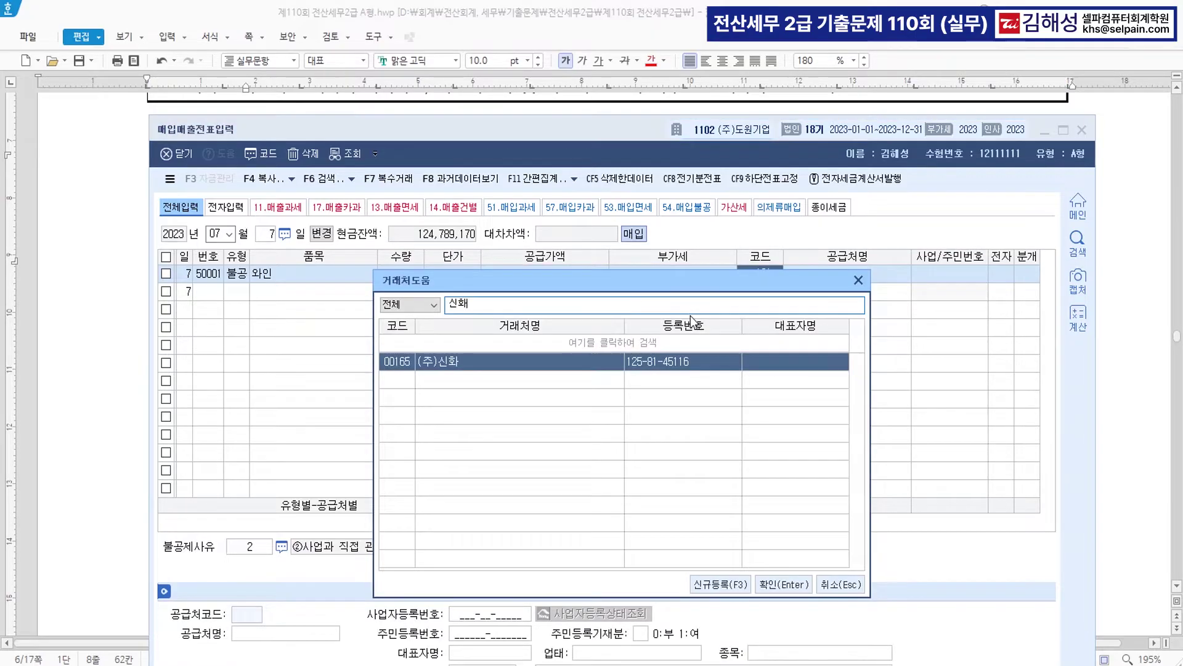
{"action": "key", "text": "Return"}
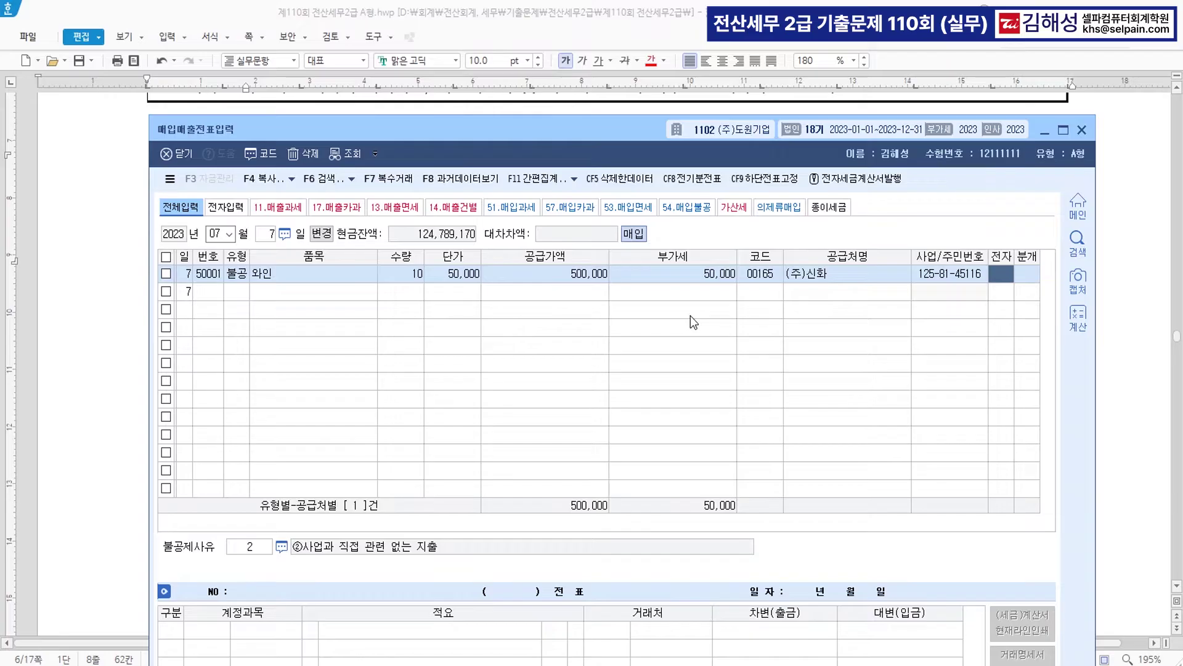
{"action": "type", "text": "1"}
{"action": "key", "text": "Return"}
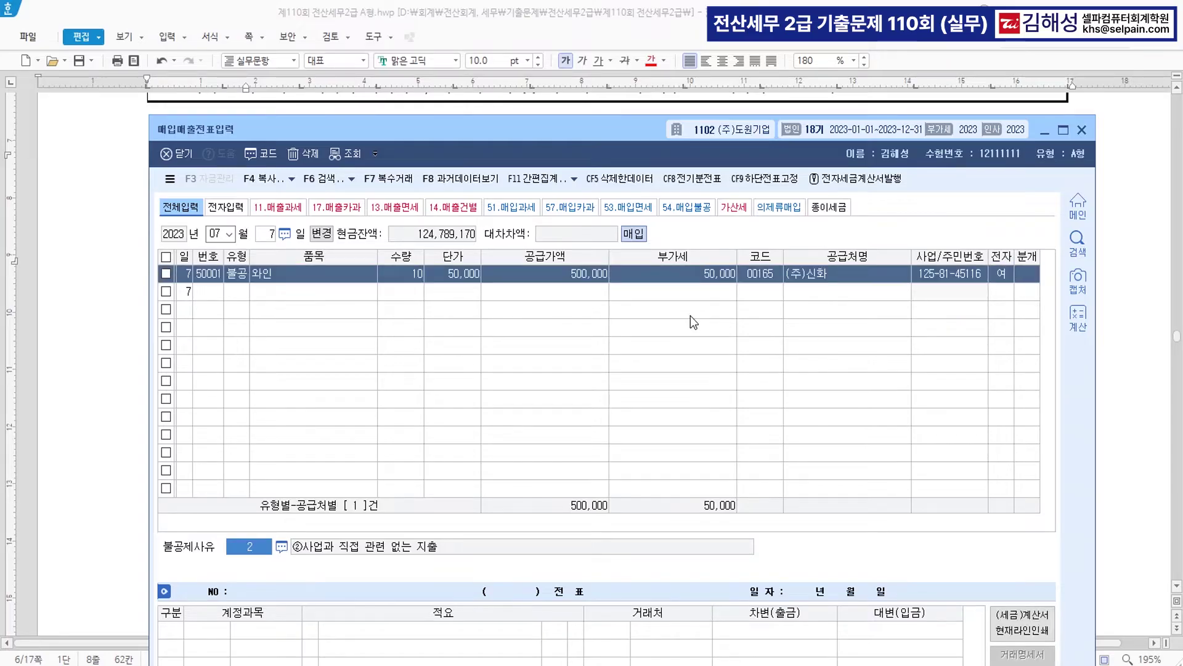
{"action": "type", "text": "4"}
{"action": "key", "text": "Return"}
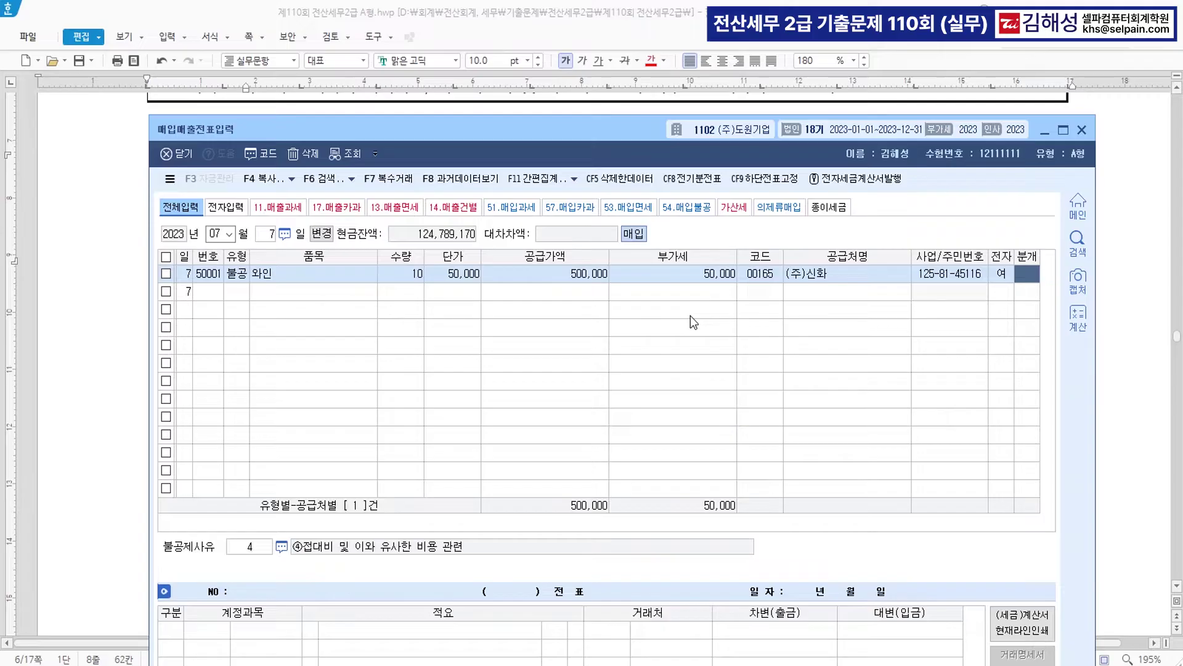
- Settle in cash (분개 1) and change the debit account to 0813 접대비
{"action": "type", "text": "1"}
{"action": "key", "text": "Return"}
{"action": "left_click_drag", "start_coordinate": [631, 123], "coordinate": [632, 32]}
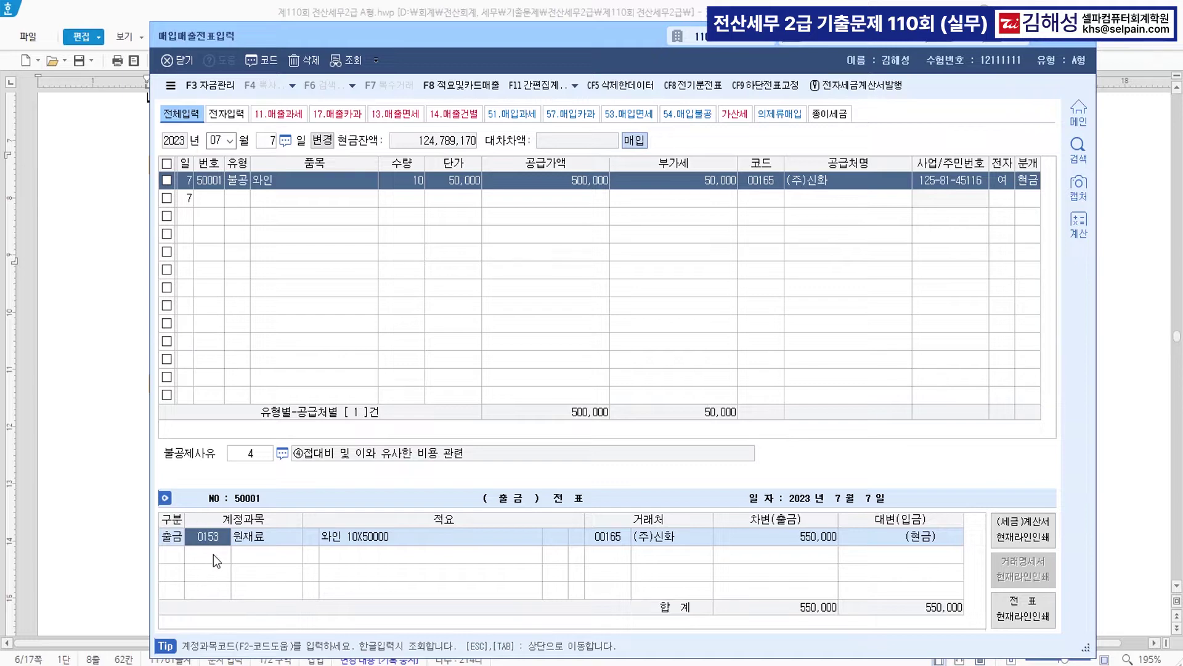
{"action": "type", "text": "0813"}
{"action": "key", "text": "Return"}
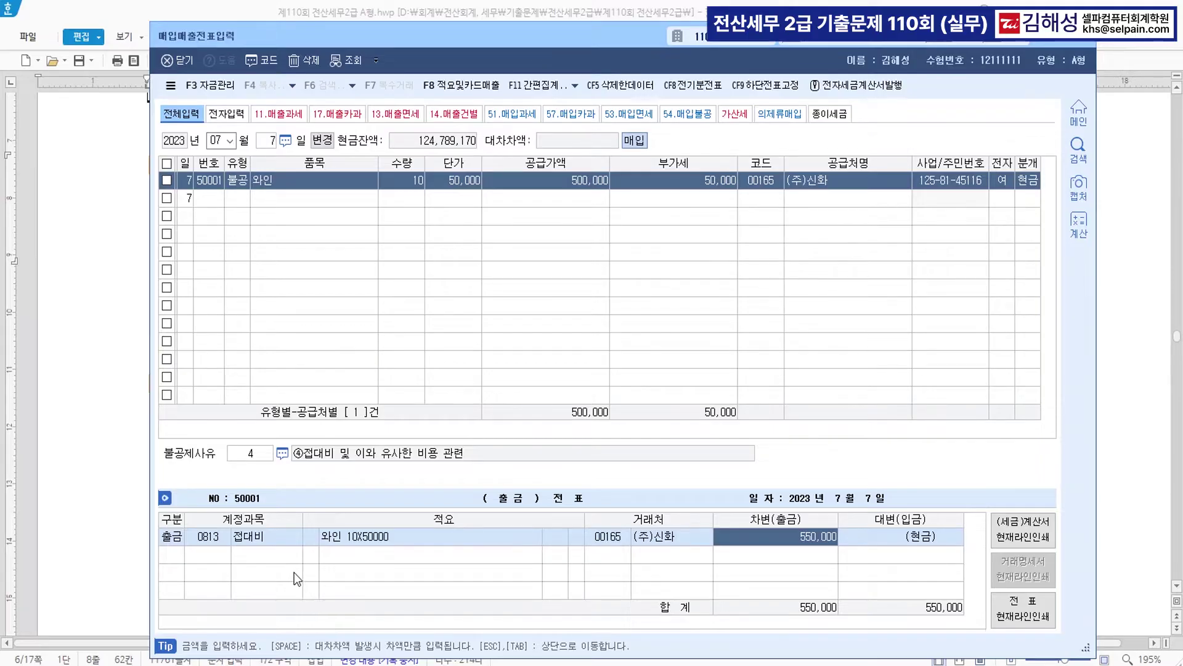
{"action": "key", "text": "Tab"}
{"action": "left_click", "coordinate": [3, 607]}
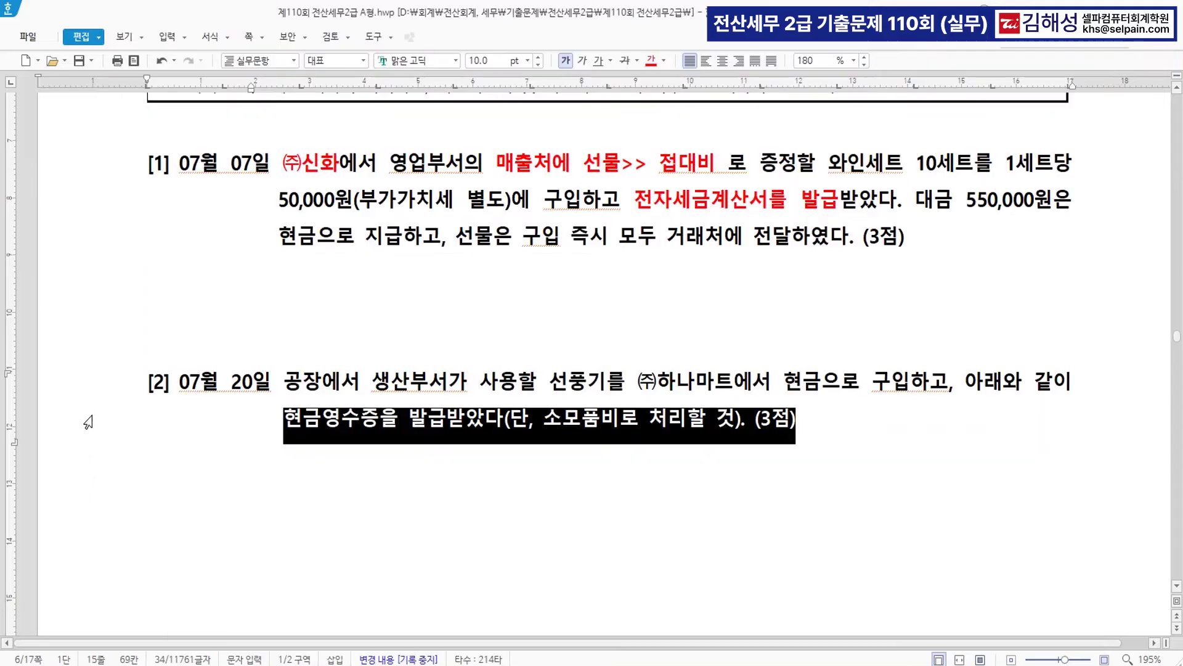
- In question [2], apply red font colour to ㈜하나마트, 현금 and 현금영수증 one by one
{"action": "left_click", "coordinate": [453, 390]}
{"action": "scroll", "coordinate": [526, 382], "scroll_direction": "down", "scroll_amount": 1}
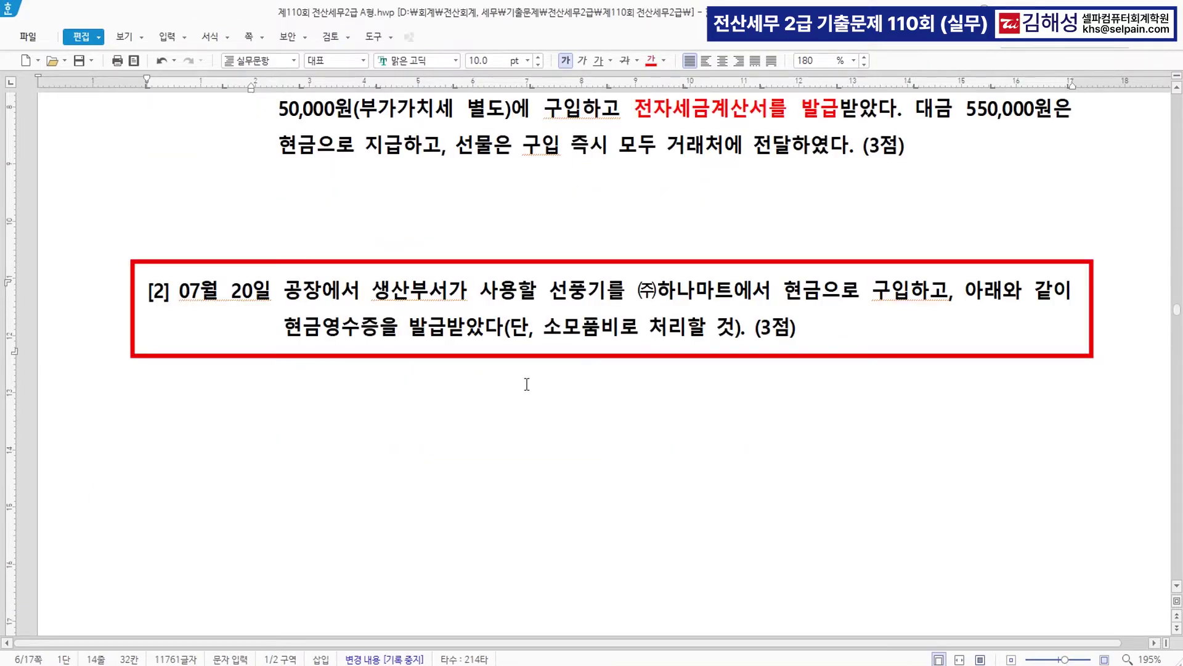
{"action": "double_click", "coordinate": [296, 296]}
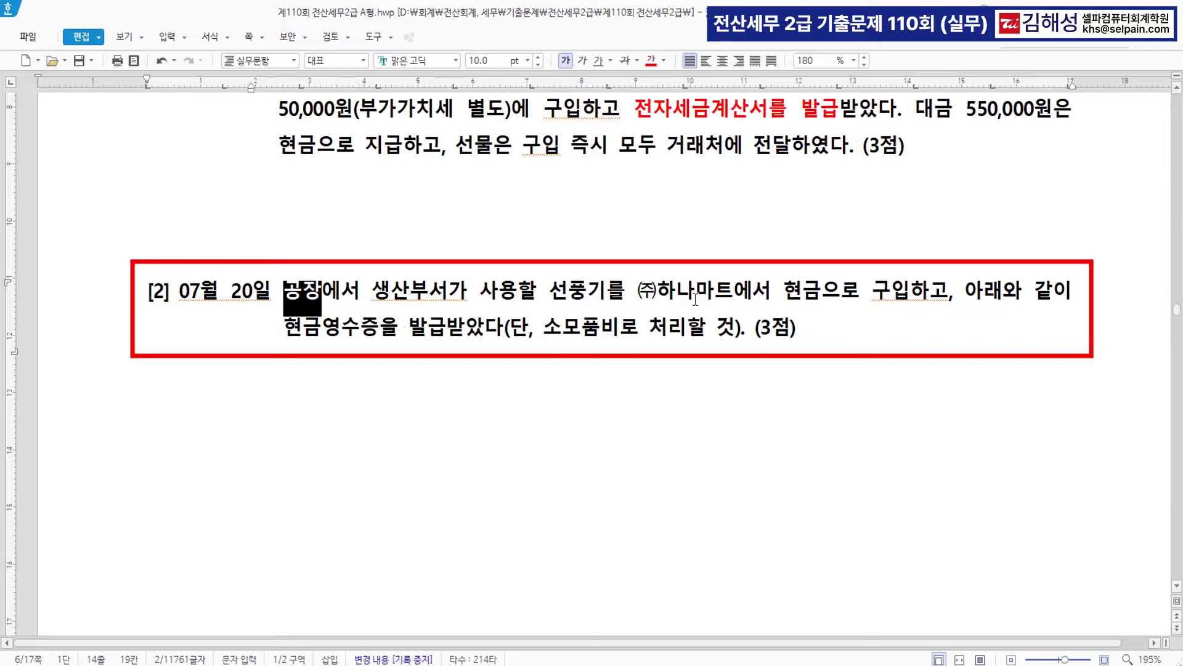
{"action": "left_click_drag", "start_coordinate": [637, 291], "coordinate": [737, 287]}
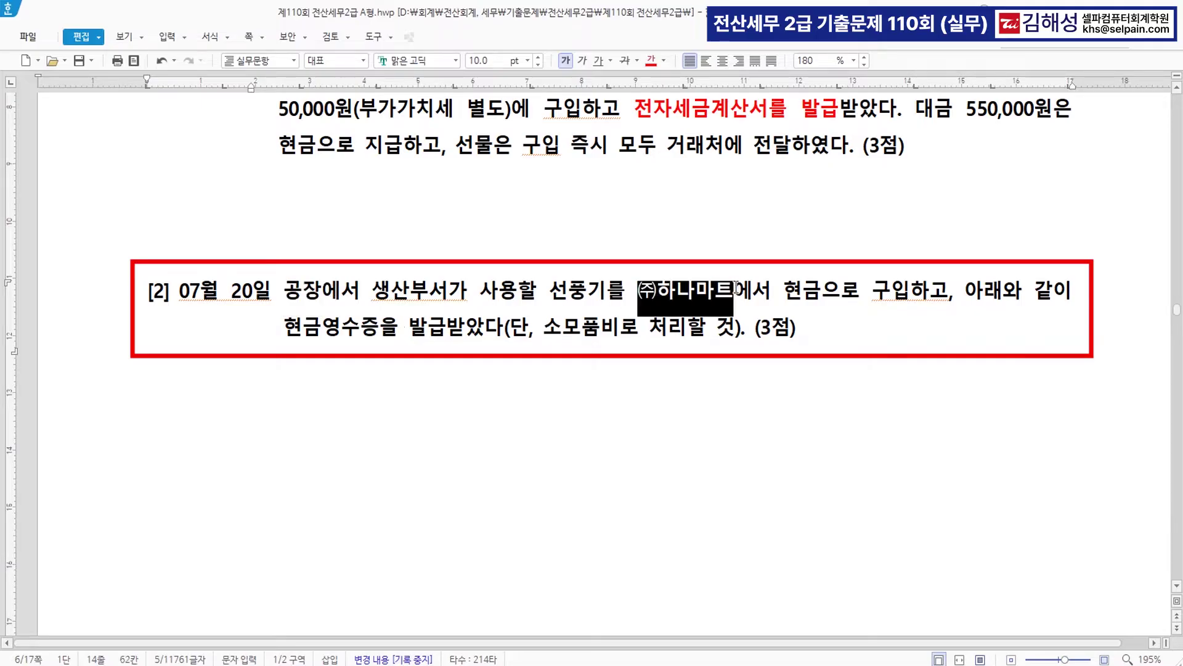
{"action": "left_click", "coordinate": [651, 60]}
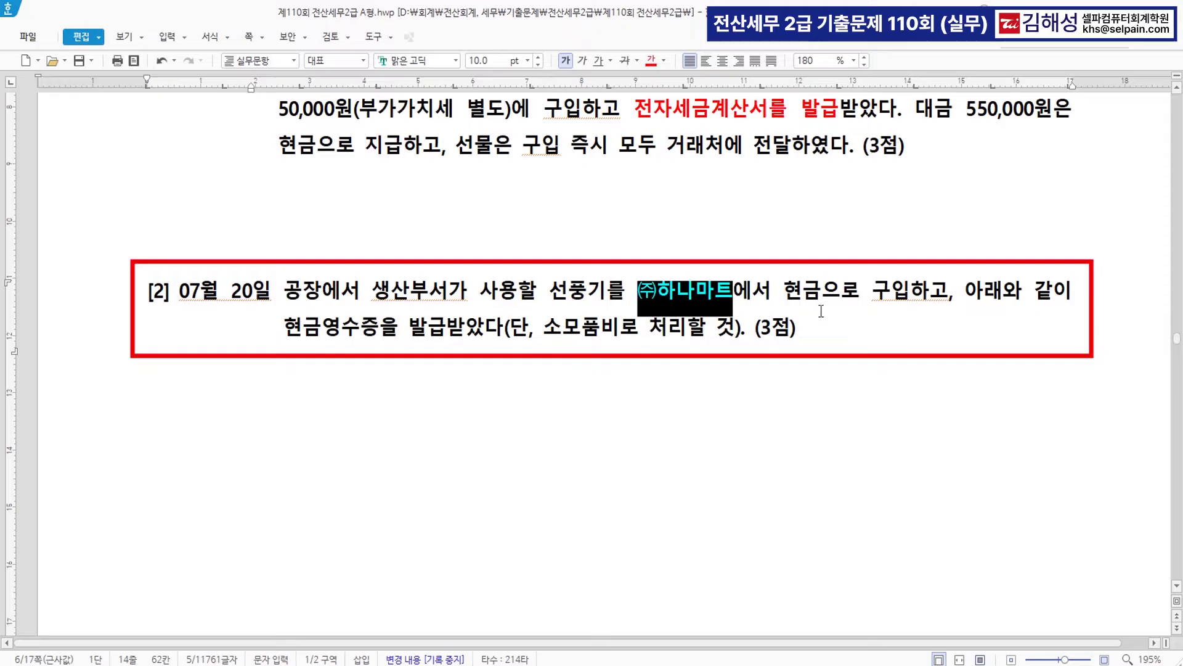
{"action": "left_click_drag", "start_coordinate": [784, 290], "coordinate": [820, 290]}
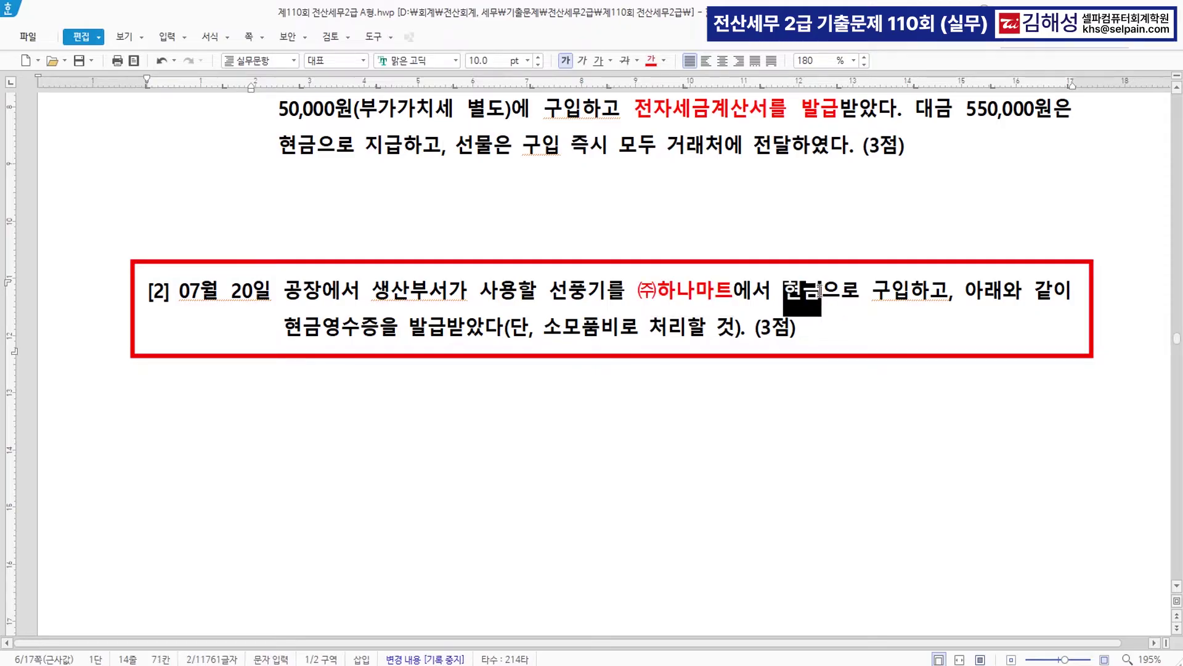
{"action": "left_click", "coordinate": [652, 62]}
{"action": "left_click_drag", "start_coordinate": [285, 327], "coordinate": [378, 333]}
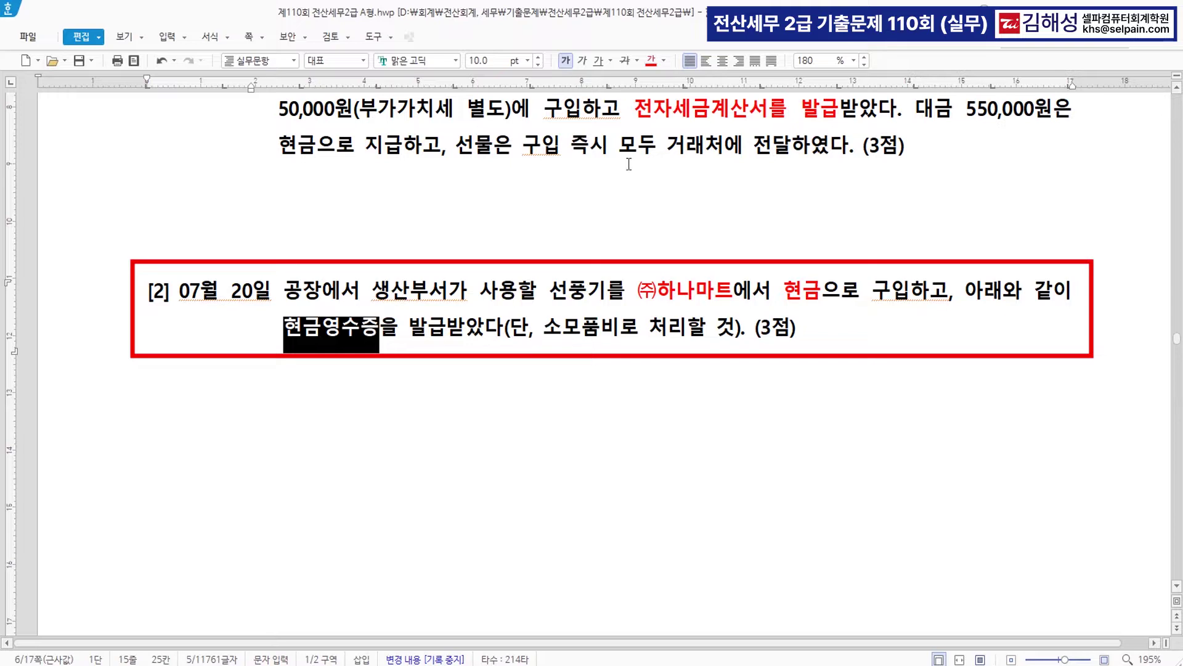
{"action": "left_click", "coordinate": [652, 61]}
{"action": "left_click", "coordinate": [545, 405]}
{"action": "scroll", "coordinate": [557, 409], "scroll_direction": "down", "scroll_amount": 2}
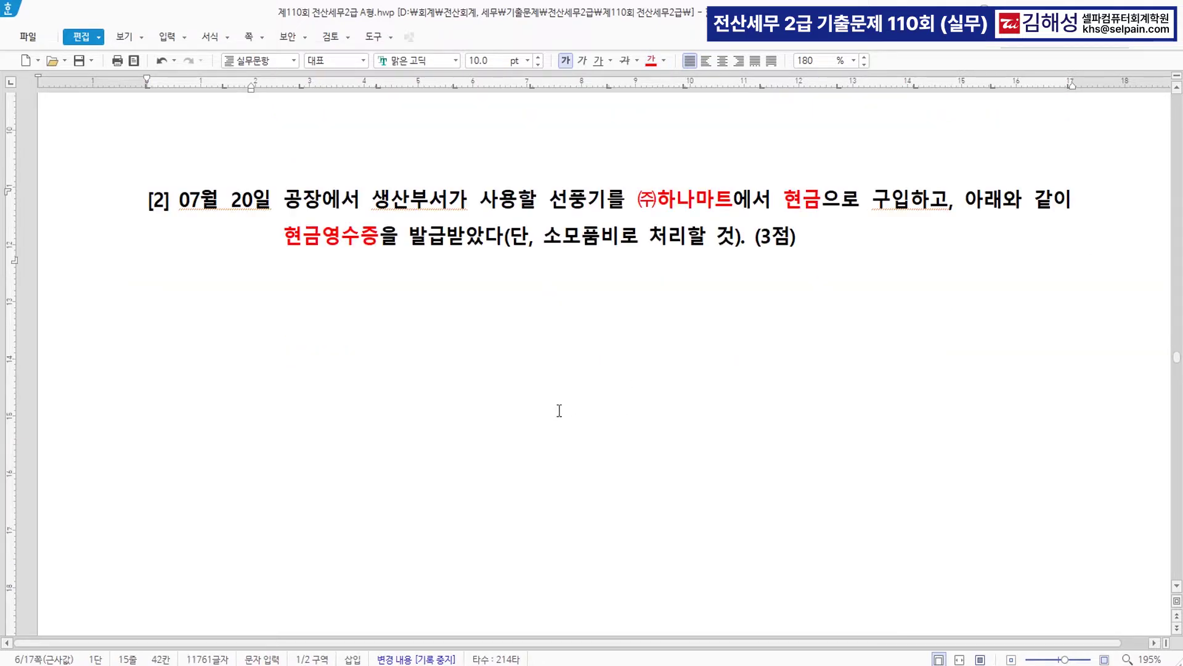
- Enter a July 20 type 61 현과 line for 선풍기 with supply amount 1,000,000
{"action": "key", "text": "alt+Tab"}
{"action": "type", "text": "20"}
{"action": "key", "text": "Return"}
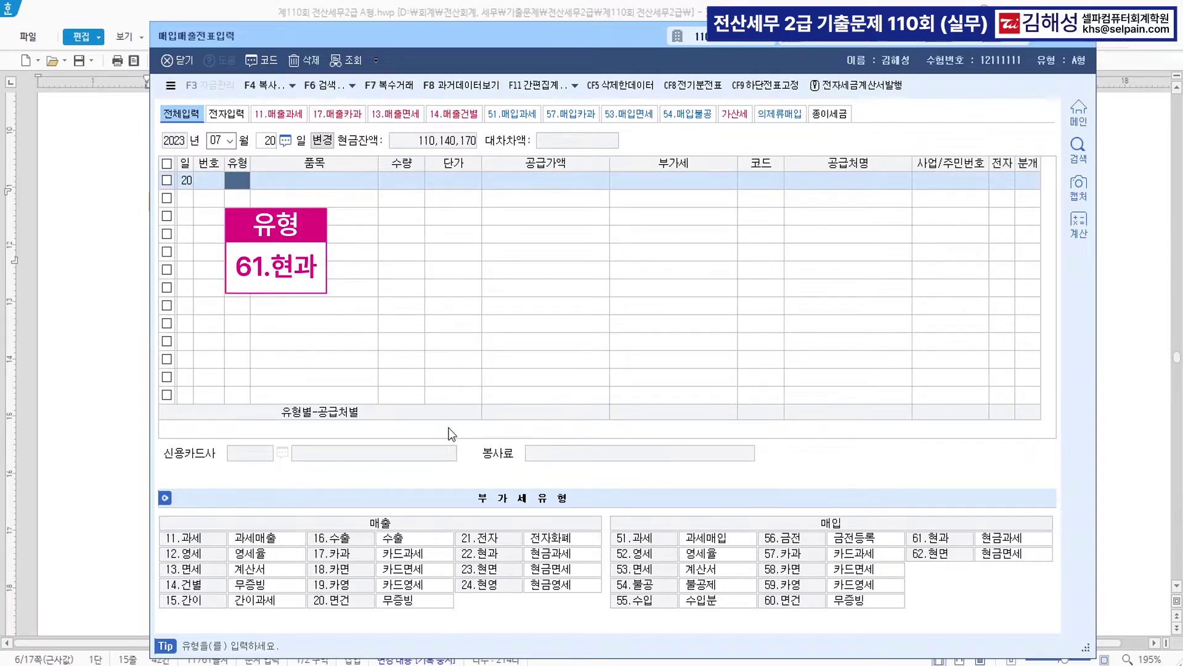
{"action": "type", "text": "61"}
{"action": "key", "text": "Return"}
{"action": "type", "text": "선"}
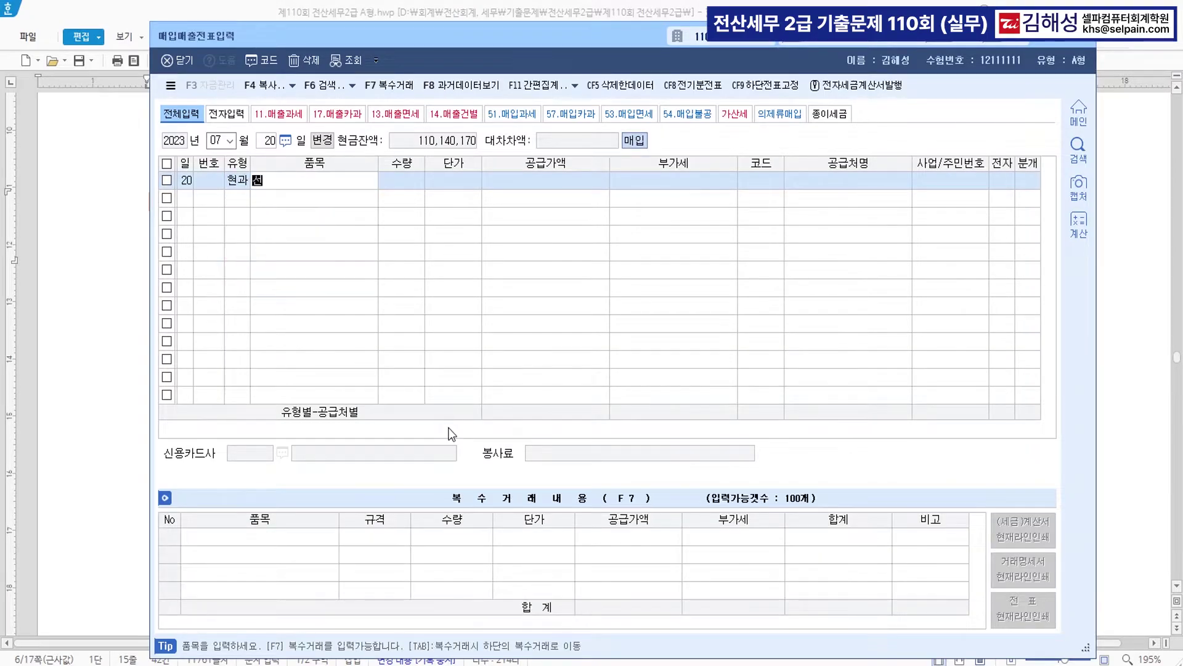
{"action": "type", "text": "불기"}
{"action": "key", "text": "Return"}
{"action": "key", "text": "Return"}
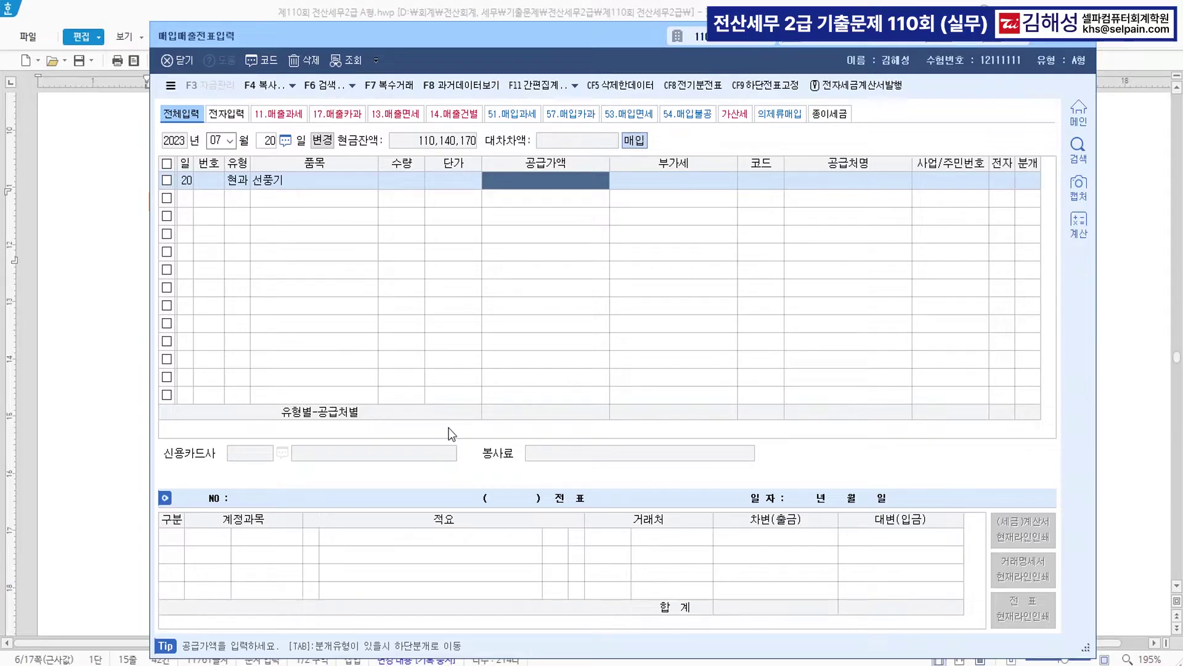
{"action": "type", "text": "1000000"}
{"action": "key", "text": "Return"}
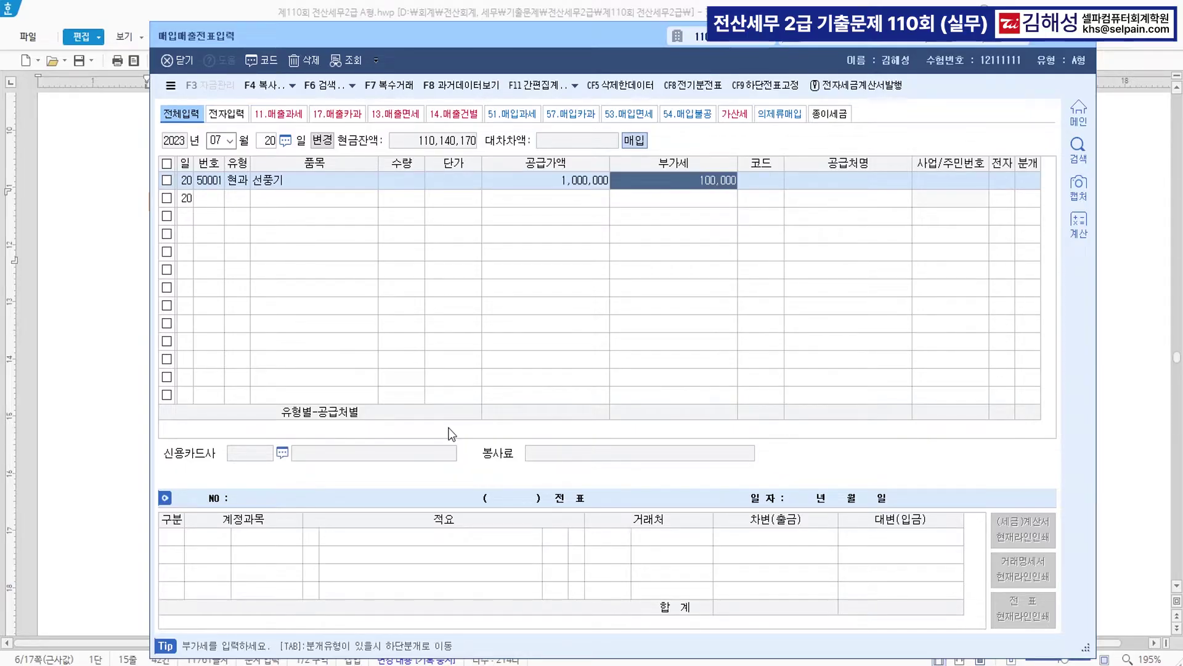
{"action": "key", "text": "Return"}
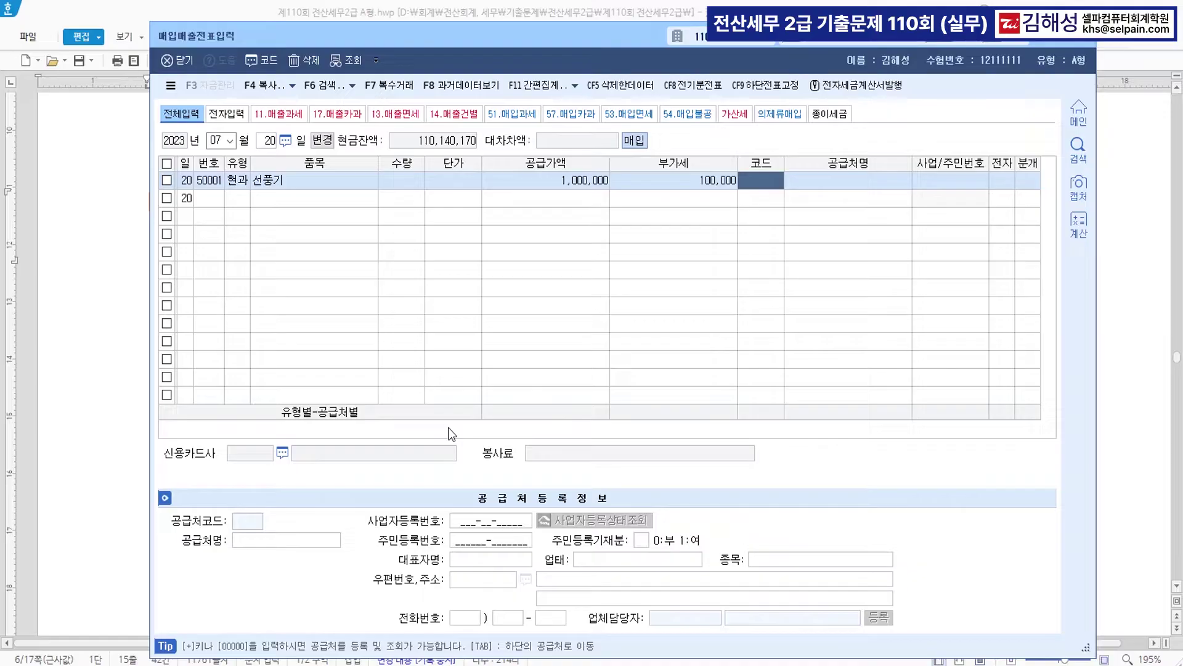
- Pick supplier (주)하나마트, settle in cash, and charge the expense to 0530 소모품비
{"action": "type", "text": "하나"}
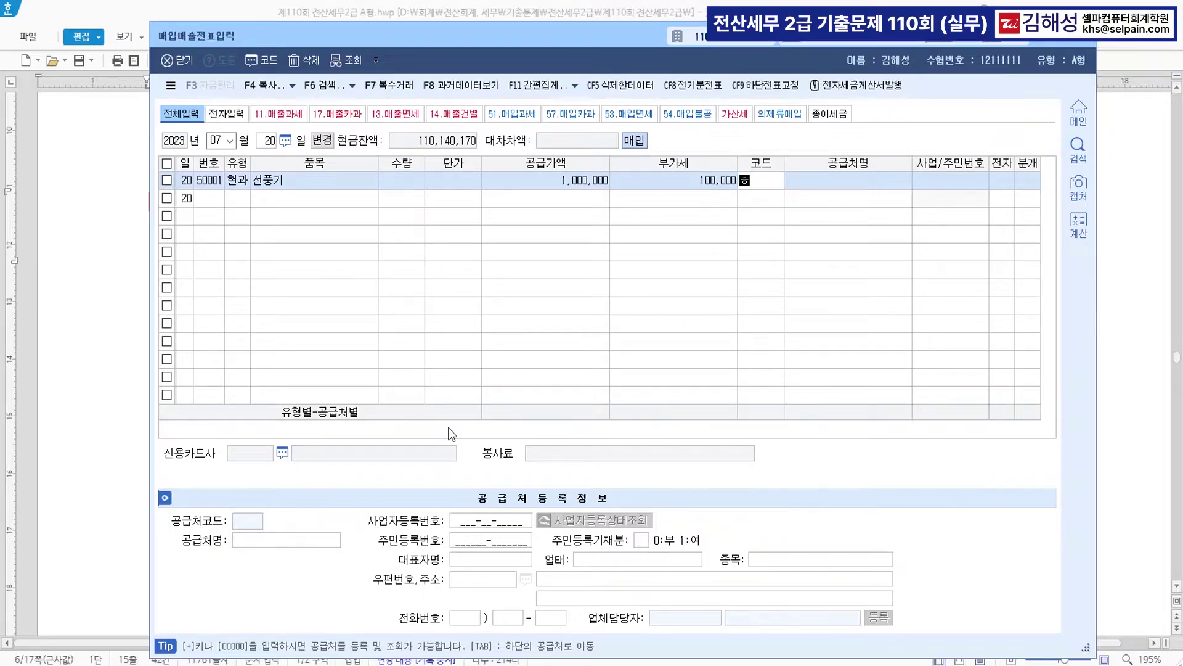
{"action": "key", "text": "Return"}
{"action": "key", "text": "Return"}
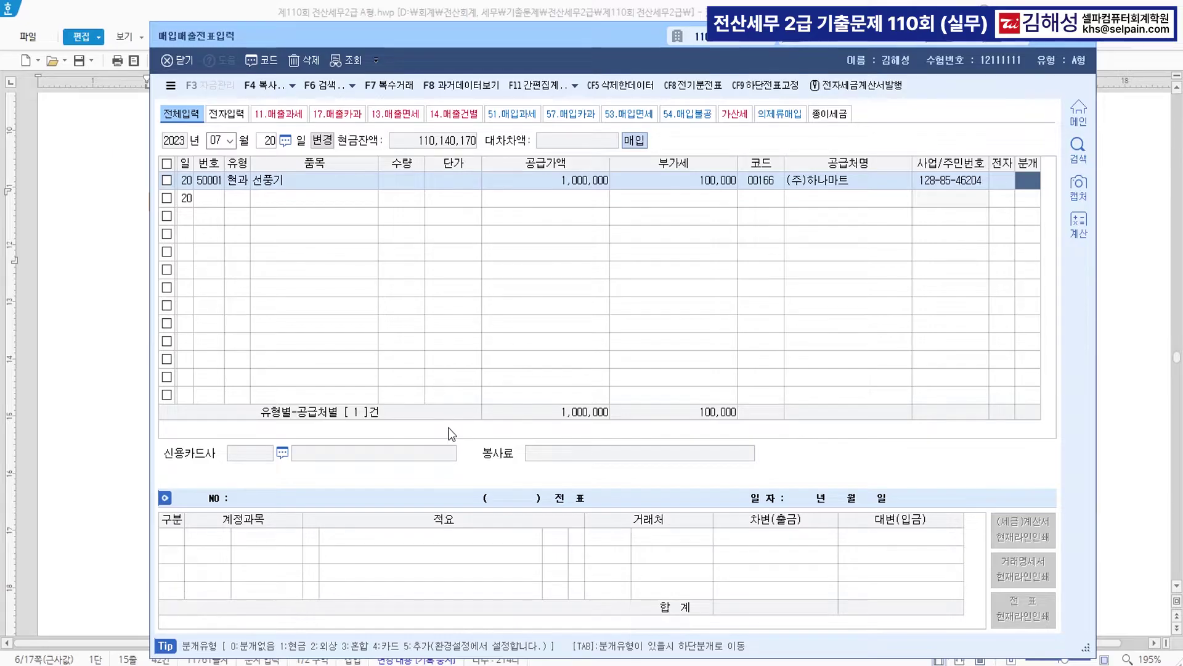
{"action": "key", "text": "1"}
{"action": "key", "text": "Return"}
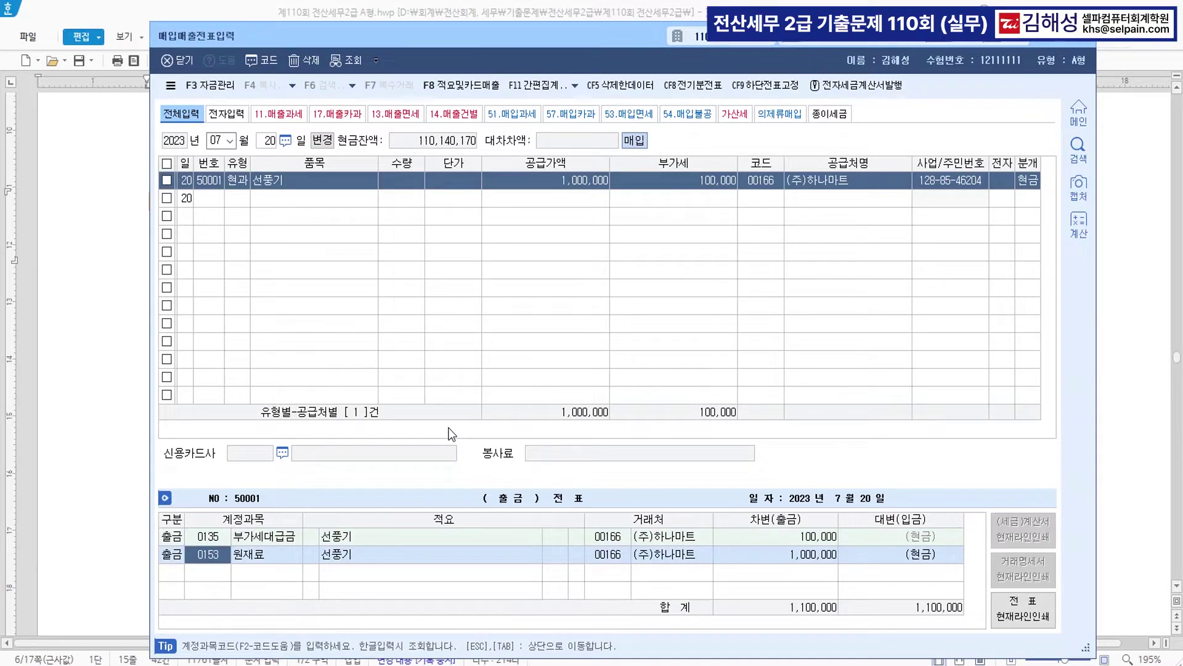
{"action": "type", "text": "0530"}
{"action": "key", "text": "Return"}
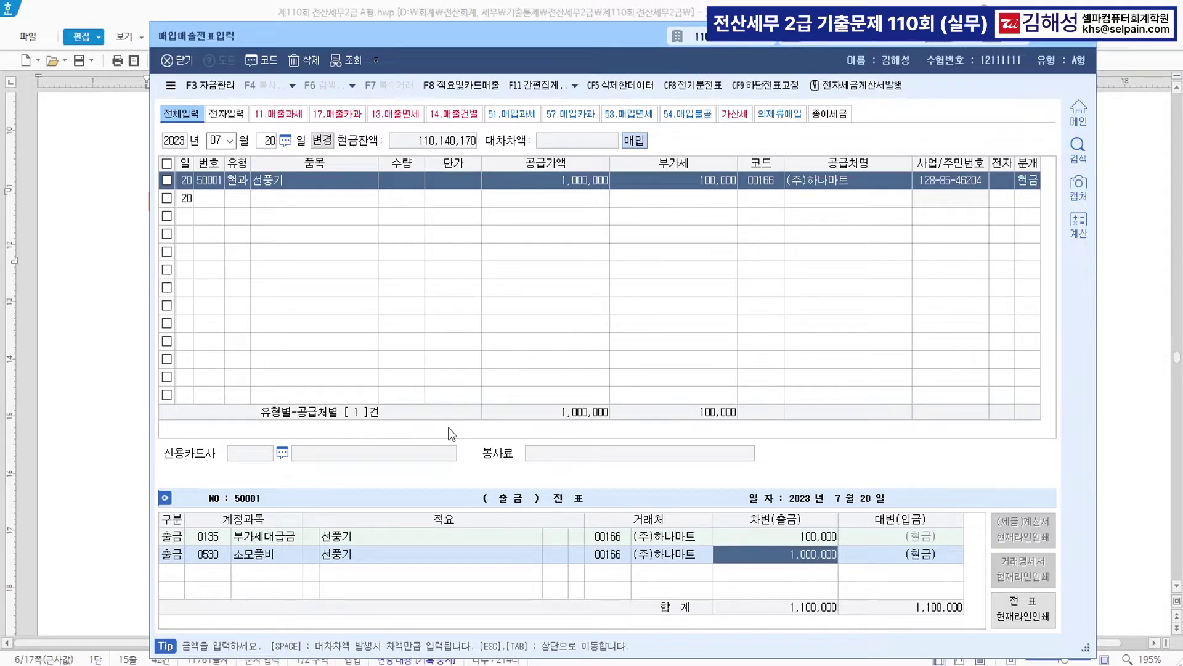
{"action": "key", "text": "Return"}
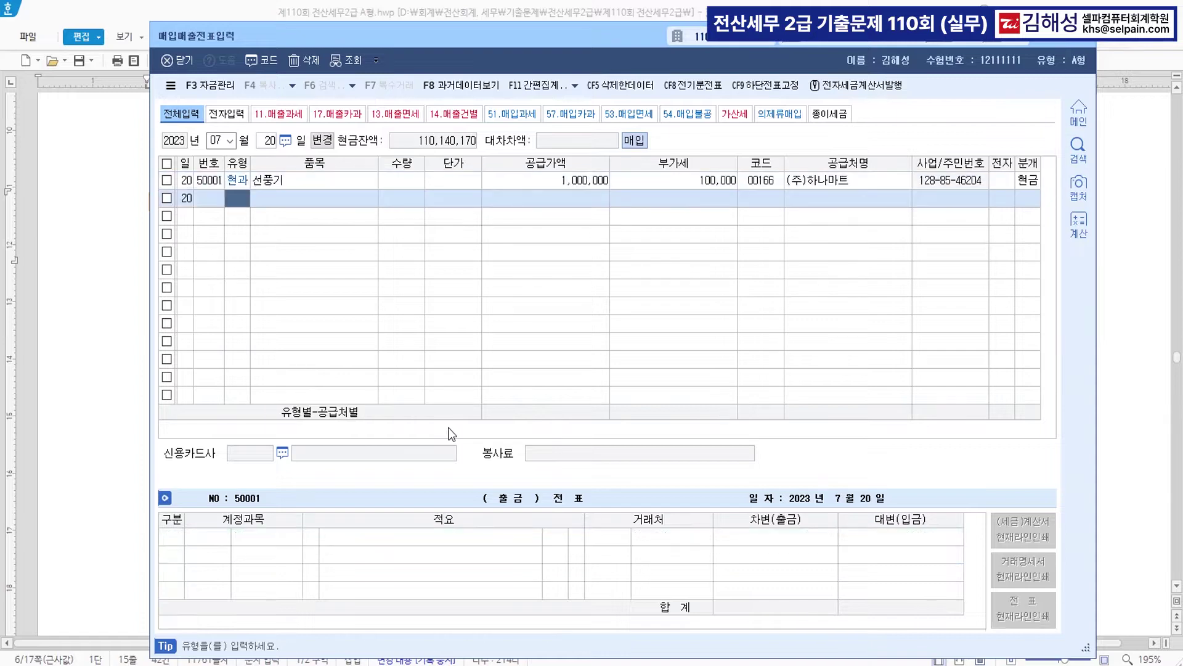
- In question [3], colour 직수출 and 08월 16일 red
{"action": "left_click", "coordinate": [86, 402]}
{"action": "left_click", "coordinate": [434, 404]}
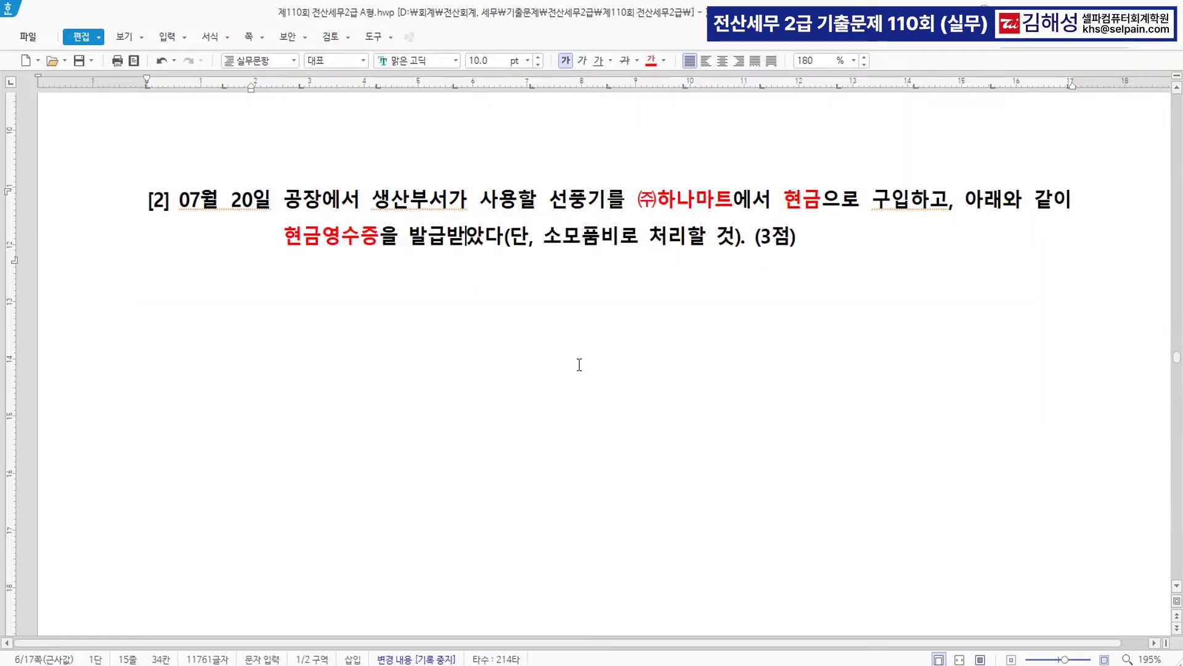
{"action": "scroll", "coordinate": [700, 351], "scroll_direction": "down", "scroll_amount": 10}
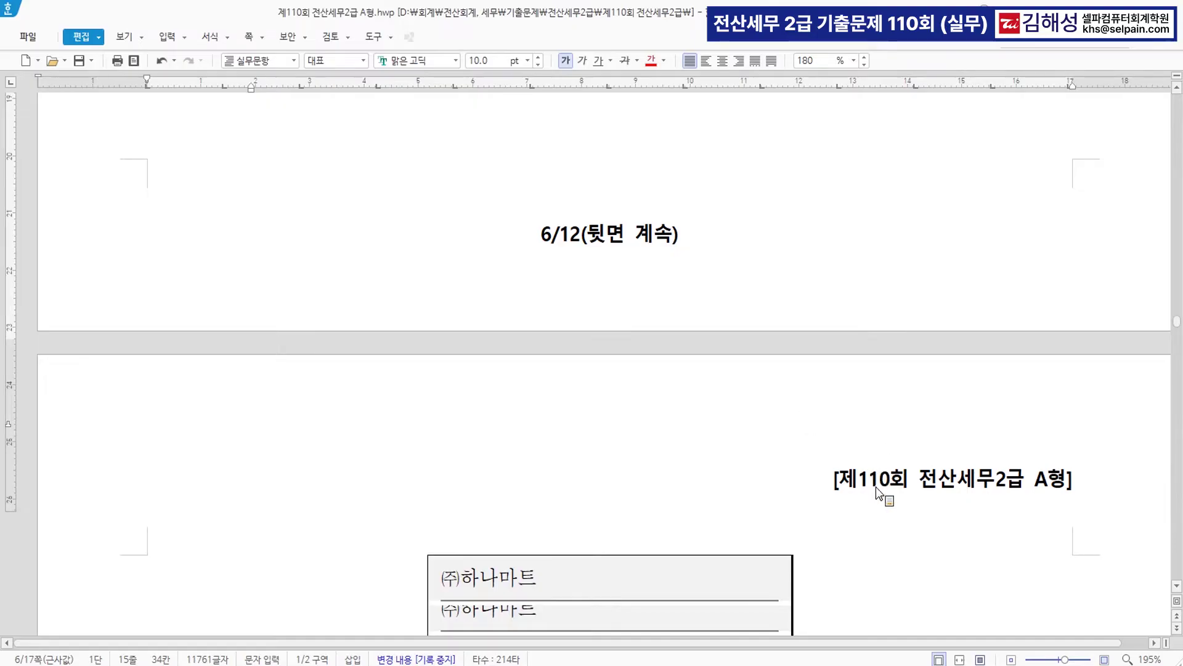
{"action": "scroll", "coordinate": [879, 518], "scroll_direction": "down", "scroll_amount": 15}
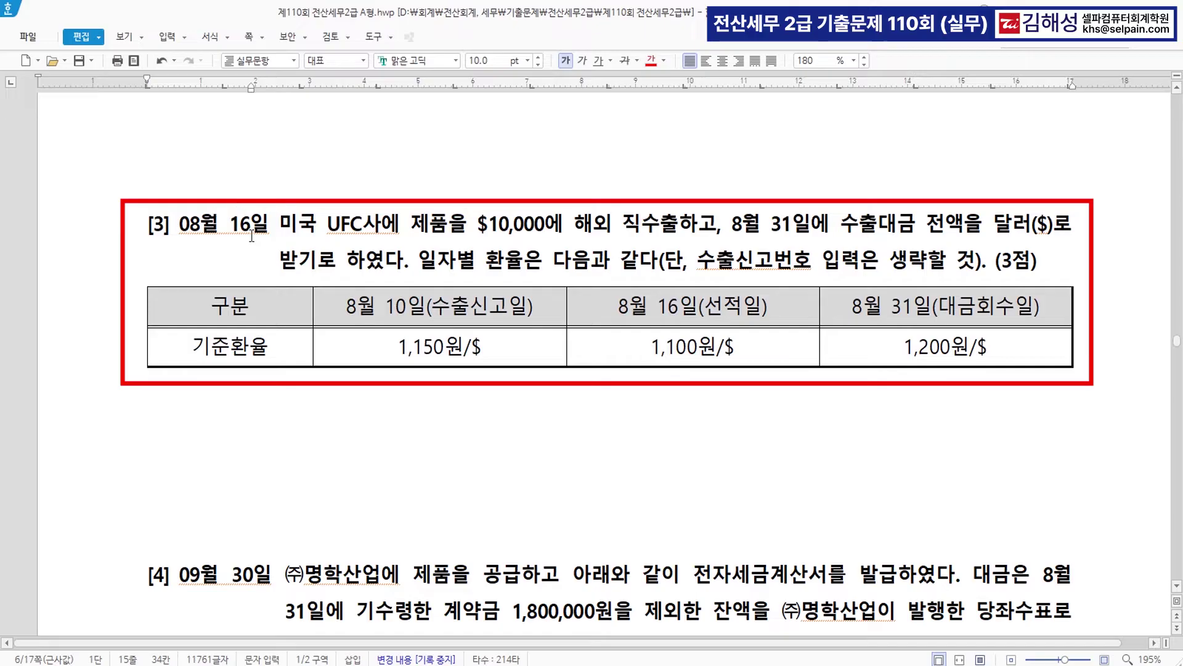
{"action": "left_click_drag", "start_coordinate": [623, 226], "coordinate": [678, 226]}
{"action": "left_click", "coordinate": [651, 64]}
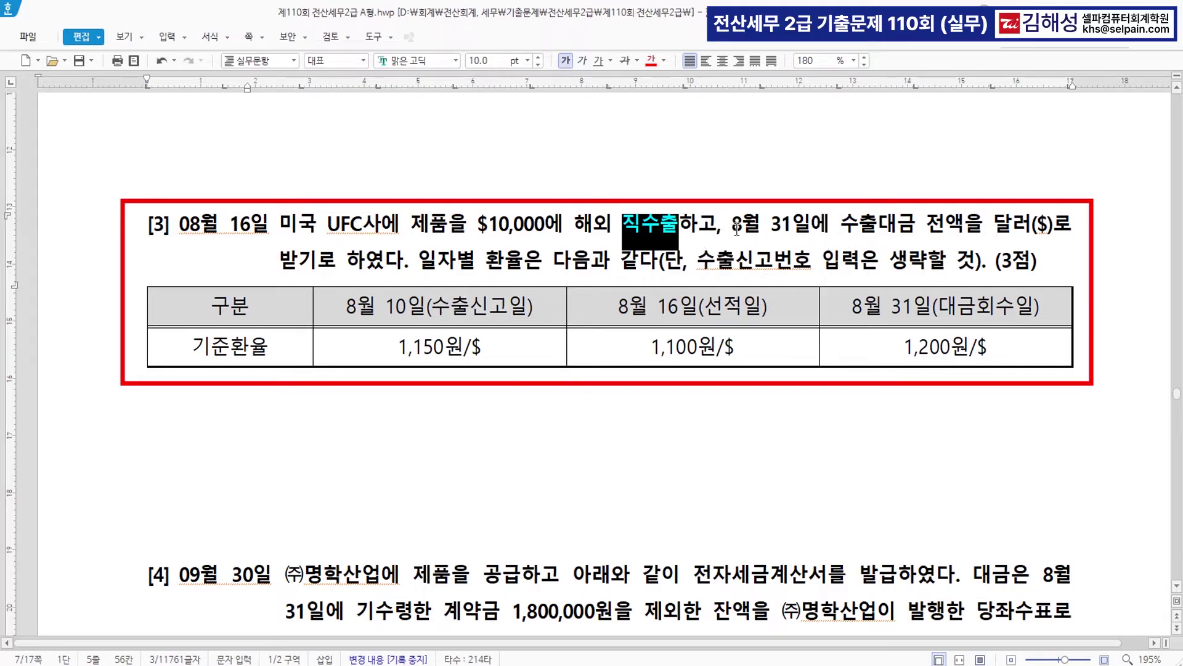
{"action": "left_click_drag", "start_coordinate": [731, 227], "coordinate": [804, 228]}
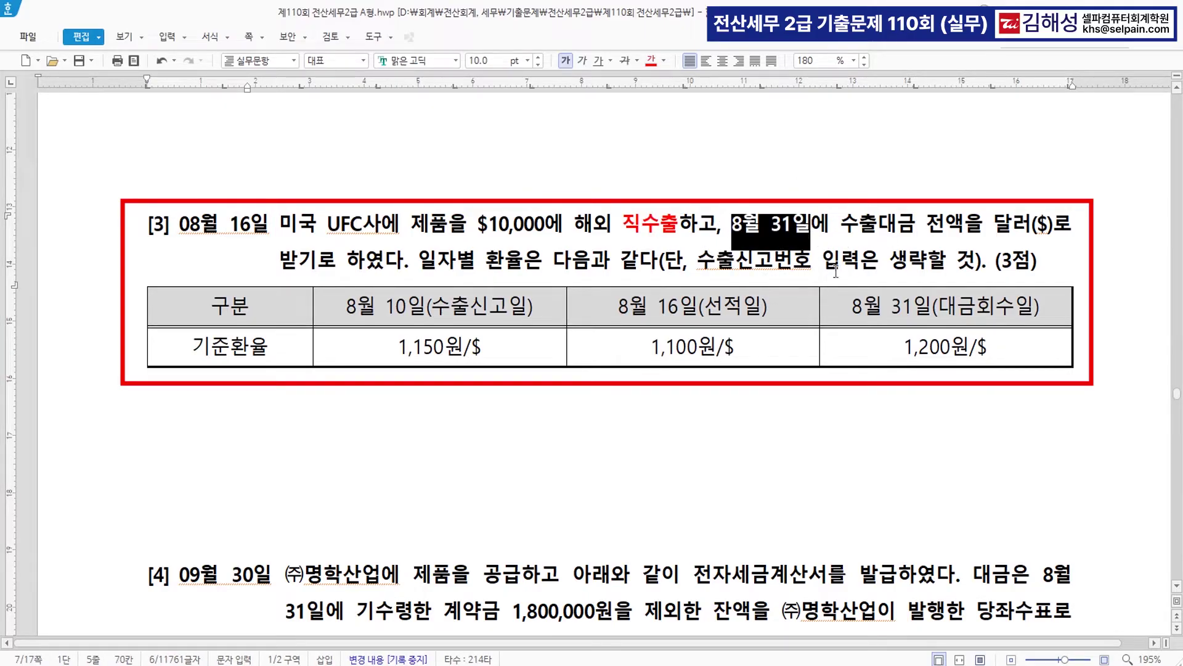
{"action": "left_click", "coordinate": [180, 226]}
{"action": "left_click_drag", "start_coordinate": [181, 225], "coordinate": [269, 225]}
{"action": "left_click", "coordinate": [656, 66]}
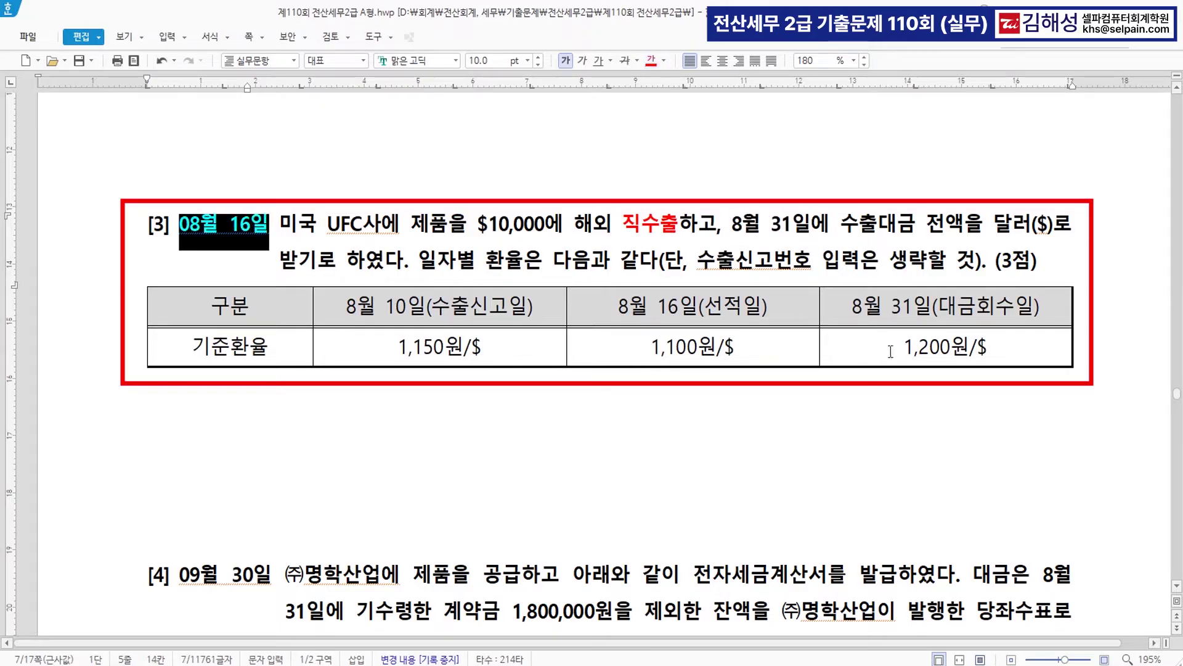
- Strike through the 8월 31일 and 8월 10일 exchange-rate columns in question [3]'s table
{"action": "left_click_drag", "start_coordinate": [853, 306], "coordinate": [929, 340]}
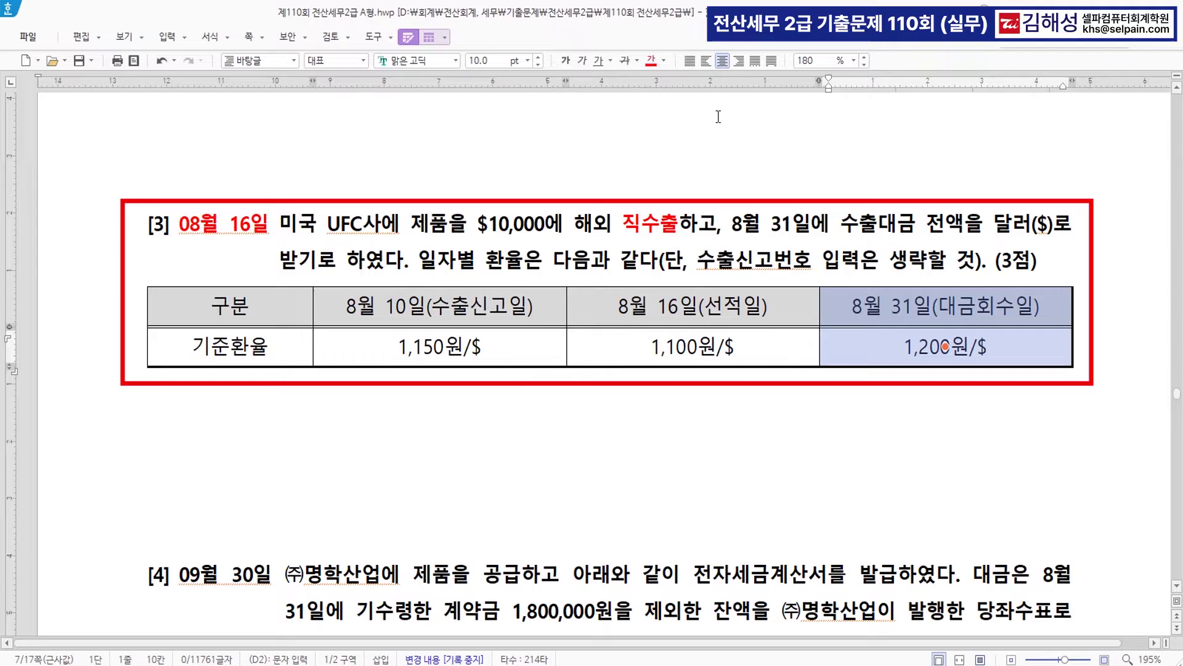
{"action": "left_click", "coordinate": [623, 65]}
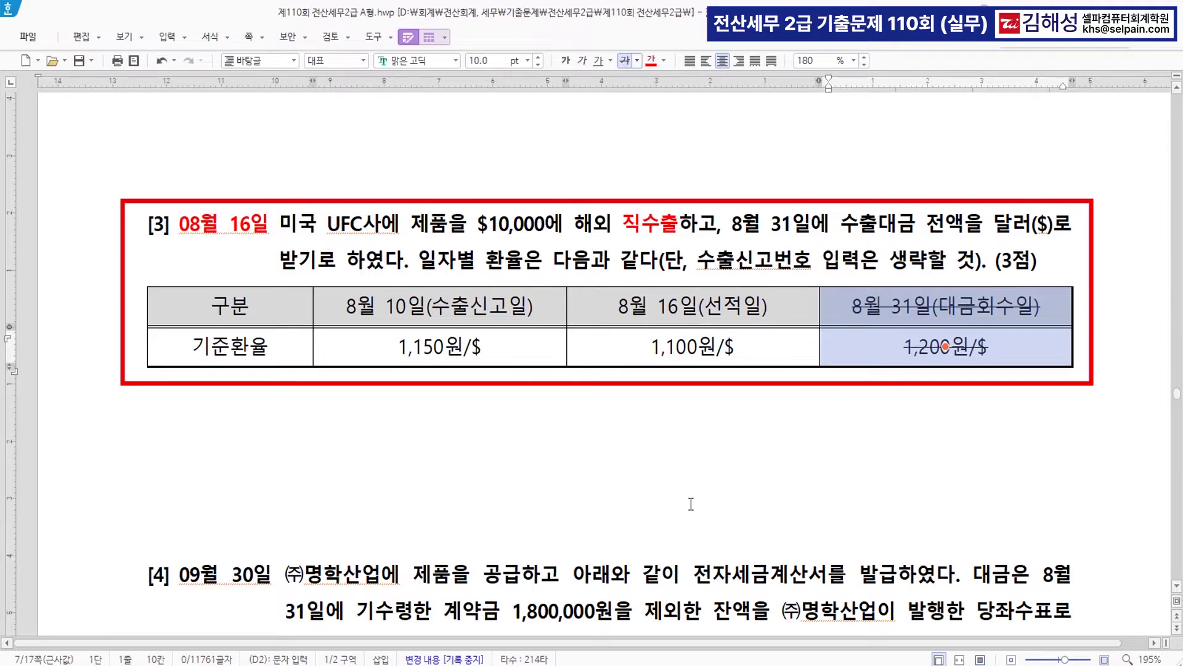
{"action": "left_click", "coordinate": [728, 422]}
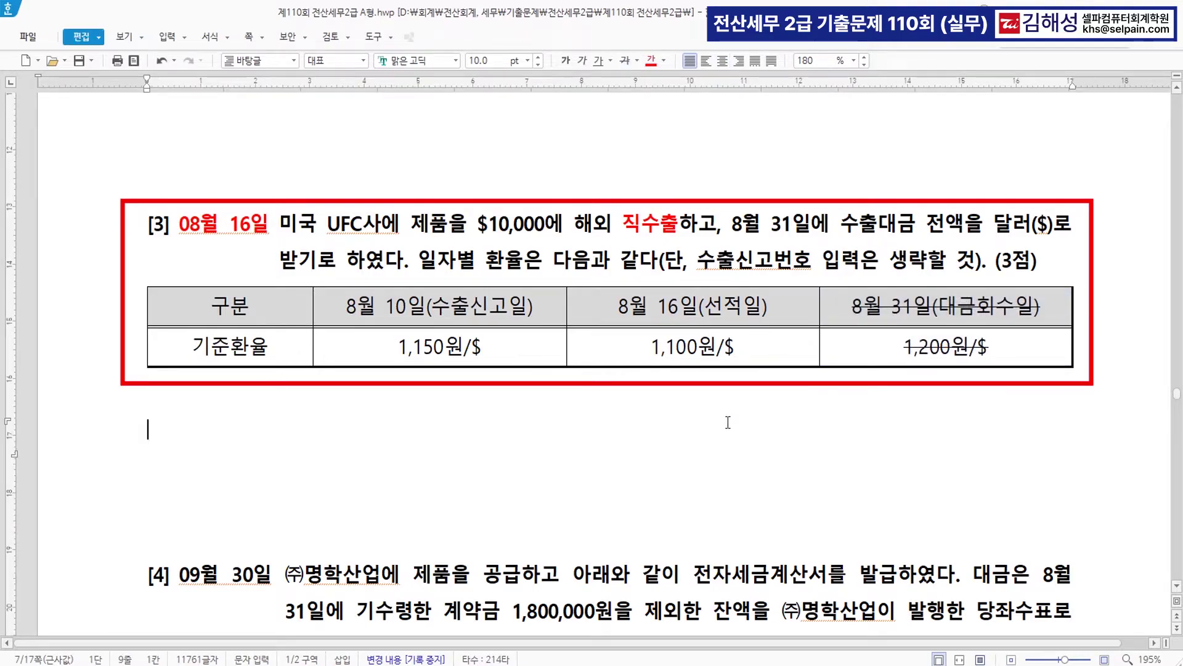
{"action": "key", "text": "ctrl"}
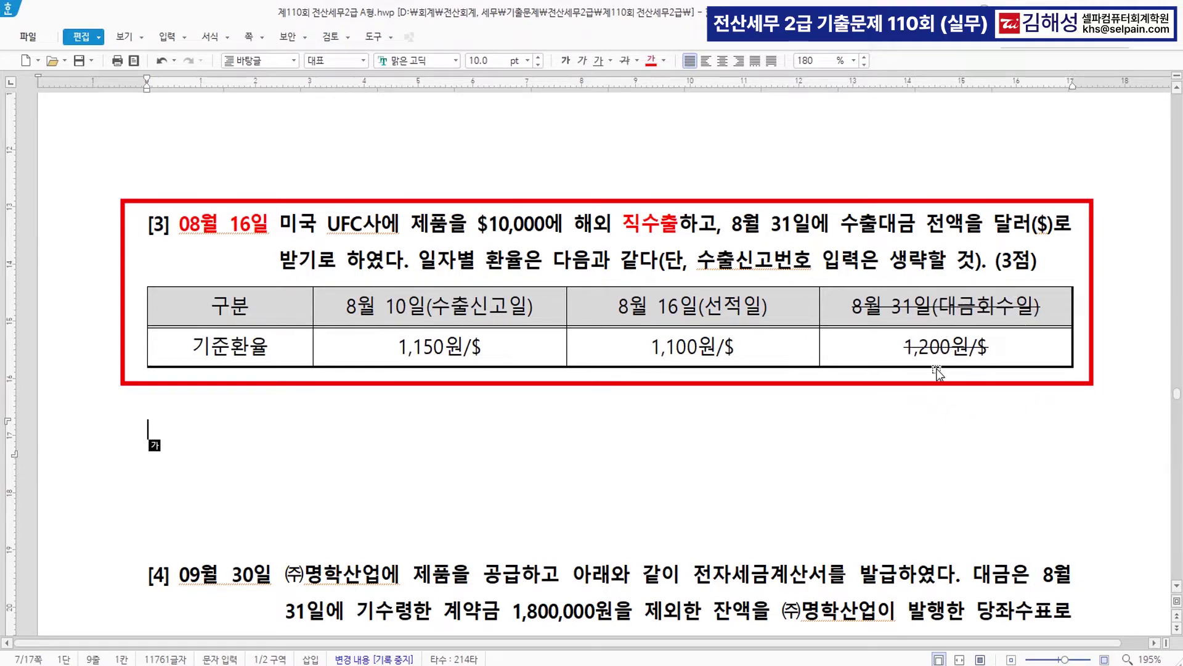
{"action": "key", "text": "ctrl"}
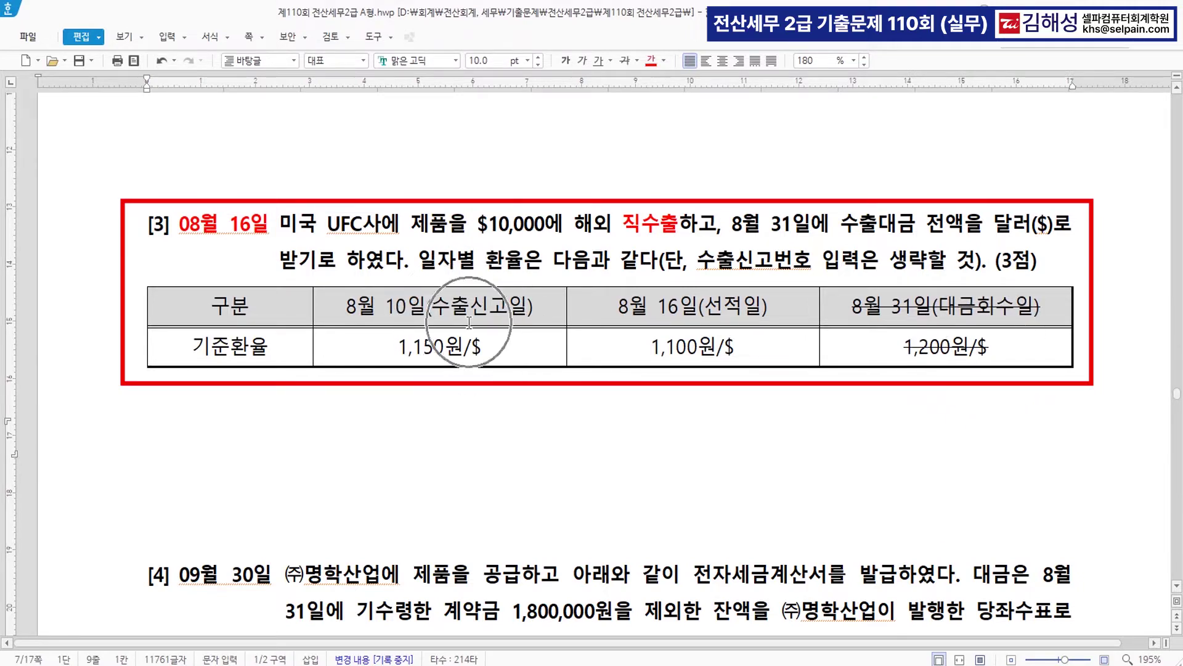
{"action": "left_click_drag", "start_coordinate": [469, 322], "coordinate": [439, 346]}
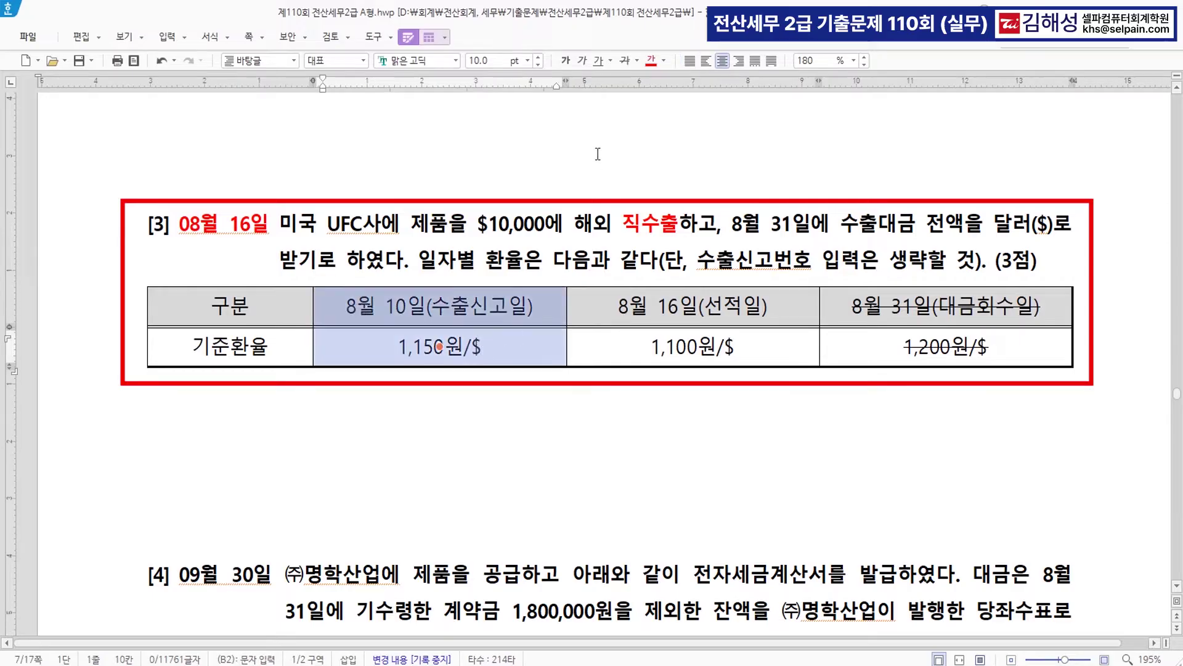
{"action": "left_click", "coordinate": [627, 61]}
{"action": "key", "text": "Escape"}
{"action": "left_click", "coordinate": [651, 348]}
{"action": "key", "text": "ctrl"}
{"action": "key", "text": "ctrl"}
{"action": "key", "text": "ctrl"}
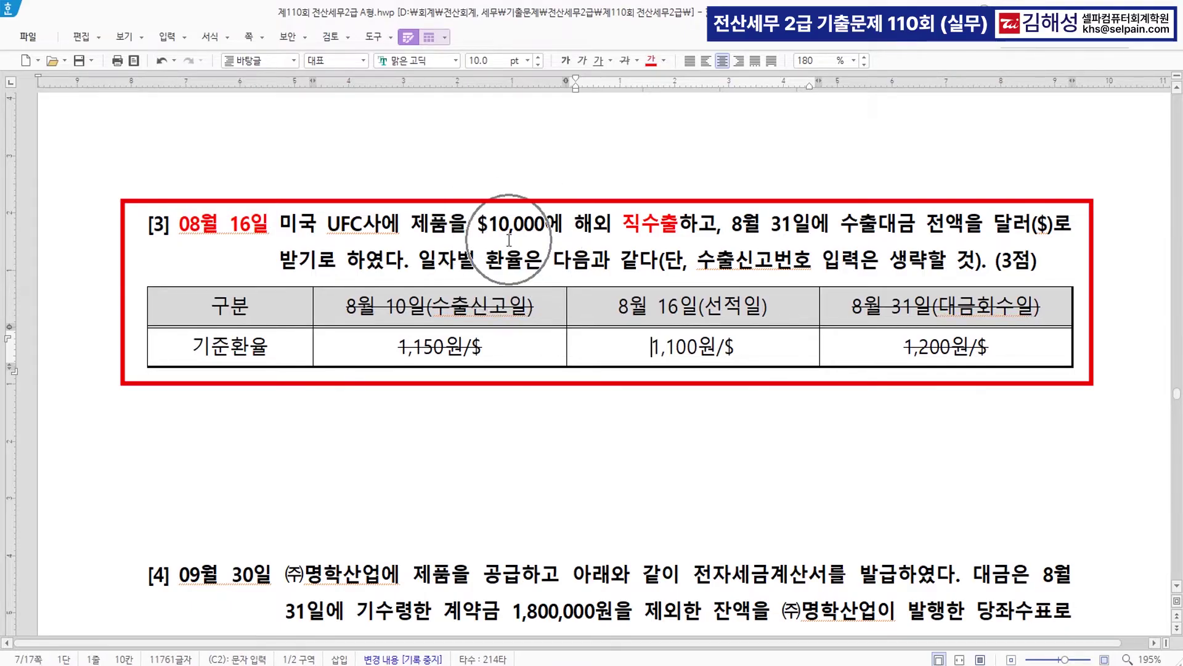
{"action": "key", "text": "alt+Tab"}
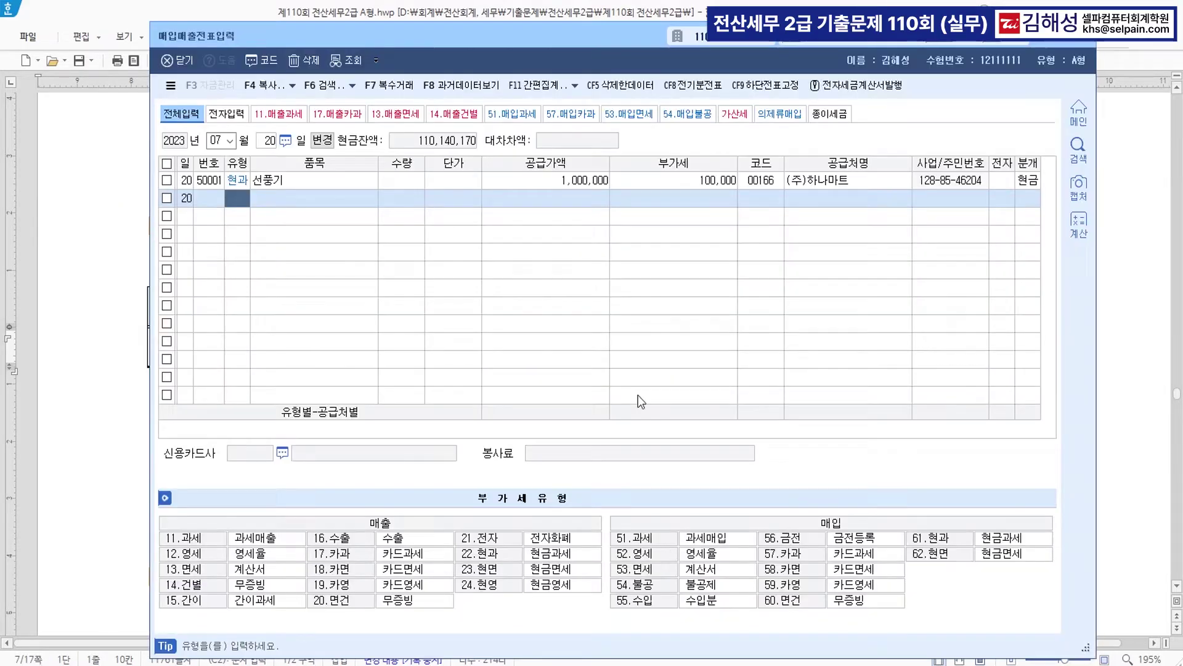
- Start an August 16 type 16 수출 voucher for 제품 with 11,000,000 supply amount
{"action": "type", "text": "08"}
{"action": "key", "text": "Return"}
{"action": "type", "text": "16"}
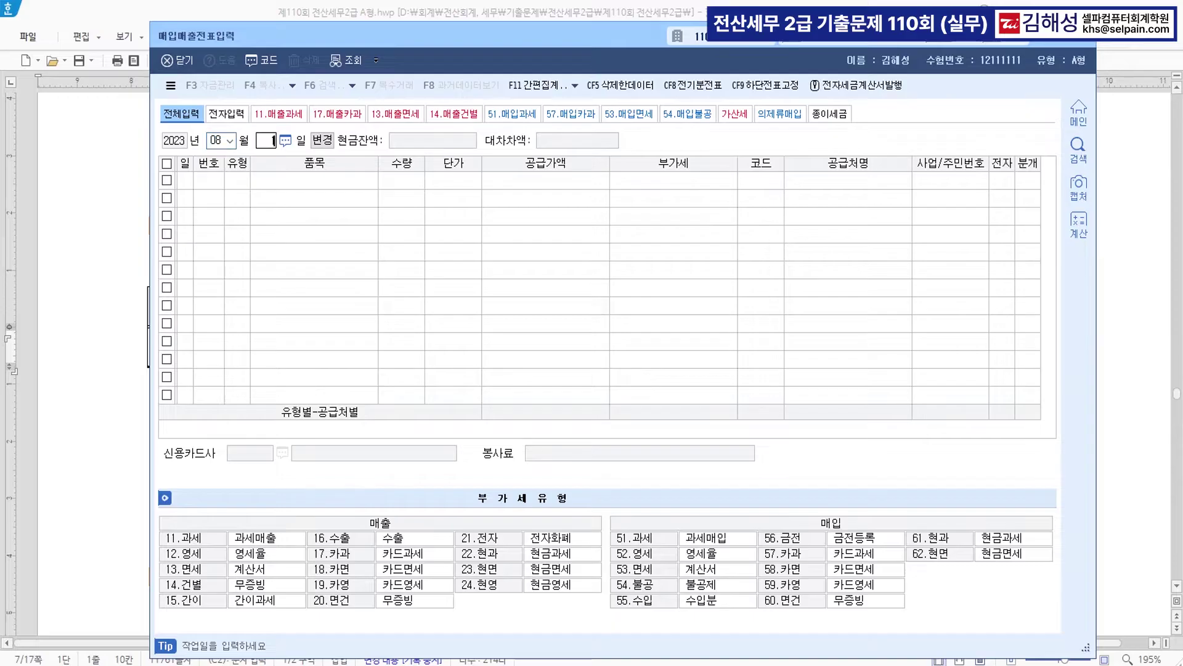
{"action": "key", "text": "Return"}
{"action": "type", "text": "16"}
{"action": "key", "text": "Return"}
{"action": "type", "text": "제품"}
{"action": "key", "text": "Return"}
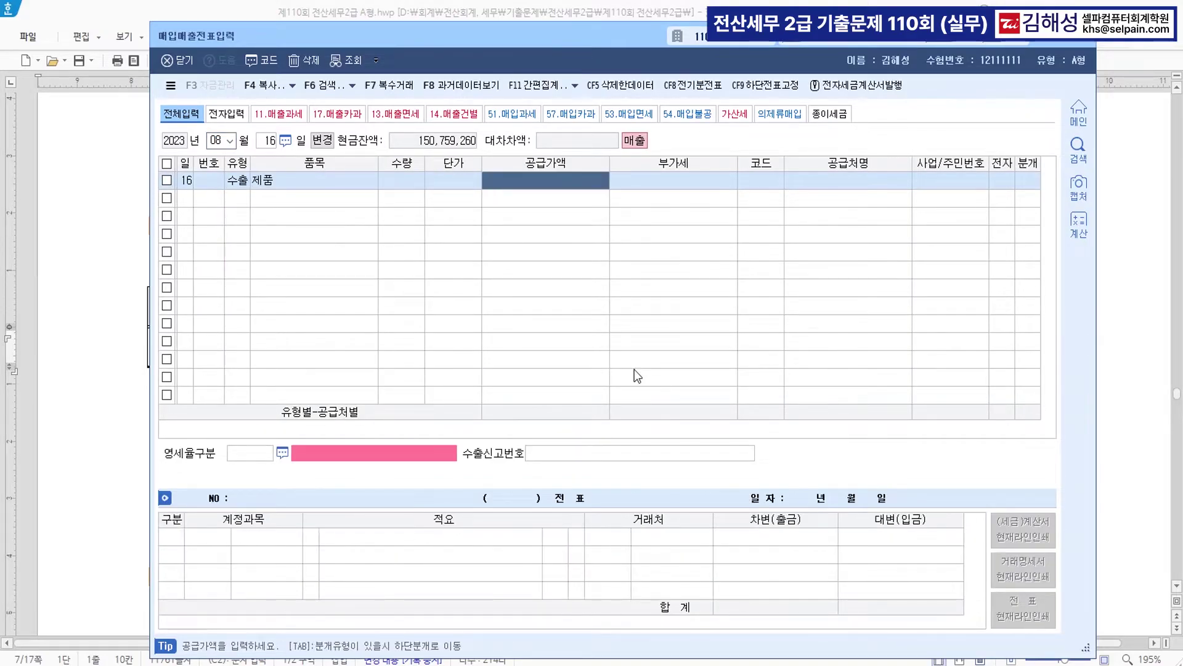
{"action": "type", "text": "11000000"}
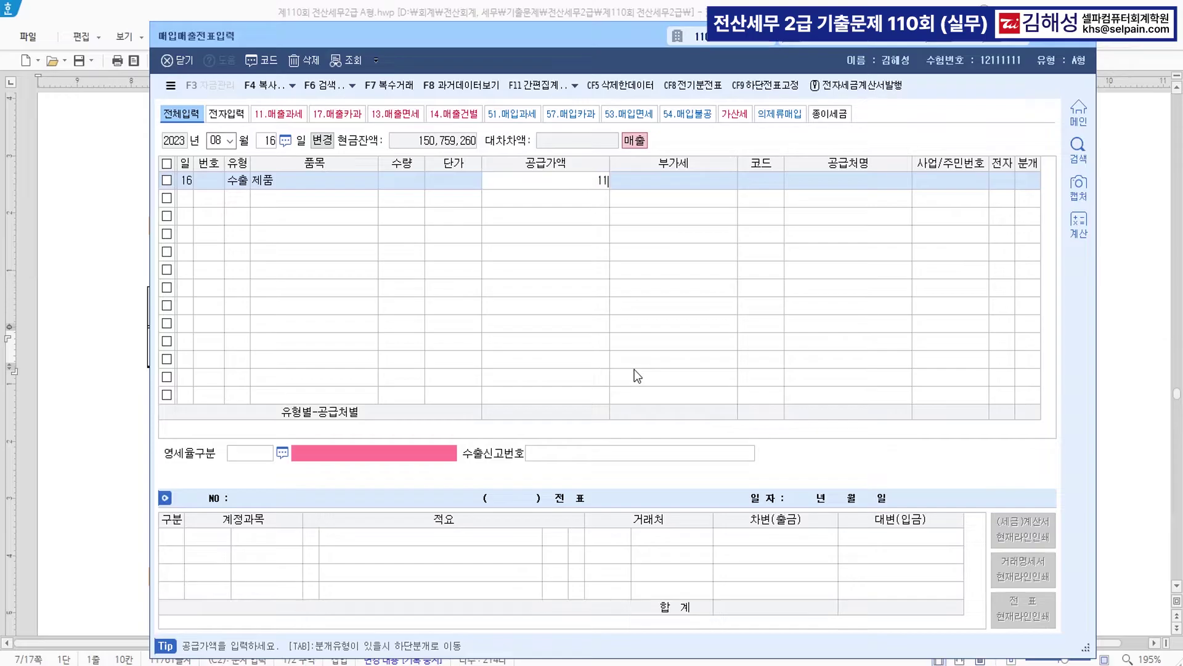
{"action": "key", "text": "Return"}
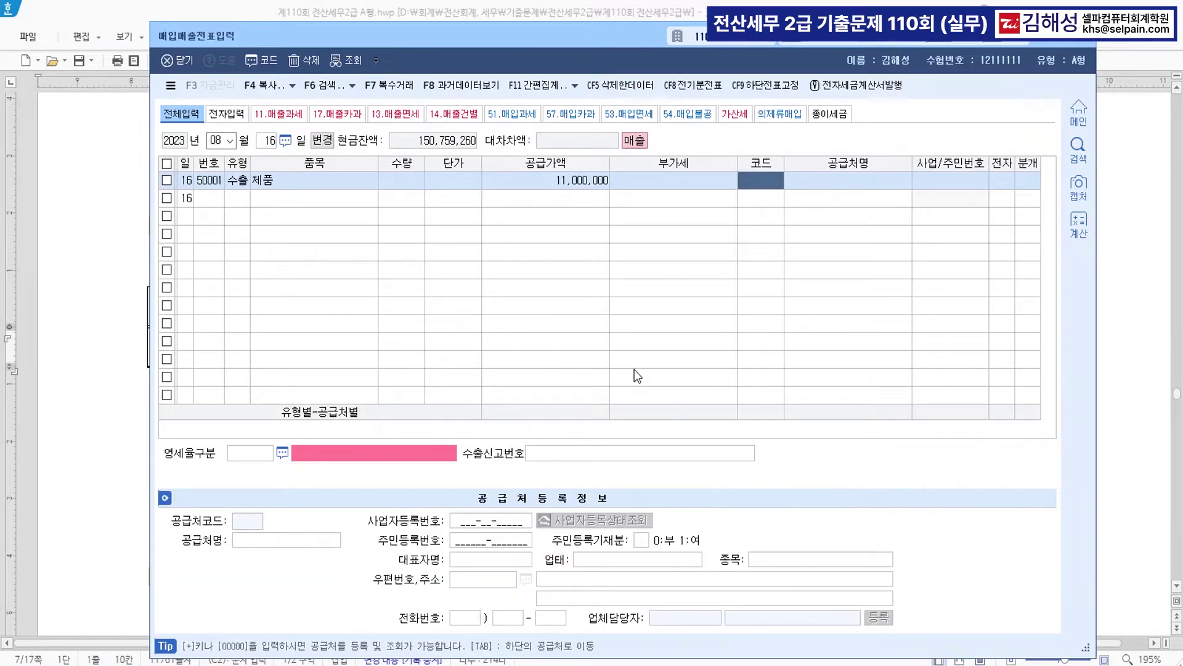
- Choose customer 미국 UFC사, zero-rate category 1, credit settlement (외상), and complete the entry
{"action": "type", "text": "f"}
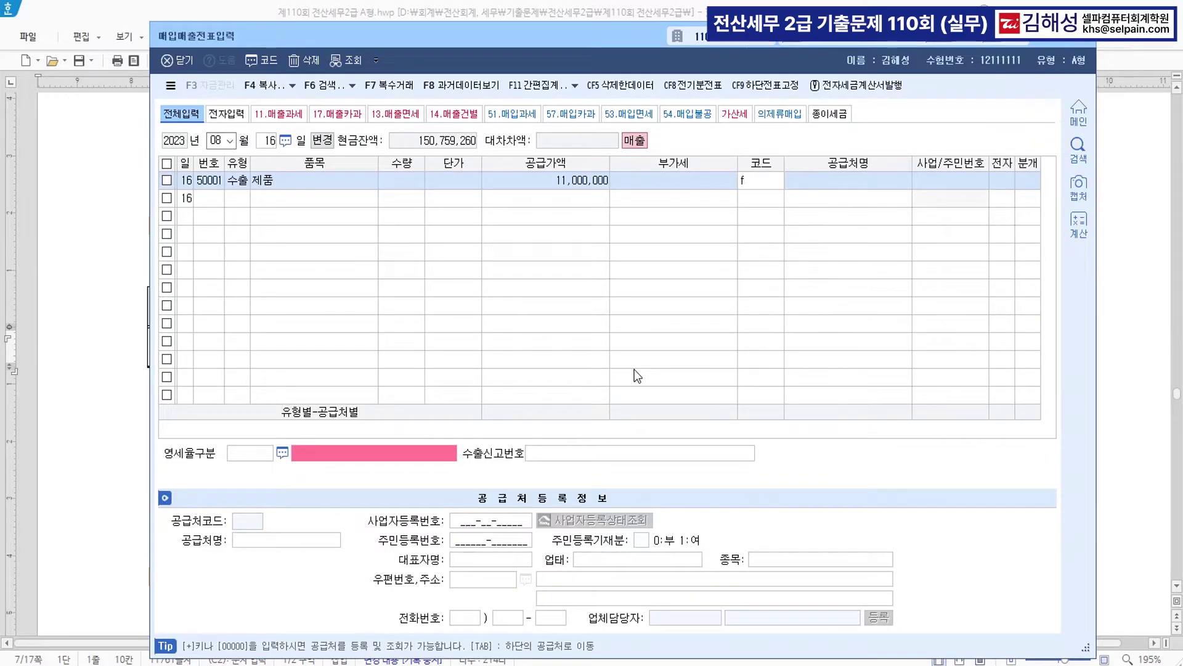
{"action": "key", "text": "Return"}
{"action": "key", "text": "Return"}
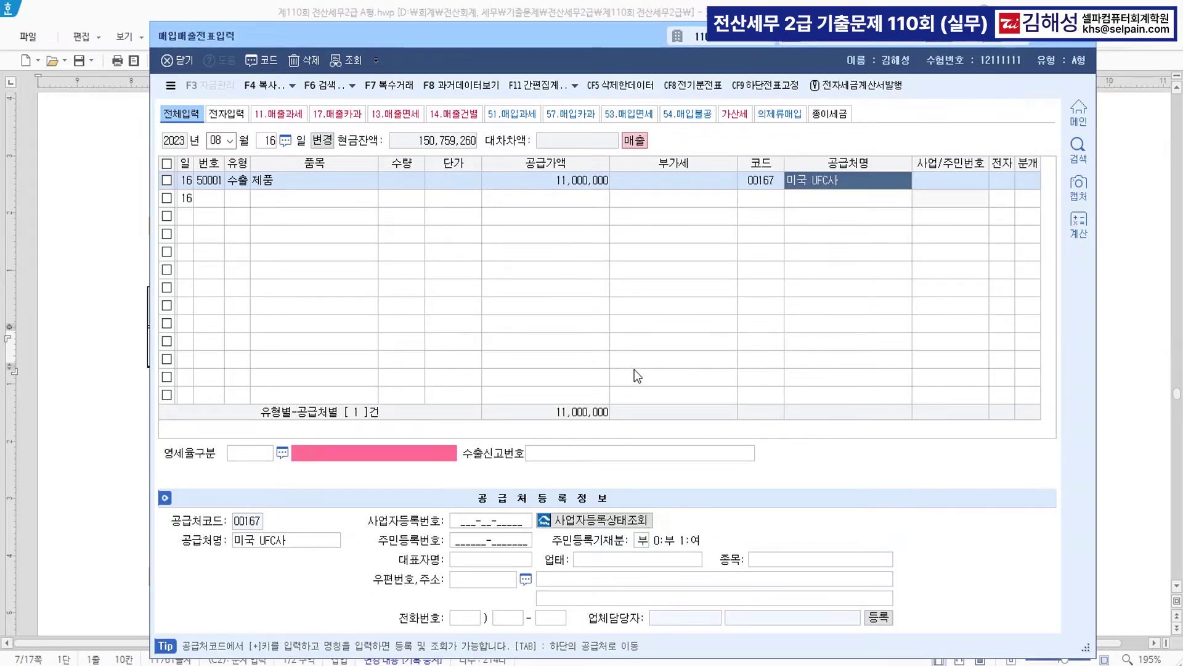
{"action": "key", "text": "Return"}
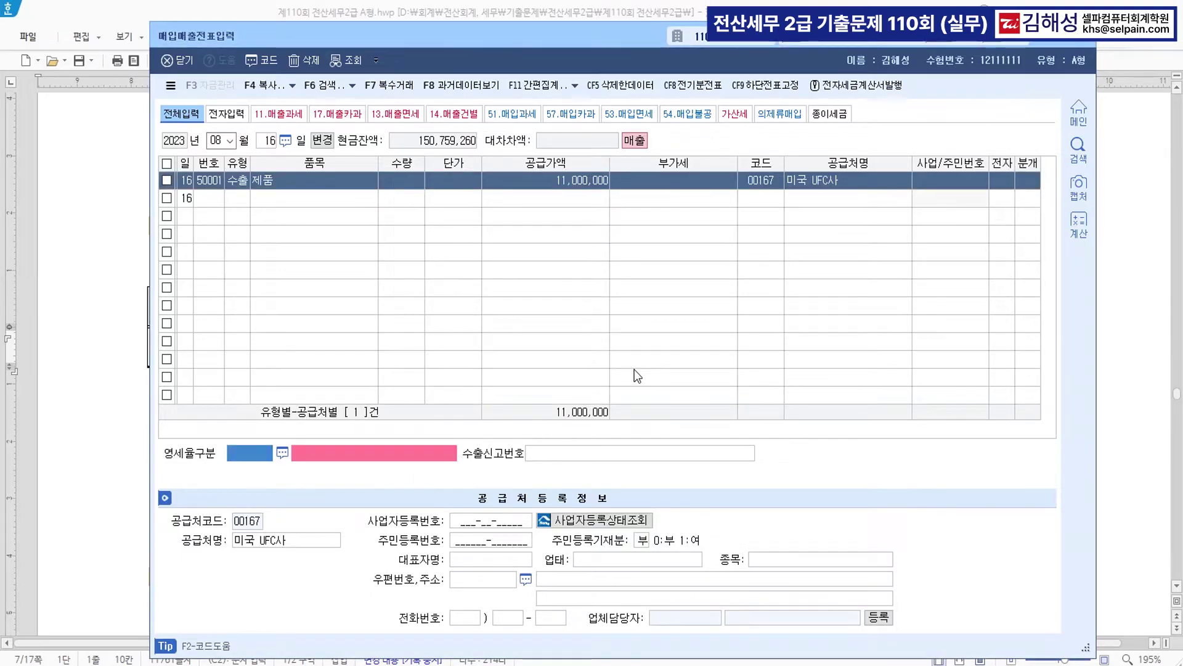
{"action": "type", "text": "1"}
{"action": "key", "text": "Return"}
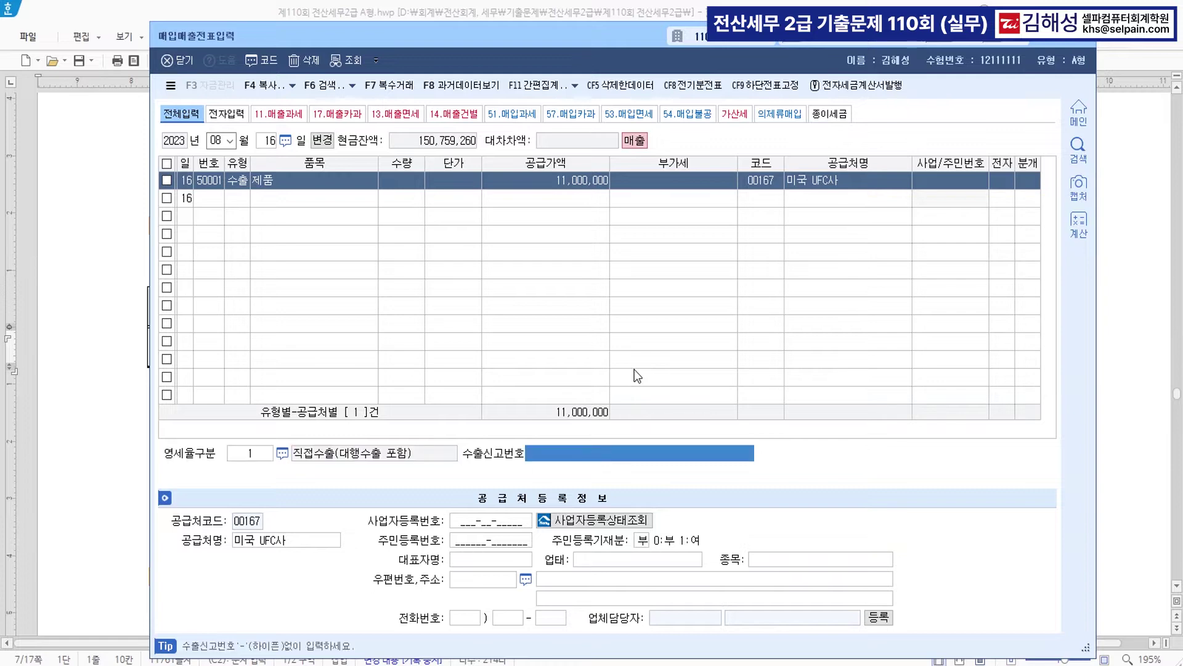
{"action": "key", "text": "Return"}
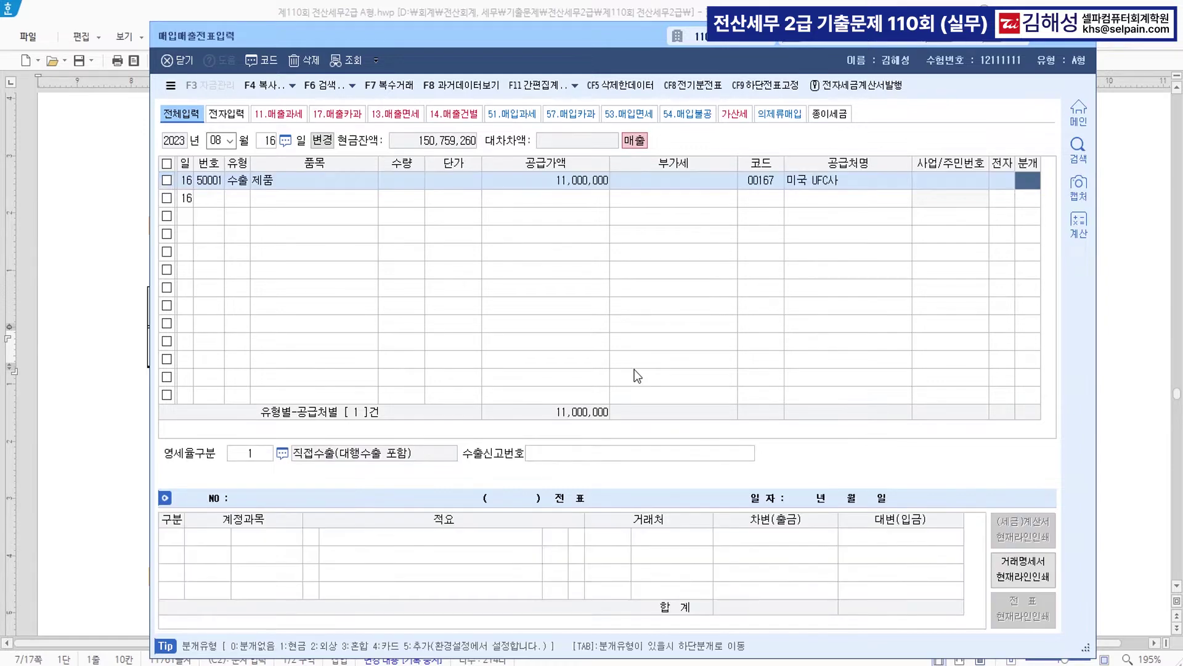
{"action": "type", "text": "2"}
{"action": "key", "text": "Return"}
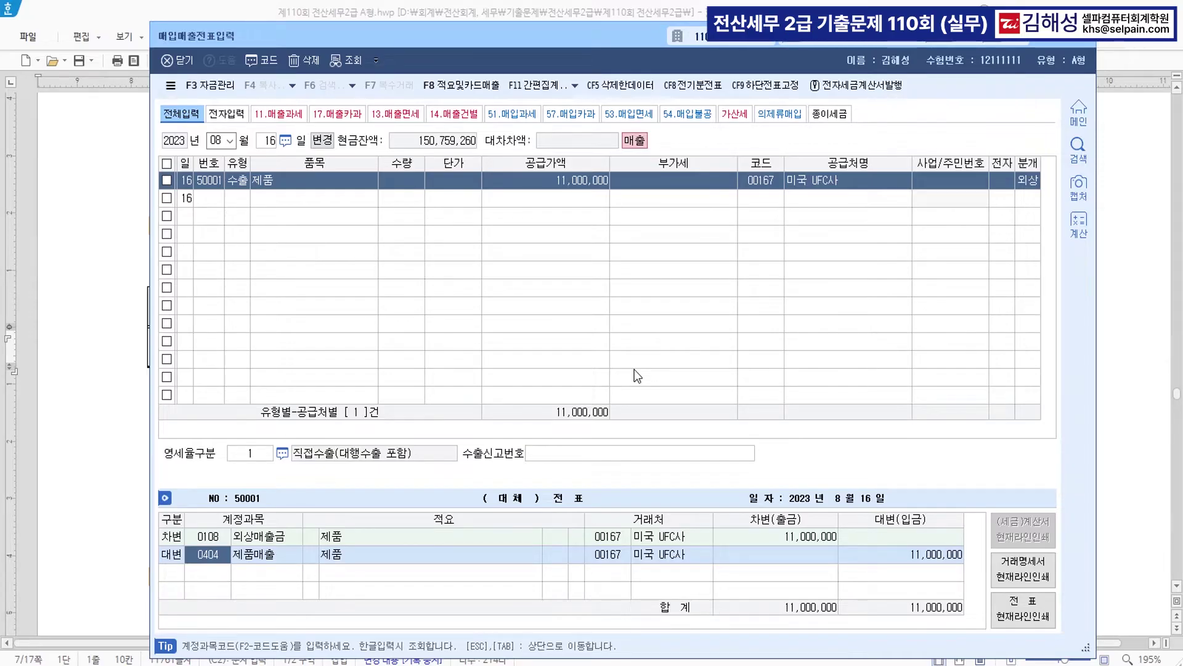
{"action": "key", "text": "Return"}
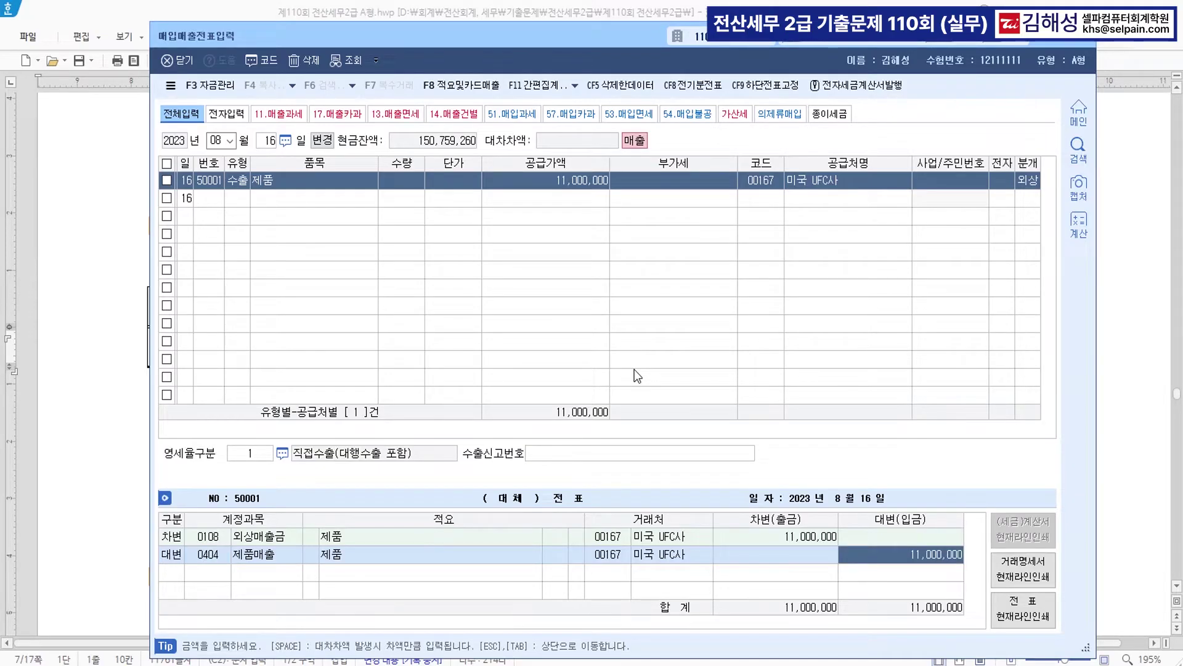
{"action": "key", "text": "Return"}
{"action": "left_click", "coordinate": [99, 461]}
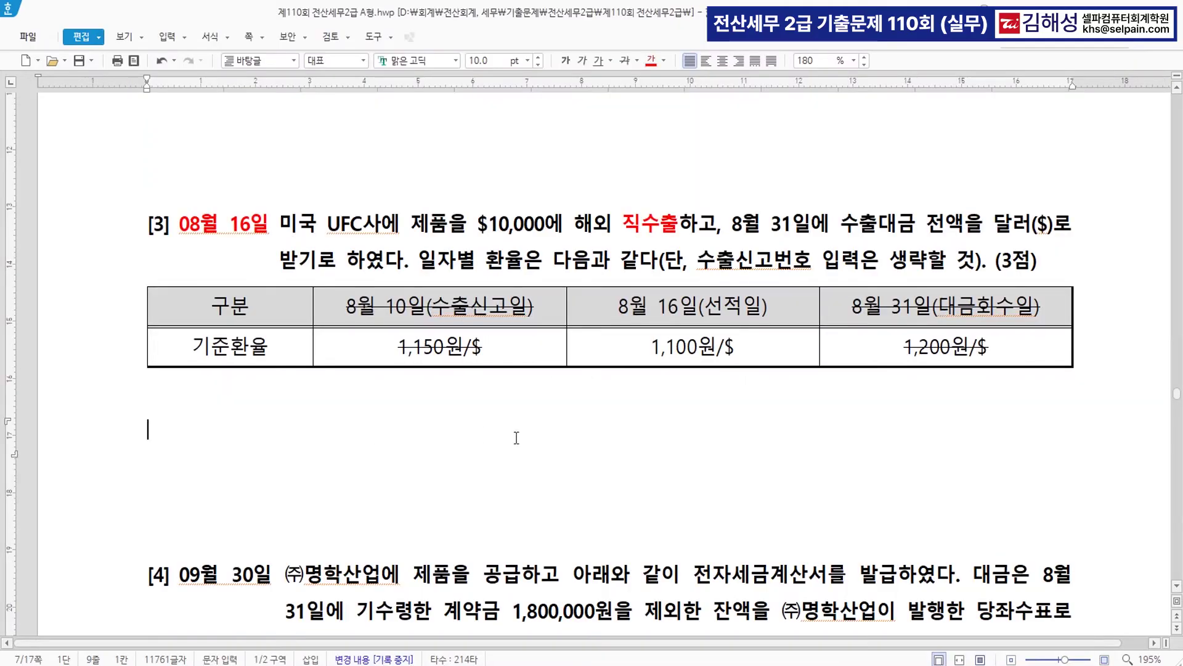
- Colour question [4]'s phrase 전자세금계산서를 발급 red
{"action": "scroll", "coordinate": [640, 459], "scroll_direction": "down", "scroll_amount": 5}
{"action": "scroll", "coordinate": [640, 457], "scroll_direction": "down", "scroll_amount": 1}
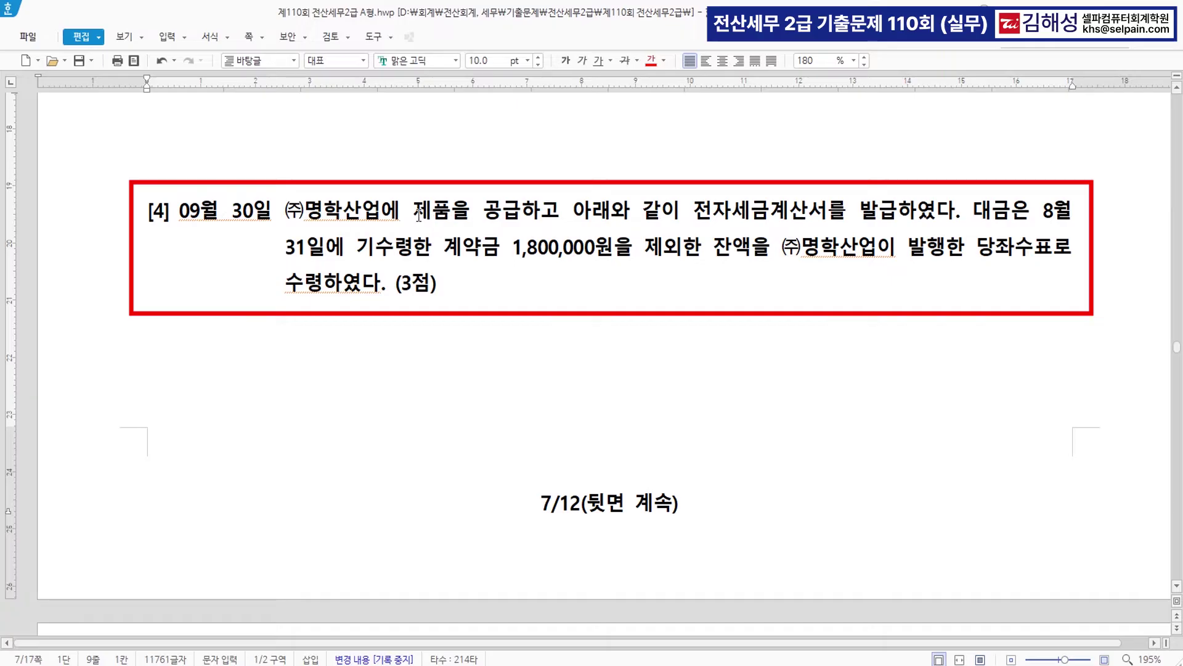
{"action": "left_click_drag", "start_coordinate": [414, 213], "coordinate": [897, 216]}
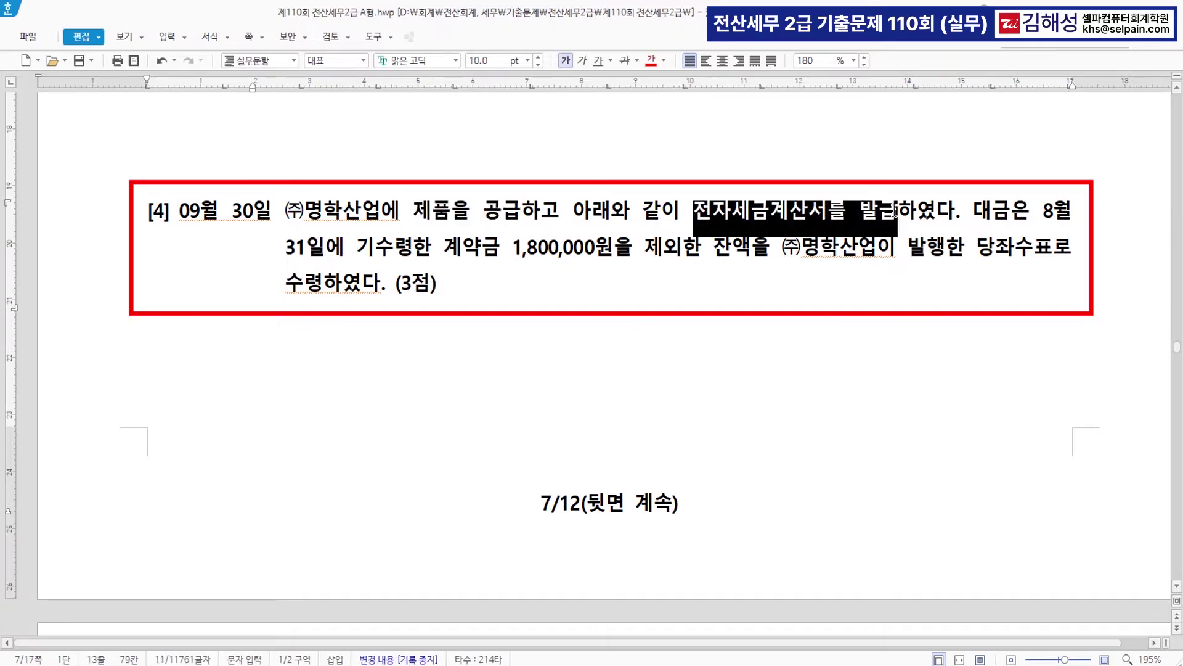
{"action": "left_click", "coordinate": [651, 65]}
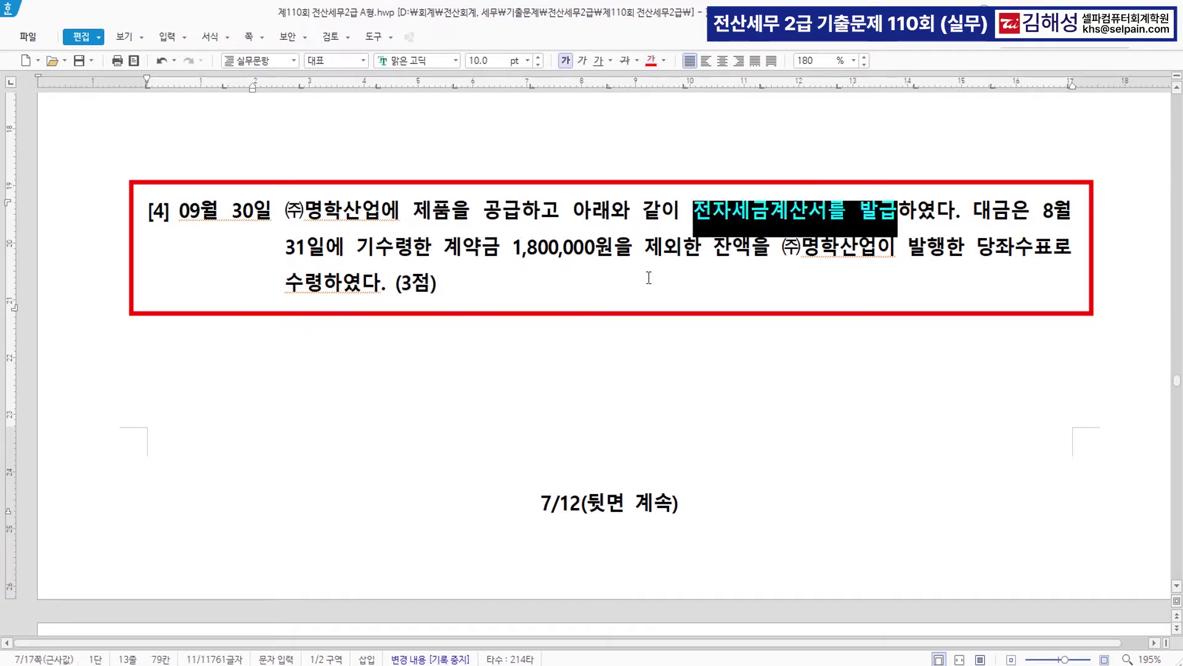
{"action": "left_click", "coordinate": [717, 218]}
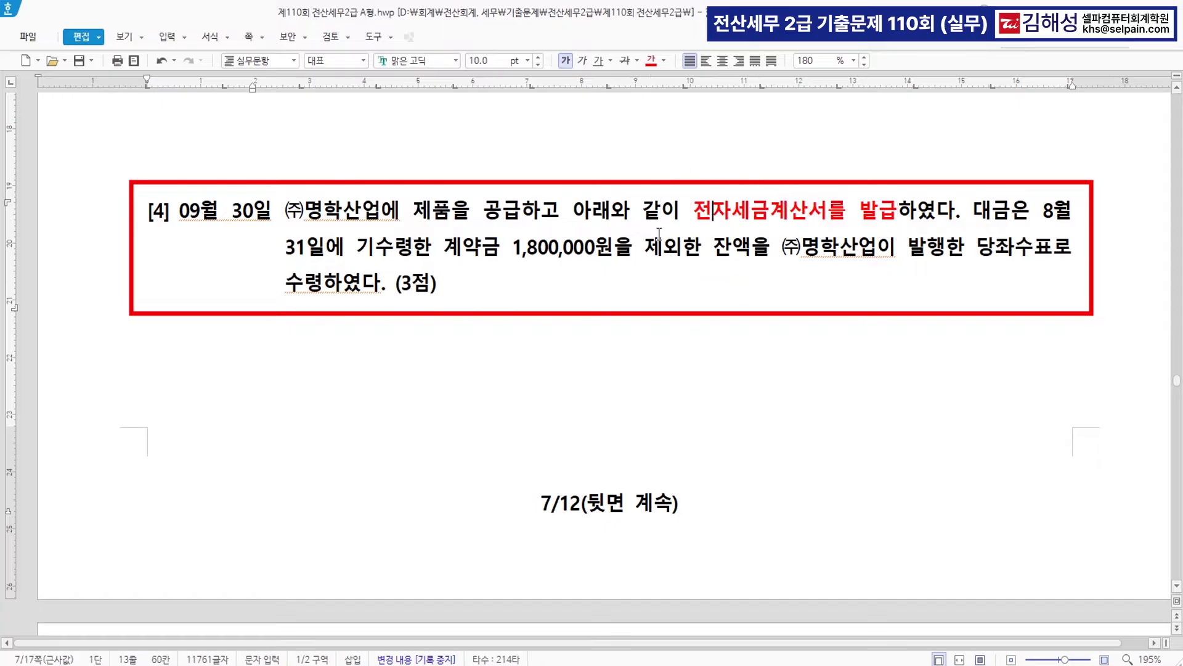
- Colour 기수령한 계약금 1,800,000원 red and annotate it with '>> 선수금'
{"action": "left_click_drag", "start_coordinate": [355, 245], "coordinate": [613, 248]}
{"action": "left_click", "coordinate": [657, 65]}
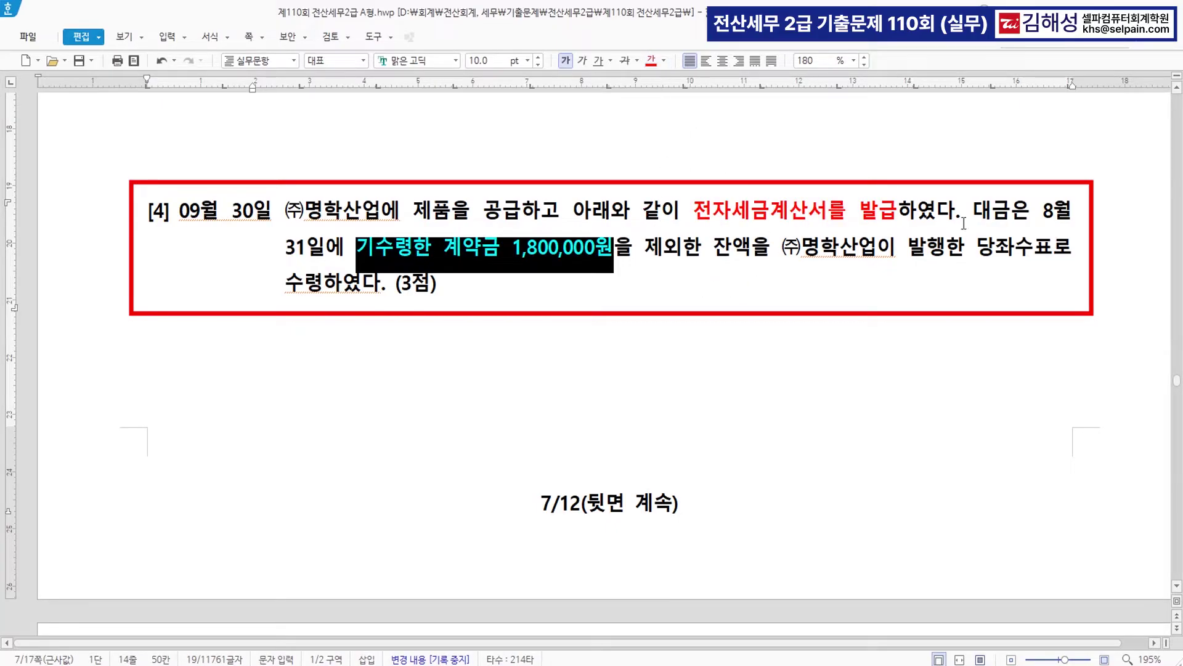
{"action": "left_click", "coordinate": [612, 248]}
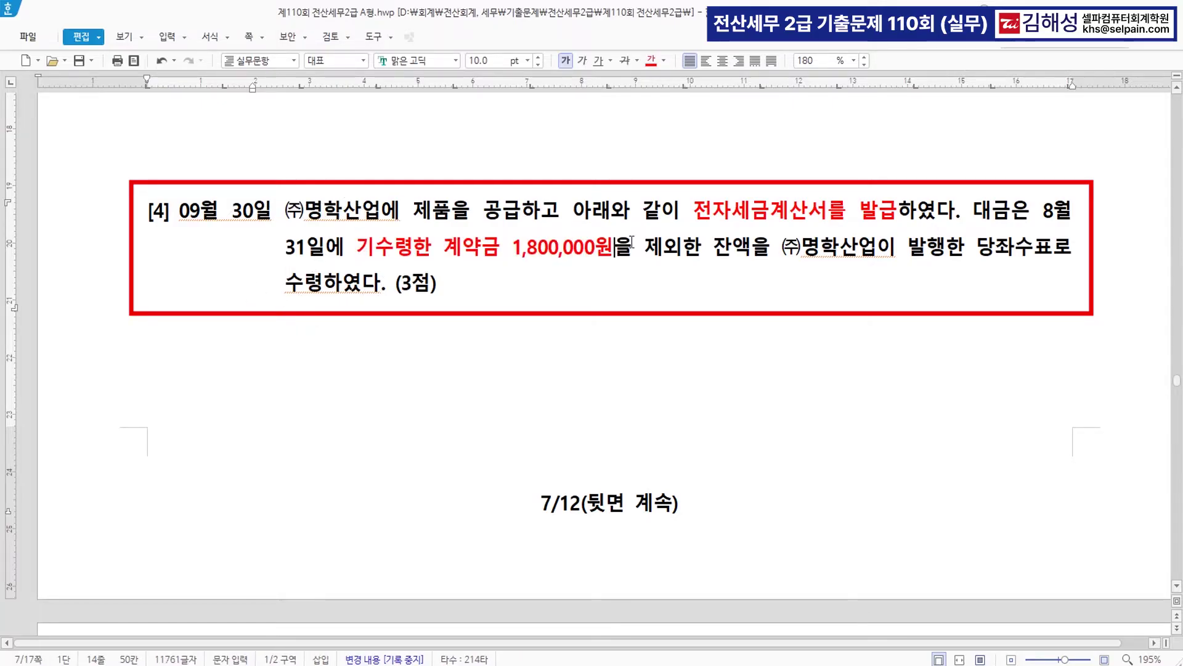
{"action": "type", "text": ">>"}
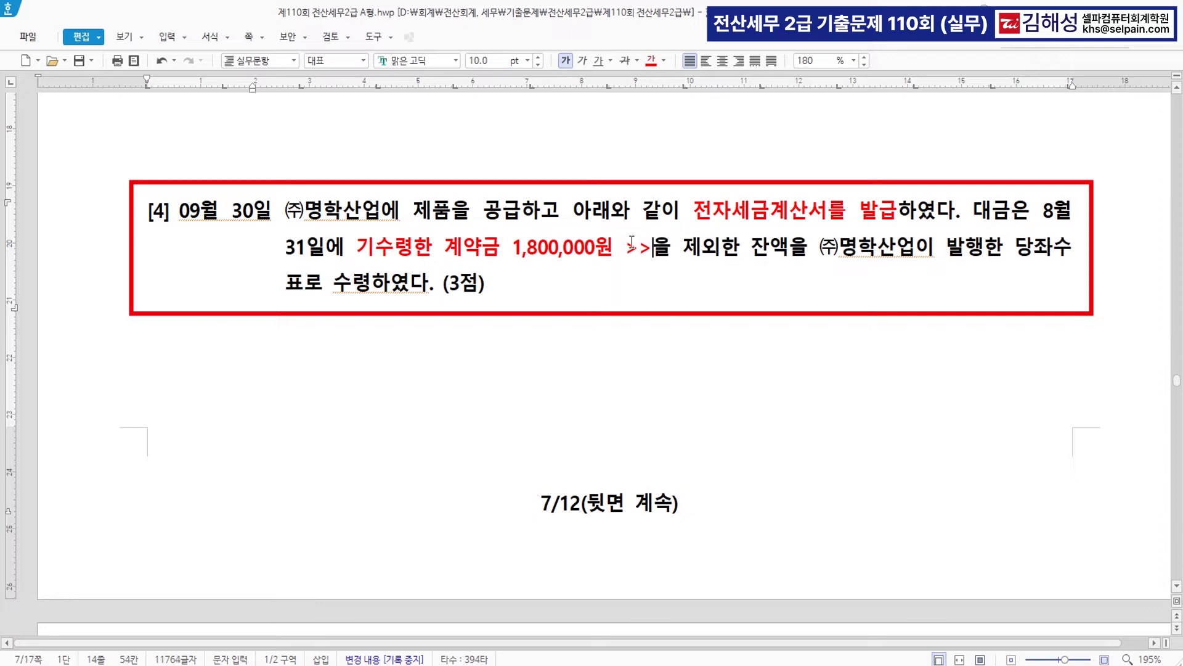
{"action": "type", "text": " tjs"}
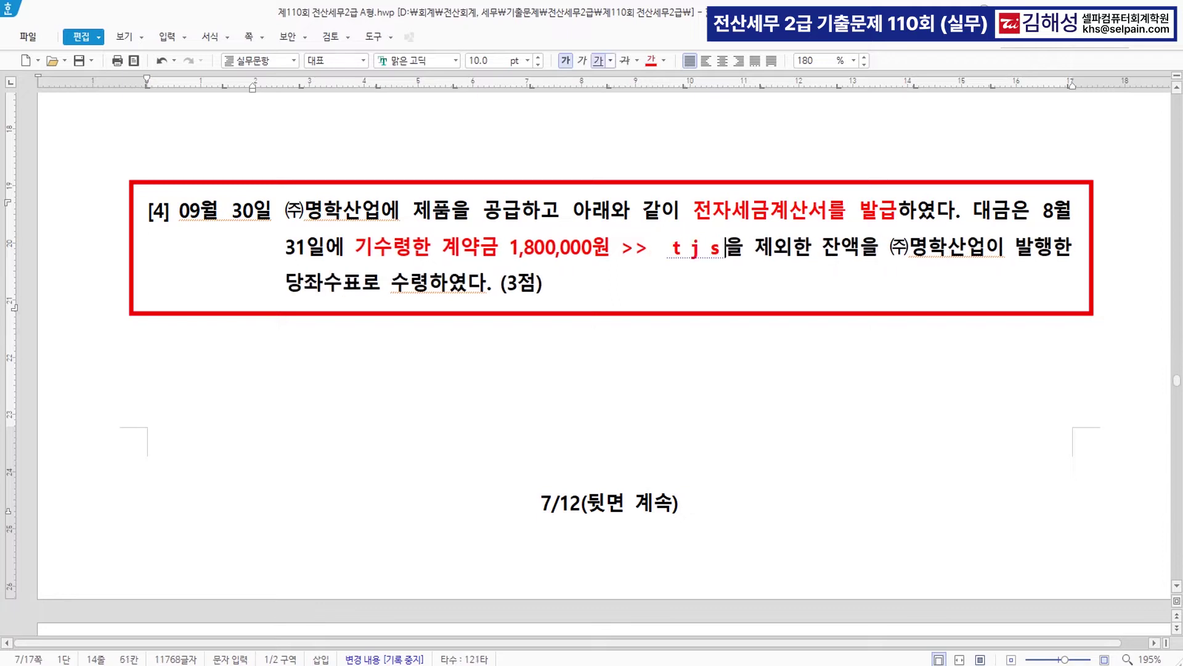
{"action": "key", "text": "BackSpace"}
{"action": "key", "text": "BackSpace"}
{"action": "key", "text": "BackSpace"}
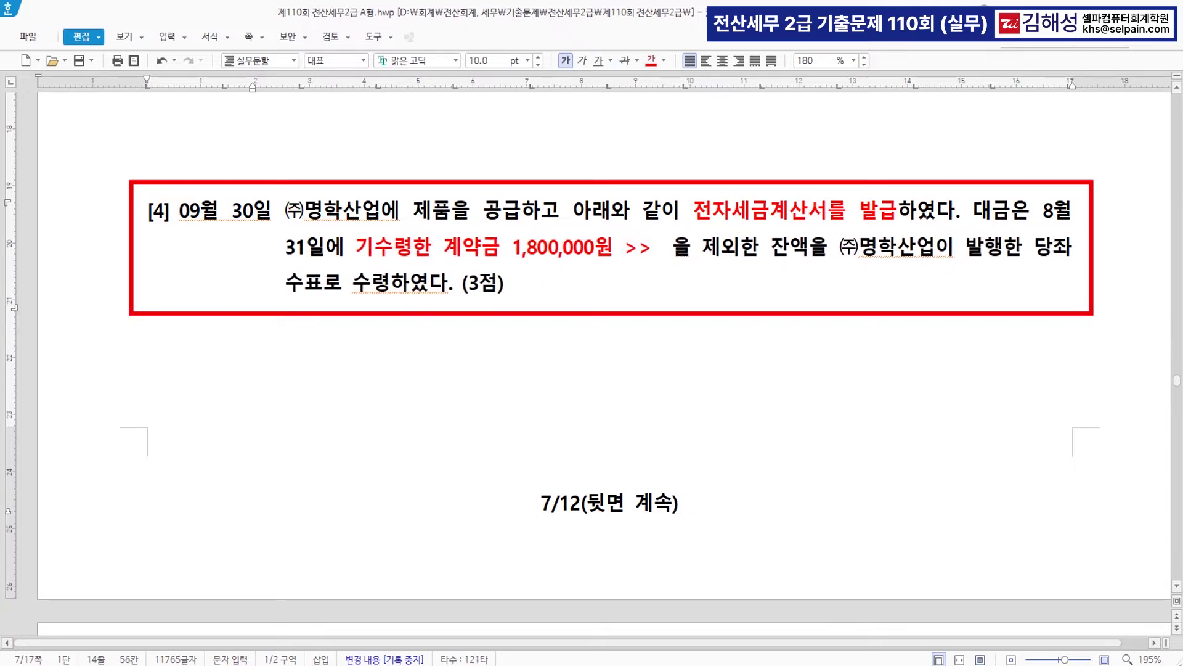
{"action": "type", "text": "tjstnrma"}
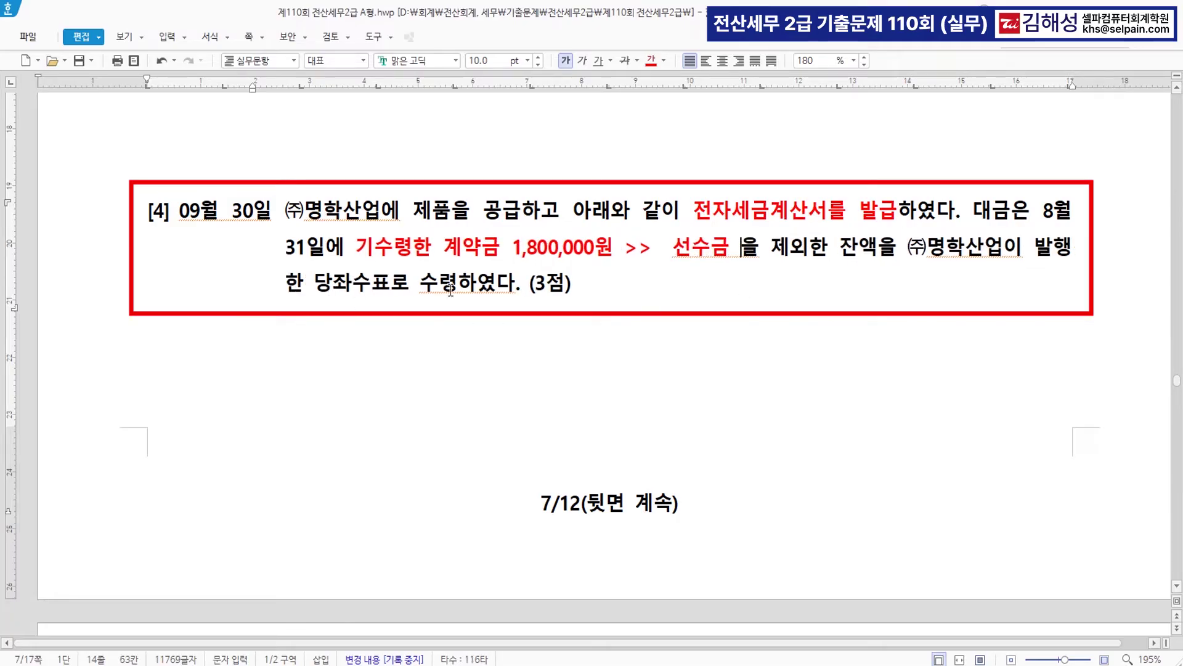
{"action": "key", "text": "ctrl"}
- Colour ㈜명학산업이 발행한 당좌수표 red and annotate it with '>> 현금'
{"action": "left_click_drag", "start_coordinate": [907, 247], "coordinate": [386, 292]}
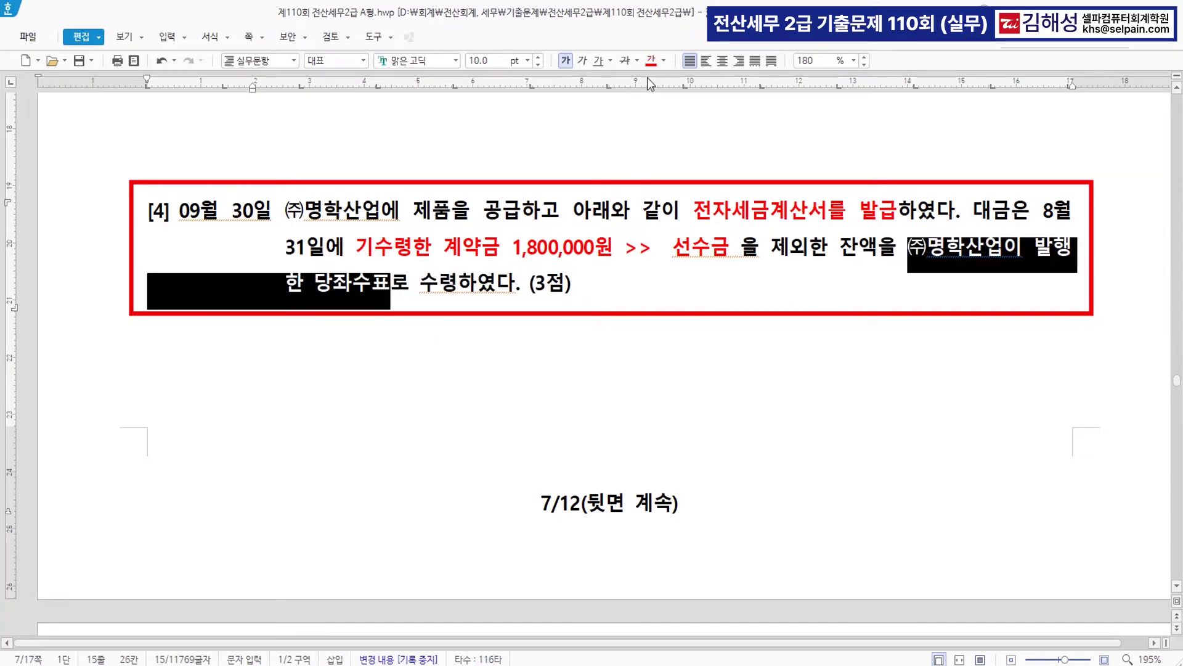
{"action": "left_click", "coordinate": [653, 61]}
{"action": "left_click", "coordinate": [394, 288]}
{"action": "type", "text": ">> "}
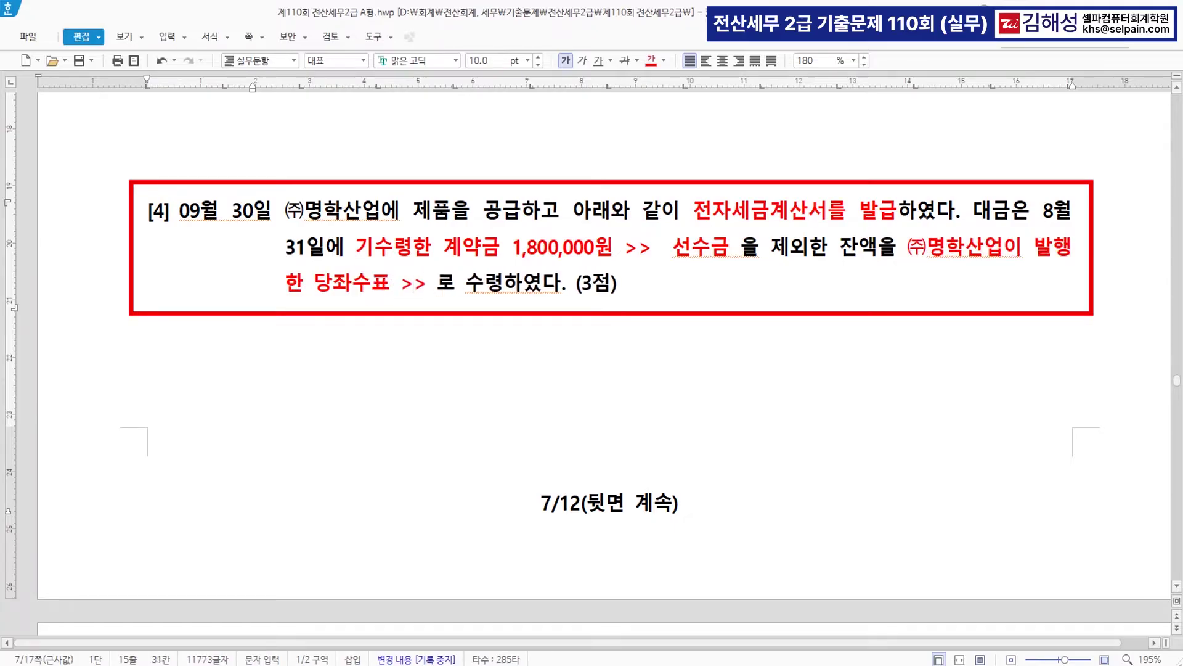
{"action": "type", "text": "현금"}
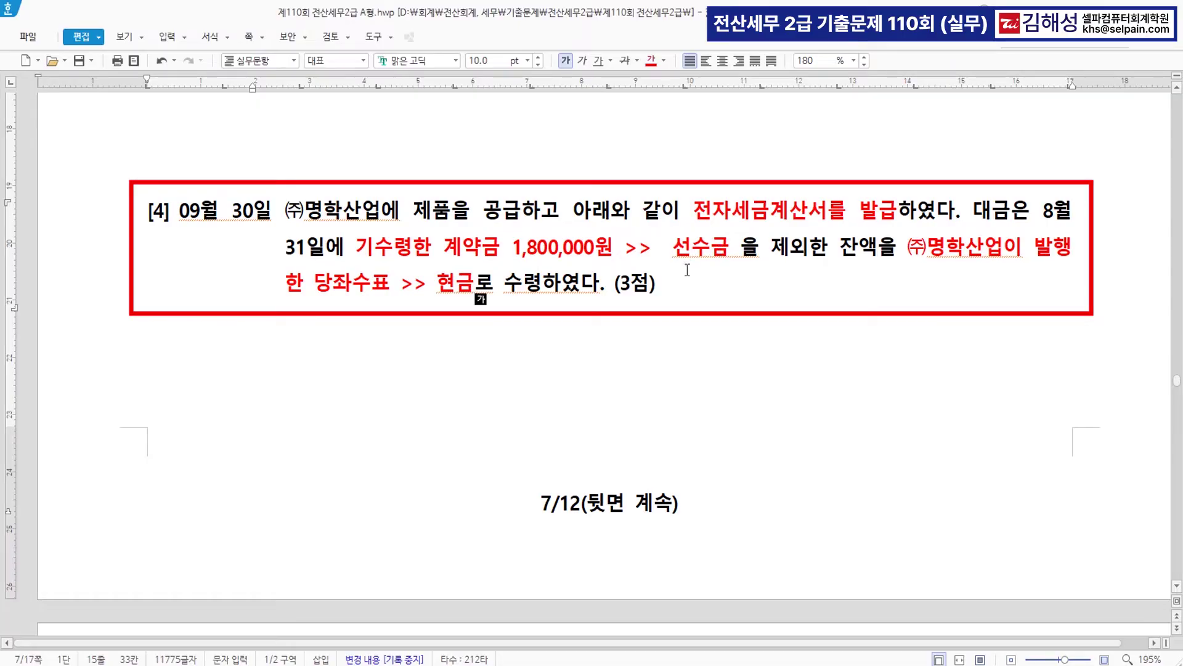
{"action": "scroll", "coordinate": [687, 270], "scroll_direction": "down", "scroll_amount": 3}
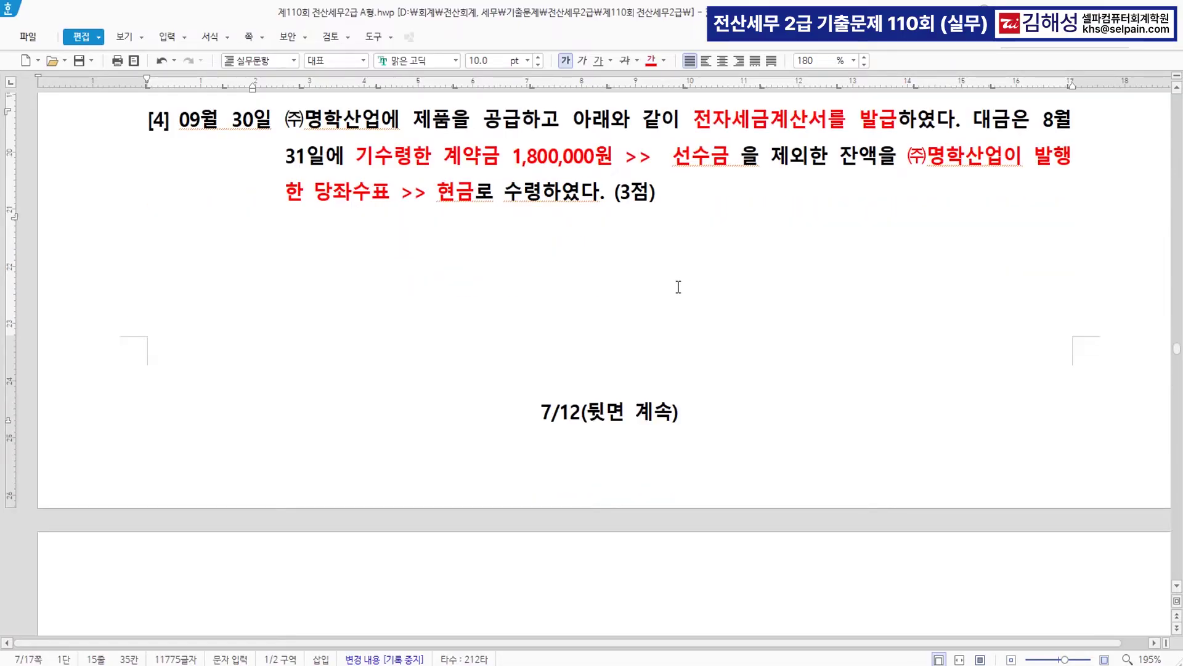
- Review the August 31 general voucher: 보통예금 1,800,000 against 선수금 from (주)명학산업
{"action": "left_click", "coordinate": [778, 664]}
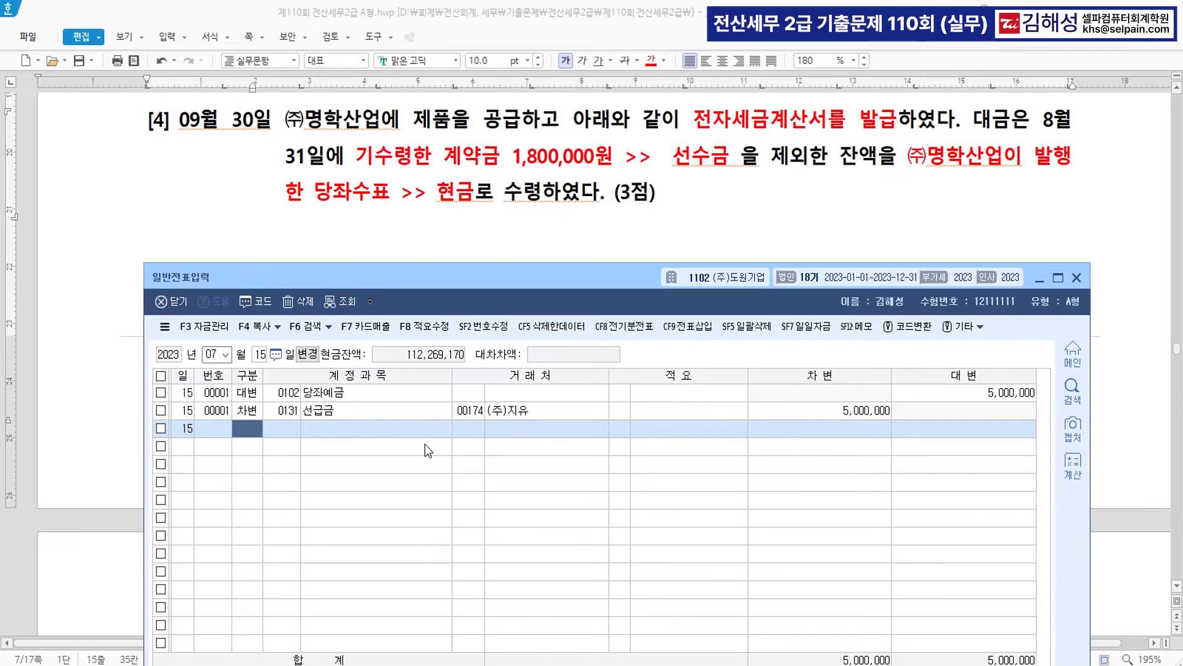
{"action": "type", "text": "8"}
{"action": "key", "text": "Return"}
{"action": "type", "text": "31"}
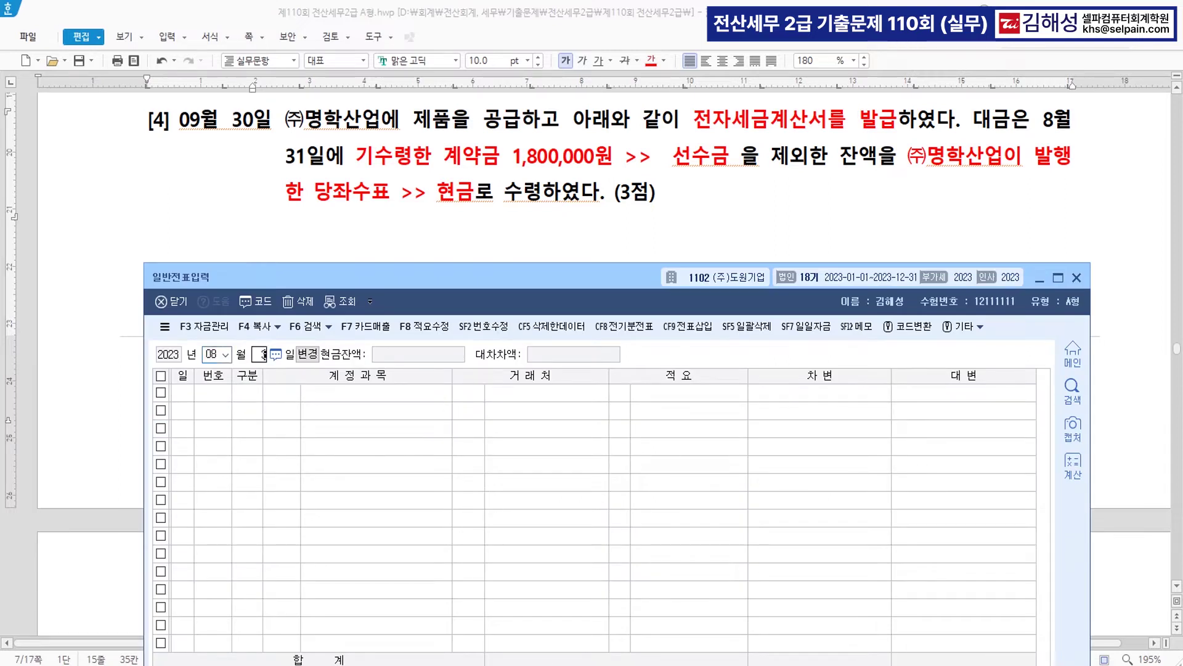
{"action": "key", "text": "Return"}
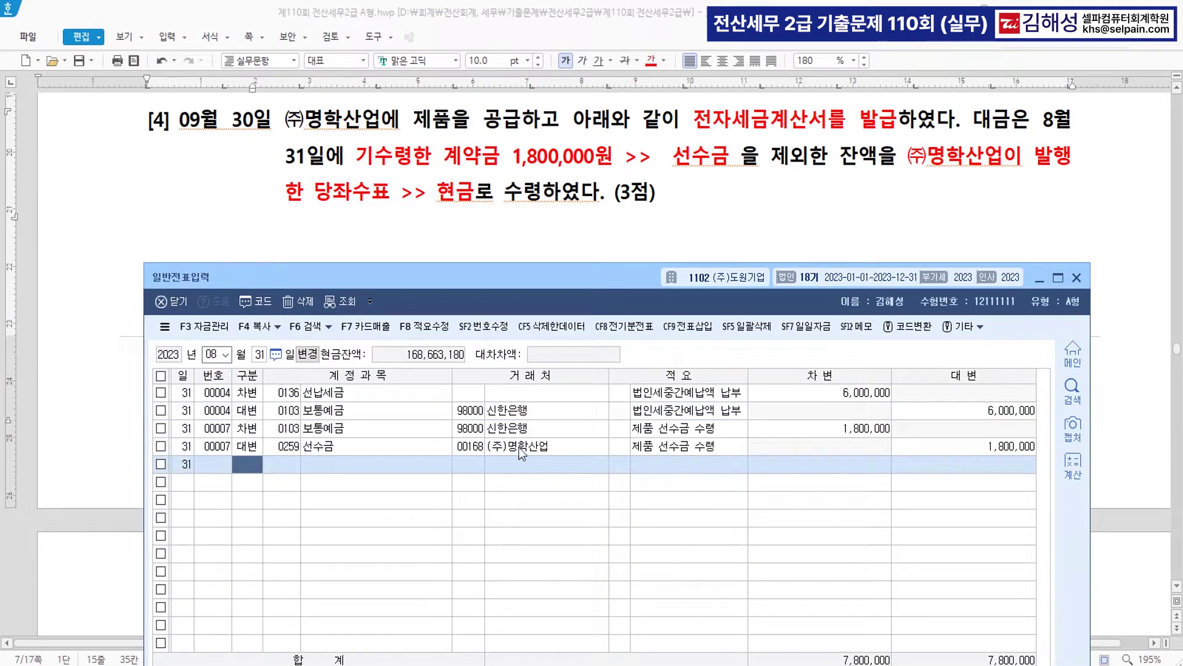
{"action": "left_click", "coordinate": [509, 449]}
{"action": "left_click", "coordinate": [353, 449]}
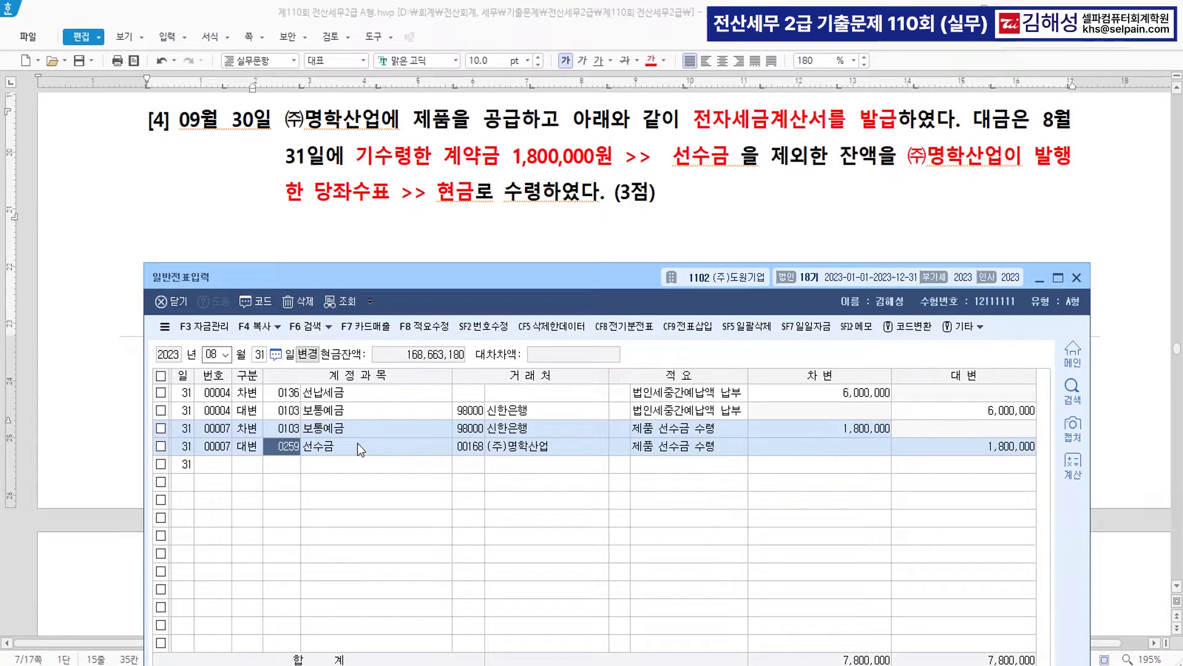
{"action": "left_click", "coordinate": [358, 445]}
{"action": "left_click", "coordinate": [1057, 123]}
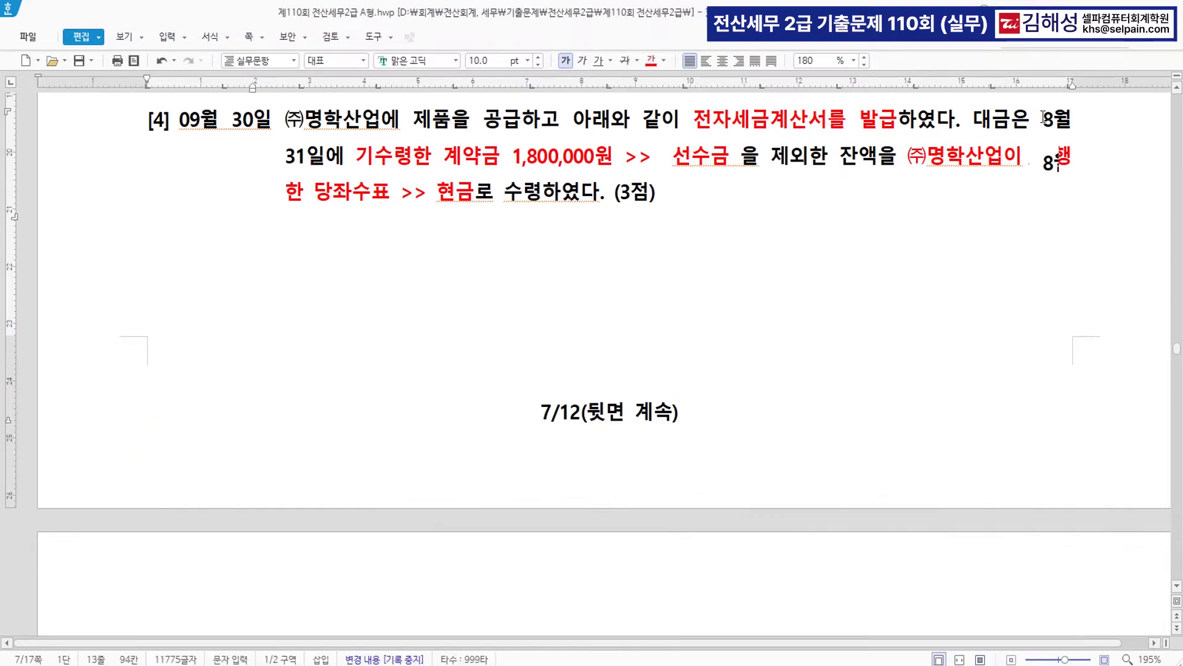
{"action": "scroll", "coordinate": [1058, 124], "scroll_direction": "up", "scroll_amount": 1}
{"action": "left_click_drag", "start_coordinate": [1044, 164], "coordinate": [325, 199]}
- Make question [4]'s date 8월 31일 blue
{"action": "left_click", "coordinate": [664, 61]}
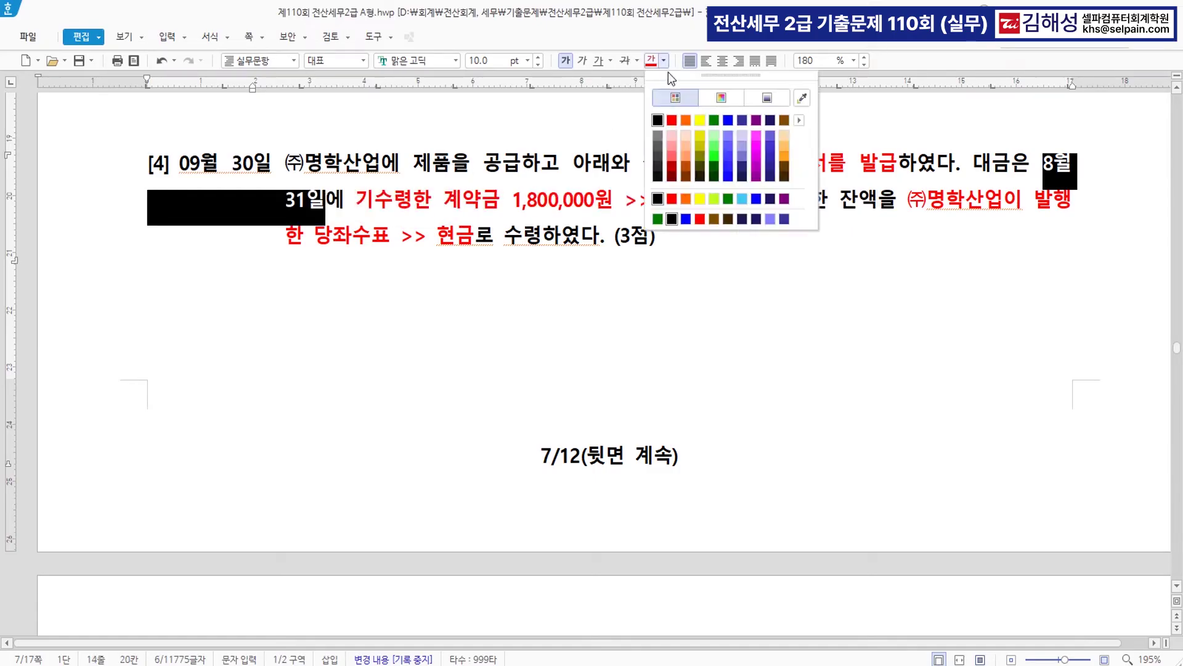
{"action": "left_click", "coordinate": [729, 120]}
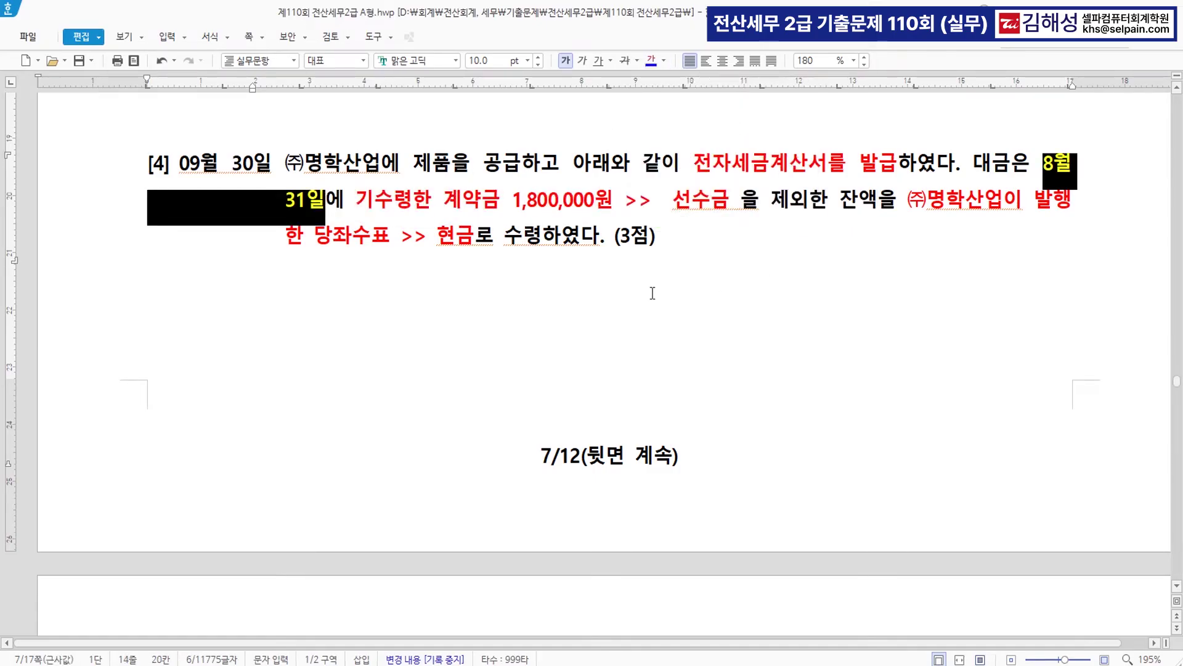
{"action": "left_click", "coordinate": [601, 287]}
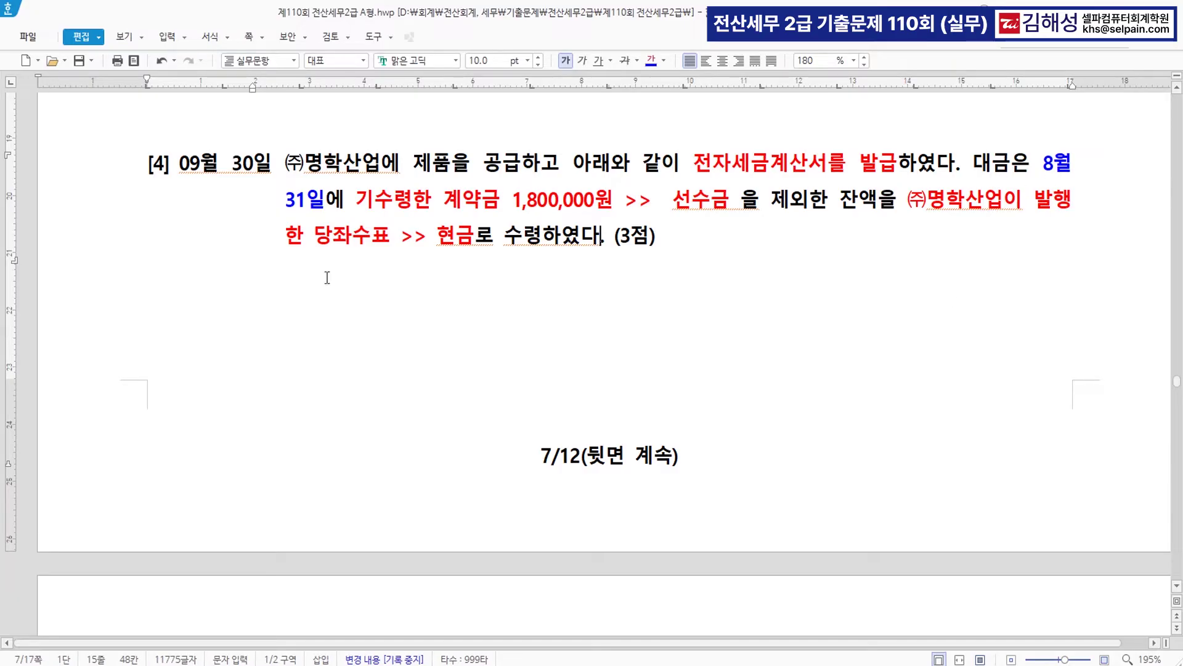
{"action": "key", "text": "ctrl"}
{"action": "key", "text": "alt+Tab"}
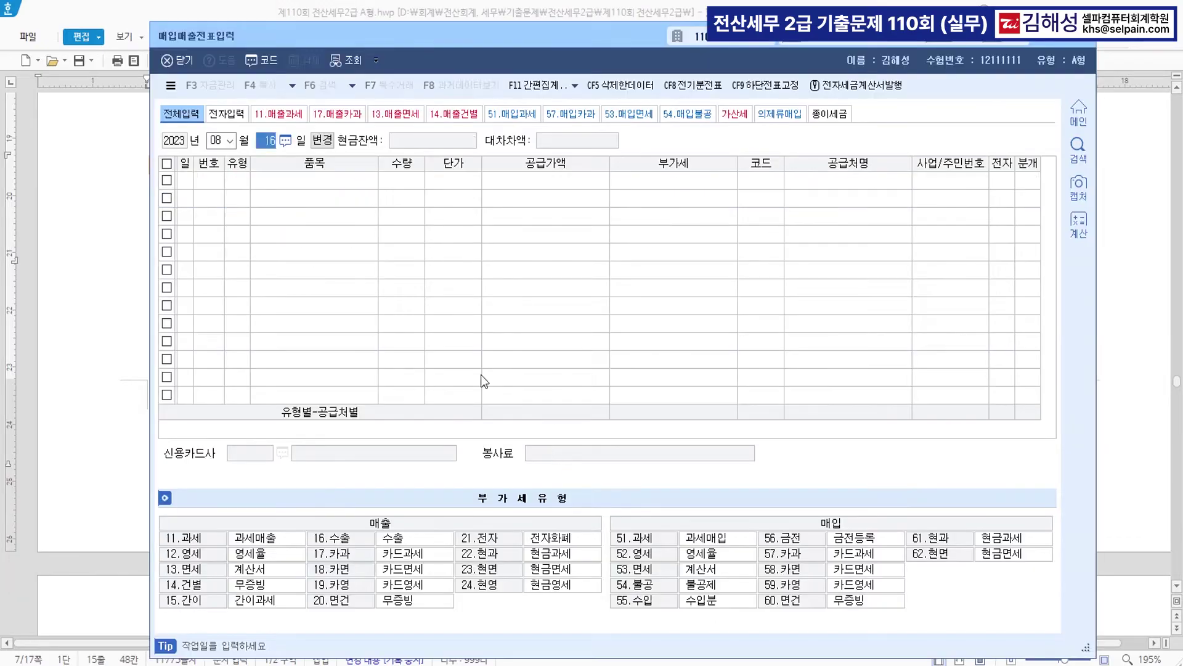
- Start a September 30 voucher of type 11 과세 for item 제품
{"action": "type", "text": "0930"}
{"action": "key", "text": "Return"}
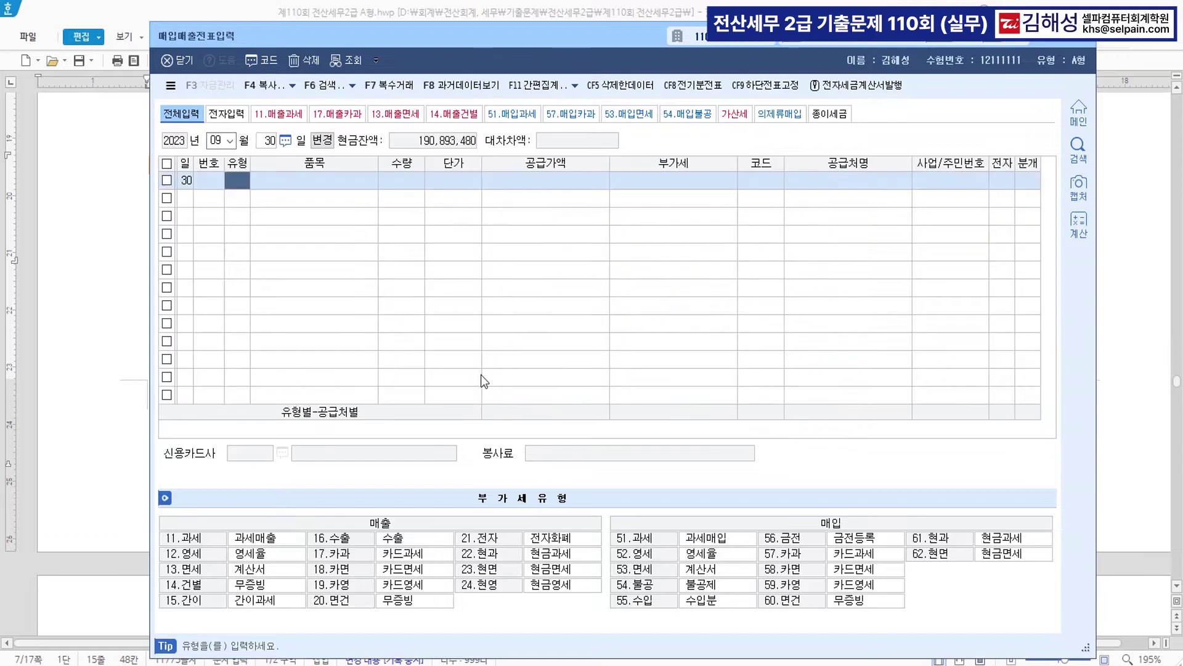
{"action": "type", "text": "11"}
{"action": "key", "text": "Return"}
{"action": "type", "text": "제품"}
{"action": "key", "text": "Return"}
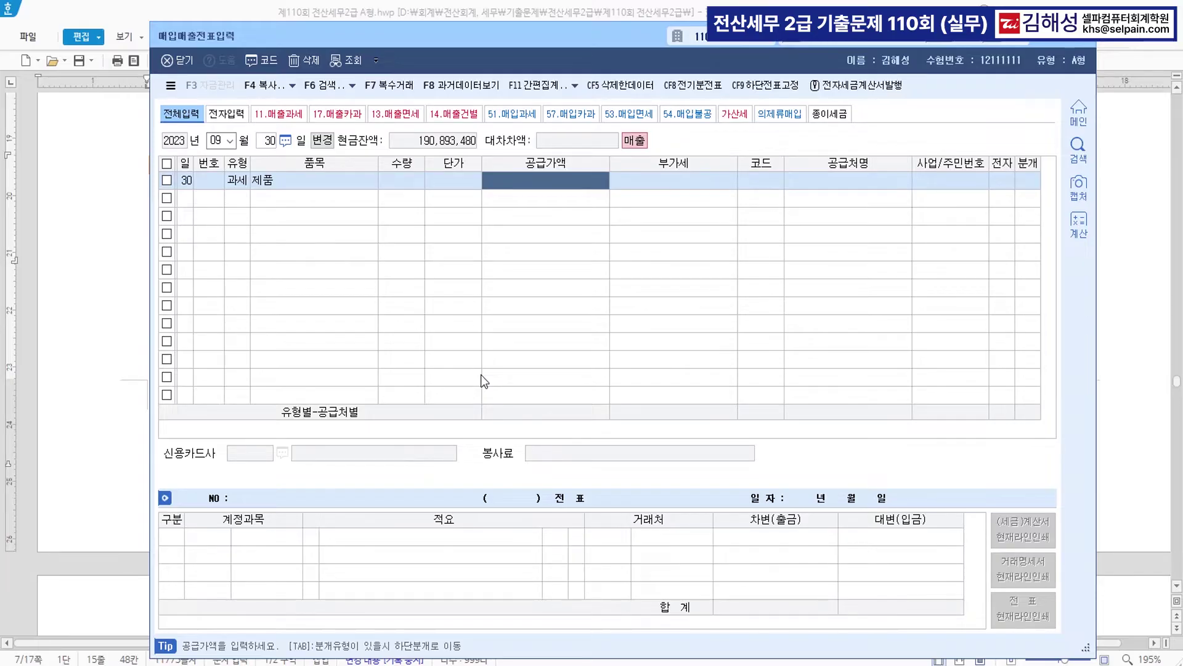
- In the exam document, make the invoice's supply amount and tax cells blue and bold
{"action": "left_click", "coordinate": [113, 364]}
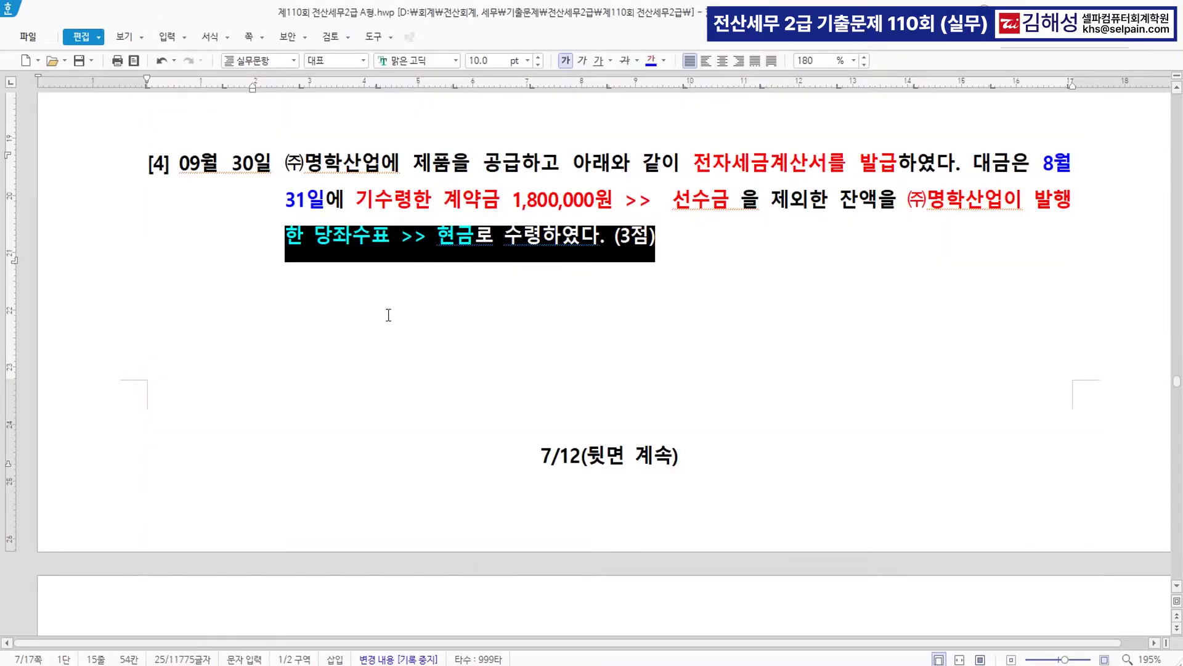
{"action": "scroll", "coordinate": [713, 345], "scroll_direction": "down", "scroll_amount": 10}
{"action": "scroll", "coordinate": [713, 342], "scroll_direction": "up", "scroll_amount": 5}
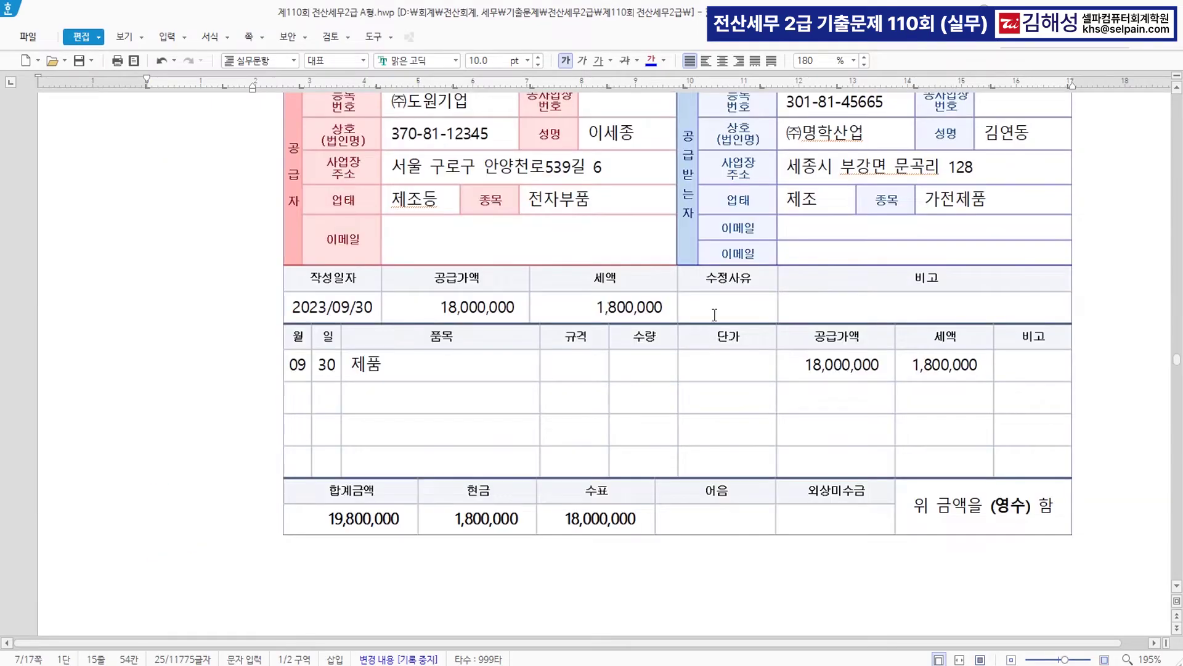
{"action": "scroll", "coordinate": [714, 342], "scroll_direction": "up", "scroll_amount": 2}
{"action": "left_click_drag", "start_coordinate": [433, 397], "coordinate": [652, 398]}
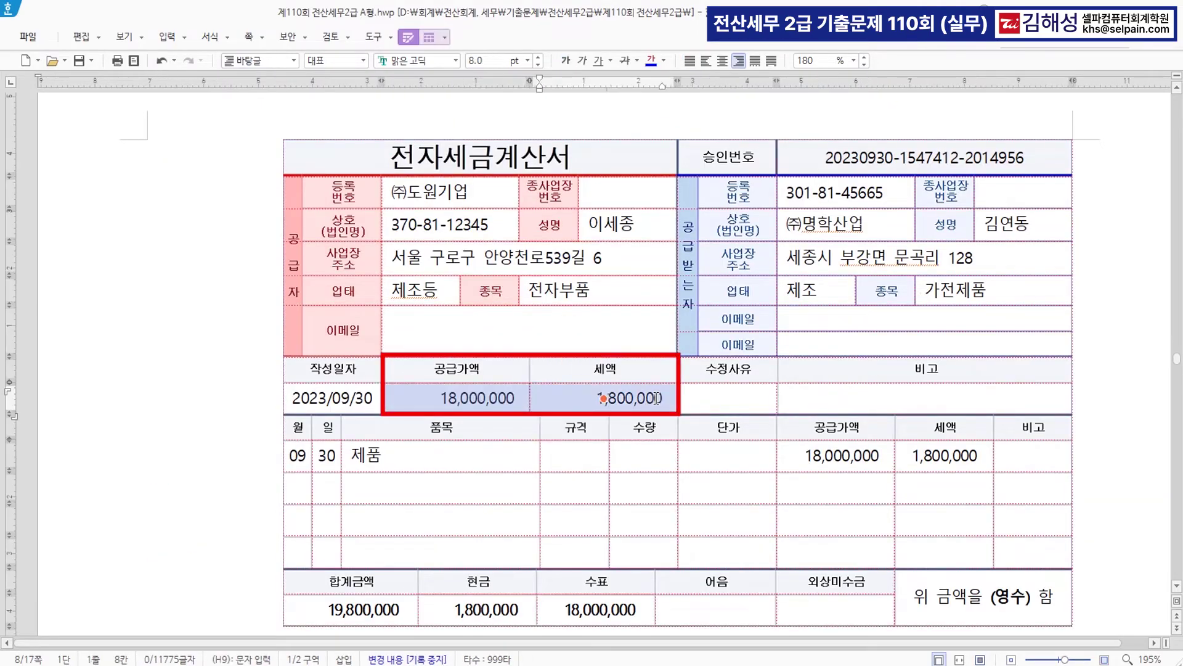
{"action": "left_click", "coordinate": [652, 59]}
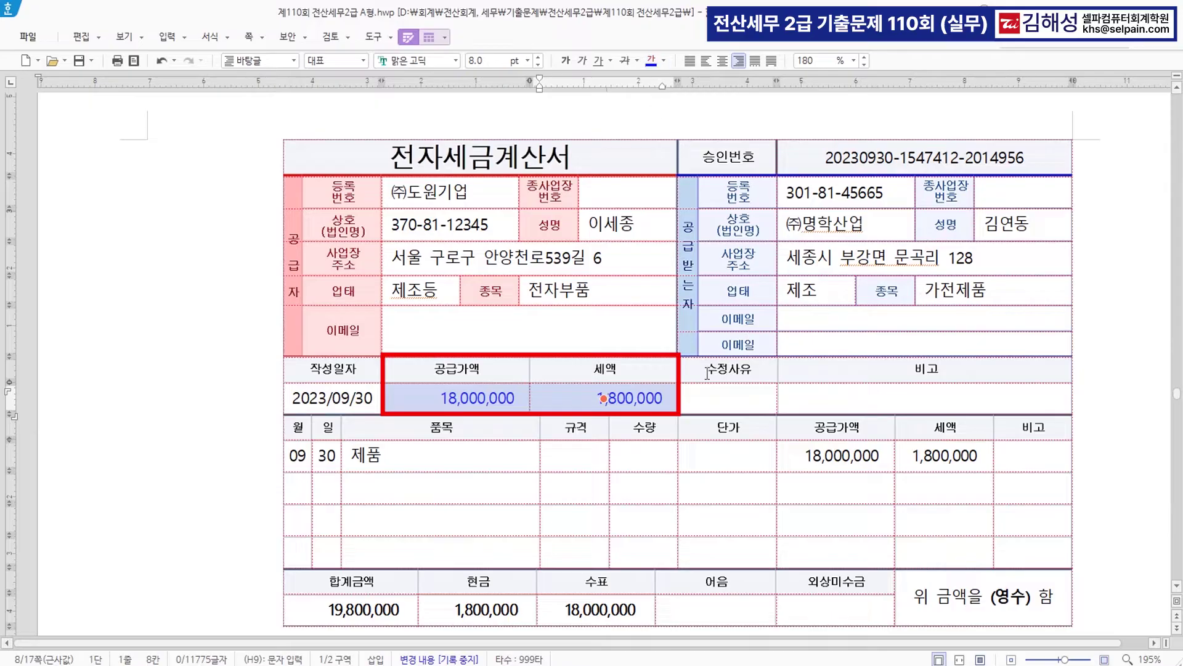
{"action": "left_click", "coordinate": [564, 59]}
{"action": "left_click", "coordinate": [447, 484]}
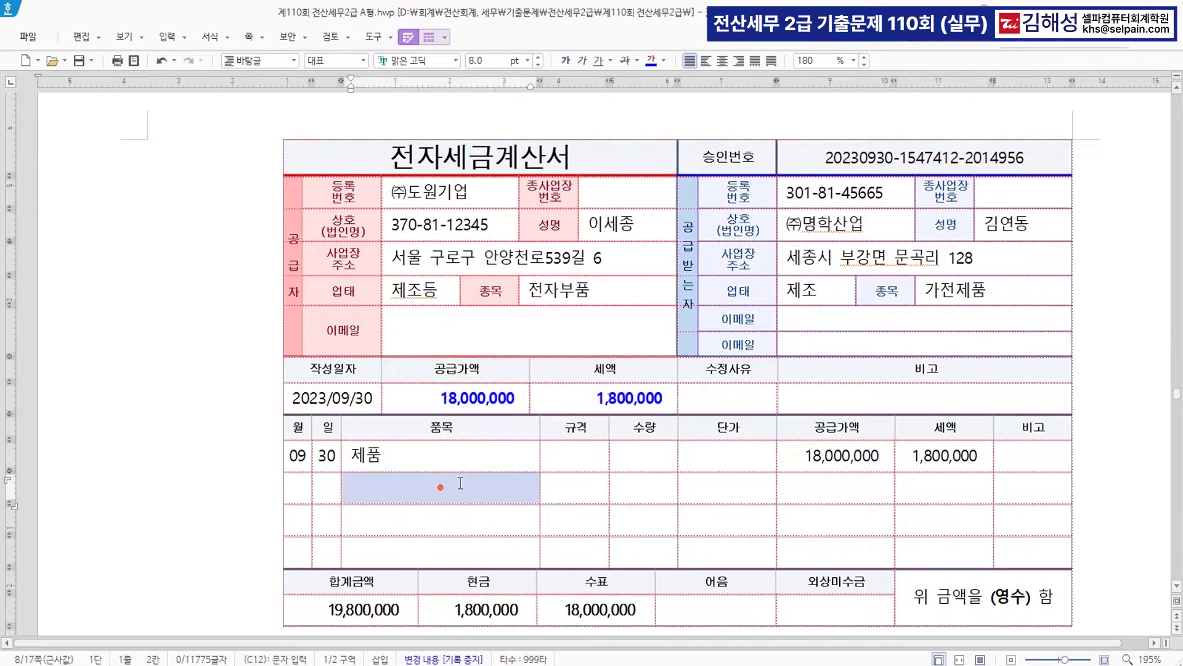
{"action": "left_click", "coordinate": [209, 289]}
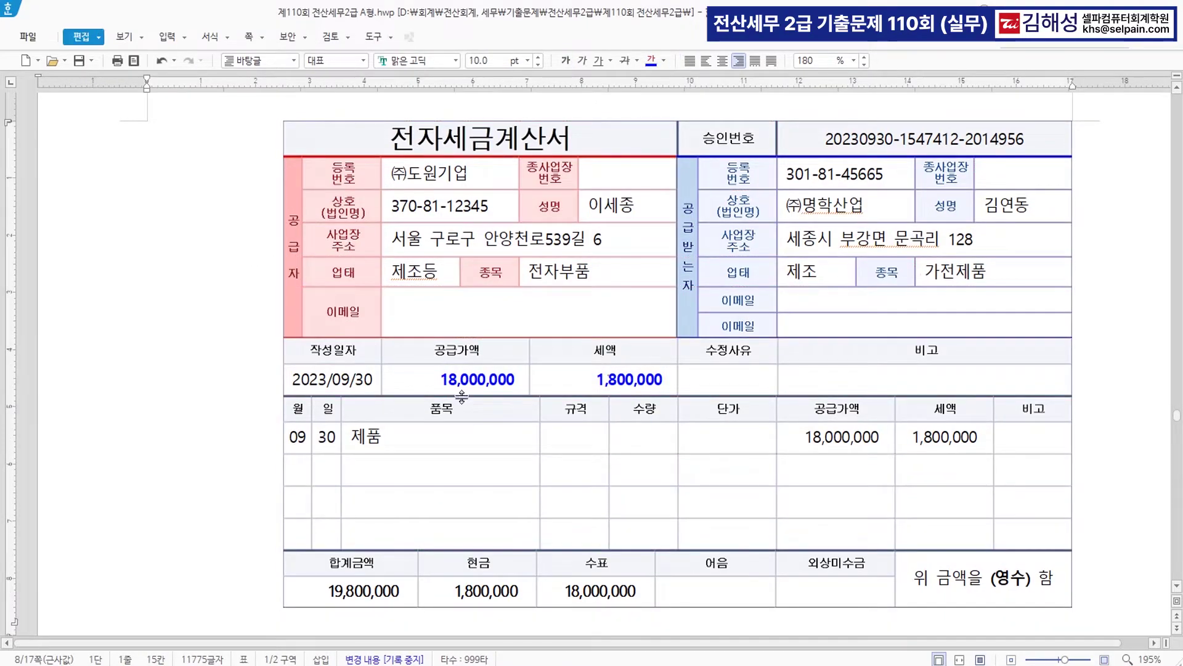
{"action": "key", "text": "alt+Tab"}
- Enter supply amount 18,000,000, customer (주)명학산업, electronic invoice 1 and mixed (3) journal
{"action": "type", "text": "18000000"}
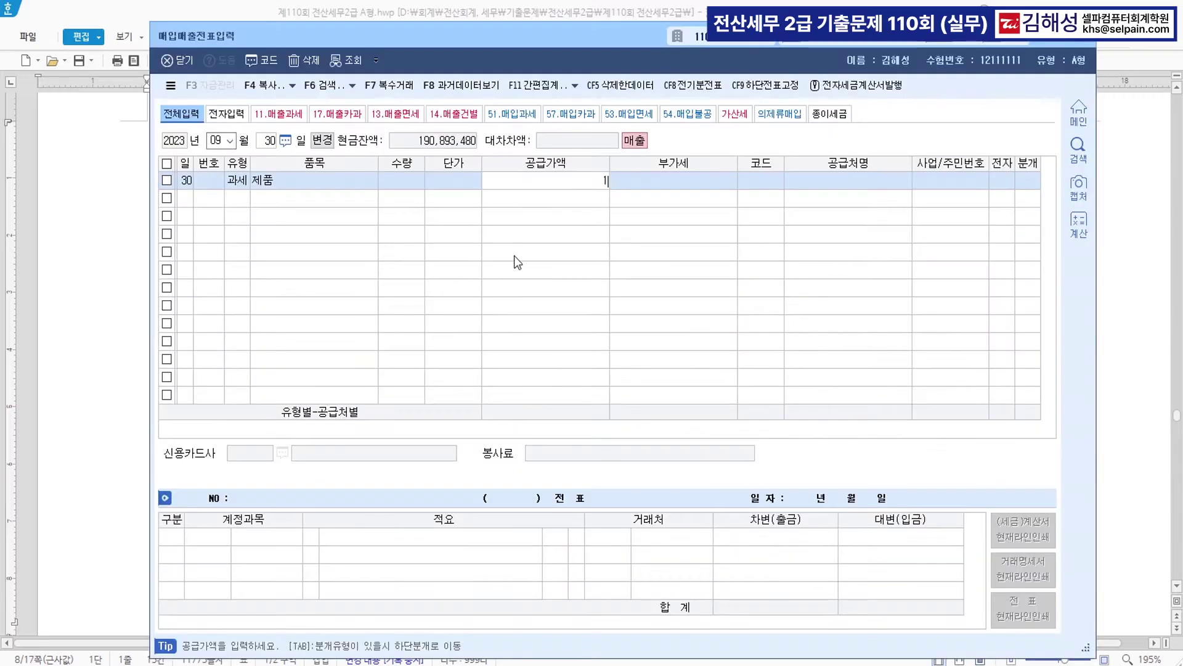
{"action": "key", "text": "Return"}
{"action": "key", "text": "Return"}
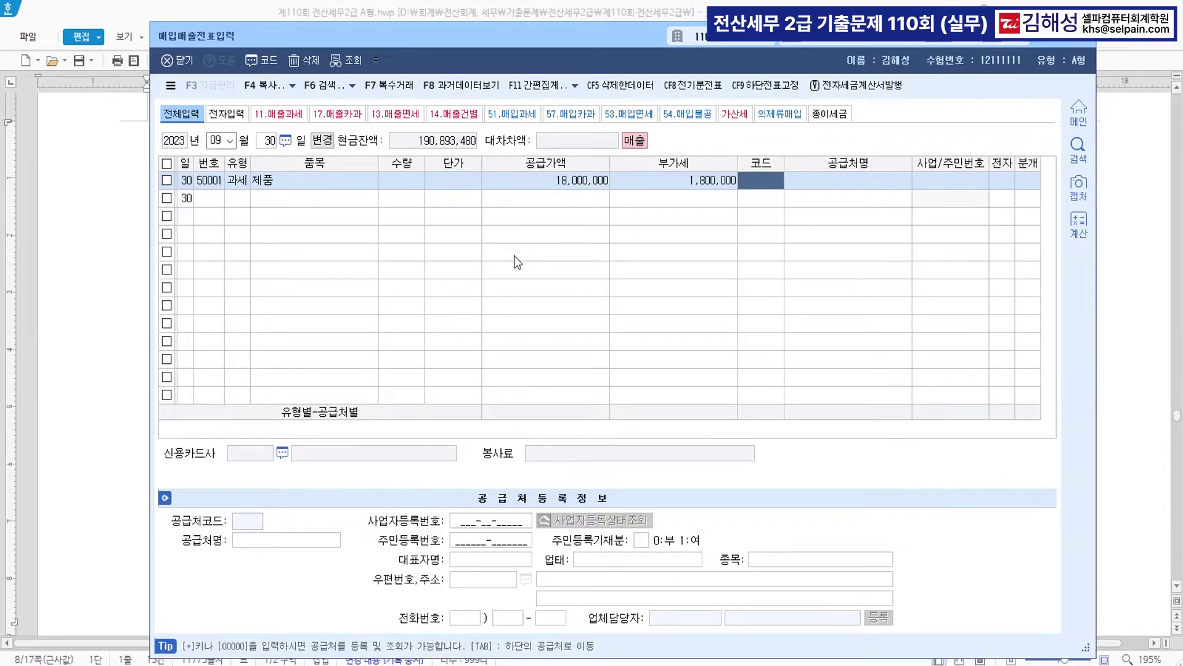
{"action": "type", "text": "명학"}
{"action": "key", "text": "Return"}
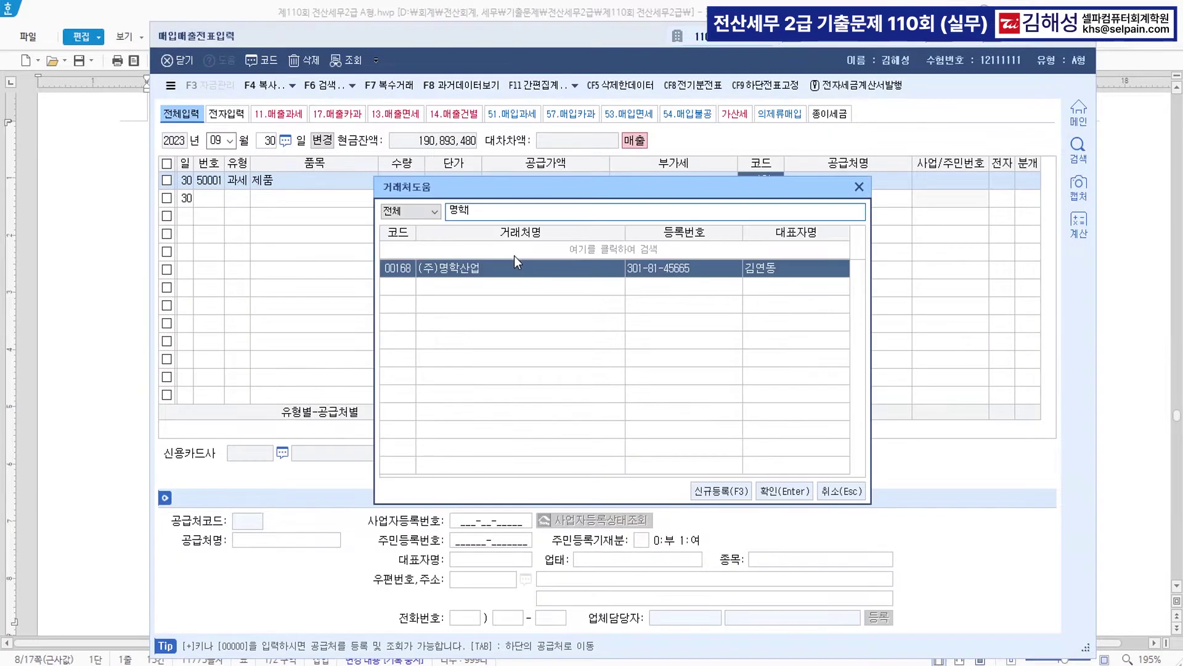
{"action": "key", "text": "Return"}
{"action": "key", "text": "Return"}
{"action": "type", "text": "1"}
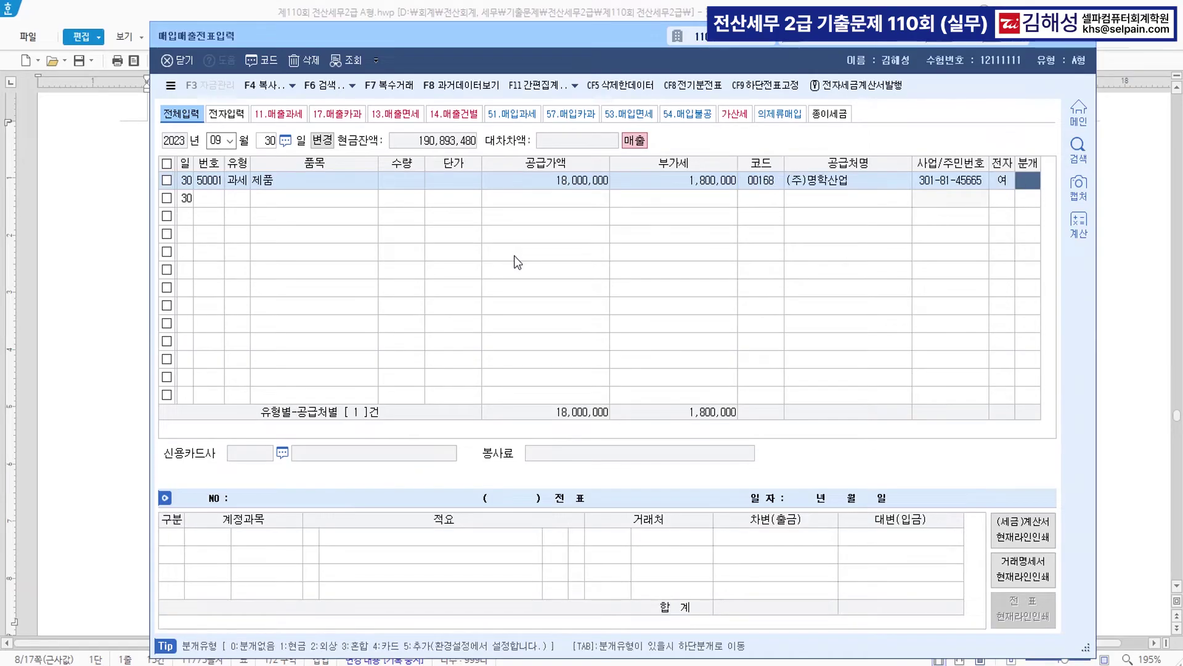
{"action": "type", "text": "3"}
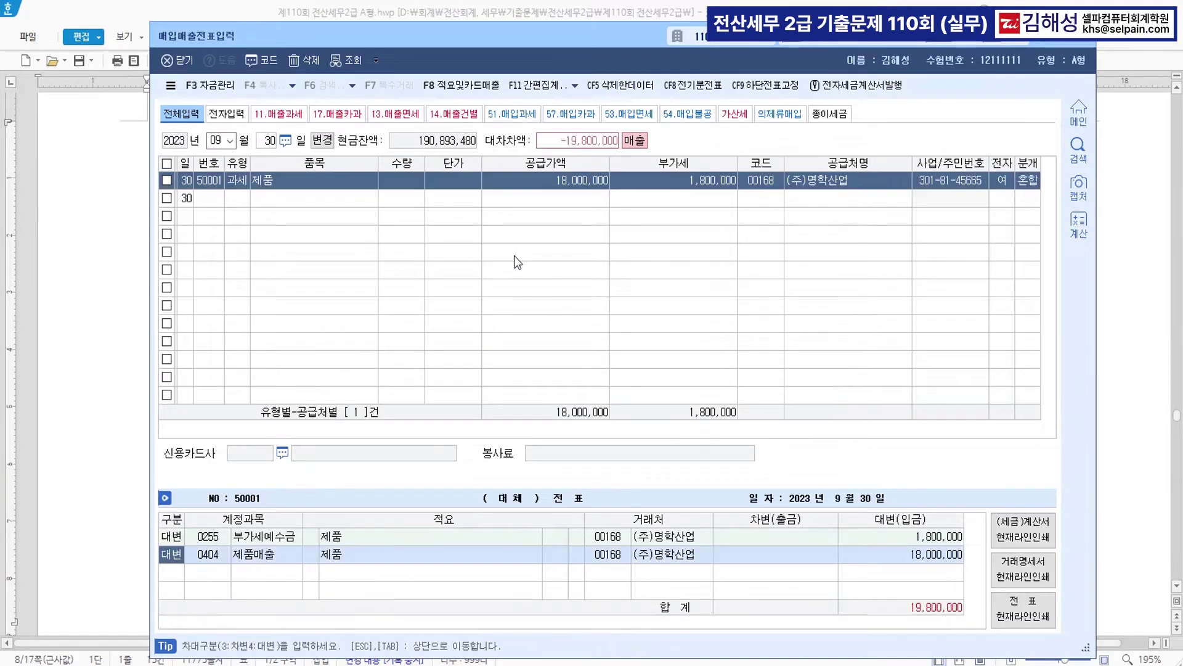
{"action": "key", "text": "Return"}
{"action": "key", "text": "Return"}
{"action": "key", "text": "Return"}
{"action": "key", "text": "Return"}
{"action": "key", "text": "Return"}
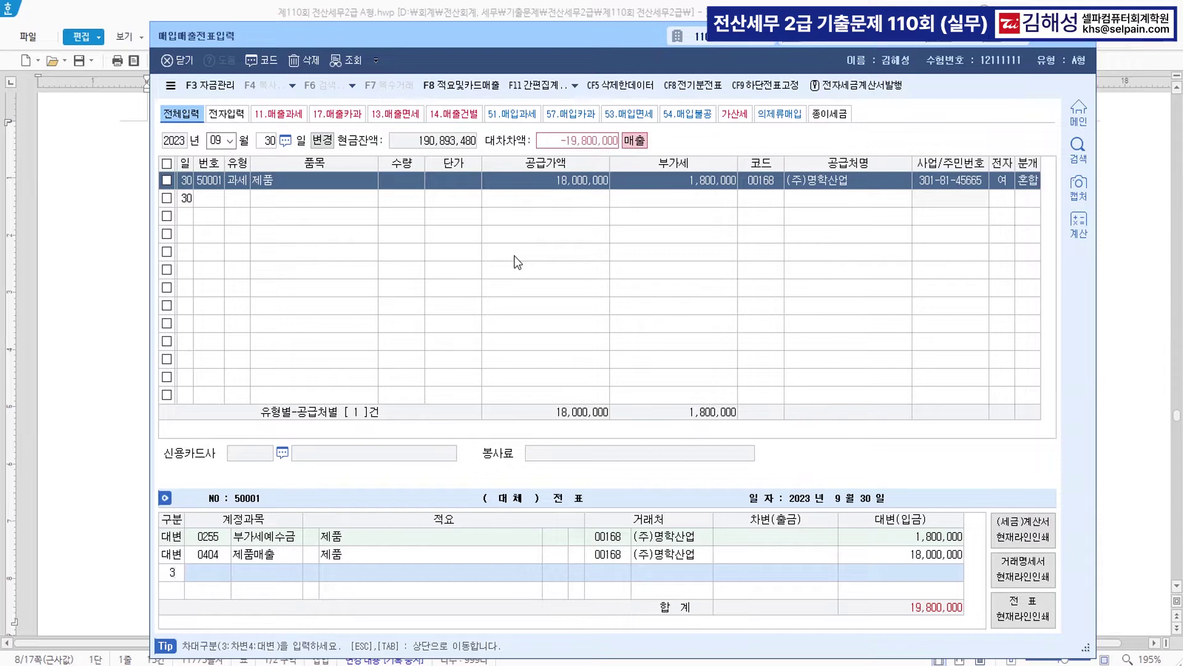
- Add debit lines 선수금 1,800,000 and 101 현금 18,000,000, then complete the voucher
{"action": "type", "text": "3선수금"}
{"action": "key", "text": "Return"}
{"action": "key", "text": "Return"}
{"action": "key", "text": "Return"}
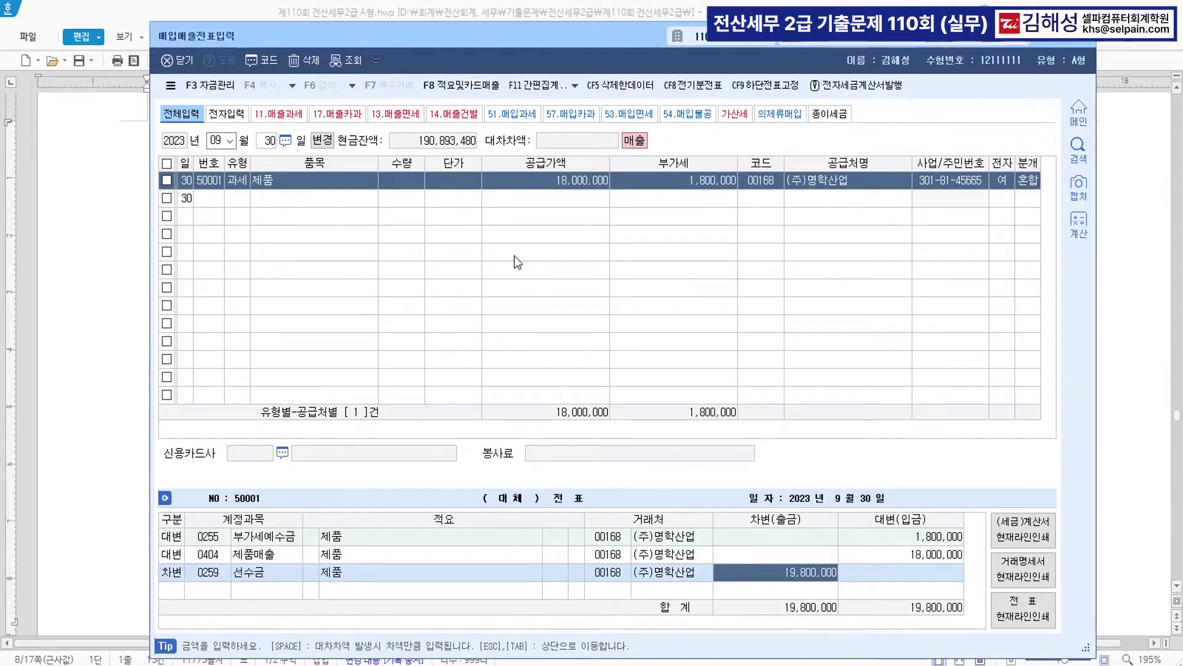
{"action": "type", "text": "1800000"}
{"action": "key", "text": "Return"}
{"action": "type", "text": "3"}
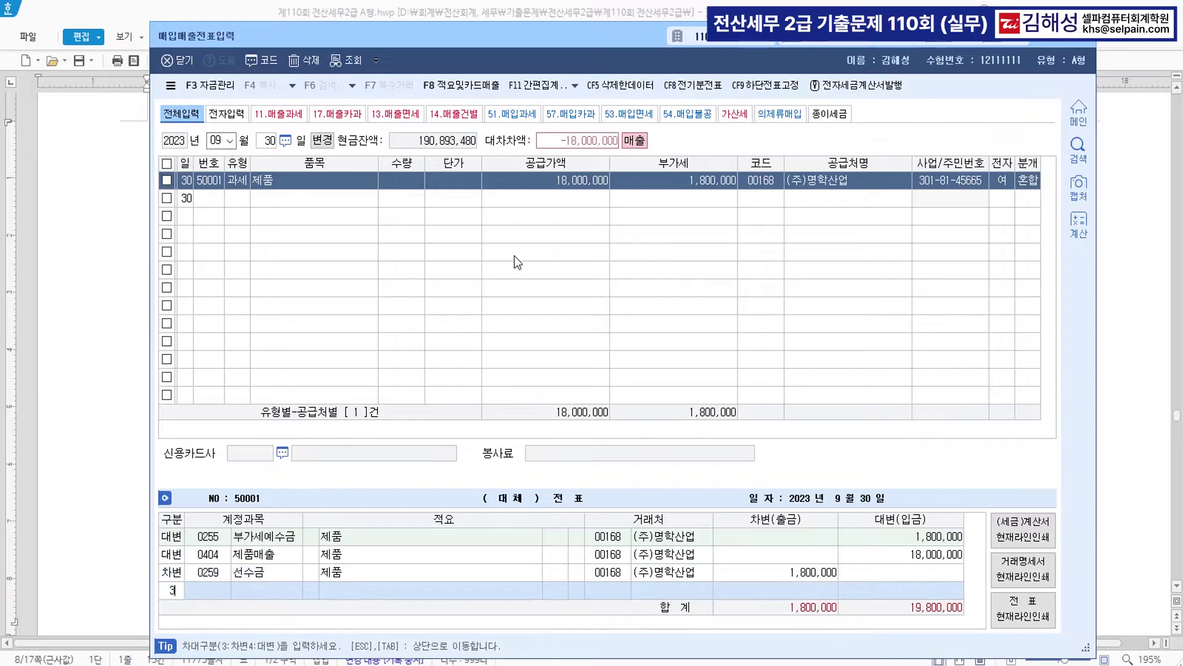
{"action": "key", "text": "Return"}
{"action": "type", "text": "101"}
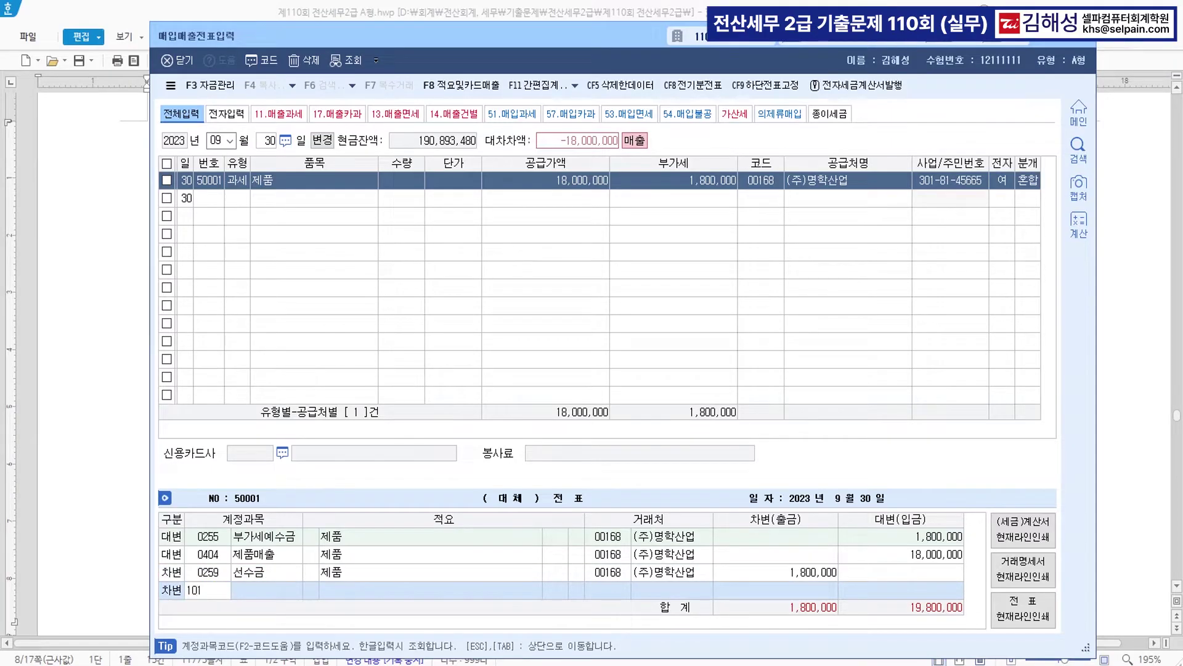
{"action": "key", "text": "Return"}
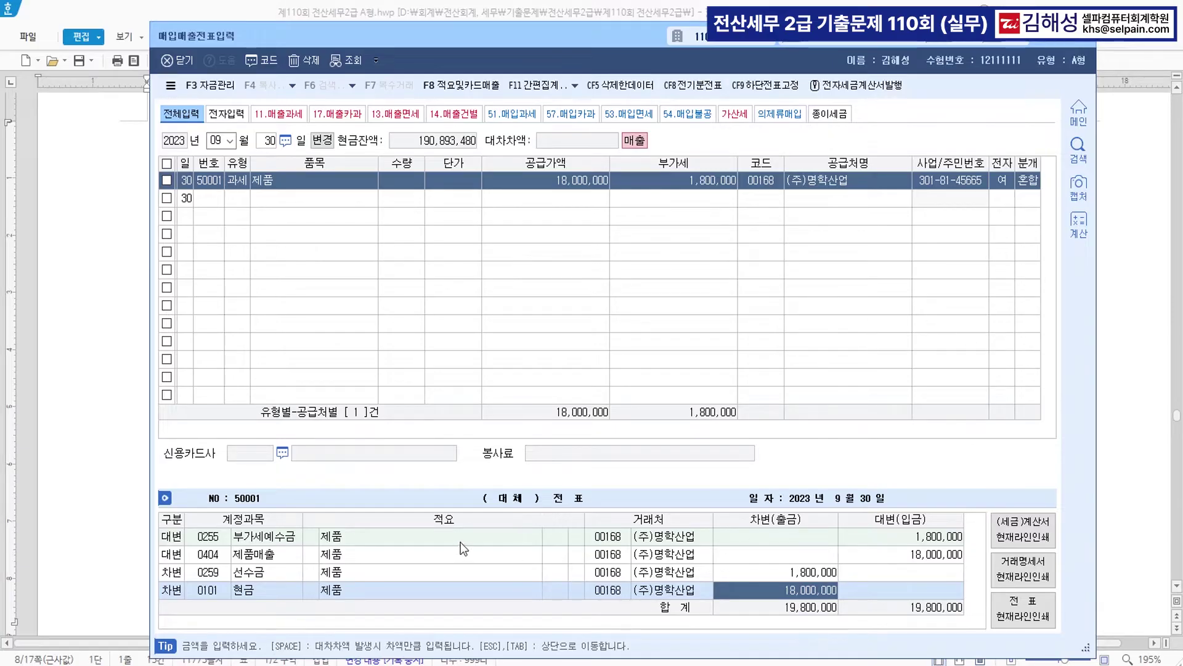
{"action": "key", "text": "Return"}
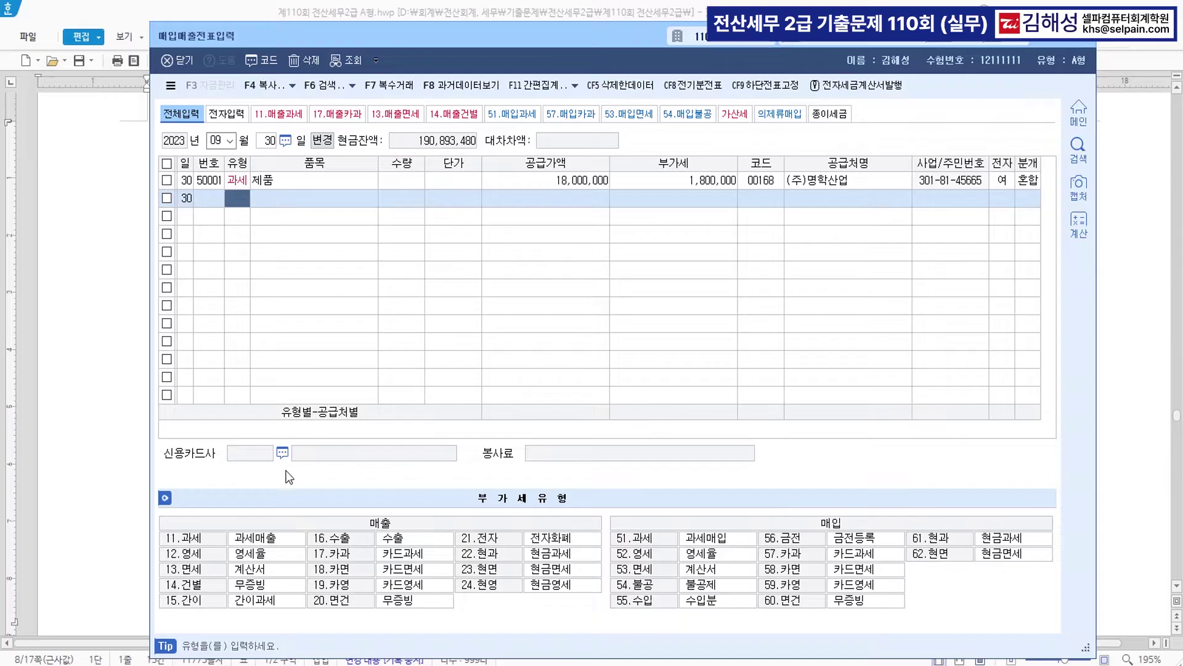
- Make 원재료(공급가액 6,000,000원)를 매입 and 영세율전자세금계산서를 발급 in question [5] blue
{"action": "left_click", "coordinate": [90, 411]}
{"action": "scroll", "coordinate": [93, 410], "scroll_direction": "down", "scroll_amount": 3}
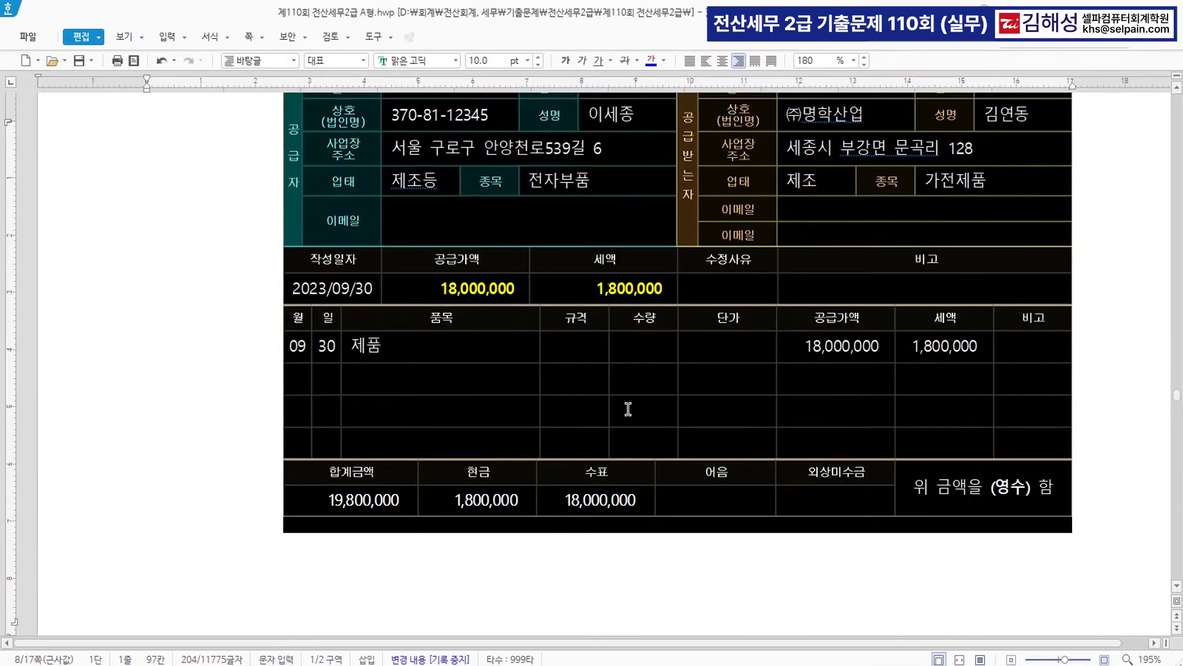
{"action": "left_click", "coordinate": [607, 540]}
{"action": "scroll", "coordinate": [610, 540], "scroll_direction": "down", "scroll_amount": 5}
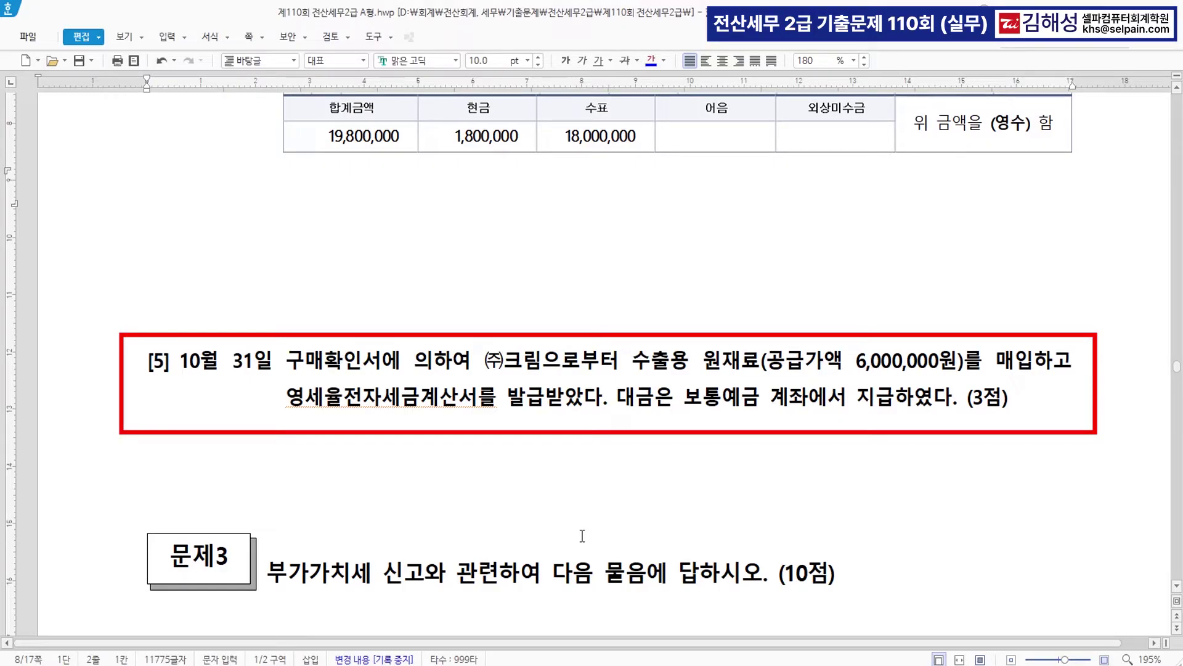
{"action": "left_click_drag", "start_coordinate": [287, 362], "coordinate": [382, 363]}
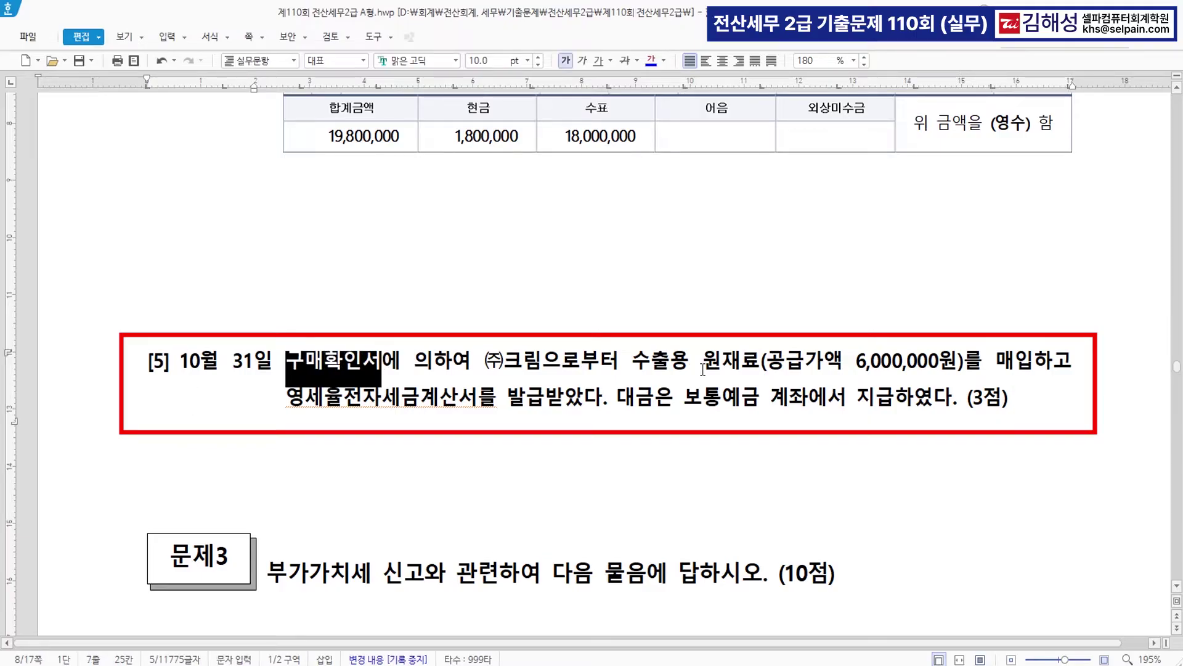
{"action": "left_click_drag", "start_coordinate": [704, 360], "coordinate": [1034, 361]}
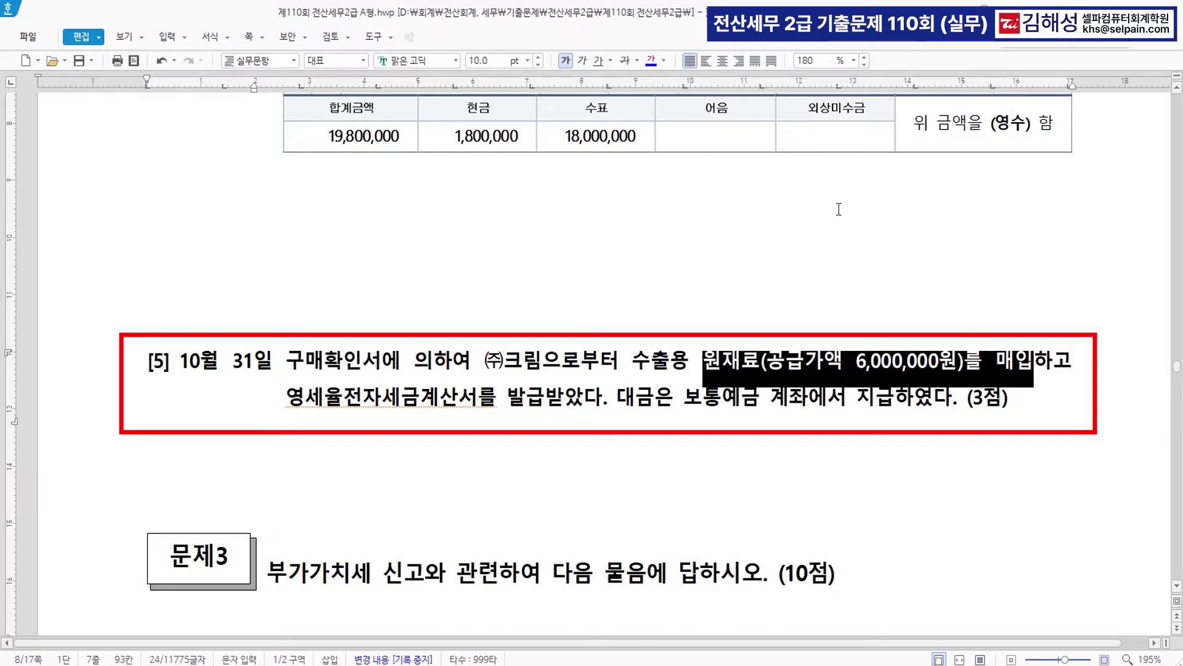
{"action": "left_click", "coordinate": [651, 60]}
{"action": "left_click_drag", "start_coordinate": [286, 399], "coordinate": [545, 407]}
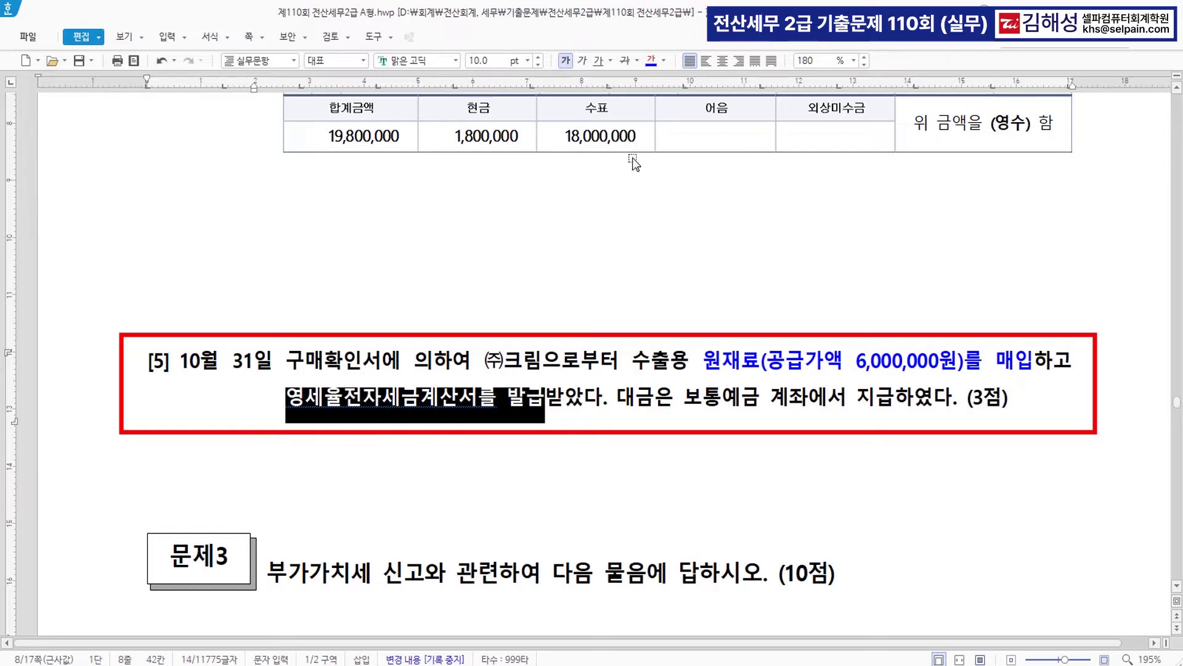
{"action": "left_click", "coordinate": [650, 61]}
{"action": "left_click", "coordinate": [596, 444]}
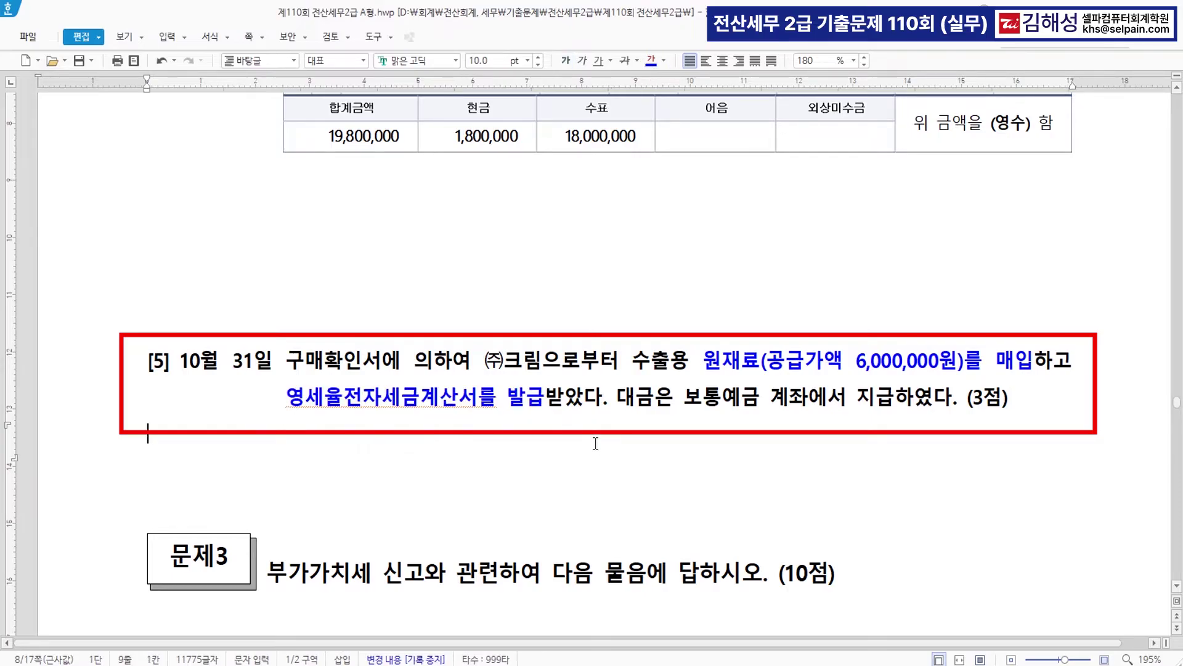
{"action": "scroll", "coordinate": [595, 442], "scroll_direction": "down", "scroll_amount": 3}
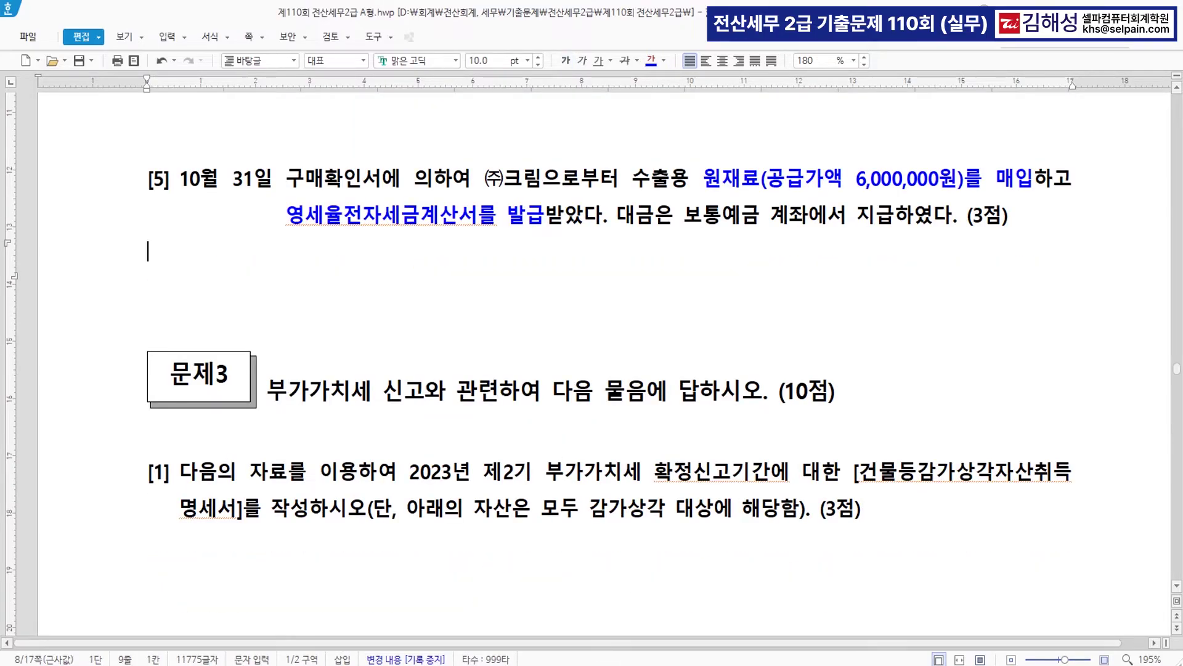
{"action": "left_click", "coordinate": [601, 664]}
{"action": "key", "text": "Escape"}
{"action": "key", "text": "Escape"}
- Start an October 31 type 52 영세 voucher for 원재료 with 6,000,000 supply amount
{"action": "type", "text": "1"}
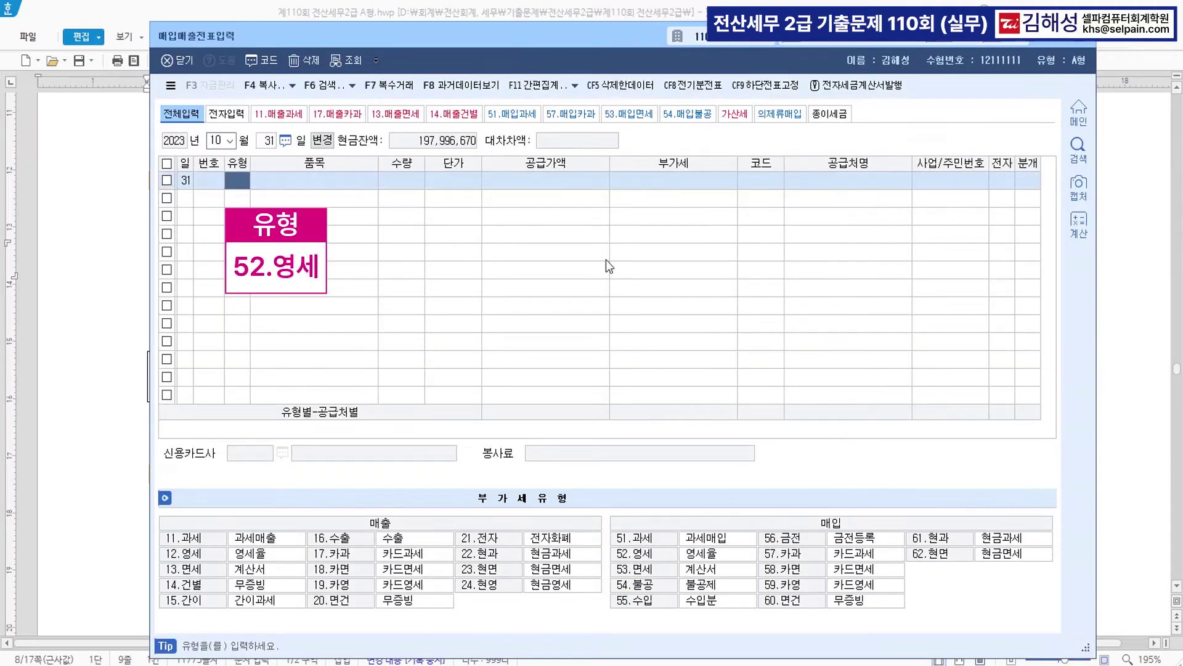
{"action": "type", "text": "03152"}
{"action": "key", "text": "Return"}
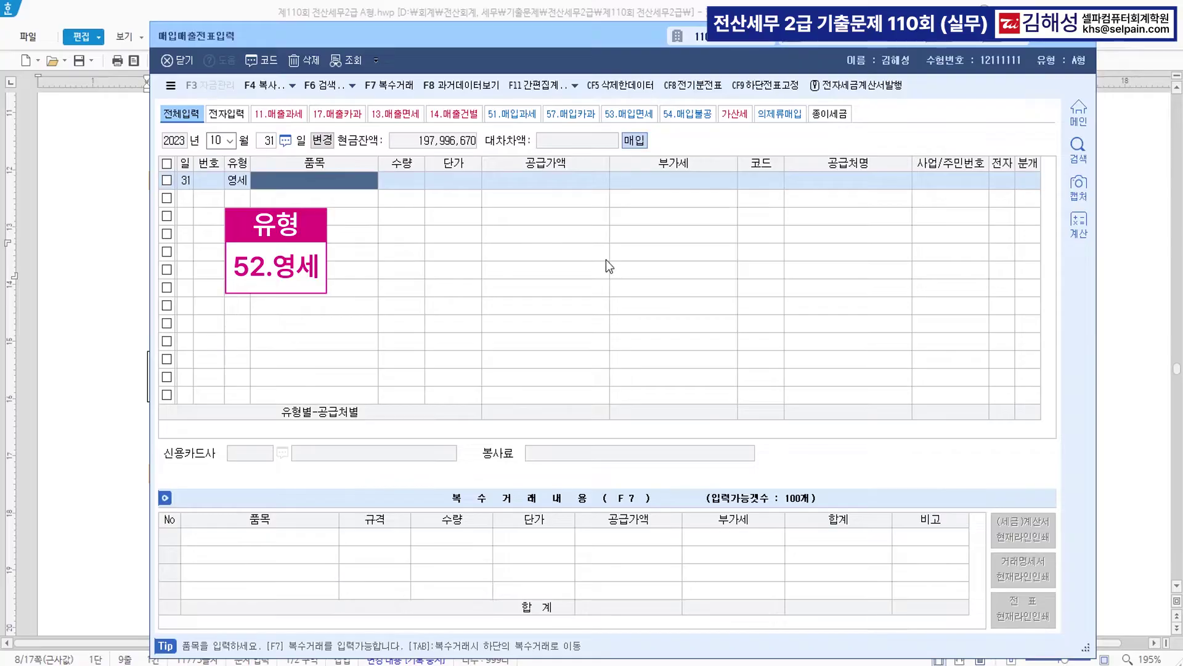
{"action": "type", "text": "원재료"}
{"action": "key", "text": "Return"}
{"action": "key", "text": "Return"}
{"action": "key", "text": "Return"}
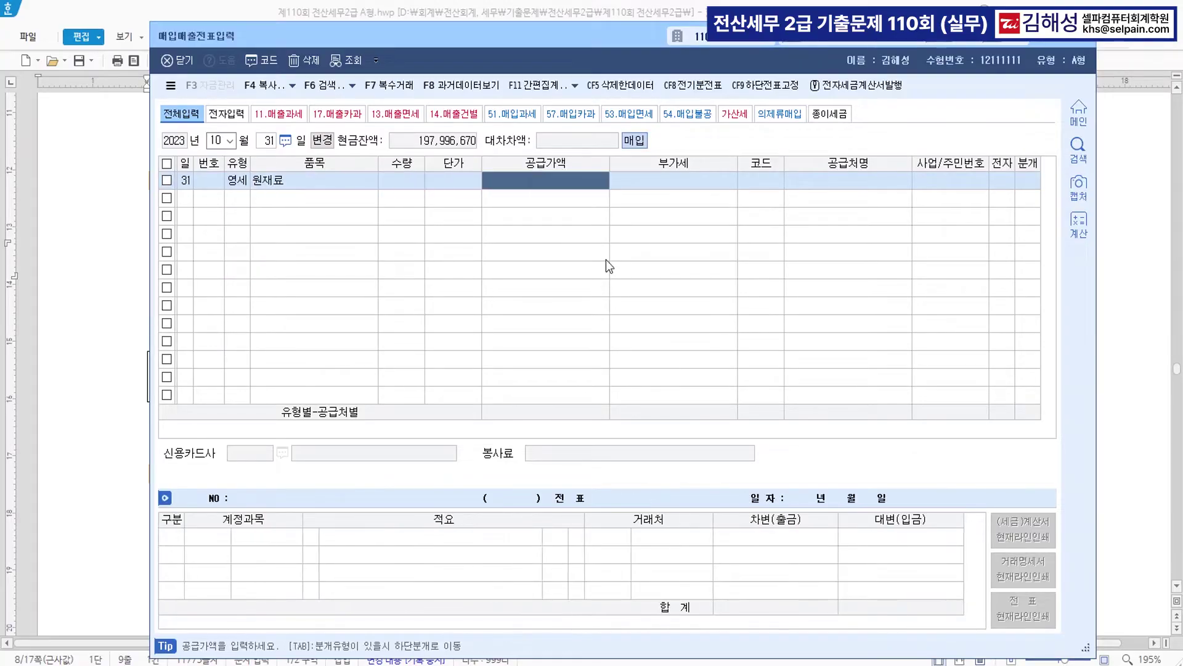
{"action": "type", "text": "6000000"}
{"action": "key", "text": "Return"}
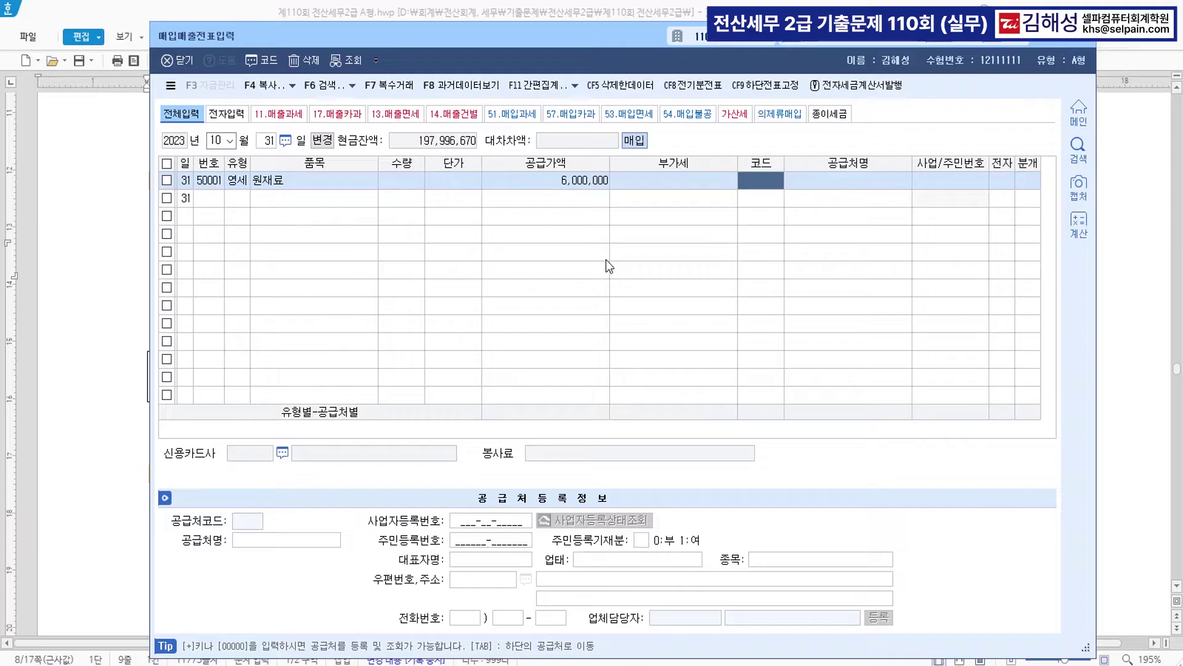
- Pick supplier (주)크림, electronic invoice, mixed journal, and credit 0103 보통예금 to finish
{"action": "type", "text": "킈"}
{"action": "type", "text": "림"}
{"action": "key", "text": "Return"}
{"action": "key", "text": "Return"}
{"action": "key", "text": "Return"}
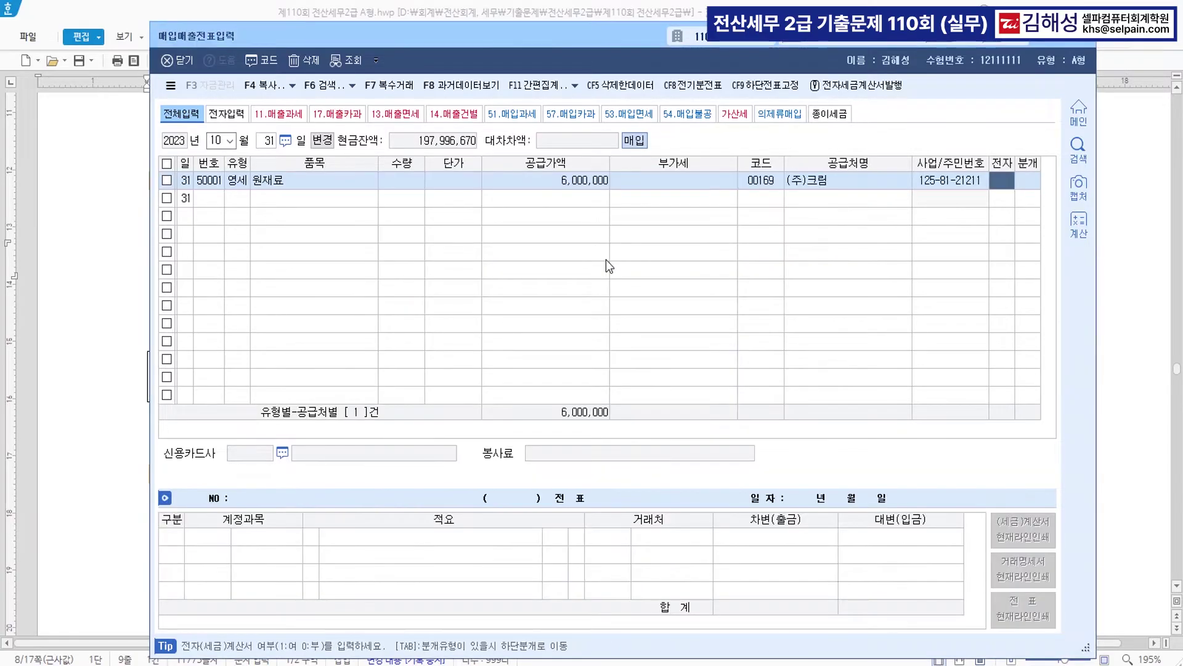
{"action": "type", "text": "1"}
{"action": "key", "text": "Return"}
{"action": "type", "text": "3"}
{"action": "key", "text": "Return"}
{"action": "key", "text": "Return"}
{"action": "key", "text": "Return"}
{"action": "key", "text": "Return"}
{"action": "key", "text": "Return"}
{"action": "key", "text": "Return"}
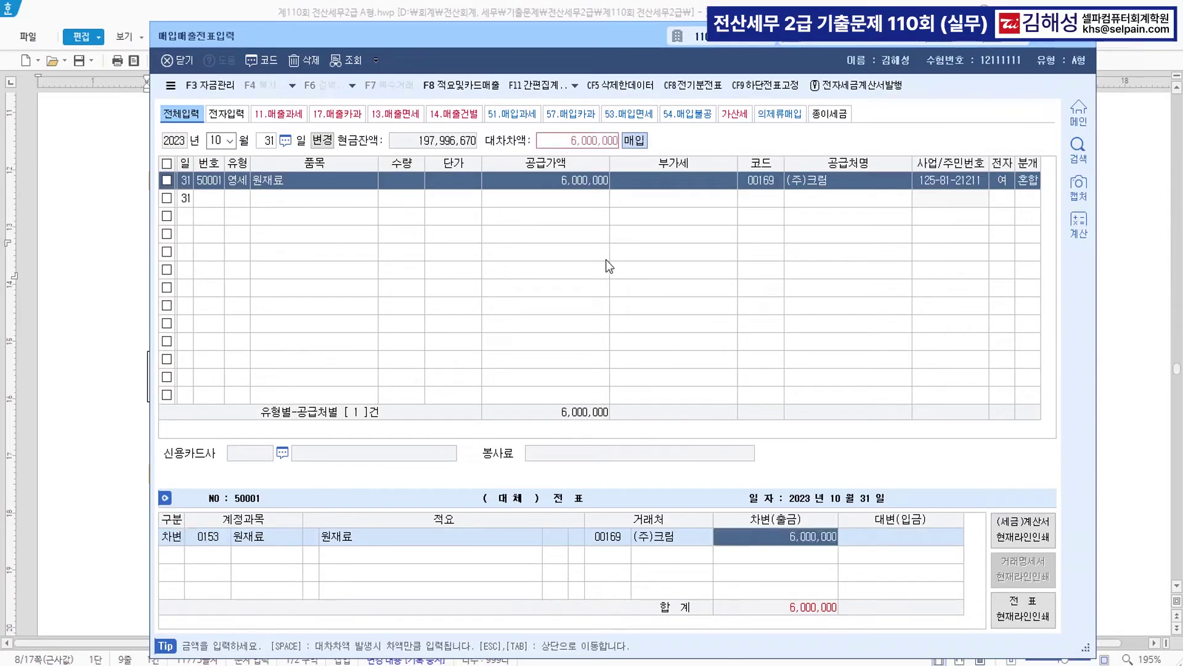
{"action": "type", "text": "4"}
{"action": "key", "text": "Return"}
{"action": "type", "text": "103"}
{"action": "key", "text": "Return"}
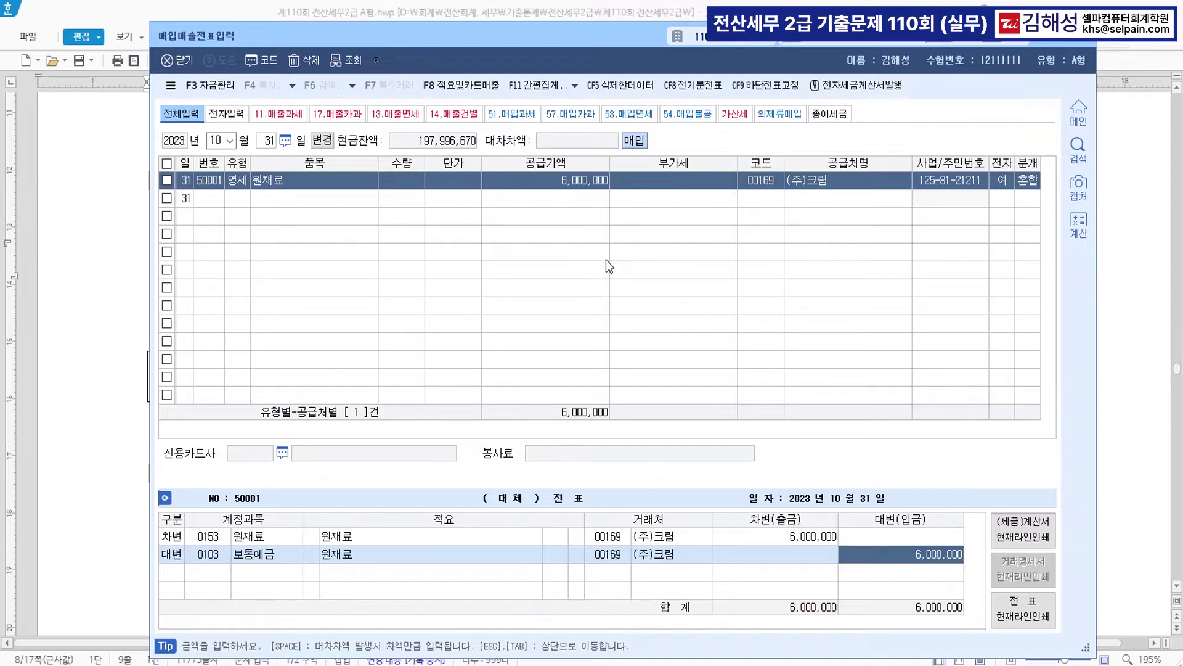
{"action": "key", "text": "Return"}
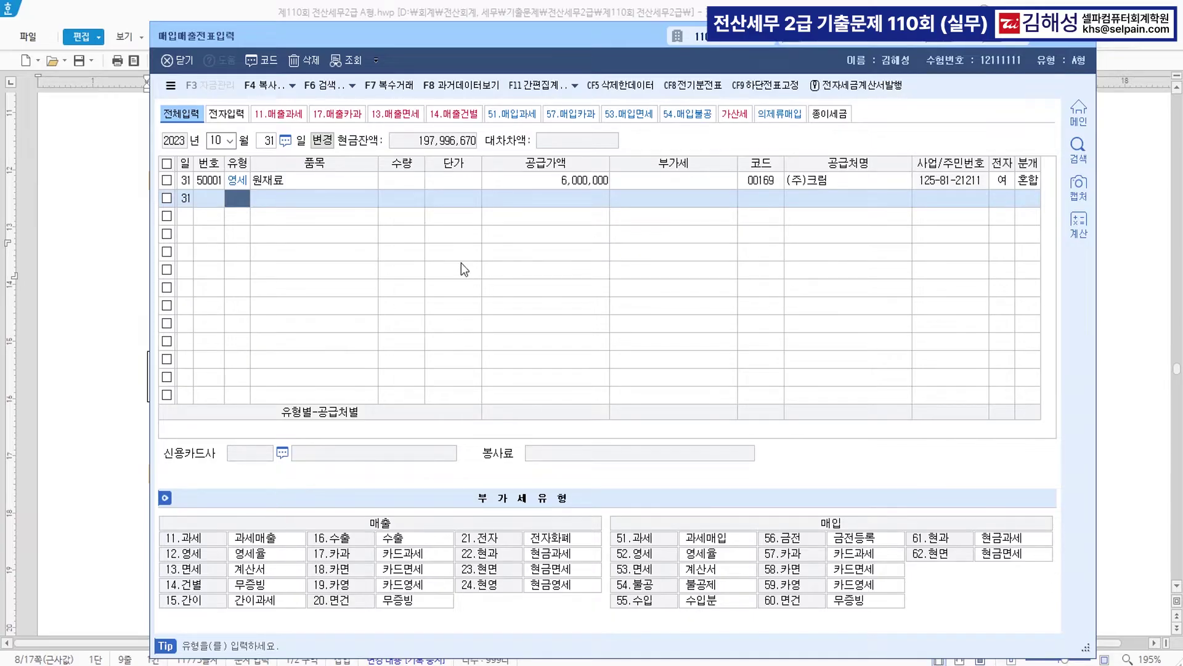
{"action": "key", "text": "alt+Tab"}
- Make '건물등감가상각자산취득명세서' blue in 문제3 [1] and scroll down to its asset acquisition table
{"action": "scroll", "coordinate": [638, 363], "scroll_direction": "down", "scroll_amount": 3}
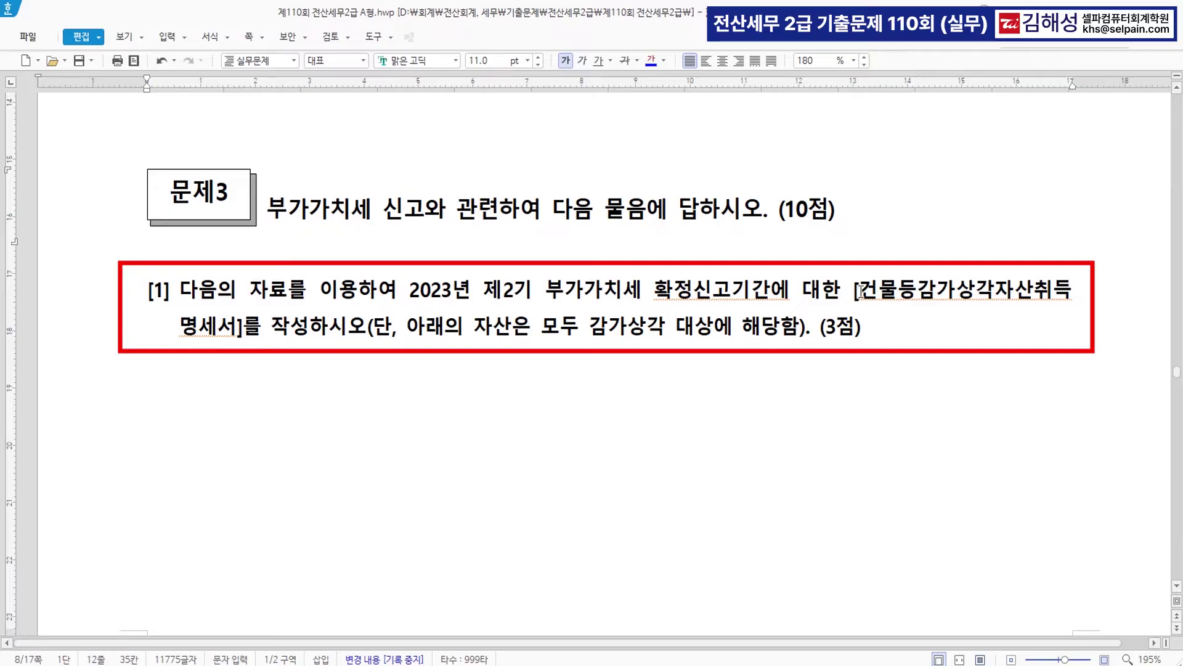
{"action": "left_click_drag", "start_coordinate": [864, 290], "coordinate": [238, 348]}
{"action": "left_click", "coordinate": [654, 57]}
{"action": "left_click", "coordinate": [647, 338]}
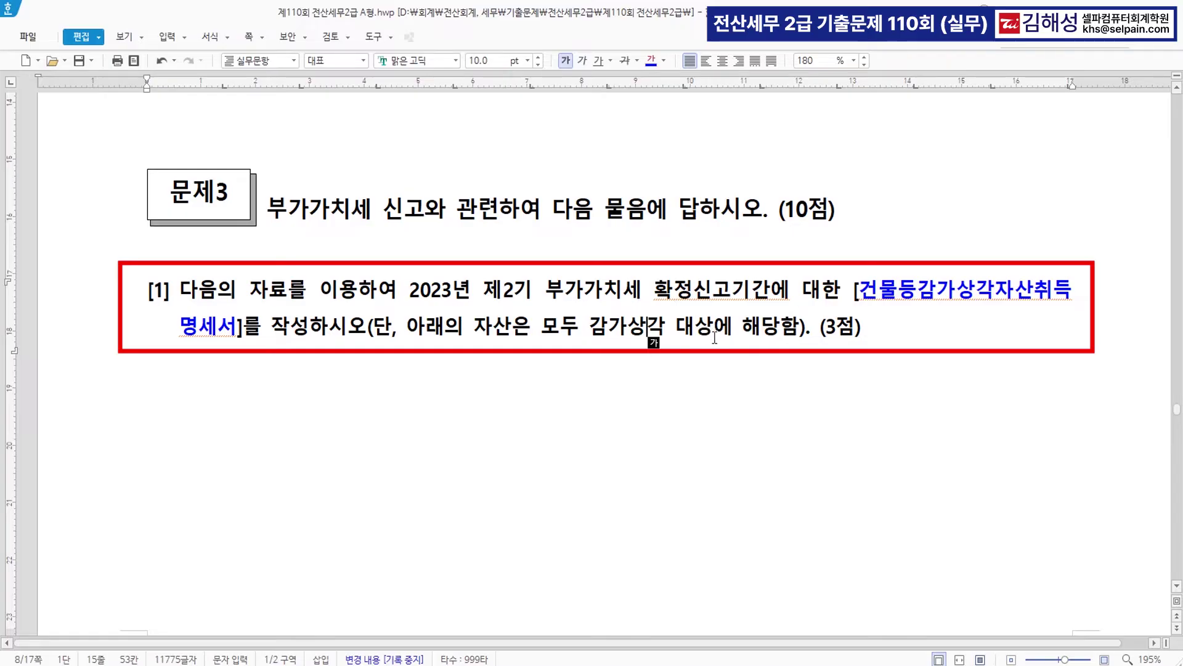
{"action": "scroll", "coordinate": [715, 338], "scroll_direction": "down", "scroll_amount": 15}
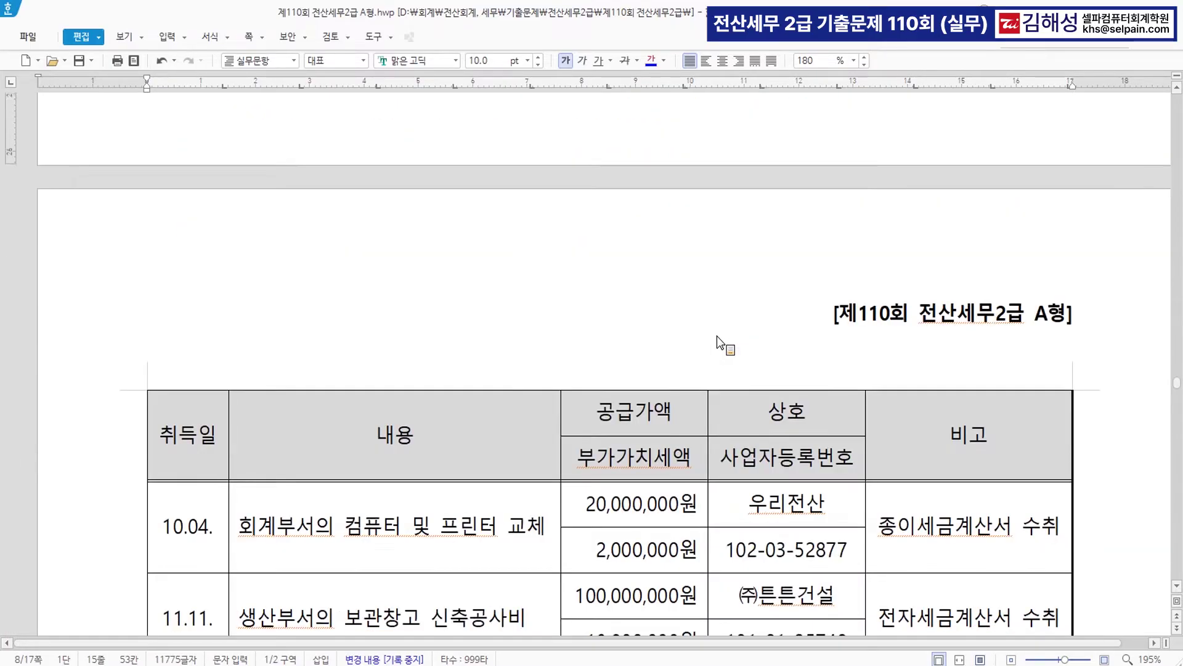
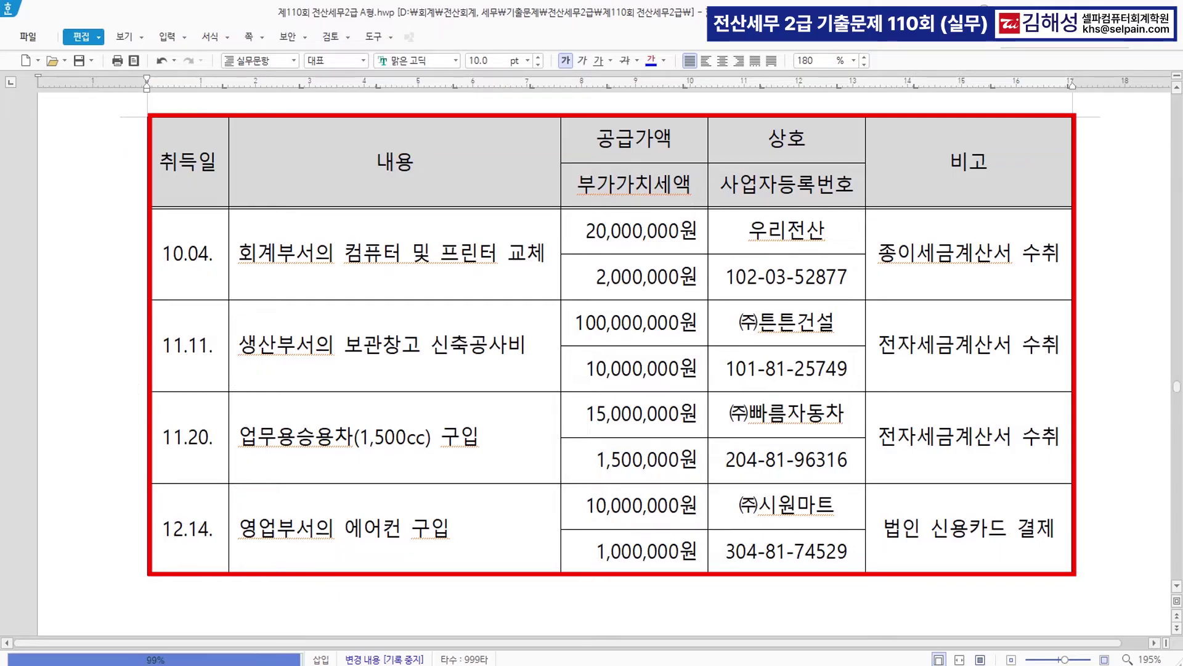
- Search KcLep's menus for ㄱㅁㄷ to reach 건물등감가상각자산취득명세서
{"action": "key", "text": "alt+Tab"}
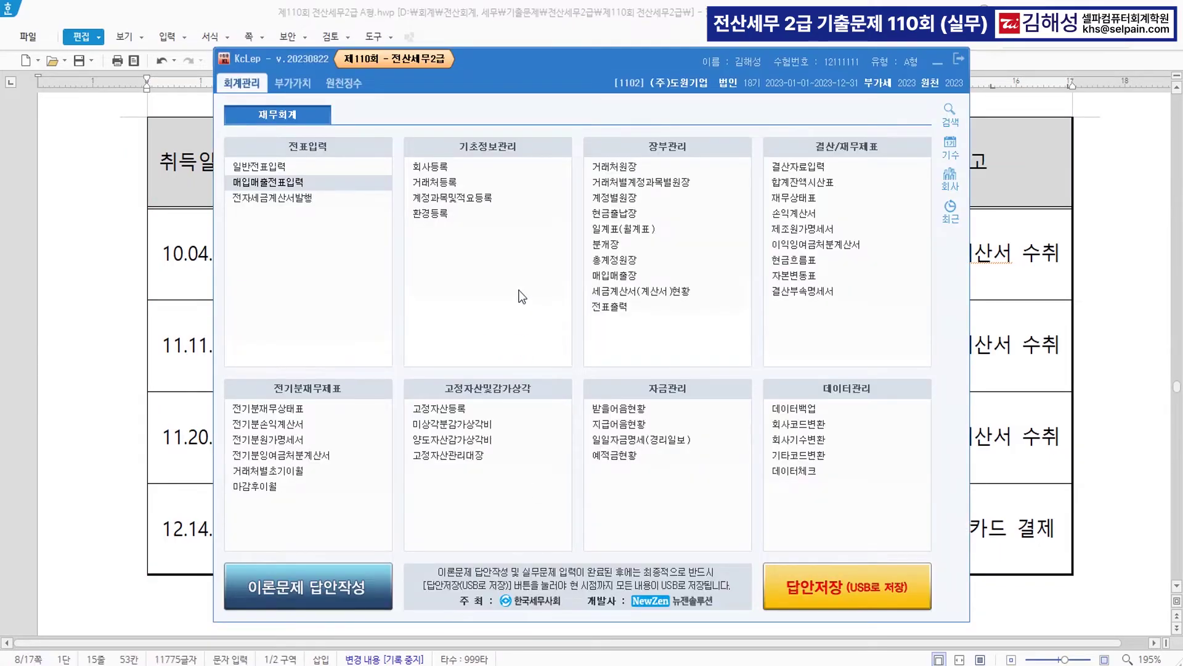
{"action": "key", "text": "ctrl+f"}
{"action": "type", "text": "ㄱㅁ"}
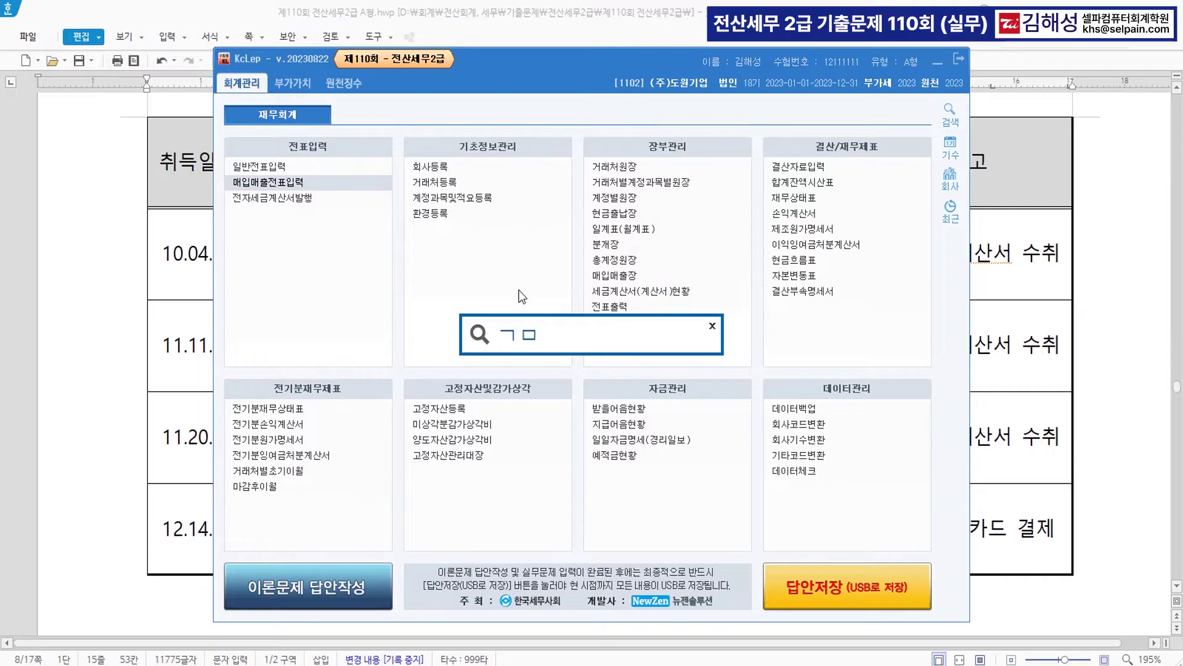
{"action": "type", "text": "ㄷ"}
{"action": "key", "text": "Return"}
{"action": "key", "text": "Return"}
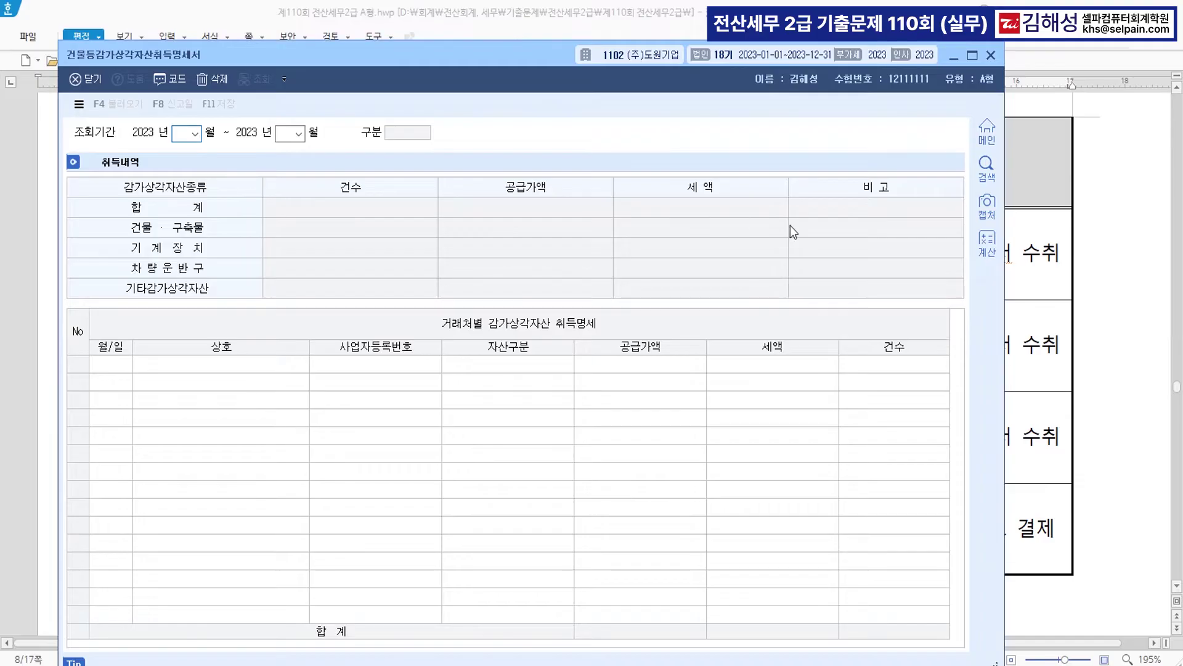
- Set the period to October–December and enter row 1: 10-04, 우리전산, 4 기타, 20,000,000
{"action": "type", "text": "2"}
{"action": "key", "text": "Return"}
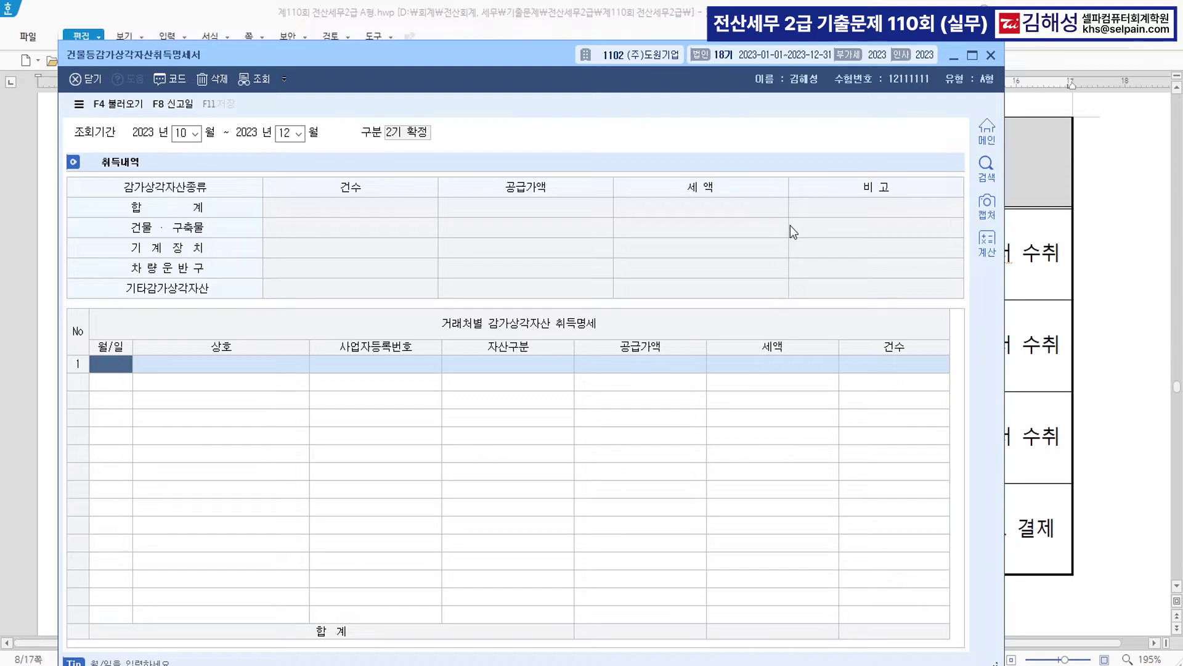
{"action": "type", "text": "10-0"}
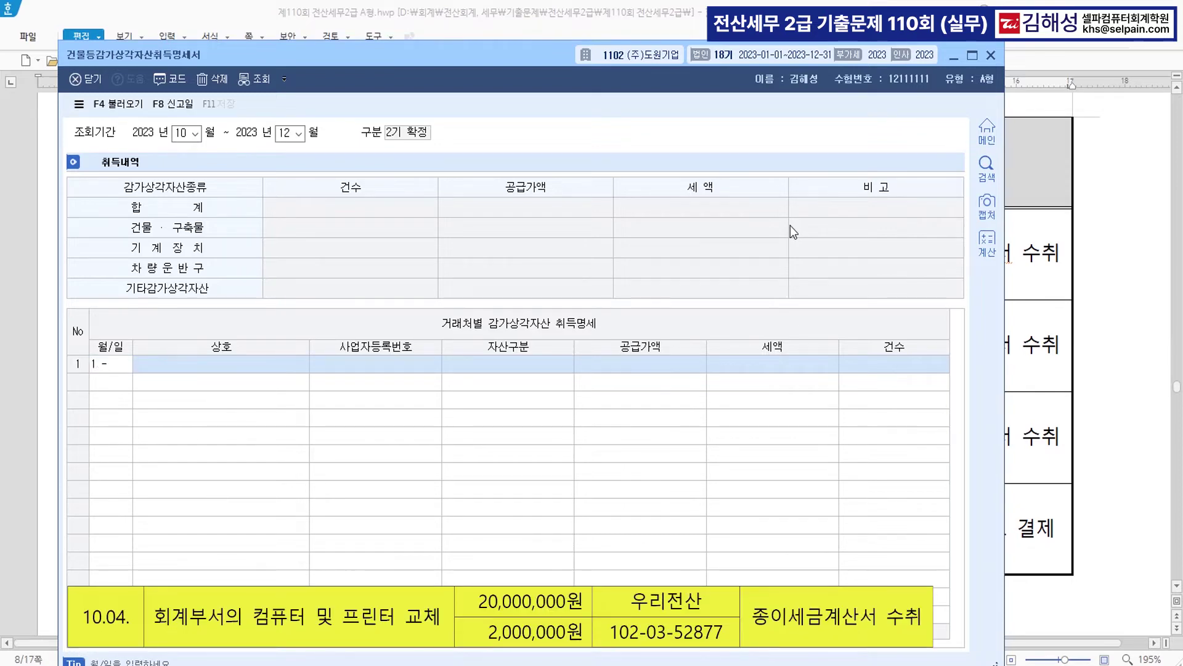
{"action": "type", "text": "4"}
{"action": "key", "text": "Return"}
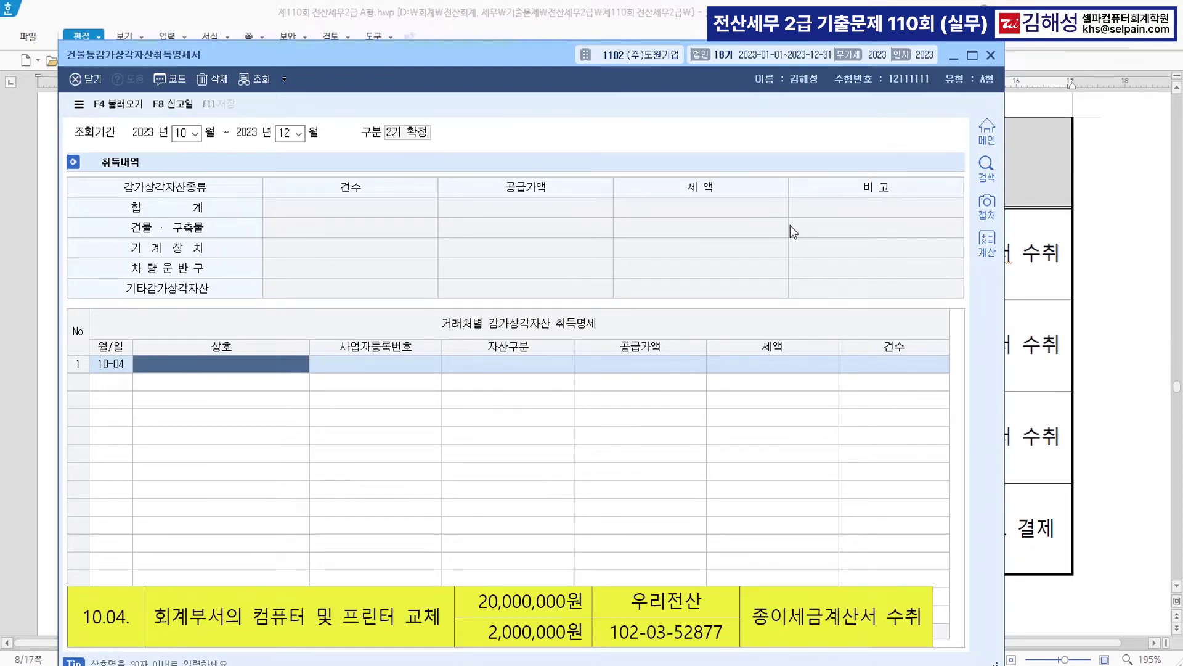
{"action": "key", "text": "F2"}
{"action": "type", "text": "우리"}
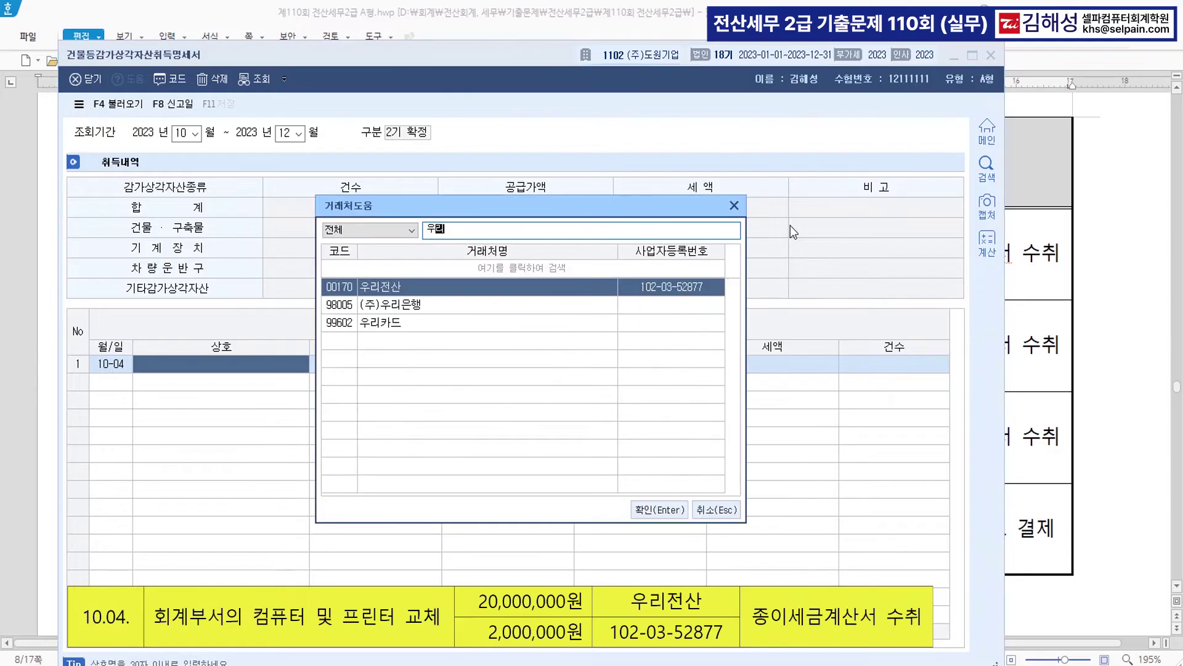
{"action": "key", "text": "Return"}
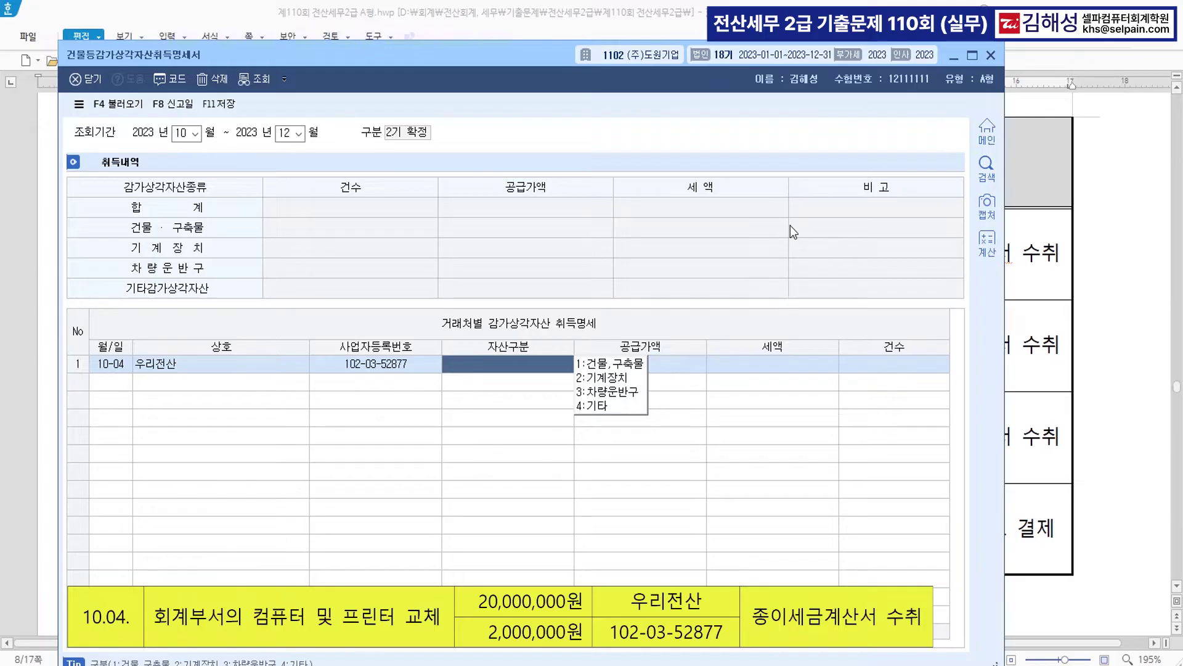
{"action": "type", "text": "4"}
{"action": "key", "text": "Return"}
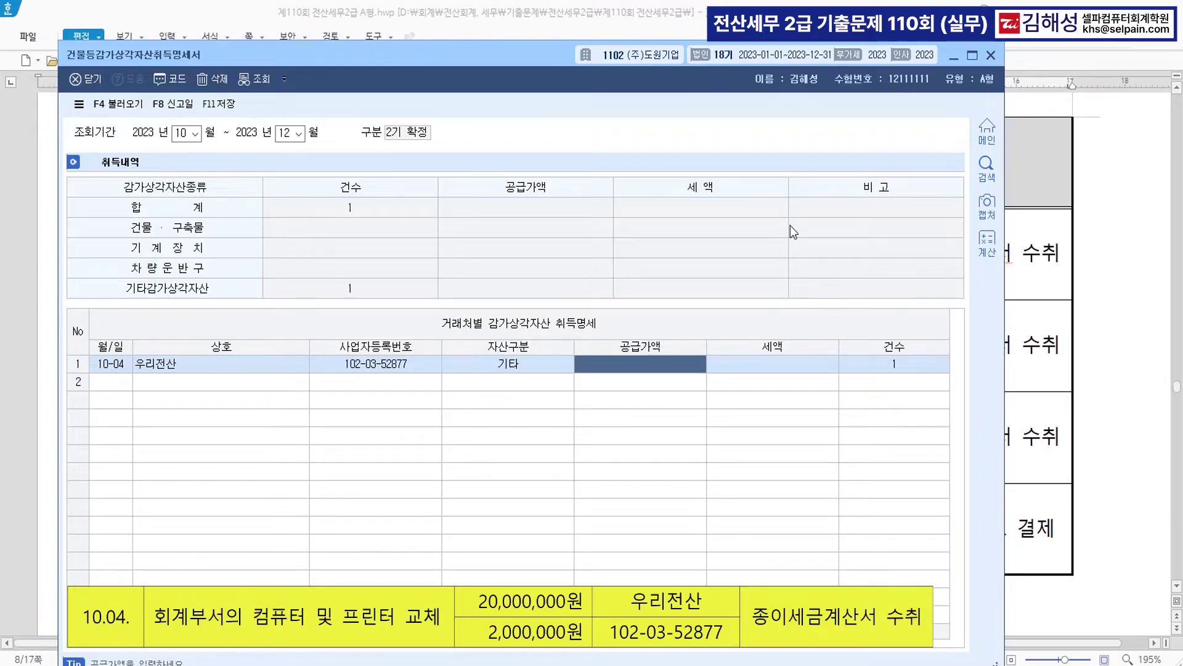
{"action": "type", "text": "20000000"}
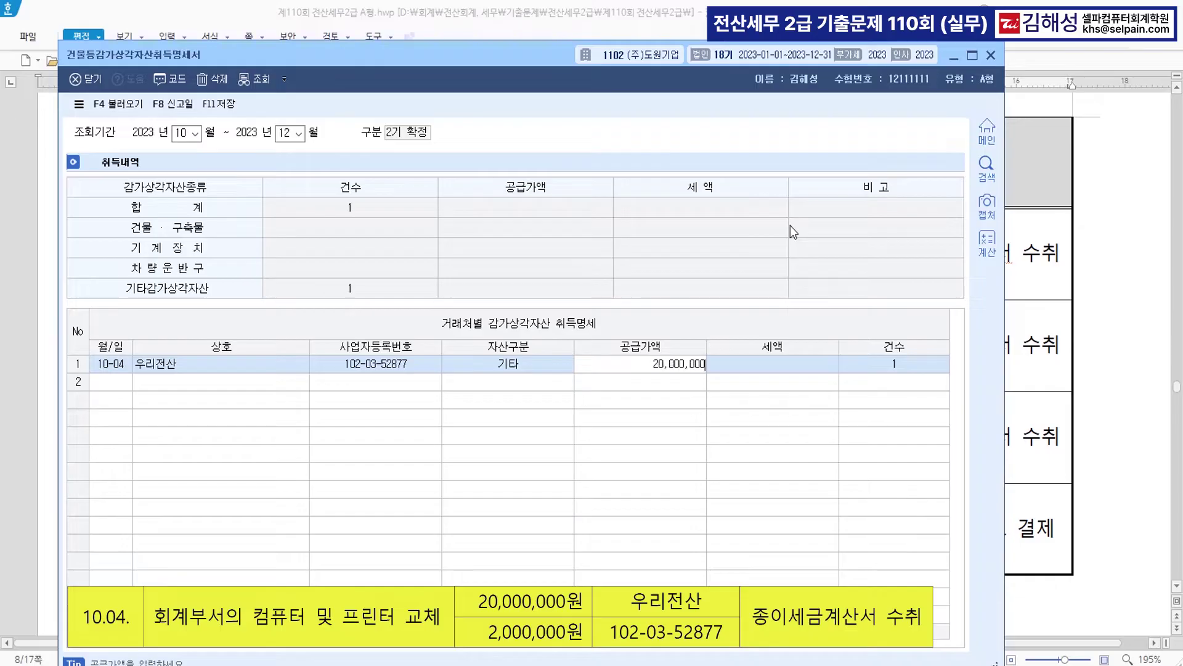
{"action": "key", "text": "Return"}
{"action": "key", "text": "Return"}
- Enter row 2: 11-11, (주)튼튼건설, 1 건물,구축물, 100,000,000
{"action": "key", "text": "Return"}
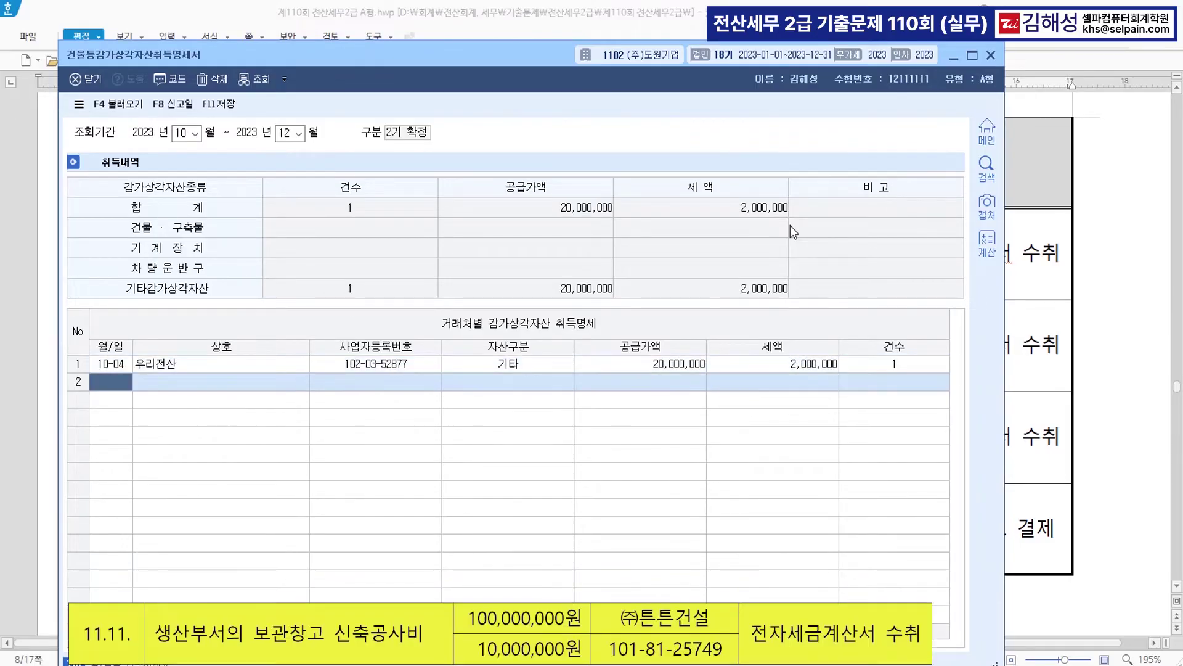
{"action": "type", "text": "11-11"}
{"action": "key", "text": "Return"}
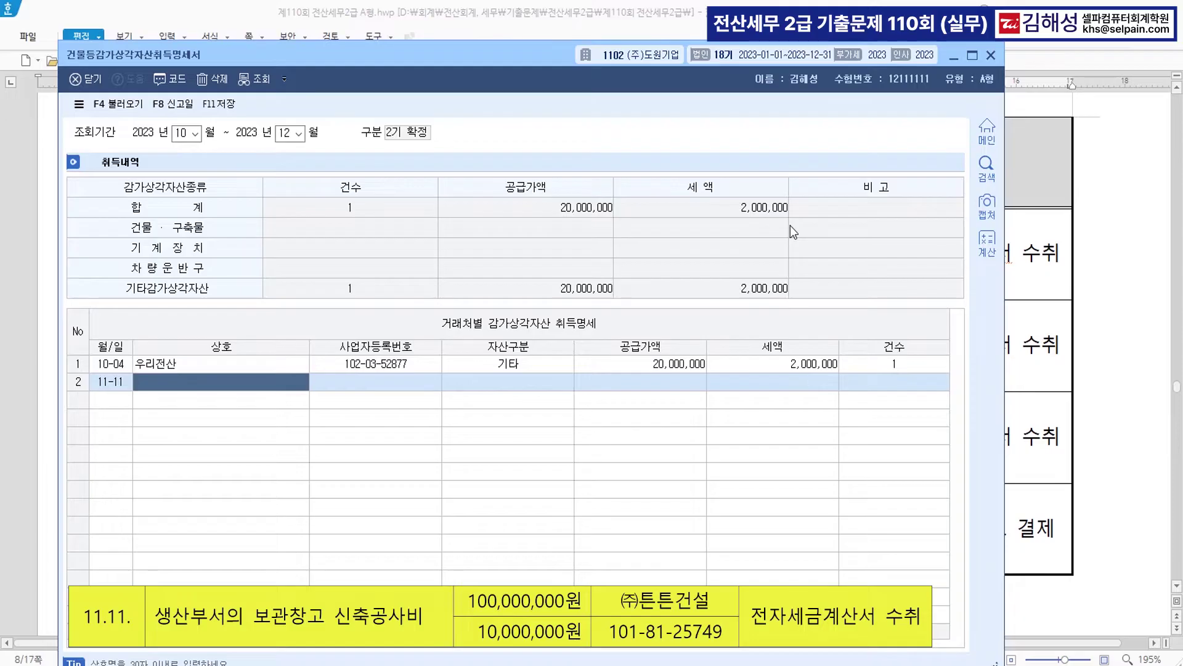
{"action": "key", "text": "F2"}
{"action": "type", "text": "튼"}
{"action": "key", "text": "Return"}
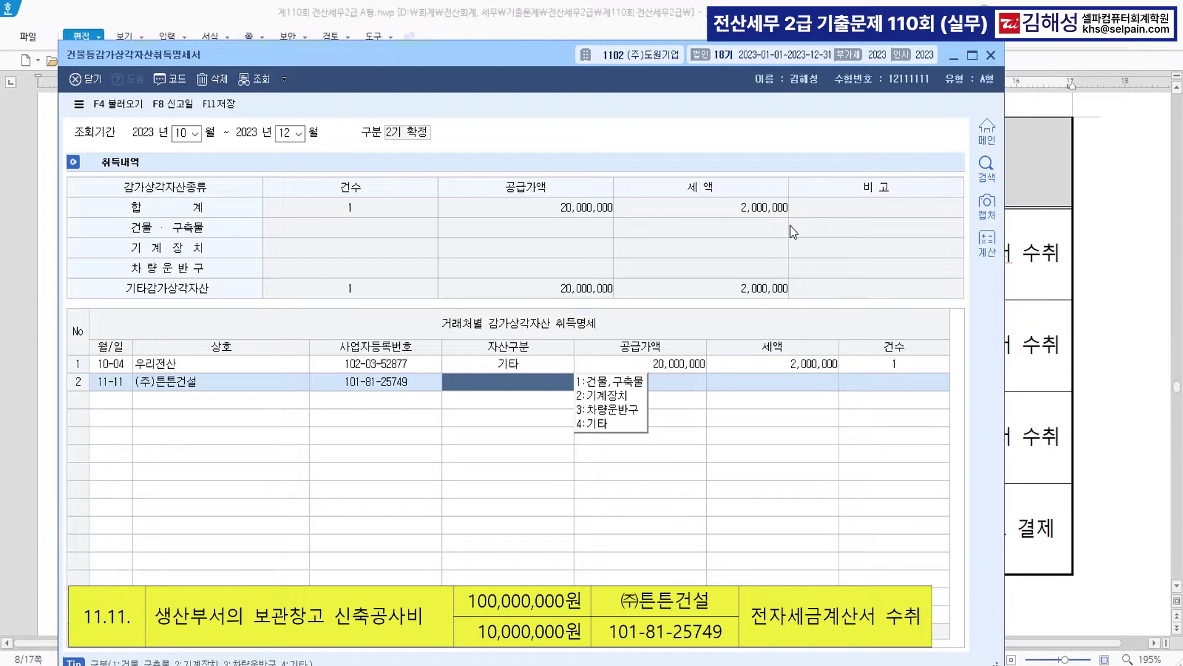
{"action": "type", "text": "1"}
{"action": "key", "text": "Return"}
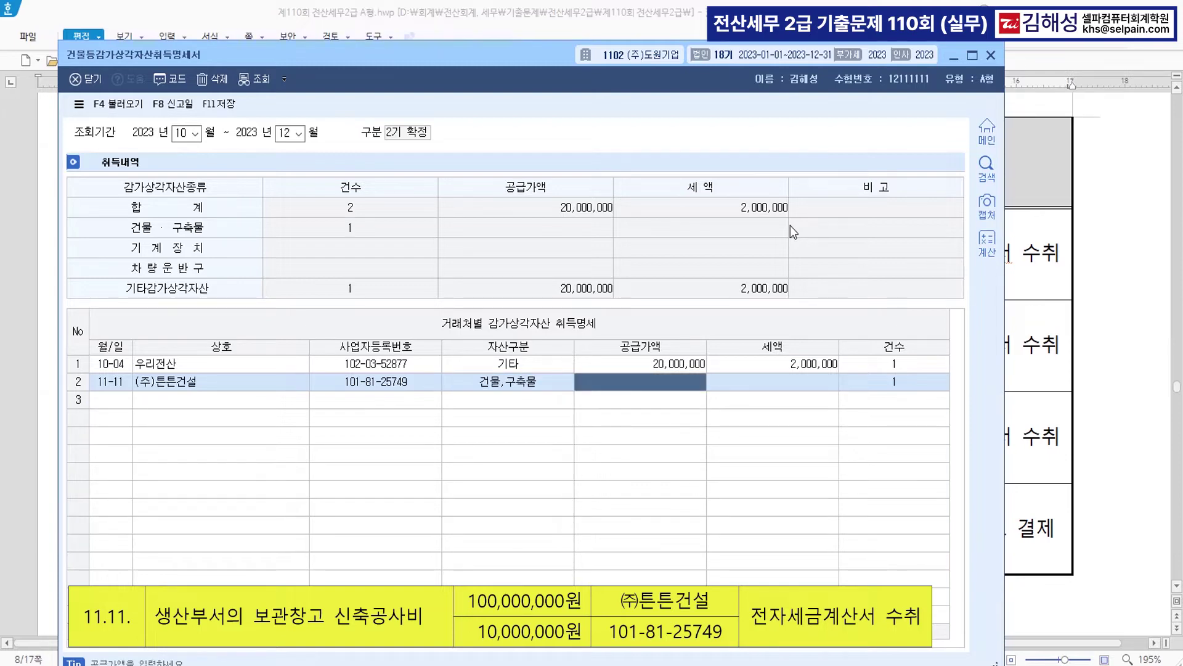
{"action": "type", "text": "100000000"}
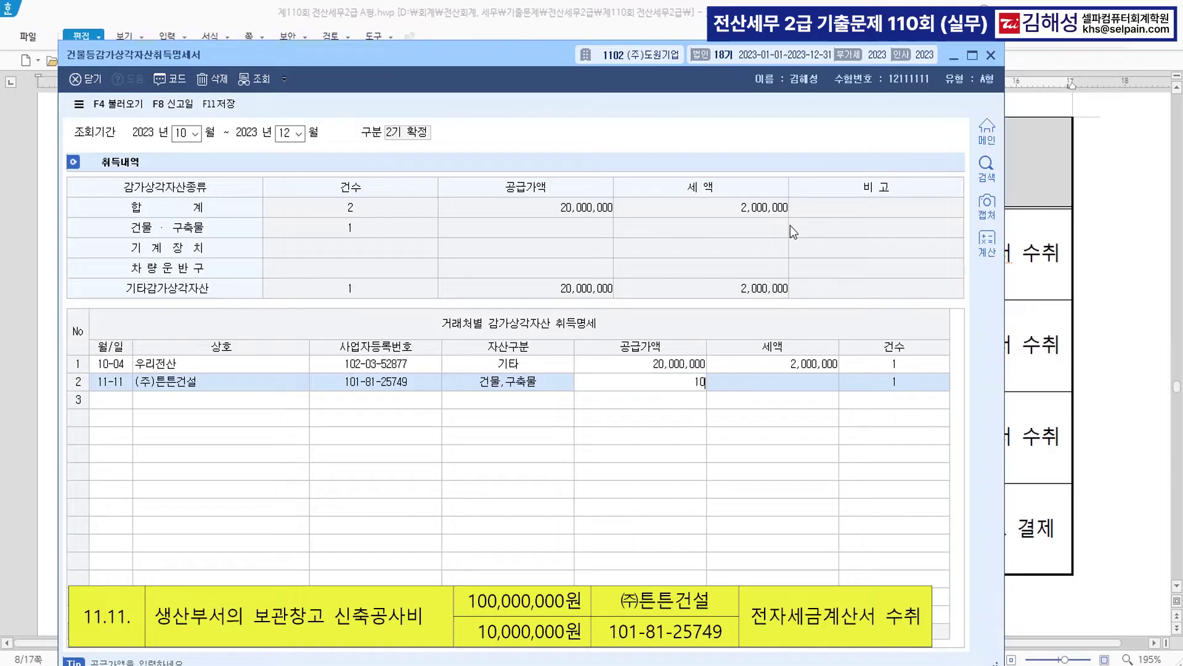
{"action": "key", "text": "Return"}
{"action": "key", "text": "Return"}
{"action": "key", "text": "Return"}
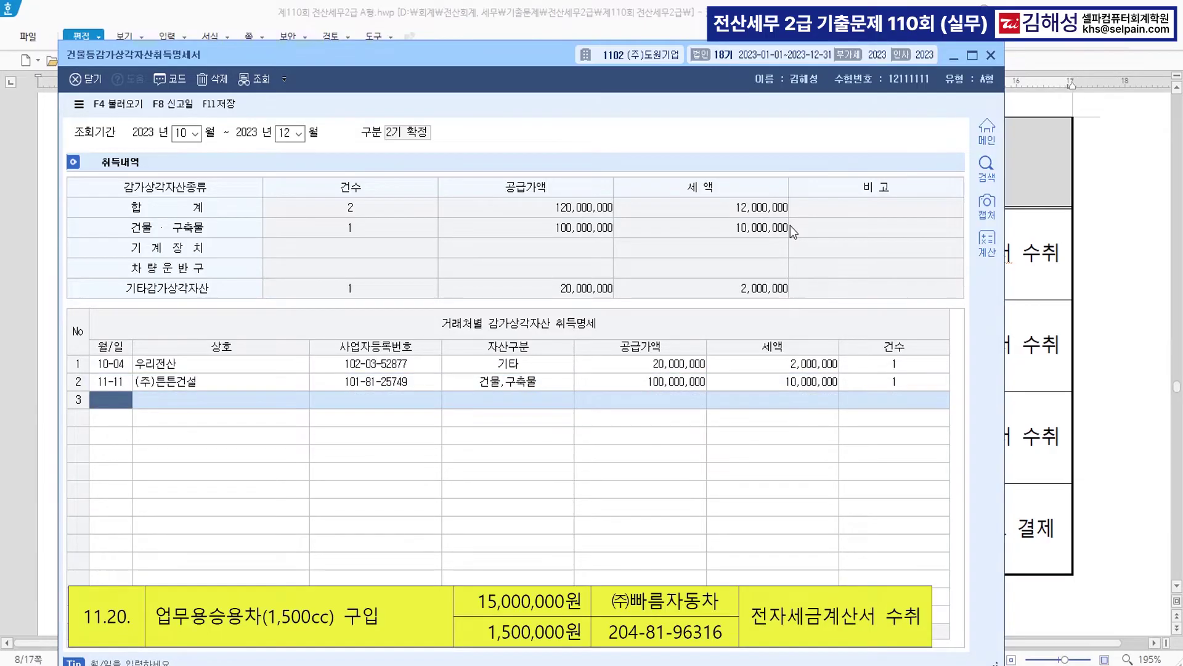
- Add row 3: 11-20, (주)빠름자동차, 3 차량운반구, 15,000,000
{"action": "type", "text": "11-20"}
{"action": "key", "text": "Return"}
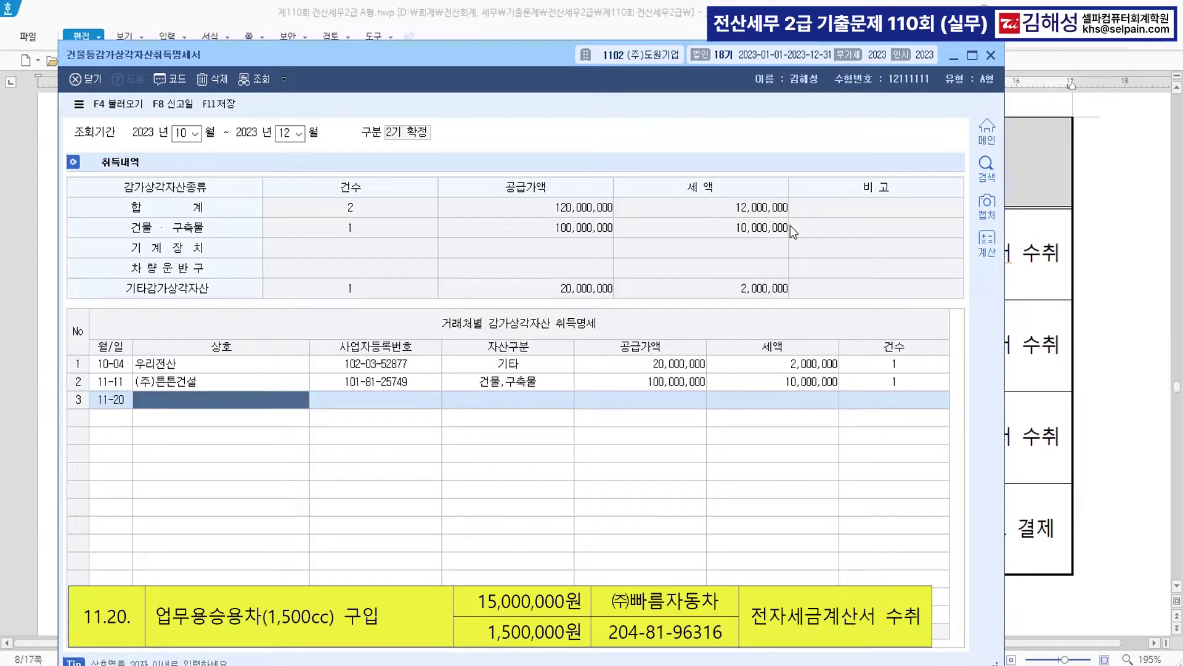
{"action": "type", "text": "빨"}
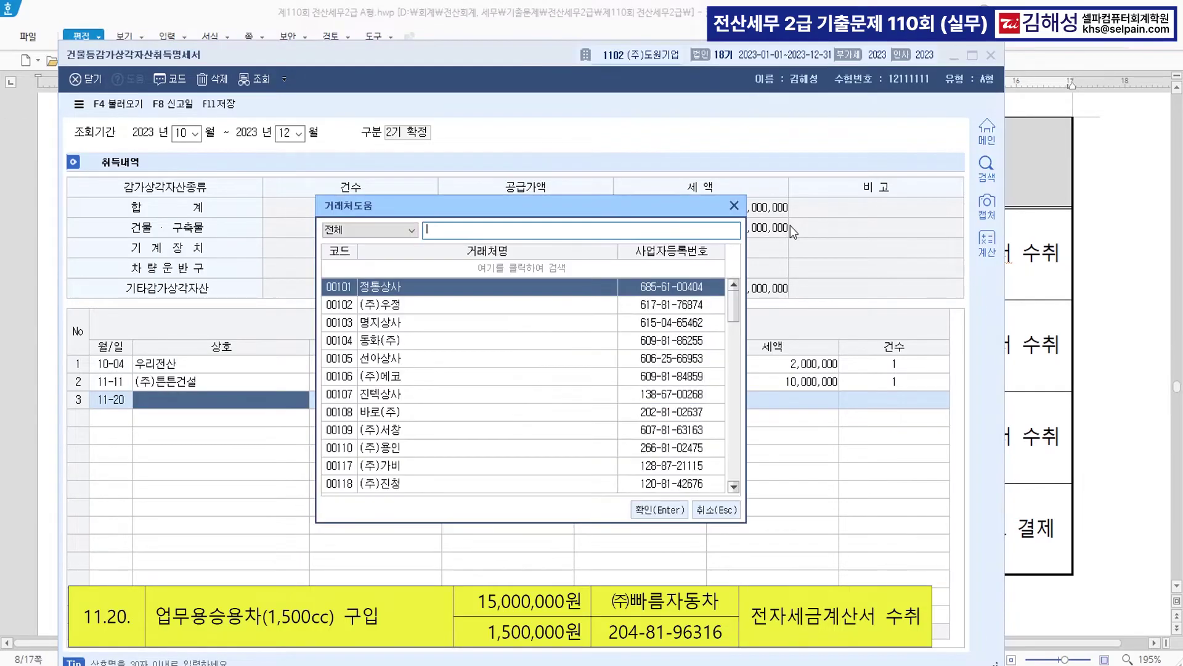
{"action": "type", "text": "름"}
{"action": "key", "text": "Return"}
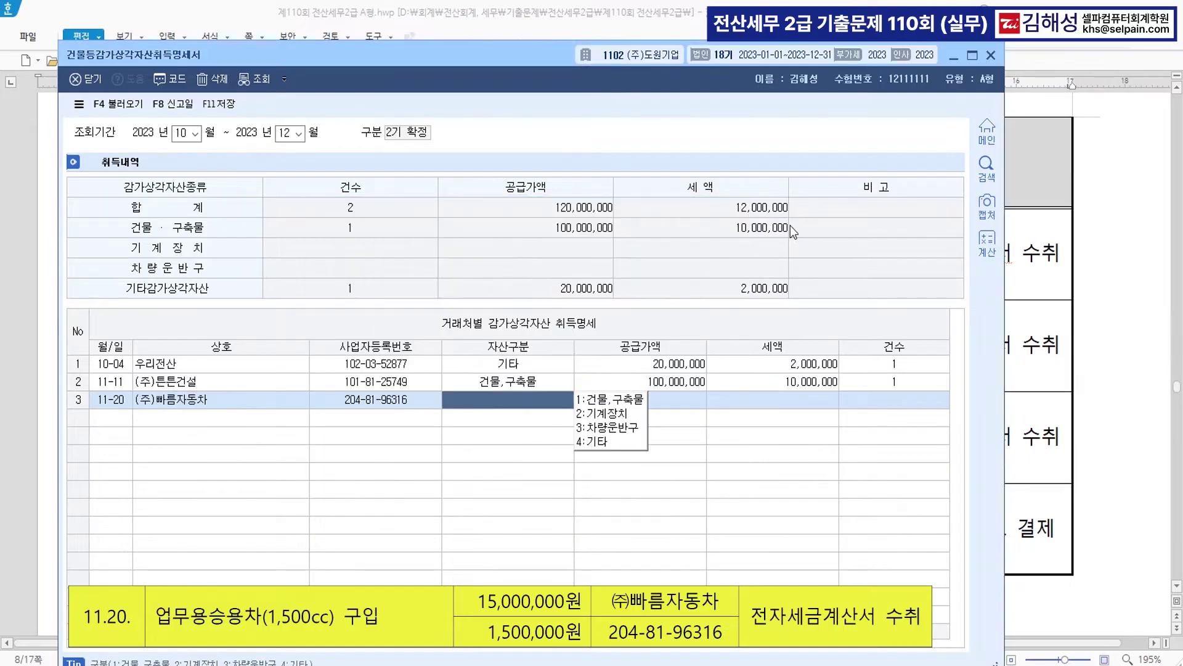
{"action": "key", "text": "3"}
{"action": "key", "text": "Return"}
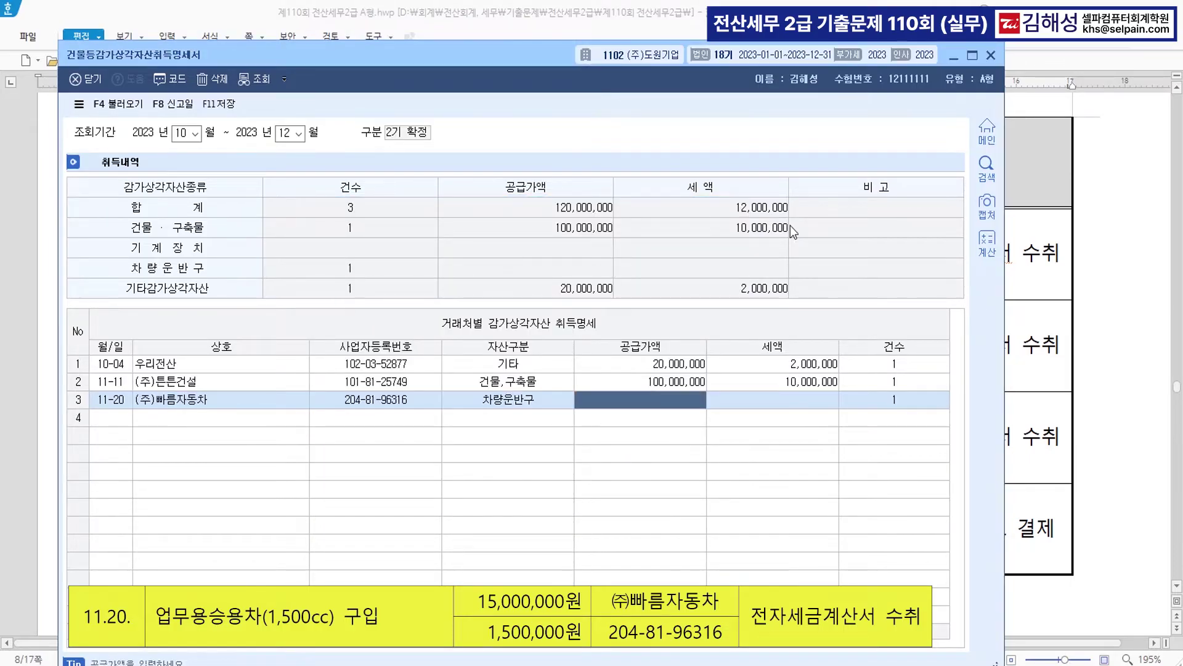
{"action": "type", "text": "15000000"}
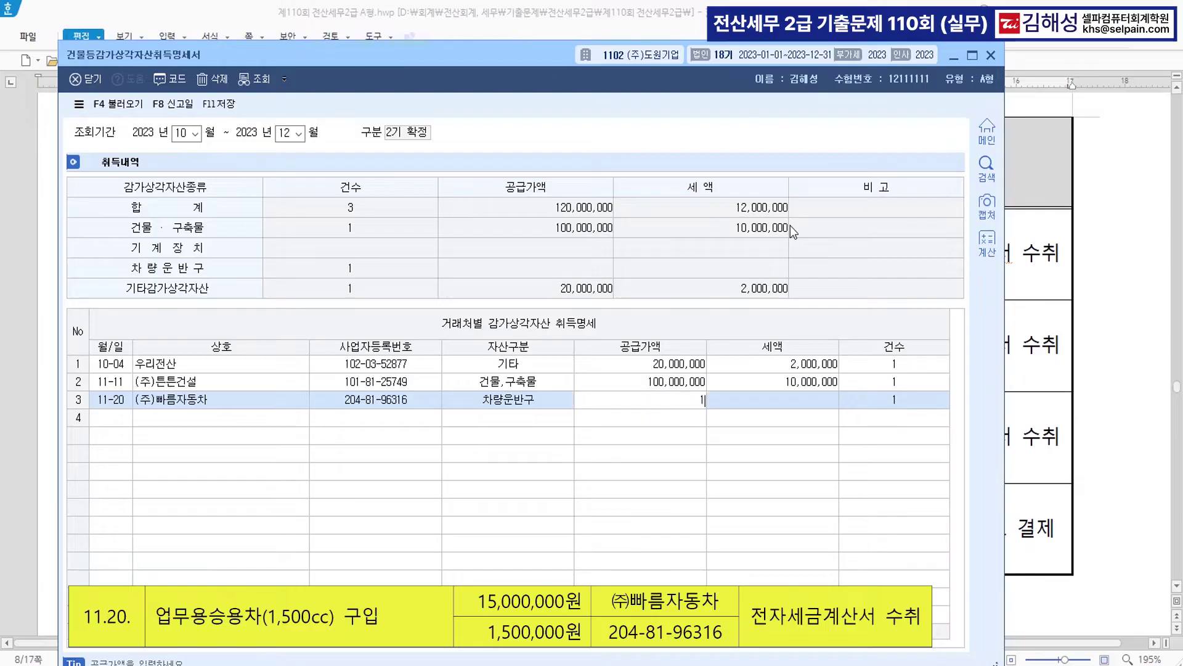
{"action": "key", "text": "Return"}
- Add row 4 (12-14, (주)시원마트, 4 기타, 10,000,000), then save and close the statement
{"action": "key", "text": "Return"}
{"action": "key", "text": "Return"}
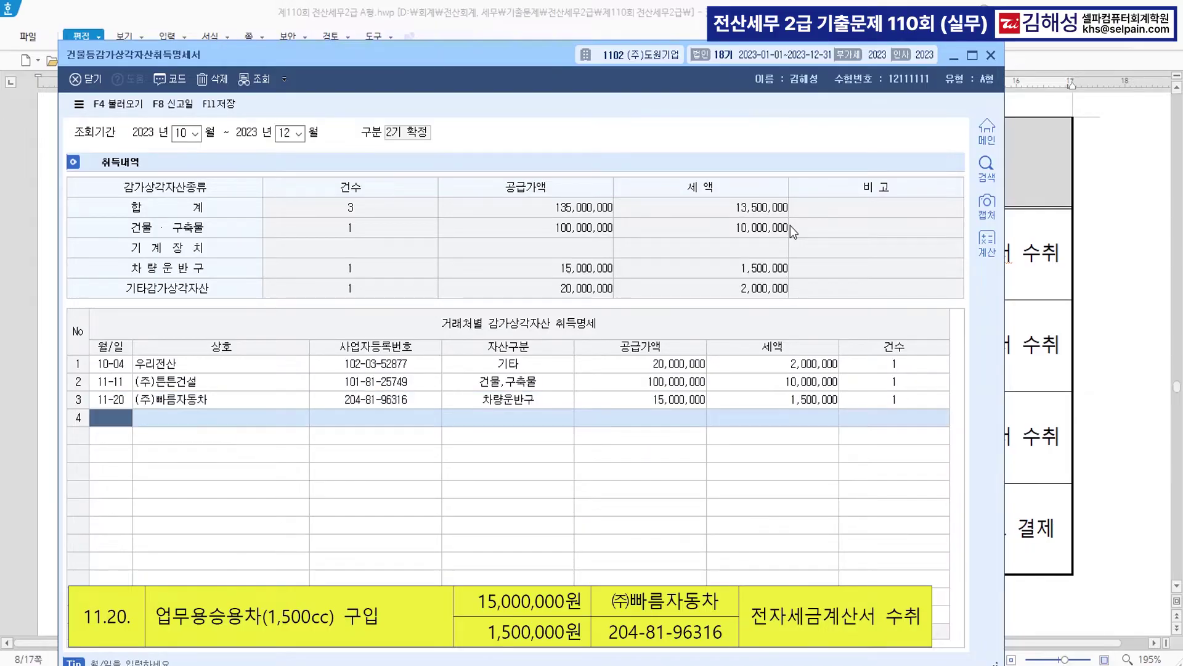
{"action": "type", "text": "1214"}
{"action": "key", "text": "Return"}
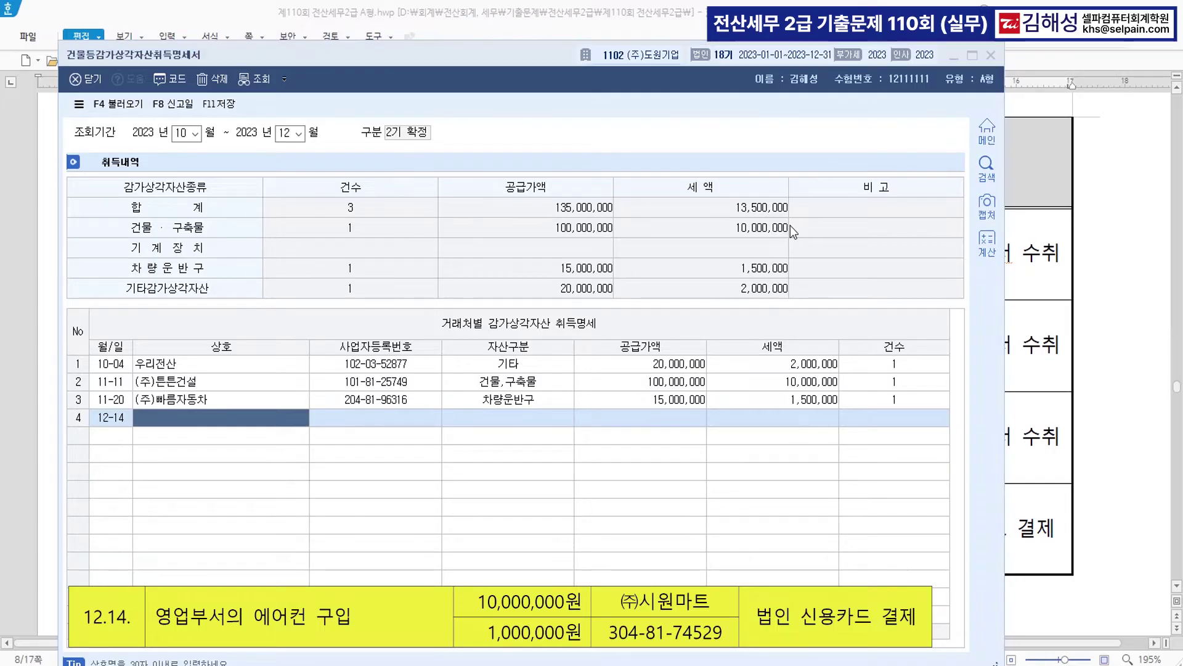
{"action": "key", "text": "F2"}
{"action": "type", "text": "시"}
{"action": "key", "text": "Down"}
{"action": "key", "text": "Return"}
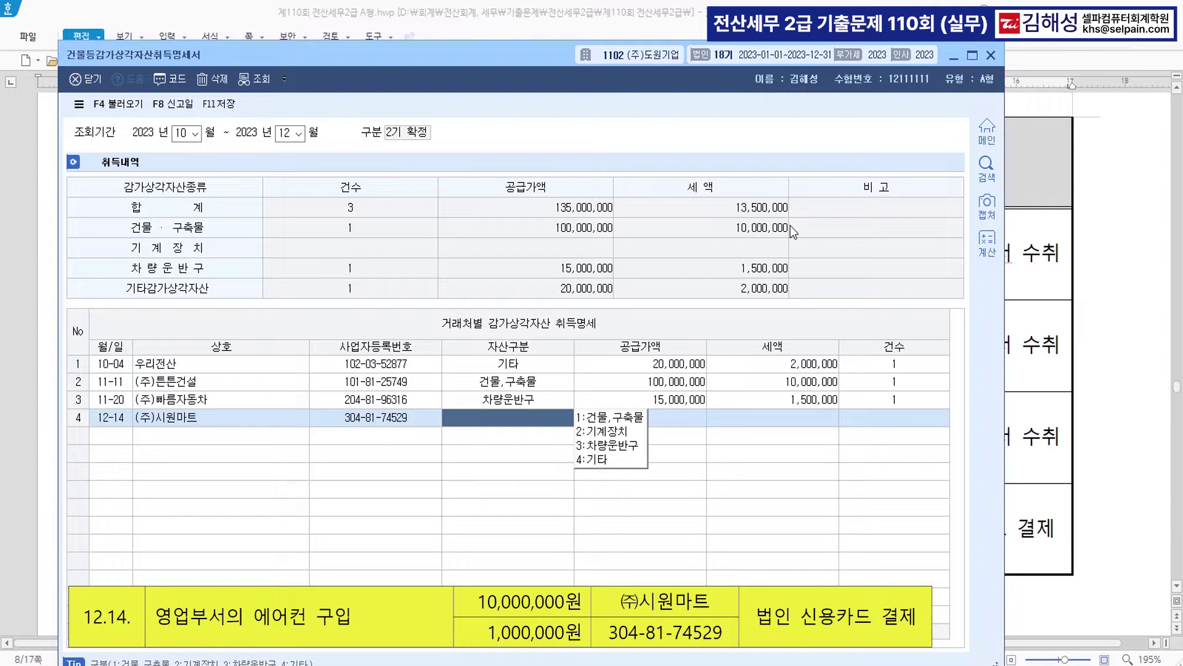
{"action": "key", "text": "4"}
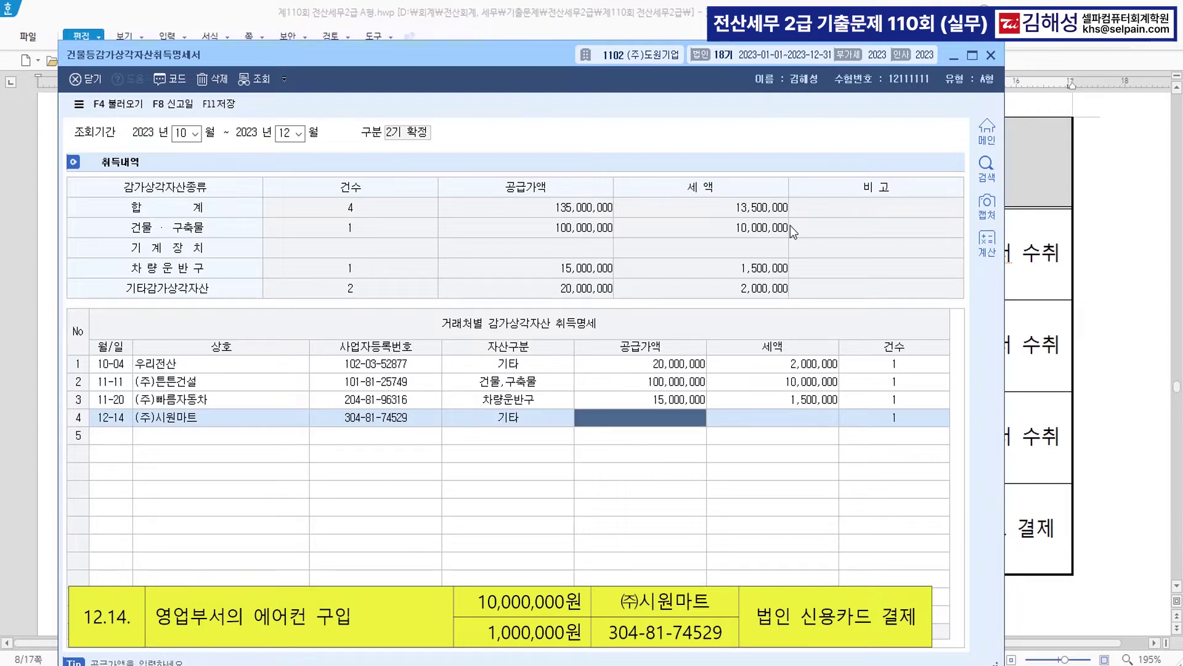
{"action": "type", "text": "10000000"}
{"action": "key", "text": "Return"}
{"action": "key", "text": "Return"}
{"action": "key", "text": "Return"}
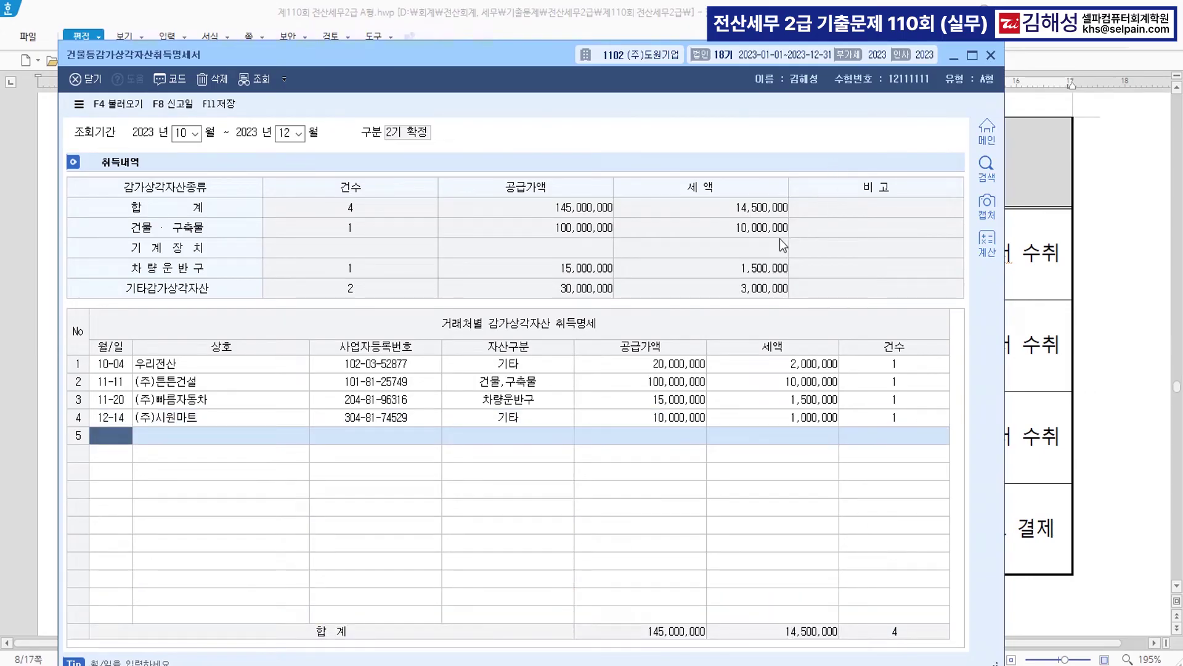
{"action": "left_click", "coordinate": [229, 107]}
{"action": "key", "text": "Escape"}
{"action": "key", "text": "Escape"}
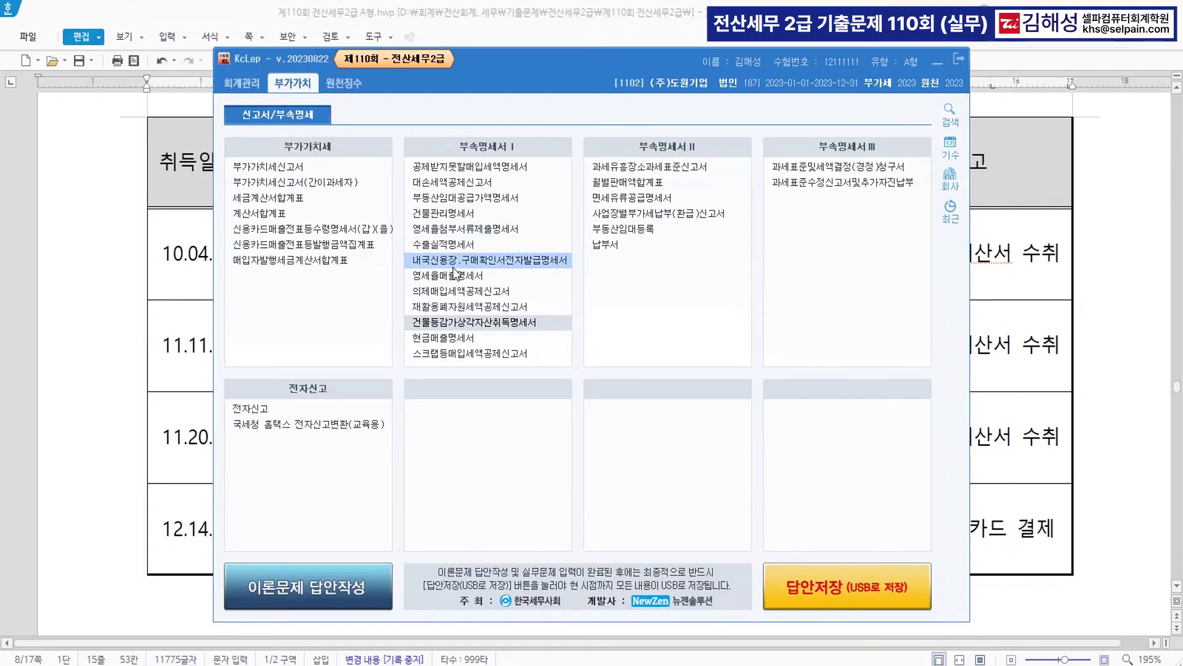
- Back in 한글 at question [2], colour '(4월~6월)' blue
{"action": "left_click", "coordinate": [133, 414]}
{"action": "left_click", "coordinate": [357, 557]}
{"action": "scroll", "coordinate": [479, 528], "scroll_direction": "down", "scroll_amount": 2}
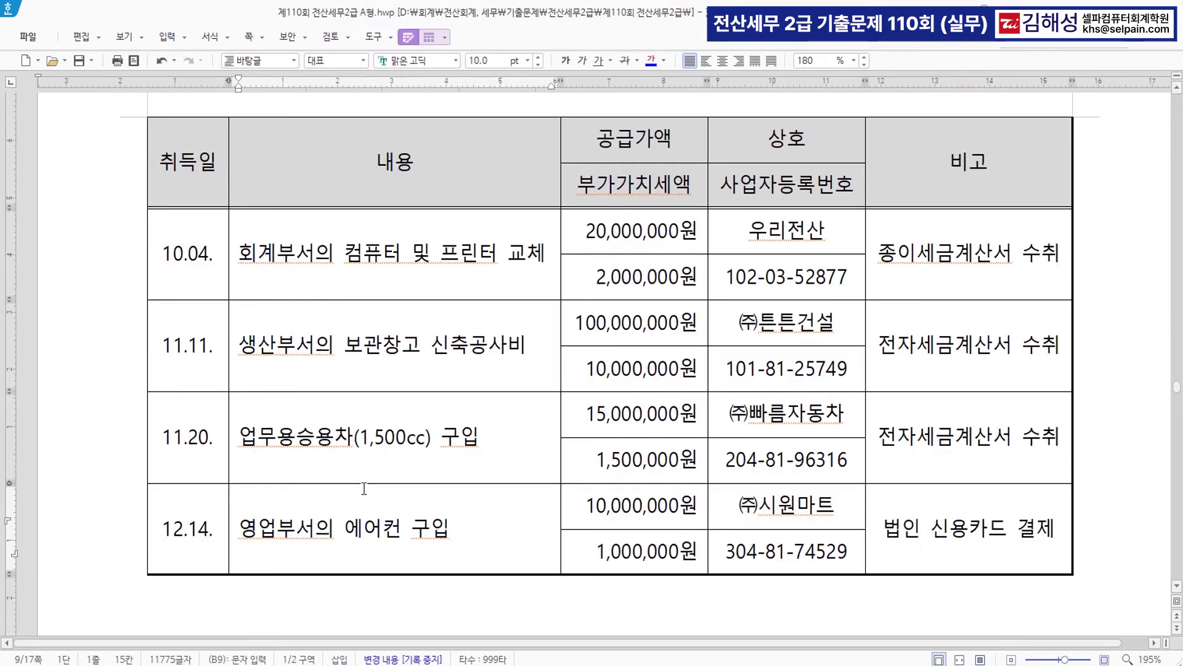
{"action": "scroll", "coordinate": [479, 529], "scroll_direction": "down", "scroll_amount": 5}
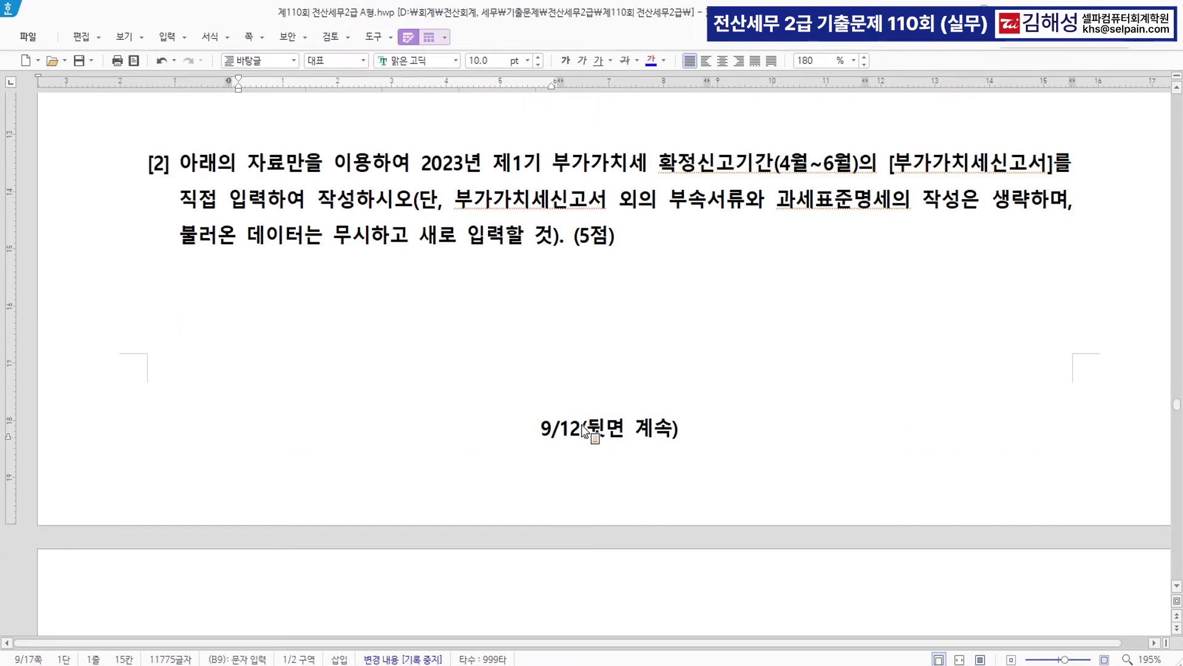
{"action": "scroll", "coordinate": [639, 320], "scroll_direction": "down", "scroll_amount": 10}
{"action": "scroll", "coordinate": [639, 323], "scroll_direction": "up", "scroll_amount": 4}
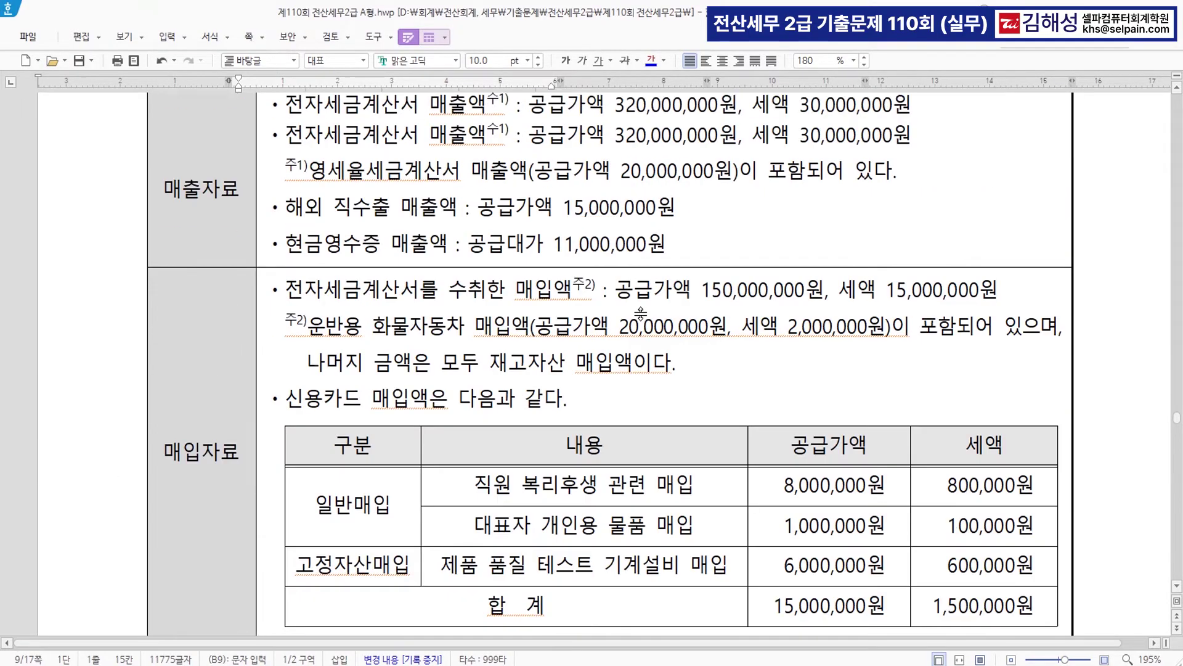
{"action": "scroll", "coordinate": [641, 314], "scroll_direction": "up", "scroll_amount": 10}
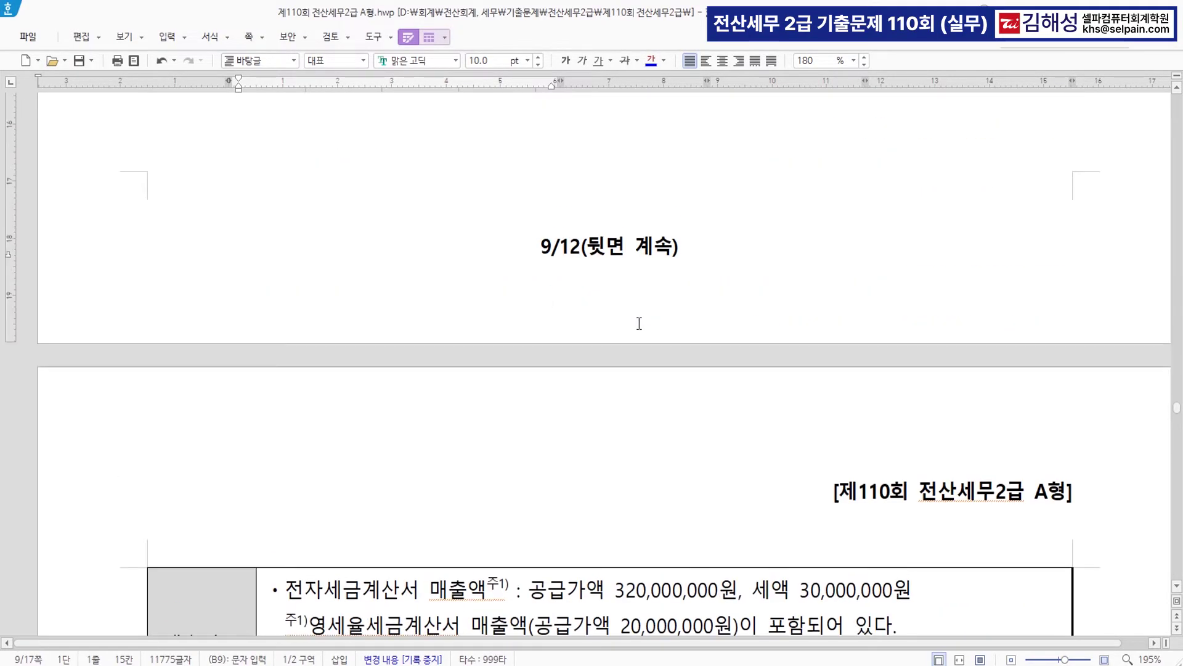
{"action": "left_click_drag", "start_coordinate": [775, 439], "coordinate": [861, 438]}
{"action": "left_click", "coordinate": [651, 60]}
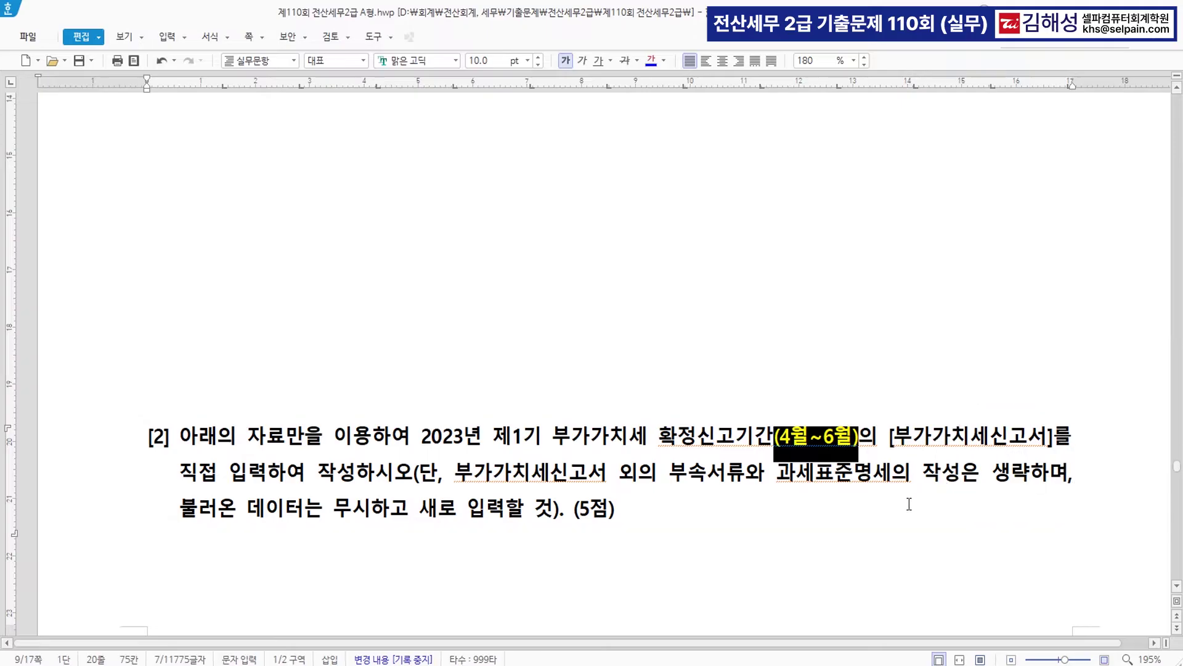
- Correct the sales amount to 300,000,000원 and colour it blue
{"action": "scroll", "coordinate": [837, 499], "scroll_direction": "down", "scroll_amount": 10}
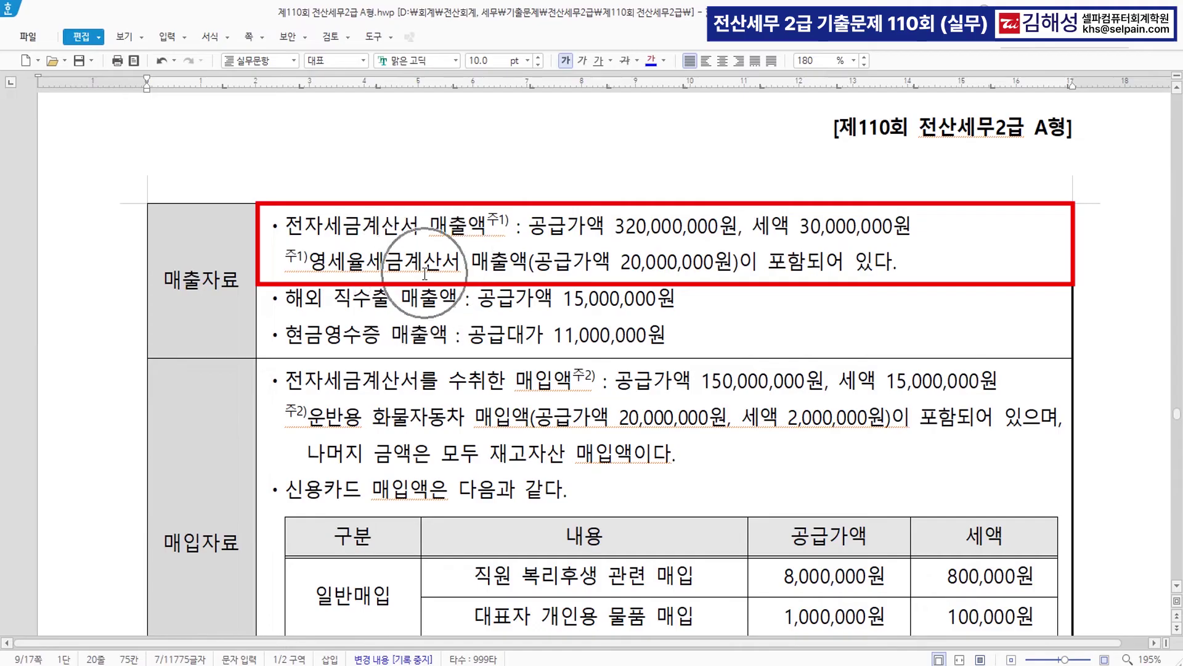
{"action": "left_click", "coordinate": [636, 233]}
{"action": "key", "text": "BackSpace"}
{"action": "type", "text": "0"}
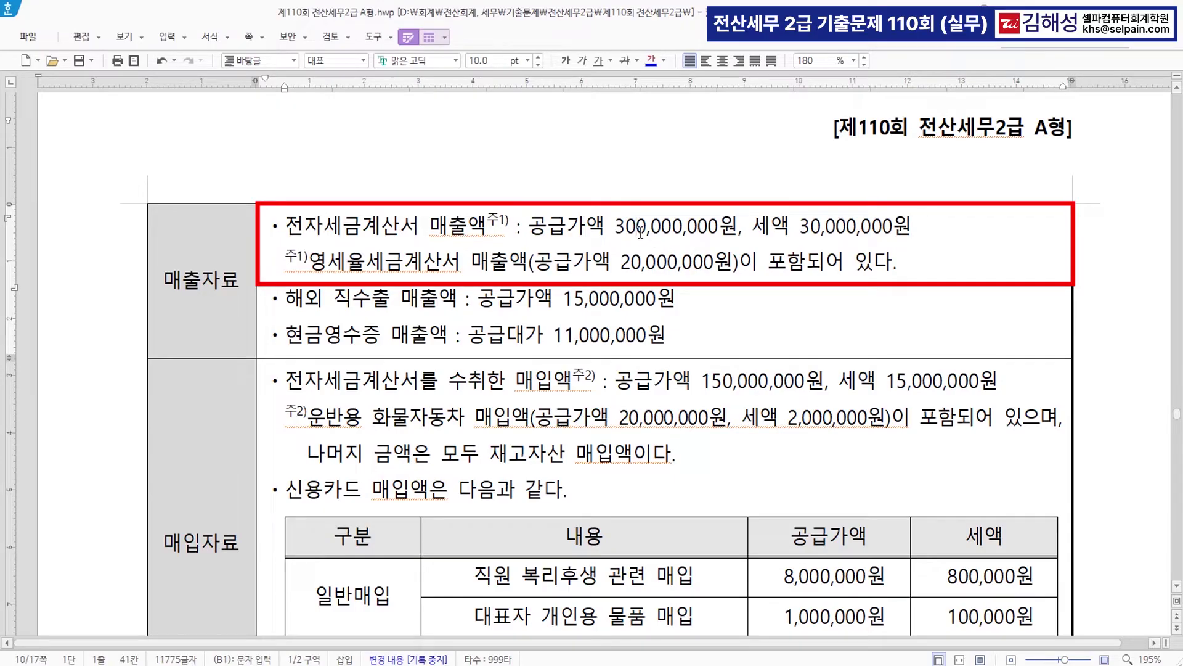
{"action": "left_click_drag", "start_coordinate": [529, 227], "coordinate": [739, 228]}
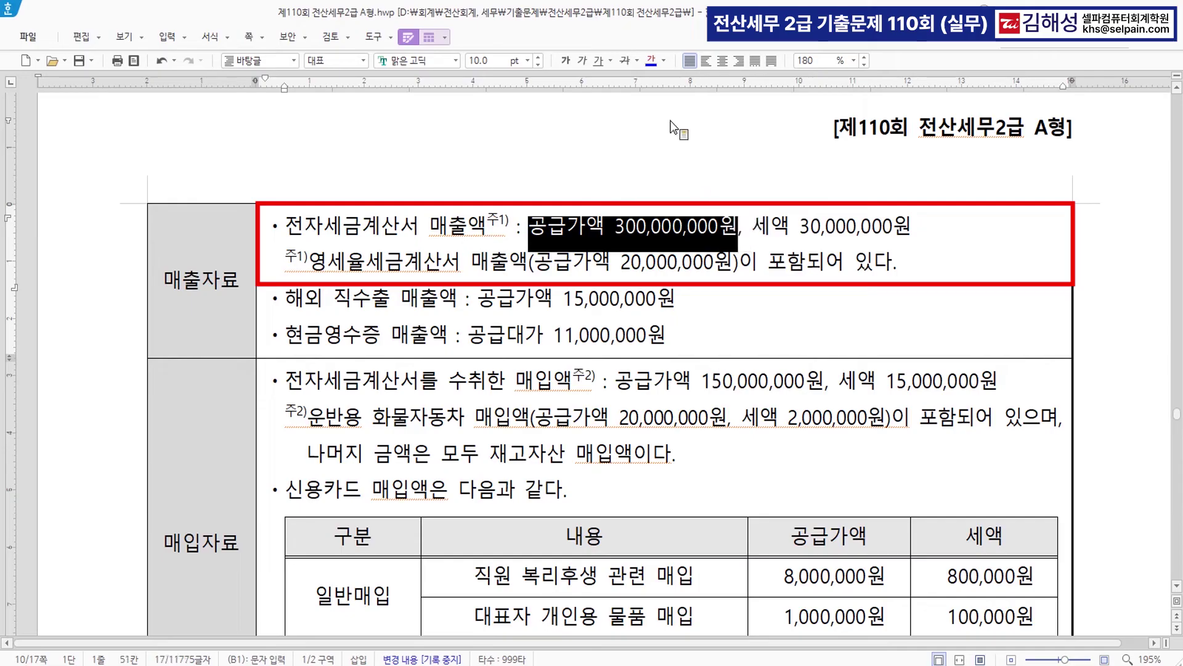
{"action": "left_click", "coordinate": [653, 63]}
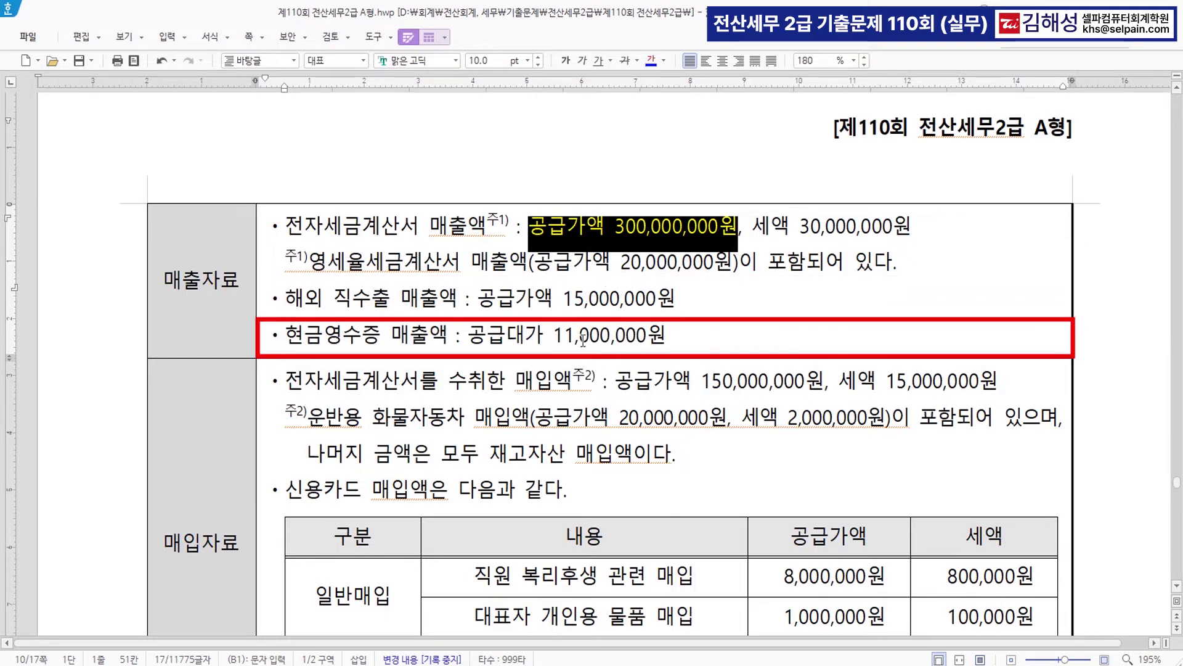
- Label the purchases line 일반매입 and change its amounts to 130,000,000원 and 13,000,000원
{"action": "scroll", "coordinate": [598, 374], "scroll_direction": "down", "scroll_amount": 3}
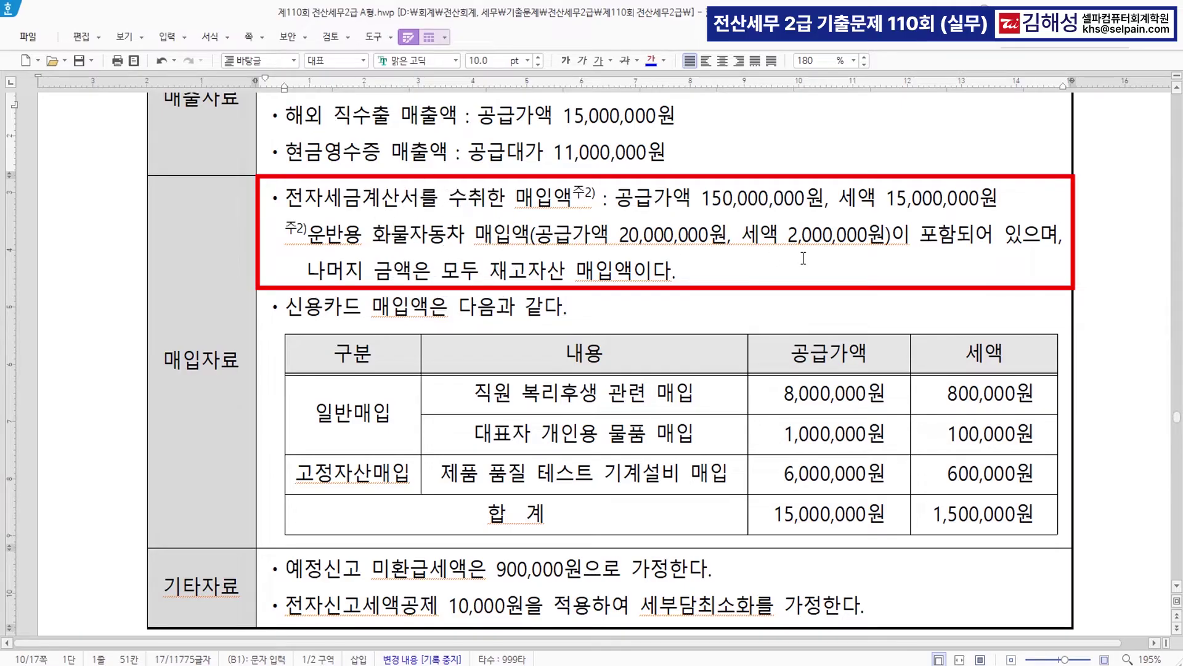
{"action": "left_click", "coordinate": [617, 201]}
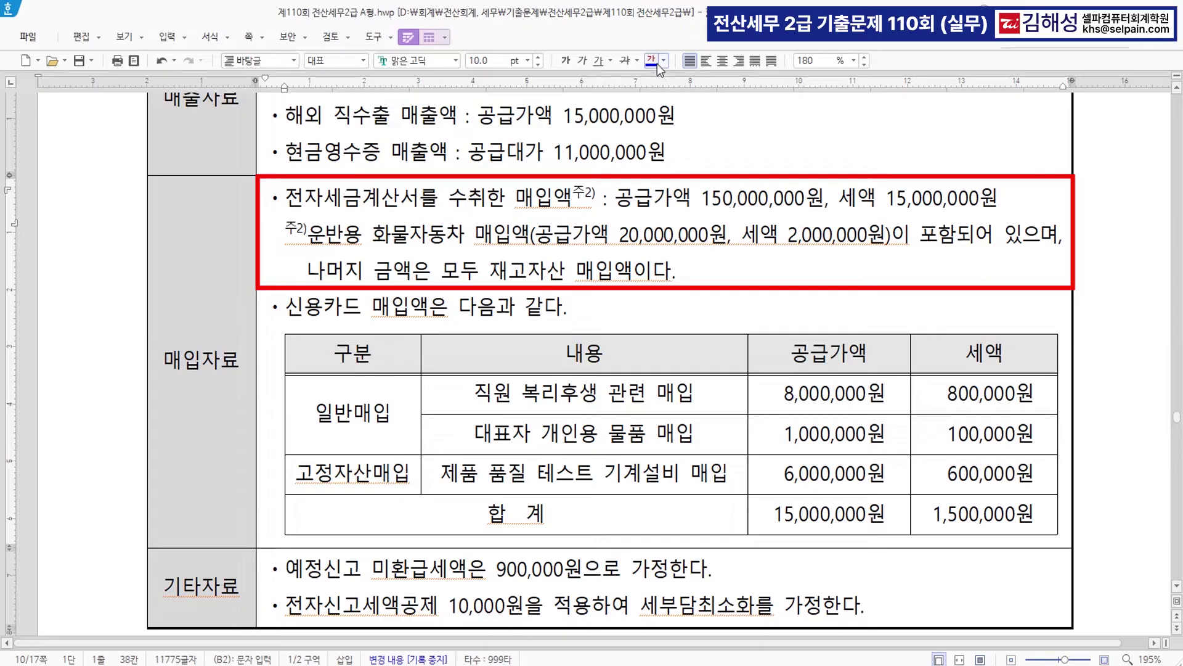
{"action": "type", "text": "일반ㅁ"}
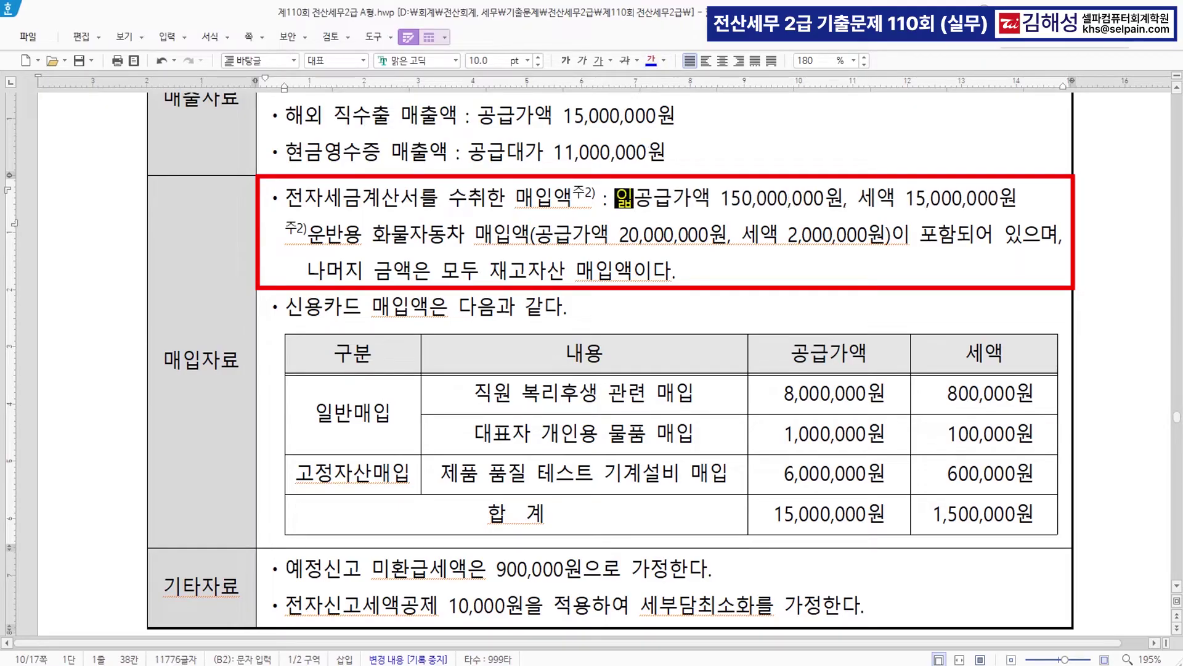
{"action": "type", "text": "ㅐ입"}
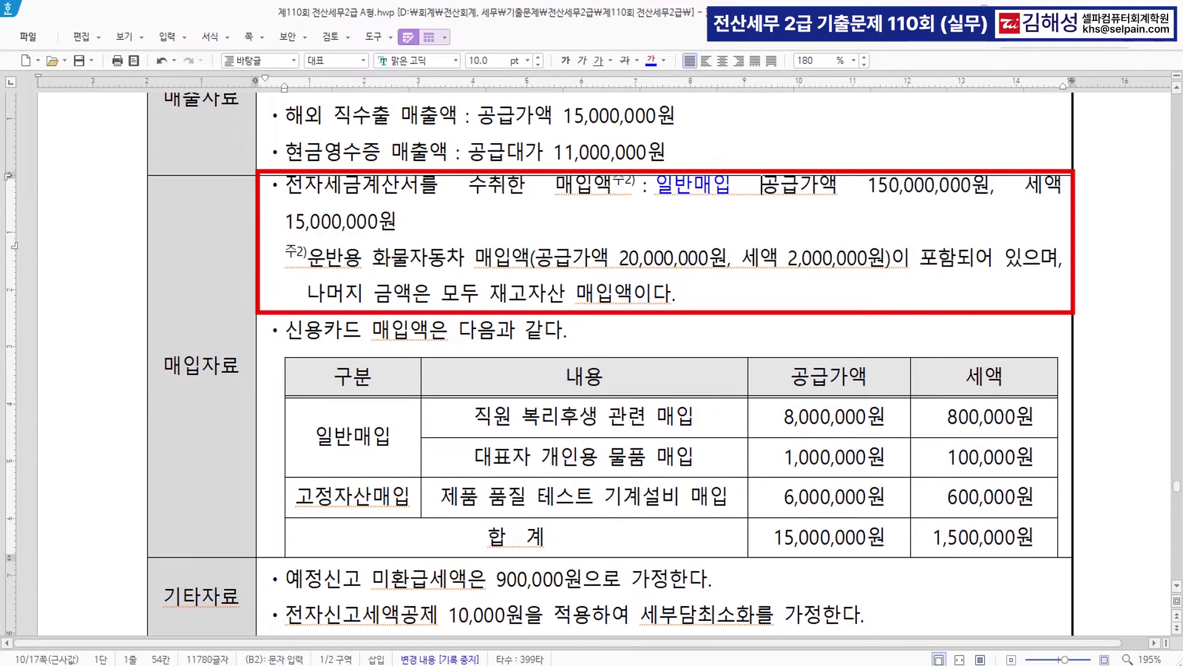
{"action": "left_click", "coordinate": [891, 186]}
{"action": "key", "text": "BackSpace"}
{"action": "type", "text": "3"}
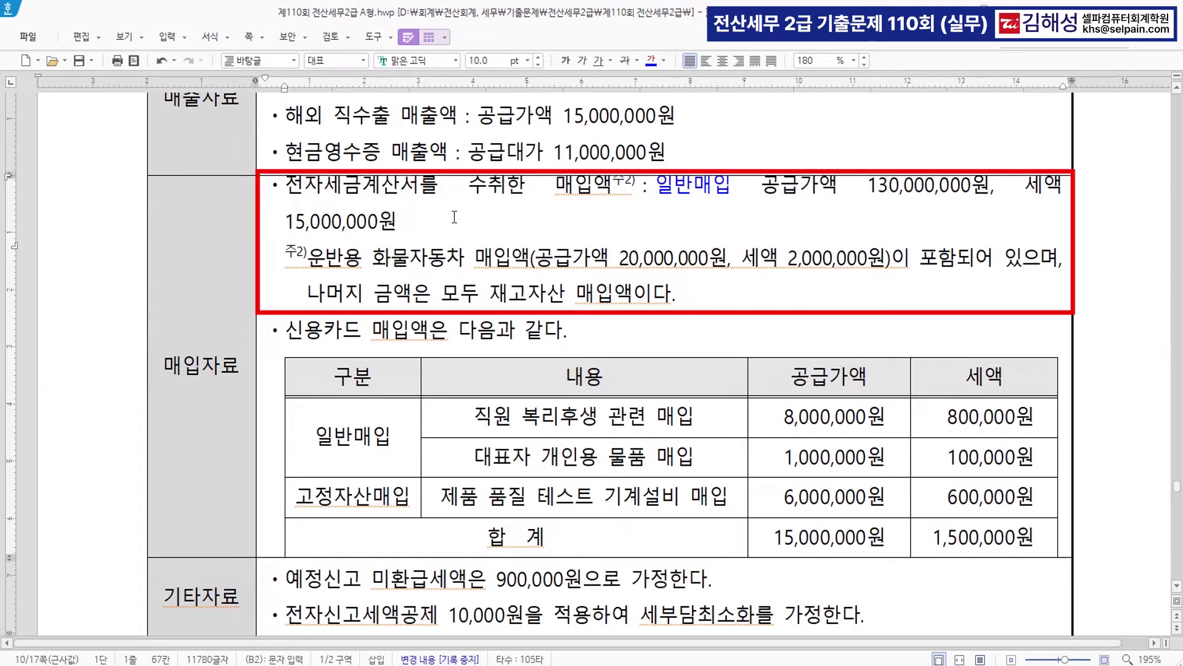
{"action": "left_click", "coordinate": [309, 237]}
{"action": "key", "text": "BackSpace"}
{"action": "type", "text": "3"}
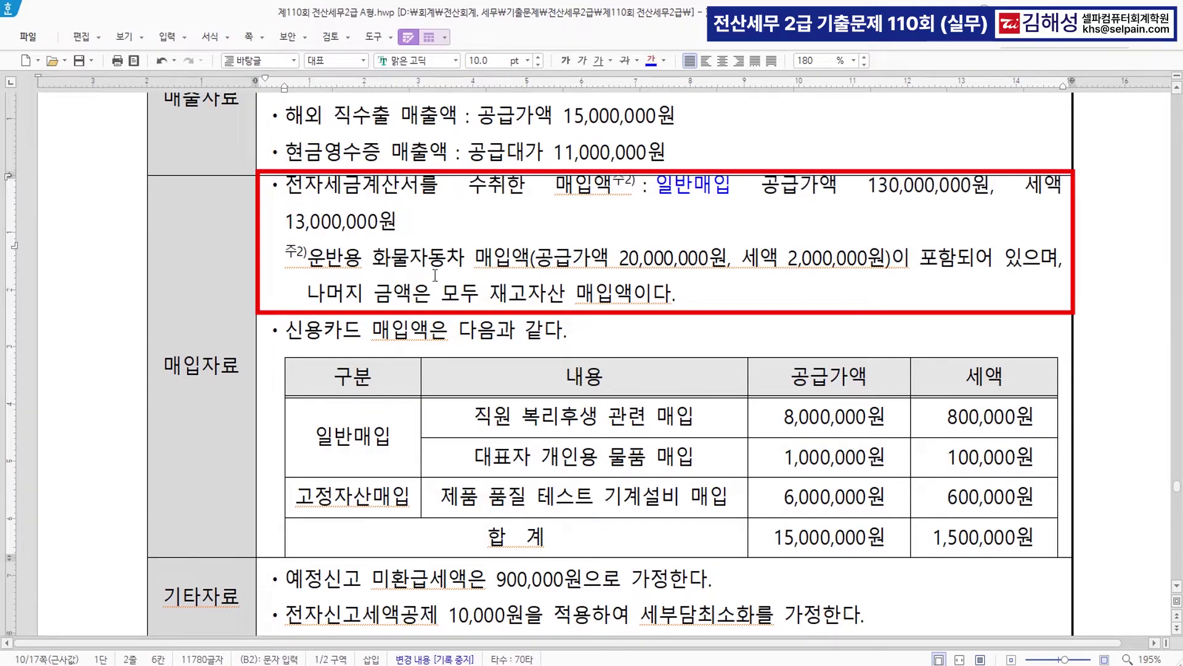
- Add the 고정매입 label, colour 신용카드 매입액 blue and tag it '>> 14'
{"action": "left_click", "coordinate": [474, 259]}
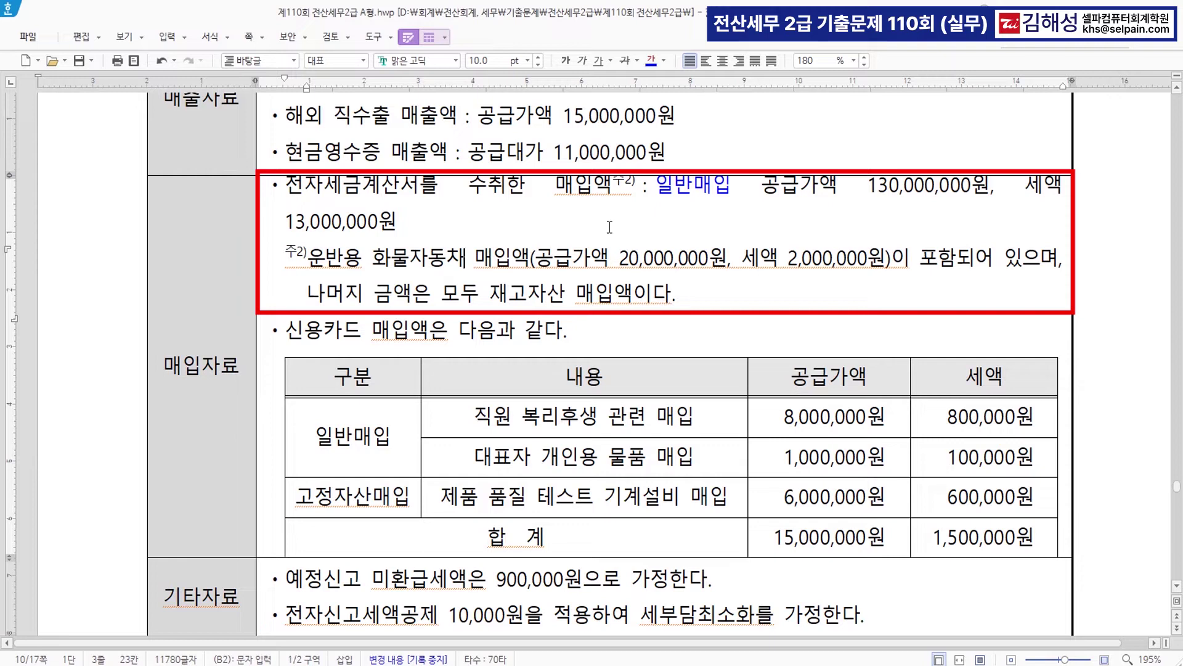
{"action": "type", "text": "고정ㅁ"}
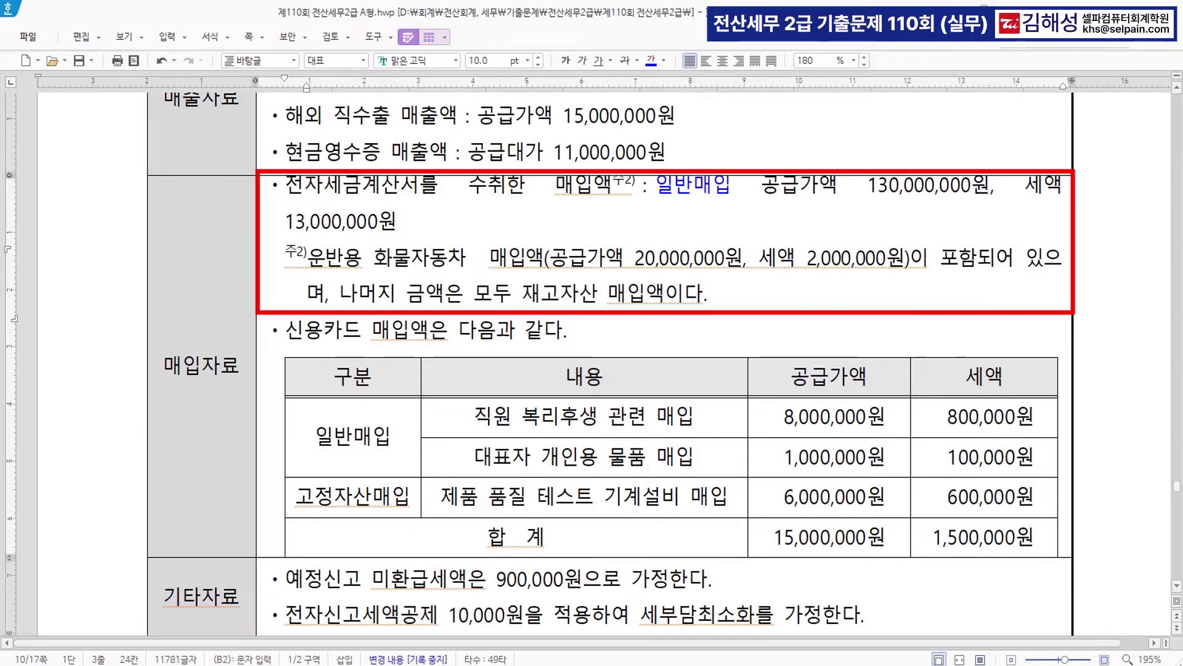
{"action": "type", "text": "ㅐ입"}
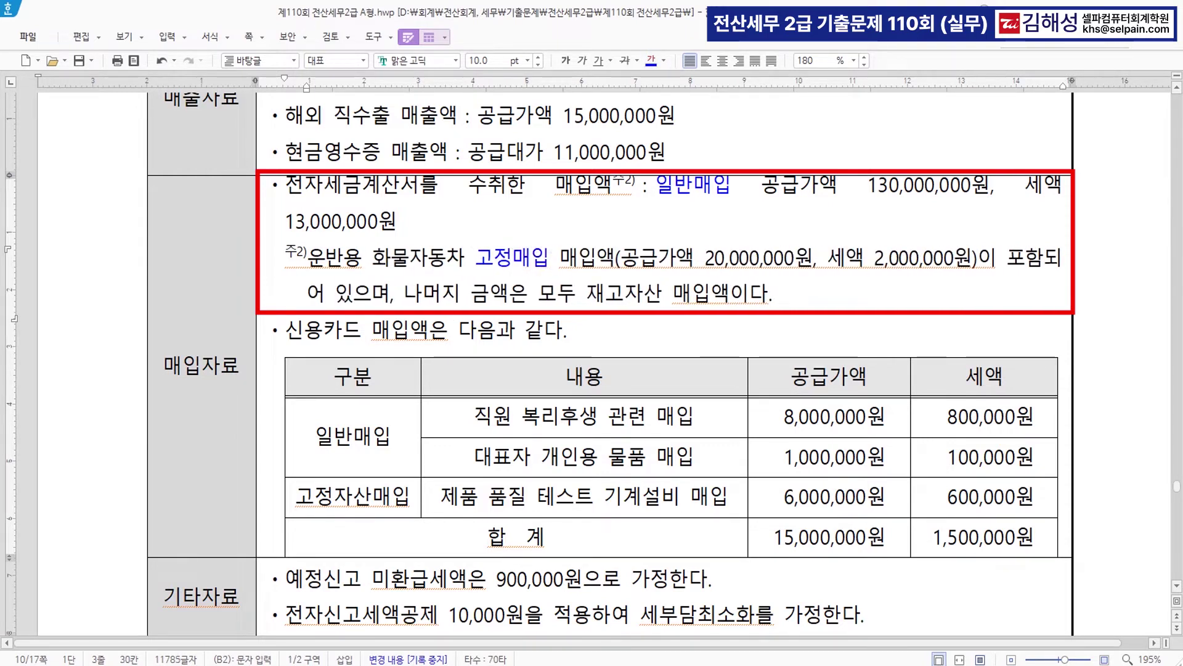
{"action": "left_click", "coordinate": [918, 256]}
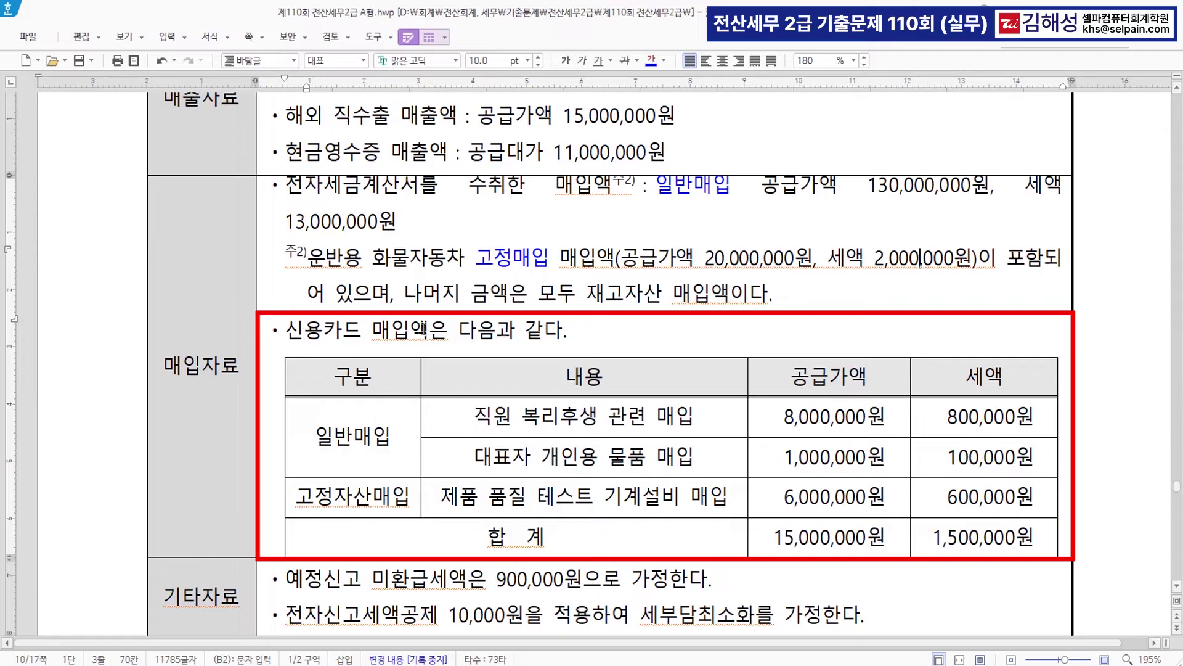
{"action": "left_click_drag", "start_coordinate": [426, 330], "coordinate": [285, 327]}
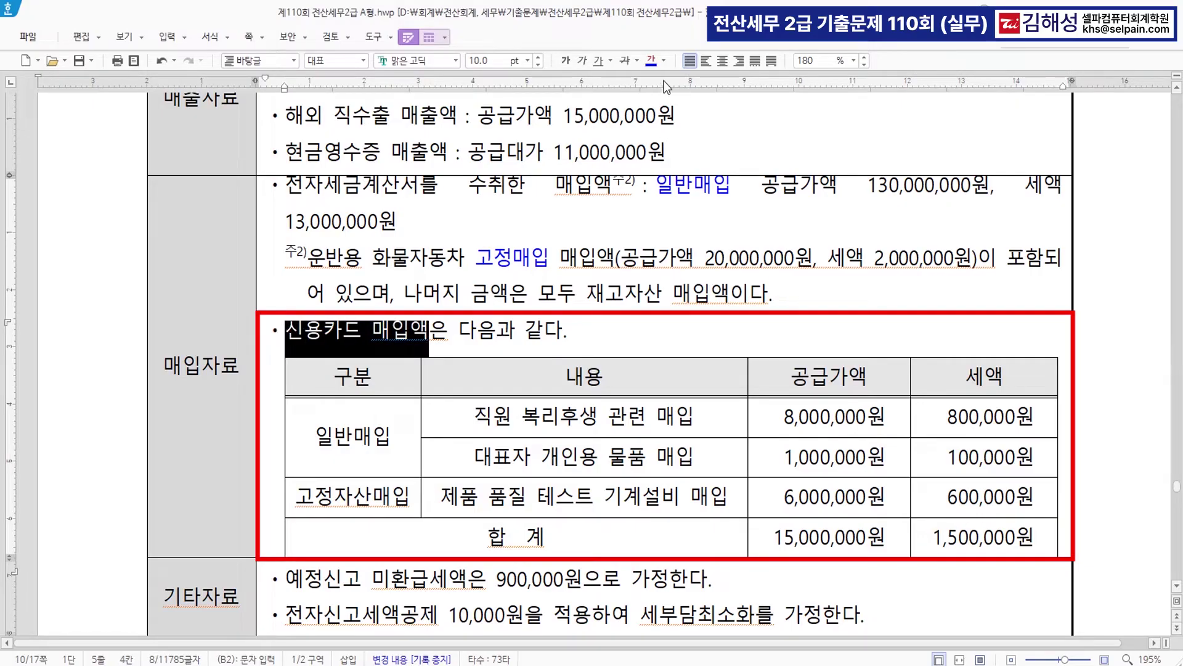
{"action": "left_click", "coordinate": [652, 63]}
{"action": "left_click", "coordinate": [429, 330]}
{"action": "type", "text": ">>"}
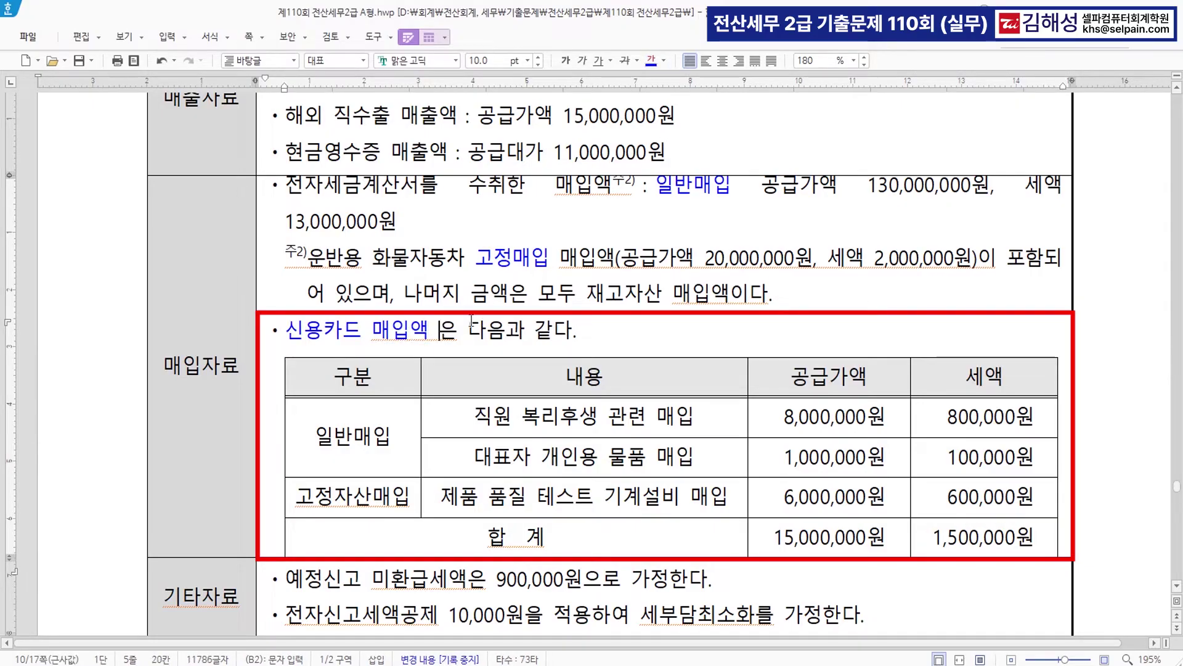
{"action": "type", "text": " 14"}
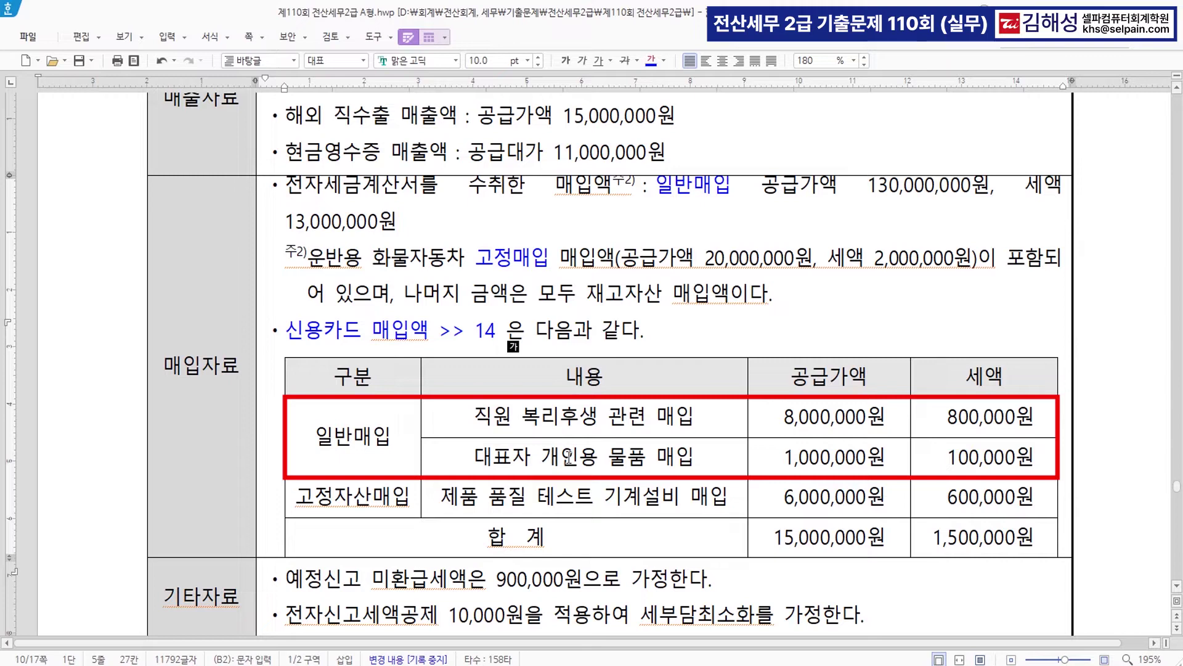
- Colour the 대표자 개인용 물품 매입 row blue and strike it through
{"action": "left_click_drag", "start_coordinate": [482, 456], "coordinate": [965, 452]}
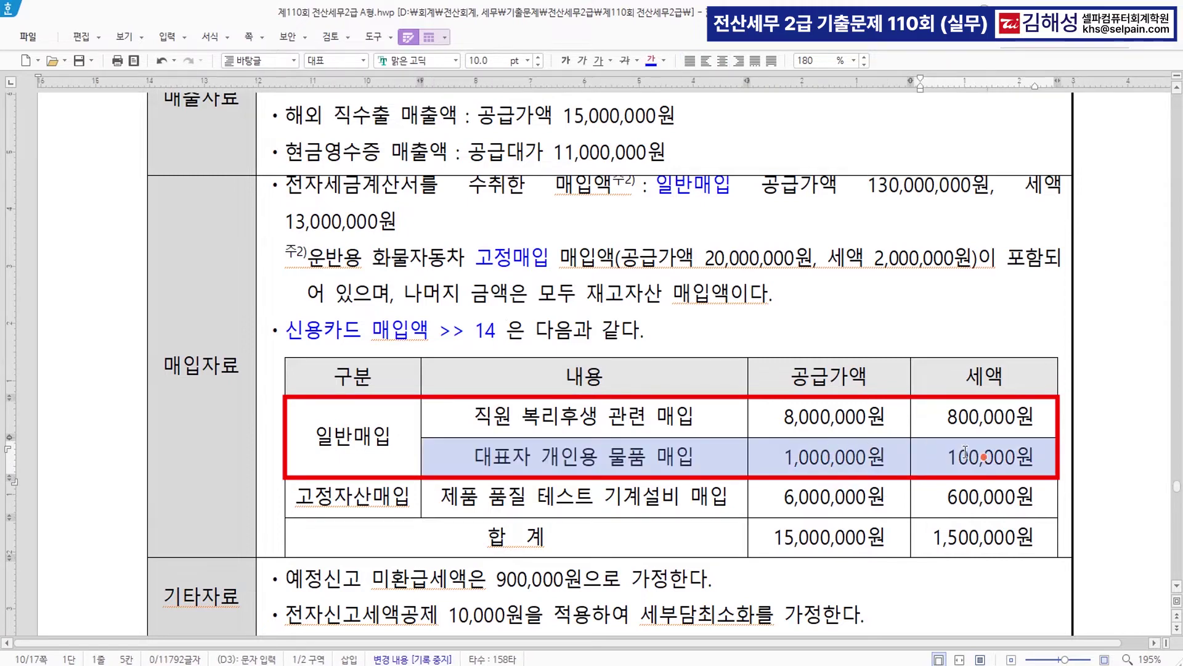
{"action": "left_click", "coordinate": [651, 60]}
{"action": "left_click", "coordinate": [584, 457]}
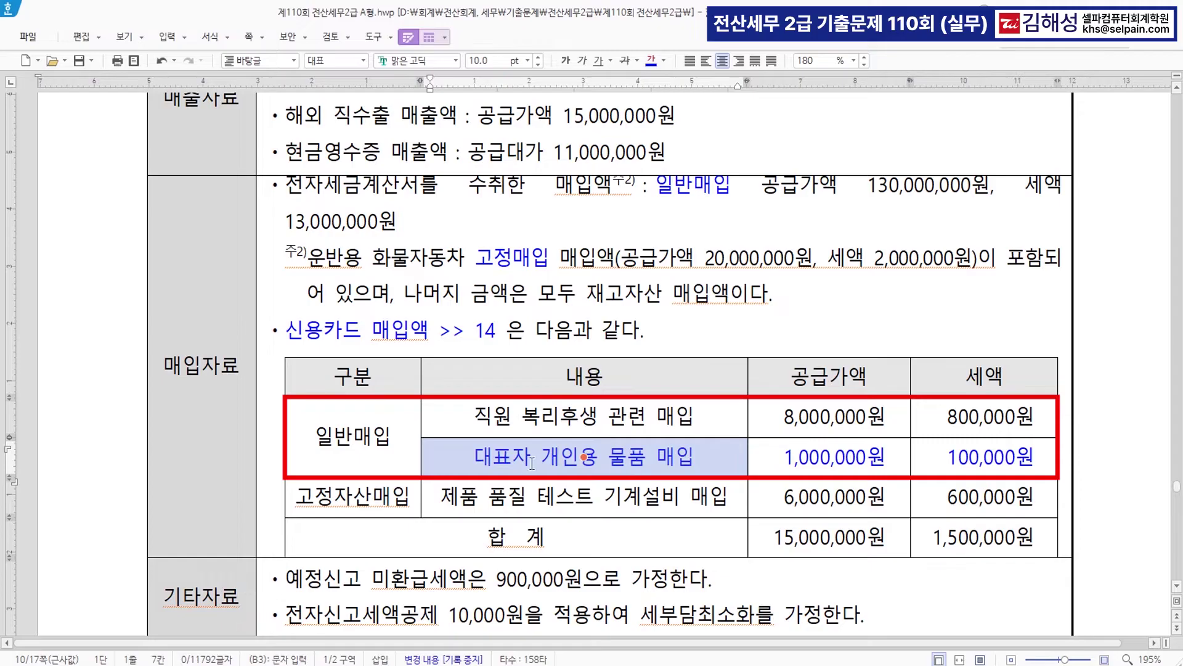
{"action": "left_click_drag", "start_coordinate": [532, 462], "coordinate": [984, 457]}
{"action": "left_click", "coordinate": [624, 60]}
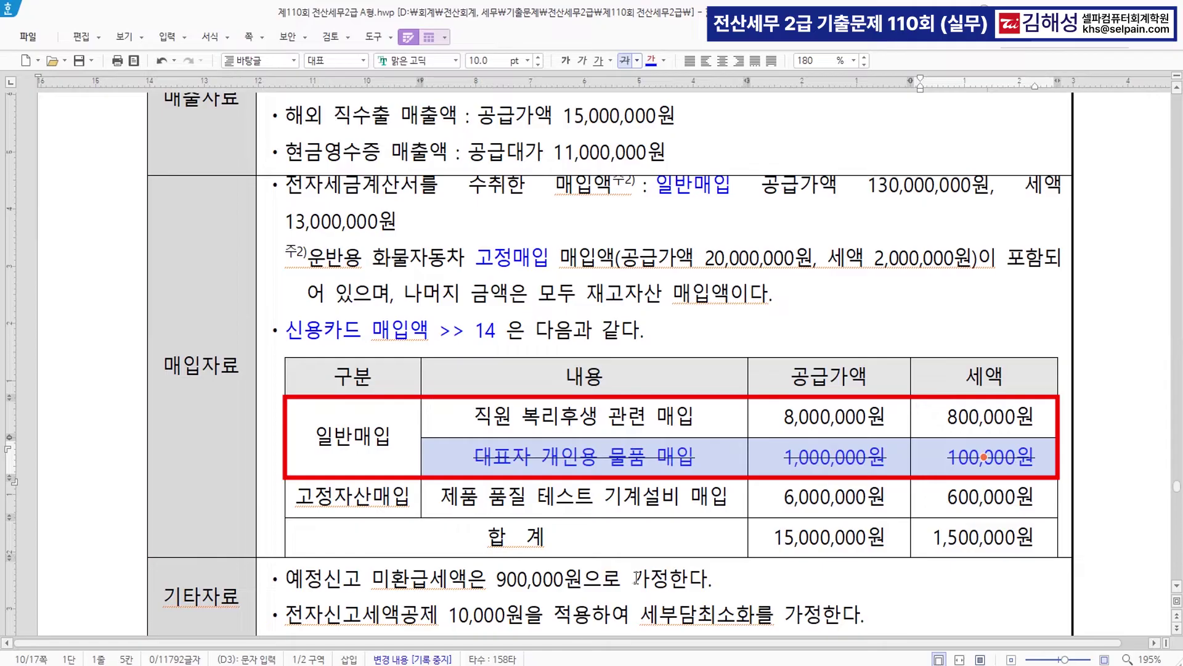
- Review the 6,000,000원 equipment purchase and the 10,000원 e-filing credit in 기타자료
{"action": "left_click", "coordinate": [703, 511]}
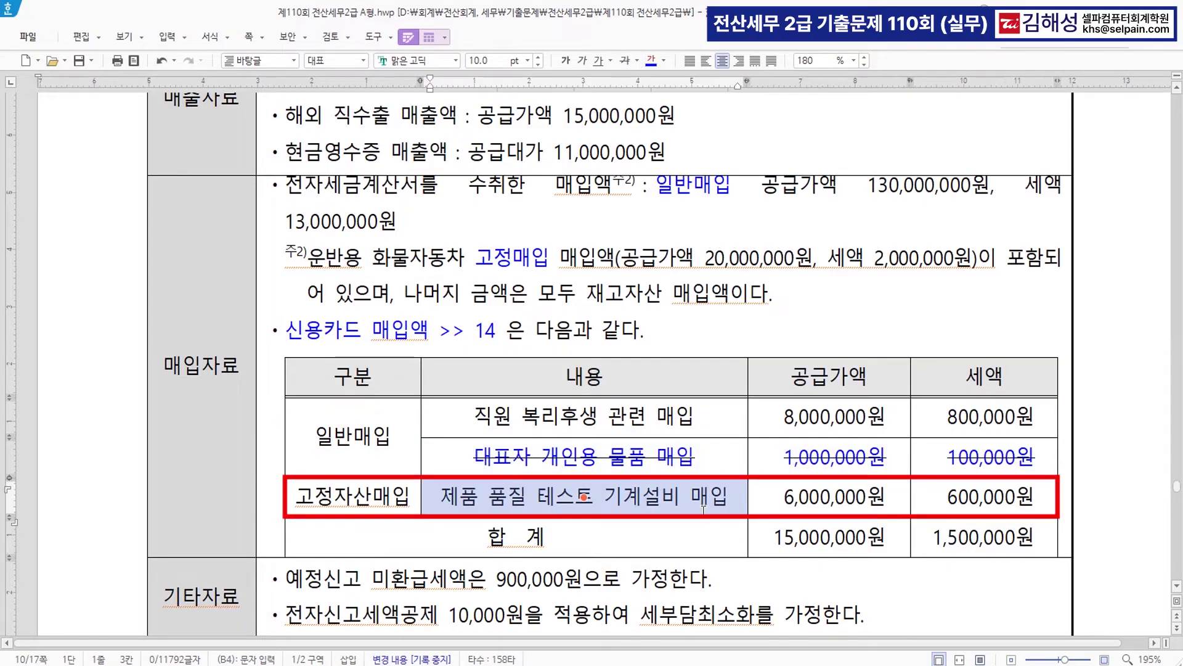
{"action": "key", "text": "Escape"}
{"action": "left_click", "coordinate": [839, 497]}
{"action": "scroll", "coordinate": [838, 498], "scroll_direction": "down", "scroll_amount": 3}
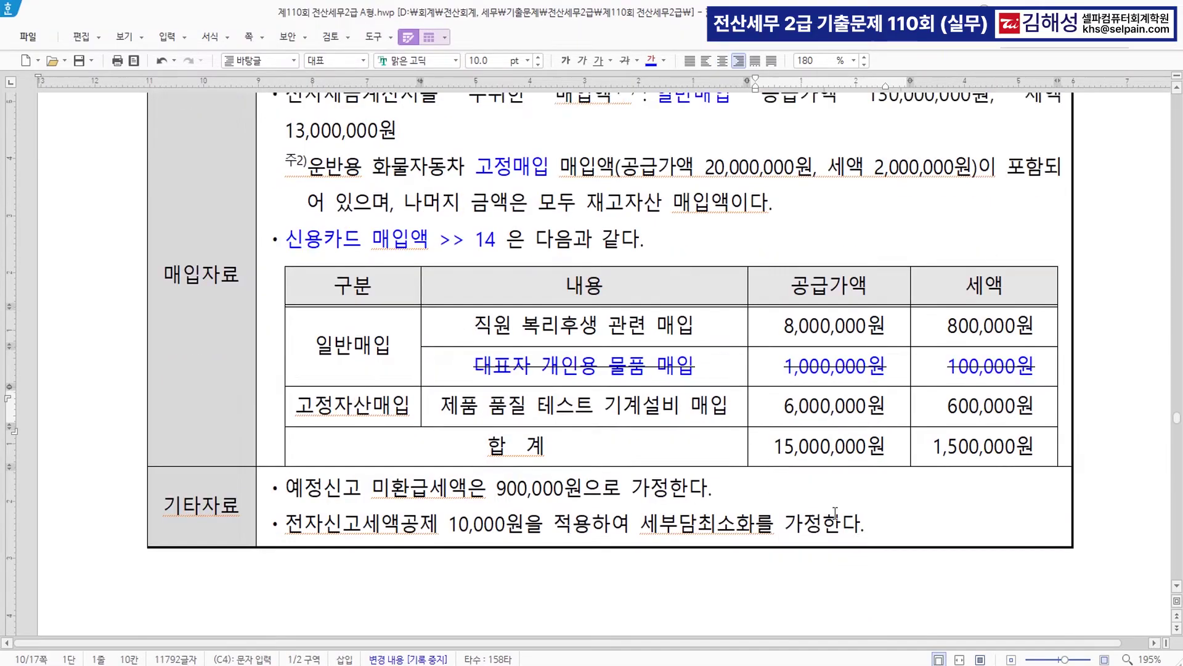
{"action": "left_click", "coordinate": [566, 410]}
{"action": "left_click", "coordinate": [527, 435]}
{"action": "scroll", "coordinate": [557, 434], "scroll_direction": "up", "scroll_amount": 3}
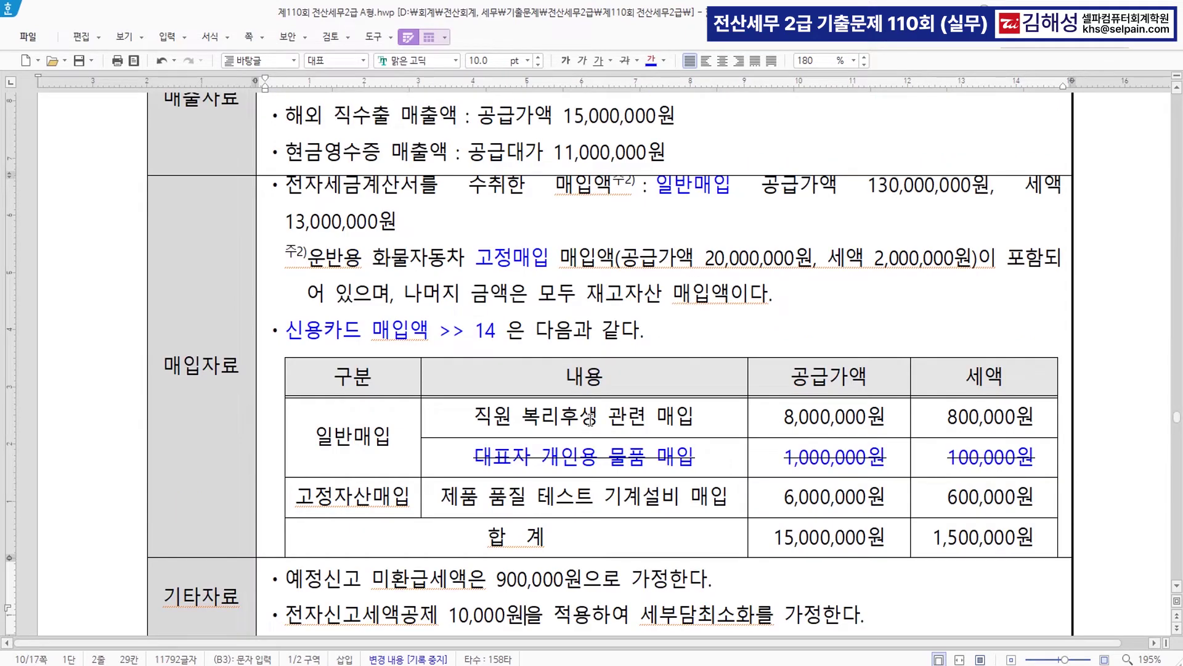
{"action": "scroll", "coordinate": [591, 419], "scroll_direction": "up", "scroll_amount": 2}
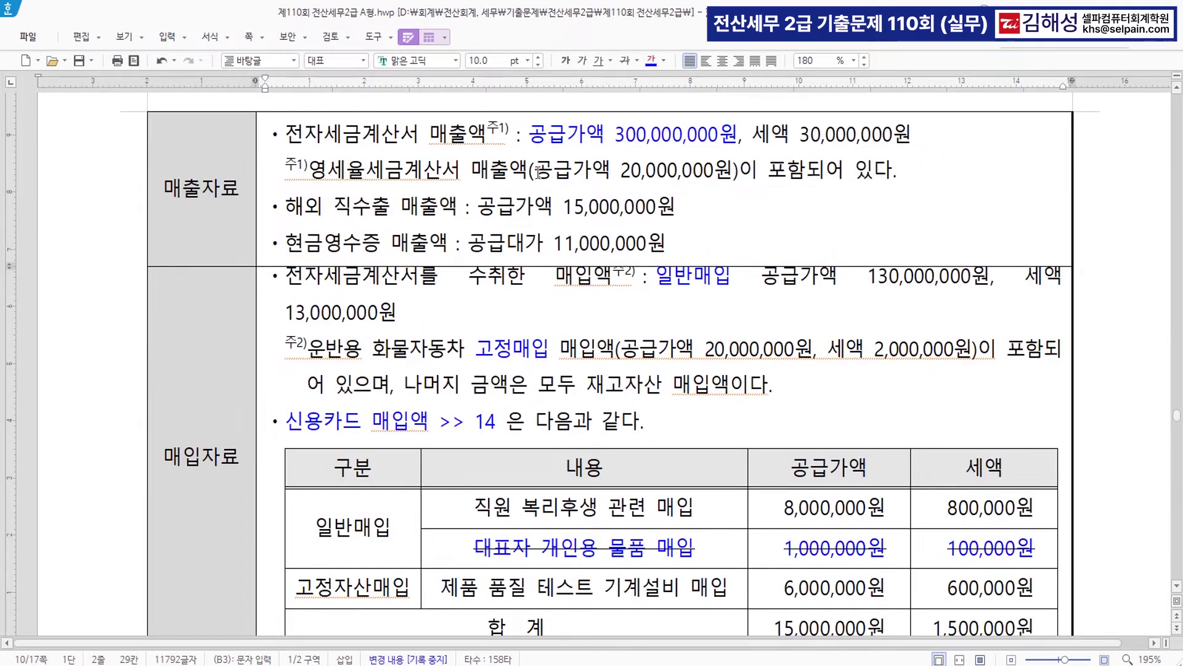
{"action": "key", "text": "alt+Tab"}
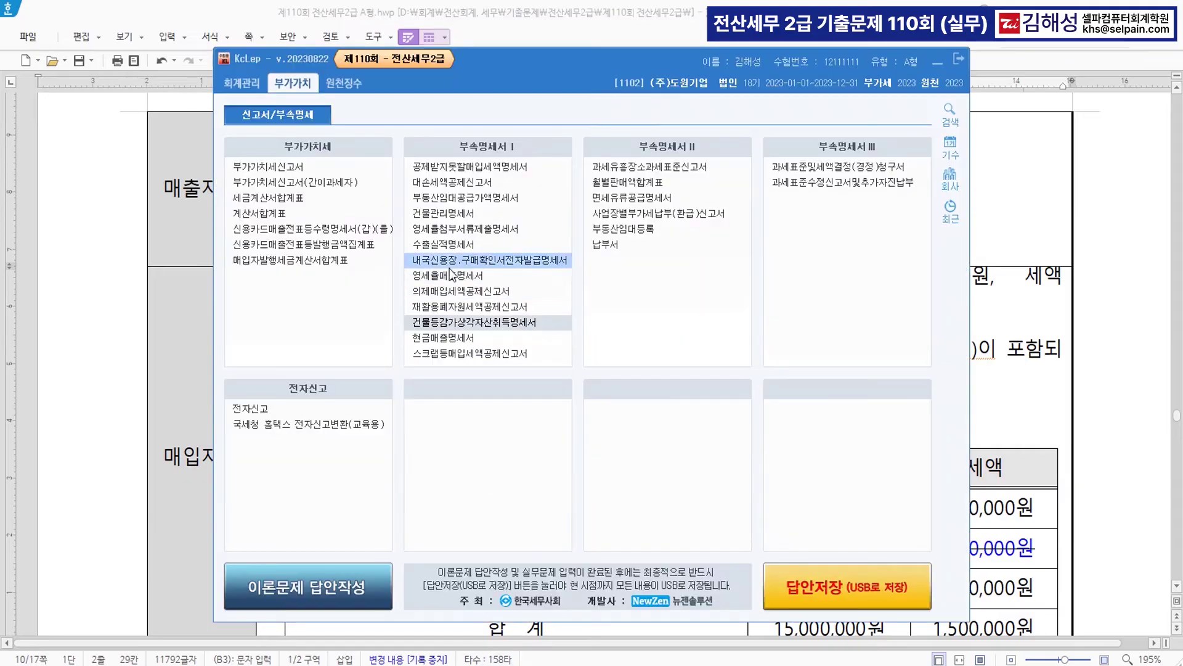
- Open 부가가치세신고서 for the 04–06 period
{"action": "left_click", "coordinate": [305, 167]}
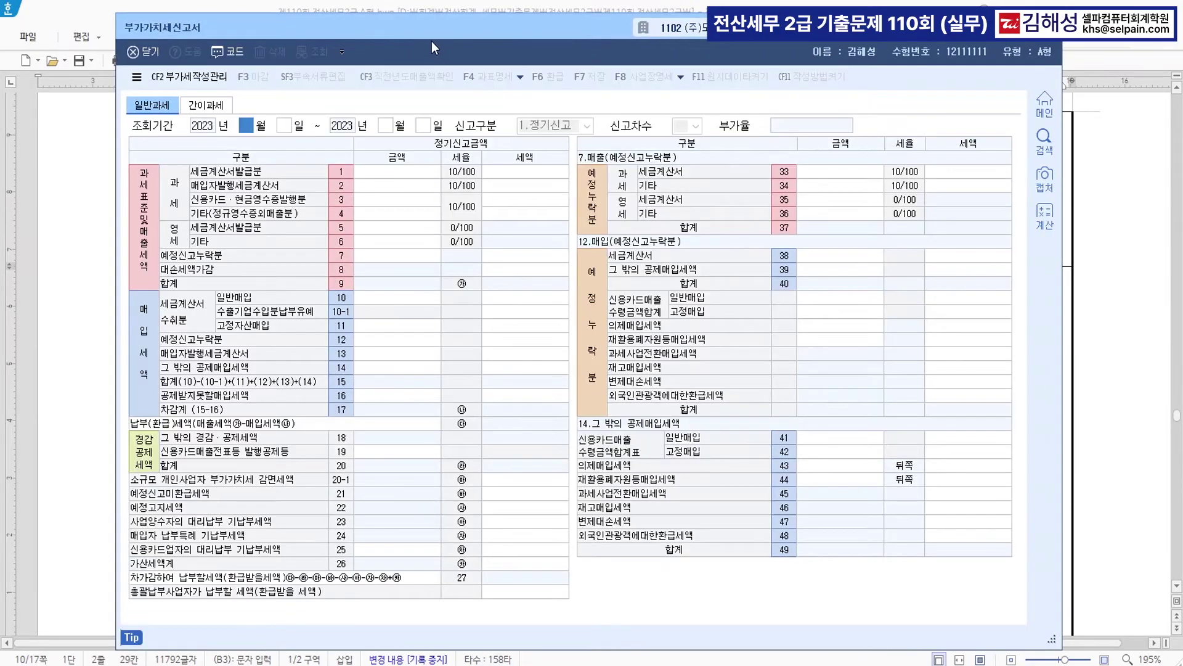
{"action": "left_click_drag", "start_coordinate": [431, 42], "coordinate": [467, 283]}
{"action": "scroll", "coordinate": [492, 242], "scroll_direction": "up", "scroll_amount": 6}
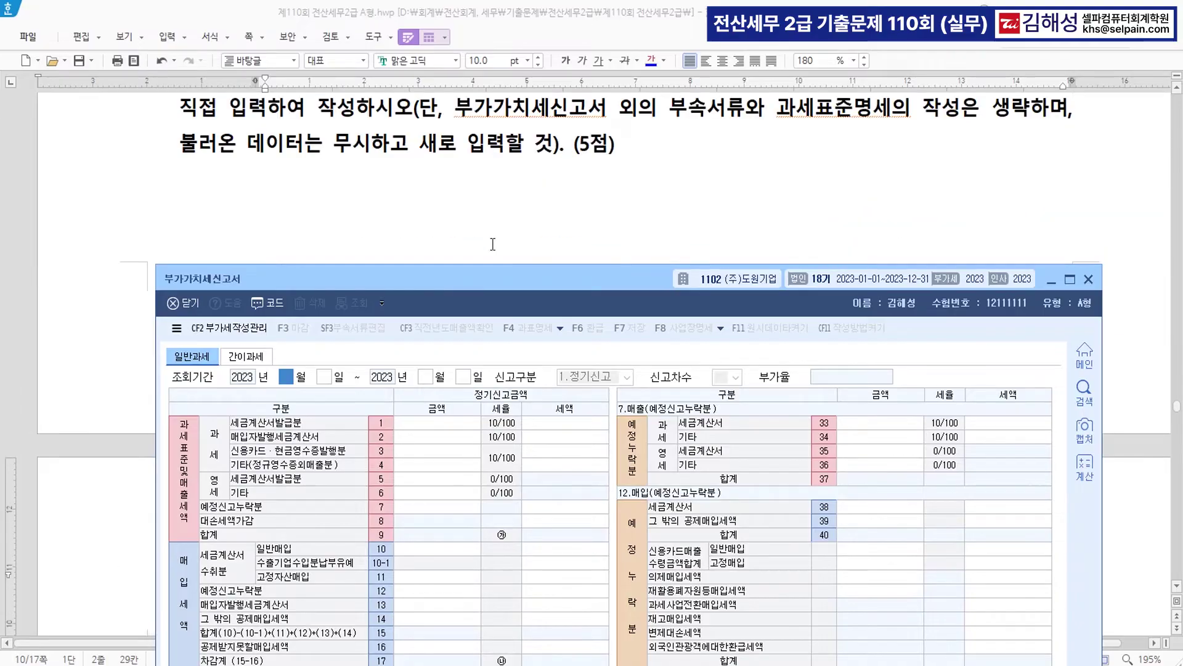
{"action": "type", "text": "04"}
{"action": "key", "text": "Return"}
{"action": "type", "text": "06"}
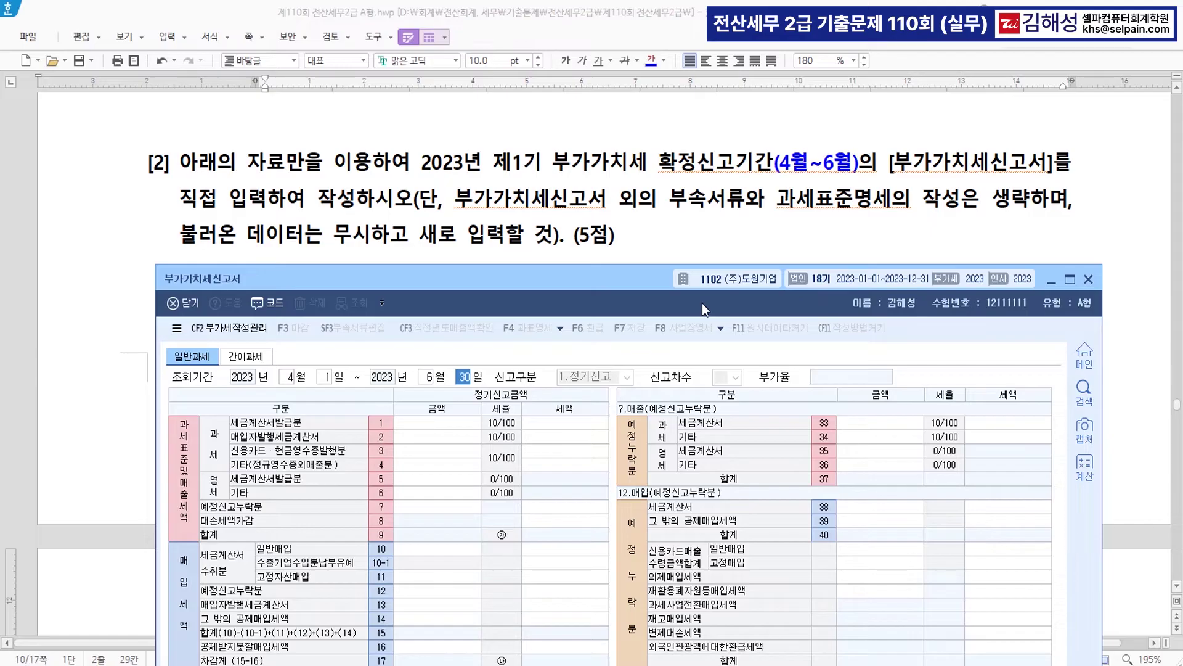
{"action": "key", "text": "Return"}
- Enter 300,000,000 tax-invoice sales and 20,000,000 zero-rated invoice sales
{"action": "scroll", "coordinate": [671, 194], "scroll_direction": "down", "scroll_amount": 8}
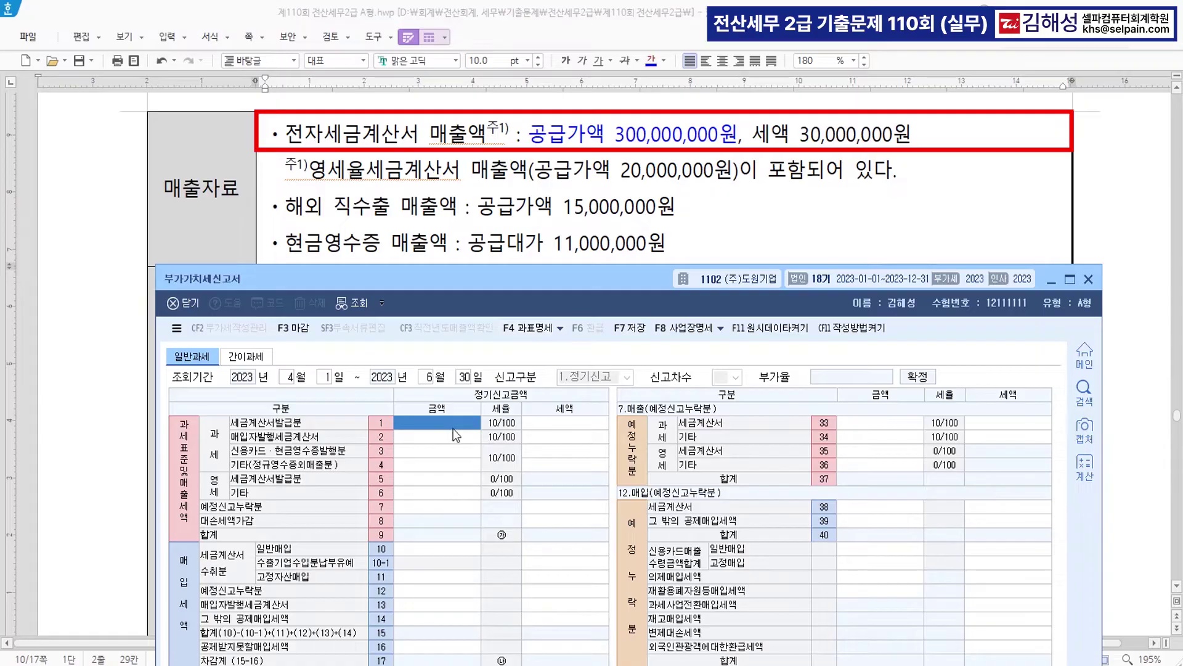
{"action": "type", "text": "300000000"}
{"action": "key", "text": "Return"}
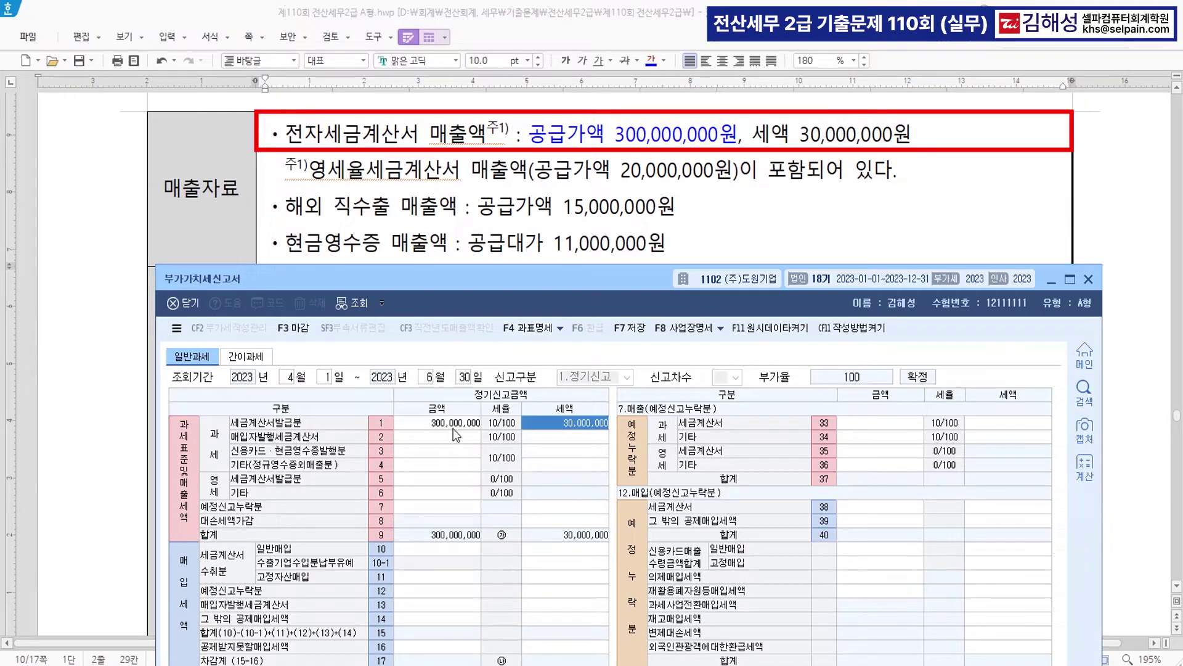
{"action": "key", "text": "Return"}
{"action": "left_click", "coordinate": [429, 481]}
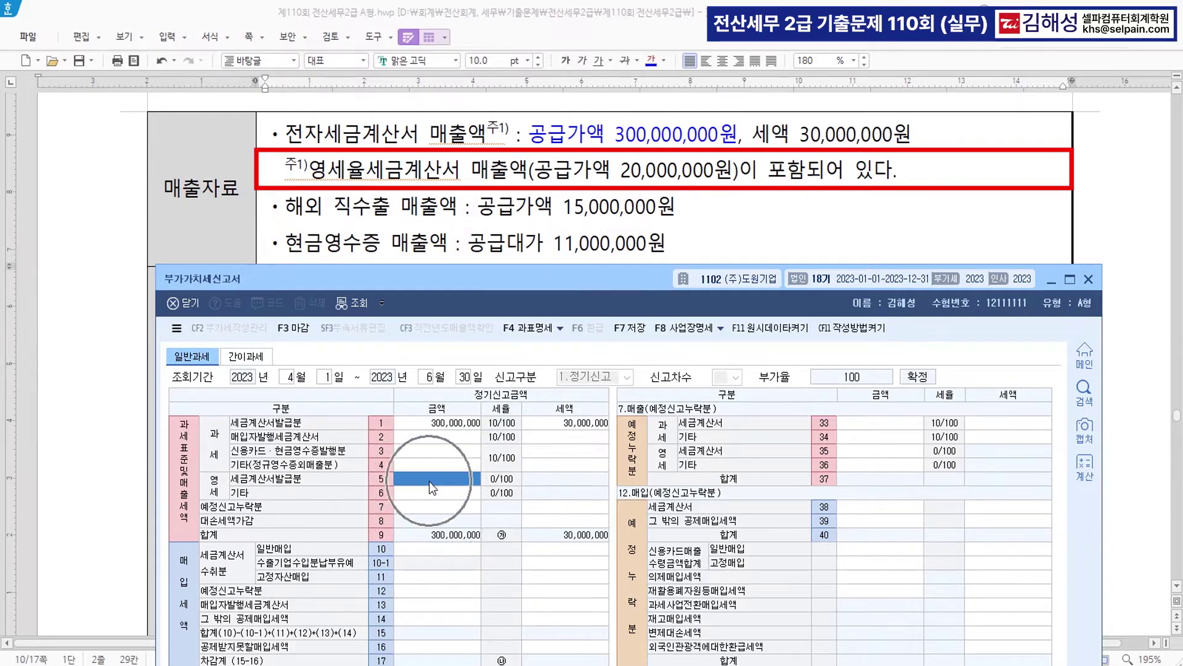
{"action": "type", "text": "20,000,000"}
{"action": "key", "text": "Return"}
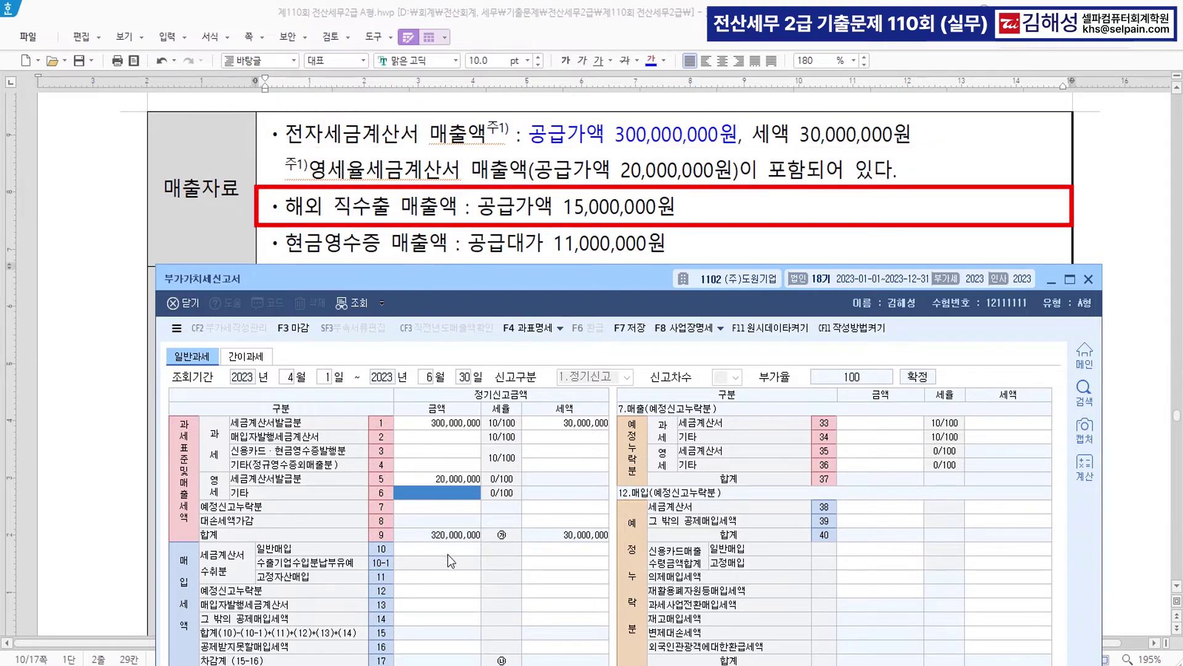
- Enter 15,000,000 other zero-rated sales and 10,000,000 card/cash-receipt sales
{"action": "left_click", "coordinate": [449, 494]}
{"action": "type", "text": "15000000"}
{"action": "key", "text": "Return"}
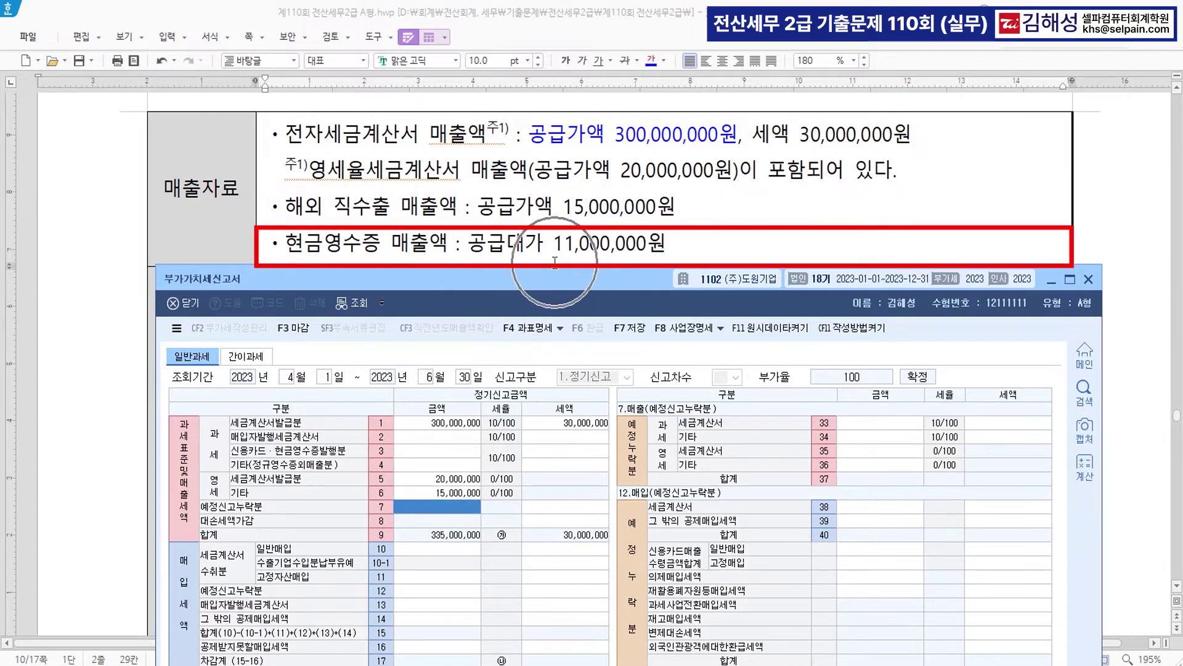
{"action": "left_click", "coordinate": [457, 451]}
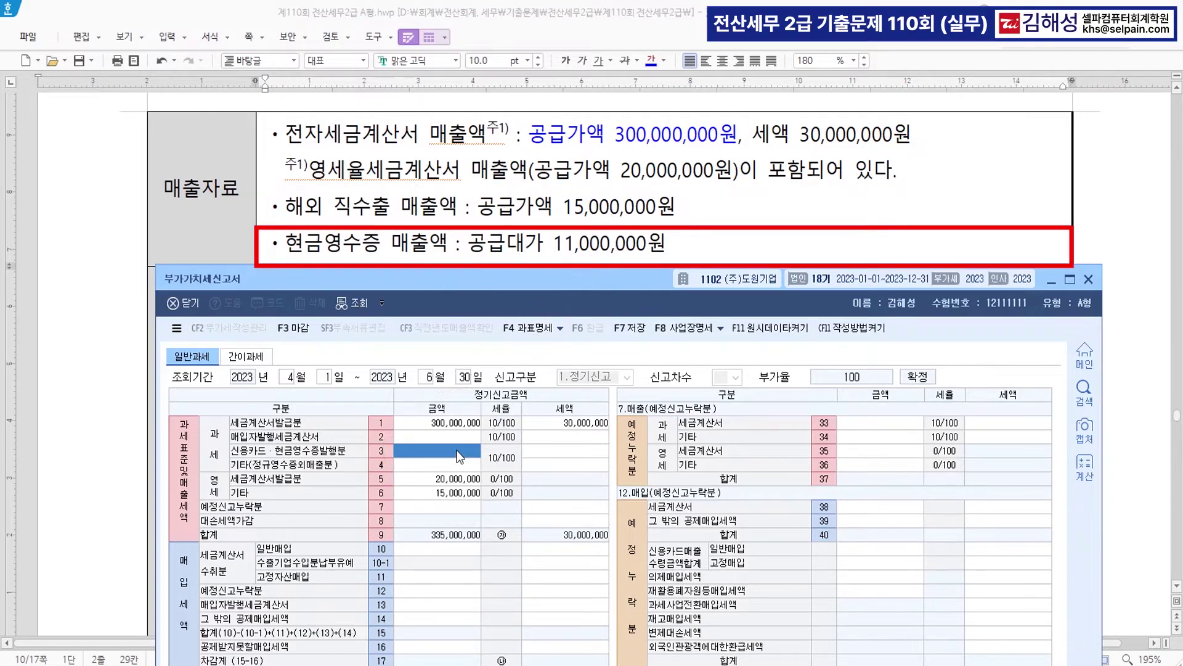
{"action": "left_click", "coordinate": [457, 451]}
{"action": "type", "text": "10000000"}
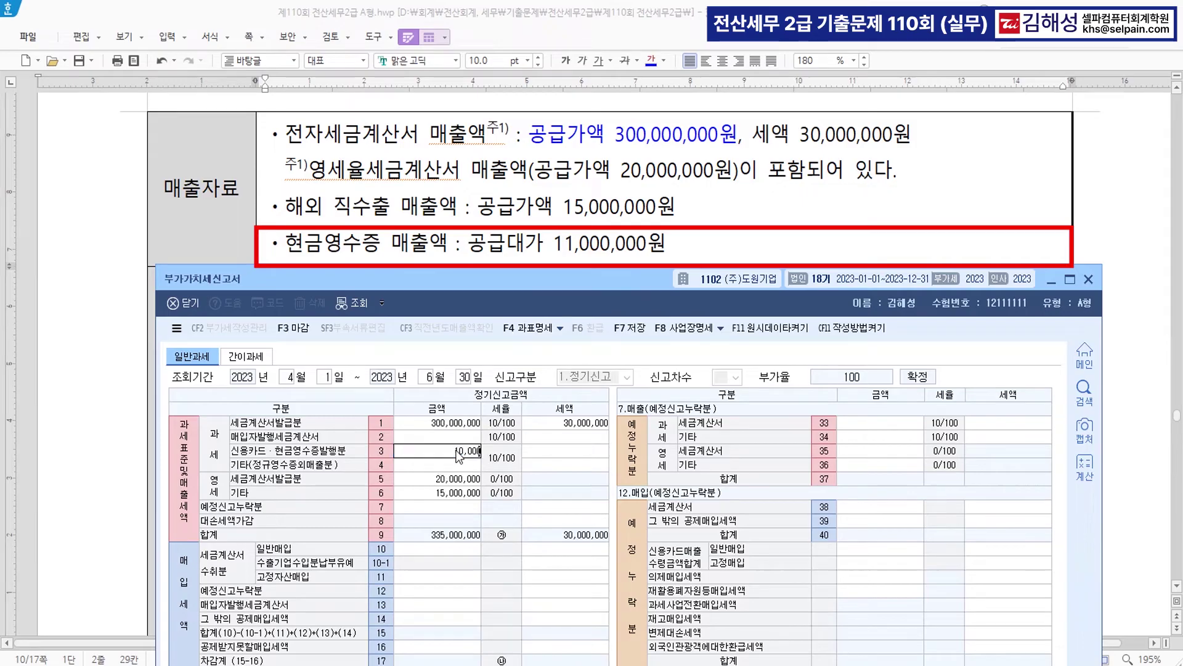
{"action": "key", "text": "Return"}
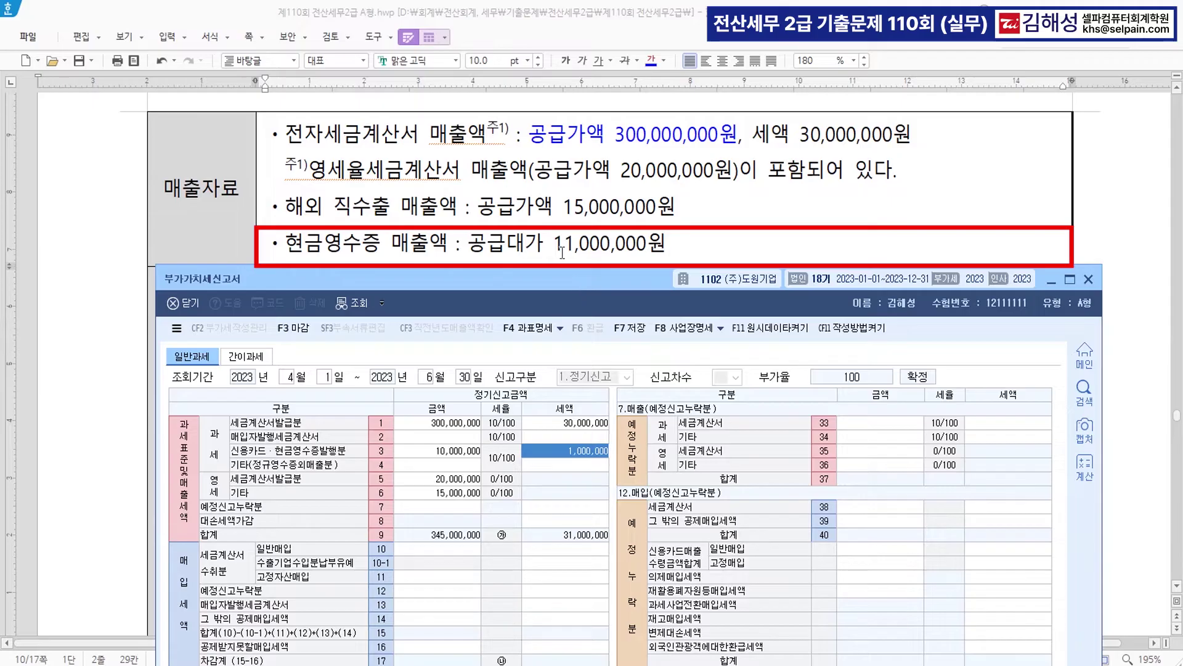
- In 한글, make the word 공급대가 bold and blue
{"action": "left_click", "coordinate": [541, 243]}
{"action": "left_click_drag", "start_coordinate": [487, 245], "coordinate": [543, 245]}
{"action": "left_click_drag", "start_coordinate": [468, 245], "coordinate": [545, 245]}
{"action": "left_click", "coordinate": [652, 62]}
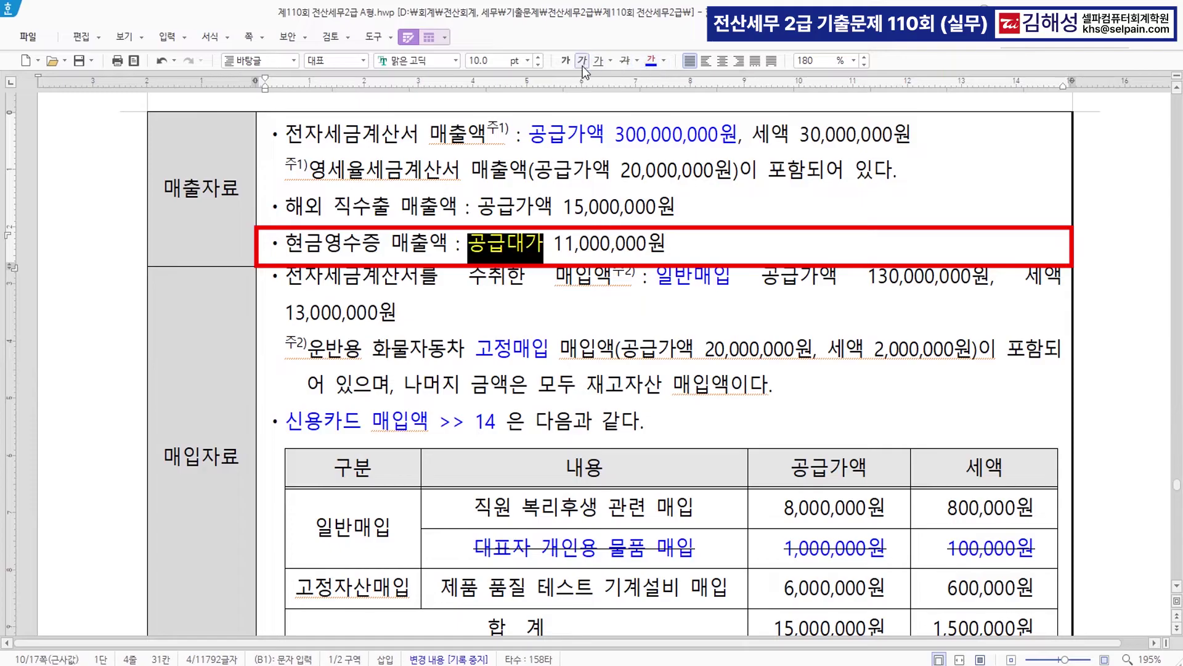
{"action": "left_click", "coordinate": [568, 65]}
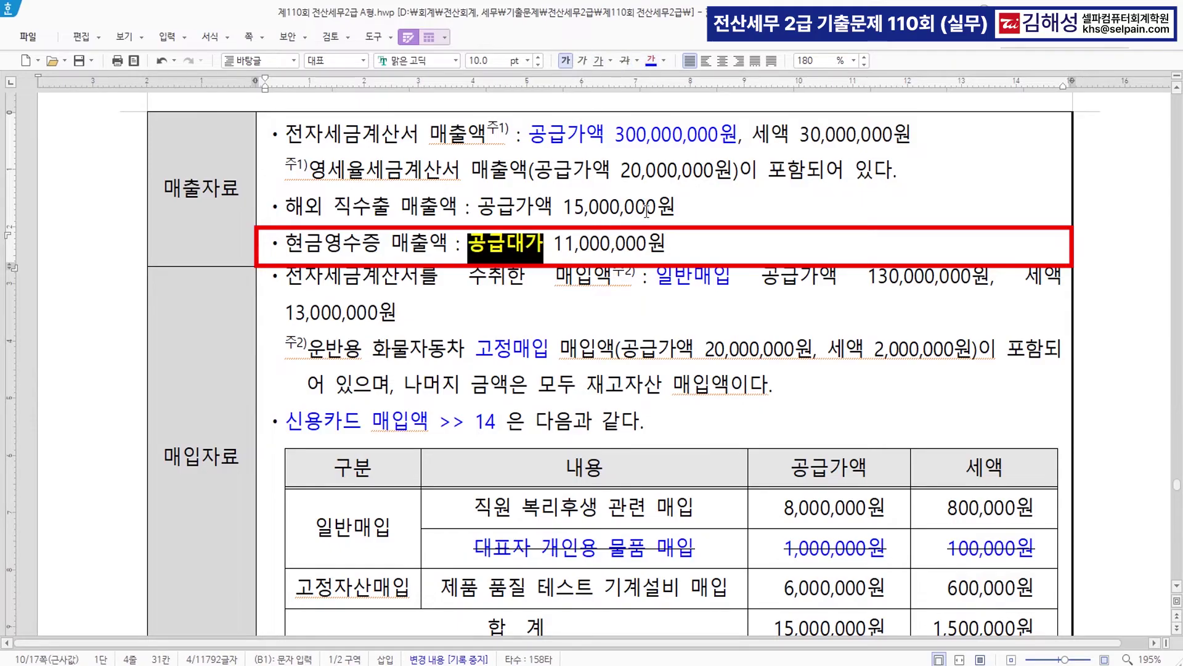
{"action": "left_click", "coordinate": [561, 247]}
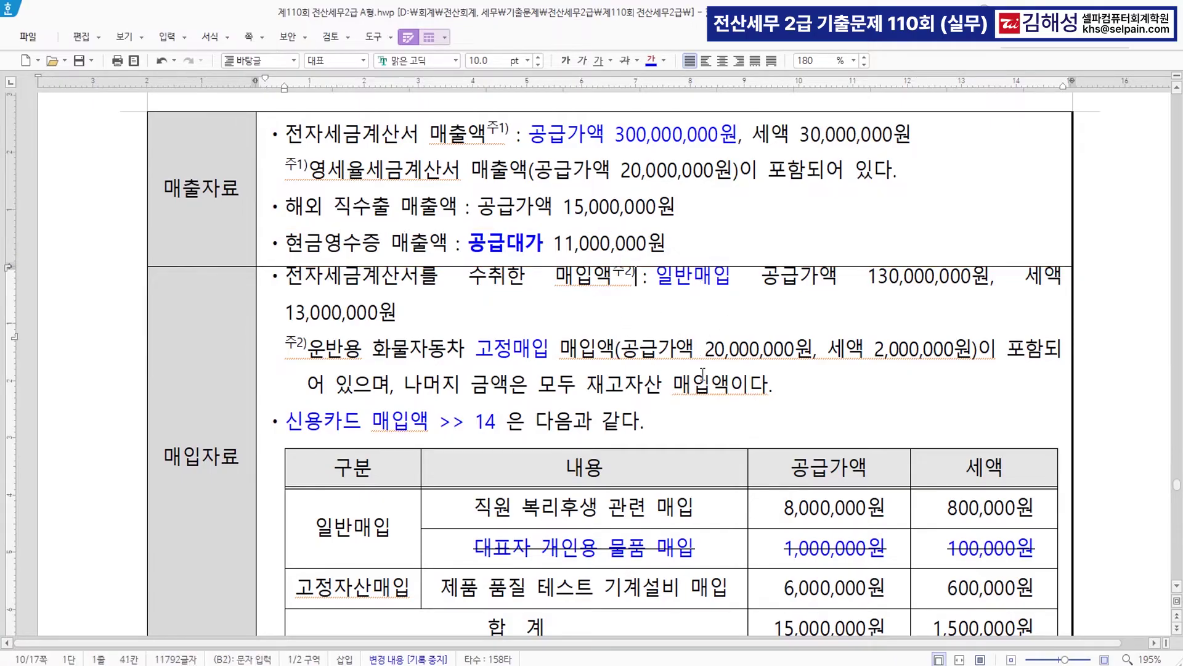
{"action": "key", "text": "alt+Tab"}
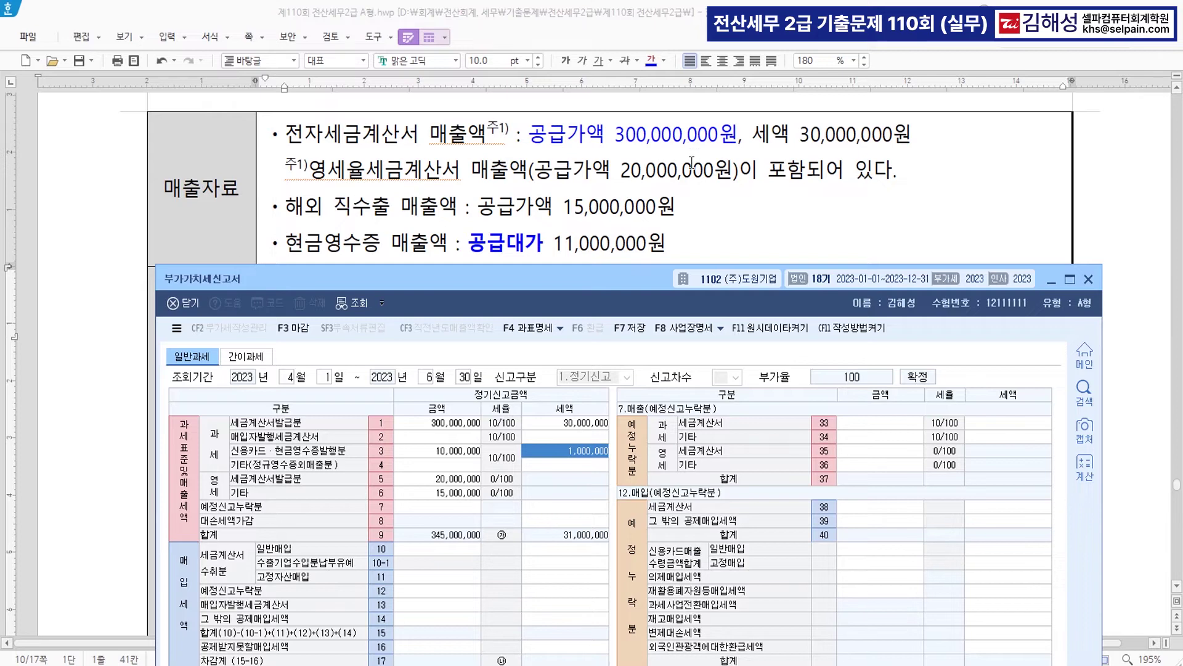
- Enter general tax-invoice purchases of 130,000,000 with 13,000,000 tax in row 10
{"action": "scroll", "coordinate": [692, 166], "scroll_direction": "down", "scroll_amount": 5}
{"action": "scroll", "coordinate": [691, 166], "scroll_direction": "up", "scroll_amount": 2}
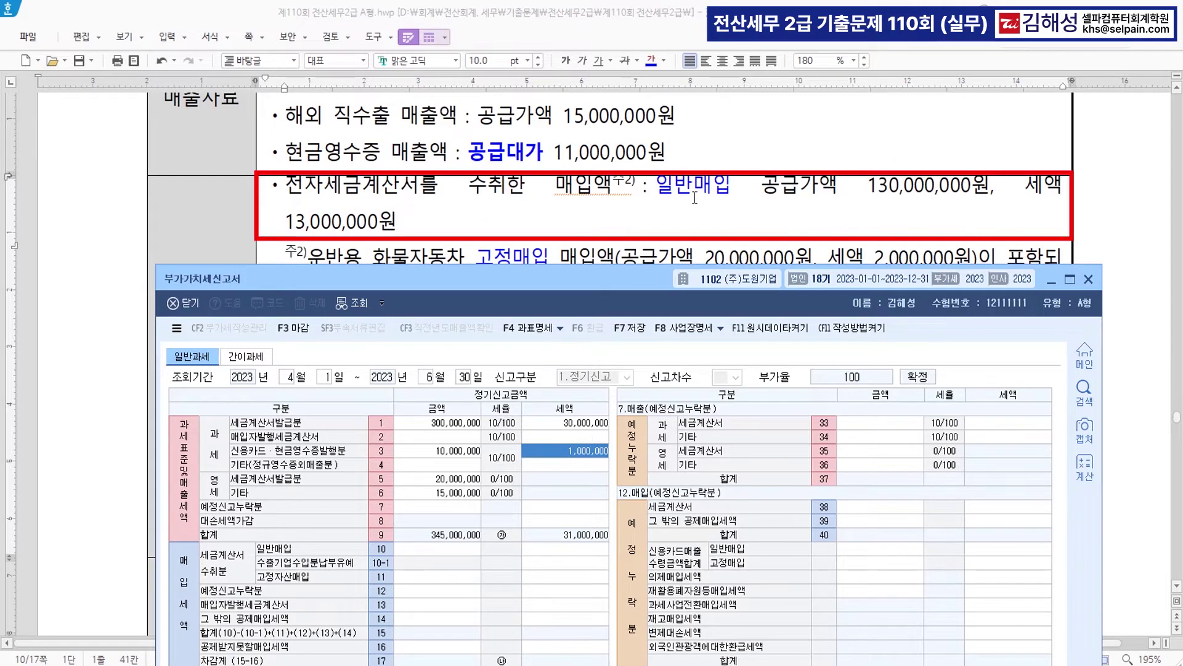
{"action": "left_click", "coordinate": [453, 552]}
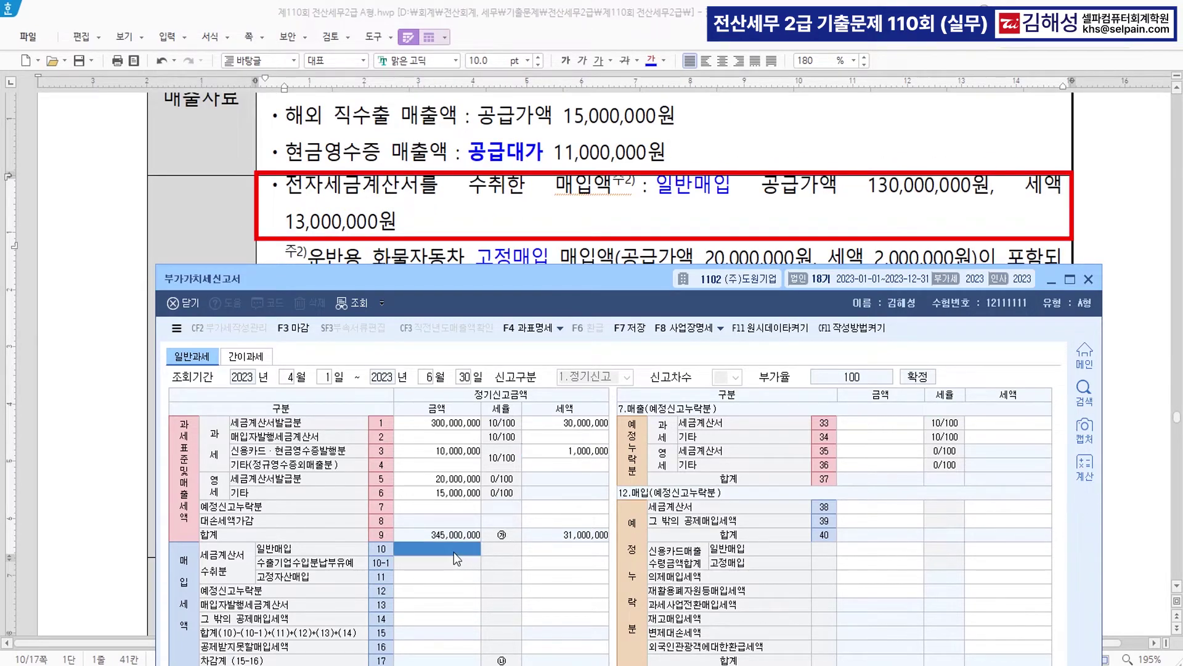
{"action": "type", "text": "130000000"}
{"action": "key", "text": "Return"}
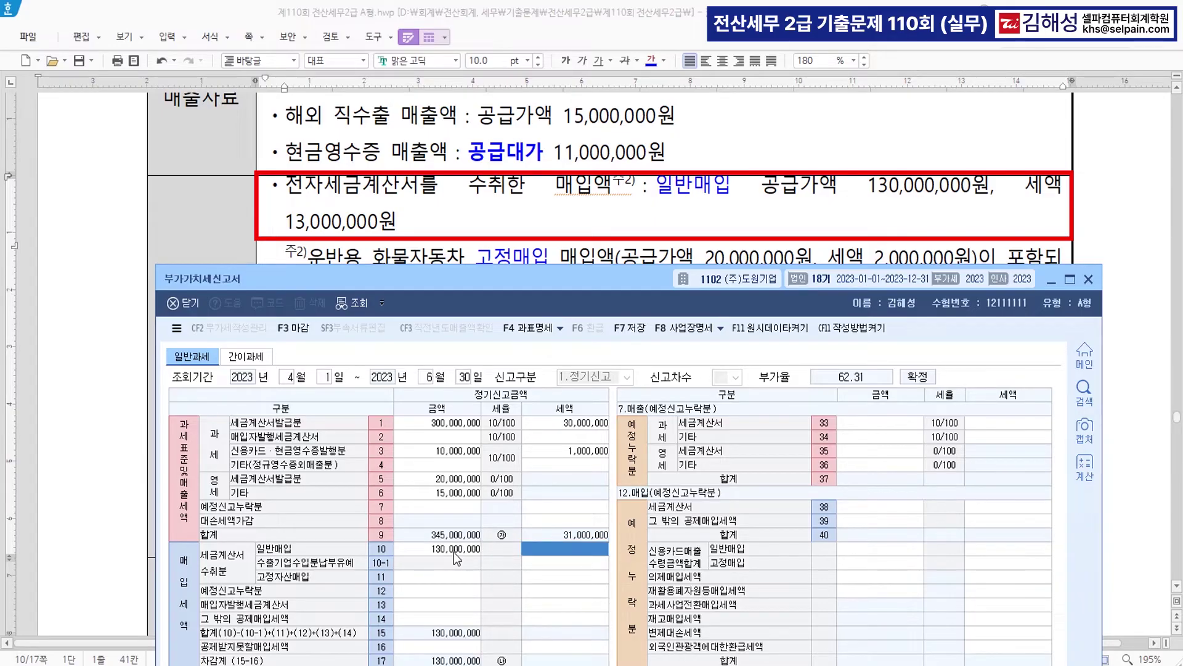
{"action": "type", "text": "13000000"}
{"action": "key", "text": "Return"}
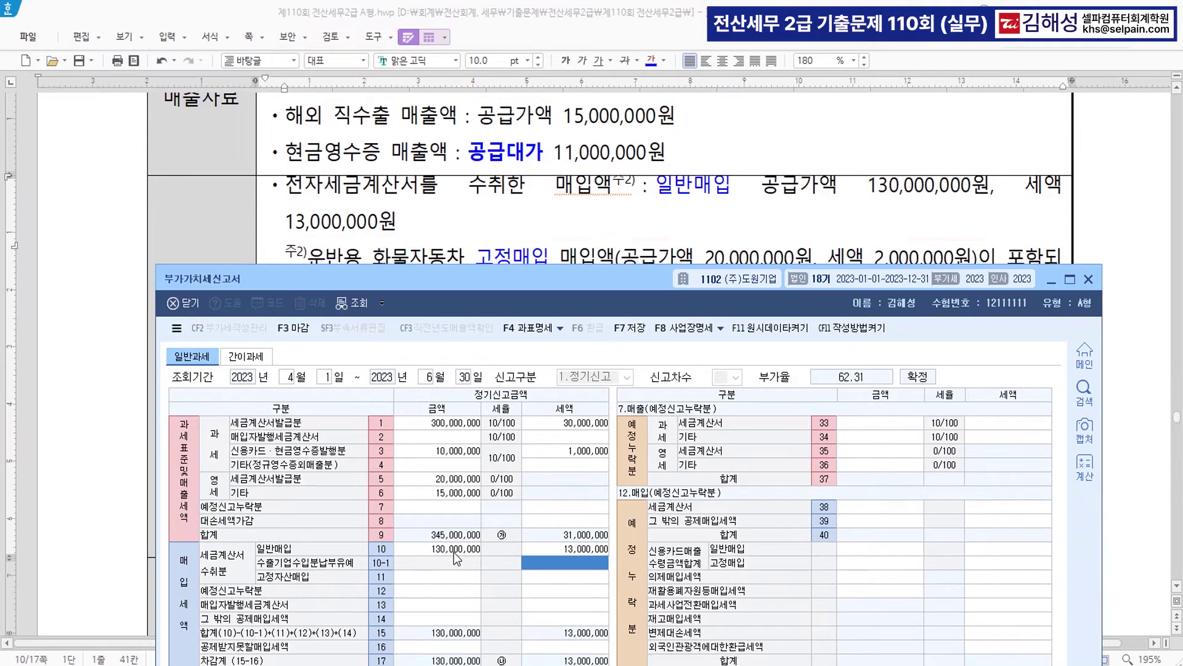
- Enter fixed-asset purchases of 20,000,000 with 2,000,000 tax in row 11
{"action": "scroll", "coordinate": [610, 255], "scroll_direction": "down", "scroll_amount": 2}
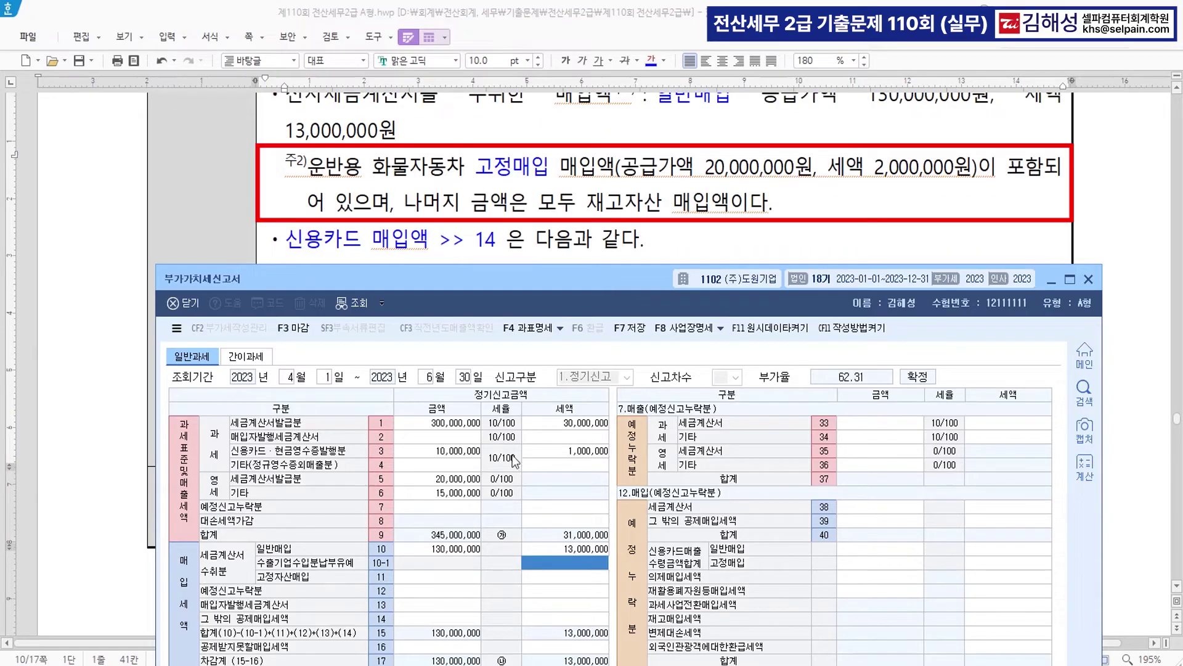
{"action": "left_click", "coordinate": [449, 578]}
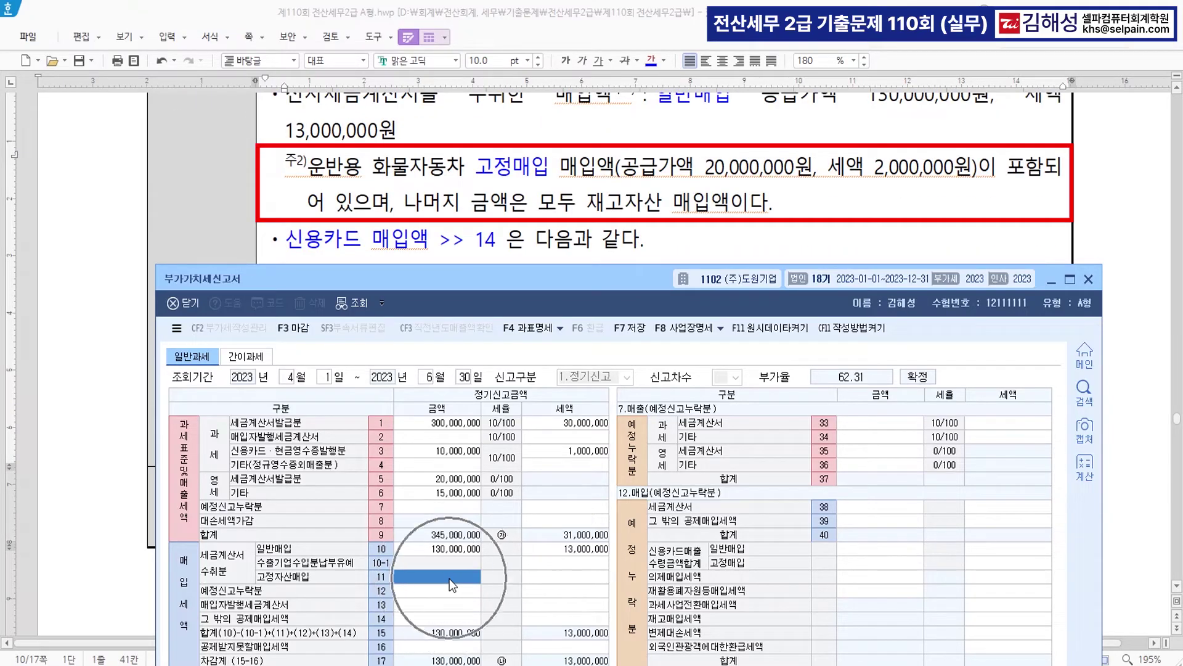
{"action": "type", "text": "20000000"}
{"action": "key", "text": "Return"}
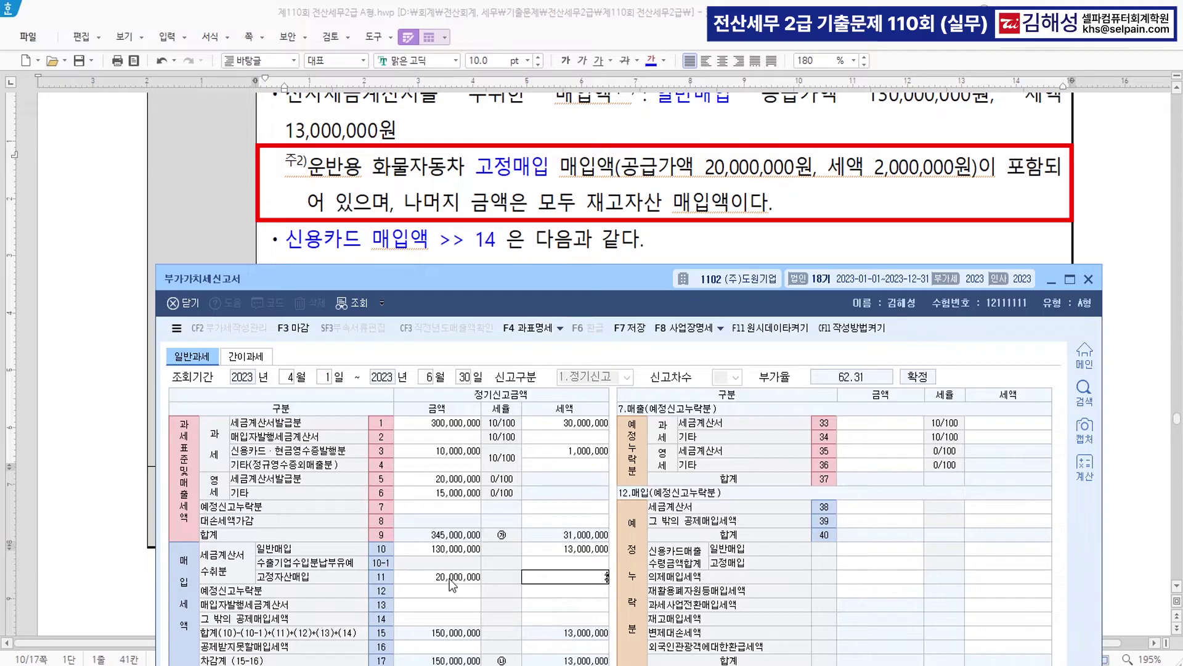
{"action": "key", "text": "Return"}
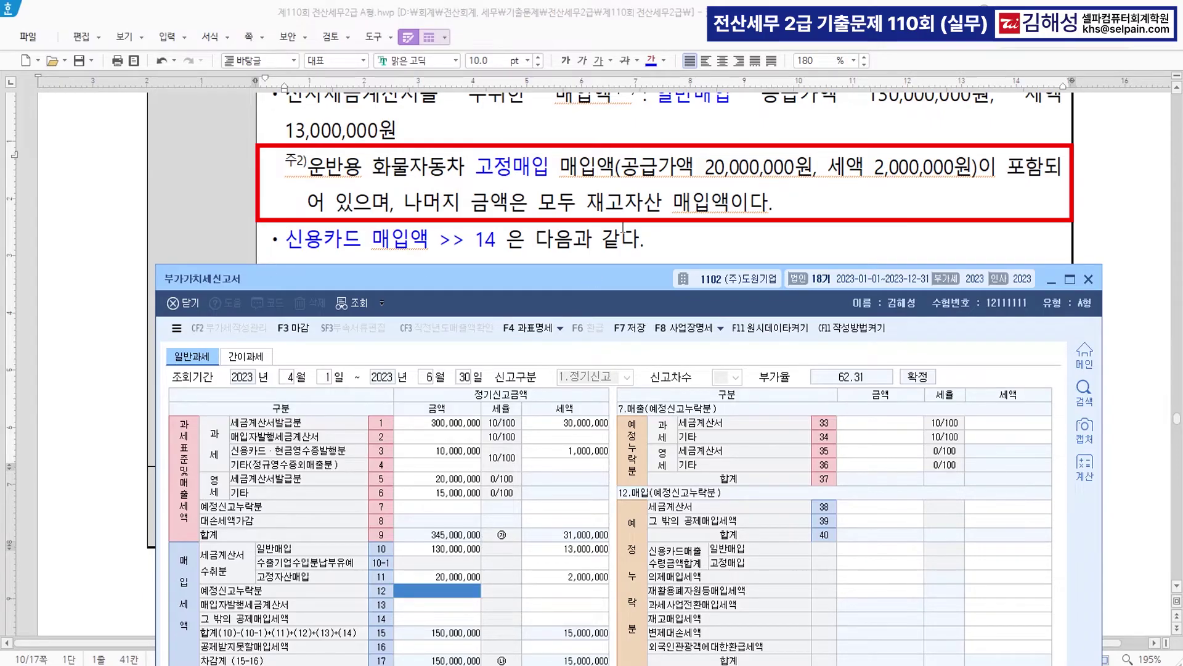
{"action": "scroll", "coordinate": [624, 227], "scroll_direction": "down", "scroll_amount": 5}
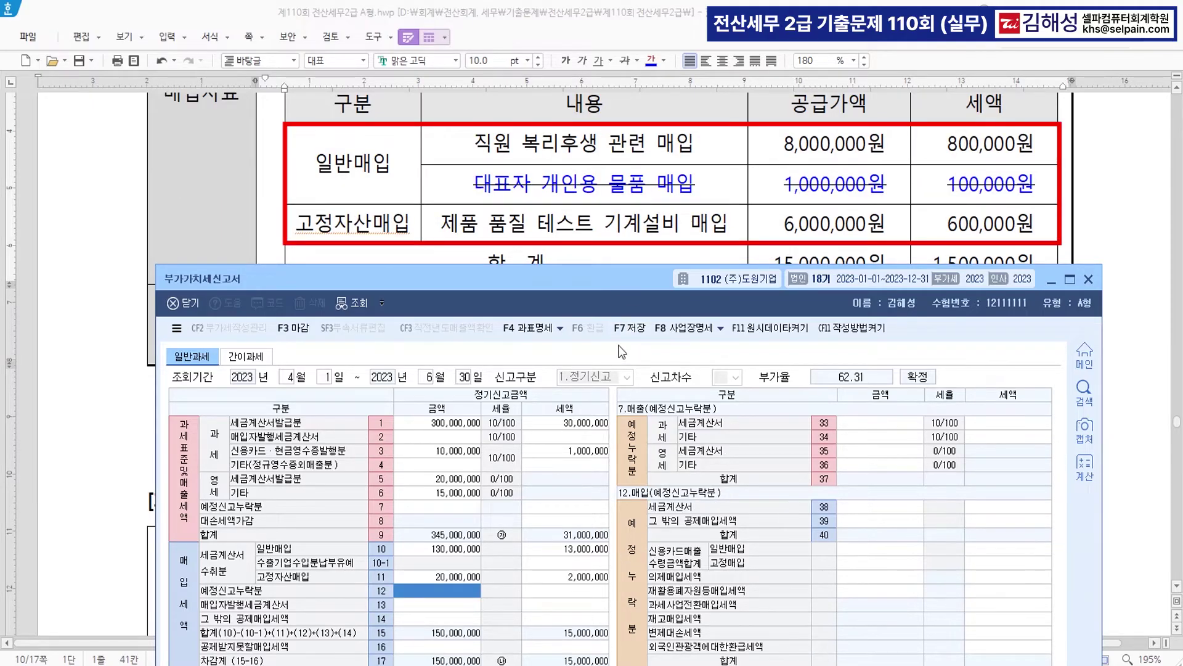
- Enter row 41 card purchases: 8,000,000 general, and 6,000,000 fixed assets with 600,000 tax
{"action": "mouse_move", "coordinate": [605, 282]}
{"action": "left_mouse_down"}
{"action": "mouse_move", "coordinate": [600, 250]}
{"action": "mouse_move", "coordinate": [602, 305]}
{"action": "left_mouse_up"}
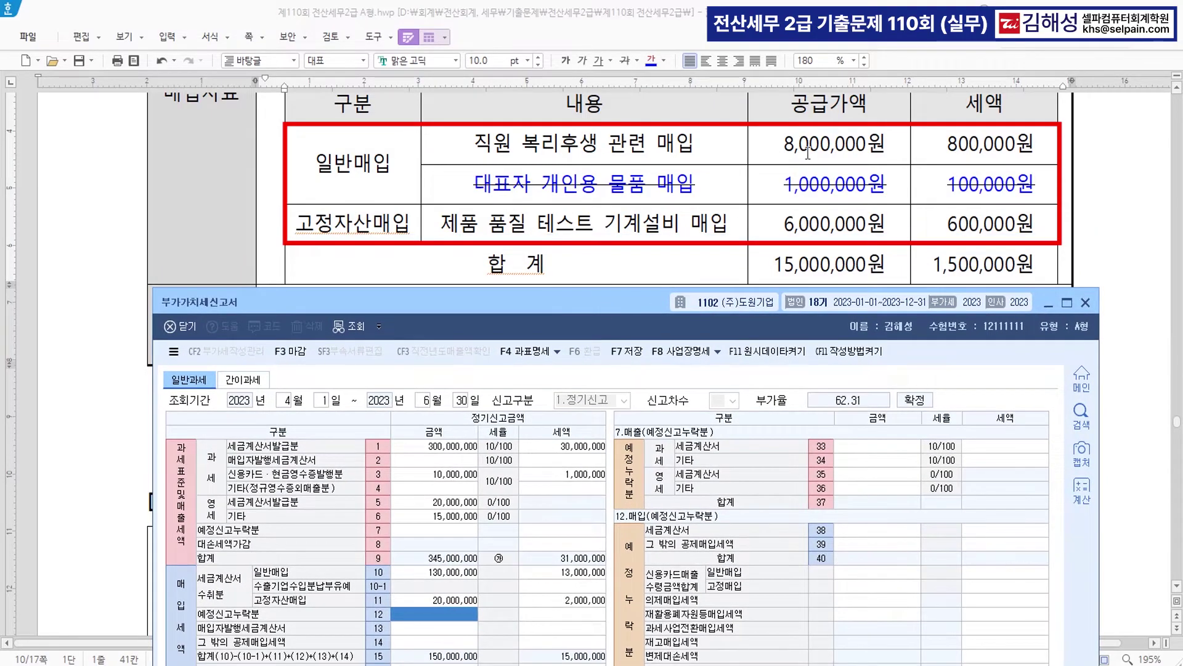
{"action": "left_click_drag", "start_coordinate": [612, 309], "coordinate": [615, 36]}
{"action": "left_click", "coordinate": [886, 441]}
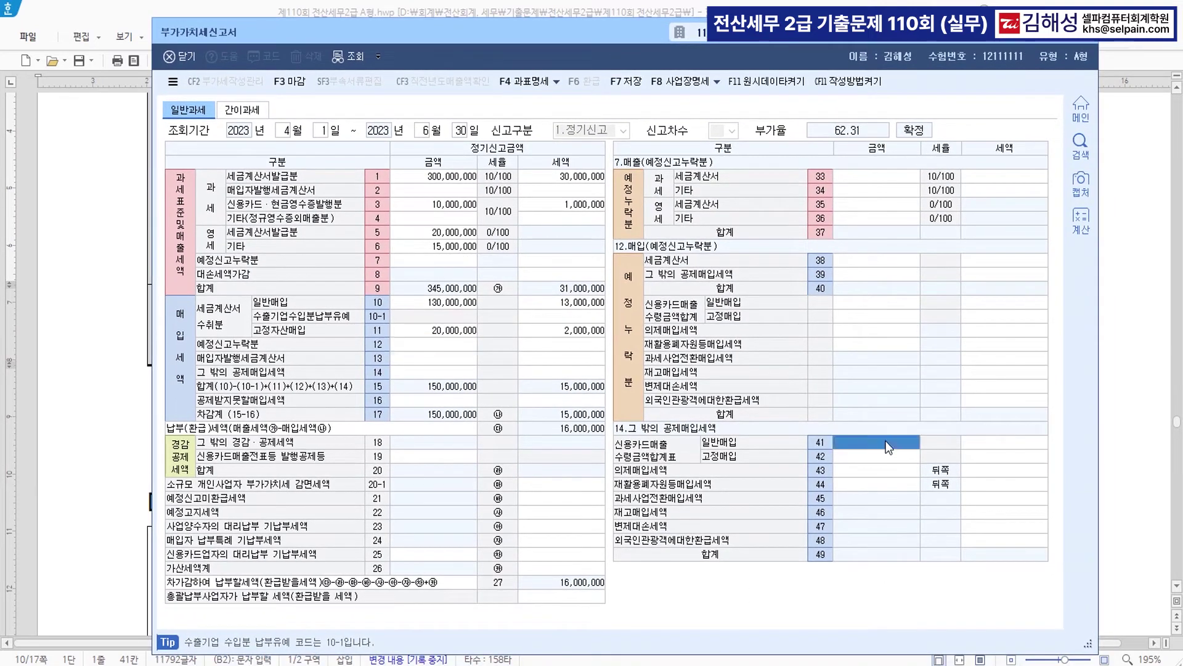
{"action": "type", "text": "8000000"}
{"action": "key", "text": "Return"}
{"action": "key", "text": "Return"}
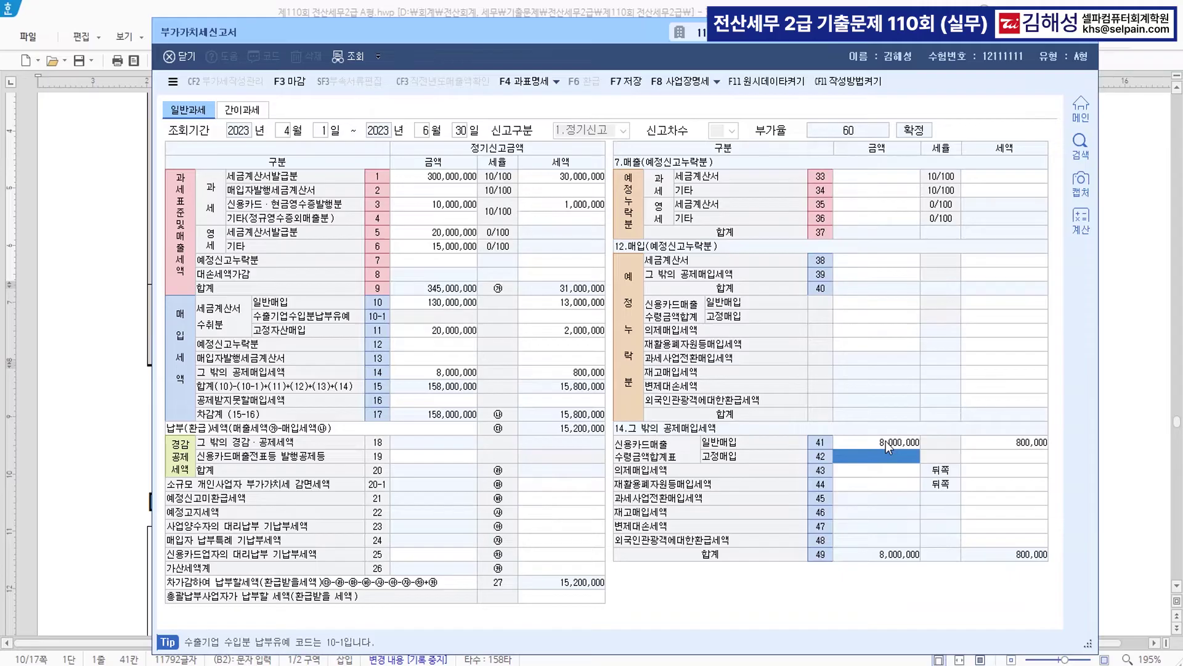
{"action": "type", "text": "6000000"}
{"action": "key", "text": "Return"}
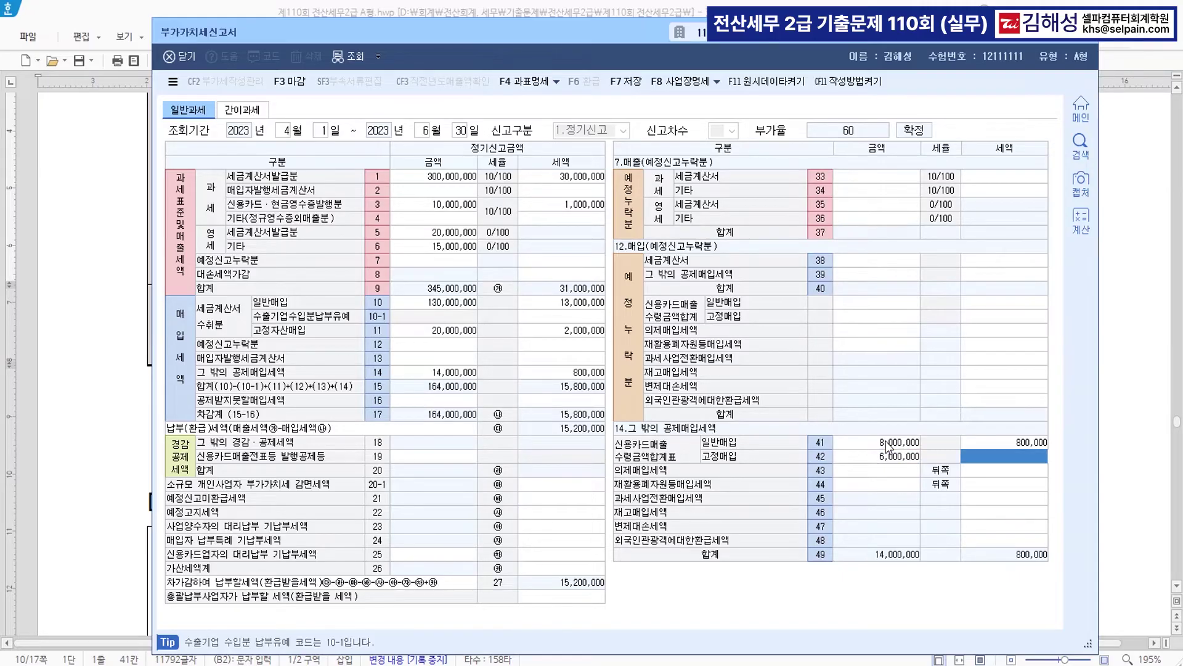
{"action": "type", "text": "600000"}
{"action": "key", "text": "Return"}
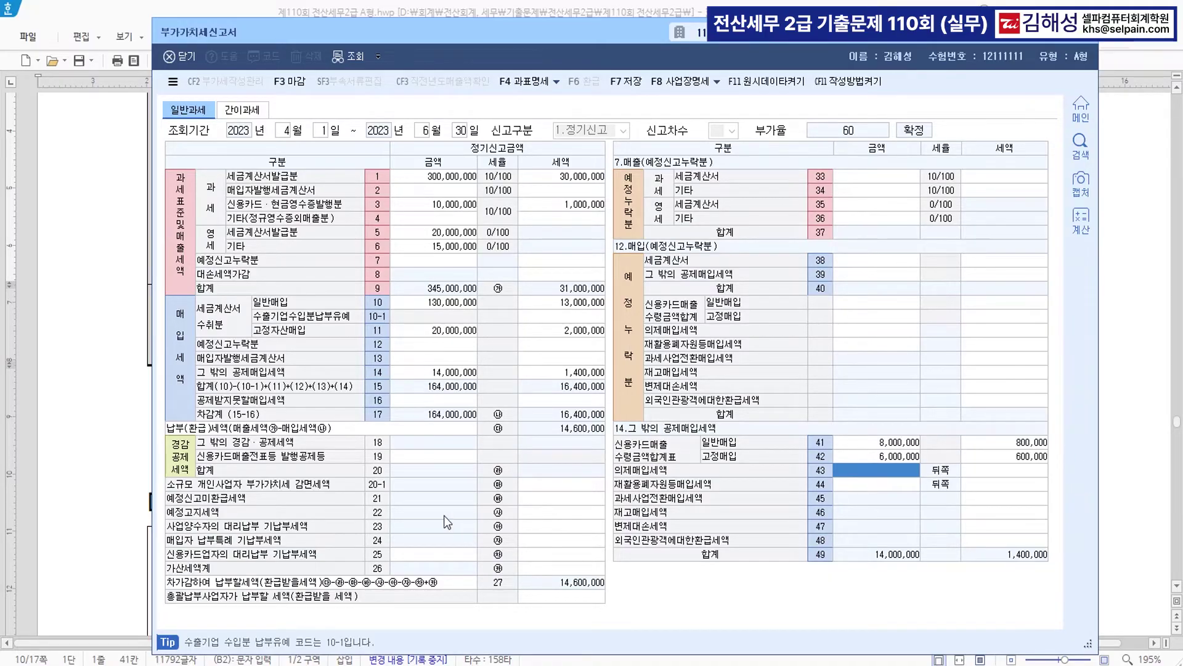
- Enter 900,000 unrefunded preliminary tax and the 10,000 line-54 credit, then save the return
{"action": "left_click", "coordinate": [533, 501]}
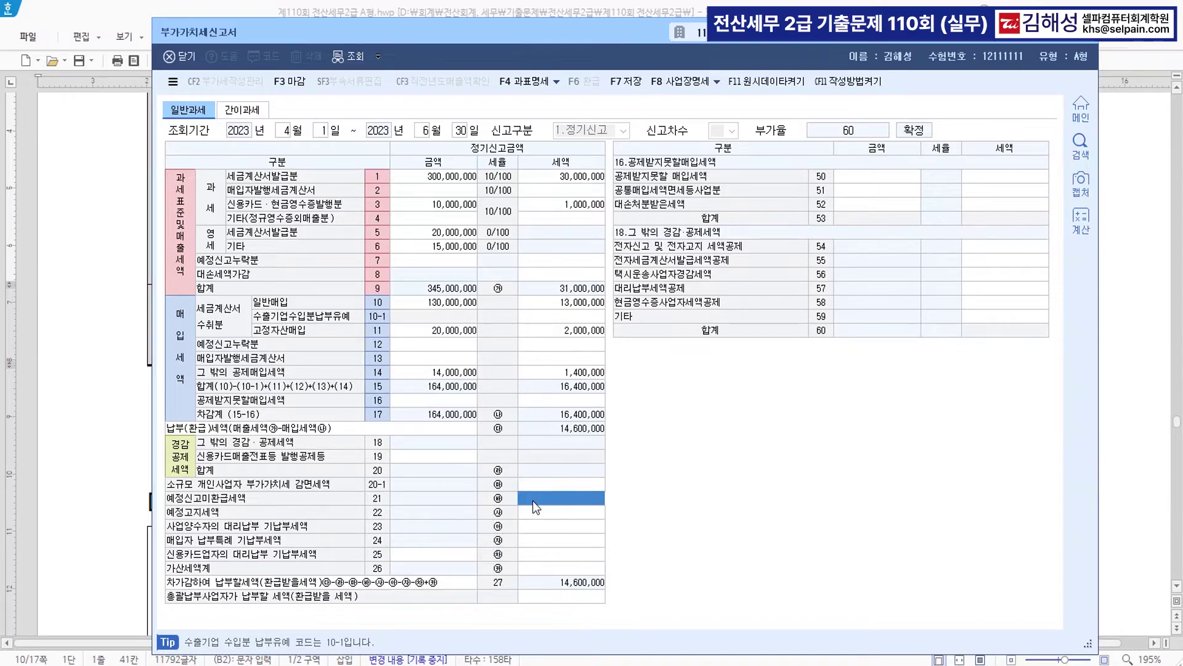
{"action": "type", "text": "9000000"}
{"action": "key", "text": "Return"}
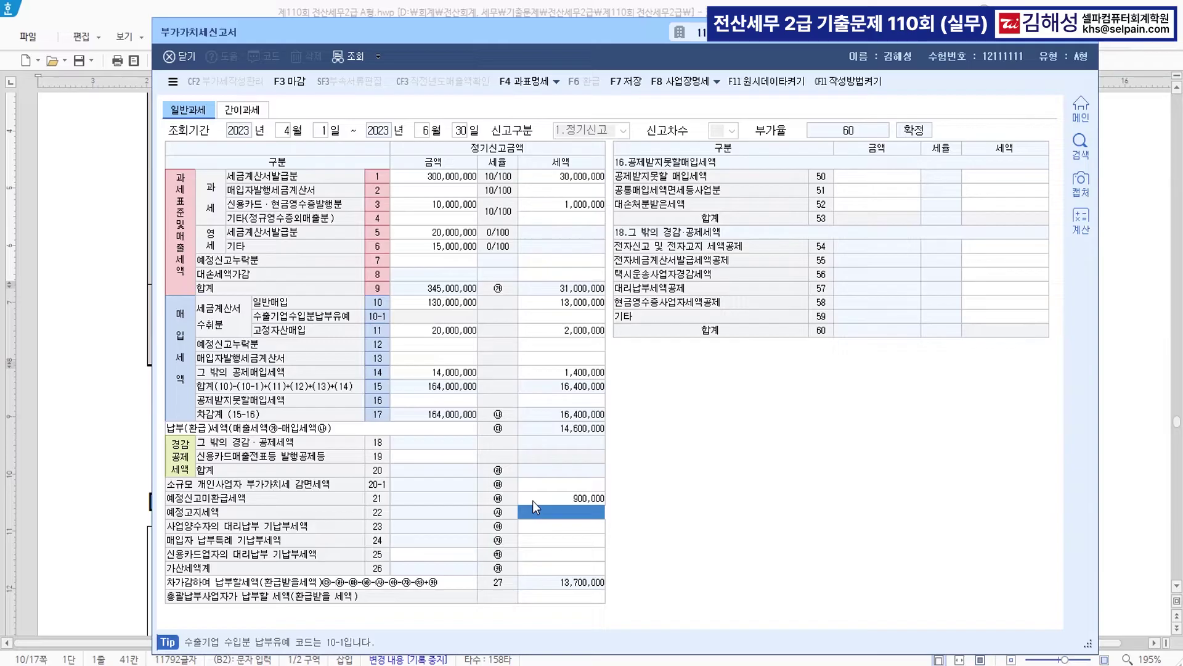
{"action": "left_click", "coordinate": [991, 250]}
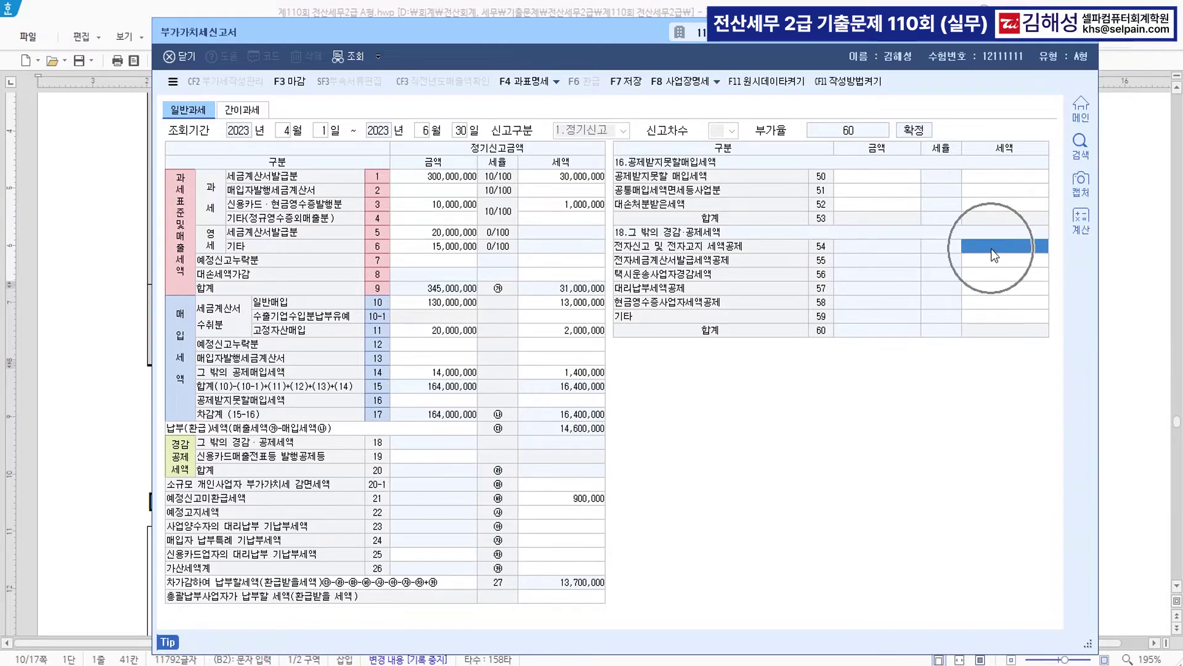
{"action": "type", "text": "100000"}
{"action": "key", "text": "Return"}
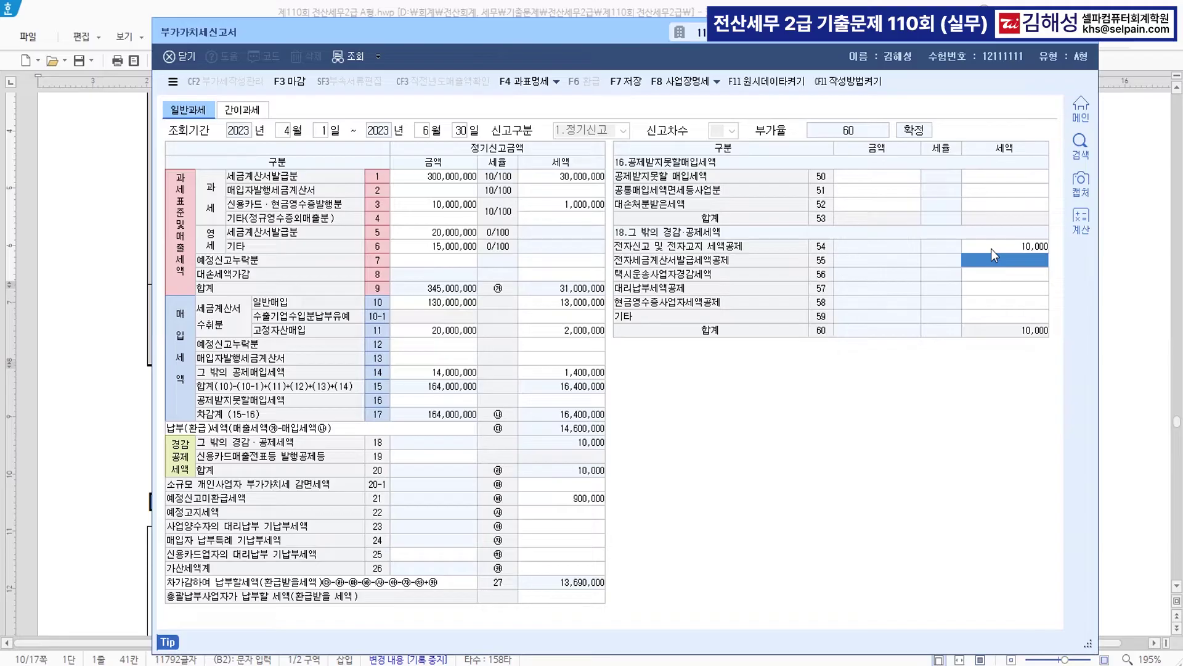
{"action": "left_click", "coordinate": [619, 83]}
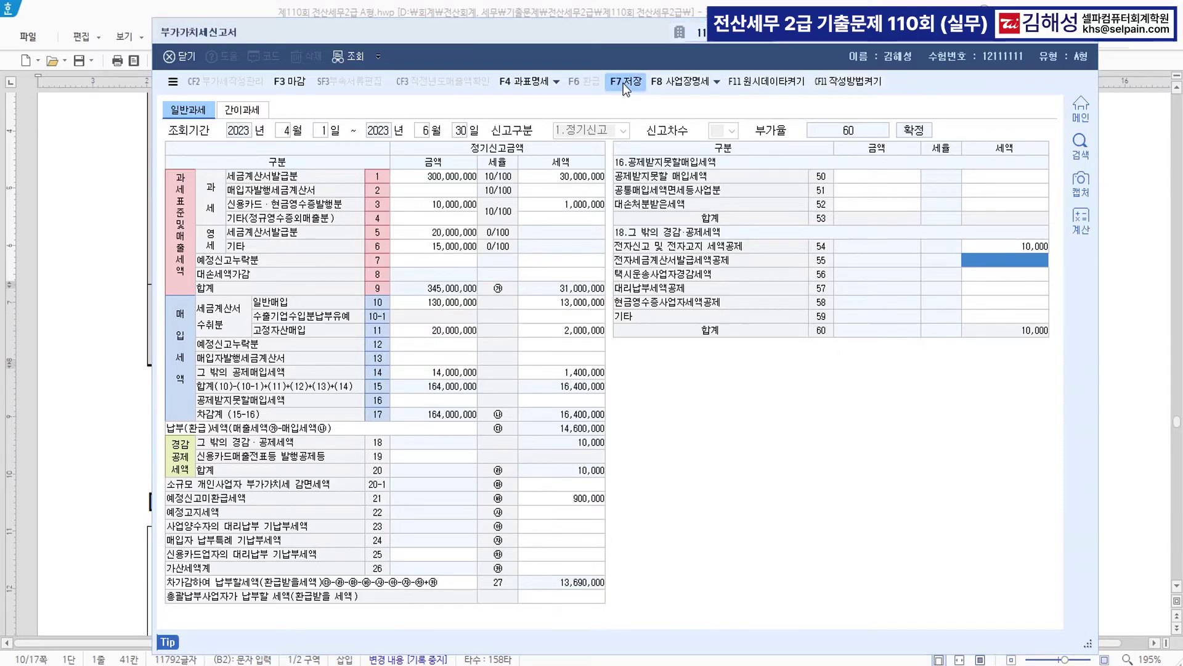
{"action": "left_click", "coordinate": [624, 373]}
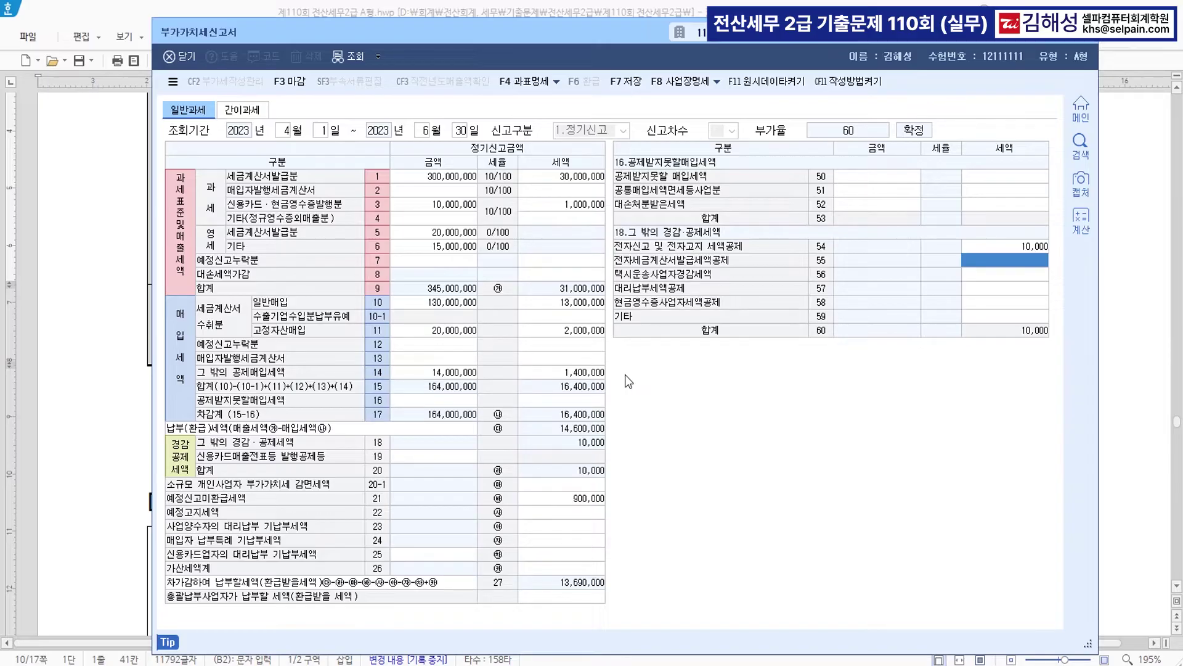
- Close the VAT return and colour 전자신고 in question [3]'s title blue
{"action": "left_click", "coordinate": [1086, 38]}
{"action": "scroll", "coordinate": [636, 386], "scroll_direction": "down", "scroll_amount": 3}
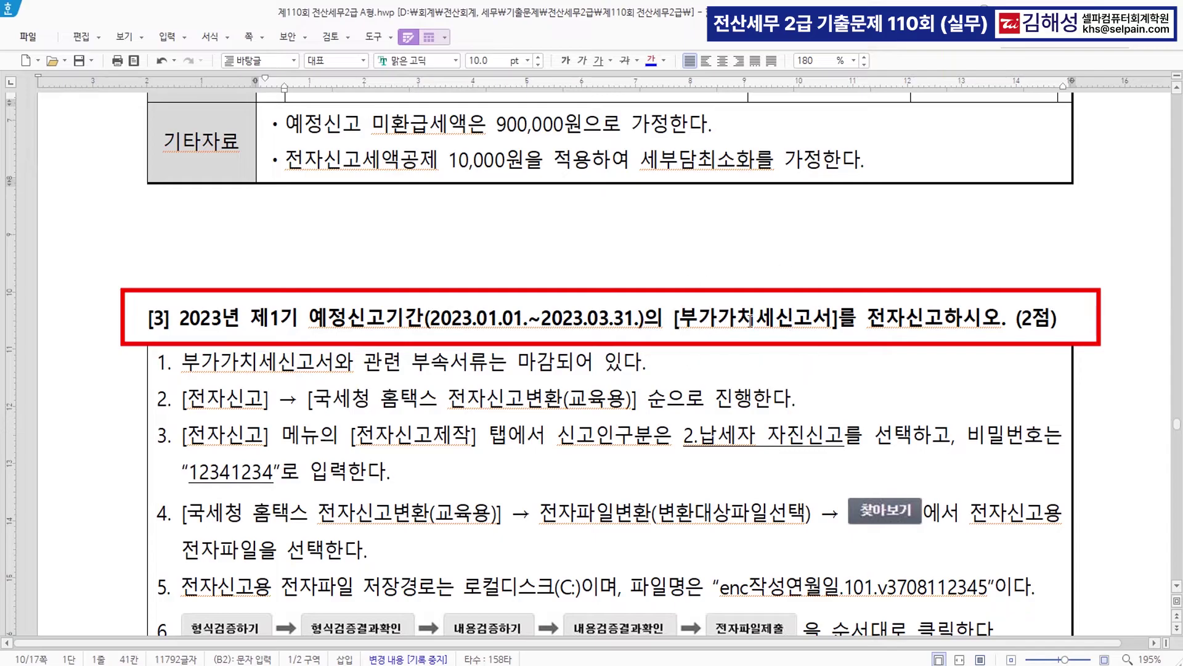
{"action": "left_click", "coordinate": [866, 321]}
{"action": "left_click_drag", "start_coordinate": [866, 321], "coordinate": [943, 321]}
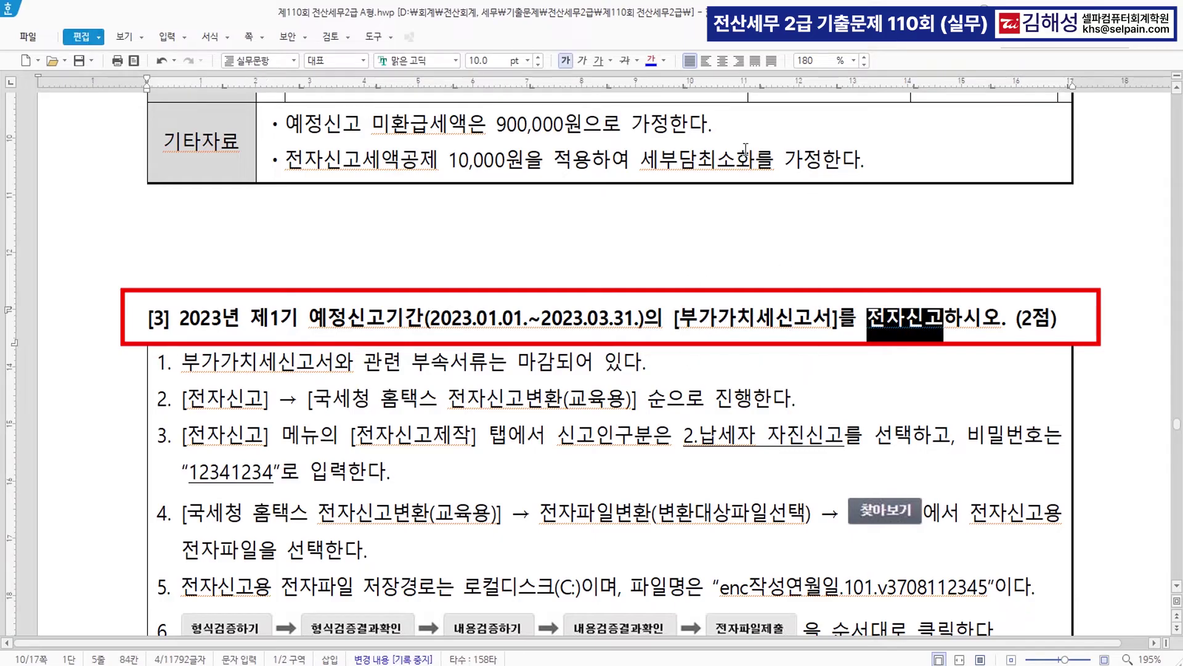
{"action": "scroll", "coordinate": [592, 370], "scroll_direction": "down", "scroll_amount": 2}
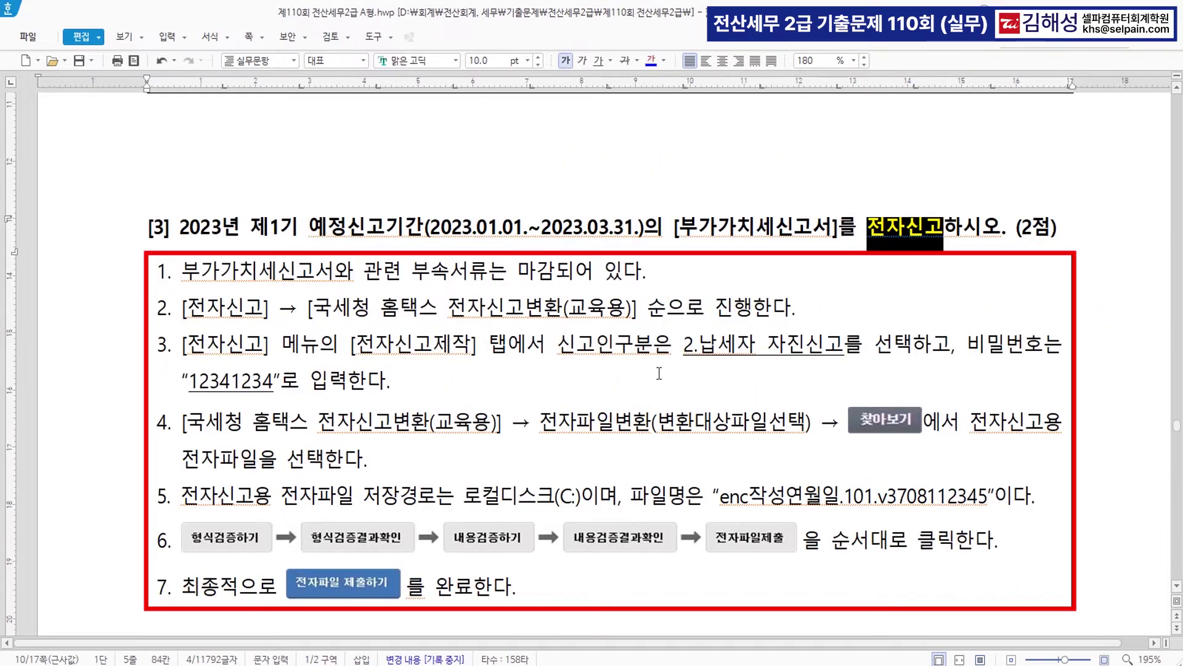
{"action": "left_click", "coordinate": [587, 271]}
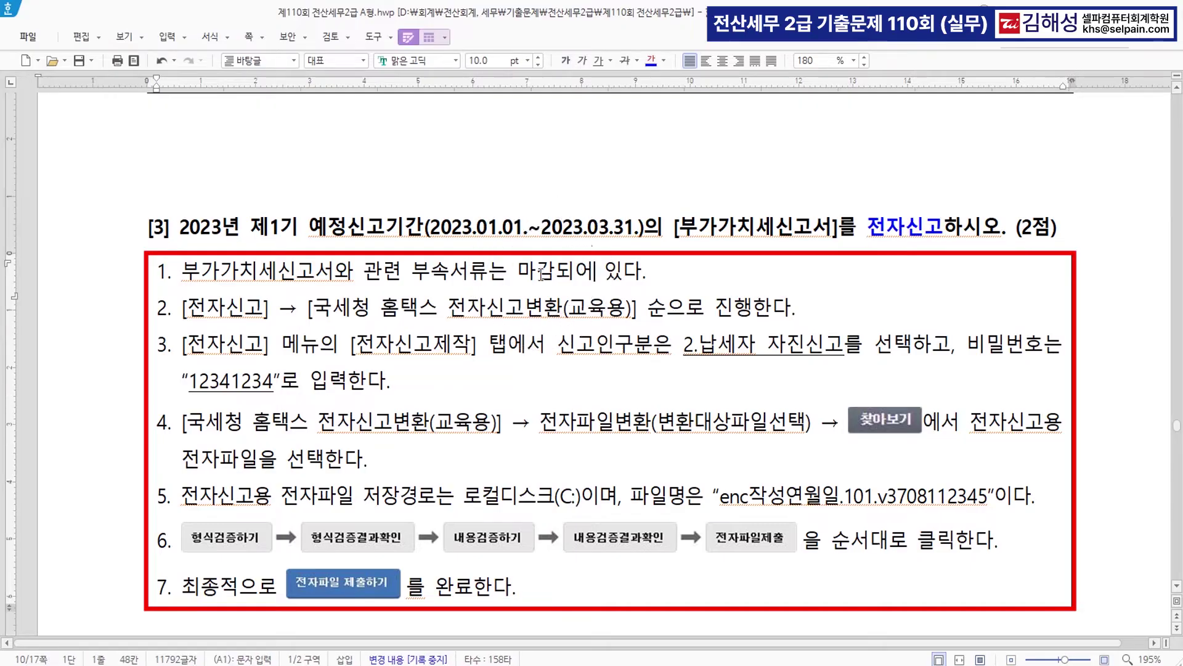
- Colour the password digits in instruction 3 blue
{"action": "left_click_drag", "start_coordinate": [188, 381], "coordinate": [273, 380]}
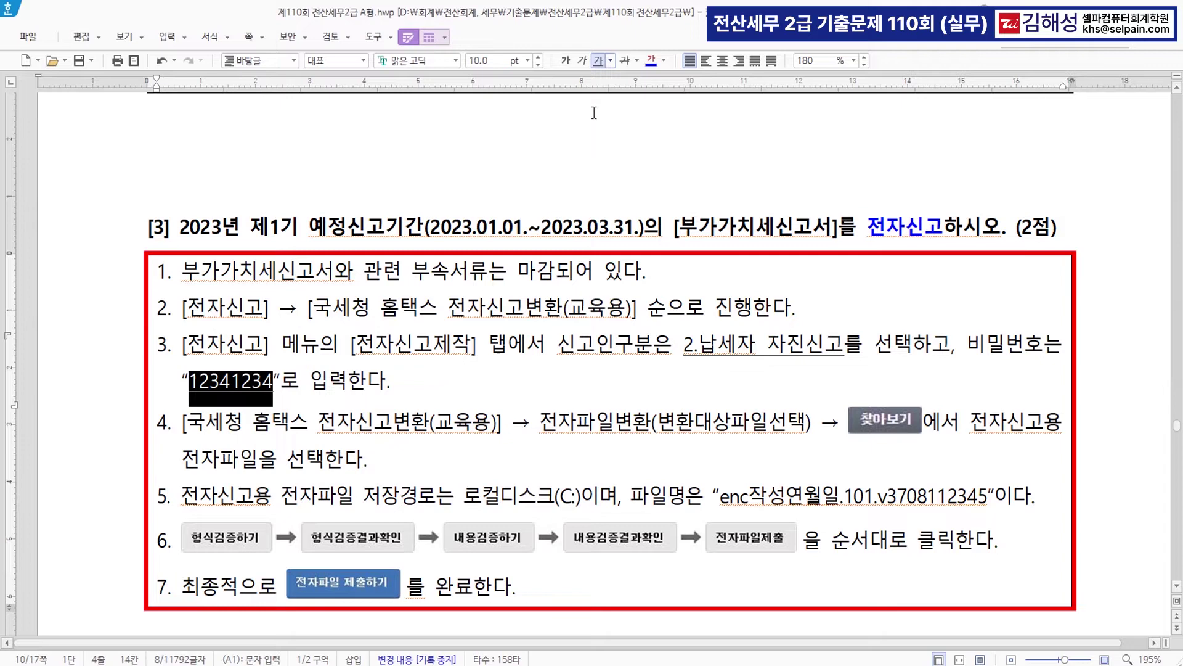
{"action": "left_click", "coordinate": [649, 61]}
{"action": "left_click", "coordinate": [435, 394]}
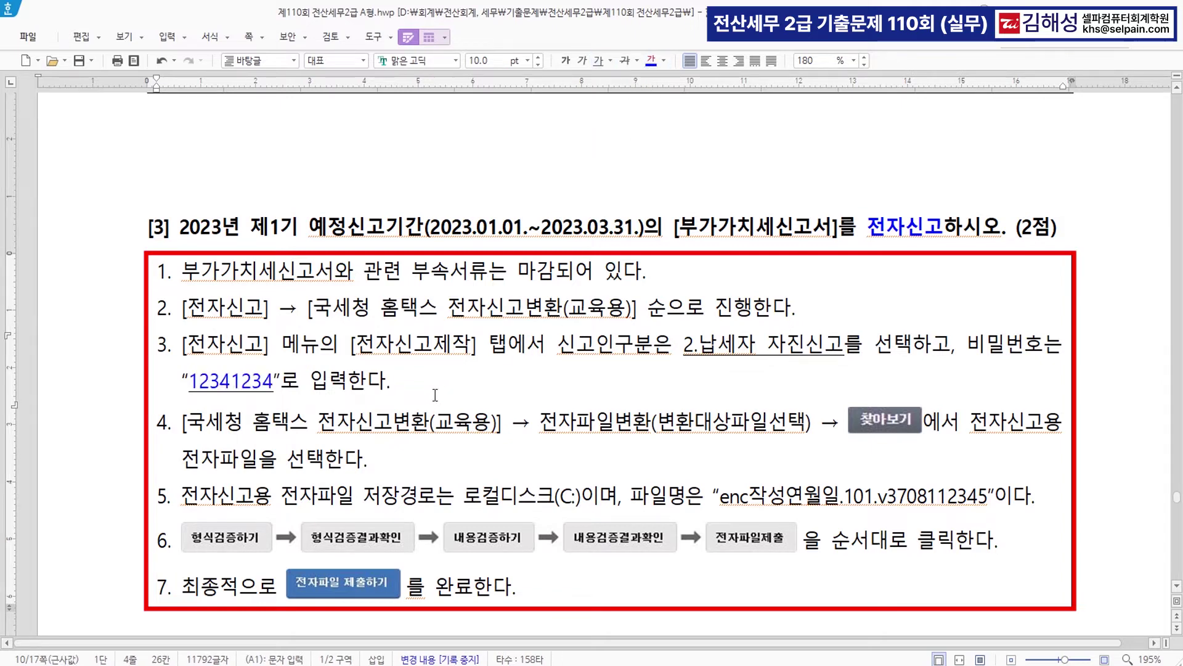
{"action": "scroll", "coordinate": [431, 393], "scroll_direction": "down", "scroll_amount": 1}
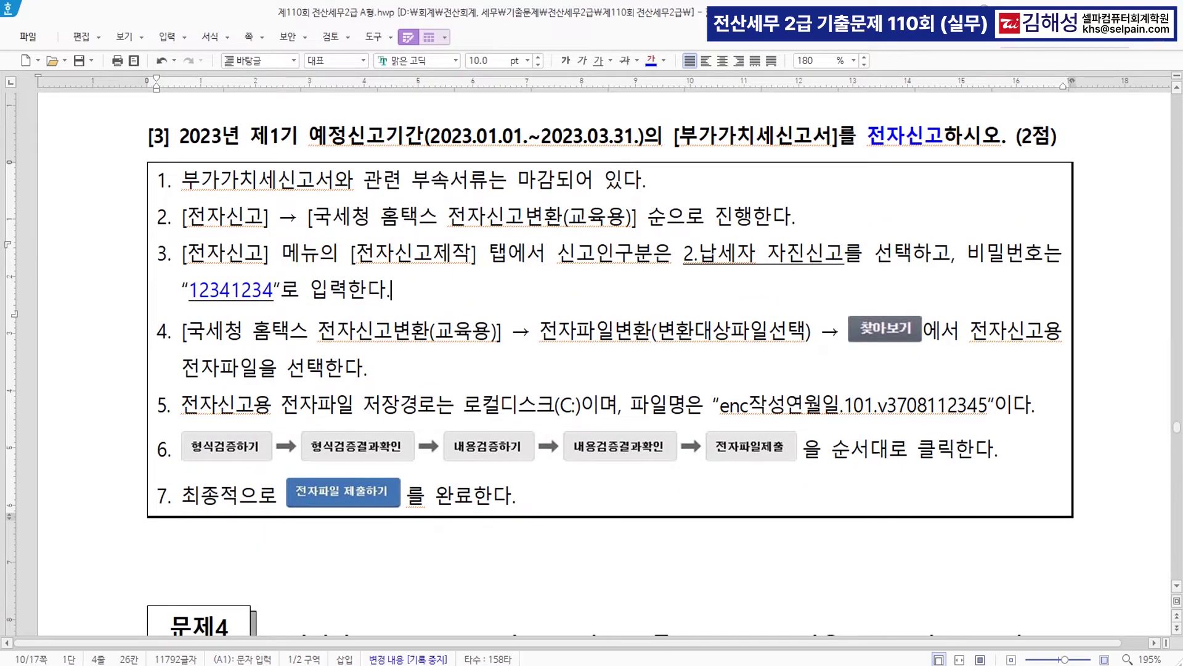
- Open 부가세 전자신고 via menu search ㅈㅈㅅ and set the period end month to 03
{"action": "key", "text": "alt+Tab"}
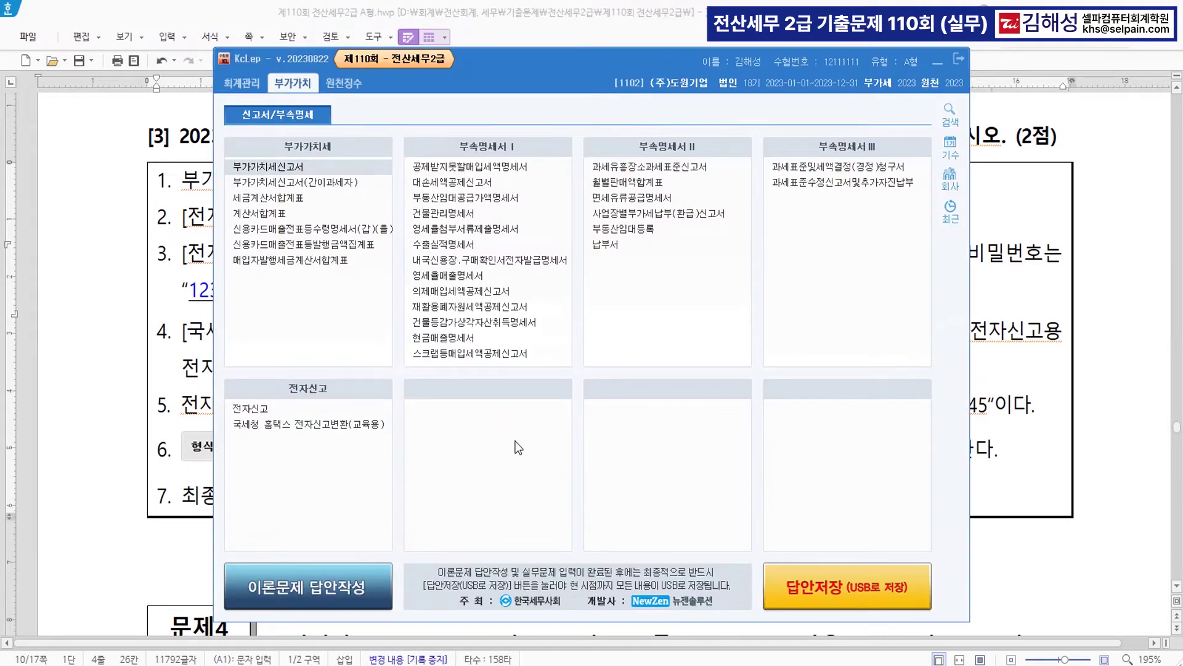
{"action": "key", "text": "ctrl+f"}
{"action": "type", "text": "ㅈㅈㅅ"}
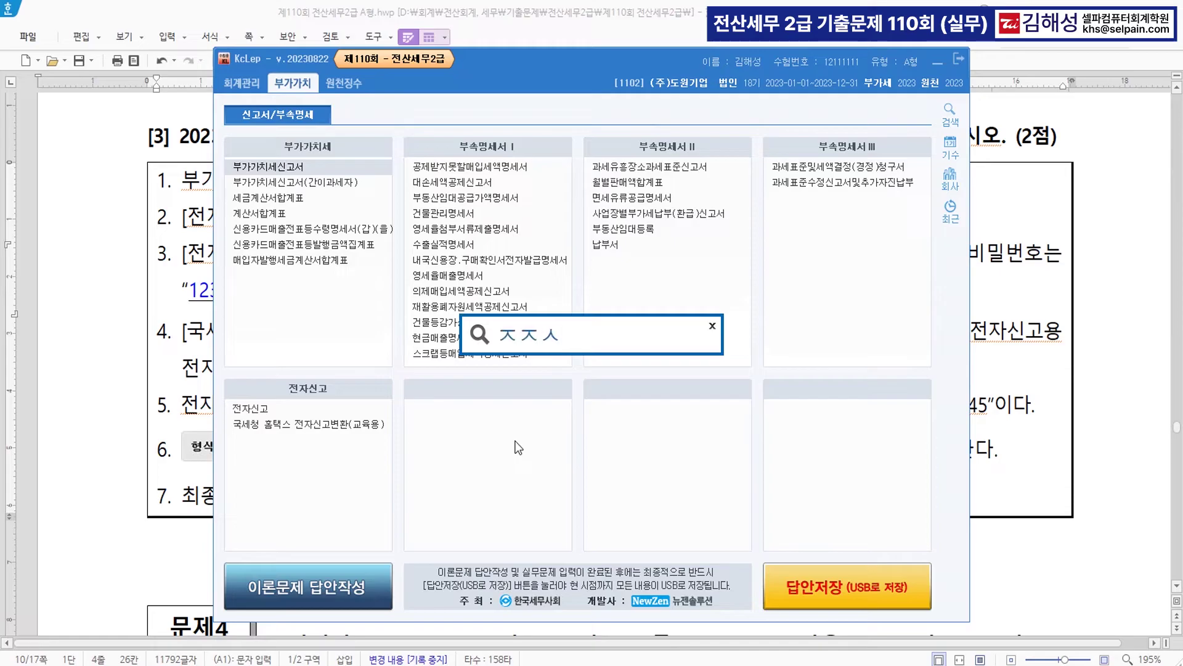
{"action": "key", "text": "Return"}
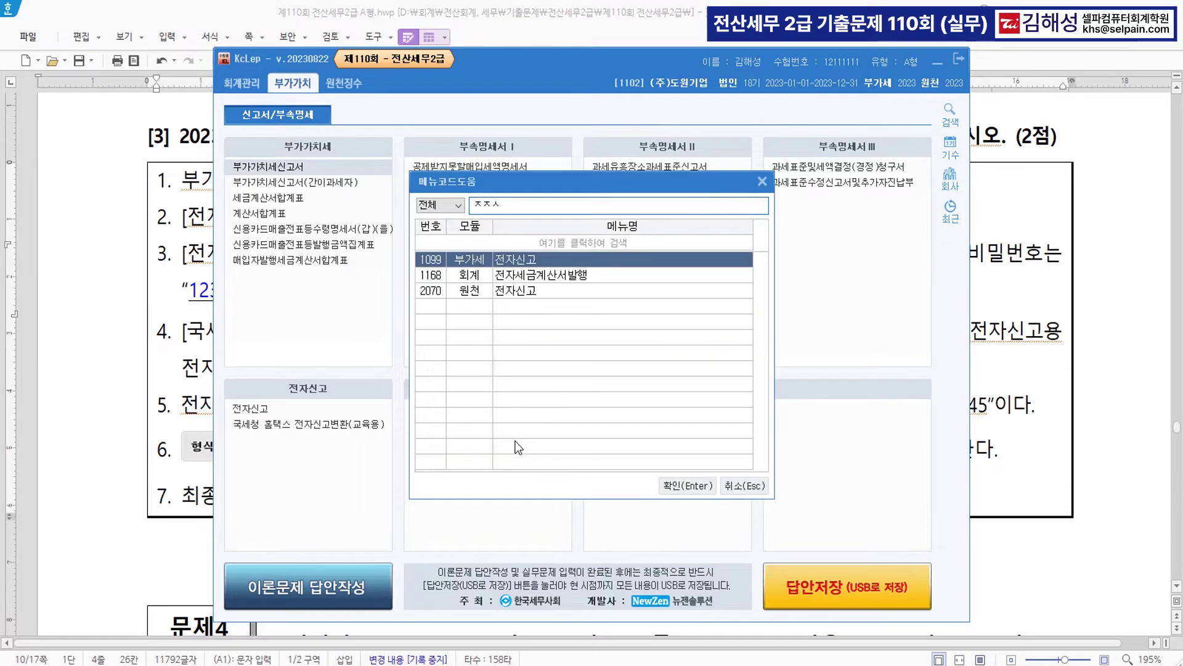
{"action": "key", "text": "Return"}
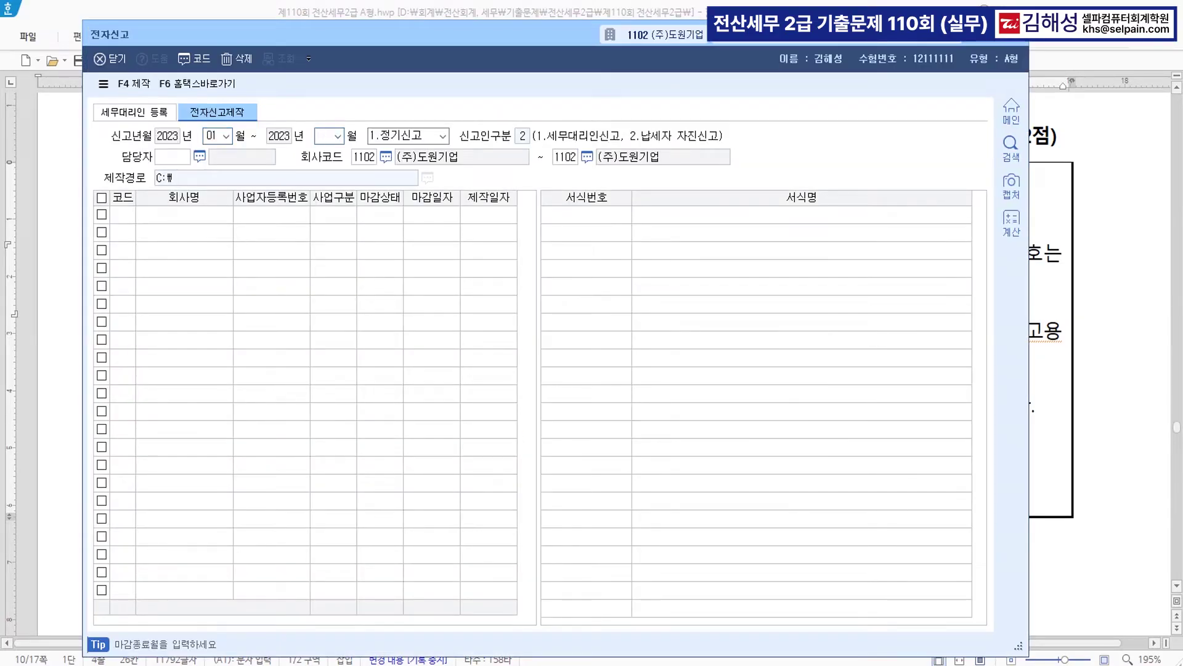
{"action": "type", "text": "03"}
{"action": "key", "text": "Return"}
{"action": "key", "text": "Return"}
{"action": "key", "text": "Return"}
{"action": "key", "text": "Return"}
{"action": "key", "text": "Return"}
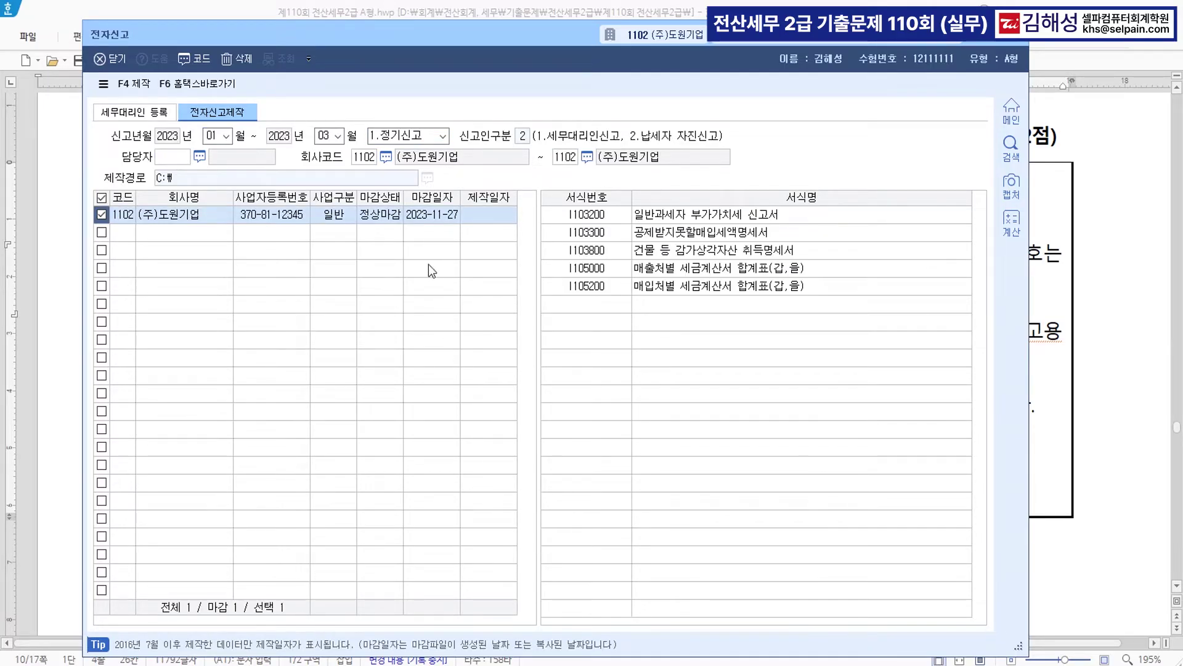
- Create the electronic filing file, entering and confirming the file password
{"action": "left_click", "coordinate": [137, 87]}
{"action": "type", "text": "12"}
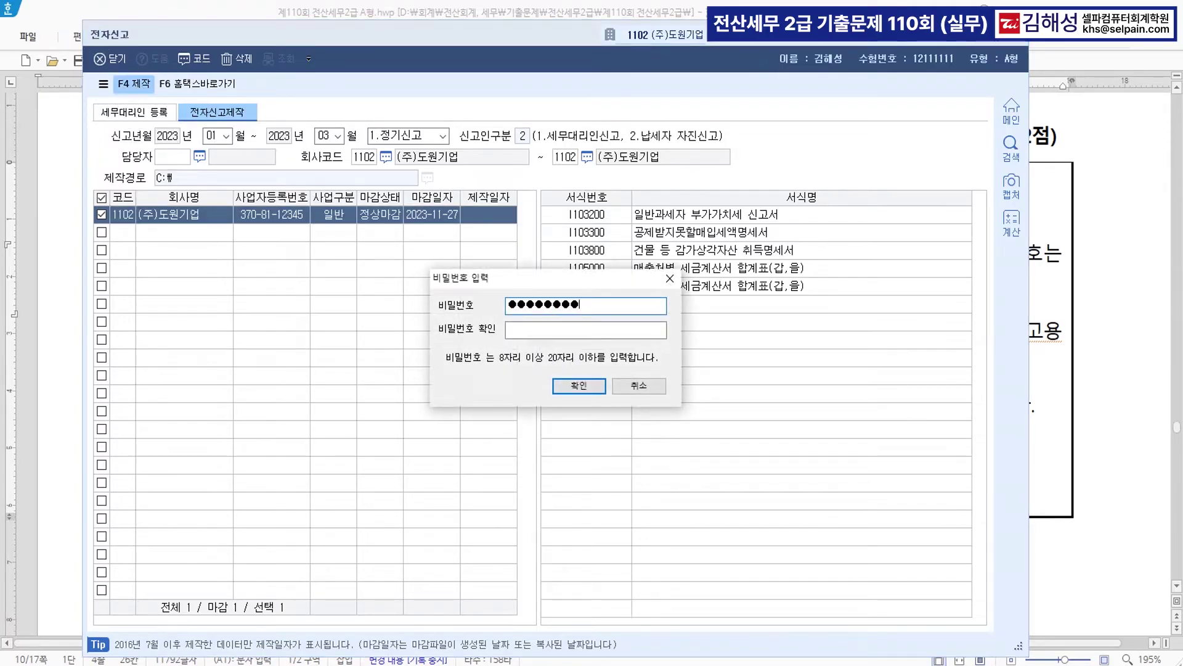
{"action": "key", "text": "Tab"}
{"action": "type", "text": "12"}
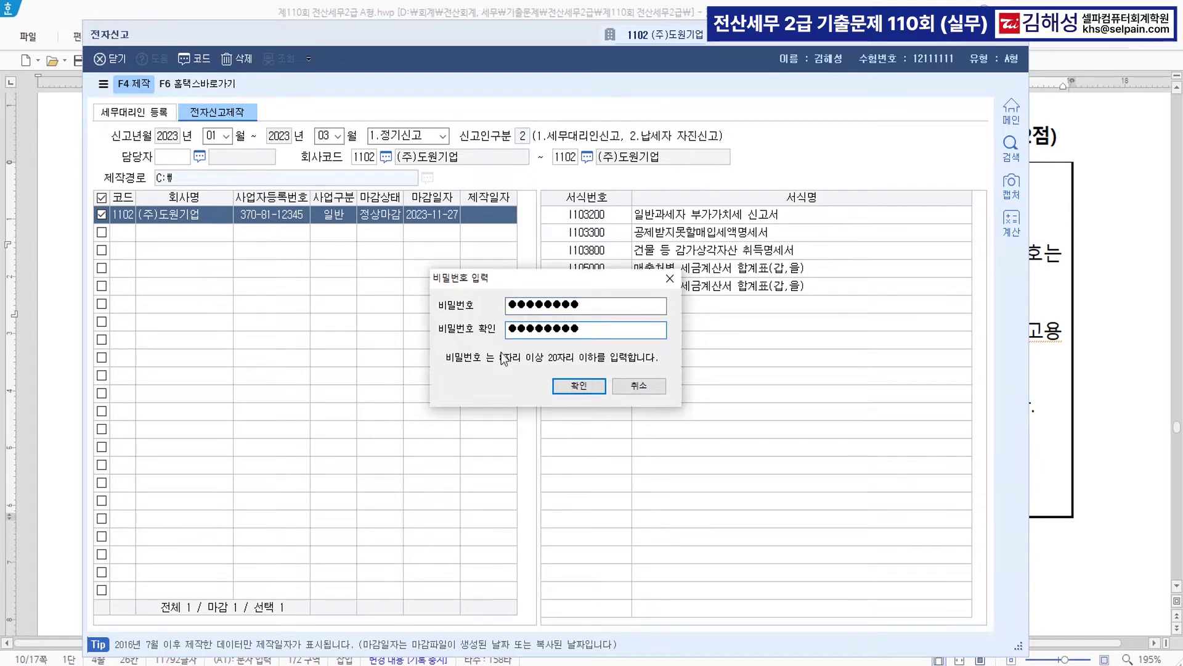
{"action": "left_click", "coordinate": [579, 387]}
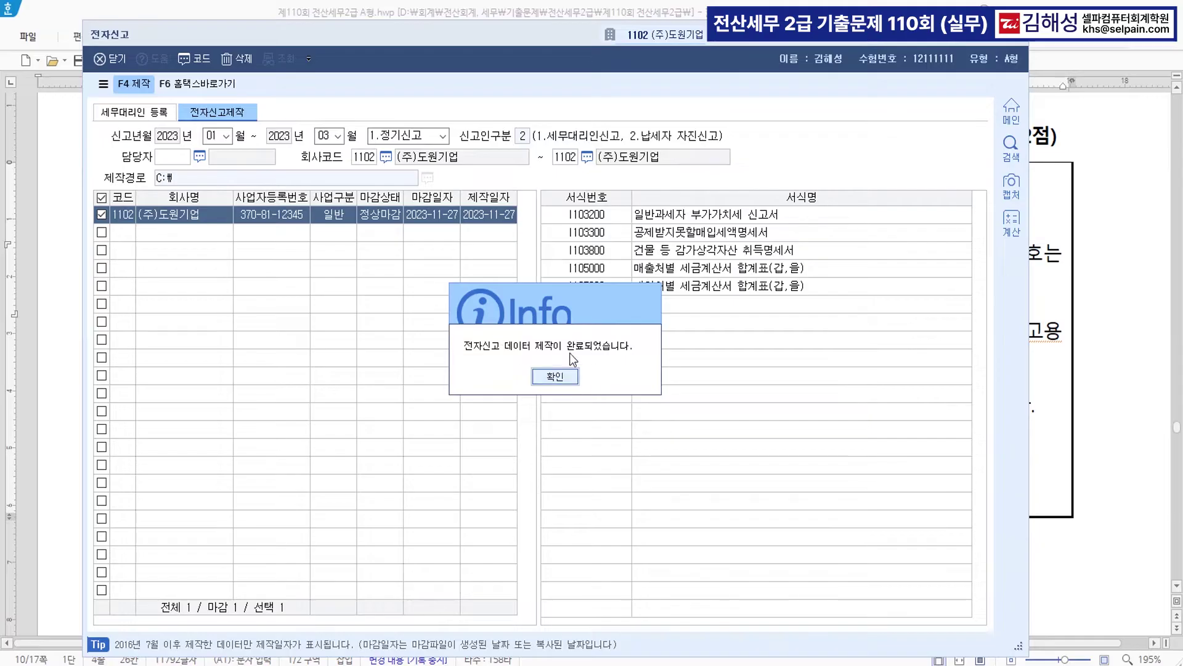
{"action": "left_click", "coordinate": [558, 379]}
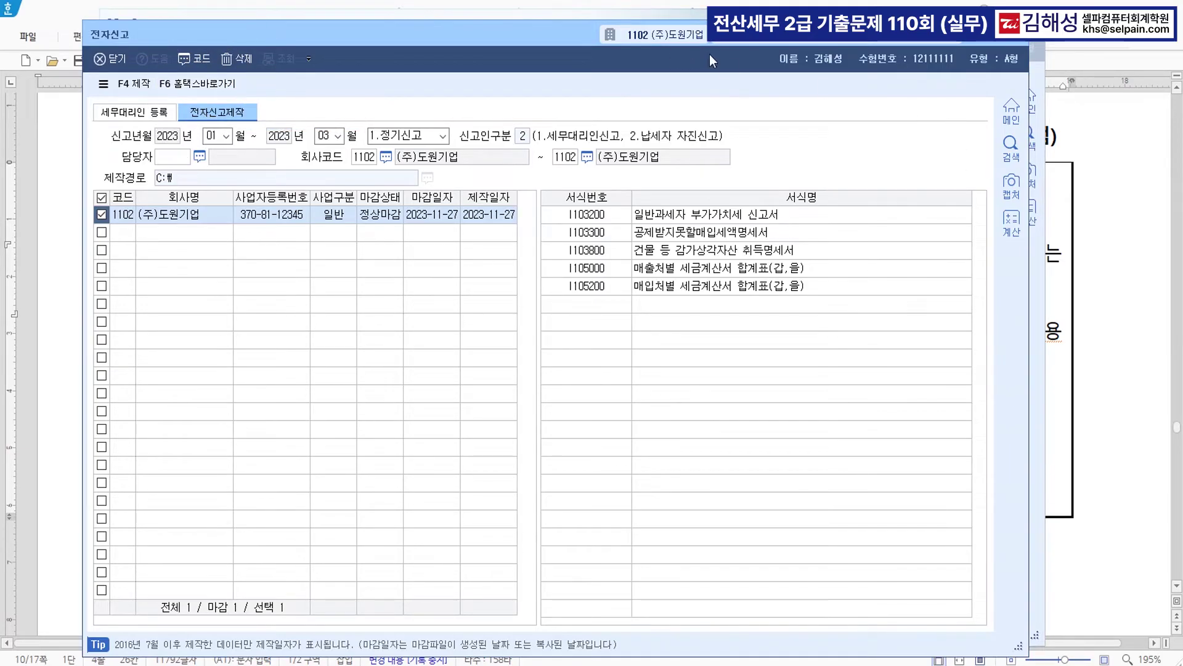
{"action": "left_click", "coordinate": [1013, 33]}
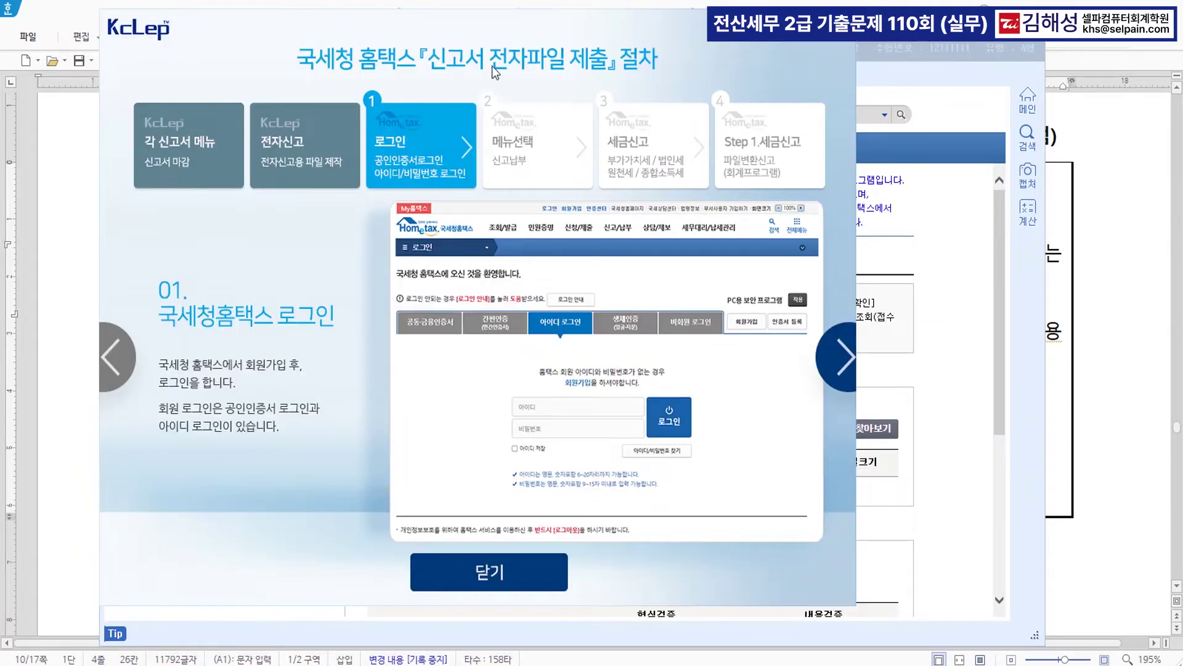
{"action": "left_click", "coordinate": [509, 578]}
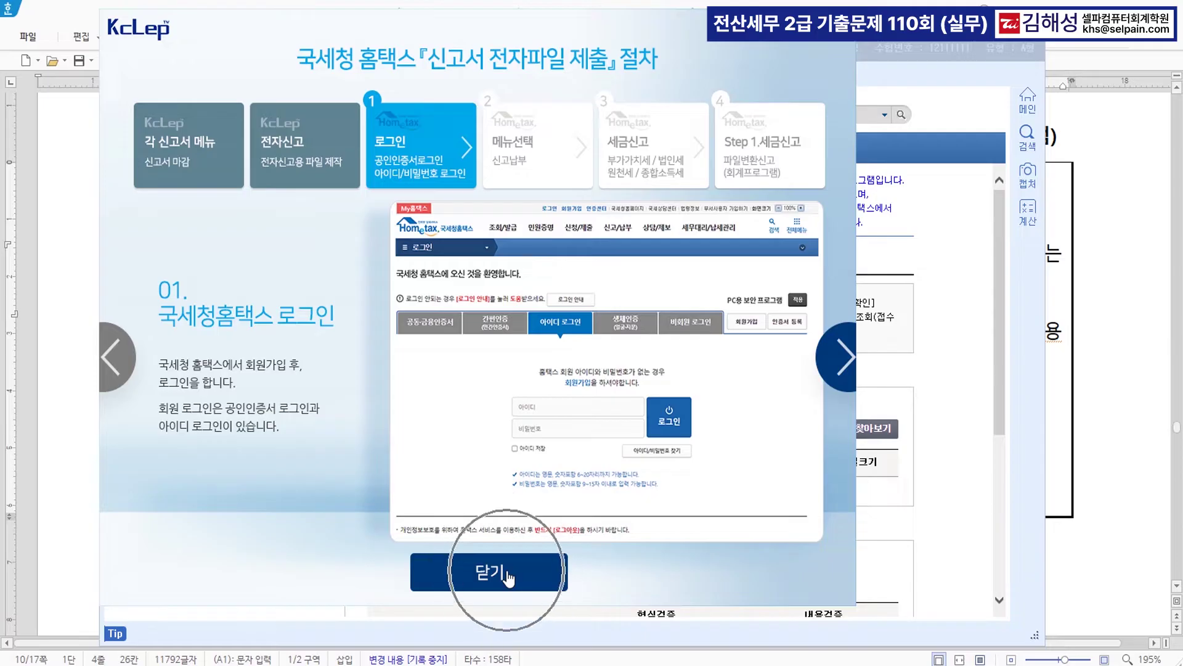
{"action": "left_click", "coordinate": [509, 577]}
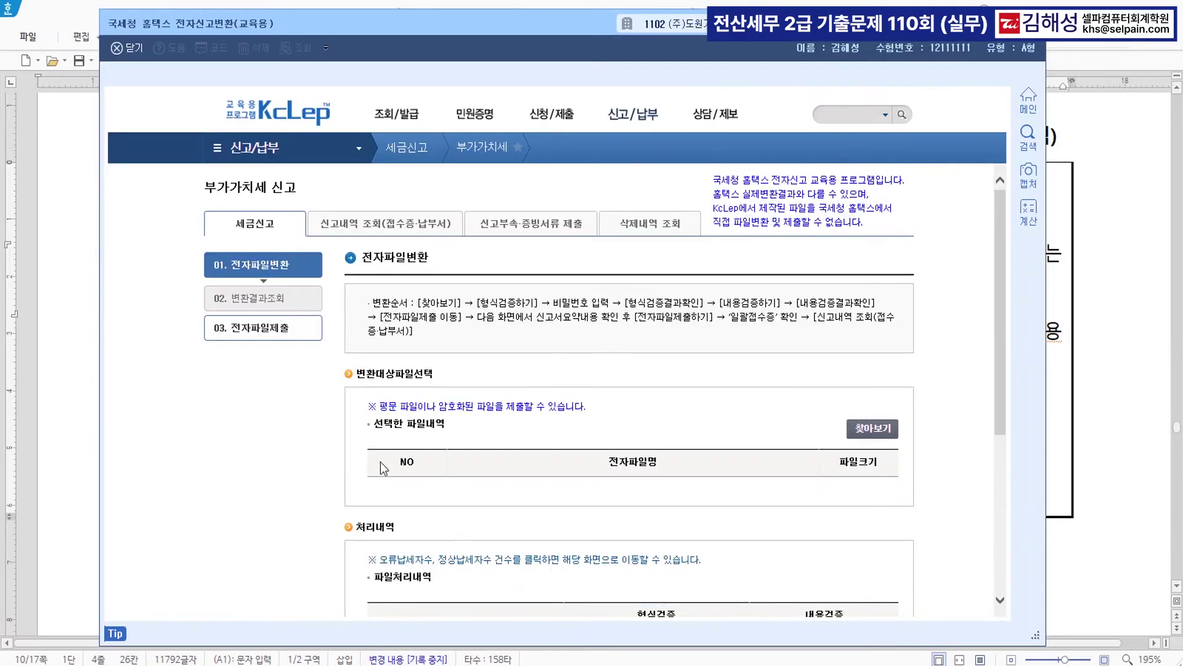
{"action": "left_click", "coordinate": [877, 432]}
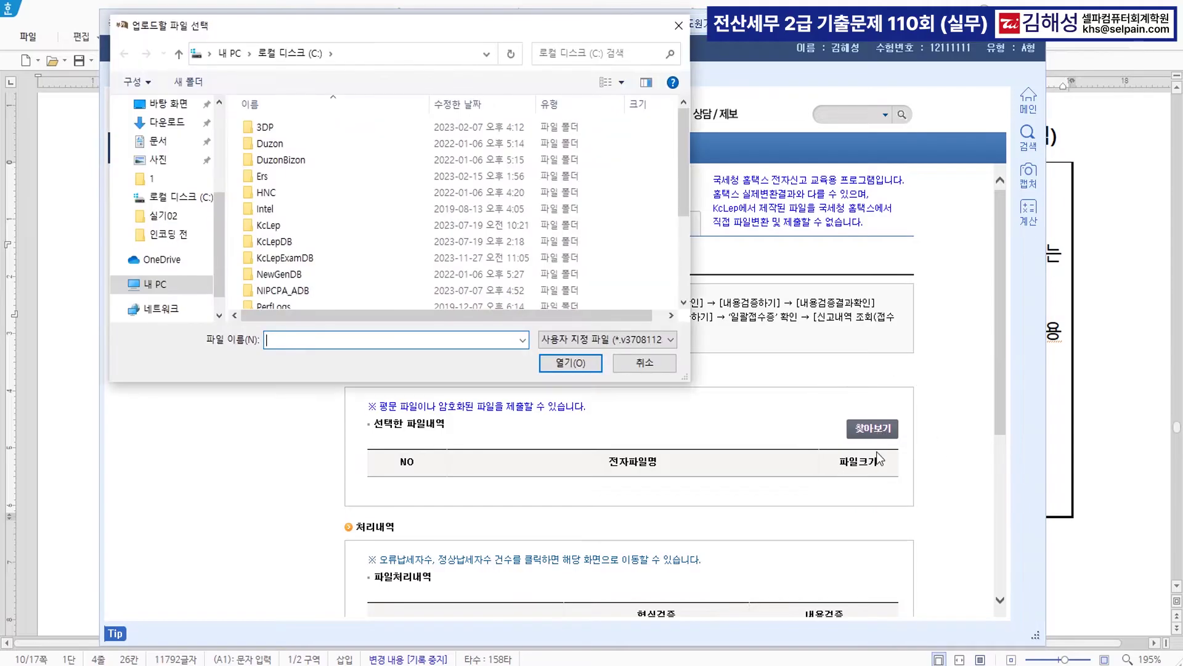
{"action": "left_click", "coordinate": [301, 57]}
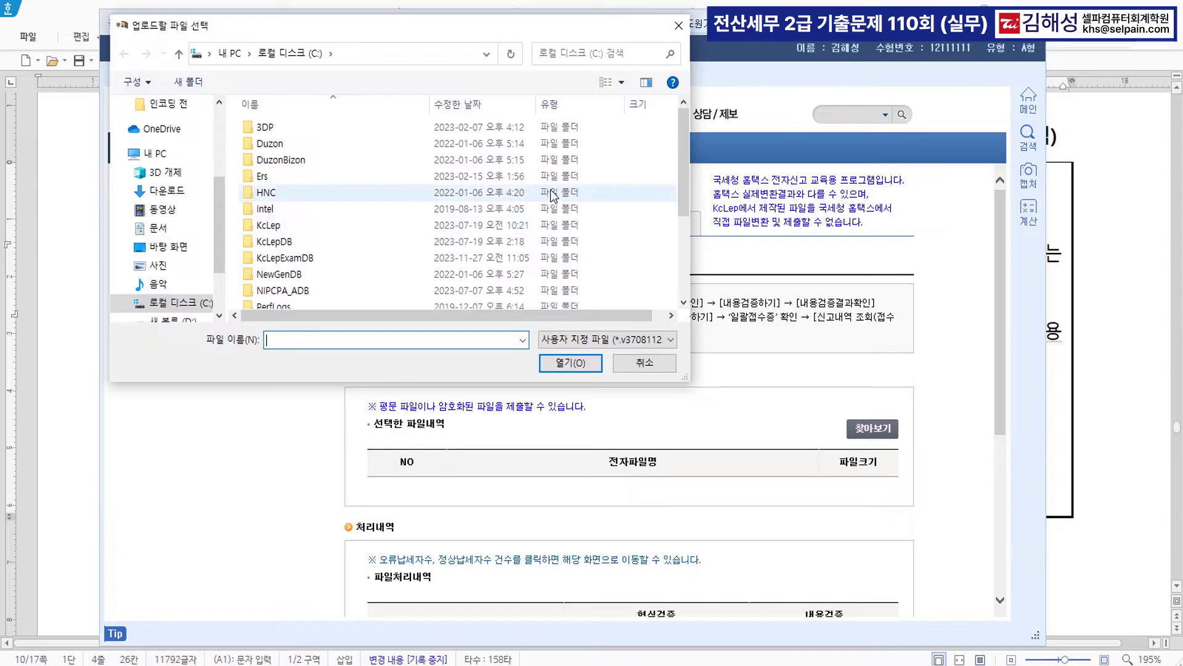
{"action": "scroll", "coordinate": [536, 200], "scroll_direction": "down", "scroll_amount": 3}
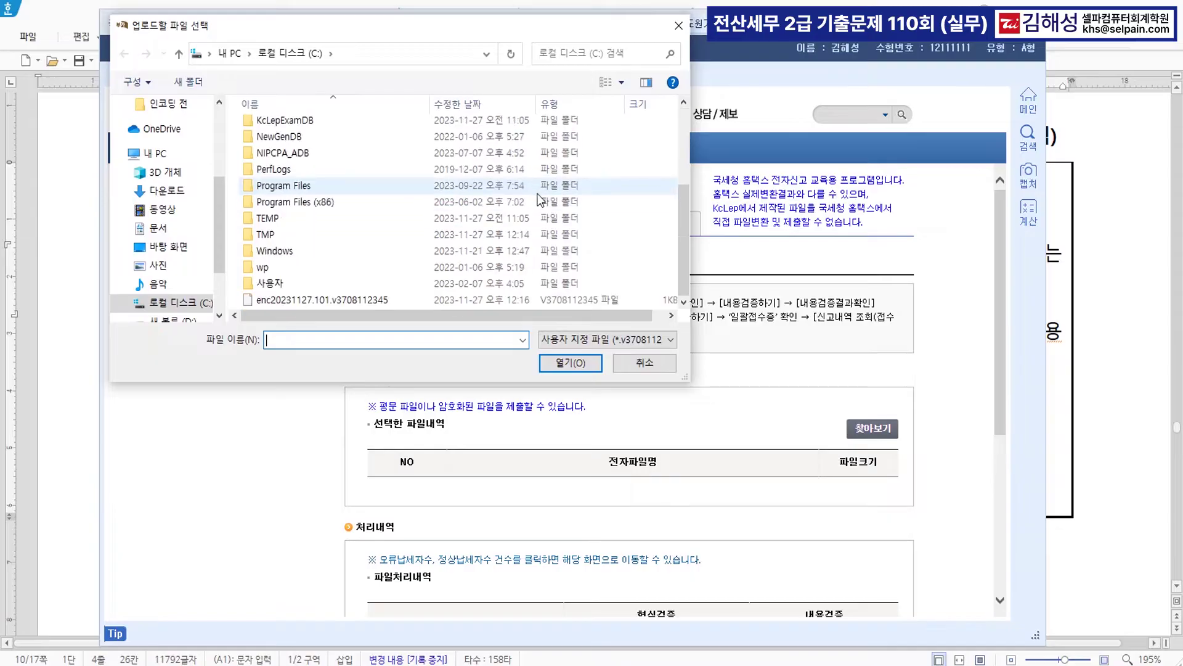
{"action": "left_click", "coordinate": [315, 302]}
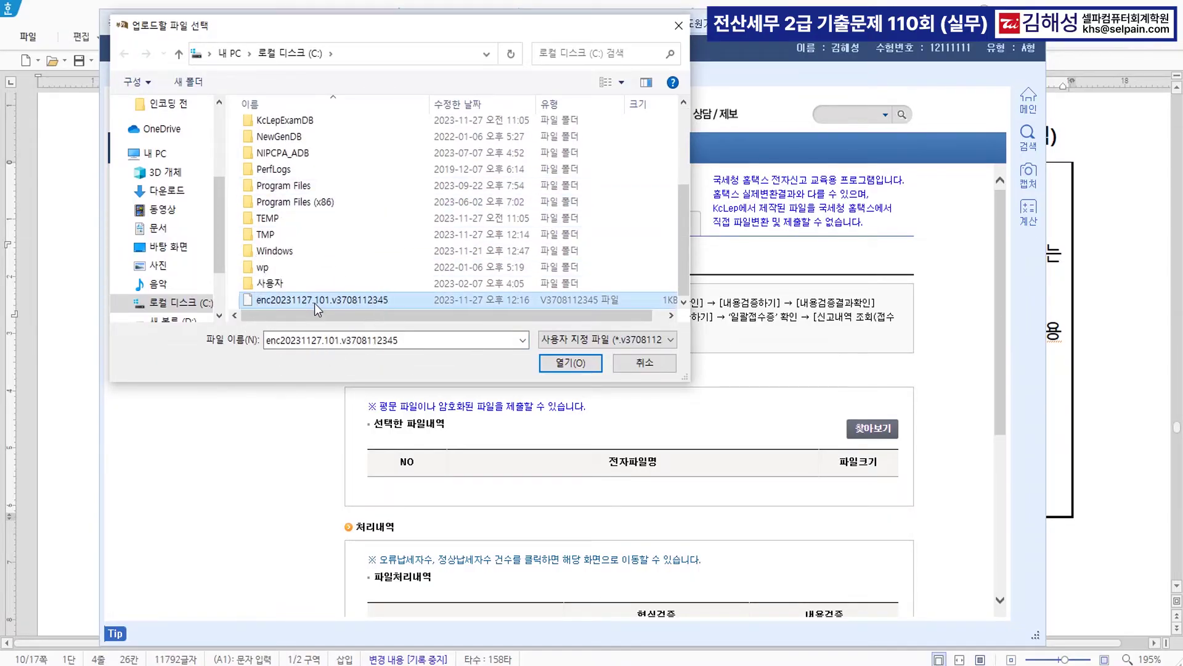
{"action": "key", "text": "ctrl"}
{"action": "left_click", "coordinate": [570, 363]}
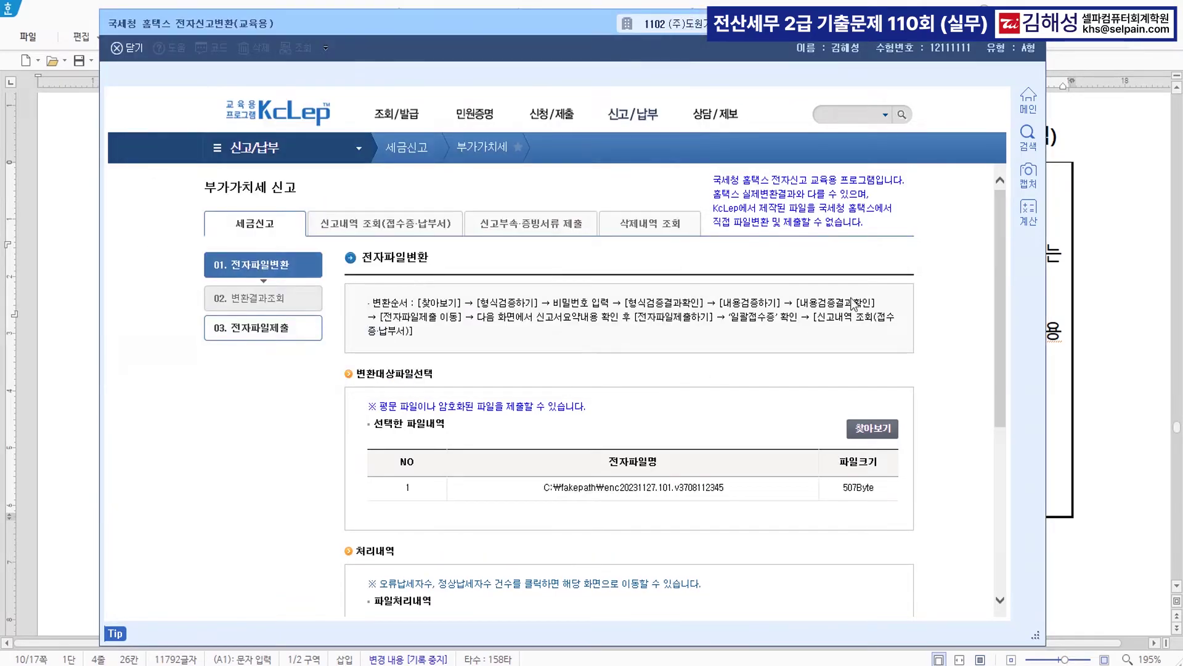
- Run format verification with the file password, then content verification, checking both results
{"action": "scroll", "coordinate": [856, 302], "scroll_direction": "down", "scroll_amount": 5}
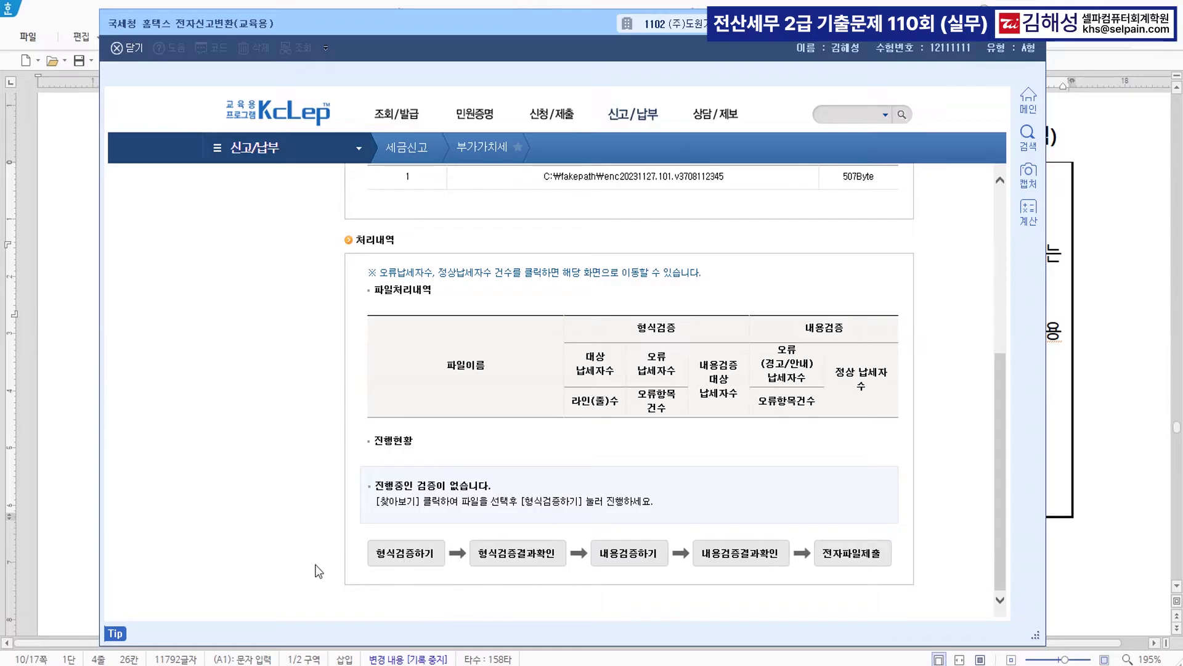
{"action": "left_click", "coordinate": [417, 554]}
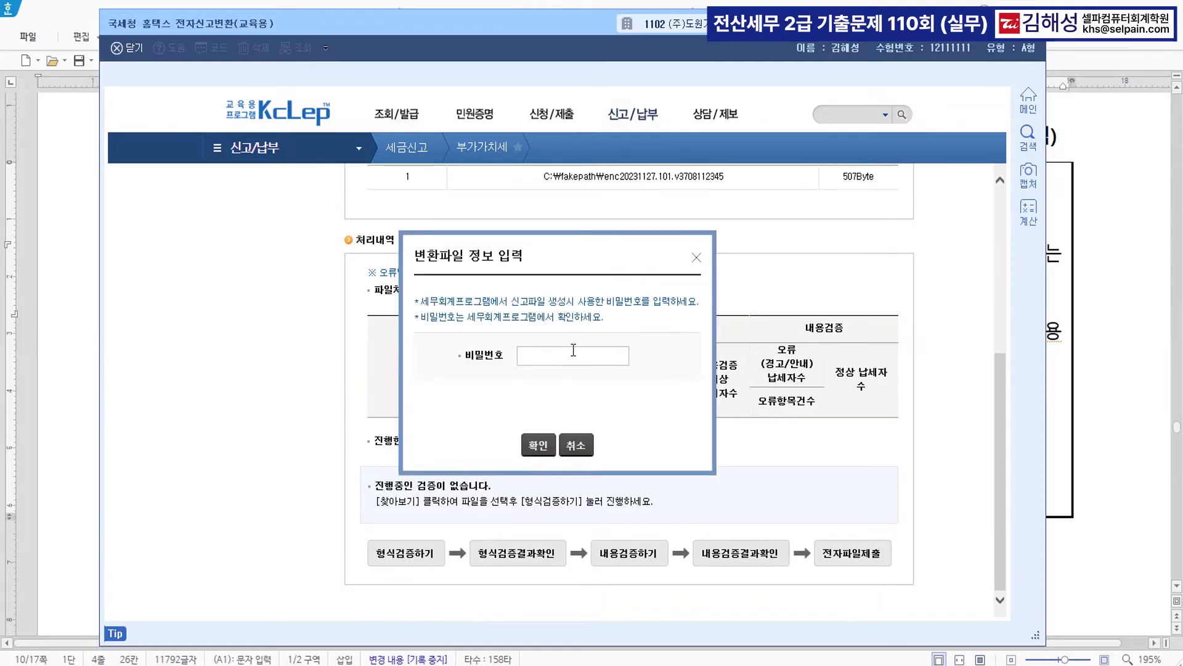
{"action": "type", "text": "123"}
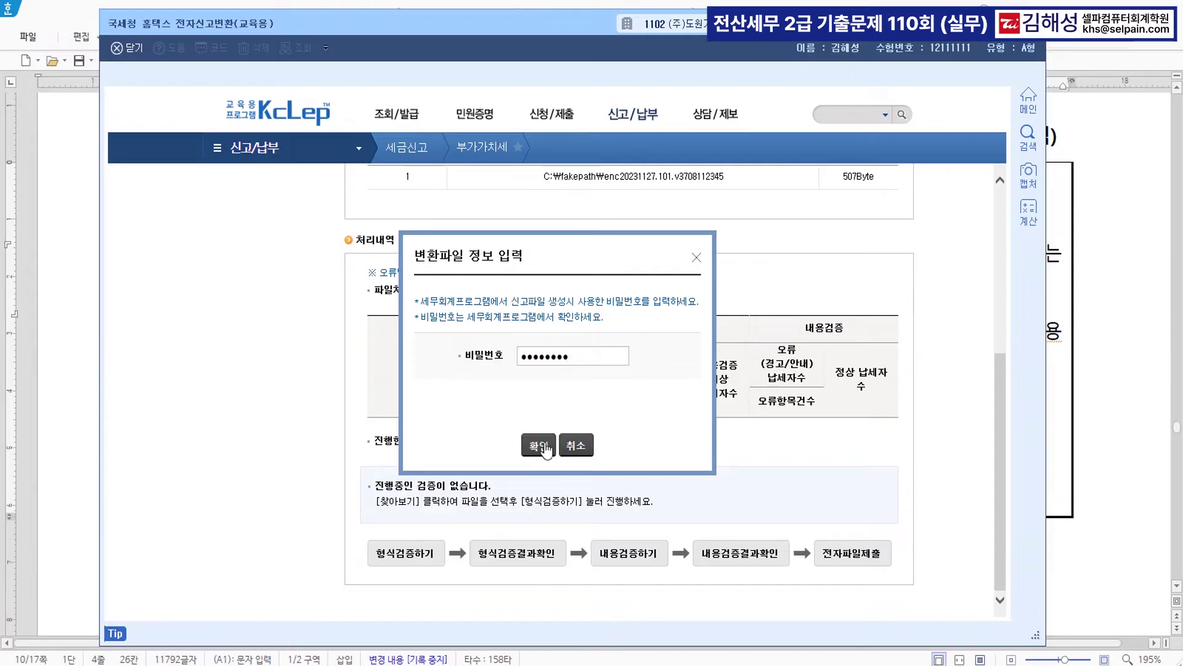
{"action": "left_click", "coordinate": [539, 444]}
{"action": "left_click", "coordinate": [538, 586]}
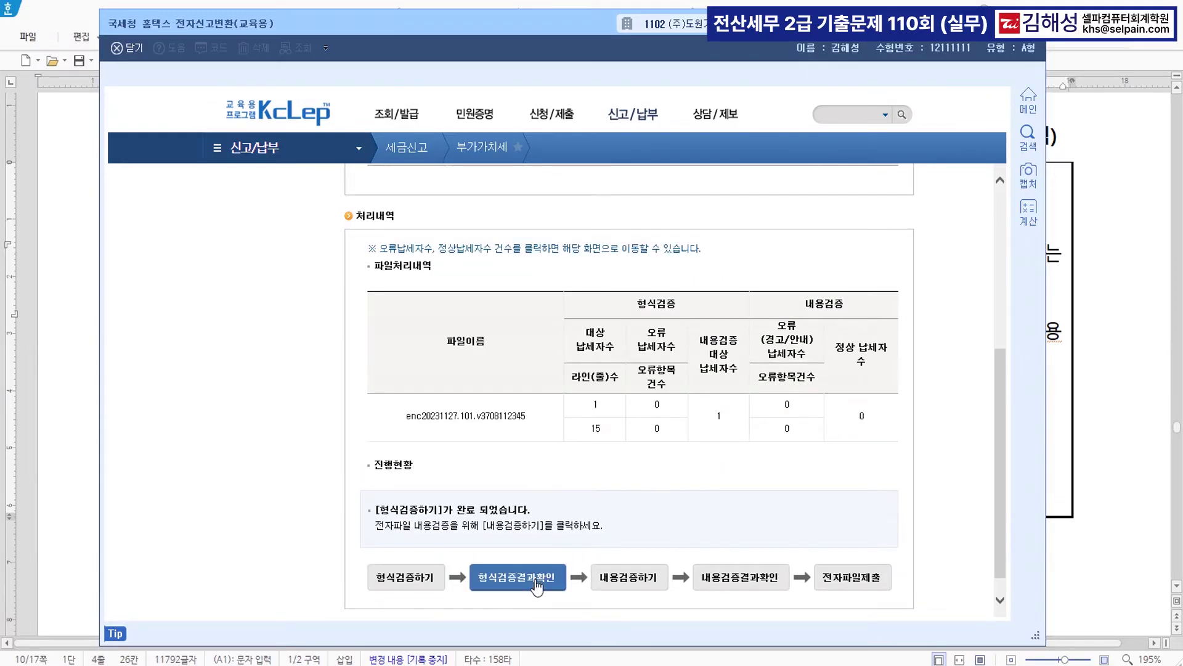
{"action": "left_click", "coordinate": [632, 582]}
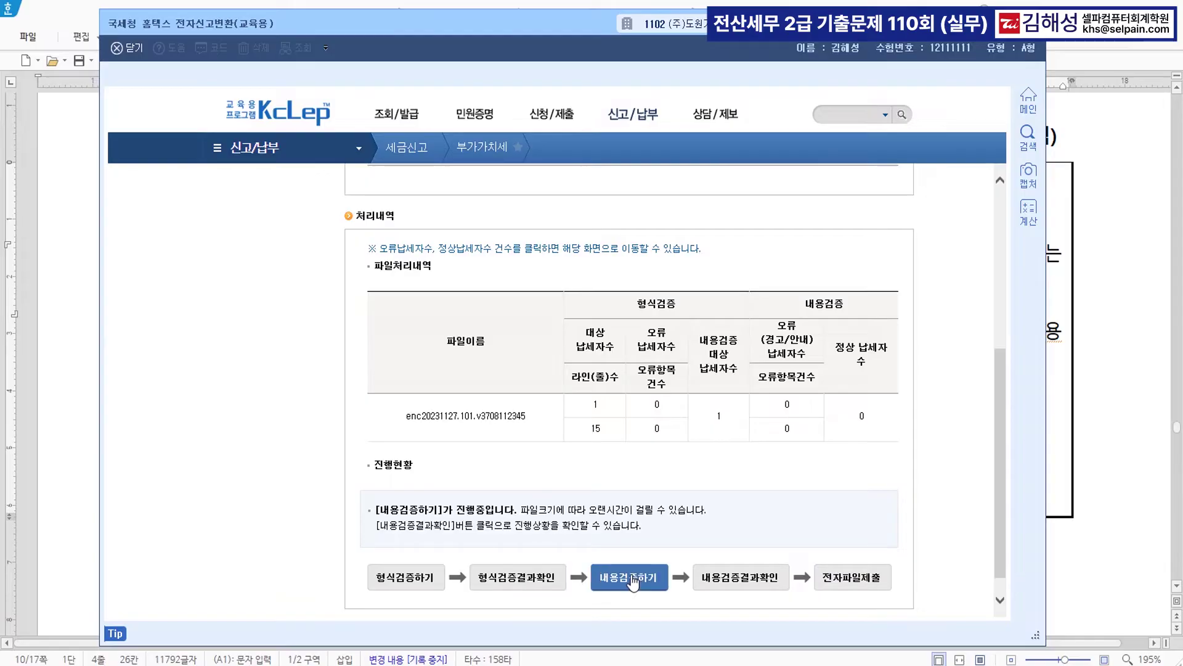
{"action": "left_click", "coordinate": [749, 584]}
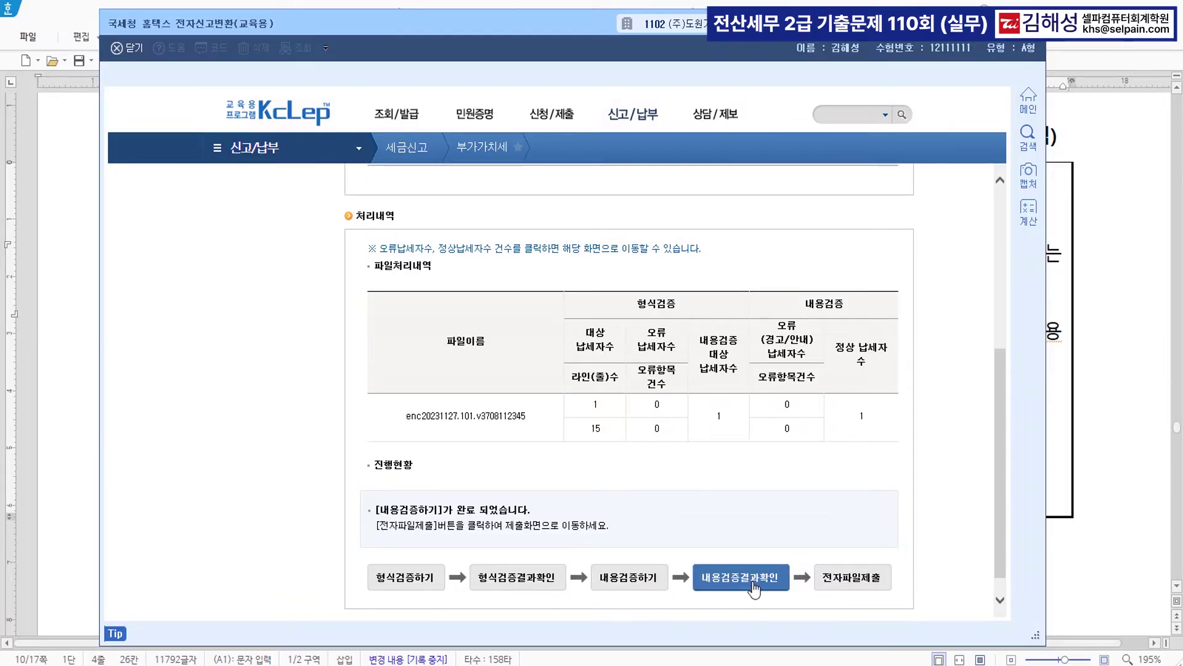
- Submit the converted VAT return e-file, then close the receipt and the conversion window
{"action": "left_click", "coordinate": [856, 578]}
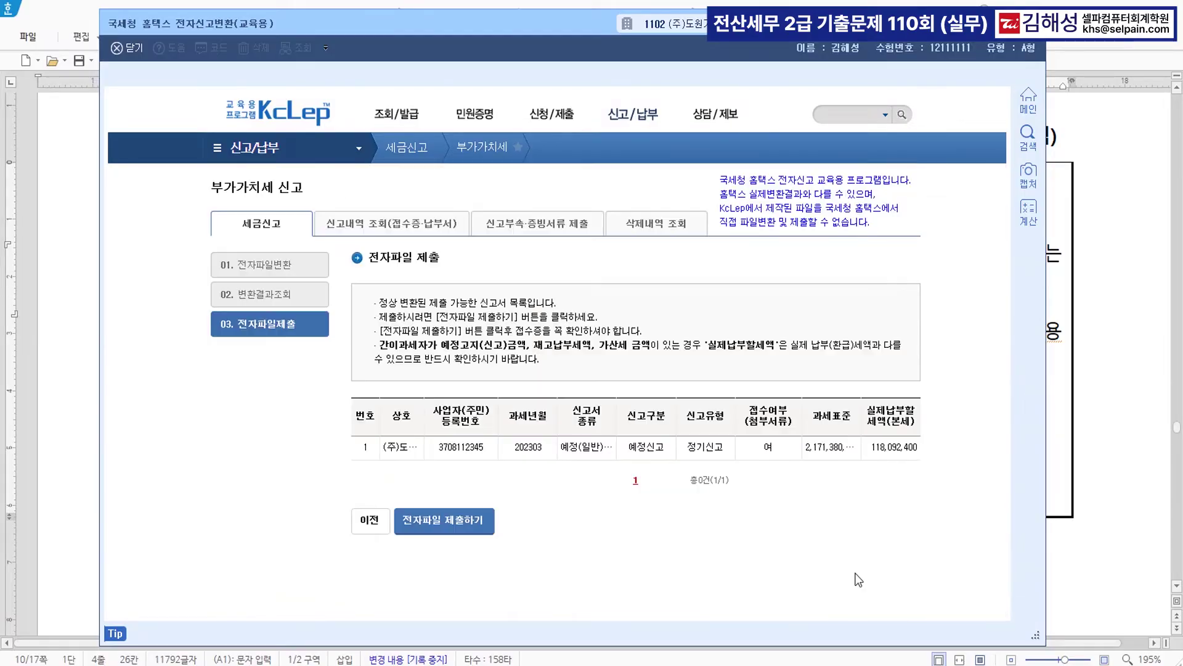
{"action": "left_click", "coordinate": [452, 526]}
{"action": "left_click", "coordinate": [572, 366]}
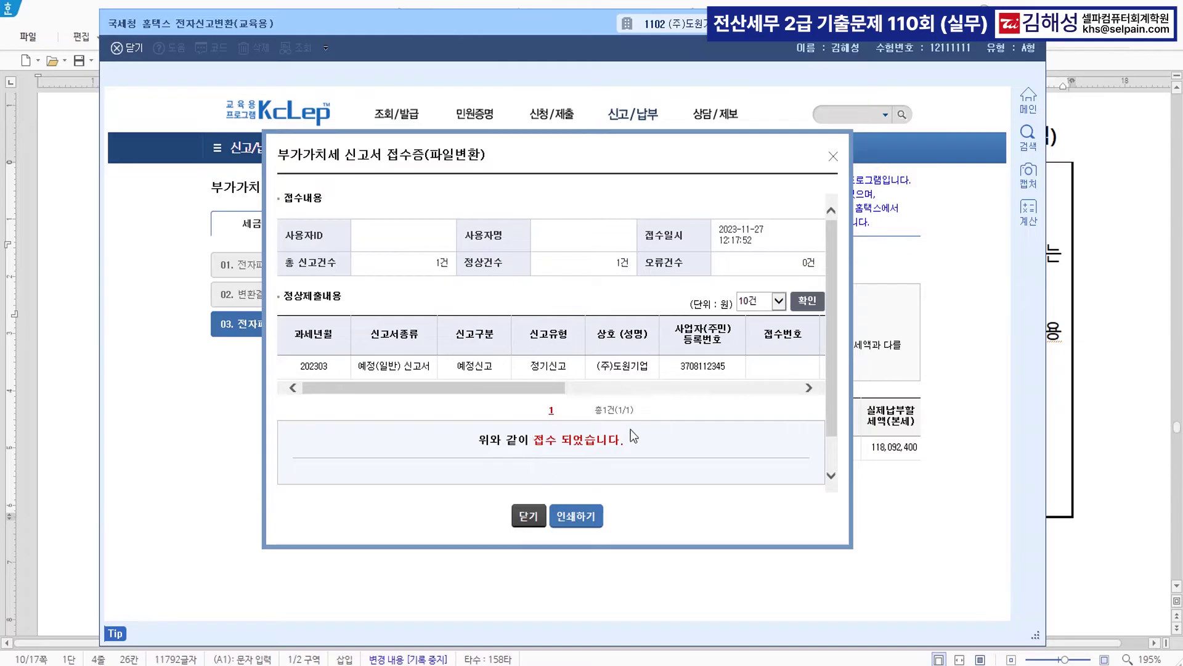
{"action": "left_click", "coordinate": [529, 516]}
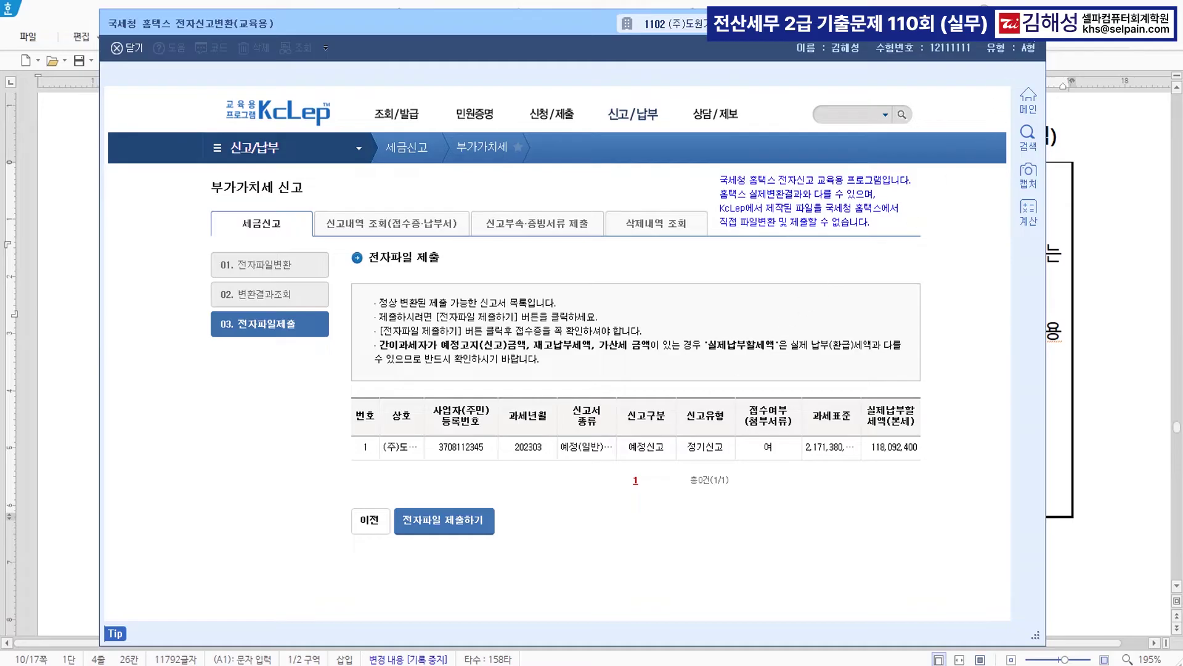
{"action": "left_click", "coordinate": [1033, 23]}
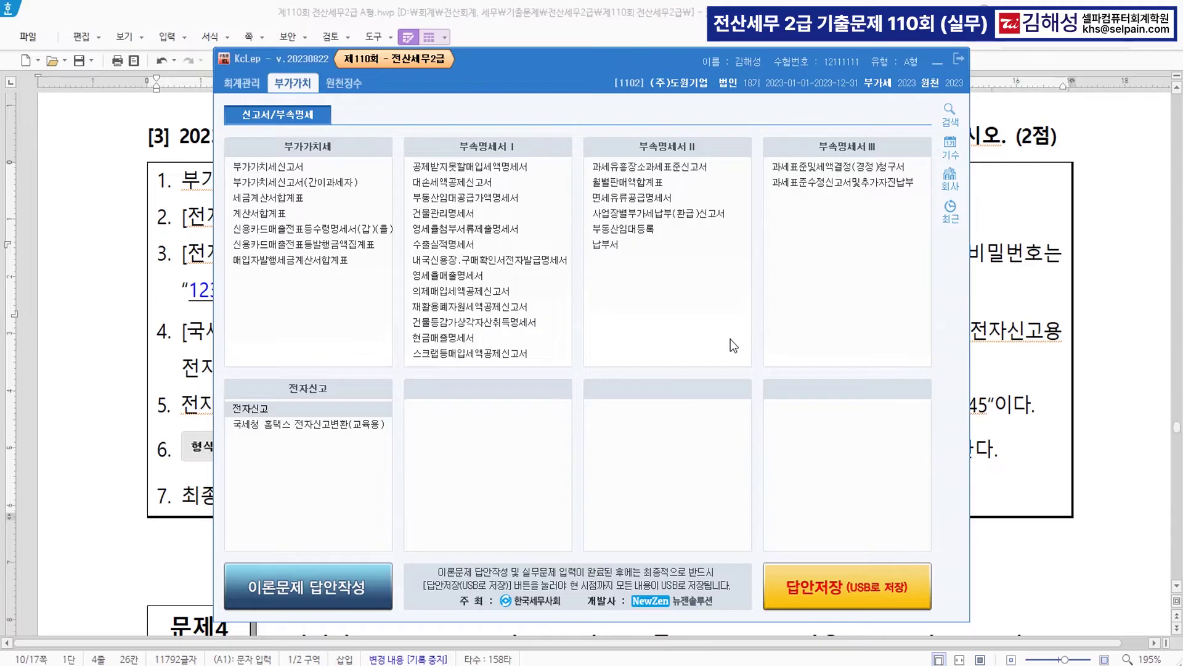
- Colour the word 정리 in question [1] blue
{"action": "left_click", "coordinate": [207, 456]}
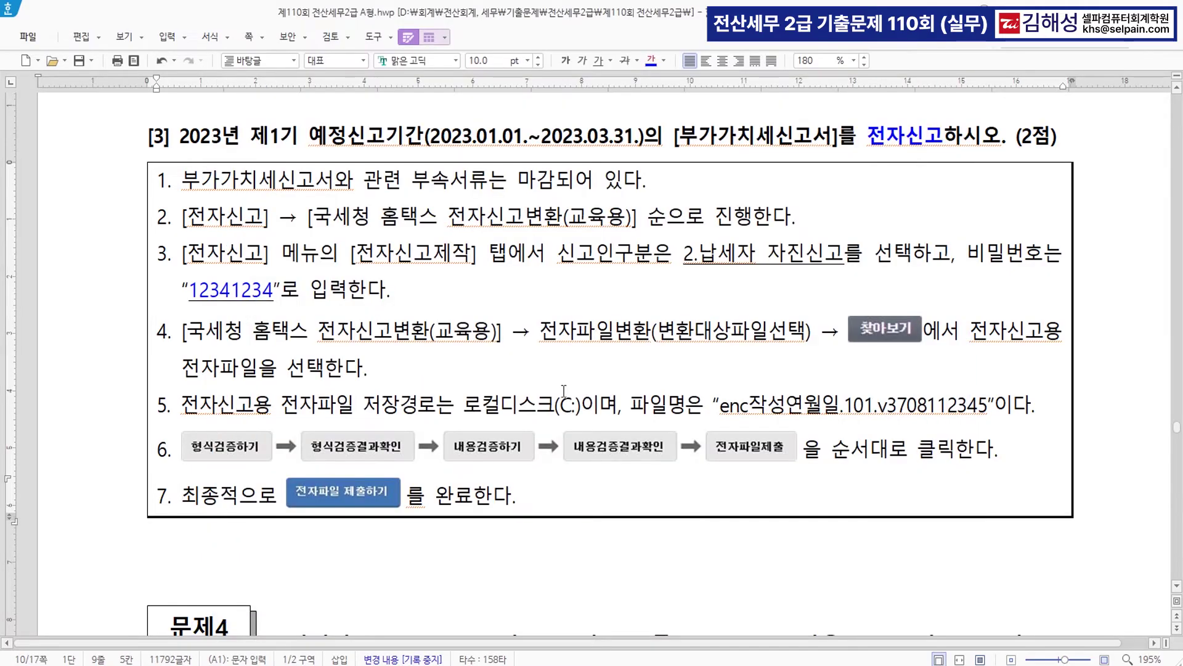
{"action": "scroll", "coordinate": [564, 390], "scroll_direction": "down", "scroll_amount": 10}
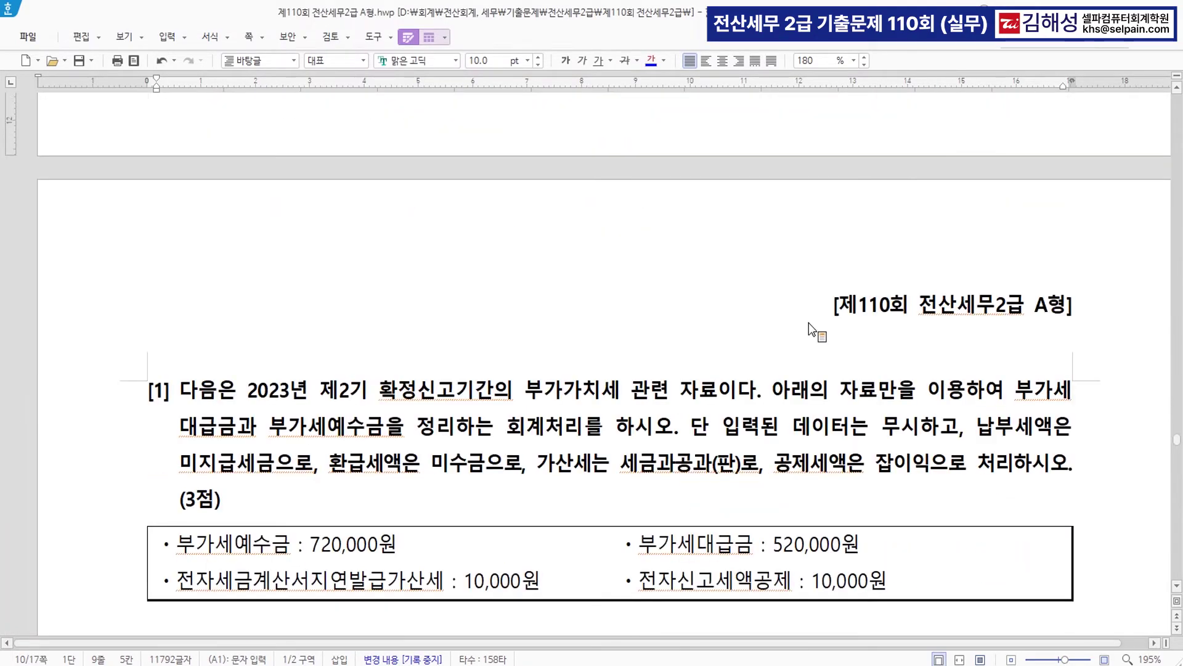
{"action": "scroll", "coordinate": [809, 323], "scroll_direction": "down", "scroll_amount": 2}
{"action": "scroll", "coordinate": [565, 376], "scroll_direction": "down", "scroll_amount": 4}
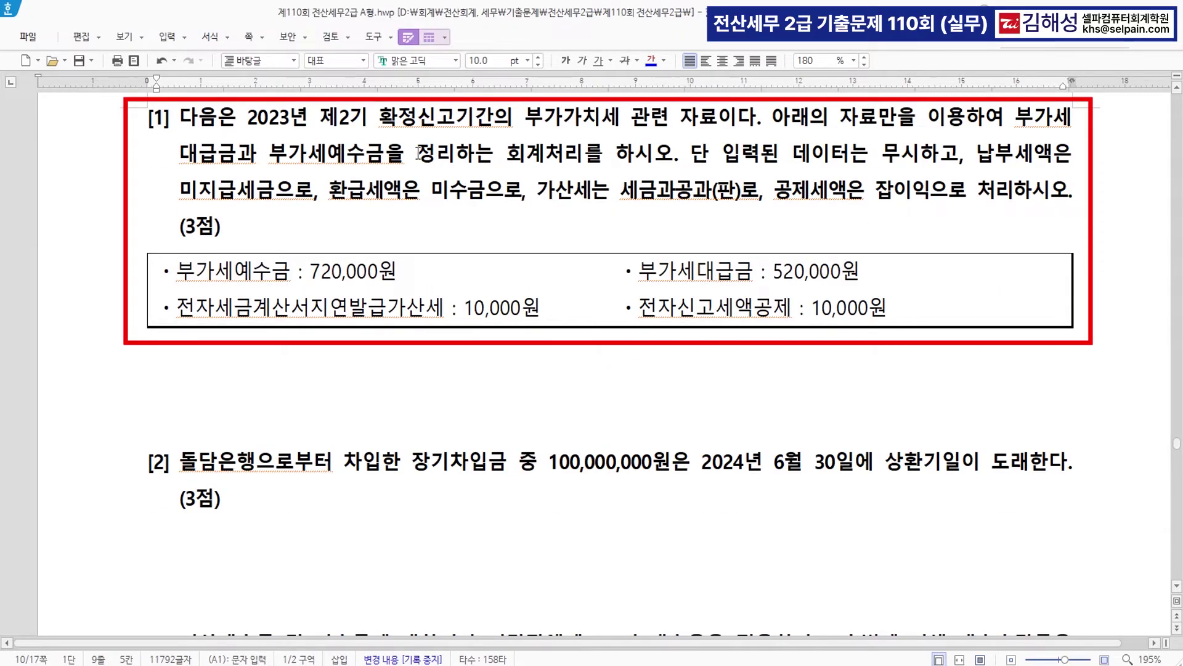
{"action": "left_click_drag", "start_coordinate": [418, 155], "coordinate": [451, 154]}
{"action": "left_click", "coordinate": [651, 59]}
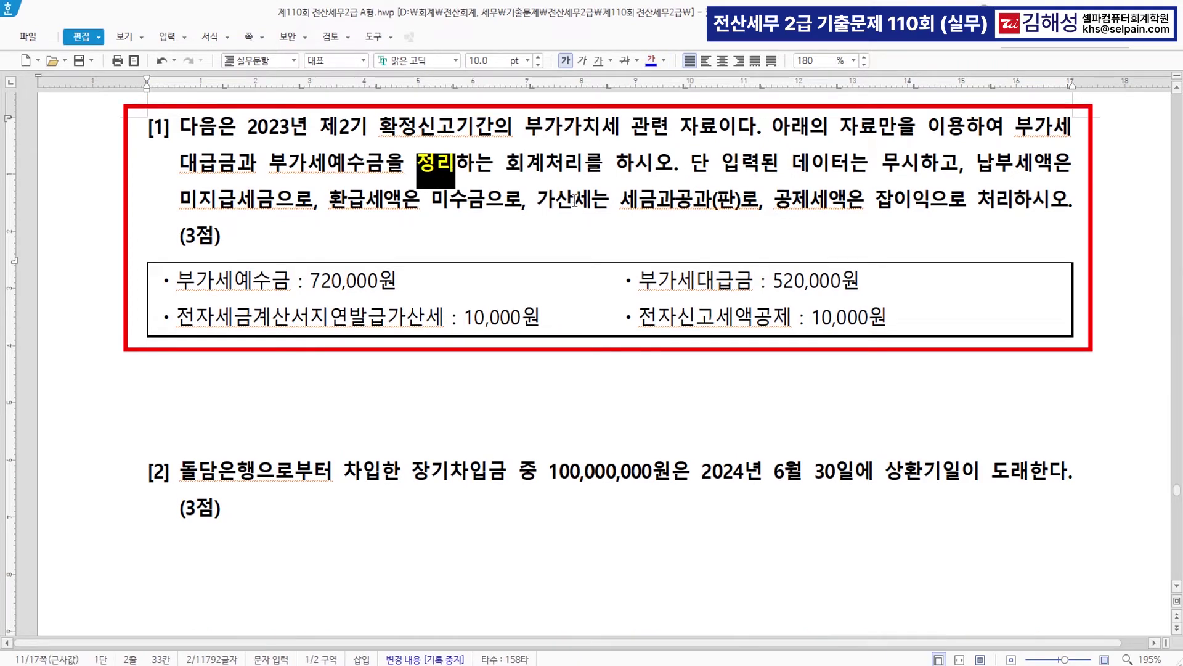
- Add the note '>> 반대쪽으로' right after 정리
{"action": "key", "text": "Escape"}
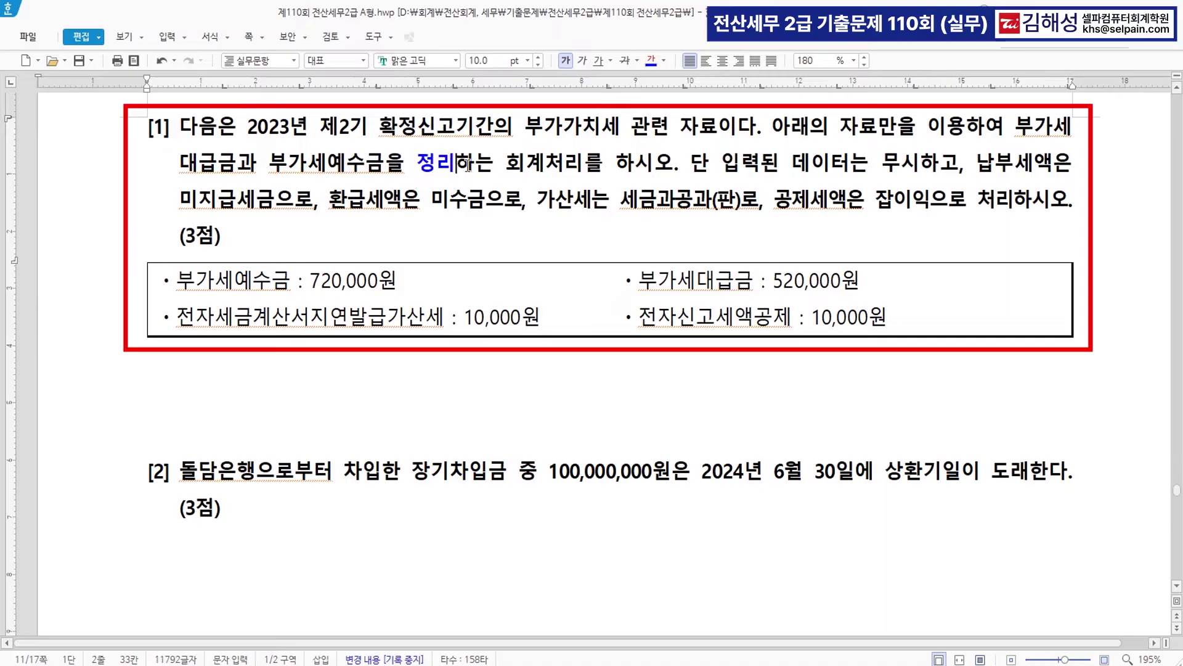
{"action": "type", "text": ">>"}
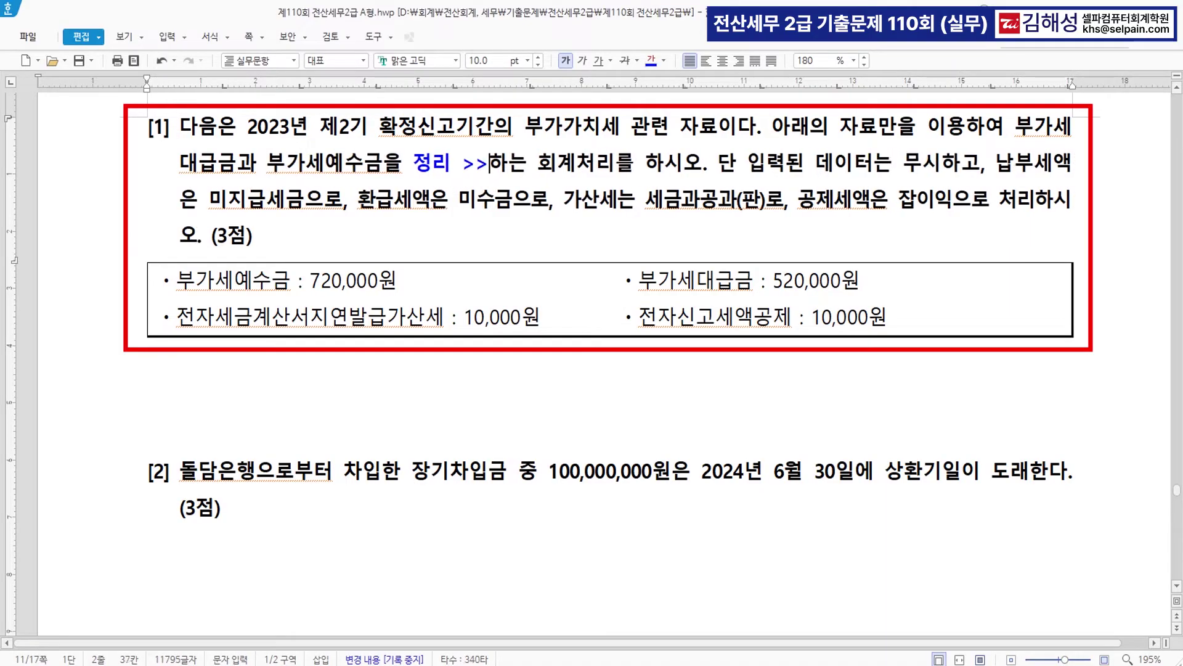
{"action": "type", "text": " 바"}
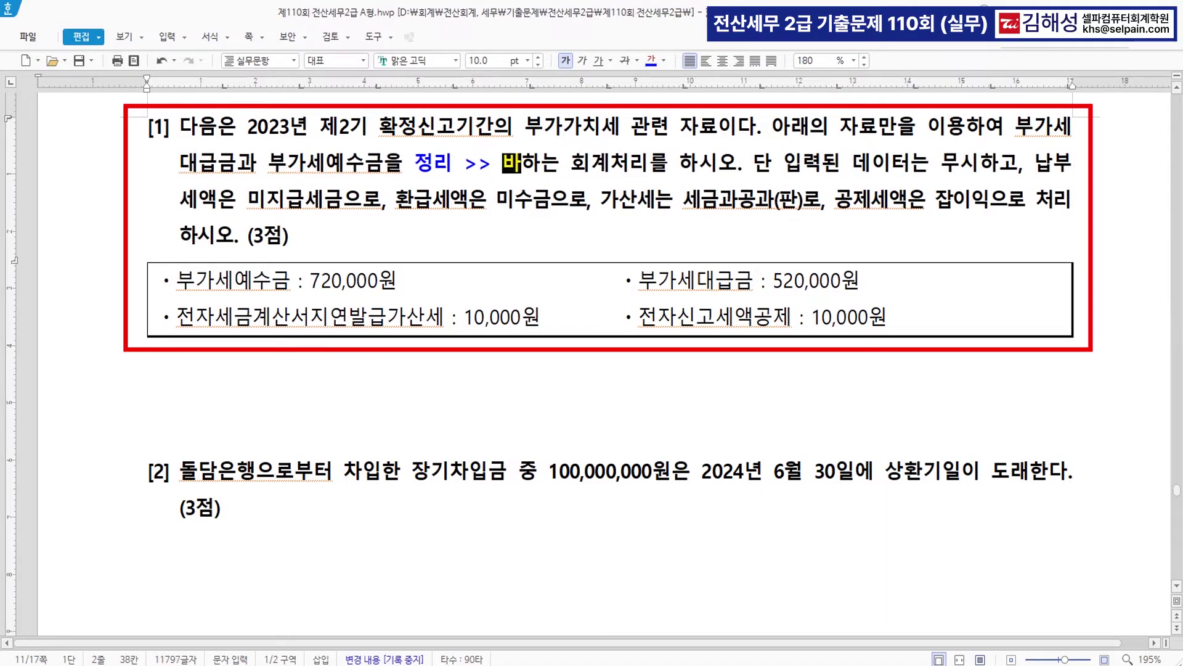
{"action": "type", "text": "ㄴ대쪽으로"}
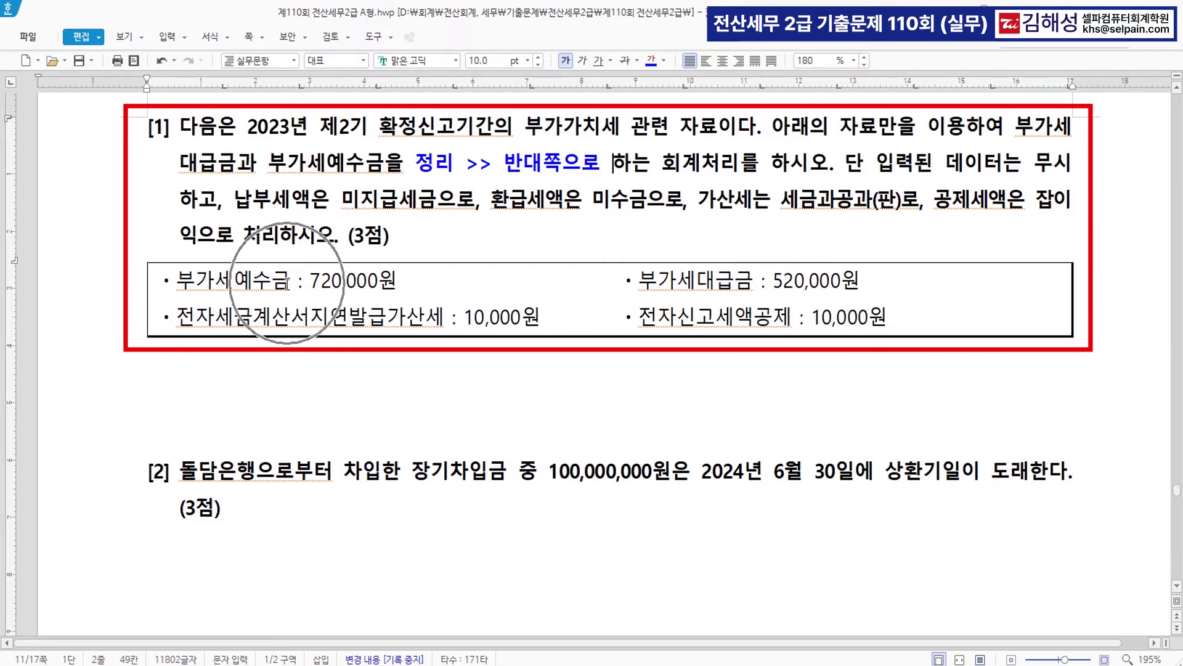
{"action": "scroll", "coordinate": [538, 308], "scroll_direction": "down", "scroll_amount": 2}
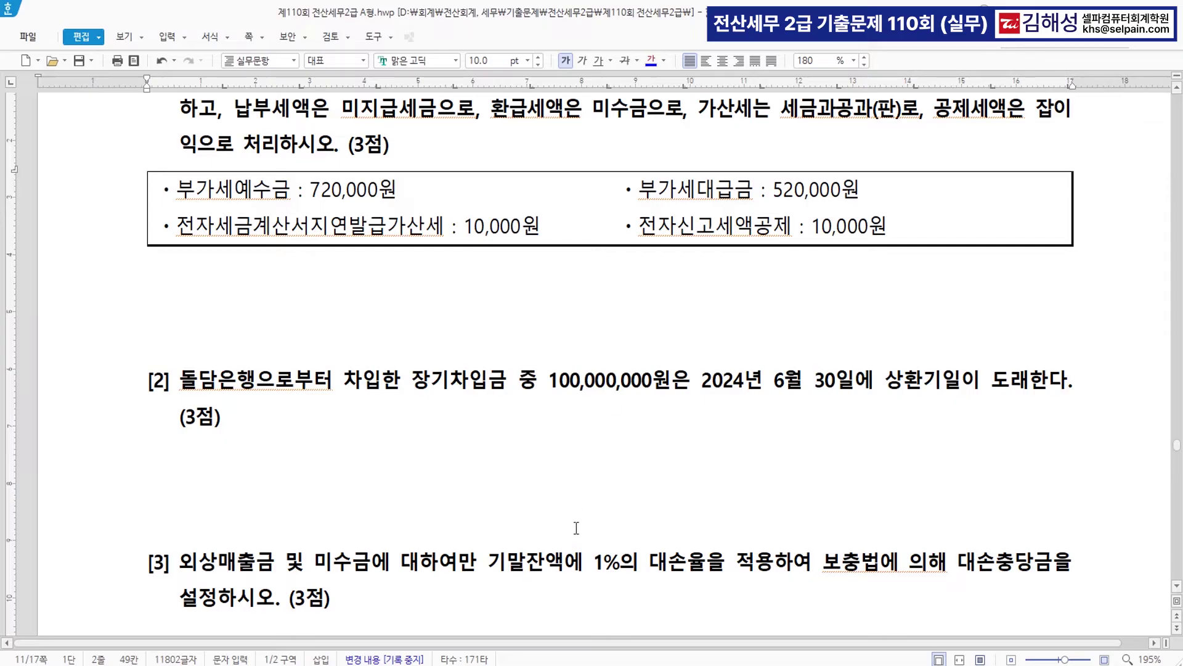
{"action": "key", "text": "alt+Tab"}
- On 12/31, debit 0255 부가세예수금 720,000
{"action": "type", "text": "12"}
{"action": "key", "text": "Return"}
{"action": "key", "text": "Return"}
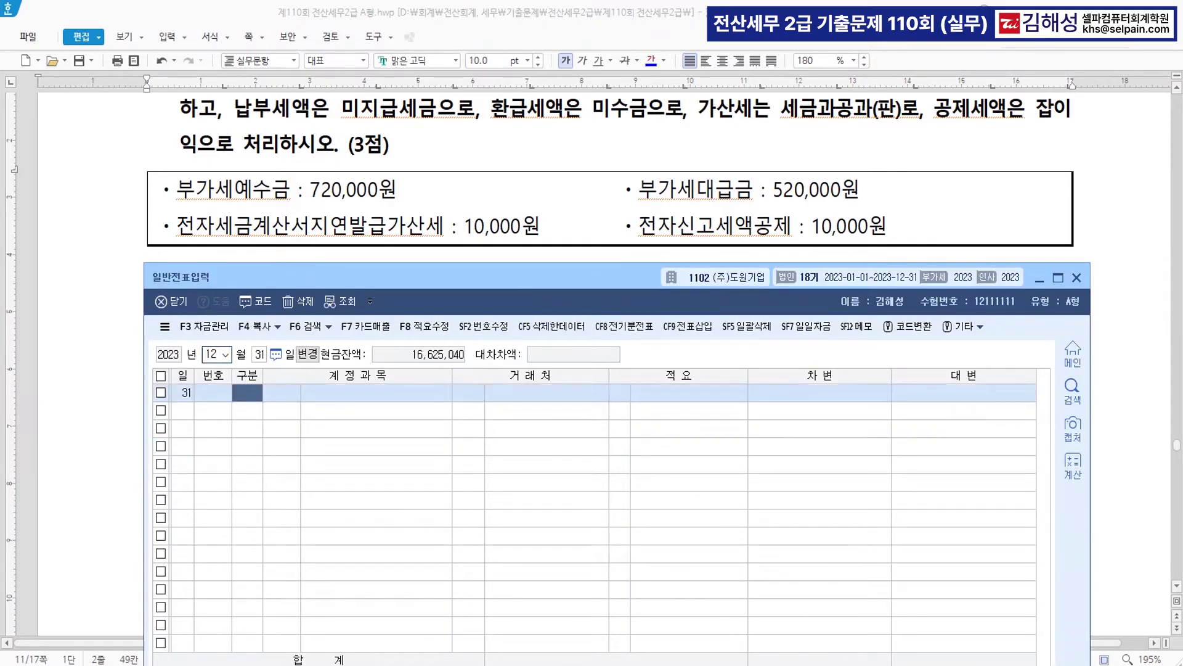
{"action": "type", "text": "3"}
{"action": "key", "text": "Return"}
{"action": "type", "text": "135"}
{"action": "key", "text": "Return"}
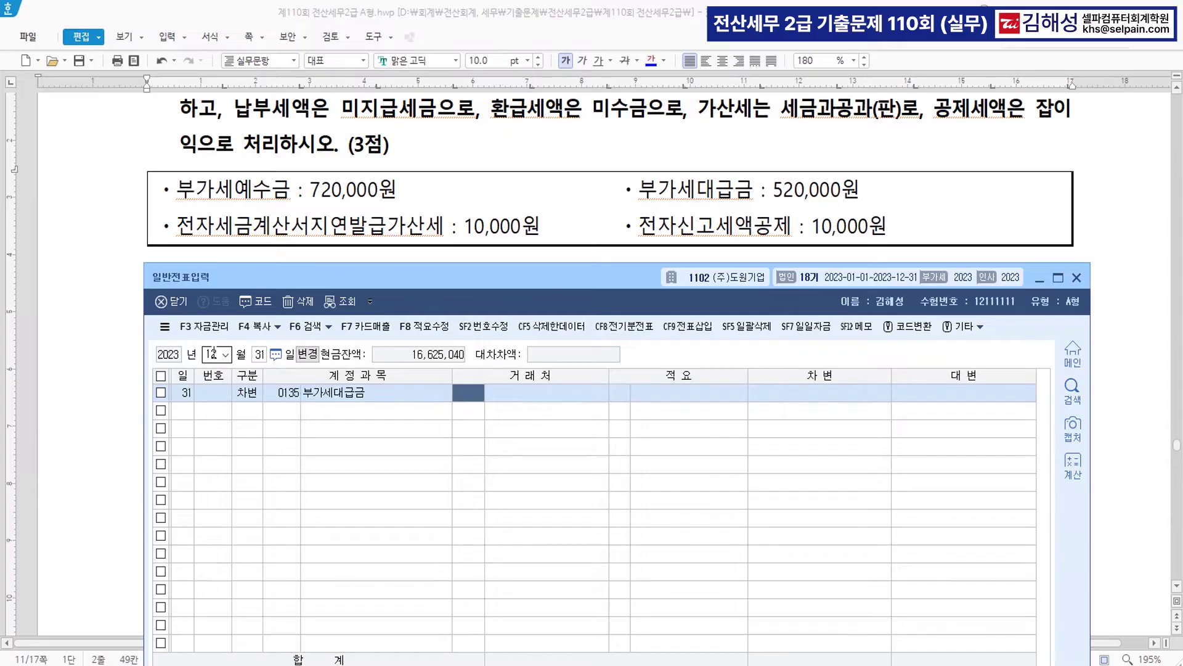
{"action": "key", "text": "Left"}
{"action": "type", "text": "255"}
{"action": "key", "text": "Return"}
{"action": "key", "text": "Return"}
{"action": "key", "text": "Return"}
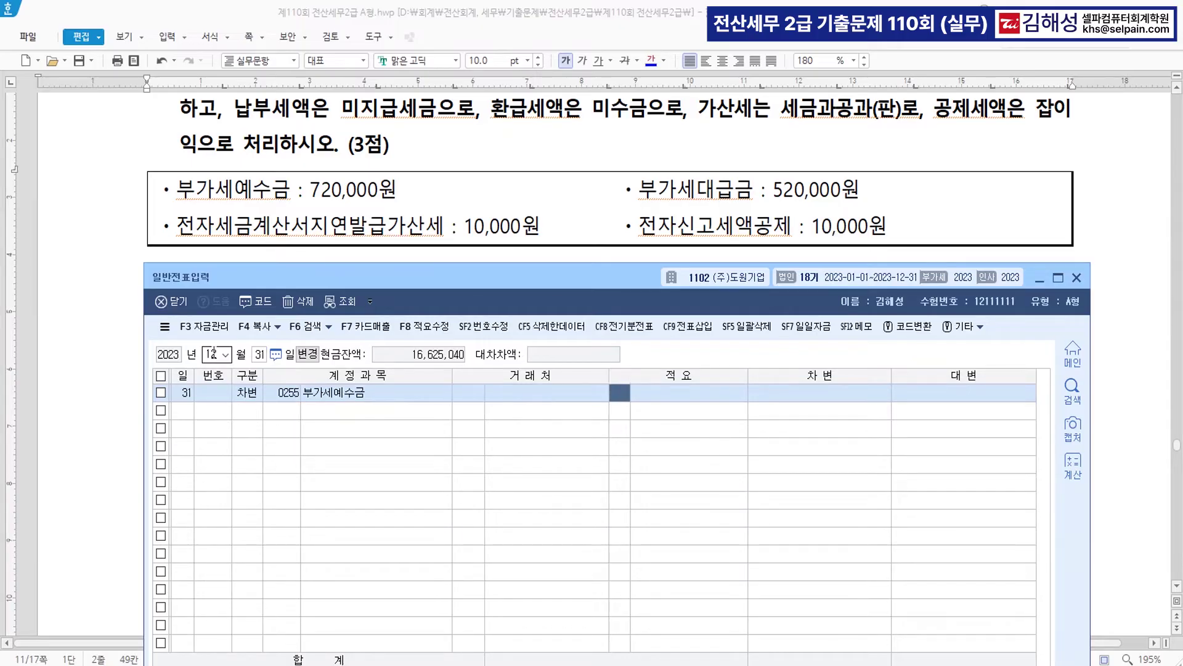
{"action": "key", "text": "Return"}
{"action": "key", "text": "Return"}
{"action": "type", "text": "720"}
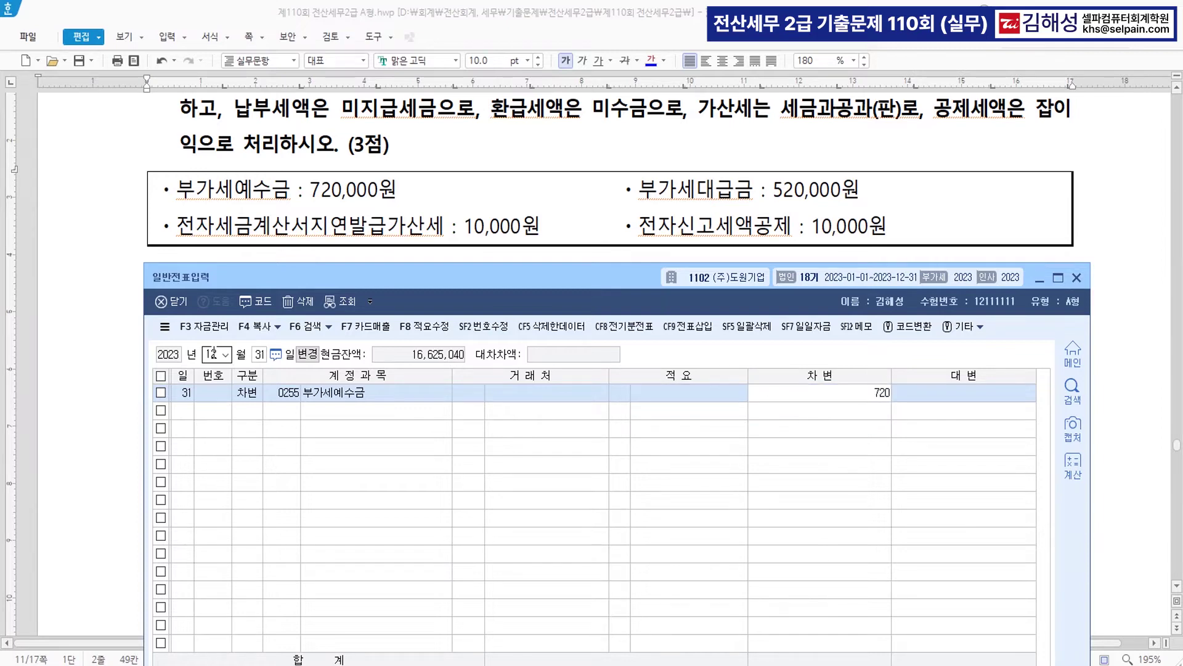
{"action": "type", "text": ",000"}
{"action": "key", "text": "Return"}
- Credit 0135 부가세대급금 520,000 and debit 0817 세금과공과 10,000
{"action": "key", "text": "Return"}
{"action": "type", "text": "4"}
{"action": "key", "text": "Return"}
{"action": "type", "text": "135"}
{"action": "key", "text": "Return"}
{"action": "key", "text": "Return"}
{"action": "key", "text": "Return"}
{"action": "key", "text": "Return"}
{"action": "key", "text": "Return"}
{"action": "type", "text": "520,000"}
{"action": "key", "text": "Return"}
{"action": "key", "text": "ctrl"}
{"action": "key", "text": "ctrl"}
{"action": "key", "text": "ctrl"}
{"action": "type", "text": "3817"}
{"action": "key", "text": "Return"}
{"action": "key", "text": "Return"}
{"action": "key", "text": "Return"}
{"action": "key", "text": "Return"}
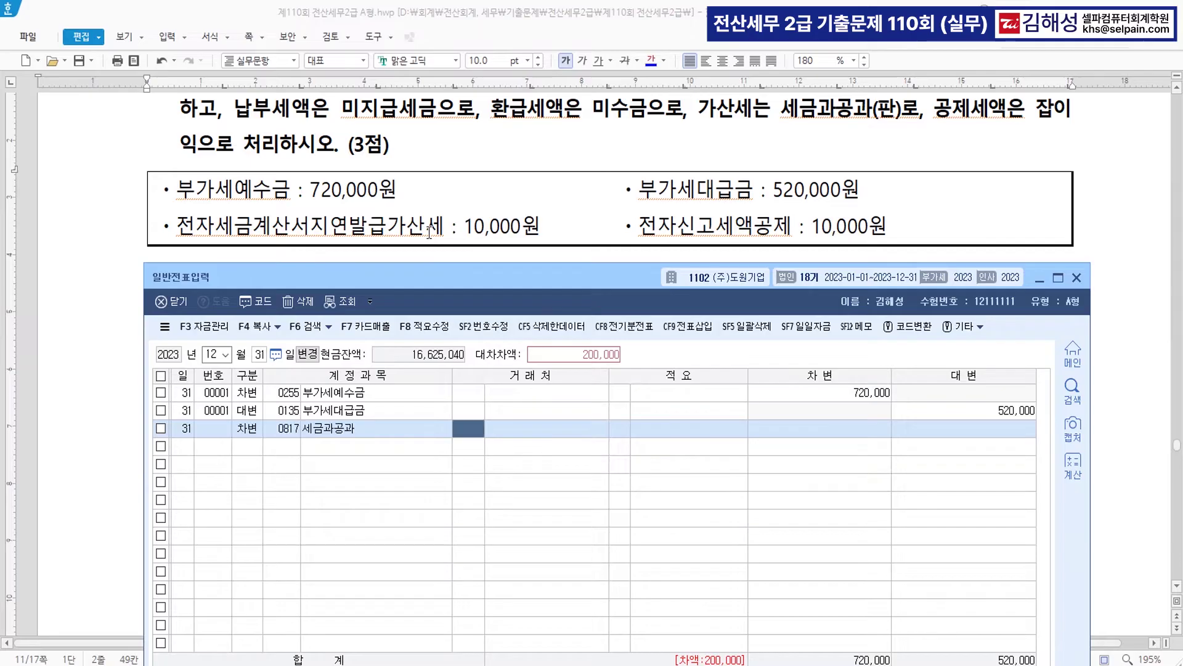
{"action": "type", "text": "10,000"}
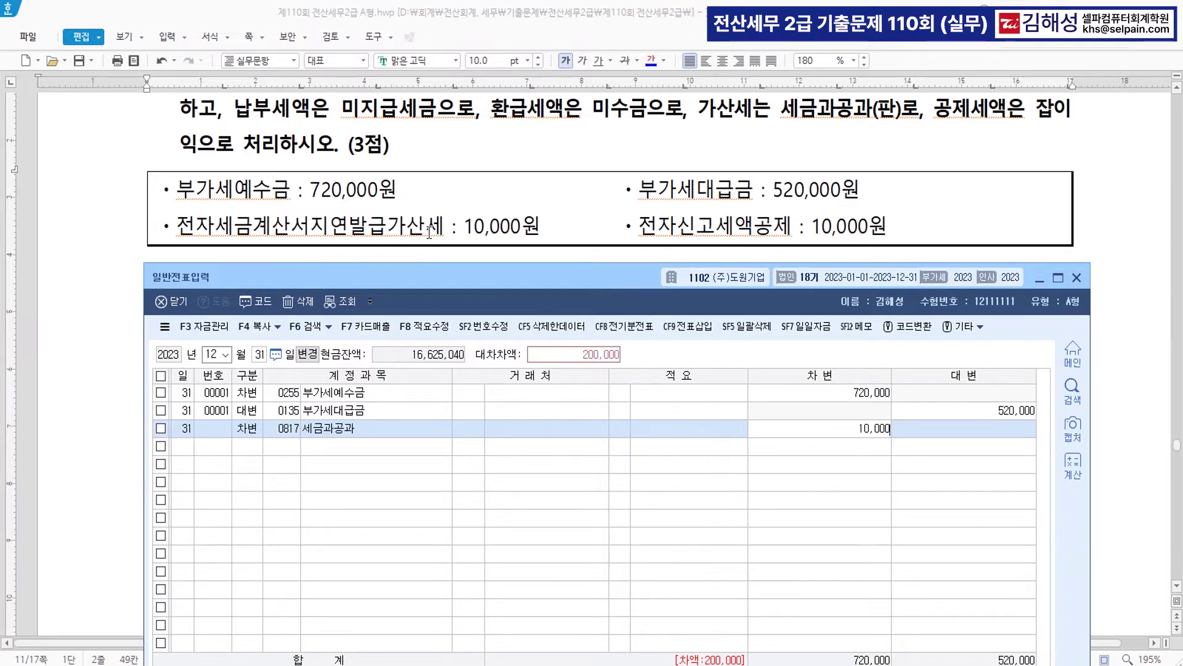
{"action": "key", "text": "Return"}
- Credit 0930 잡이익 10,000 and 0261 미지급세금 200,000 to balance at 730,000
{"action": "key", "text": "ctrl"}
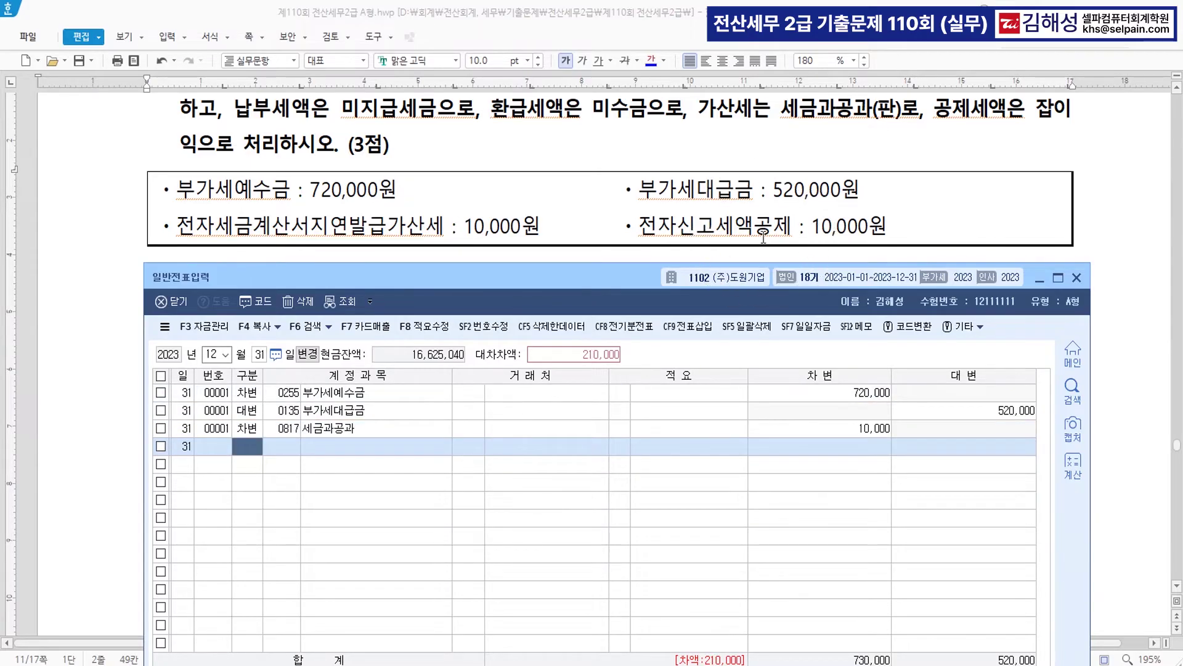
{"action": "type", "text": "2"}
{"action": "key", "text": "Return"}
{"action": "type", "text": "930"}
{"action": "key", "text": "Return"}
{"action": "key", "text": "Return"}
{"action": "key", "text": "Return"}
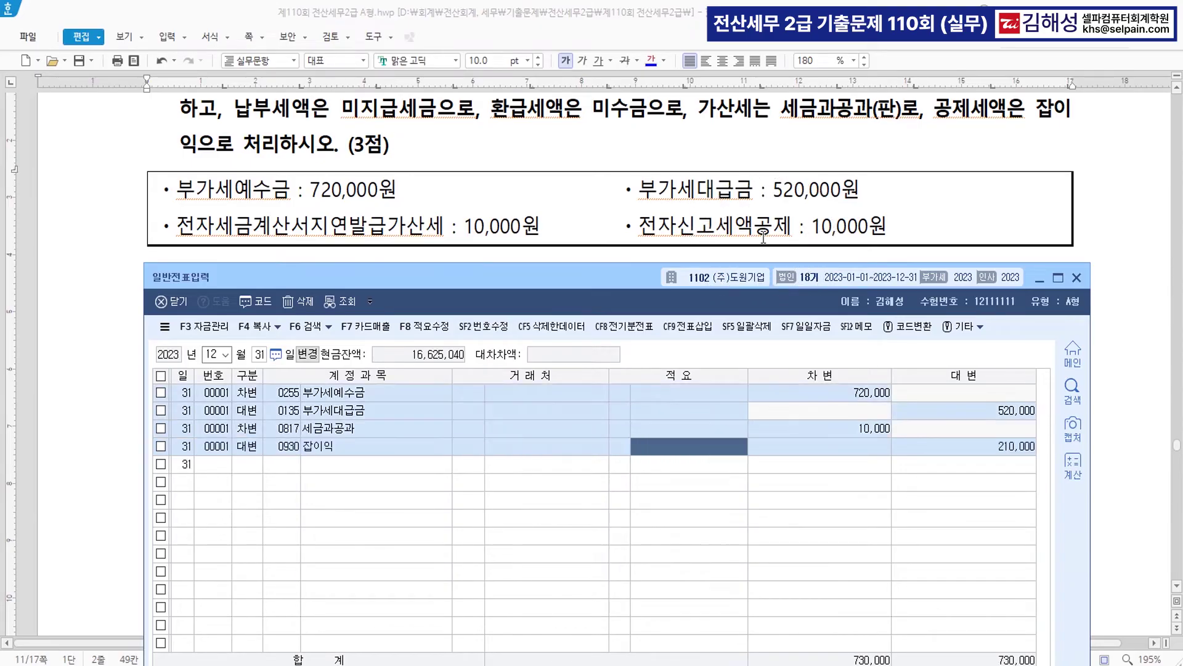
{"action": "type", "text": "10,000"}
{"action": "key", "text": "Return"}
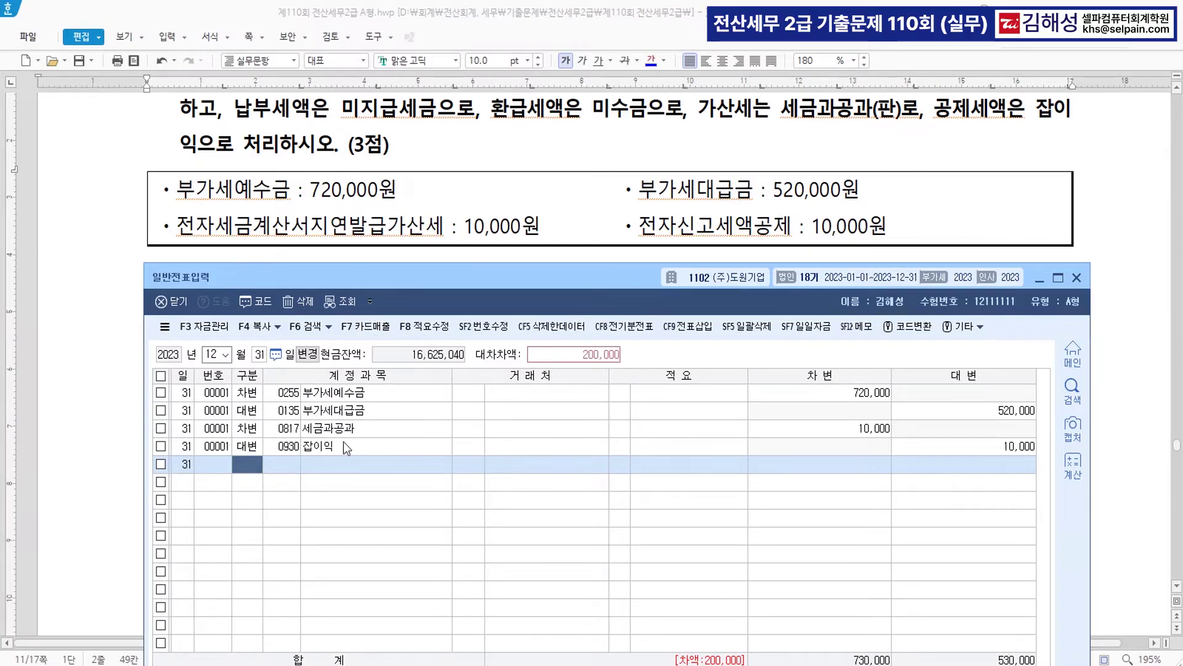
{"action": "type", "text": "4"}
{"action": "key", "text": "Return"}
{"action": "type", "text": "261"}
{"action": "key", "text": "Return"}
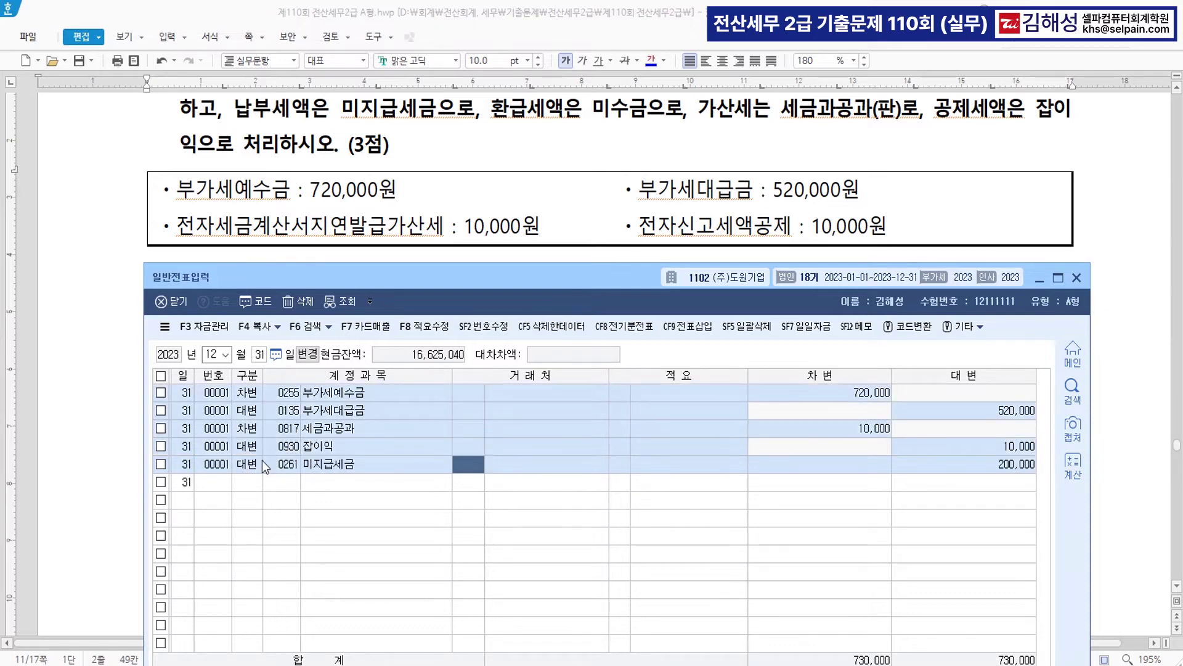
{"action": "key", "text": "Return"}
{"action": "key", "text": "Return"}
{"action": "key", "text": "Return"}
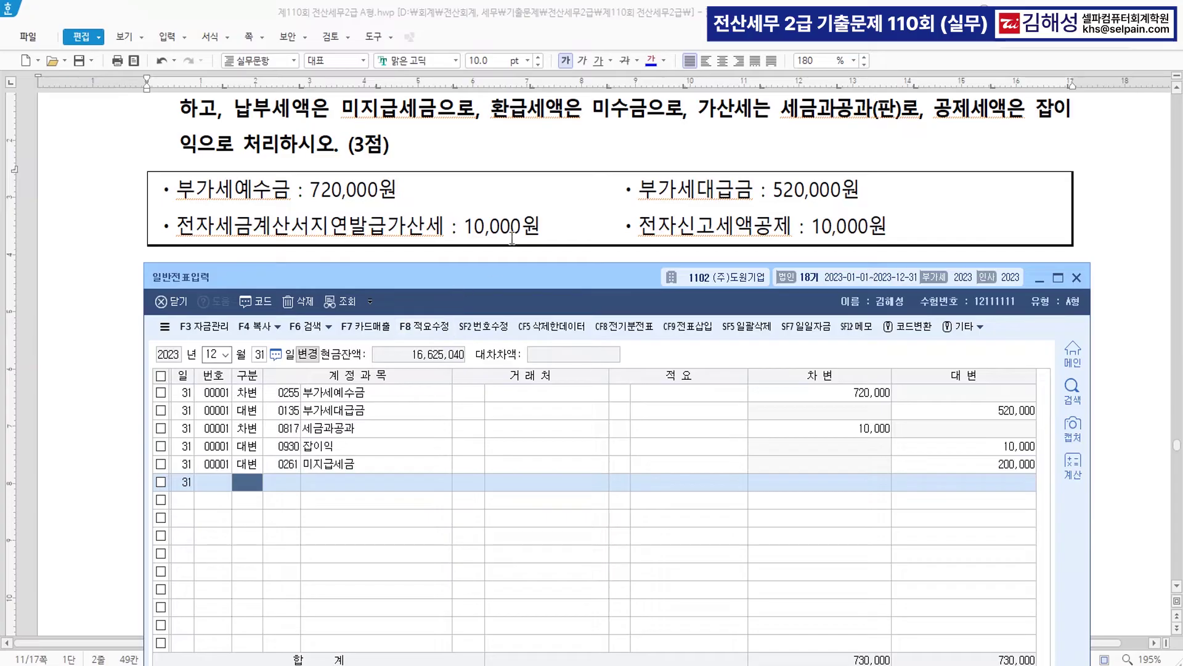
{"action": "scroll", "coordinate": [552, 181], "scroll_direction": "down", "scroll_amount": 3}
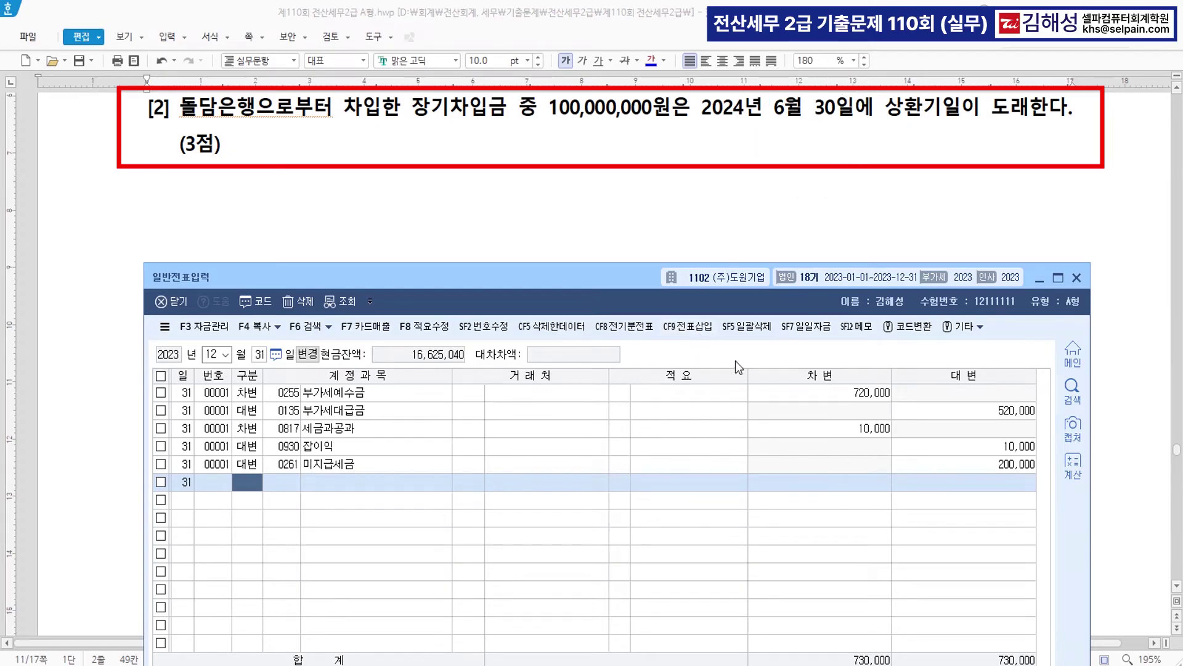
- Debit 0293 장기차입금 100,000,000 for partner 돌담은행
{"action": "type", "text": "3"}
{"action": "key", "text": "Return"}
{"action": "type", "text": "장ㄱ"}
{"action": "type", "text": "기차"}
{"action": "key", "text": "Return"}
{"action": "key", "text": "Return"}
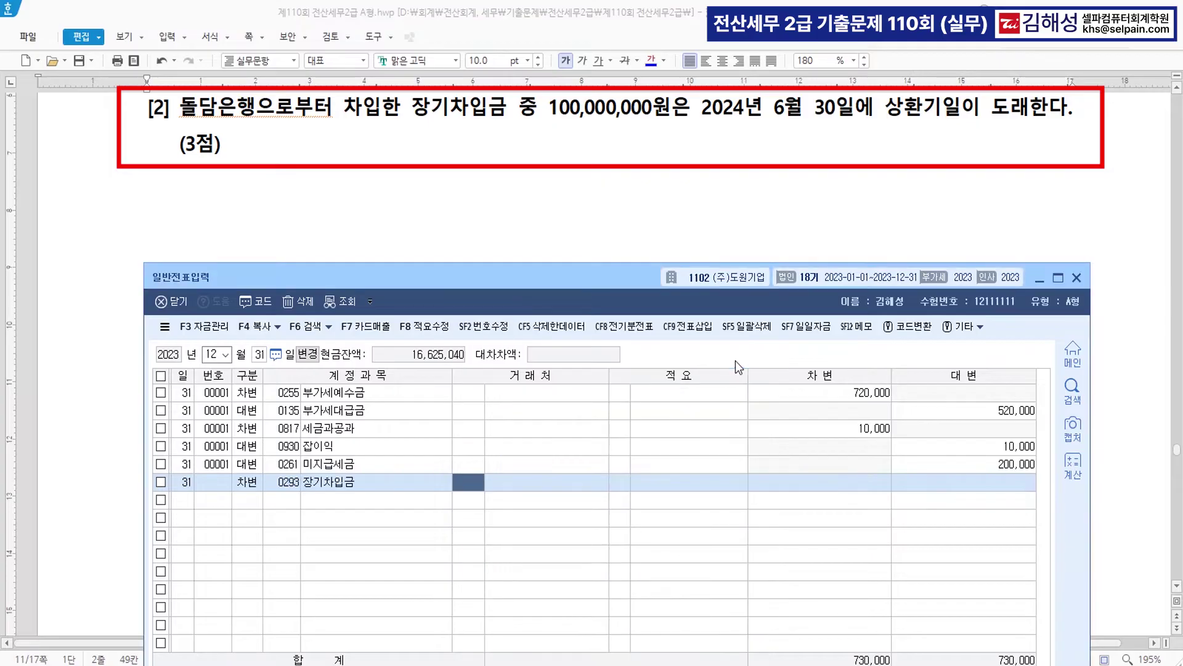
{"action": "type", "text": "돌담"}
{"action": "key", "text": "Return"}
{"action": "key", "text": "Return"}
{"action": "key", "text": "Return"}
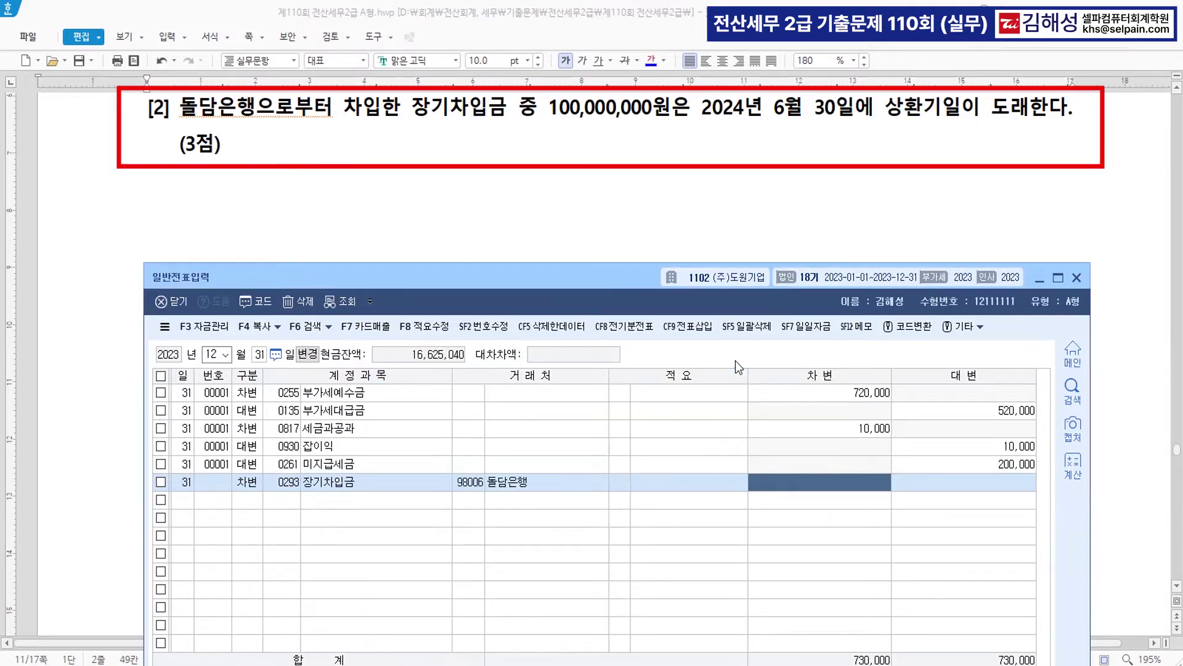
{"action": "type", "text": "1000000,000"}
- Credit 0264 유동성장기부채 100,000,000 for partner 98006 돌담은행
{"action": "key", "text": "Return"}
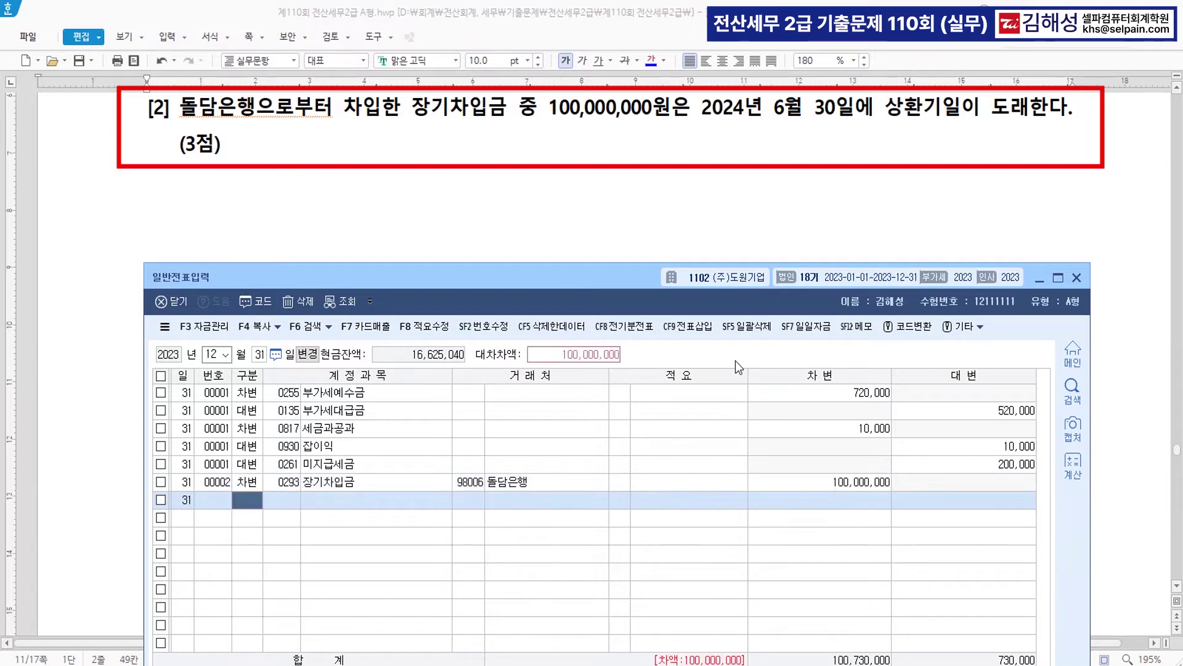
{"action": "key", "text": "4"}
{"action": "key", "text": "Return"}
{"action": "type", "text": "유동성"}
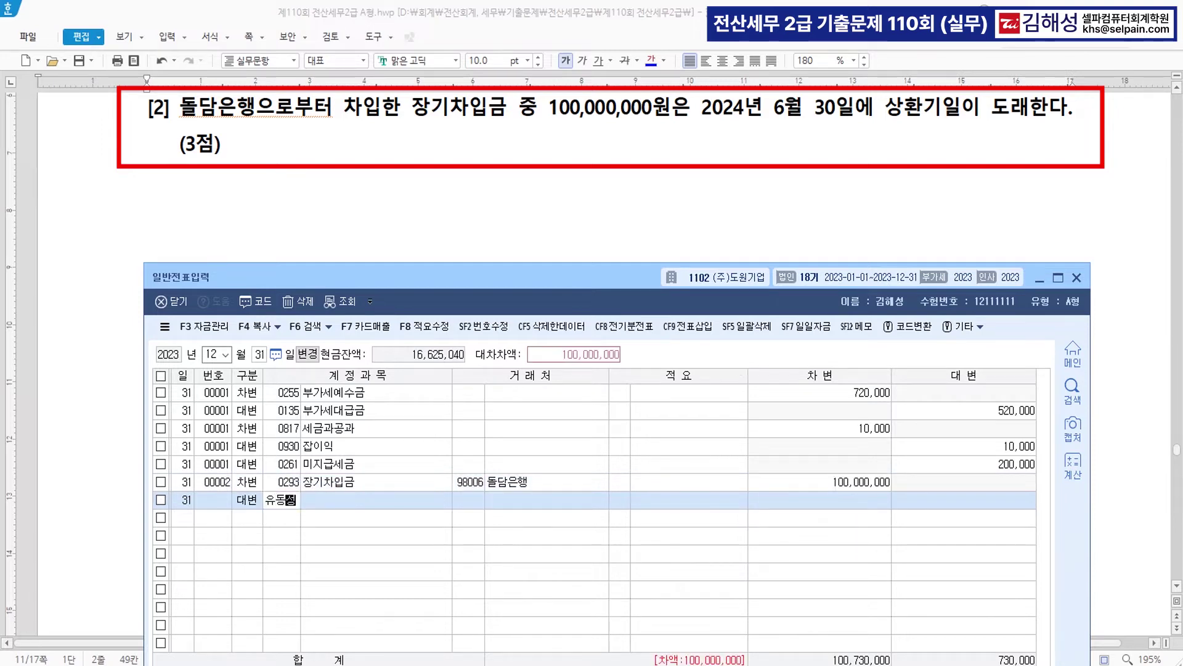
{"action": "key", "text": "Return"}
{"action": "key", "text": "Return"}
{"action": "type", "text": "98006"}
{"action": "key", "text": "Return"}
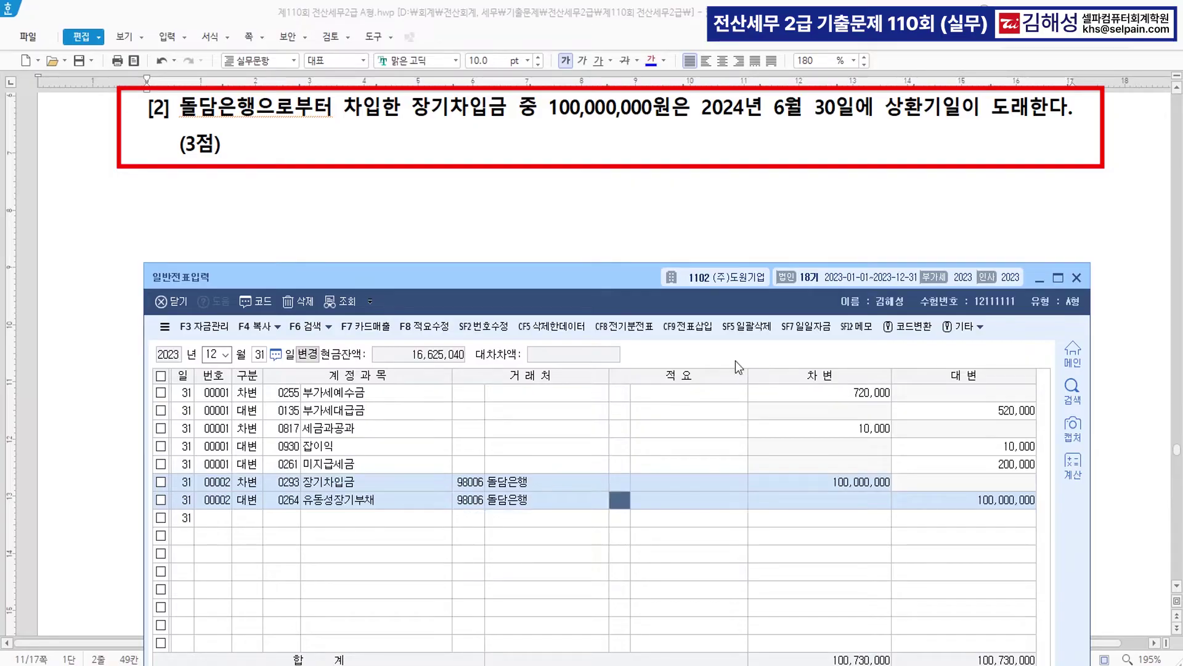
{"action": "key", "text": "Return"}
{"action": "key", "text": "Return"}
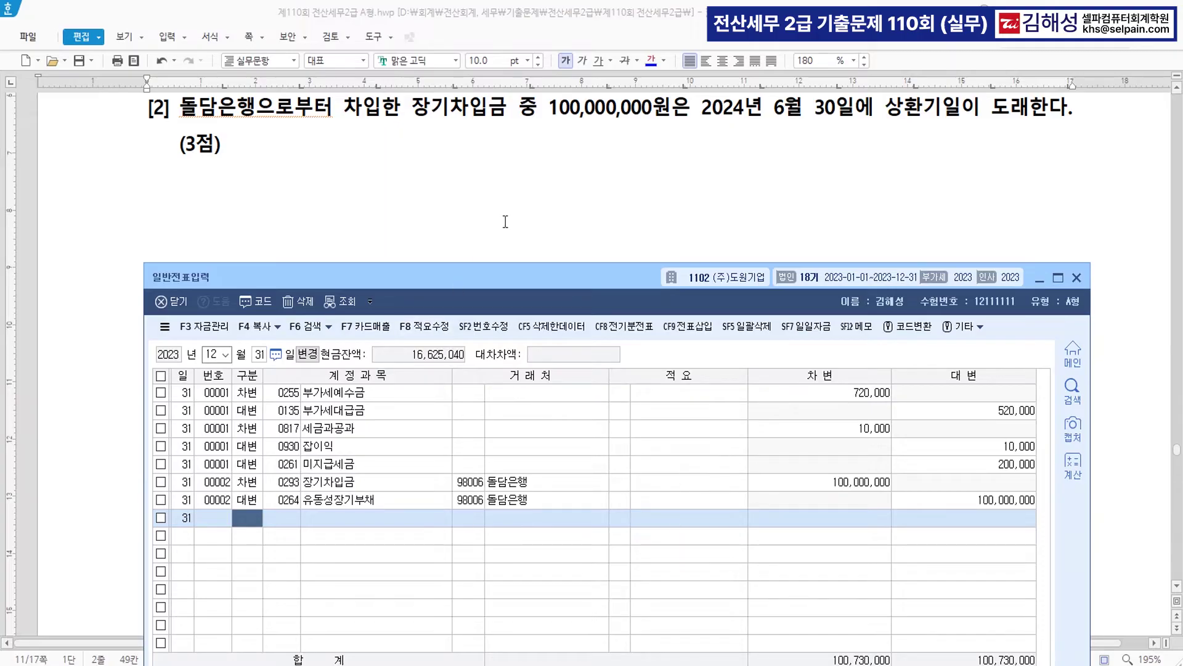
- Review question [3] and open KcLep's accounting management menu
{"action": "scroll", "coordinate": [524, 207], "scroll_direction": "down", "scroll_amount": 3}
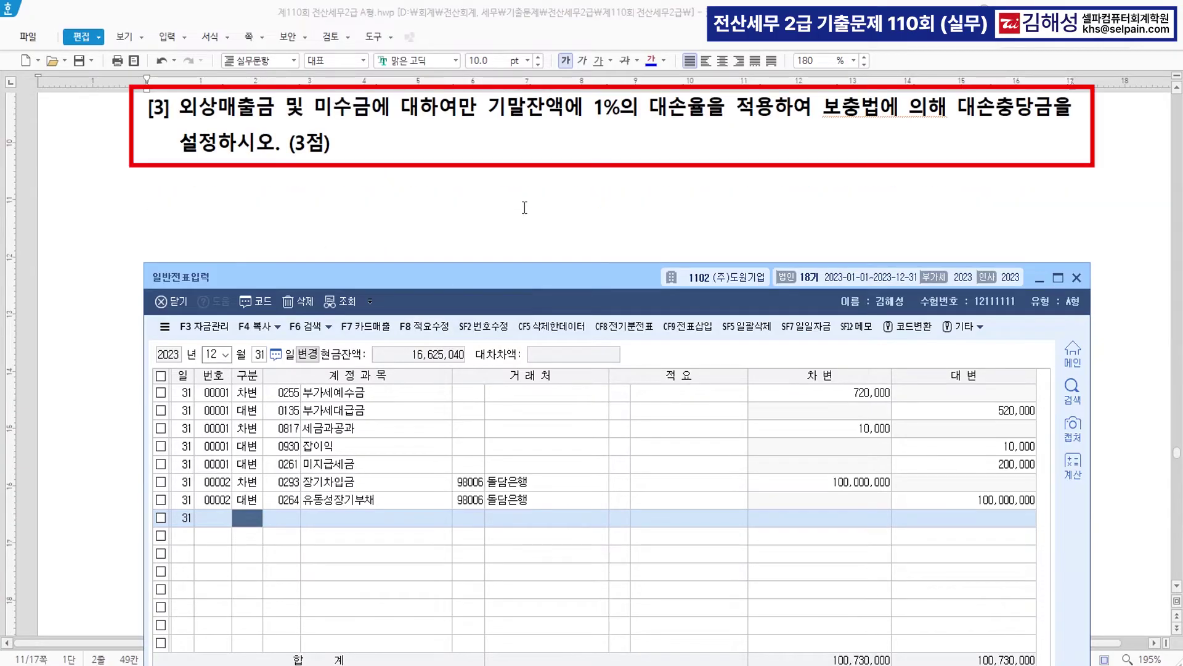
{"action": "left_click", "coordinate": [1078, 278]}
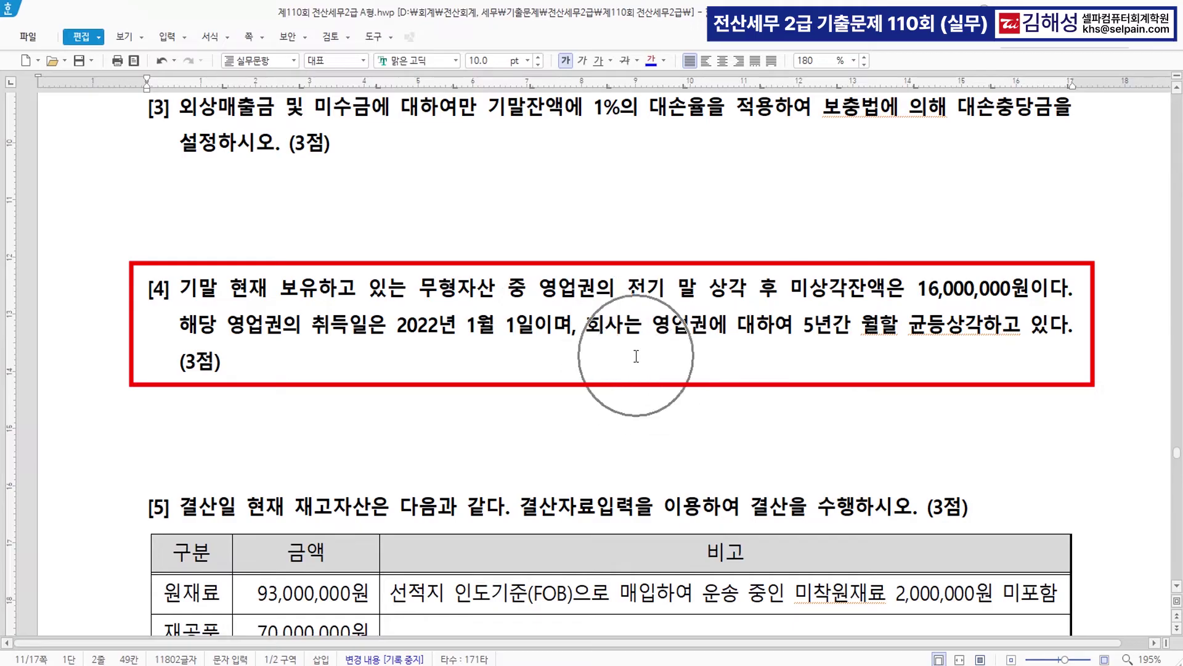
{"action": "scroll", "coordinate": [636, 356], "scroll_direction": "down", "scroll_amount": 3}
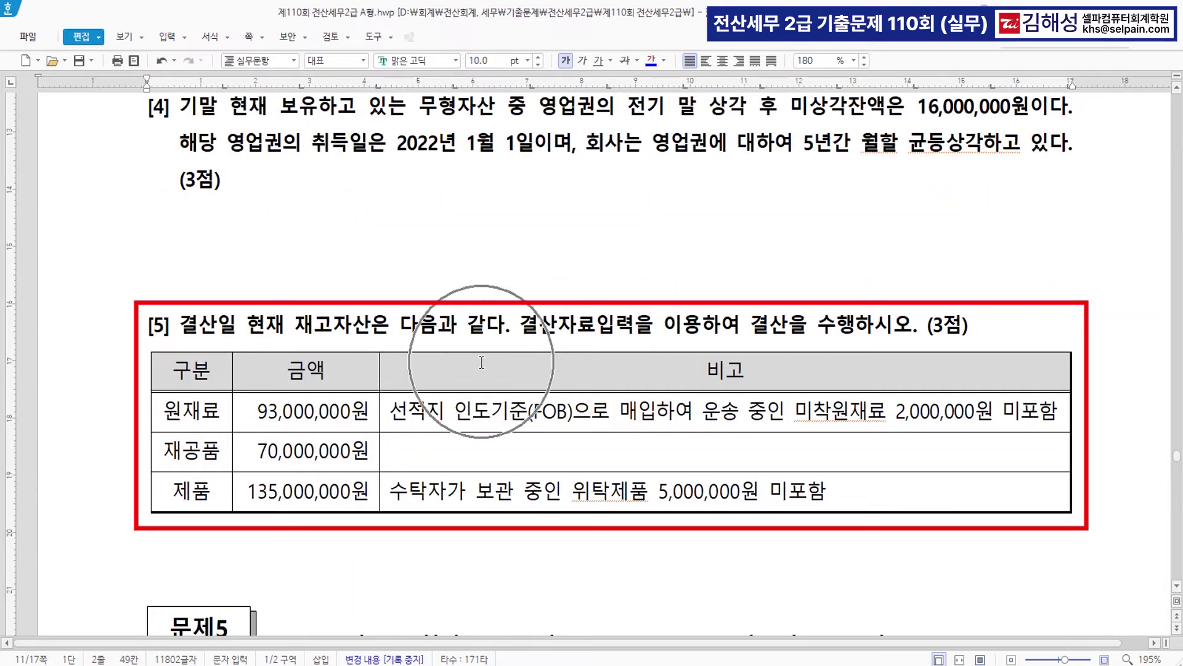
{"action": "scroll", "coordinate": [483, 364], "scroll_direction": "up", "scroll_amount": 6}
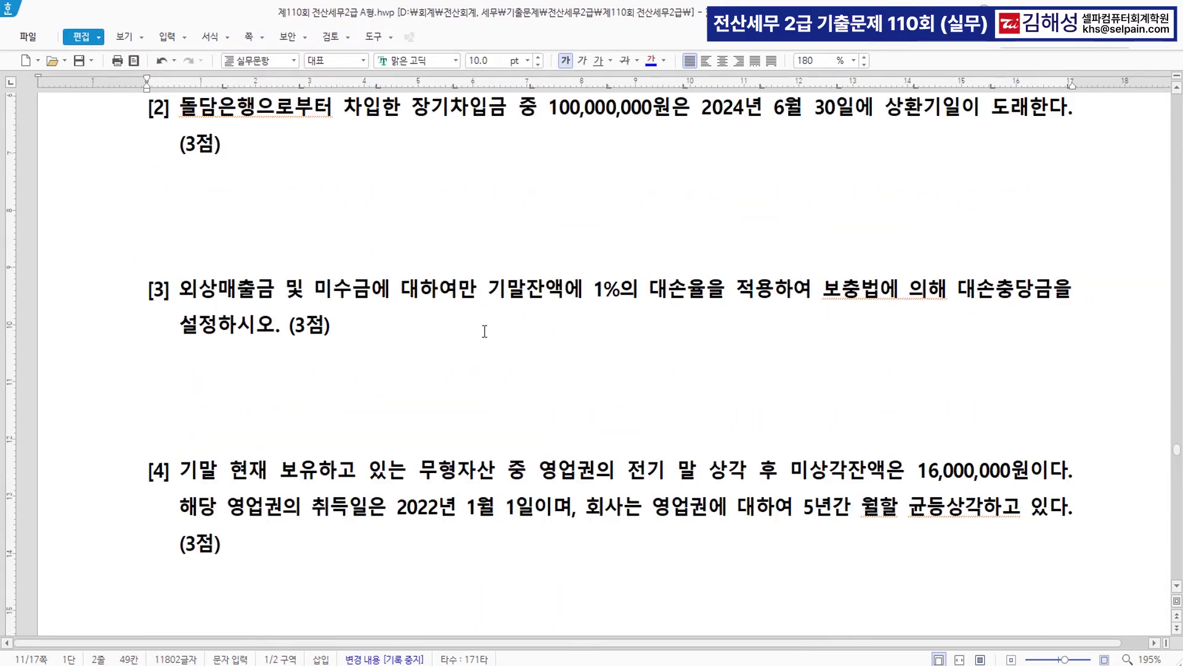
{"action": "scroll", "coordinate": [485, 332], "scroll_direction": "down", "scroll_amount": 3}
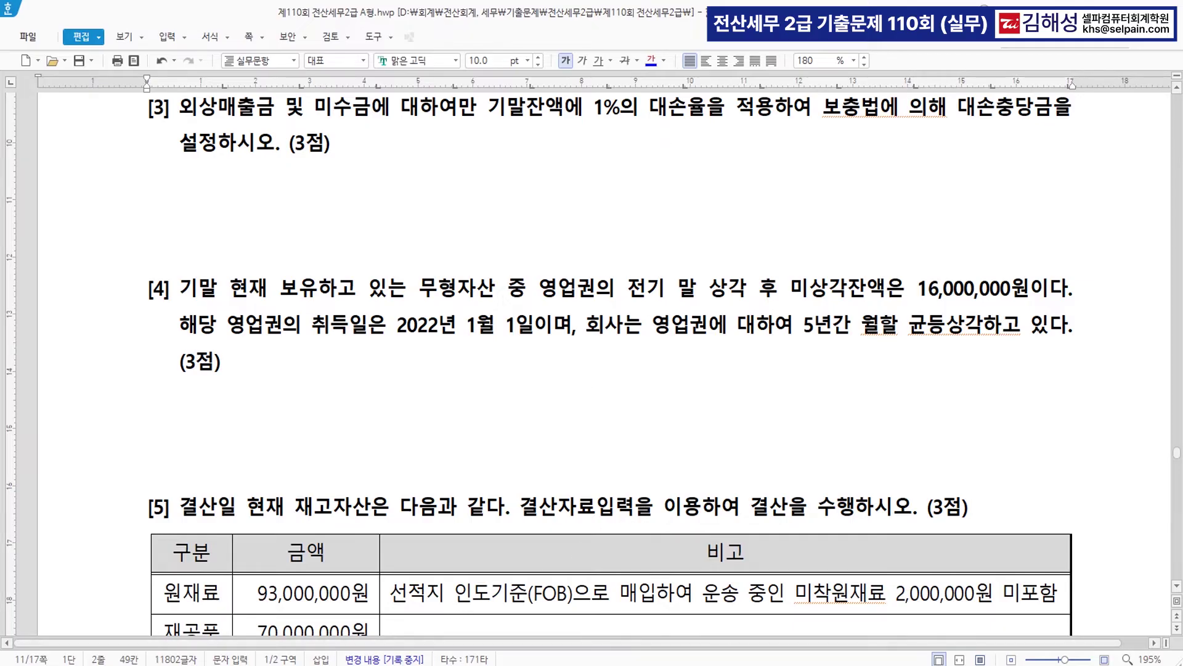
{"action": "left_click", "coordinate": [434, 665]}
{"action": "left_click", "coordinate": [242, 83]}
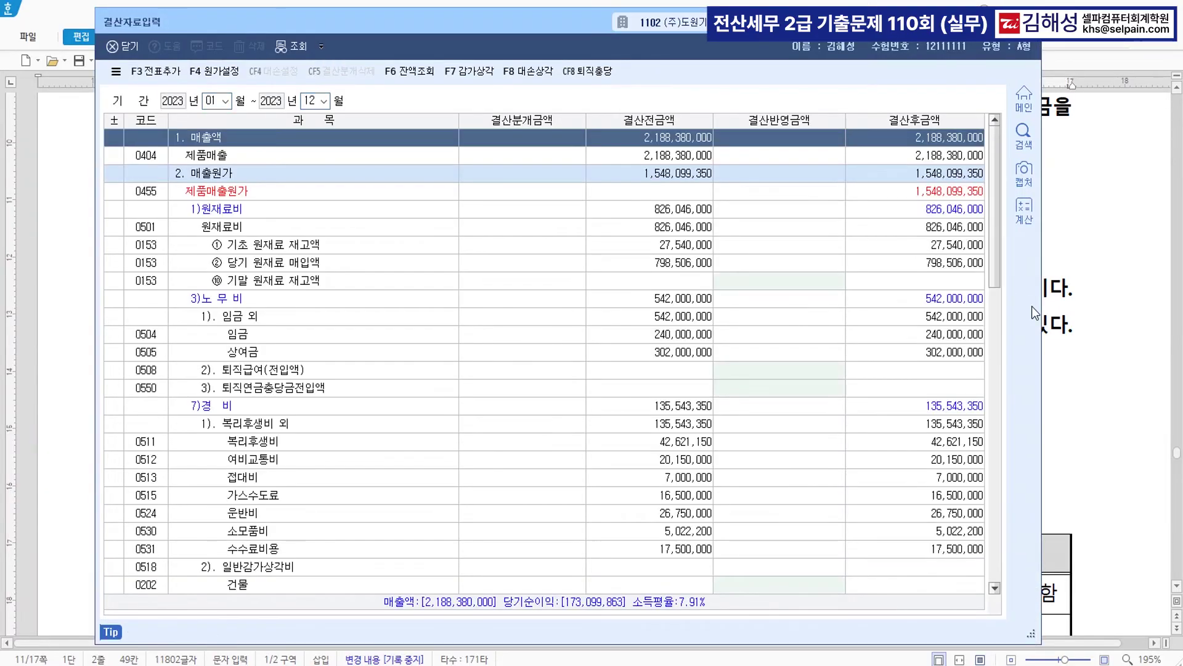
- Colour 외상매출금 및 미수금 and 1%의 대손 in question [3] blue
{"action": "left_click", "coordinate": [1116, 238]}
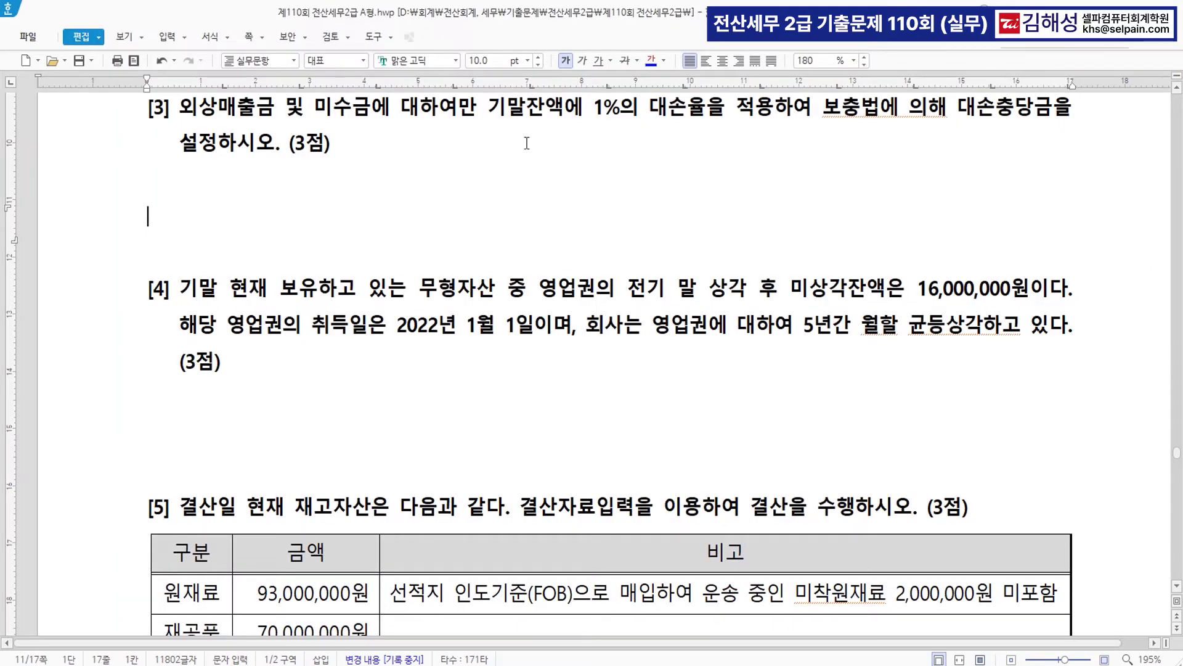
{"action": "left_click_drag", "start_coordinate": [180, 107], "coordinate": [371, 107]}
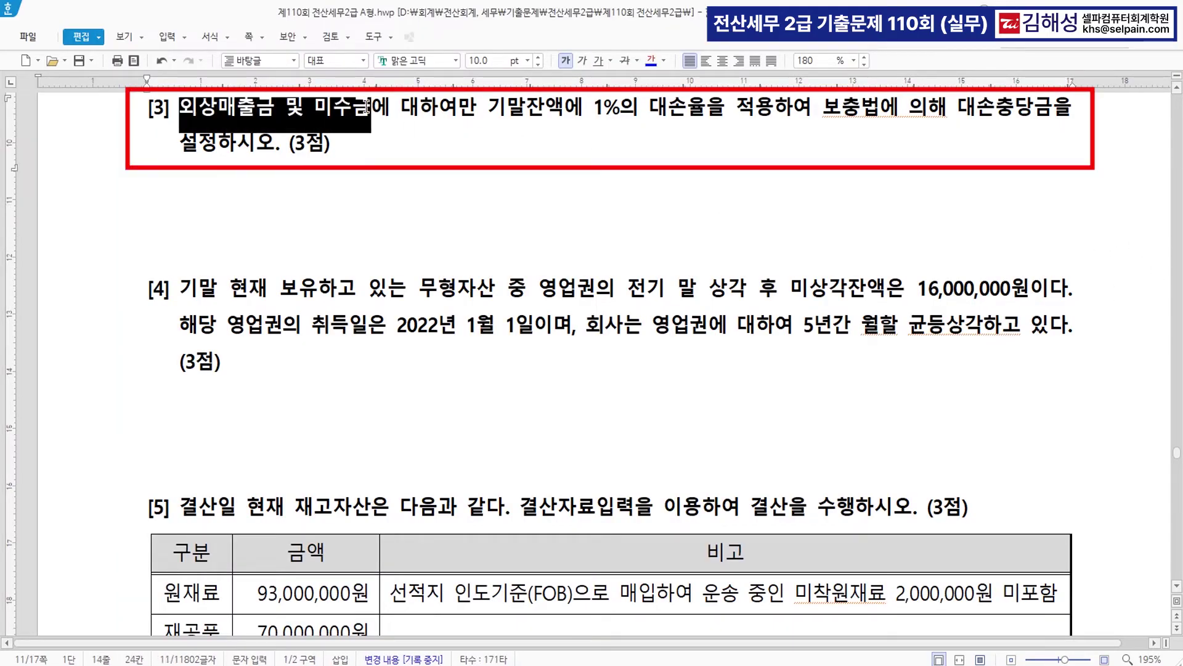
{"action": "left_click", "coordinate": [651, 61]}
{"action": "scroll", "coordinate": [604, 148], "scroll_direction": "up", "scroll_amount": 1}
{"action": "left_click_drag", "start_coordinate": [595, 159], "coordinate": [682, 156]}
{"action": "left_click", "coordinate": [649, 61]}
{"action": "left_click", "coordinate": [627, 243]}
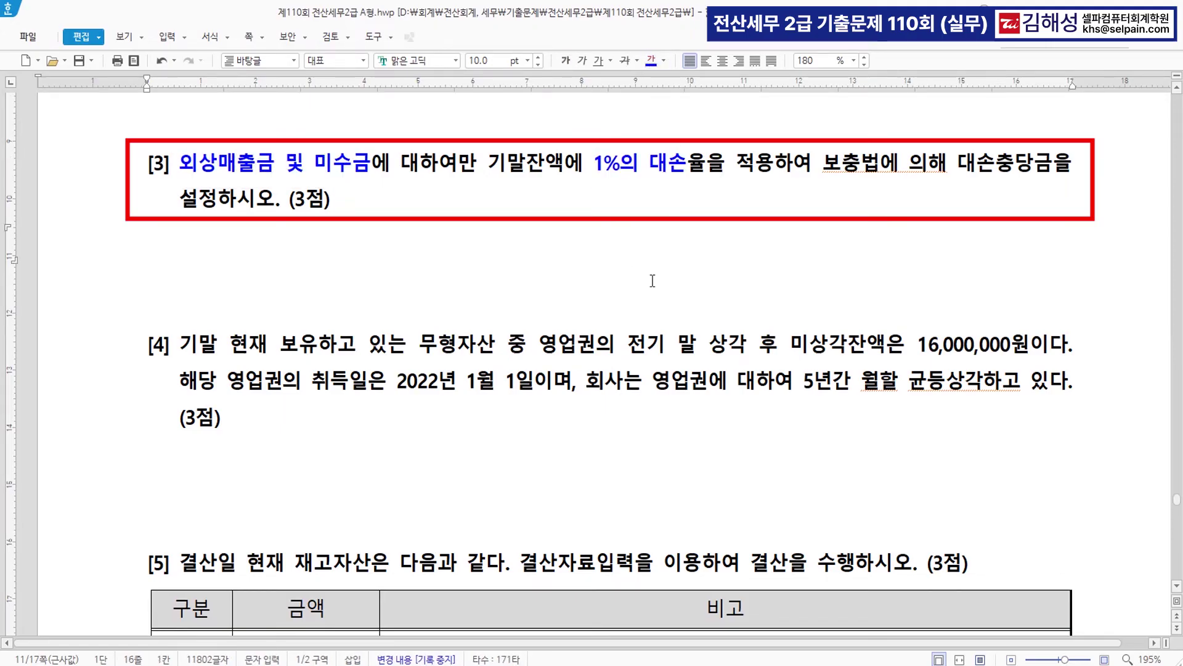
{"action": "key", "text": "alt+Tab"}
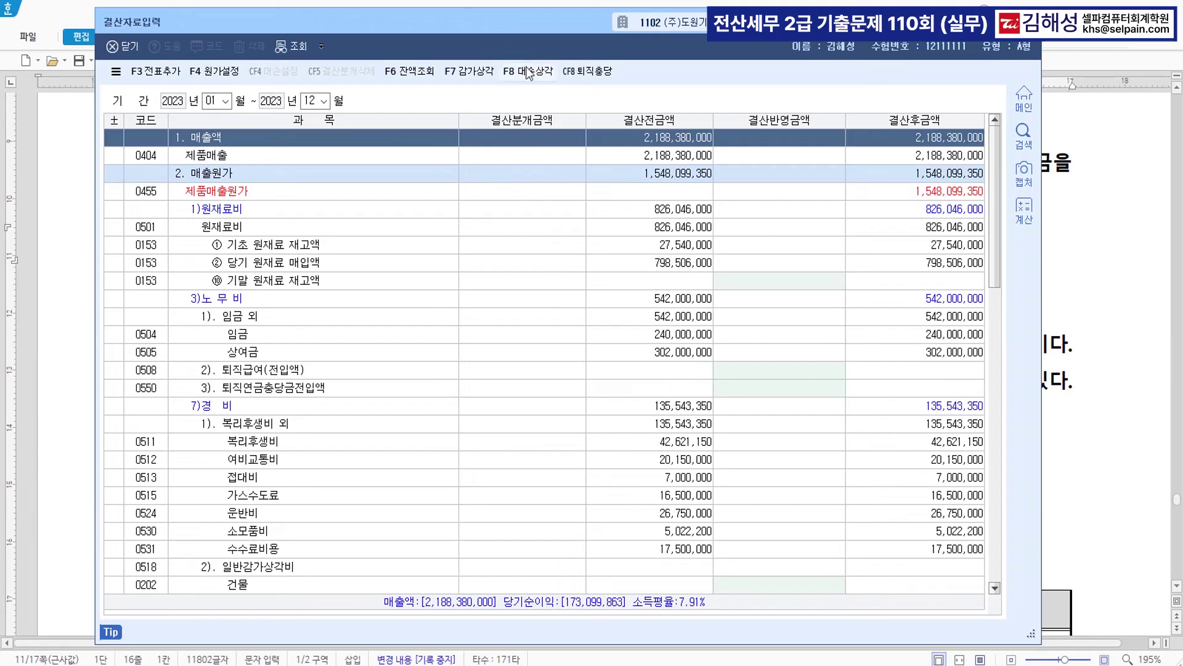
- Zero the 받을어음 and 선급금 bad-debt additions in 대손상각 and apply the allowance to the closing
{"action": "left_click", "coordinate": [530, 73]}
{"action": "left_click", "coordinate": [530, 72]}
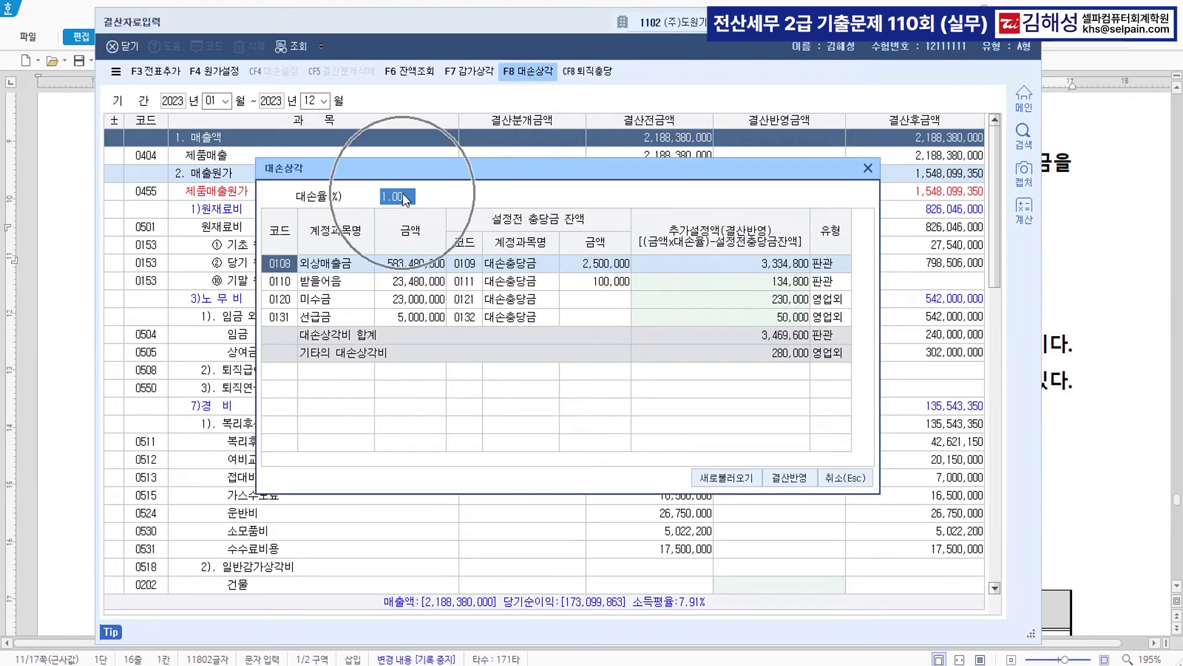
{"action": "left_click", "coordinate": [780, 266]}
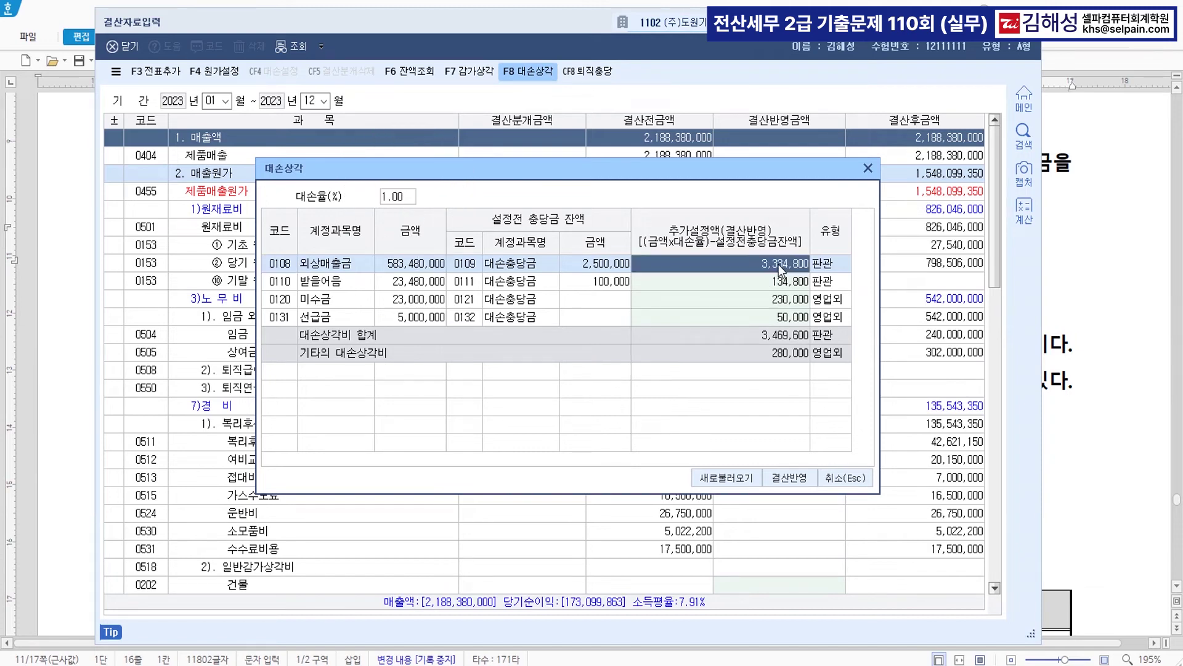
{"action": "left_click", "coordinate": [779, 302]}
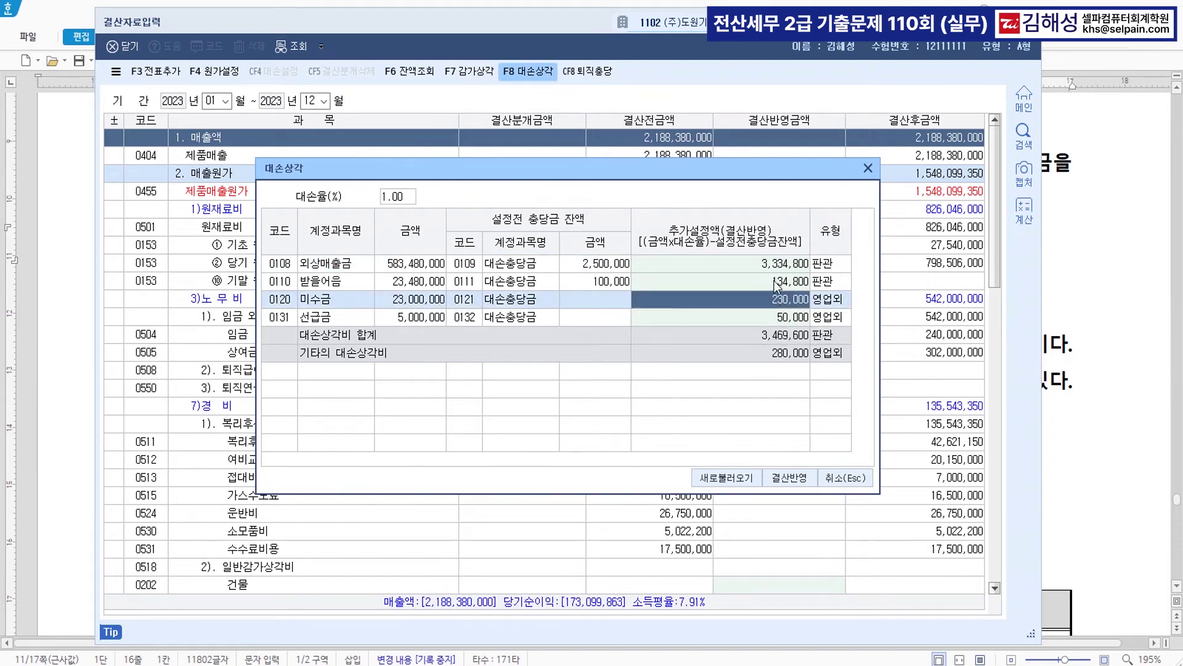
{"action": "left_click", "coordinate": [777, 284]}
{"action": "type", "text": "0"}
{"action": "key", "text": "Return"}
{"action": "left_click", "coordinate": [780, 318]}
{"action": "type", "text": "0"}
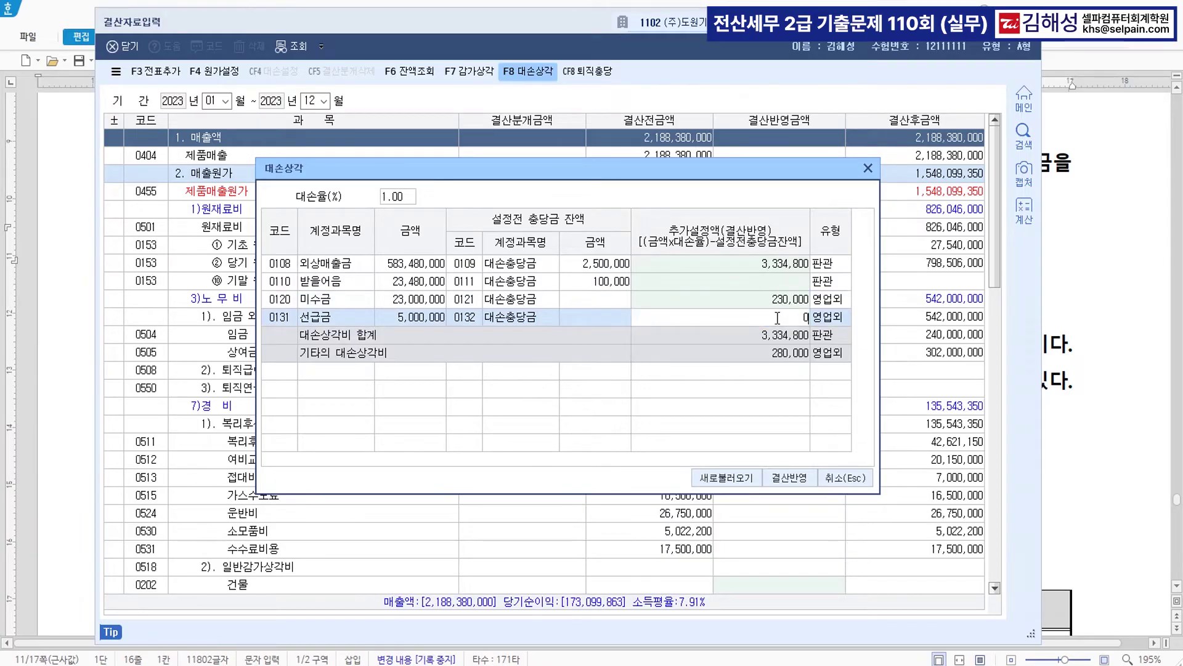
{"action": "key", "text": "Return"}
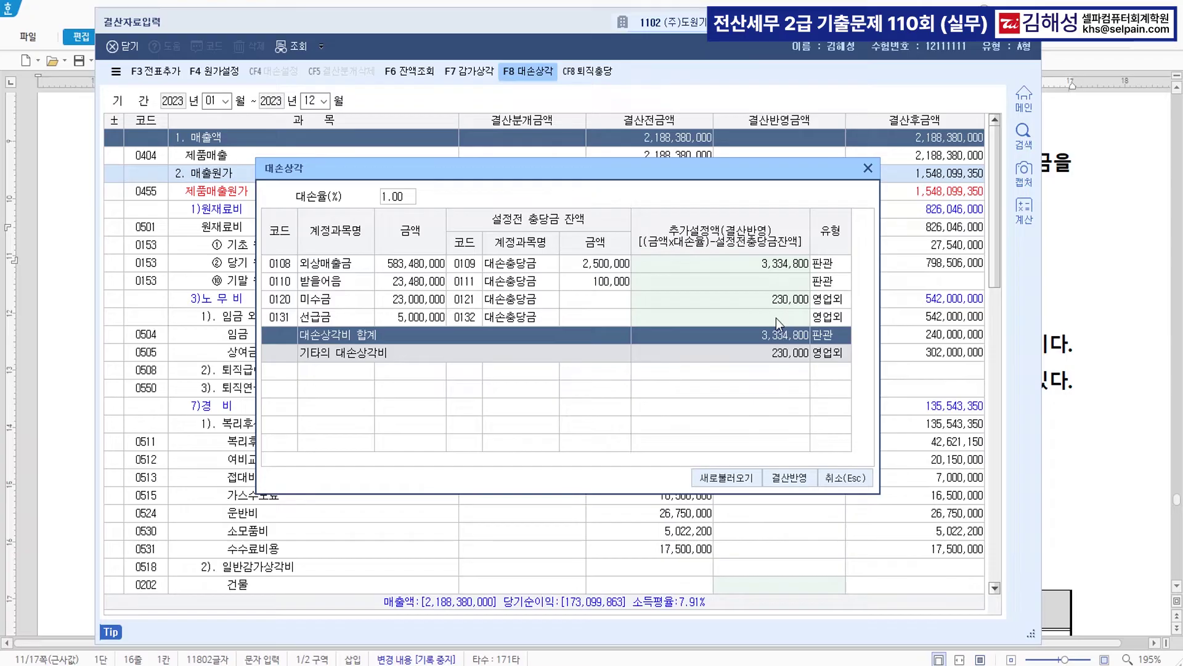
{"action": "left_click", "coordinate": [793, 476]}
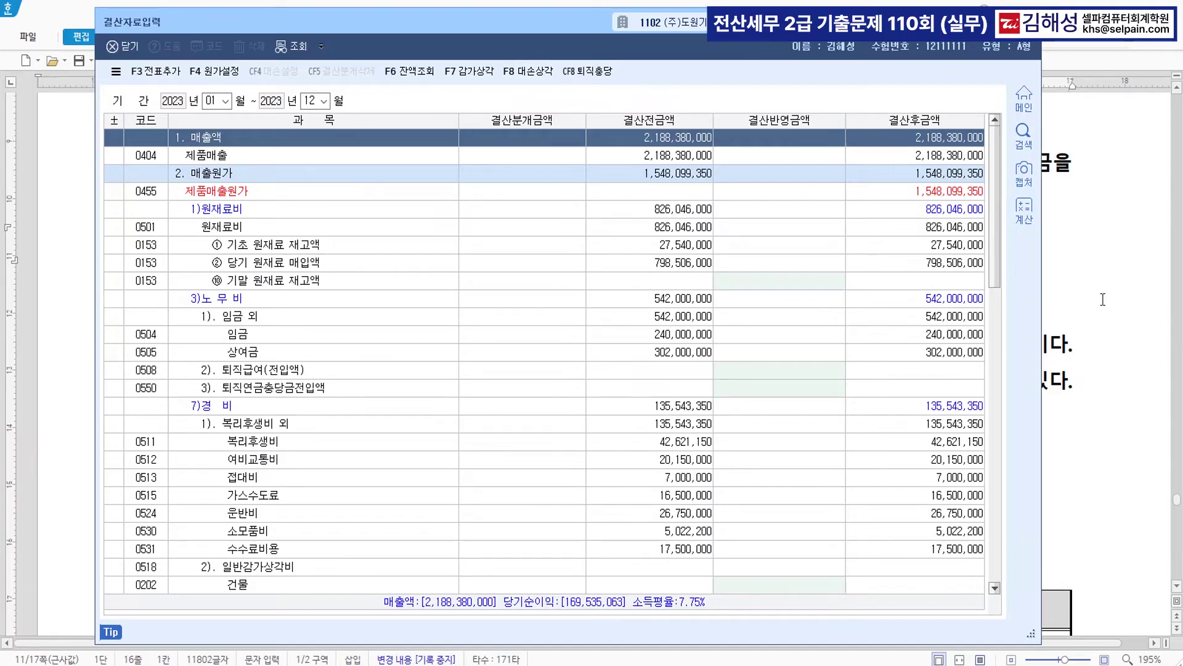
- Verify the reflected bad-debt amounts: 3,334,800 for 외상매출금 and 230,000 under 기타의대손상각
{"action": "scroll", "coordinate": [776, 412], "scroll_direction": "down", "scroll_amount": 5}
{"action": "scroll", "coordinate": [776, 411], "scroll_direction": "down", "scroll_amount": 5}
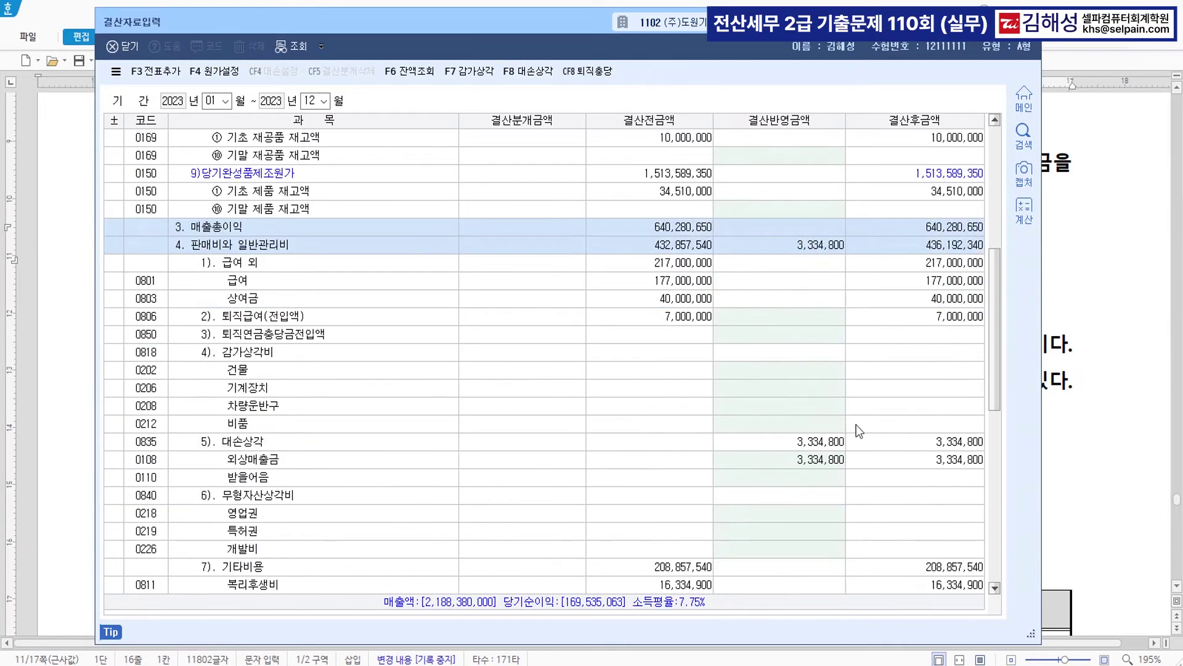
{"action": "left_click", "coordinate": [463, 460]}
{"action": "scroll", "coordinate": [546, 473], "scroll_direction": "down", "scroll_amount": 6}
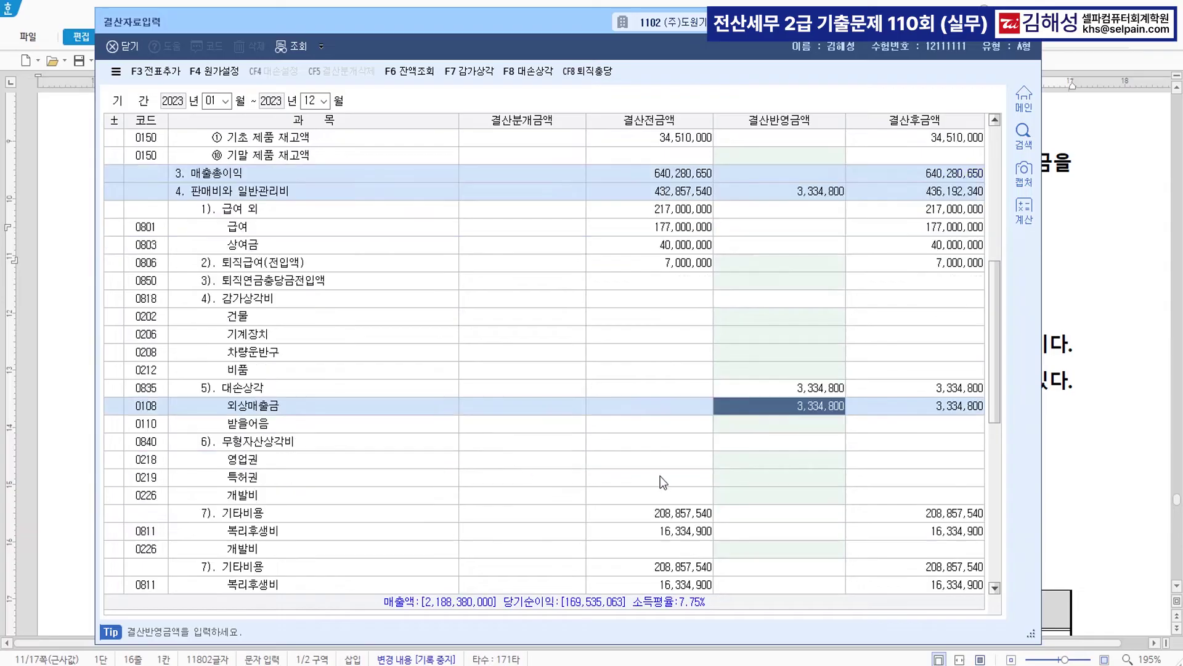
{"action": "scroll", "coordinate": [702, 494], "scroll_direction": "down", "scroll_amount": 5}
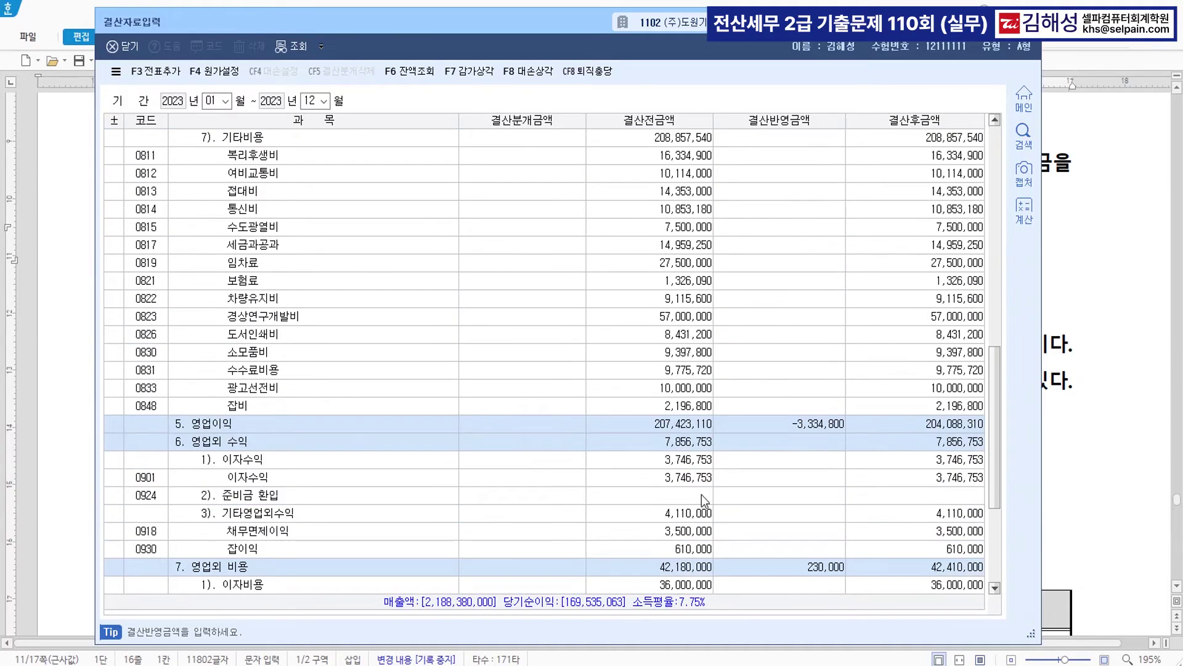
{"action": "left_click", "coordinate": [788, 472]}
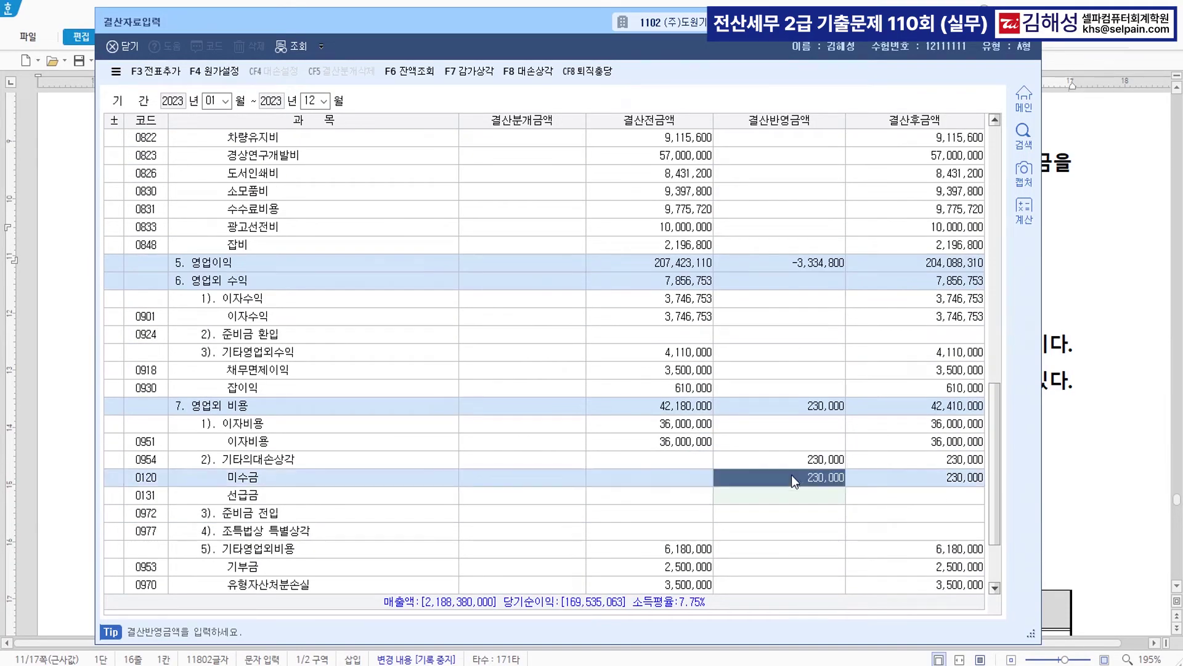
{"action": "left_click", "coordinate": [790, 467]}
{"action": "key", "text": "ctrl"}
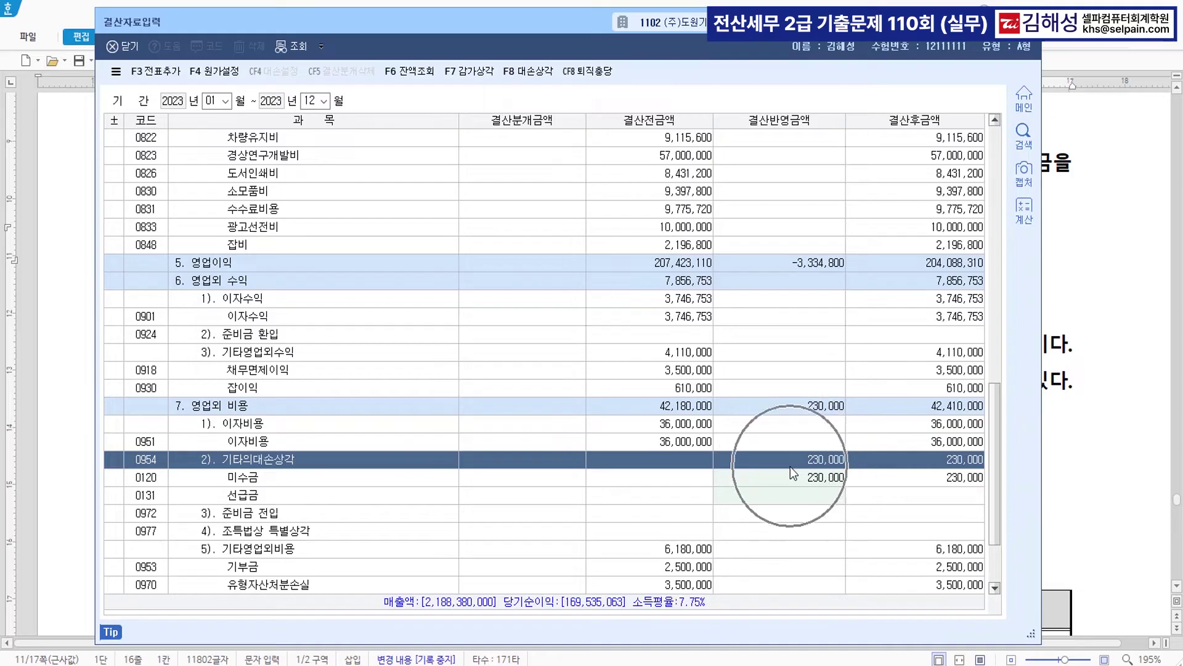
{"action": "left_click", "coordinate": [1107, 455]}
- Colour 무형자산 and the 미상각잔액 16,000,000원 phrase blue in question [4]
{"action": "left_click", "coordinate": [186, 345]}
{"action": "left_click_drag", "start_coordinate": [422, 343], "coordinate": [499, 342]}
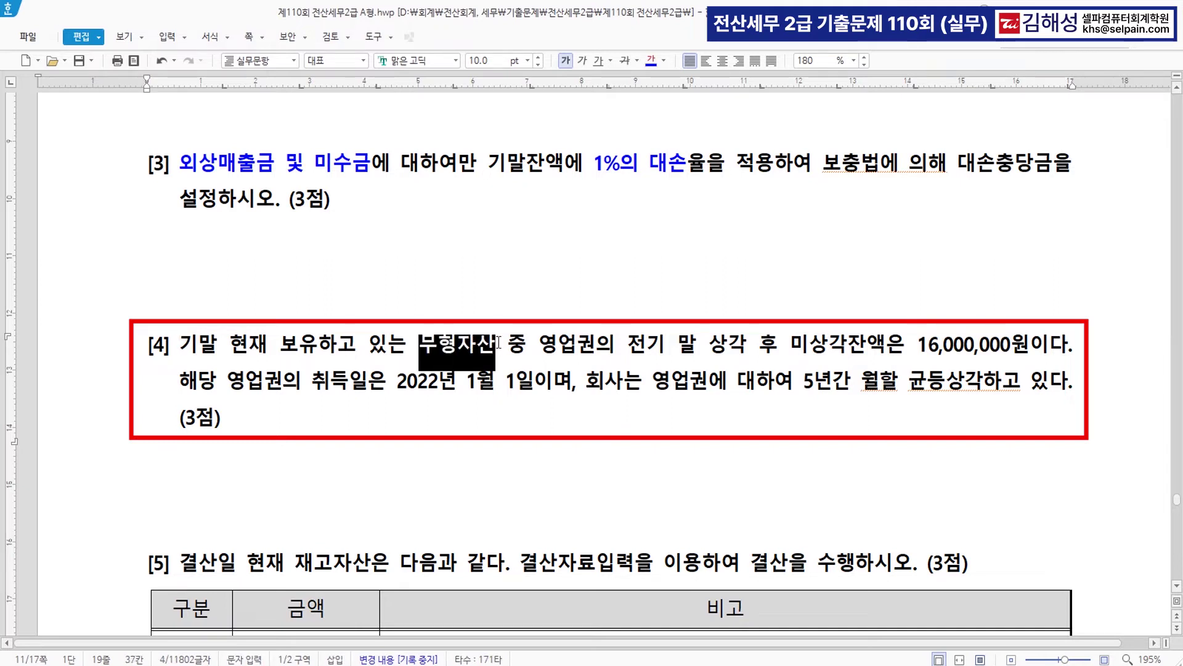
{"action": "left_click", "coordinate": [652, 61]}
{"action": "left_click", "coordinate": [725, 405]}
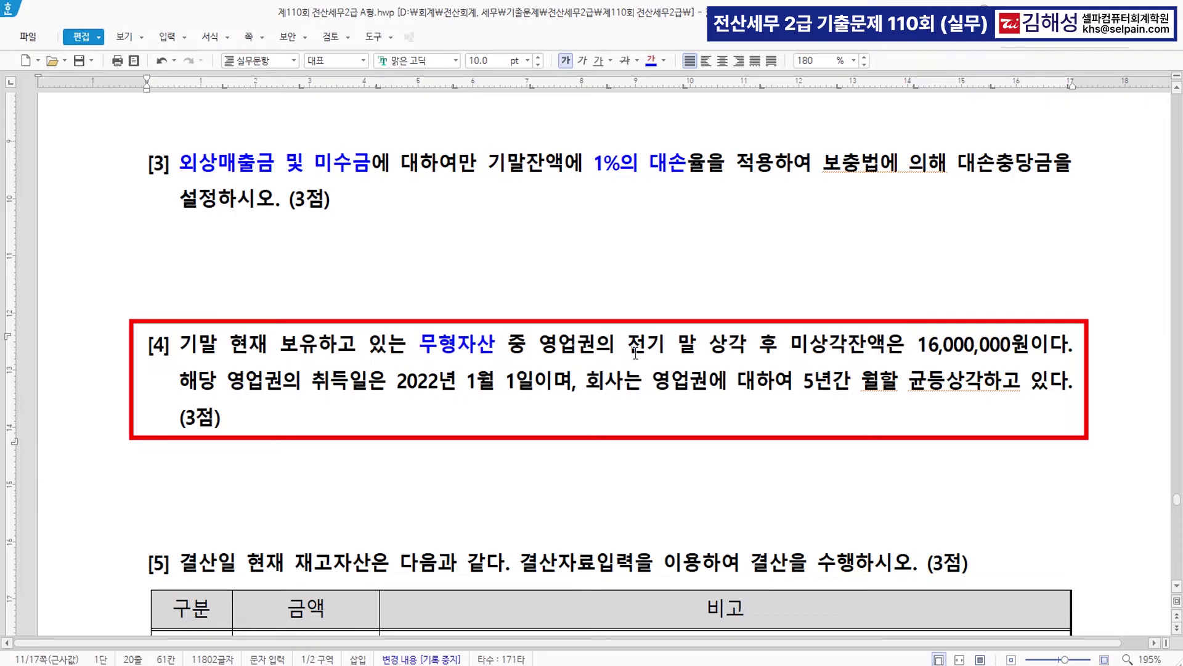
{"action": "left_click_drag", "start_coordinate": [710, 344], "coordinate": [885, 345]}
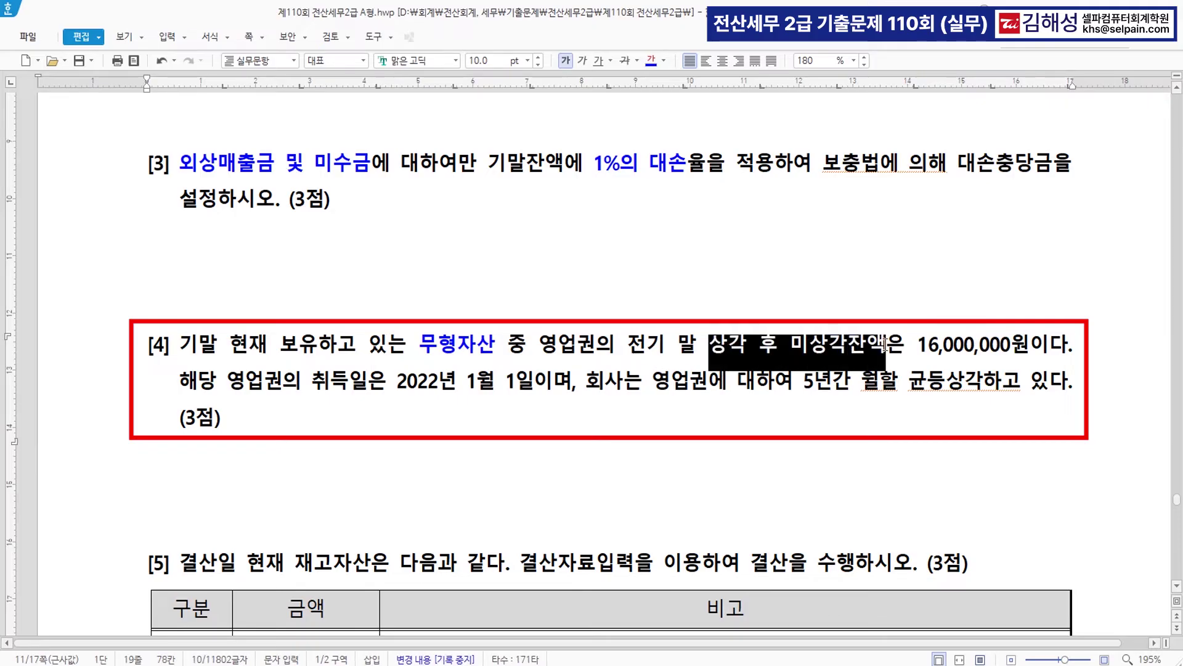
{"action": "left_click_drag", "start_coordinate": [710, 344], "coordinate": [1032, 346]}
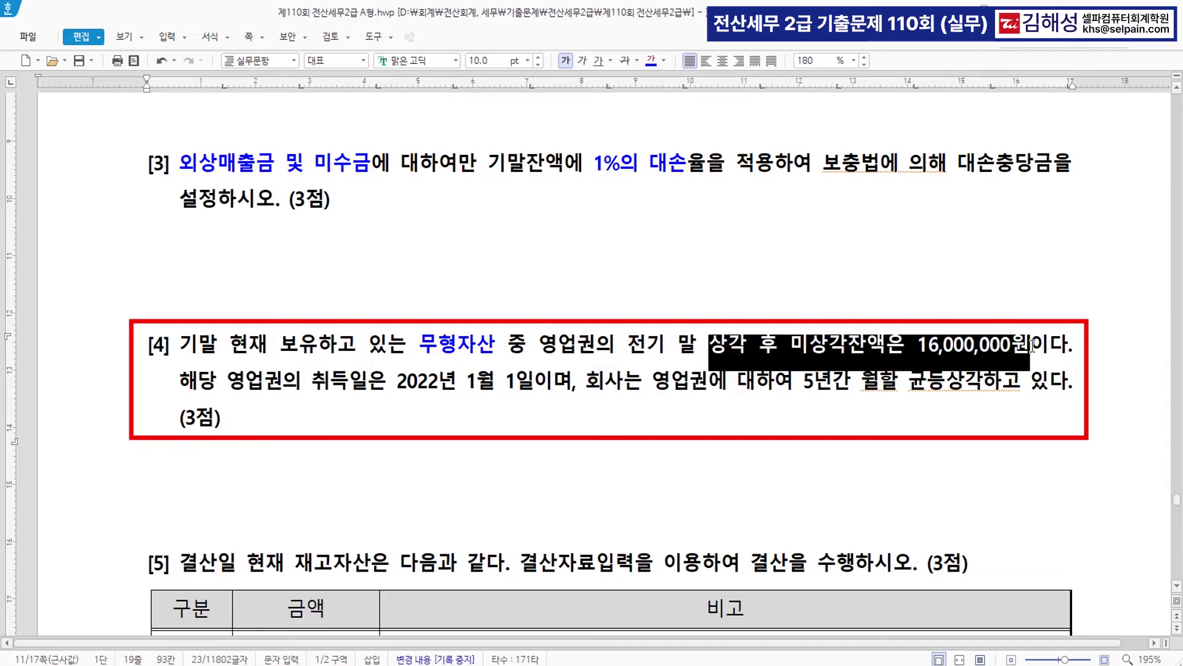
{"action": "left_click", "coordinate": [651, 61]}
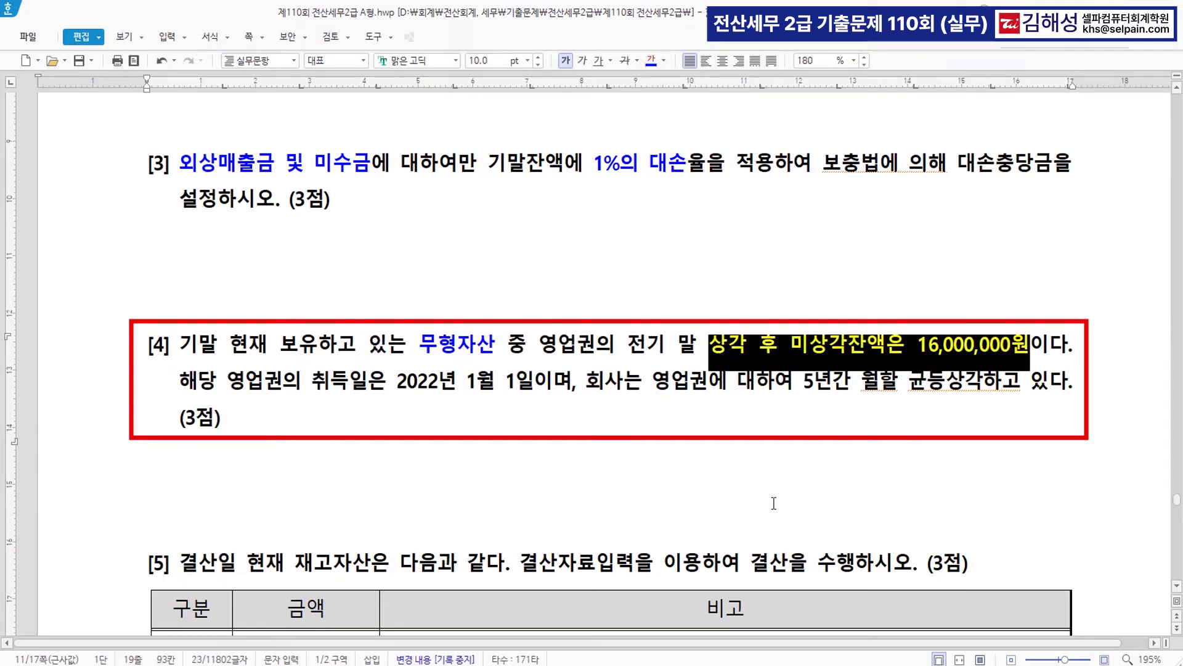
{"action": "left_click", "coordinate": [607, 435]}
- Colour '취득일은 2022년 1월 1일' red and add the note '>>> 1년 사용' after it
{"action": "left_click_drag", "start_coordinate": [396, 381], "coordinate": [540, 383]}
{"action": "left_click_drag", "start_coordinate": [311, 381], "coordinate": [531, 382]}
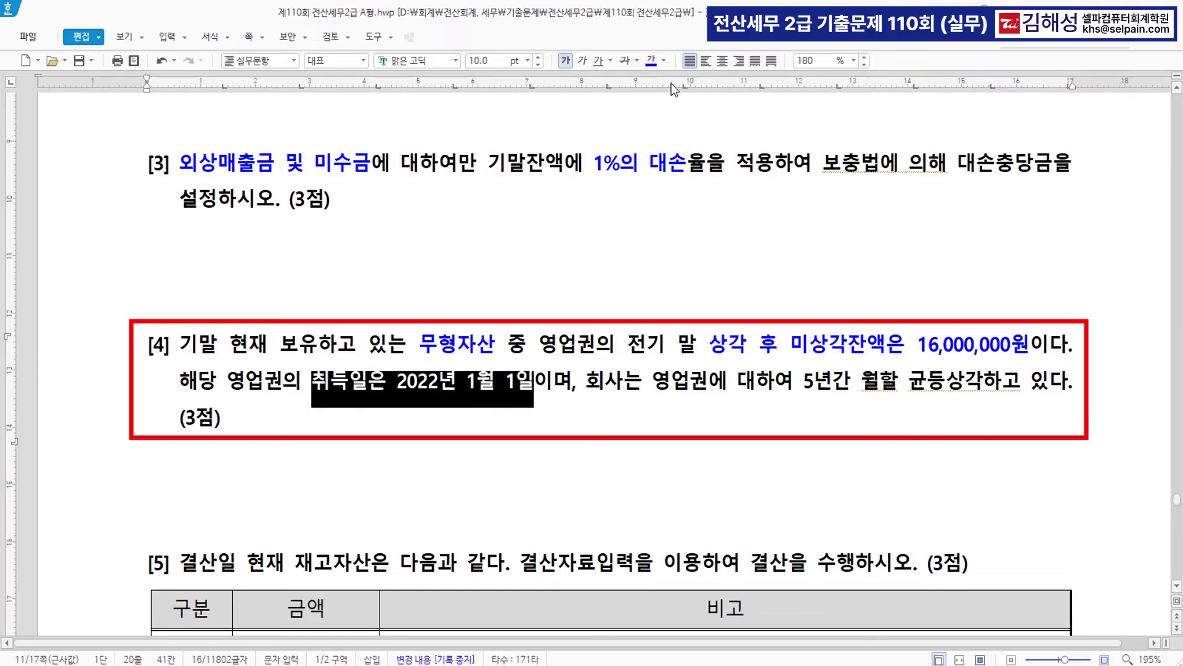
{"action": "left_click", "coordinate": [665, 65]}
{"action": "left_click", "coordinate": [675, 117]}
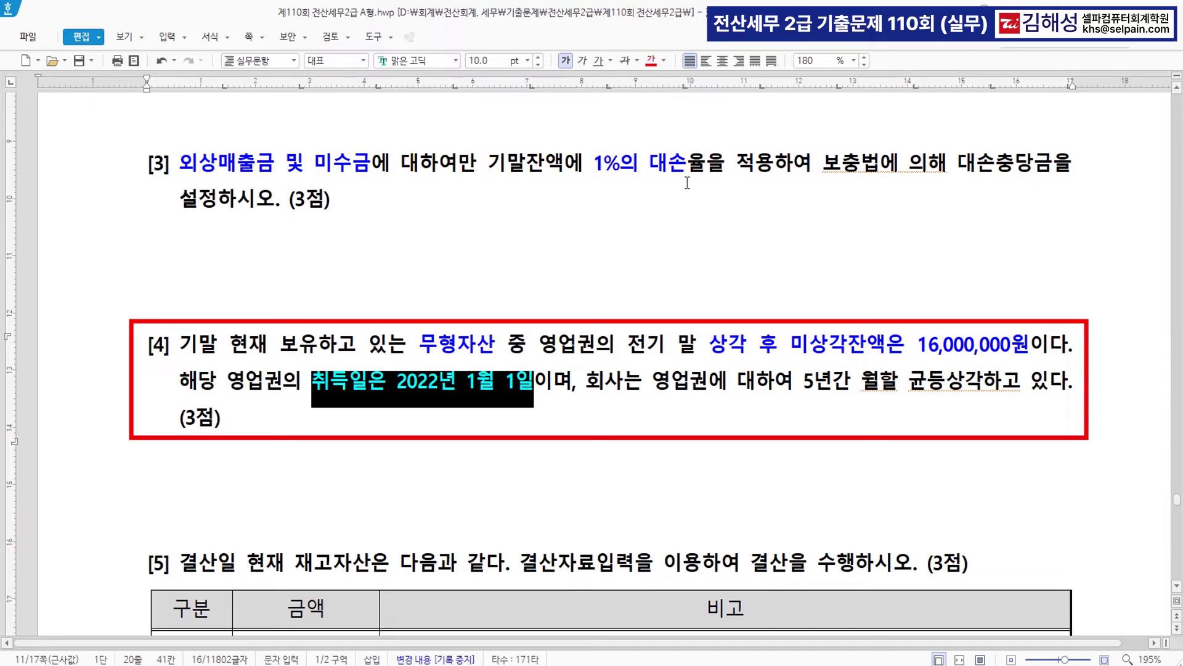
{"action": "left_click", "coordinate": [578, 377]}
{"action": "left_click", "coordinate": [542, 386]}
{"action": "type", "text": ">>> 1"}
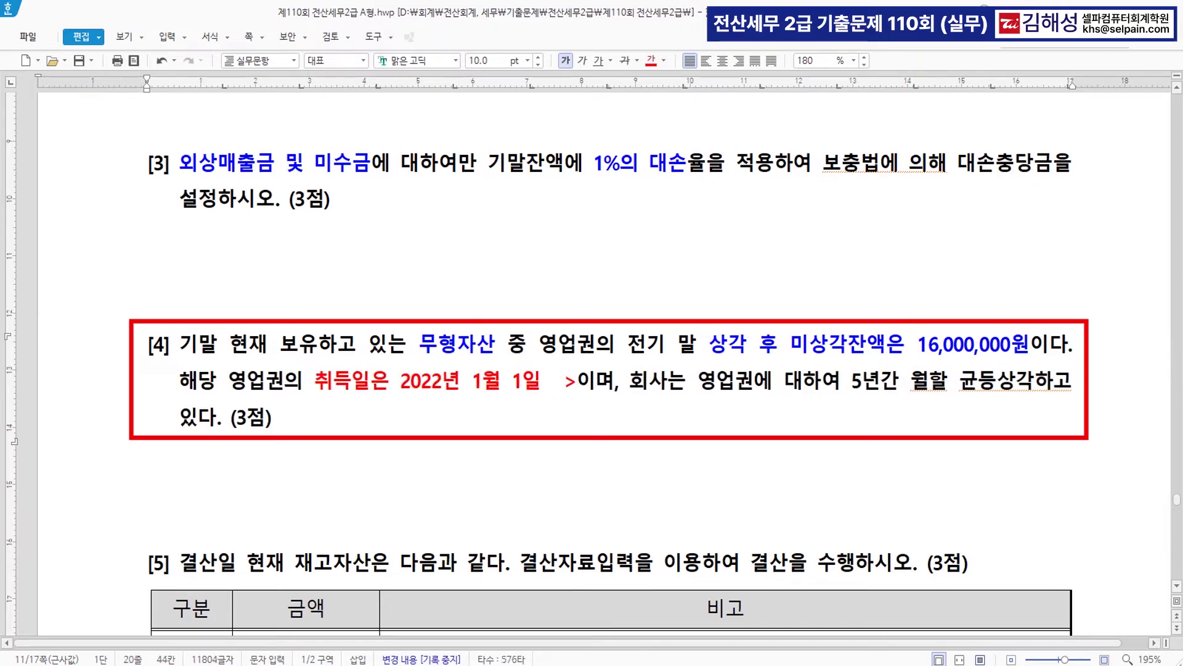
{"action": "type", "text": "년 사용"}
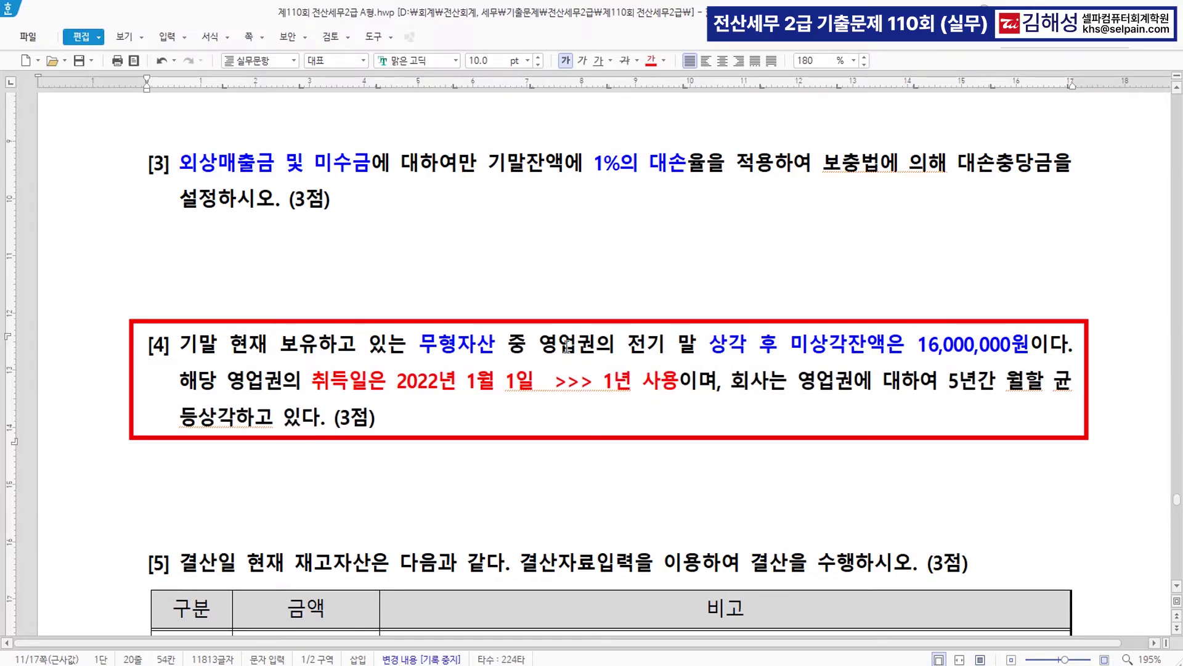
- Colour 5년간 red and add the note '>4년분' after 16,000,000원
{"action": "left_click_drag", "start_coordinate": [710, 343], "coordinate": [772, 342]}
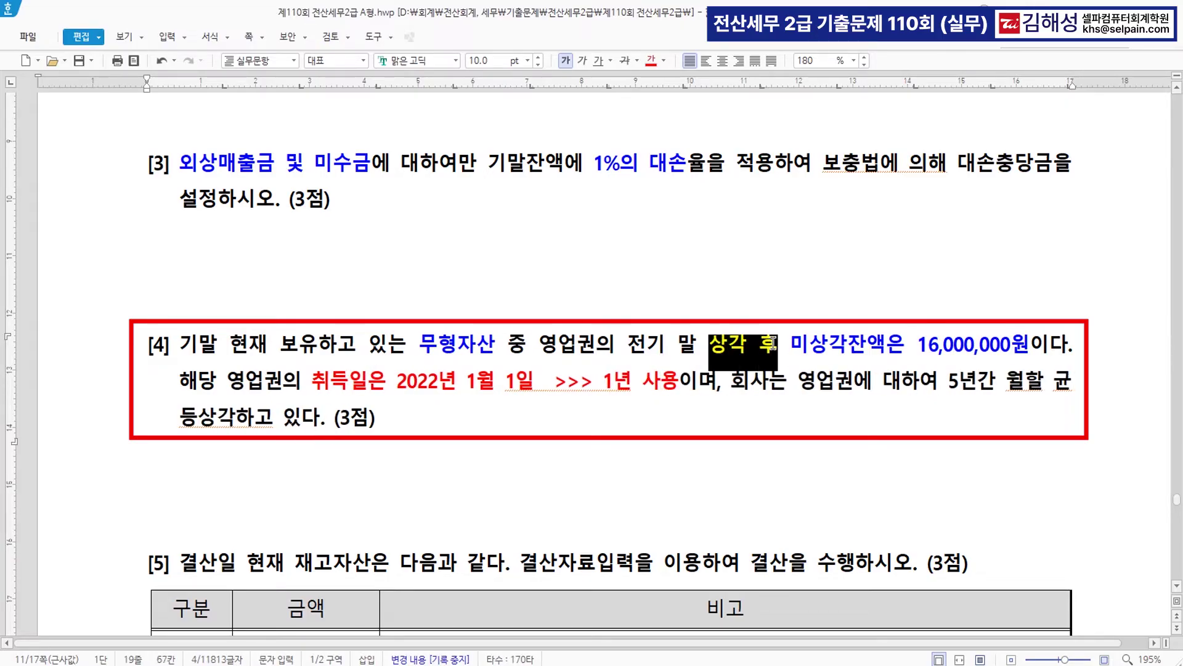
{"action": "left_click", "coordinate": [844, 344]}
{"action": "left_click_drag", "start_coordinate": [791, 343], "coordinate": [1036, 343]}
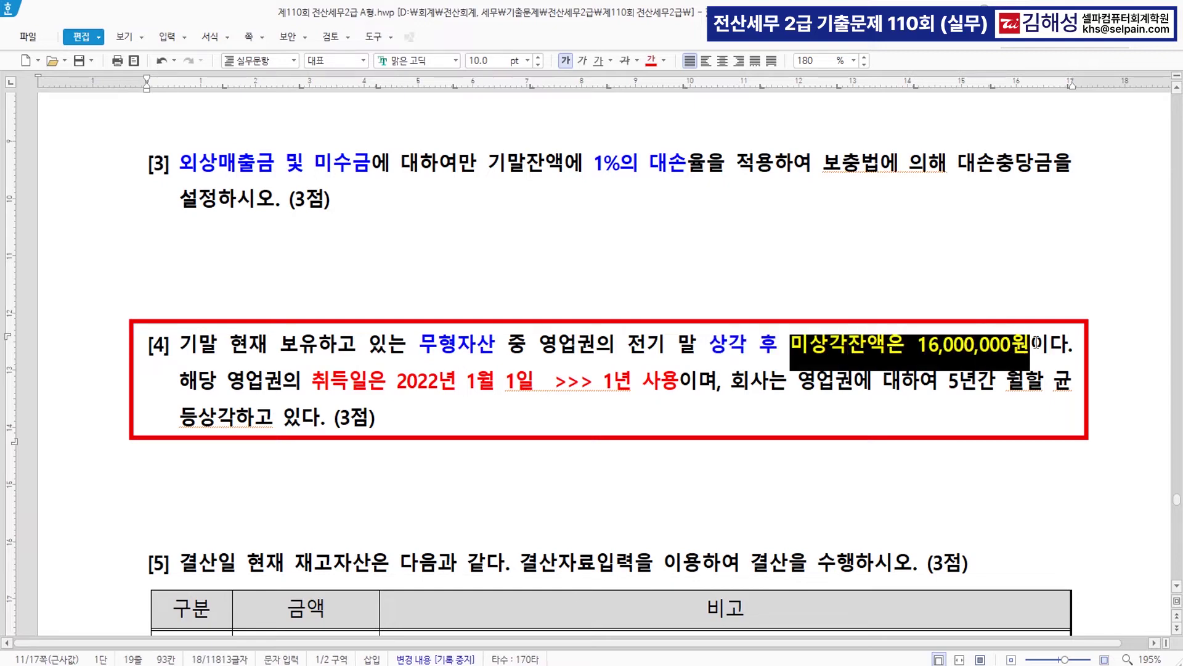
{"action": "left_click_drag", "start_coordinate": [940, 386], "coordinate": [994, 387]}
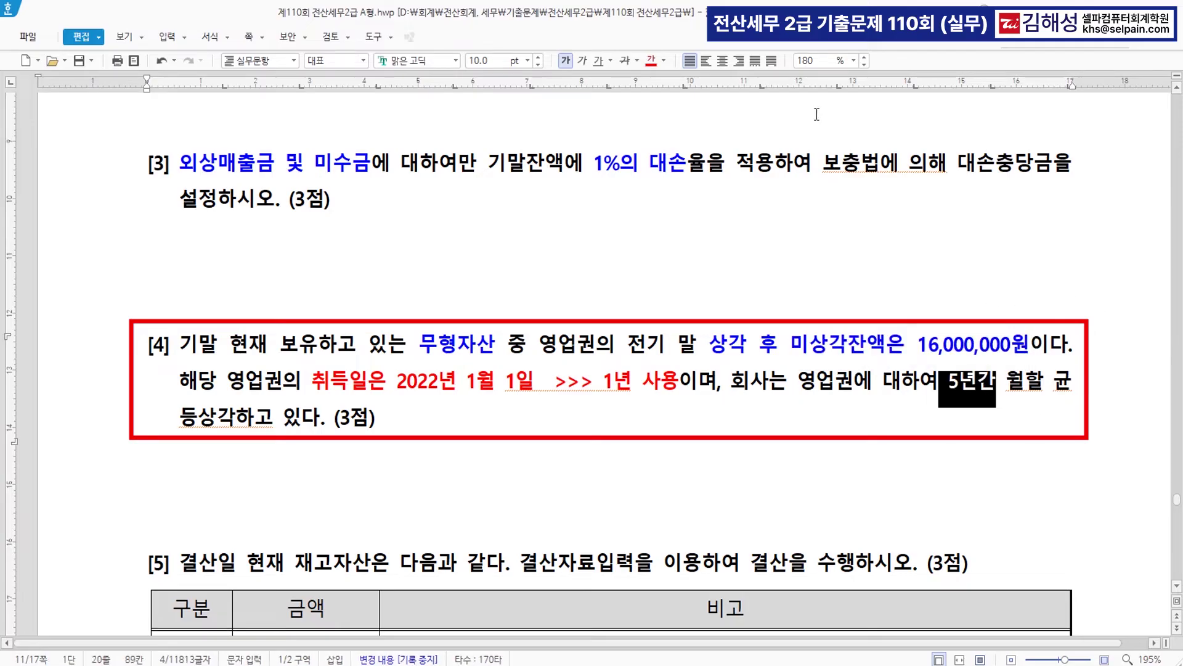
{"action": "left_click", "coordinate": [651, 60]}
{"action": "left_click", "coordinate": [986, 349]}
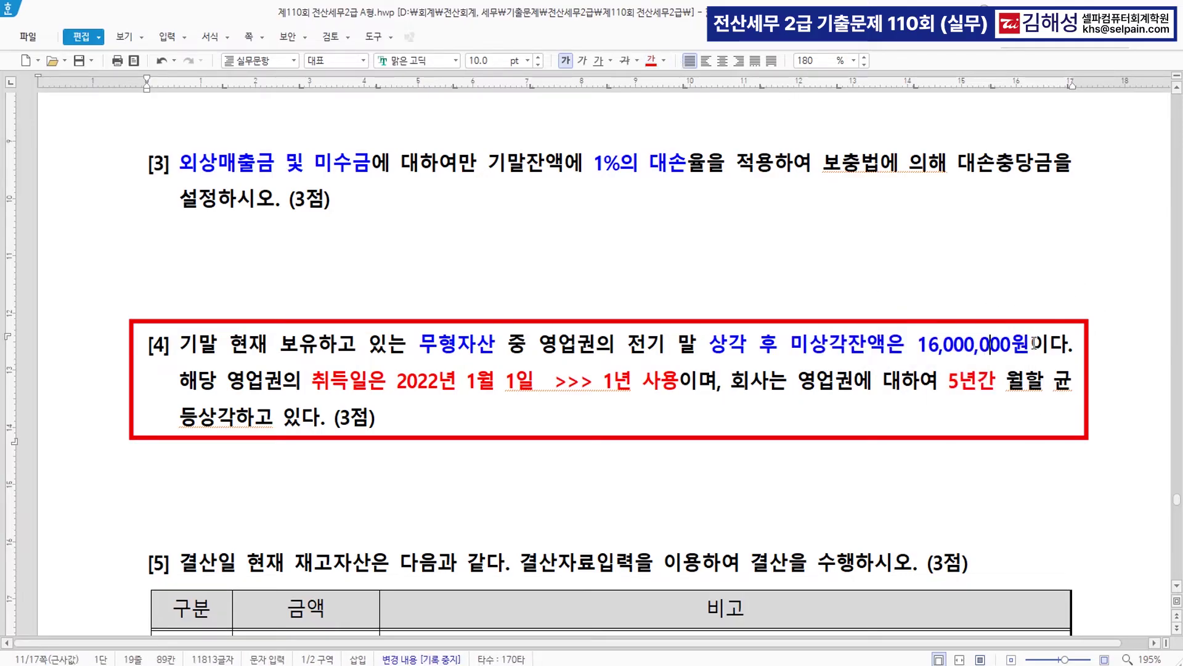
{"action": "left_click", "coordinate": [1030, 343]}
{"action": "type", "text": ">"}
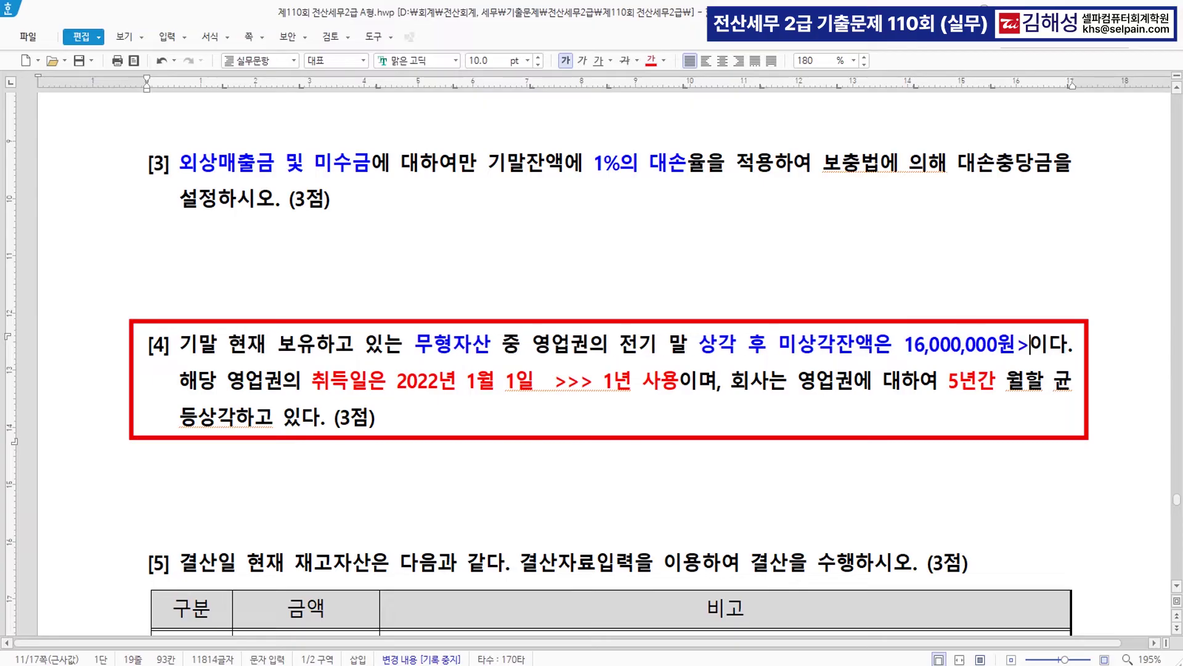
{"action": "type", "text": "4년분"}
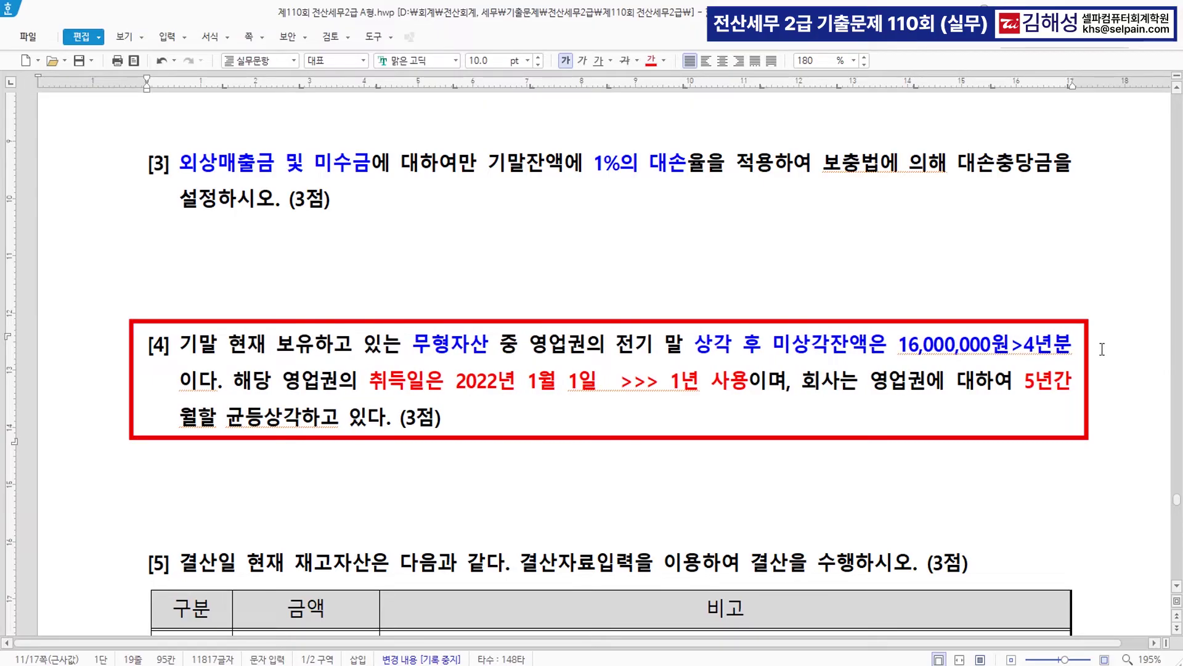
{"action": "left_click", "coordinate": [543, 464]}
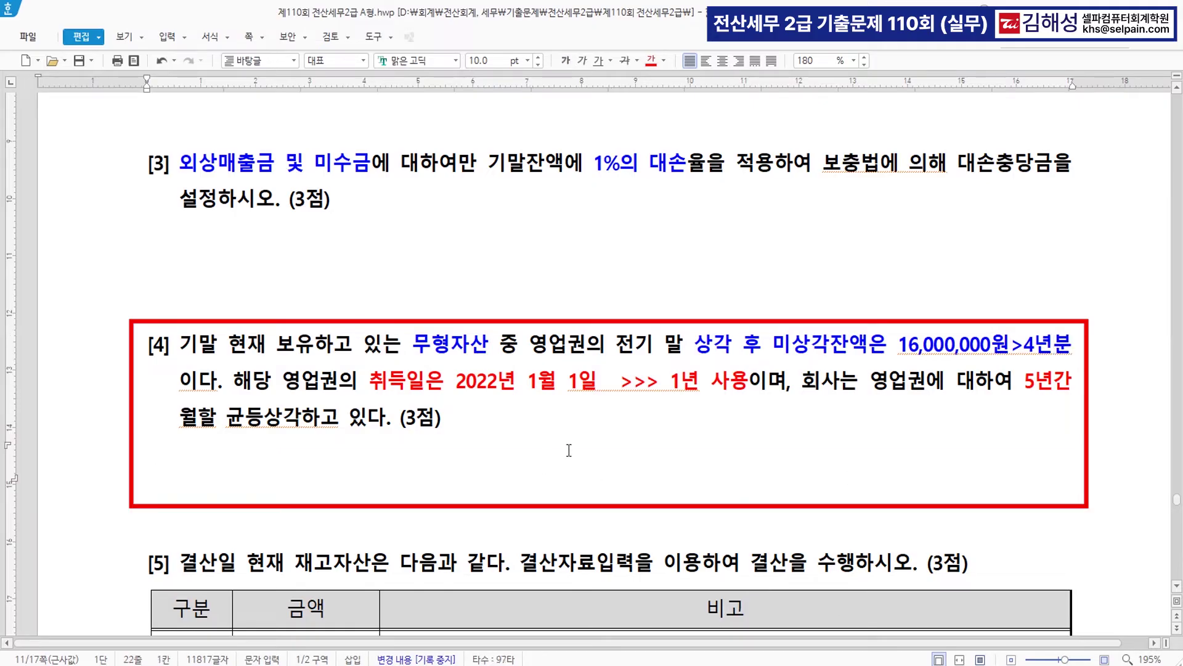
- Type '16,000,000 / 4 = 4,000,000' below question [4] and highlight the 4,000,000 result
{"action": "type", "text": "16,000,000   /   4  "}
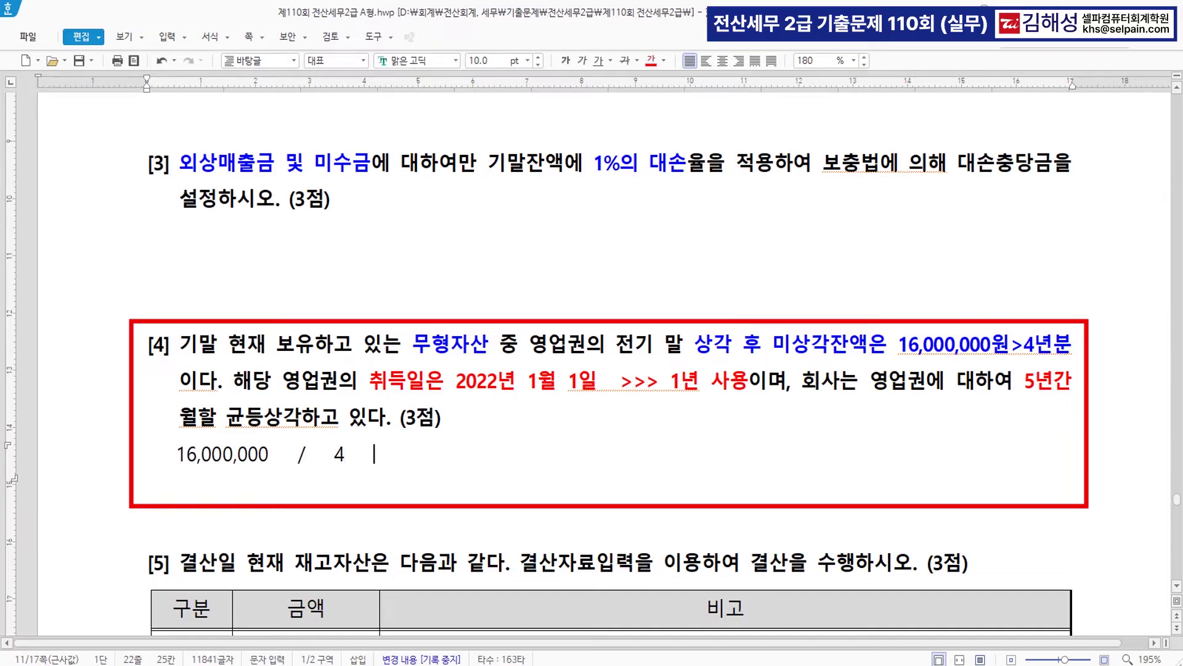
{"action": "type", "text": " =  4,000,000"}
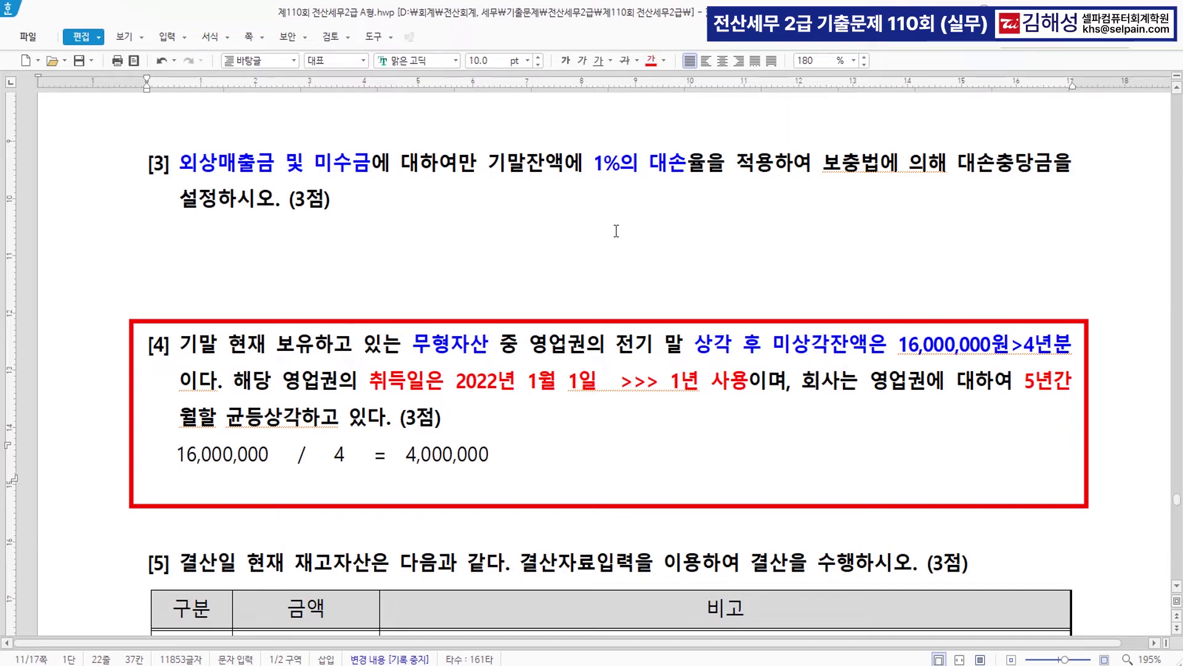
{"action": "left_click_drag", "start_coordinate": [410, 459], "coordinate": [499, 458]}
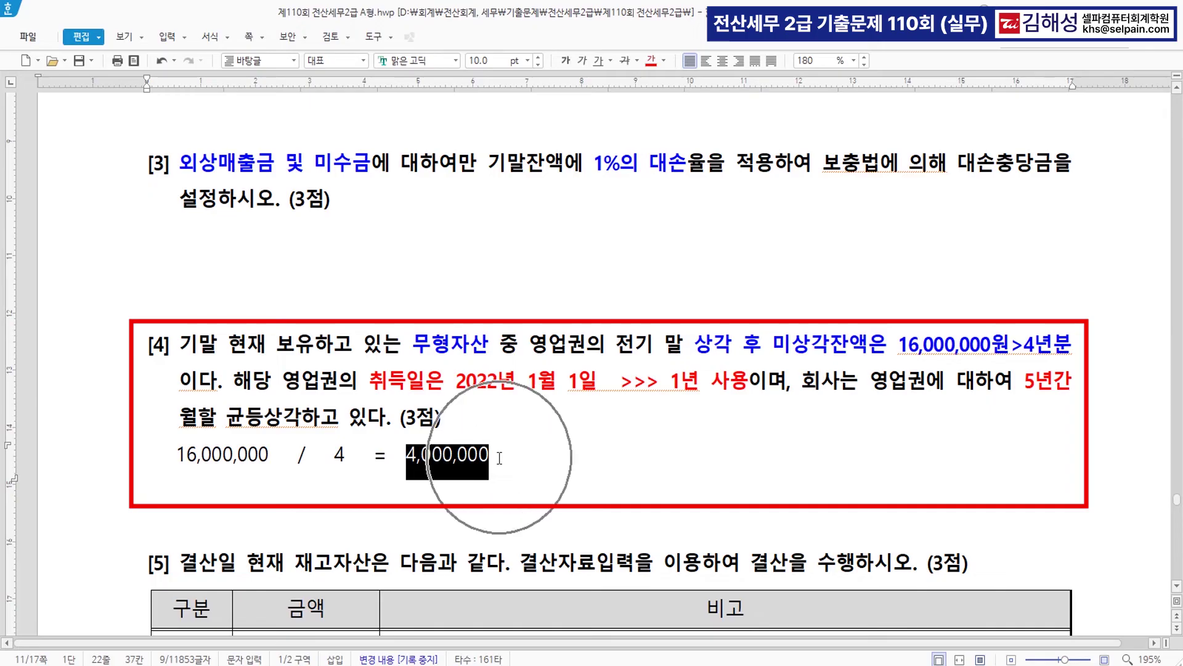
{"action": "left_click", "coordinate": [967, 346]}
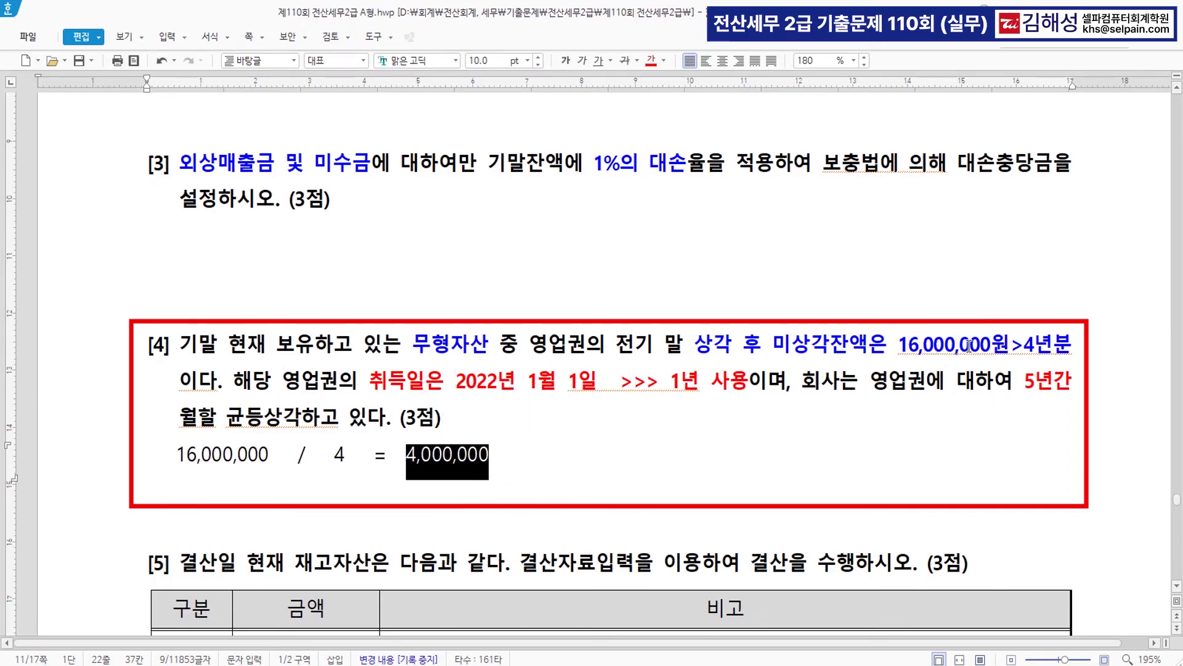
- Enter 4,000,000 as the 0218 영업권 closing adjustment amount in 결산자료입력
{"action": "key", "text": "alt+Tab"}
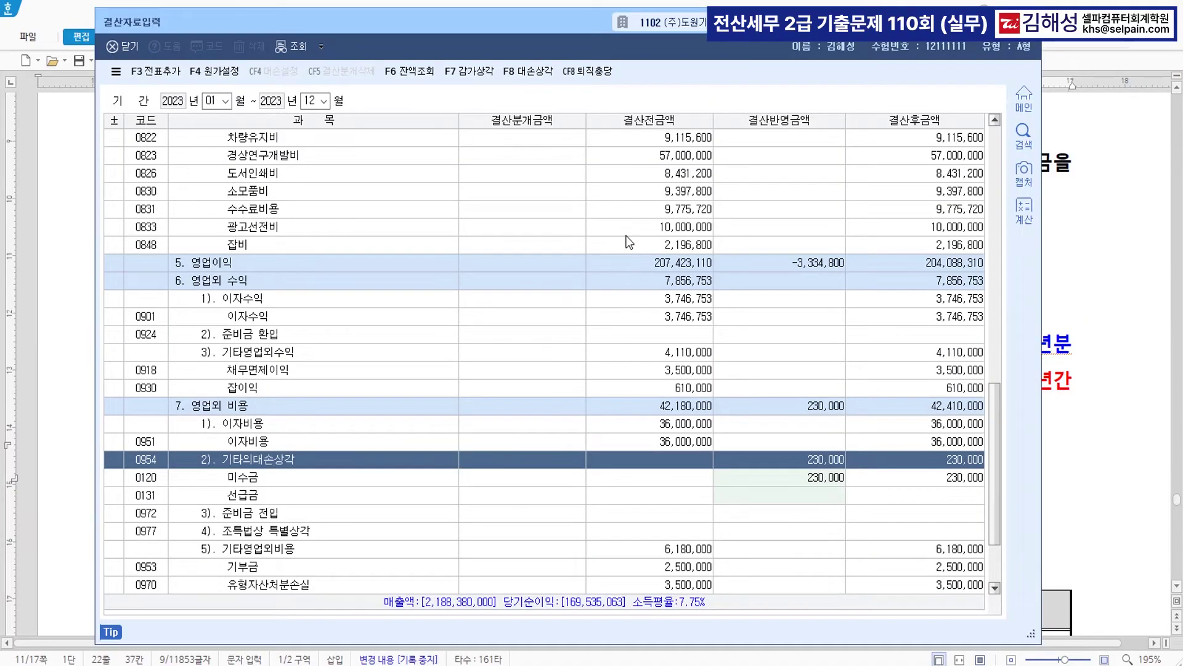
{"action": "scroll", "coordinate": [628, 241], "scroll_direction": "up", "scroll_amount": 6}
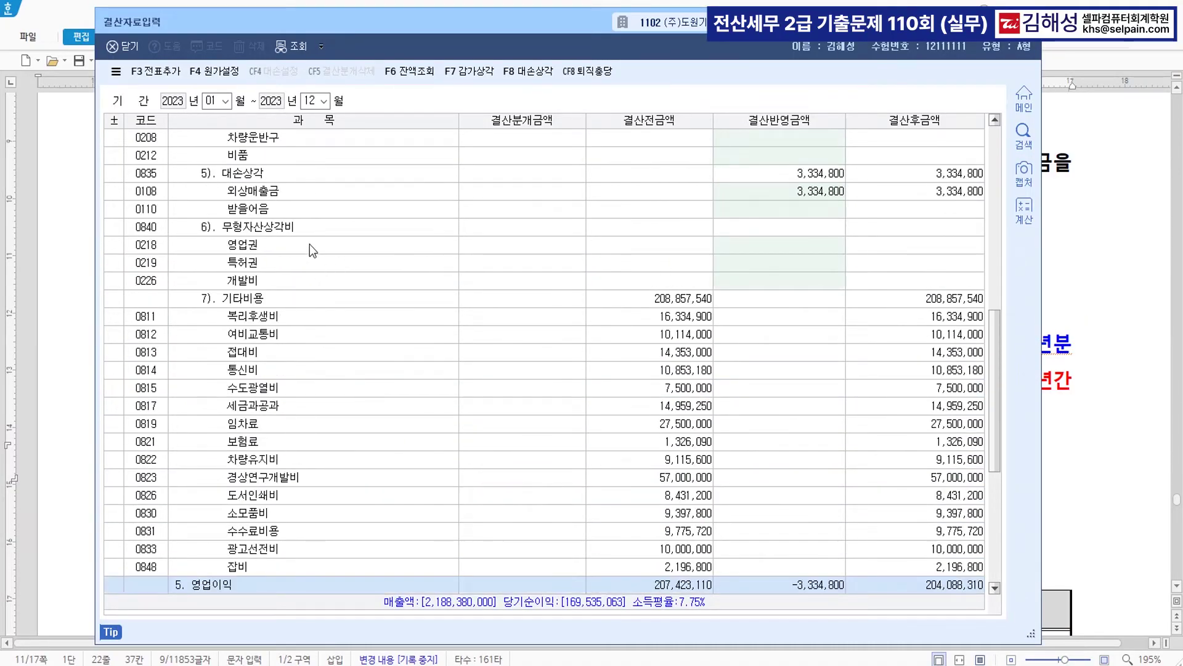
{"action": "left_click", "coordinate": [309, 244]}
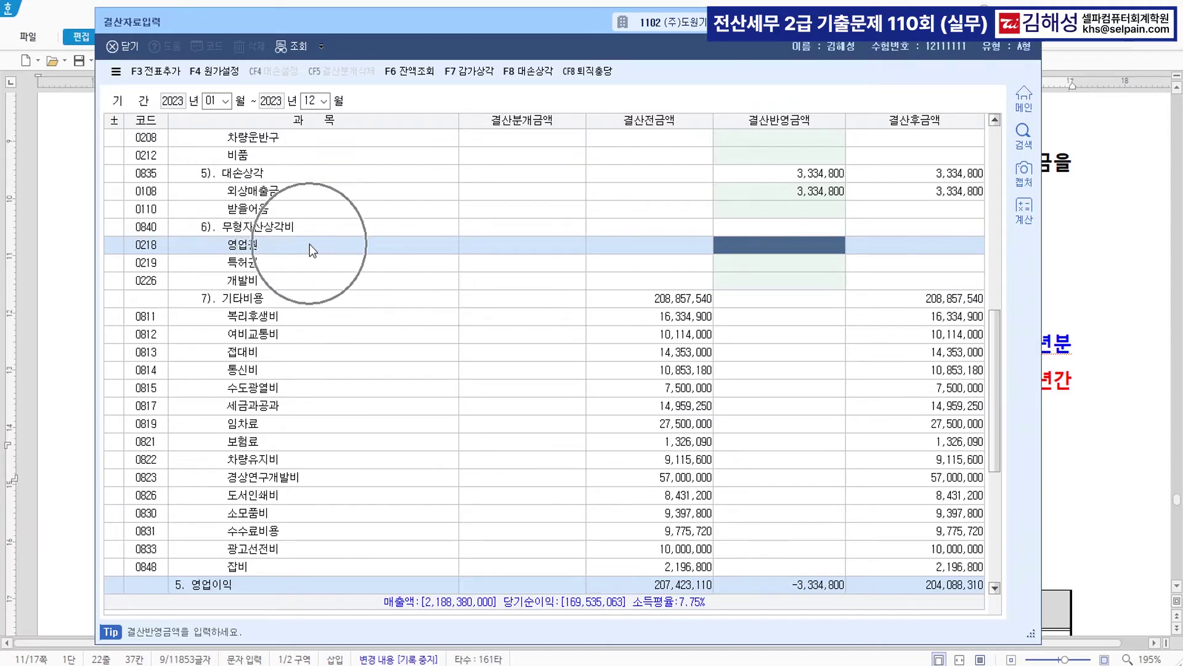
{"action": "type", "text": "4000000"}
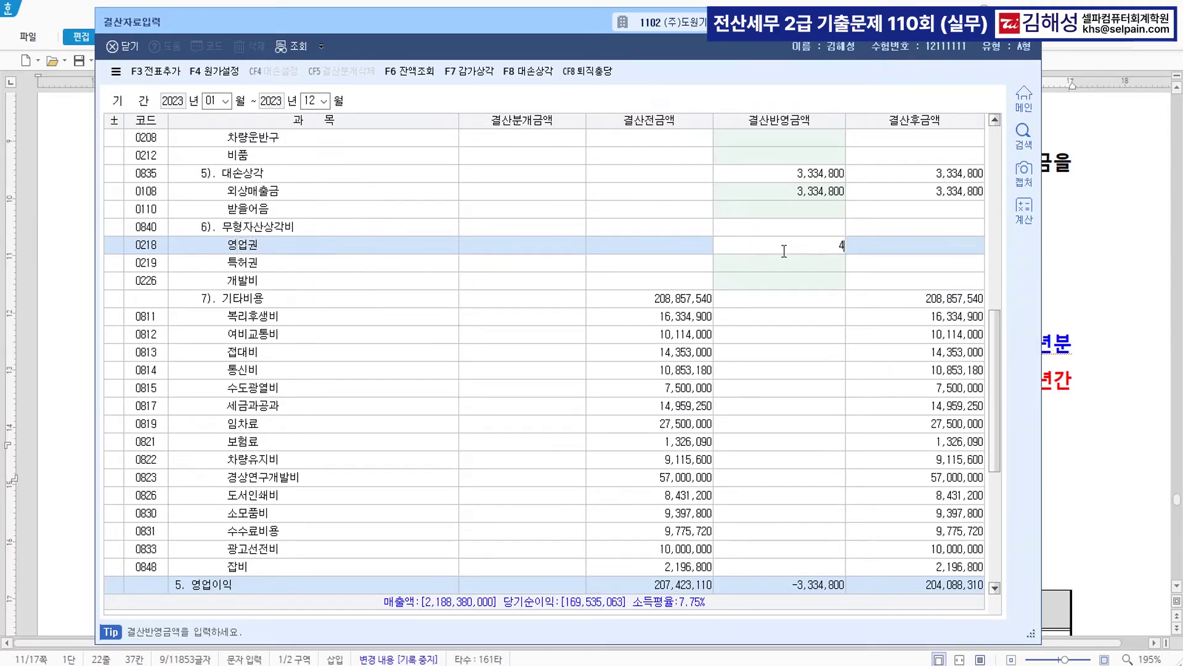
{"action": "key", "text": "Return"}
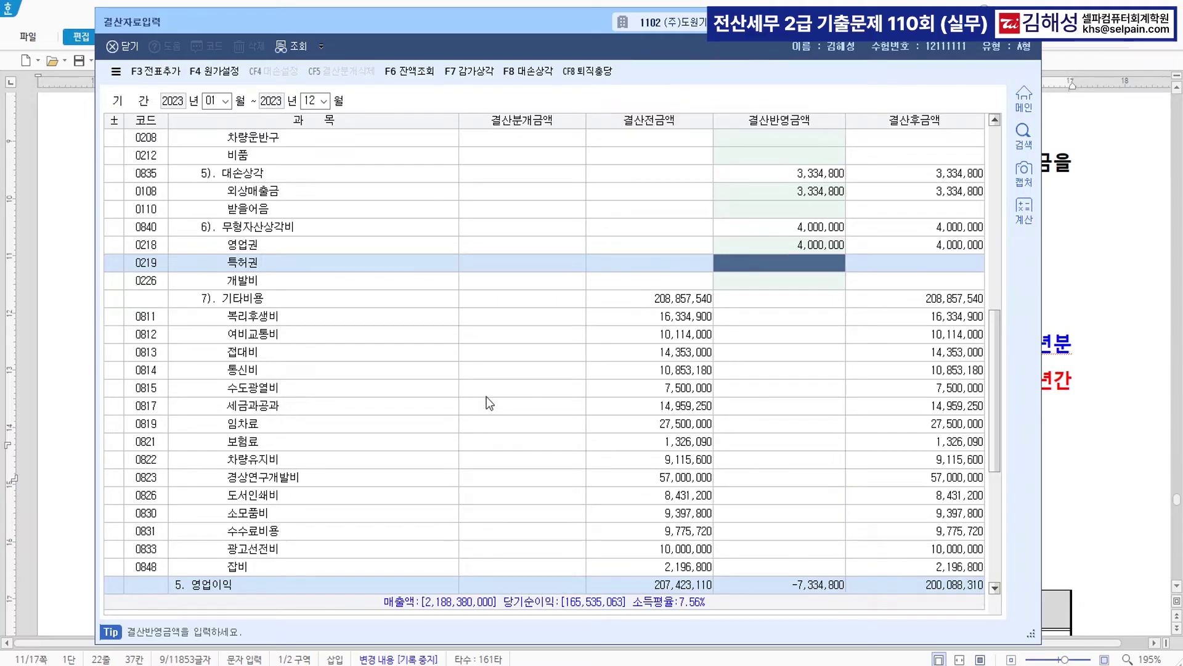
{"action": "left_click_drag", "start_coordinate": [560, 21], "coordinate": [577, 450]}
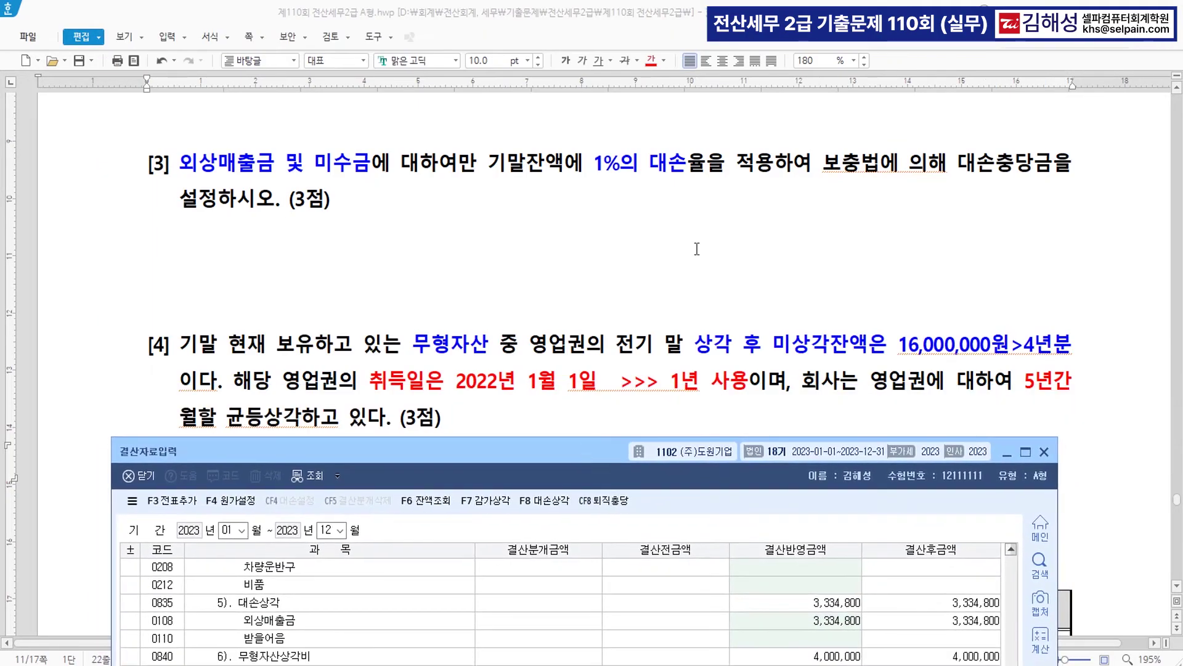
- Colour 93,000,000원, the FOB condition and the in-transit amount red, and strike through 미포함
{"action": "scroll", "coordinate": [693, 267], "scroll_direction": "down", "scroll_amount": 6}
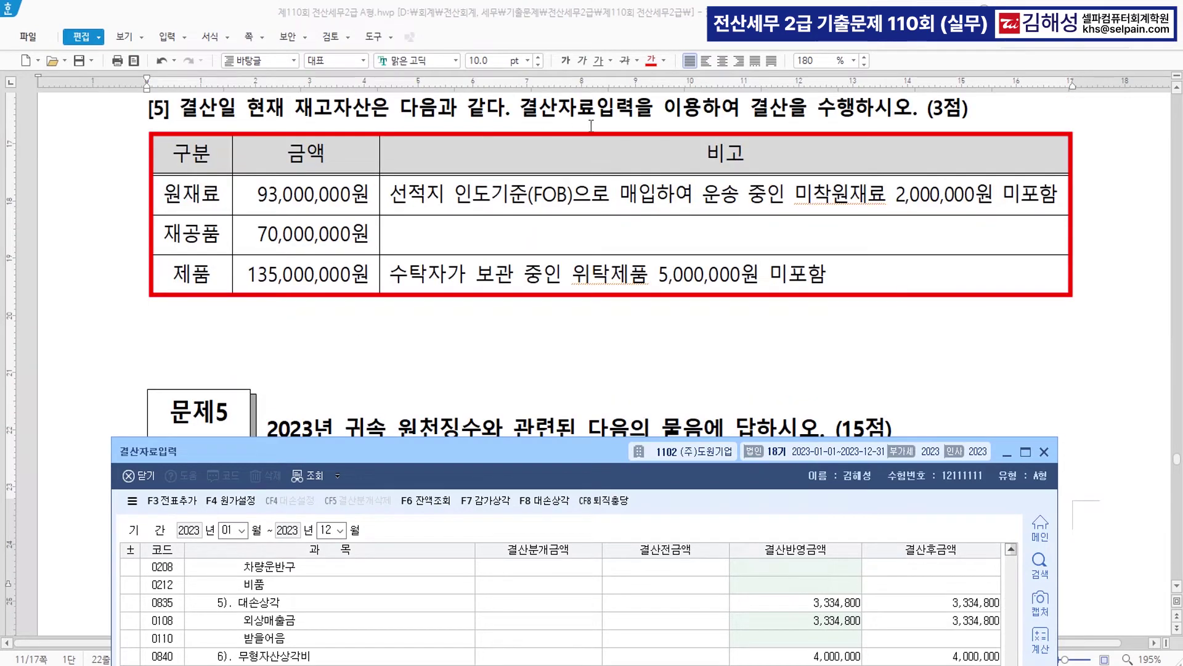
{"action": "left_click_drag", "start_coordinate": [256, 196], "coordinate": [371, 200]}
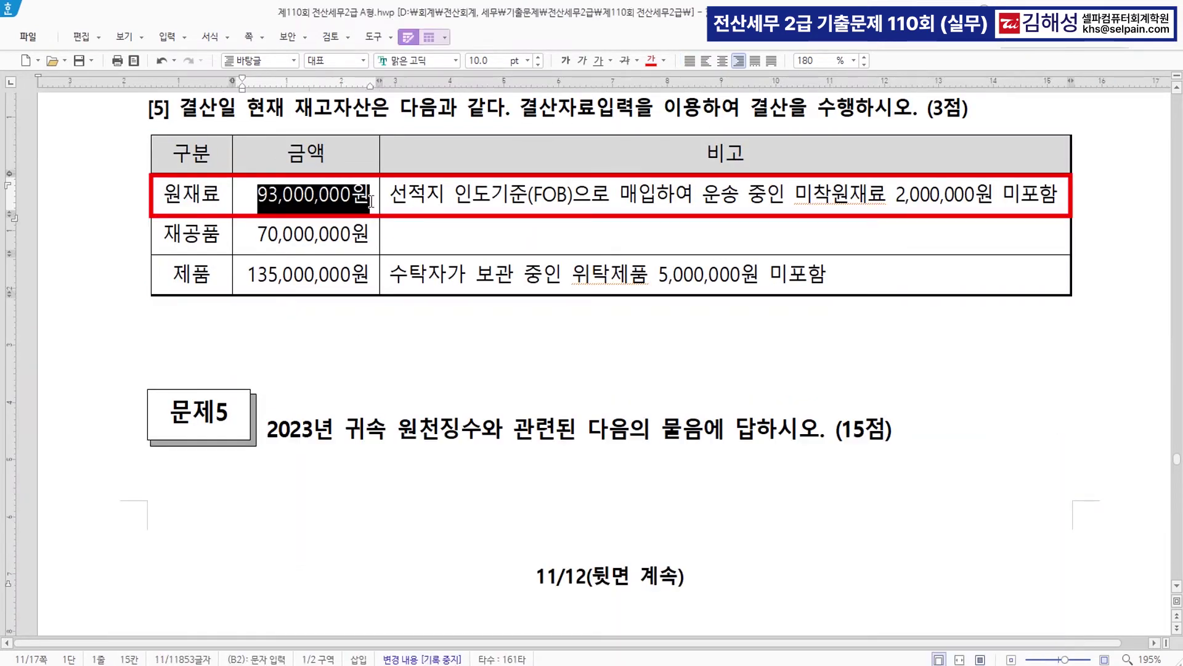
{"action": "left_click", "coordinate": [652, 62]}
{"action": "left_click_drag", "start_coordinate": [394, 196], "coordinate": [567, 204]}
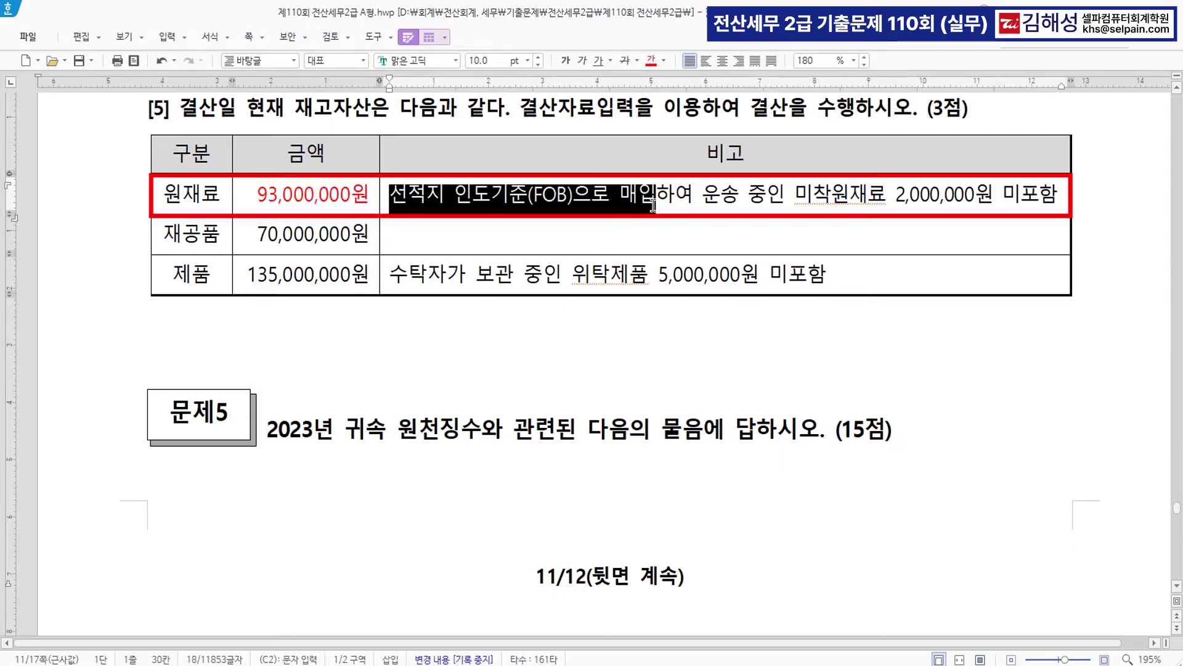
{"action": "left_click", "coordinate": [653, 61]}
{"action": "left_click", "coordinate": [637, 195]}
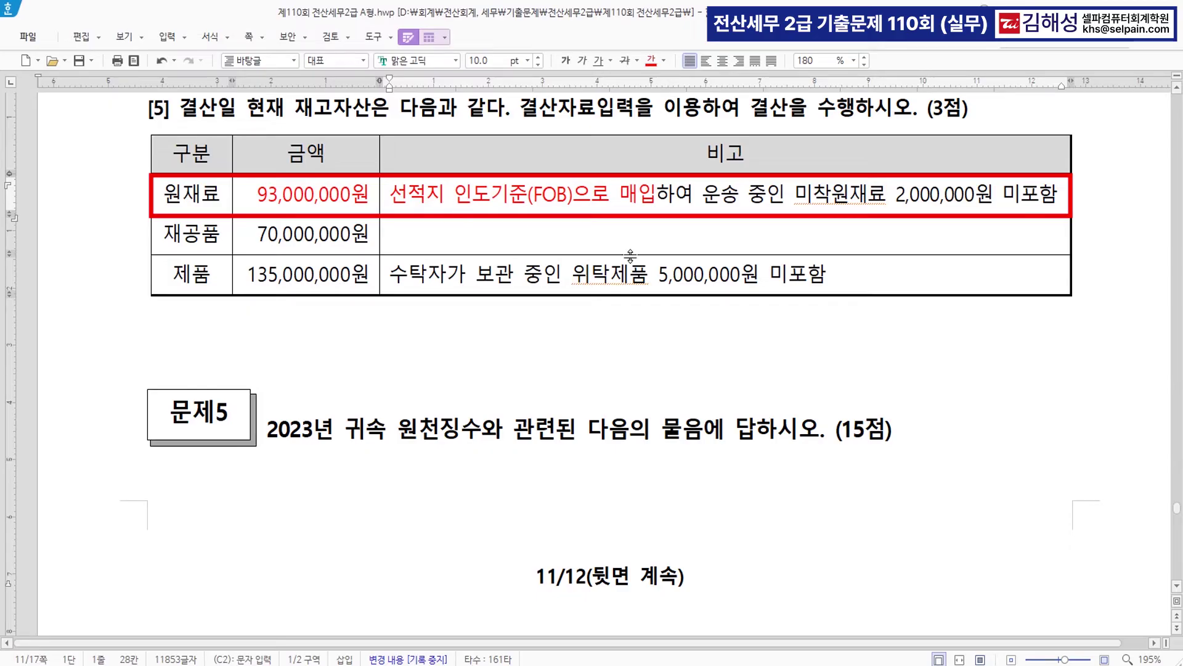
{"action": "left_click_drag", "start_coordinate": [896, 195], "coordinate": [1059, 195]}
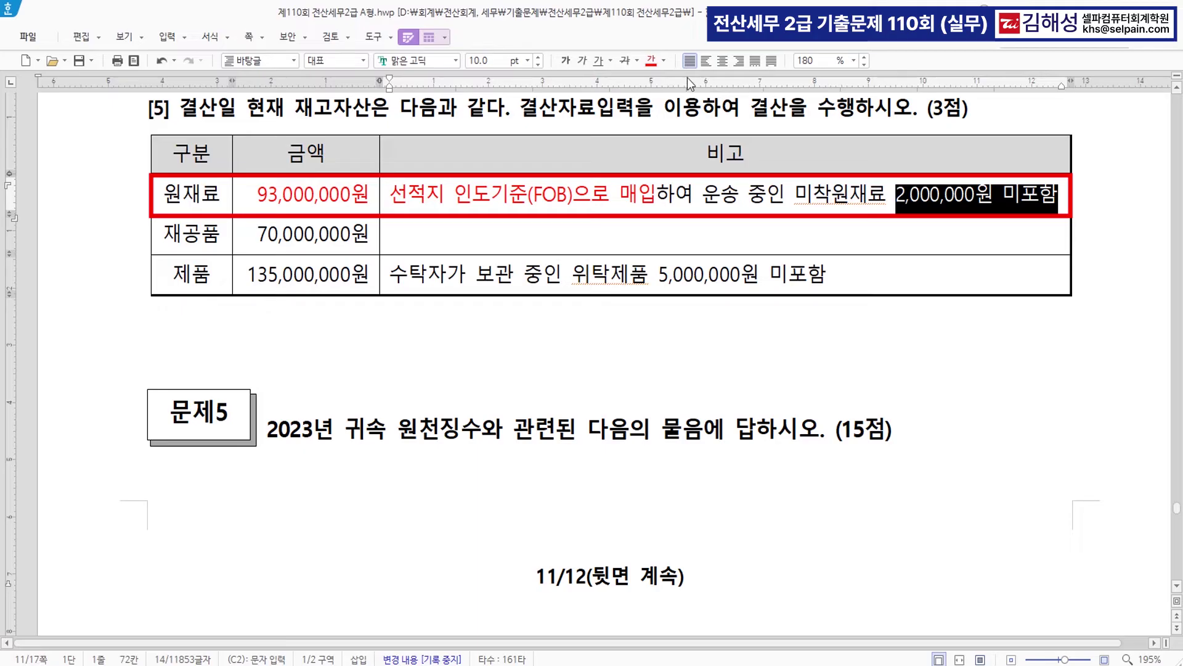
{"action": "left_click", "coordinate": [651, 60]}
{"action": "left_click", "coordinate": [1005, 206]}
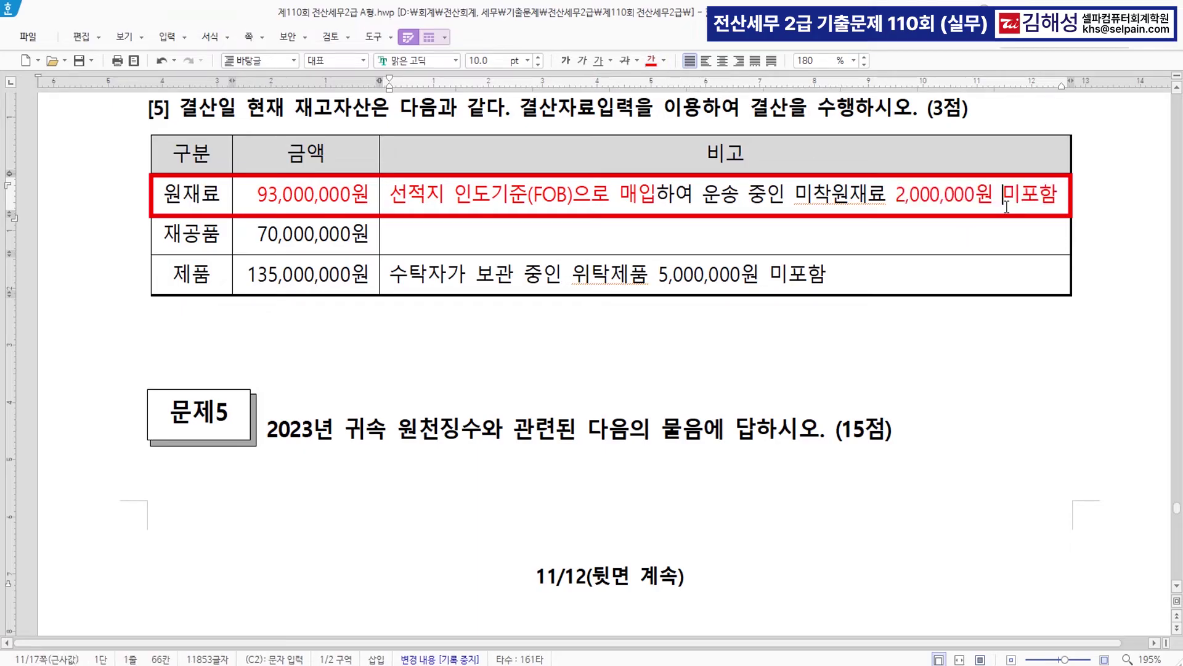
{"action": "left_click_drag", "start_coordinate": [1004, 201], "coordinate": [1022, 201]}
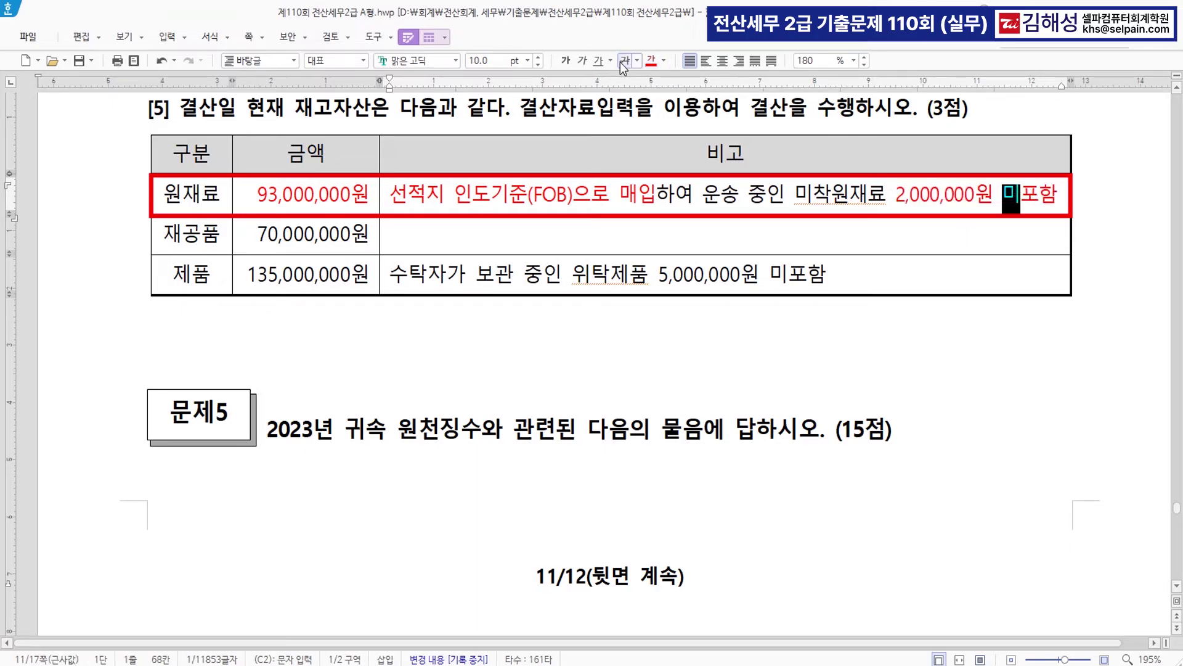
{"action": "left_click", "coordinate": [955, 288]}
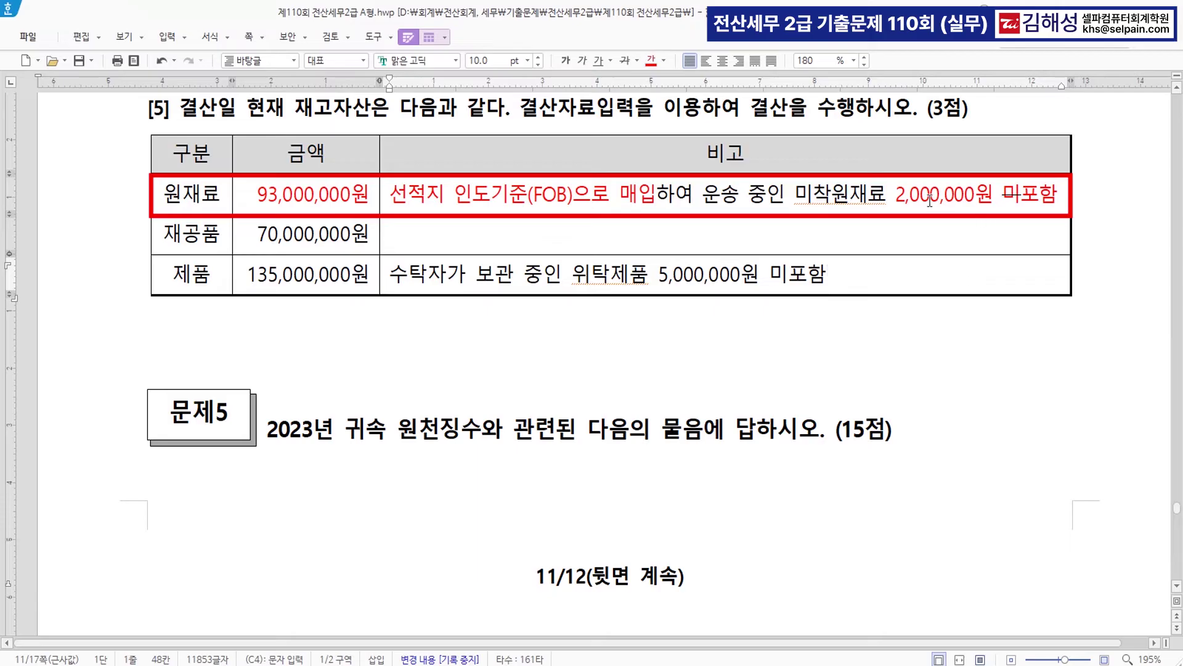
- Add 95,000,000원 on a new line and strike through the original 93,000,000원
{"action": "left_click", "coordinate": [372, 204]}
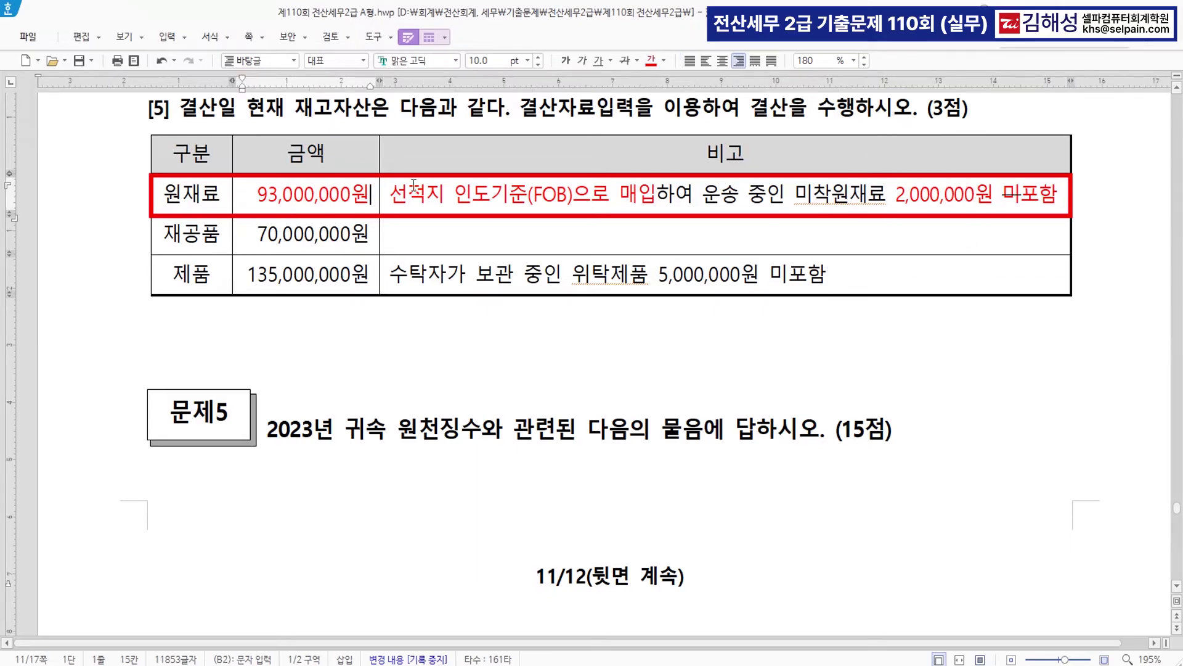
{"action": "key", "text": "Return"}
{"action": "type", "text": "9"}
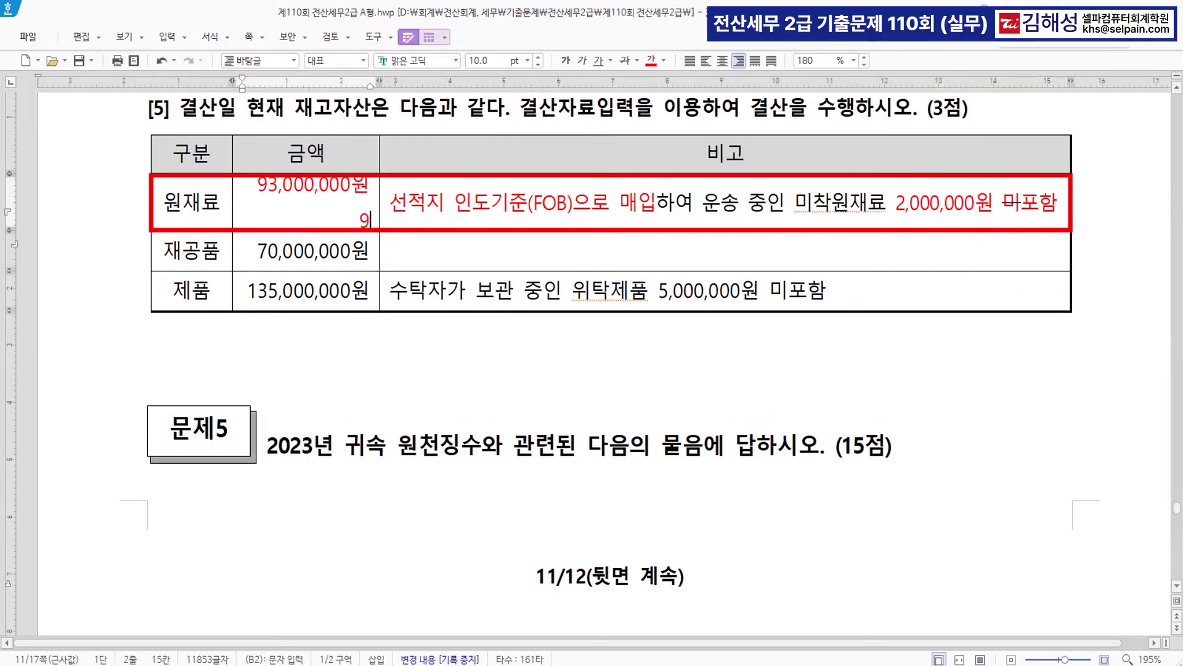
{"action": "type", "text": "5,00"}
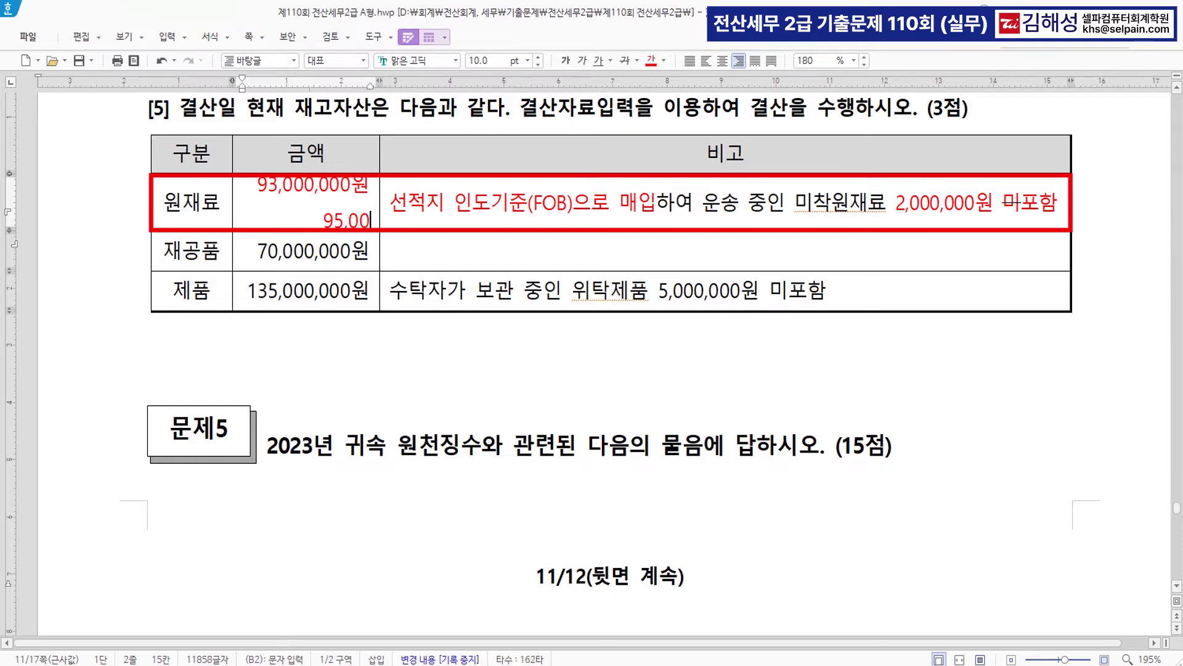
{"action": "type", "text": "0,000원"}
{"action": "left_click_drag", "start_coordinate": [252, 189], "coordinate": [370, 186]}
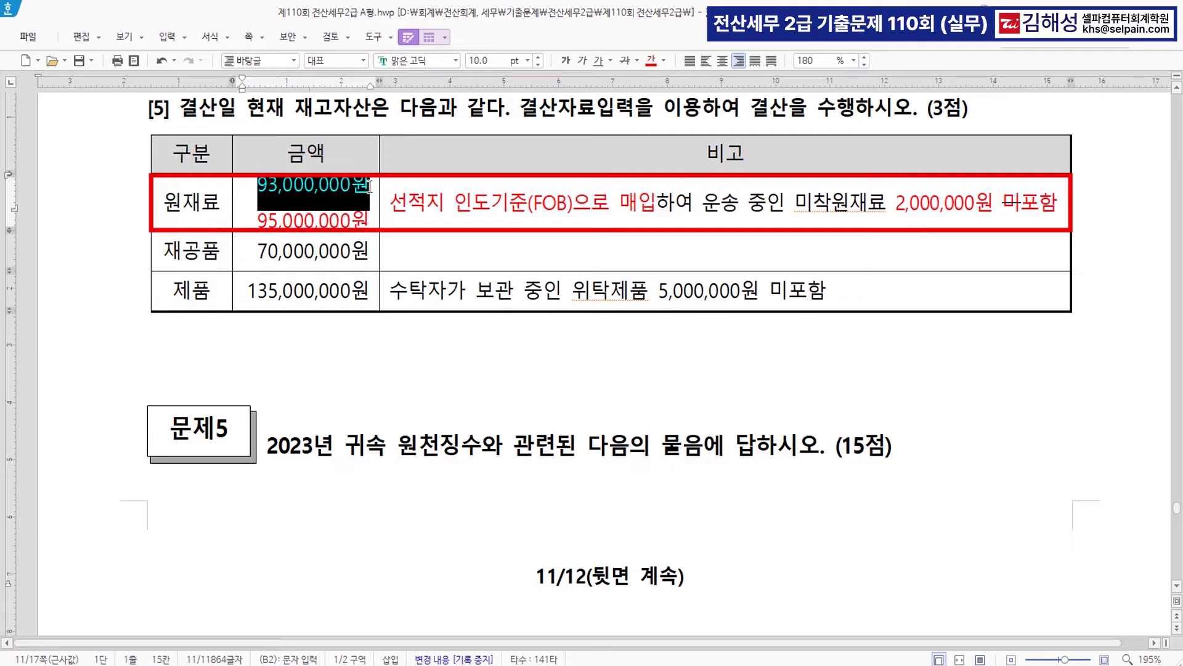
{"action": "left_click", "coordinate": [625, 60]}
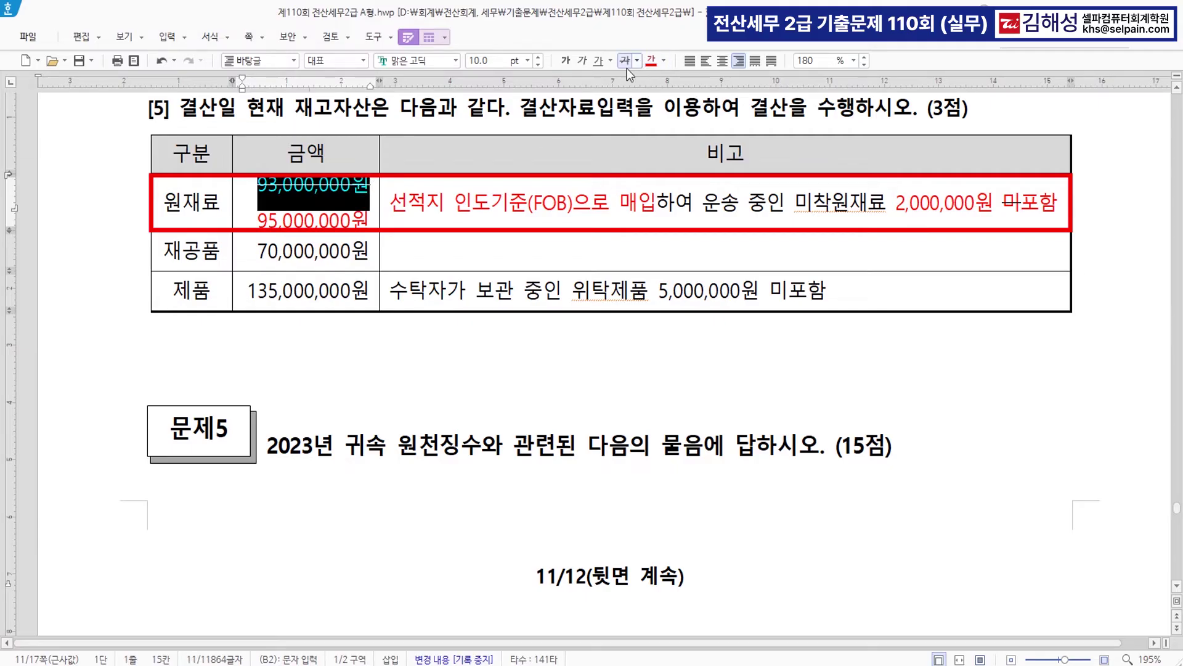
{"action": "left_click", "coordinate": [426, 257]}
{"action": "left_click", "coordinate": [529, 294]}
- Mark the 제품 note's 미포함 red and struck, add 140,000,000원, and strike 135,000,000원
{"action": "left_click_drag", "start_coordinate": [574, 294], "coordinate": [740, 287]}
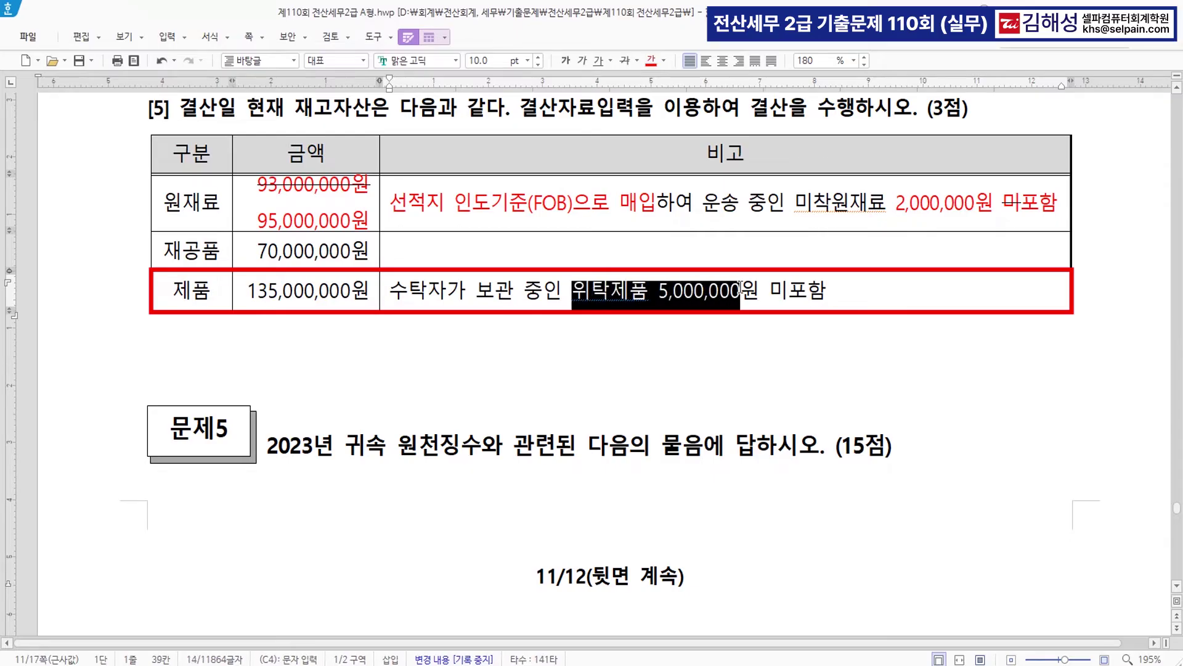
{"action": "left_click_drag", "start_coordinate": [740, 287], "coordinate": [755, 288]}
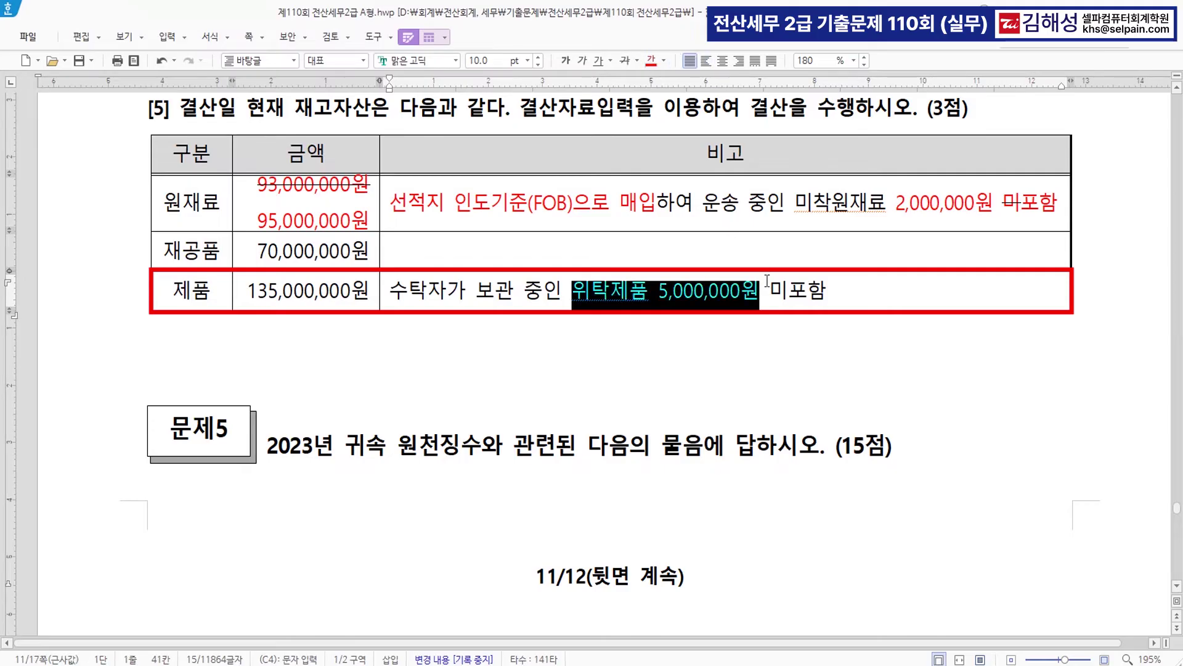
{"action": "left_click_drag", "start_coordinate": [768, 284], "coordinate": [832, 290]}
{"action": "left_click", "coordinate": [652, 63]}
{"action": "left_click", "coordinate": [625, 63]}
{"action": "left_click", "coordinate": [369, 297]}
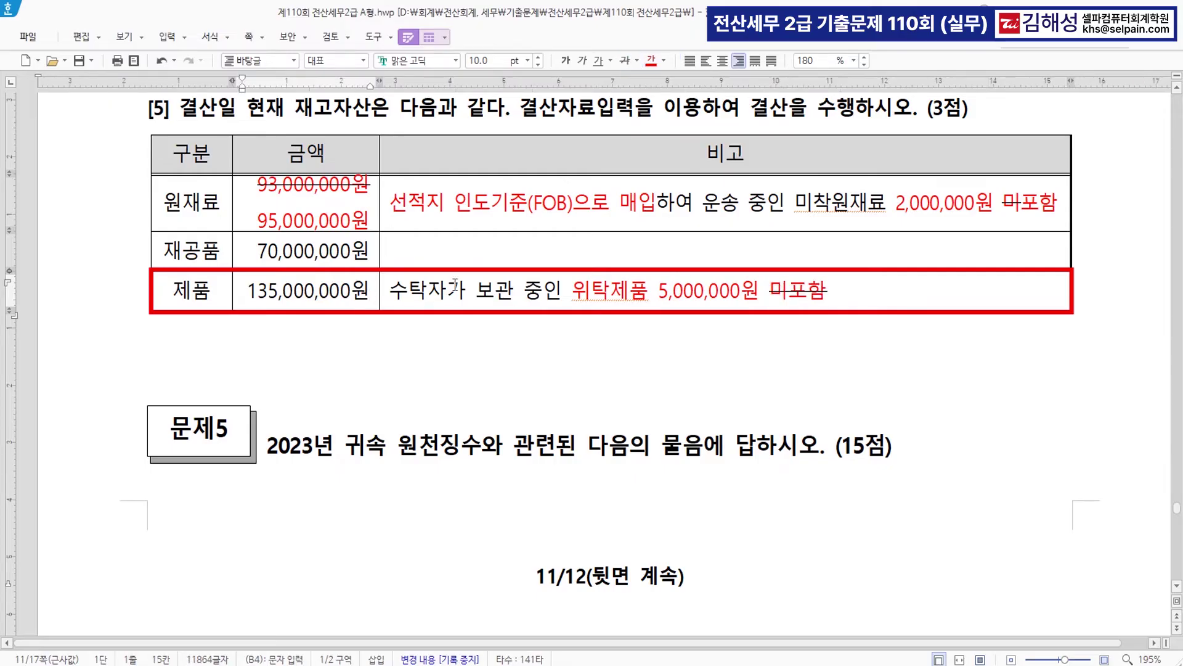
{"action": "key", "text": "Return"}
{"action": "type", "text": "140,"}
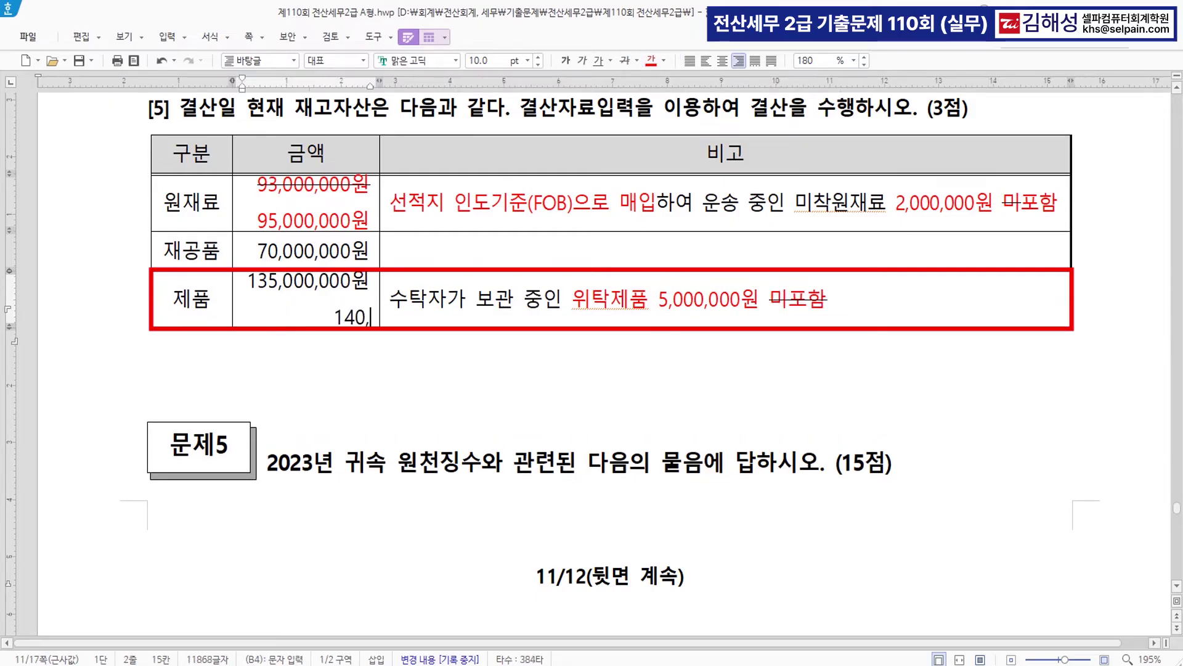
{"action": "type", "text": "000,000원"}
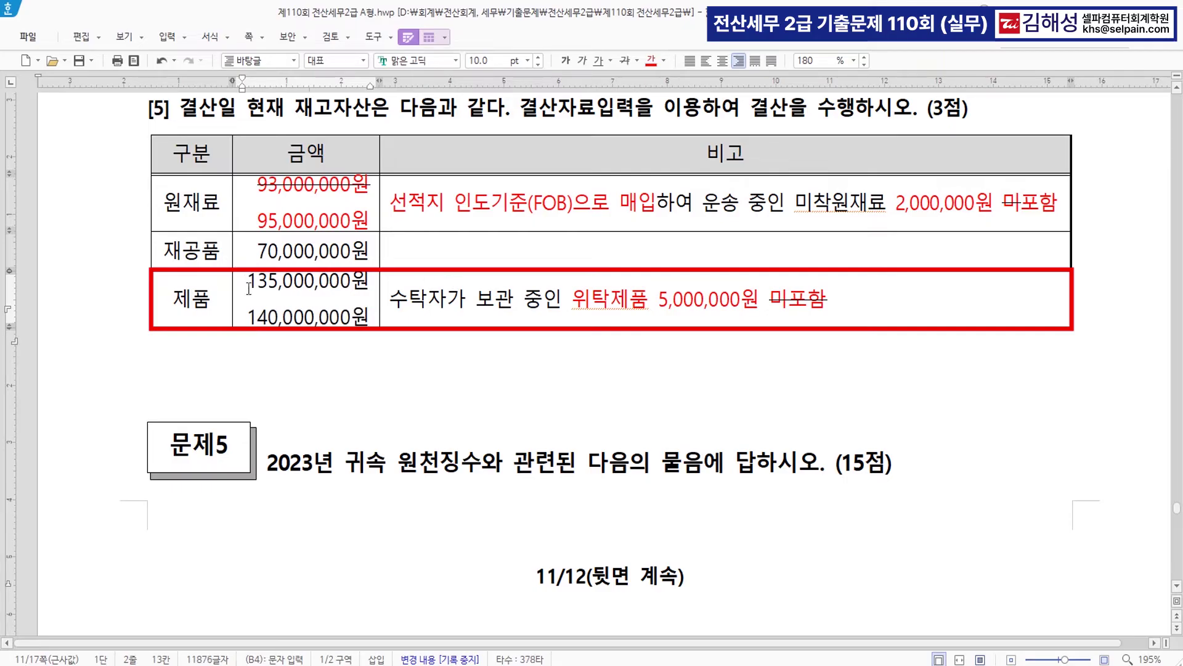
{"action": "left_click_drag", "start_coordinate": [250, 307], "coordinate": [349, 313]}
{"action": "left_click", "coordinate": [353, 314]}
{"action": "left_click_drag", "start_coordinate": [251, 282], "coordinate": [370, 283]}
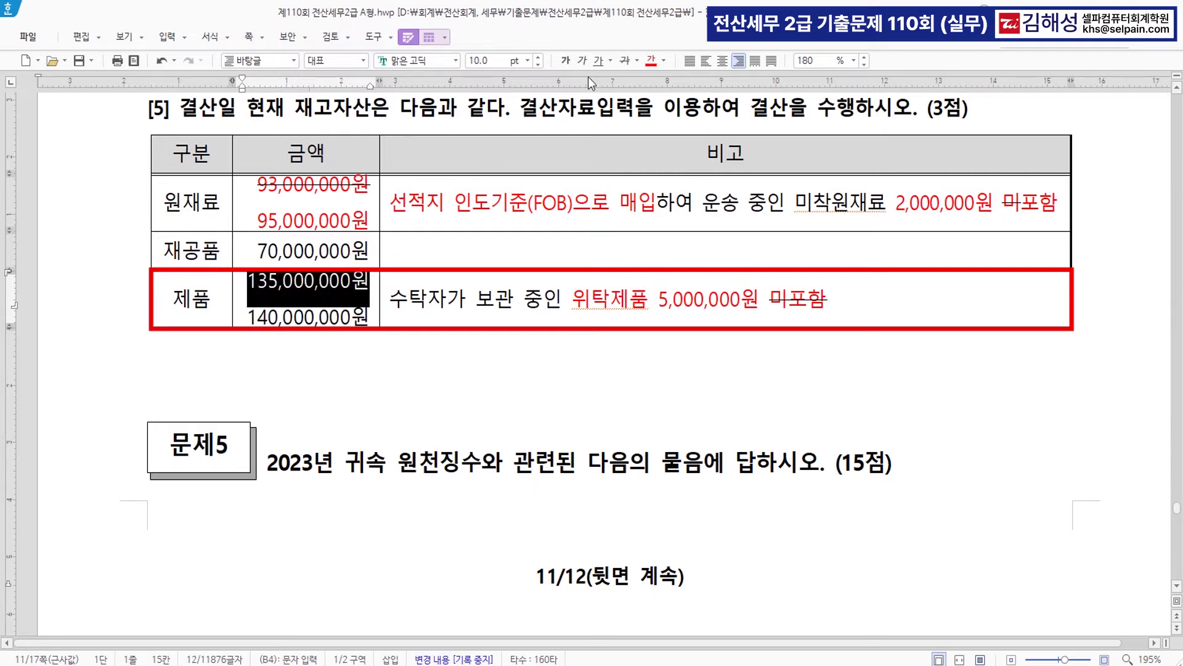
{"action": "left_click", "coordinate": [625, 63]}
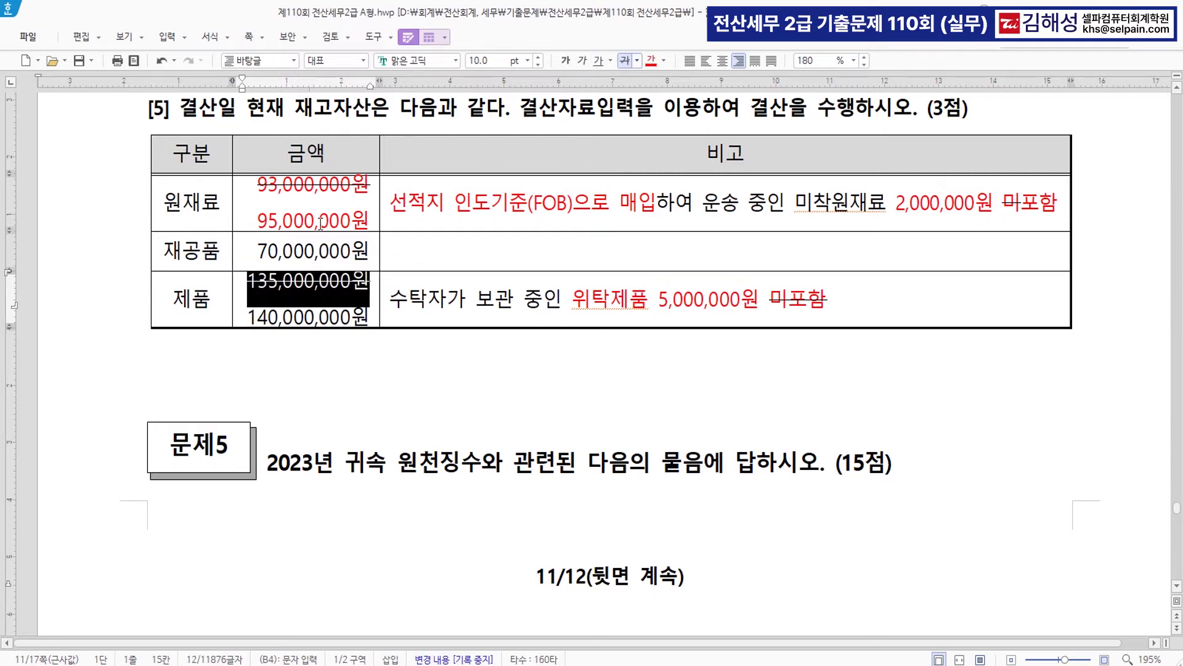
{"action": "left_click", "coordinate": [318, 259]}
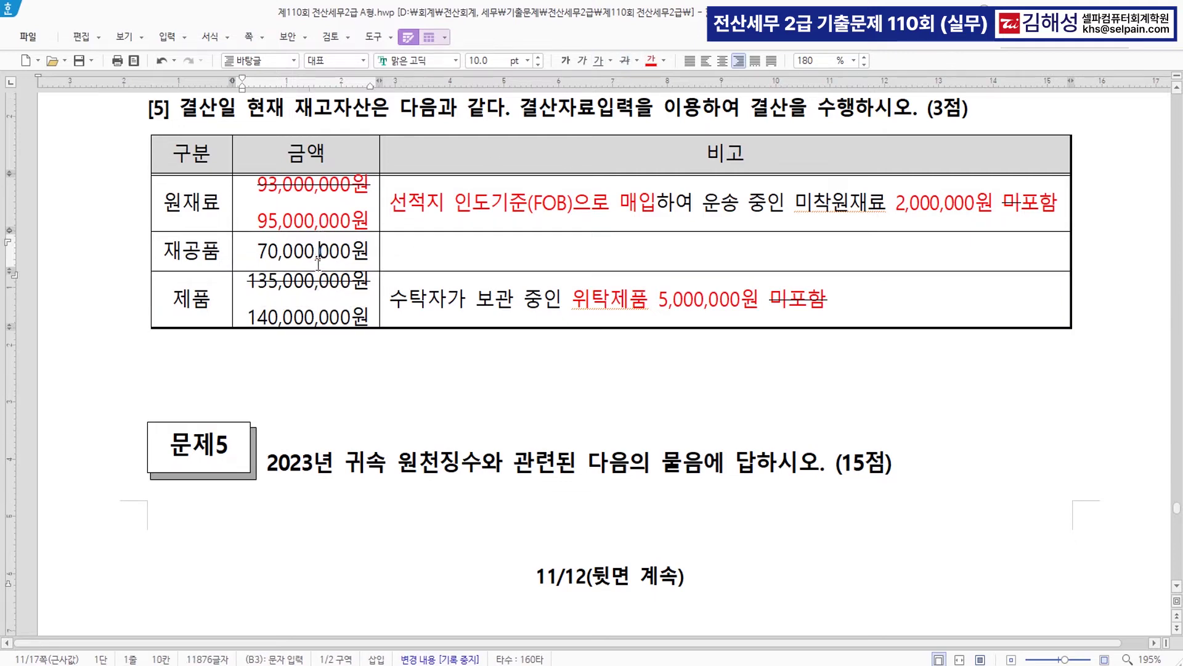
- Enter ending inventories: raw materials 95,000,000, work-in-process 70,000,000, finished goods 140,000,000
{"action": "left_click", "coordinate": [715, 665]}
{"action": "left_click_drag", "start_coordinate": [543, 451], "coordinate": [550, 125]}
{"action": "scroll", "coordinate": [559, 439], "scroll_direction": "up", "scroll_amount": 10}
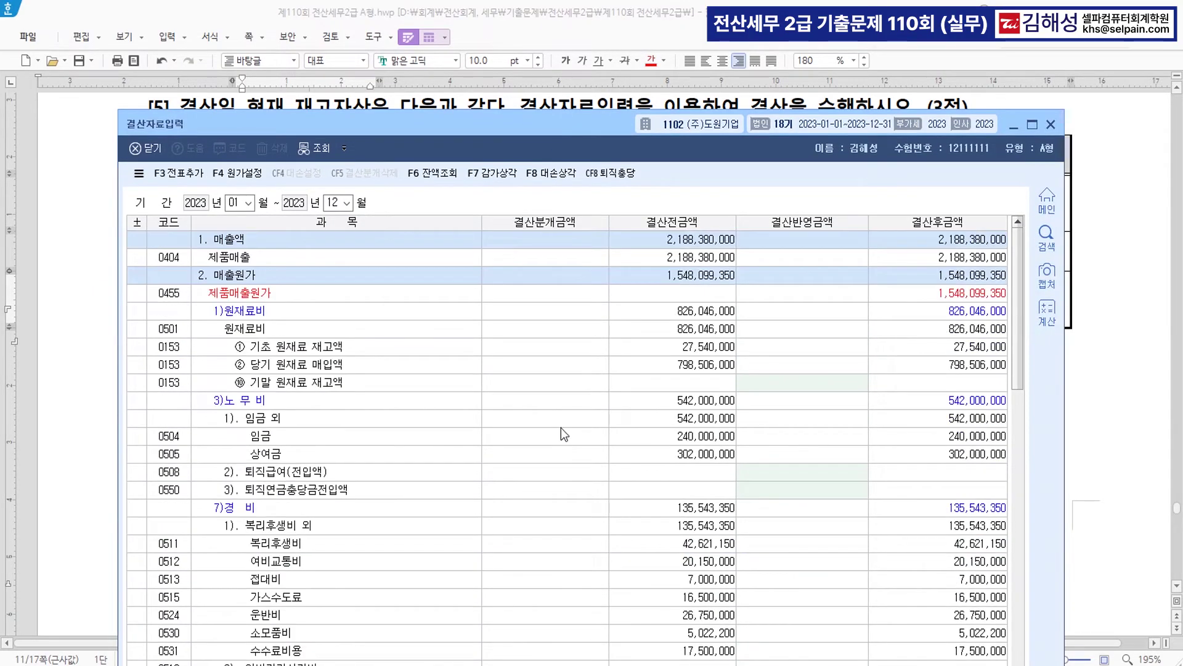
{"action": "left_click", "coordinate": [765, 384]}
{"action": "type", "text": "95,000,000"}
{"action": "key", "text": "Return"}
{"action": "scroll", "coordinate": [774, 431], "scroll_direction": "down", "scroll_amount": 5}
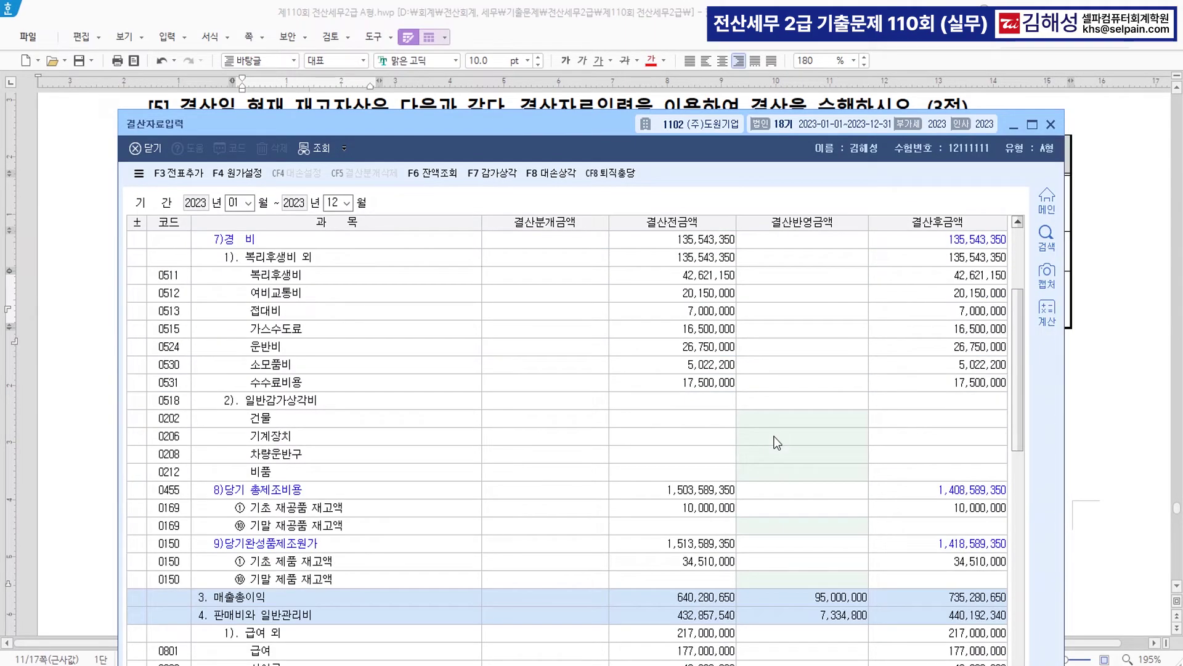
{"action": "left_click", "coordinate": [796, 531]}
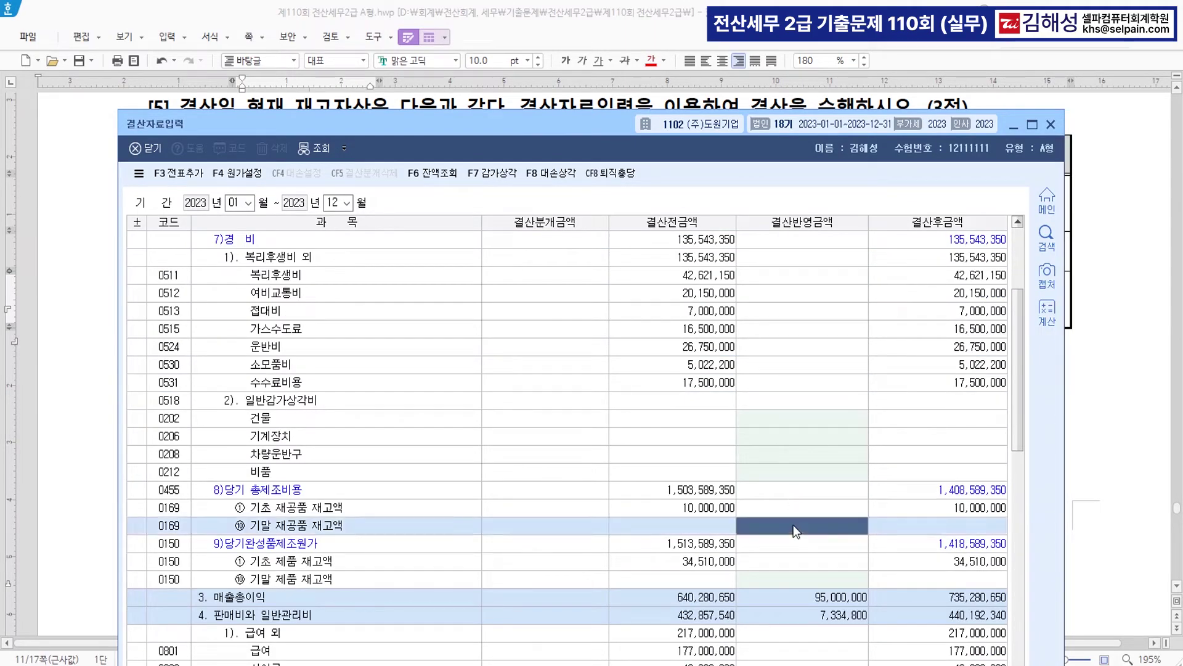
{"action": "type", "text": "70000000"}
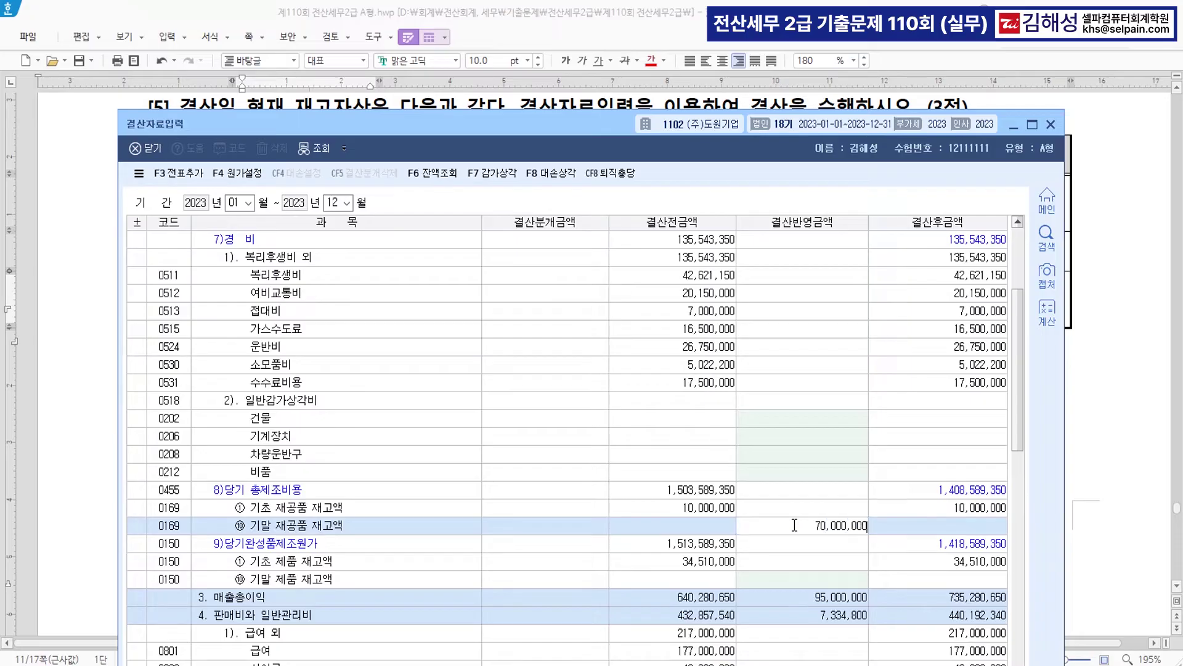
{"action": "key", "text": "Return"}
{"action": "left_click", "coordinate": [839, 582]}
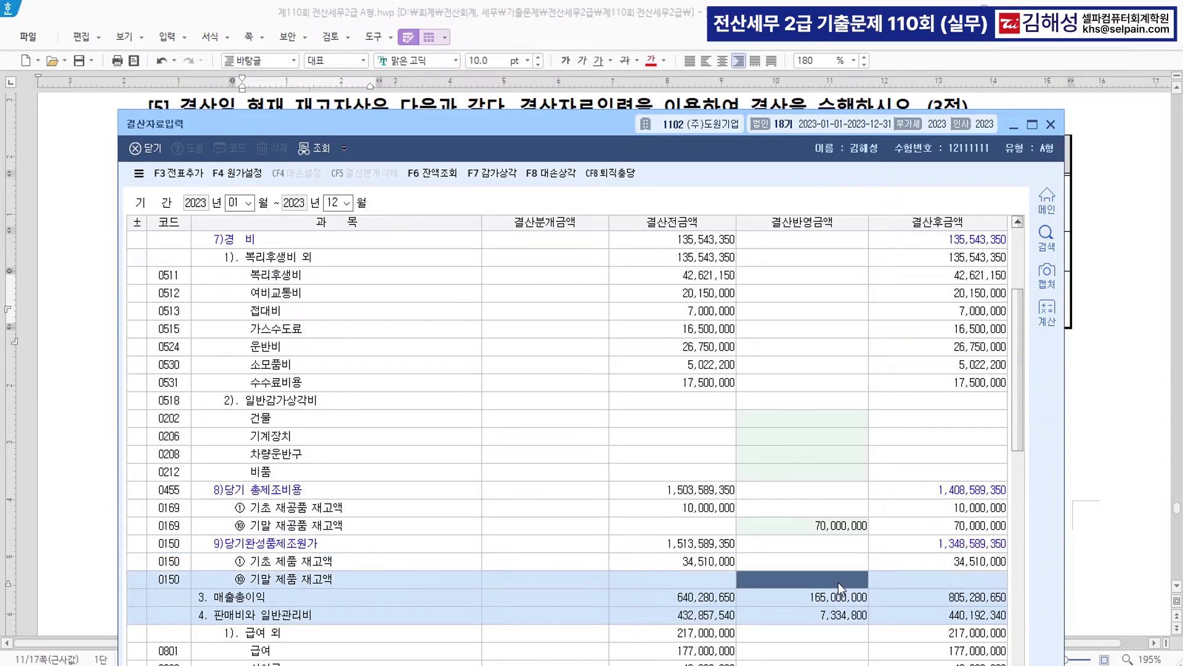
{"action": "type", "text": "140000000"}
{"action": "key", "text": "Return"}
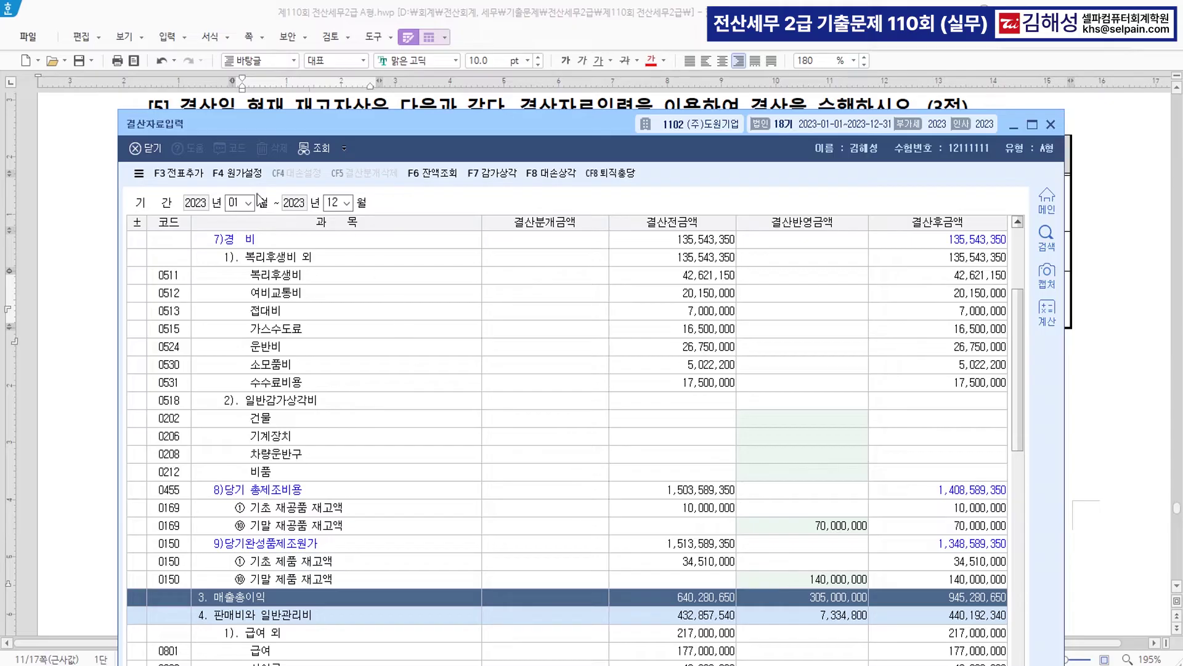
- Add the closing entries to the journal with 전표추가, confirm, and close 결산자료입력
{"action": "left_click", "coordinate": [184, 174]}
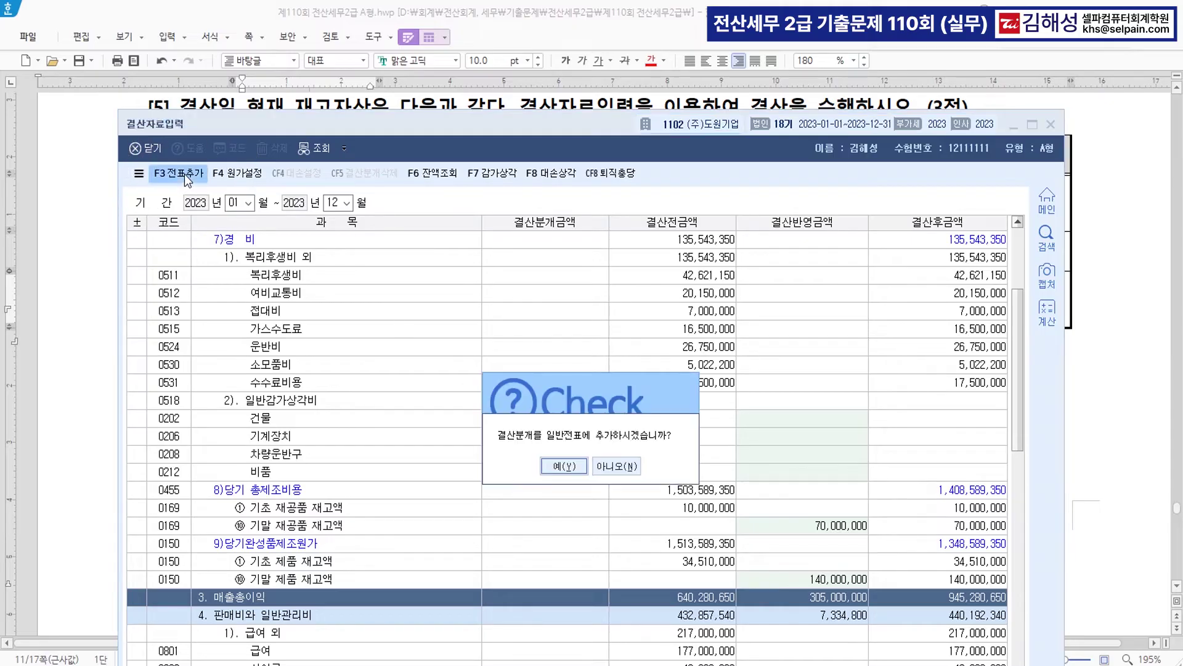
{"action": "left_click", "coordinate": [563, 465]}
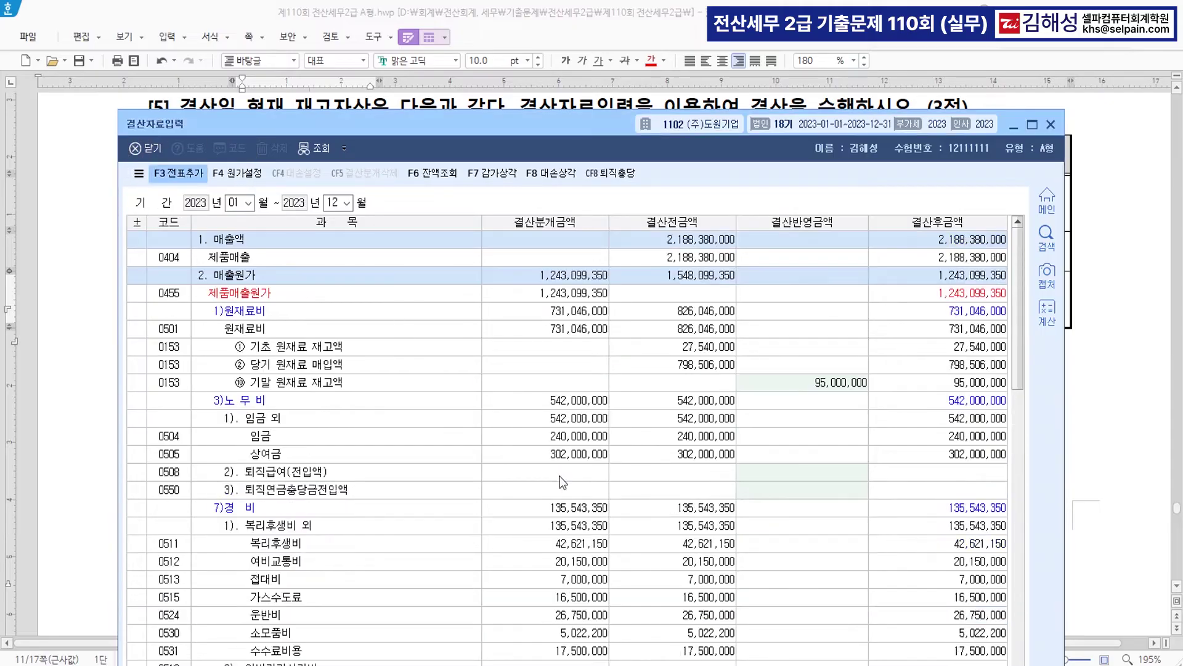
{"action": "left_click", "coordinate": [1051, 124]}
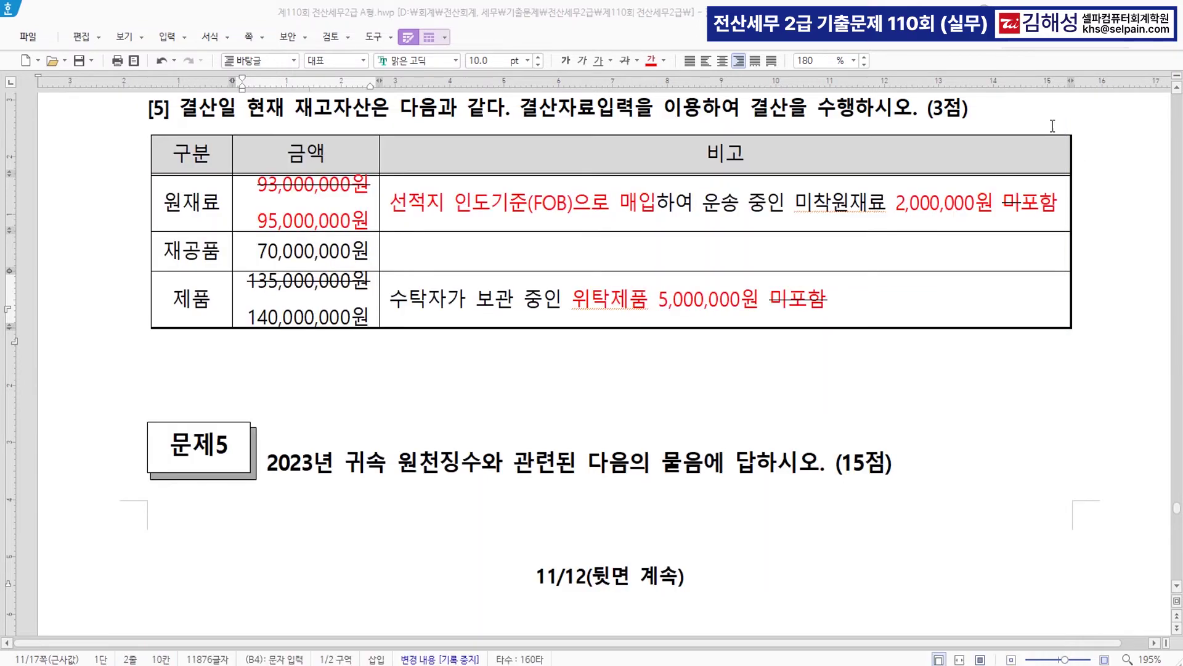
- Colour the employee name and code 100, the [부양가족명세] phrase, and the 수당공제/급여자료입력 phrase red
{"action": "scroll", "coordinate": [729, 393], "scroll_direction": "down", "scroll_amount": 10}
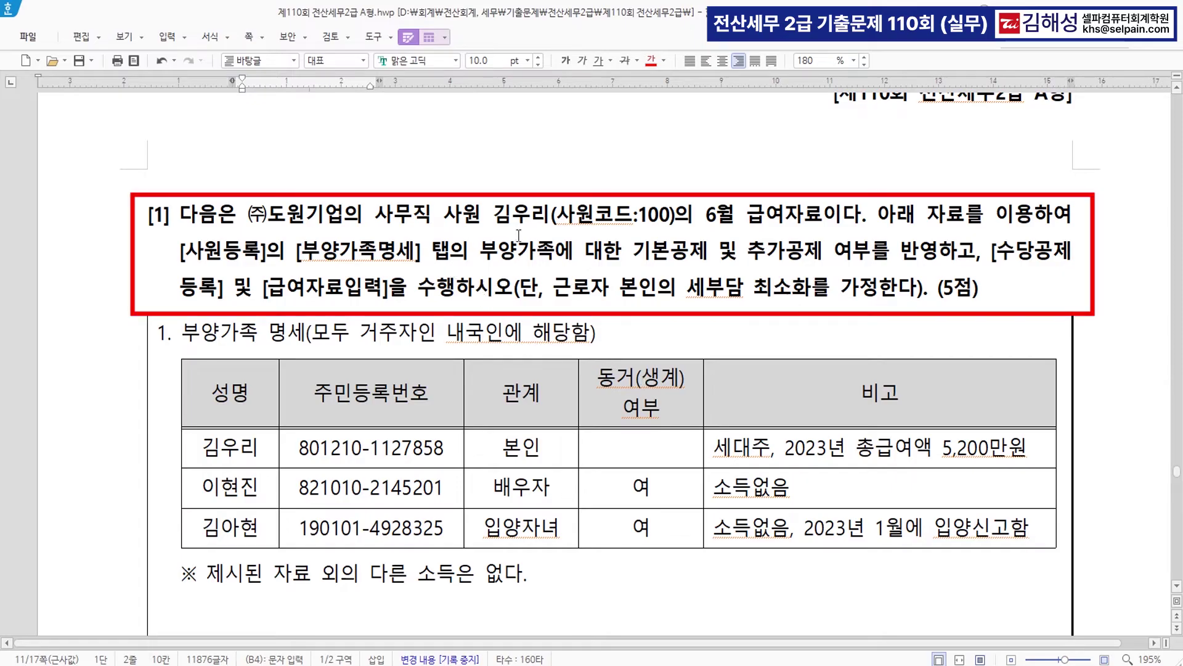
{"action": "left_click_drag", "start_coordinate": [501, 214], "coordinate": [676, 216]}
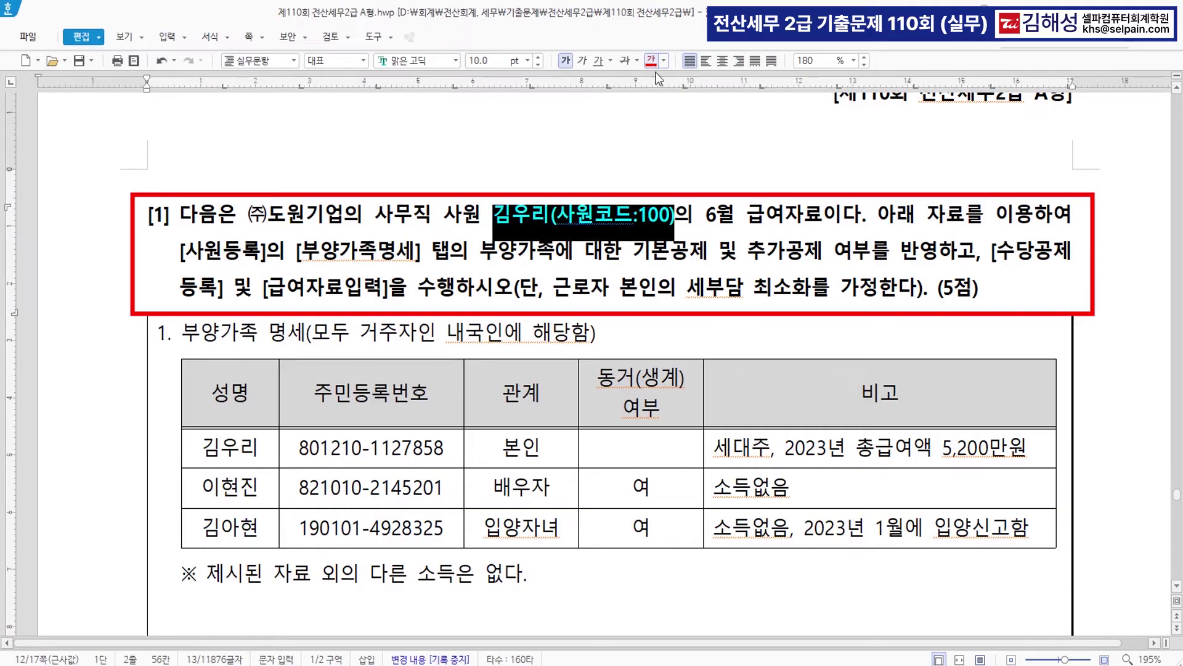
{"action": "left_click", "coordinate": [806, 236]}
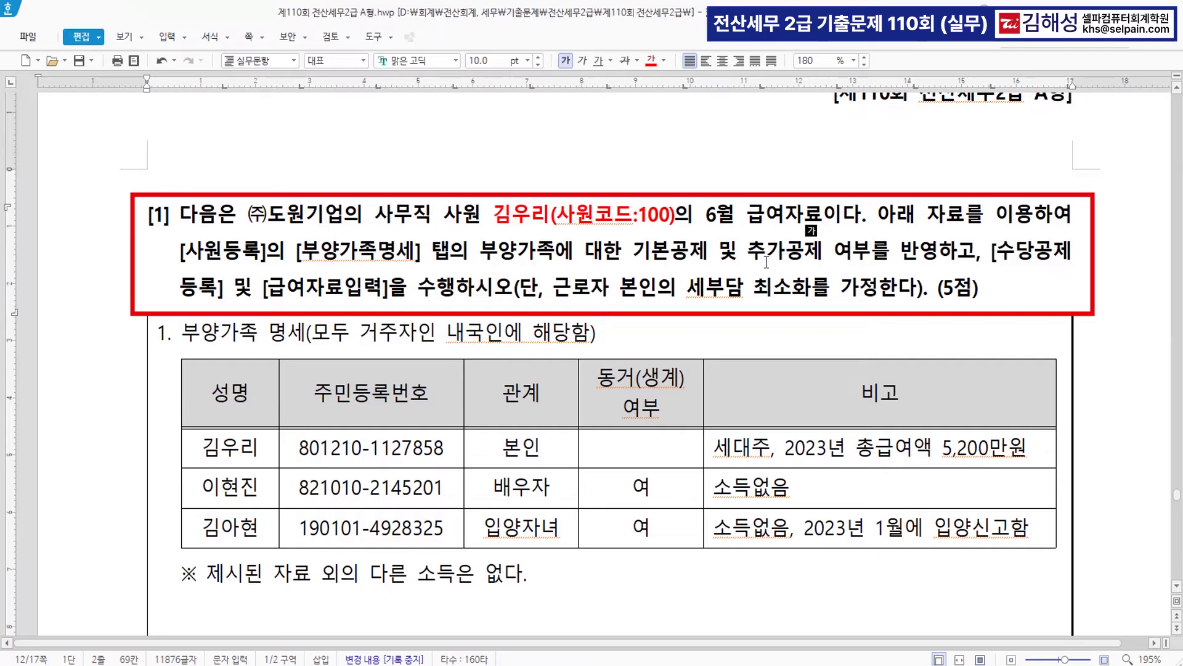
{"action": "left_click_drag", "start_coordinate": [297, 251], "coordinate": [553, 266]}
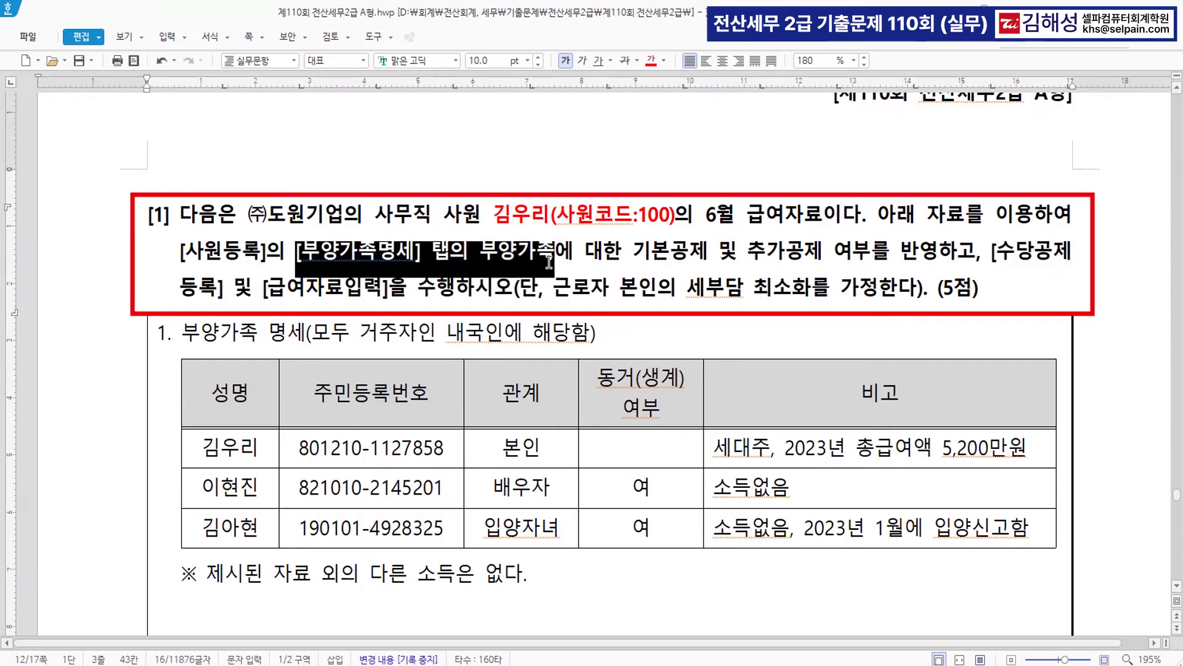
{"action": "left_click", "coordinate": [651, 60]}
{"action": "left_click_drag", "start_coordinate": [990, 252], "coordinate": [448, 288]}
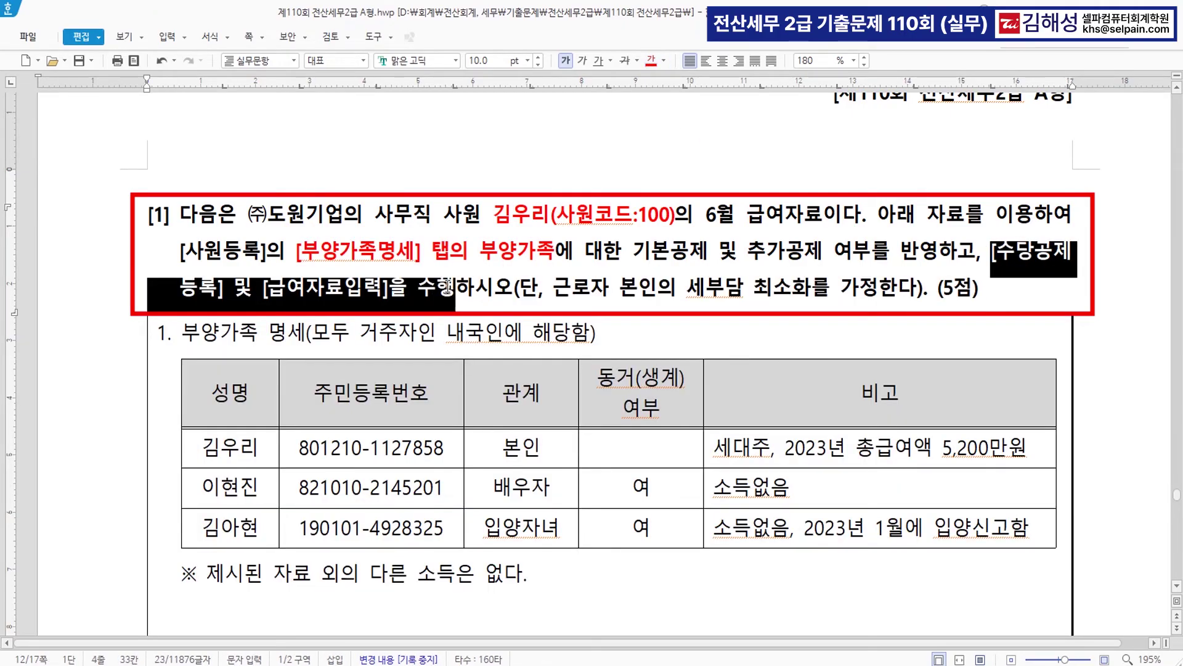
{"action": "left_click", "coordinate": [651, 60]}
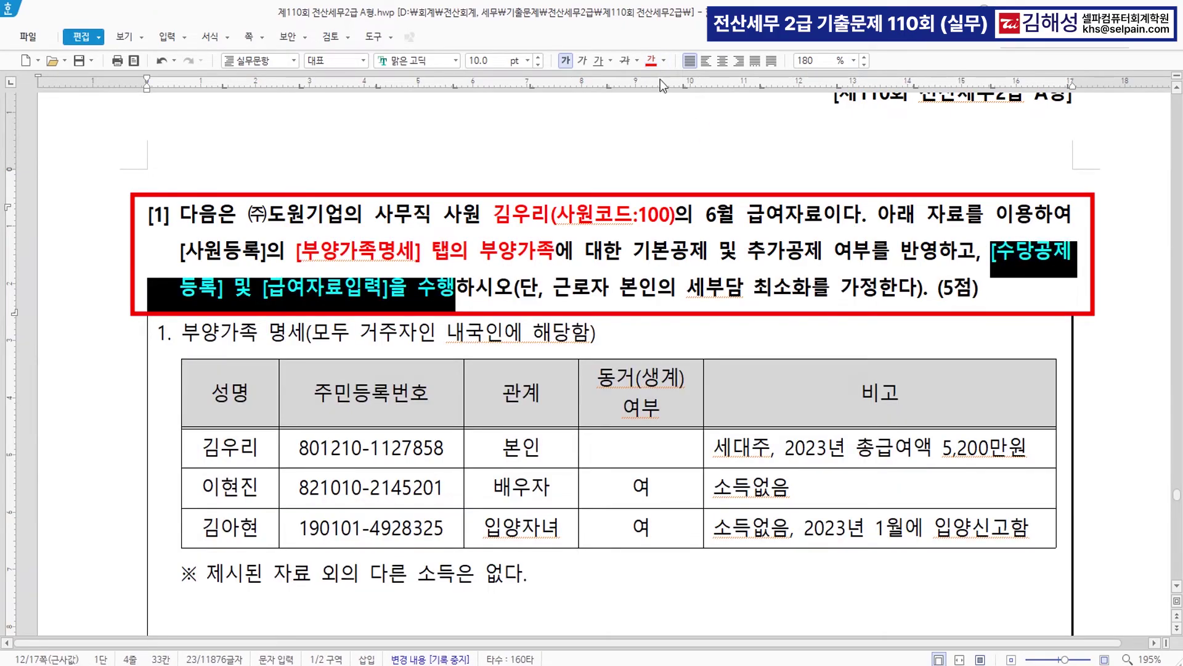
{"action": "left_click", "coordinate": [673, 287]}
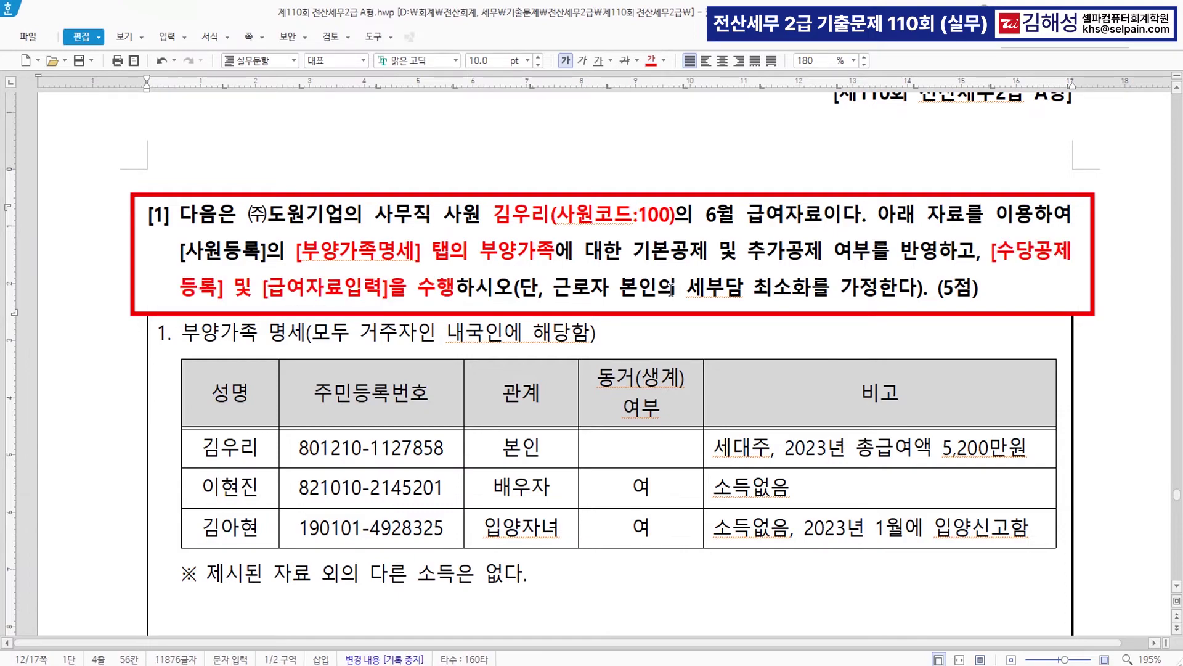
{"action": "scroll", "coordinate": [673, 286], "scroll_direction": "down", "scroll_amount": 5}
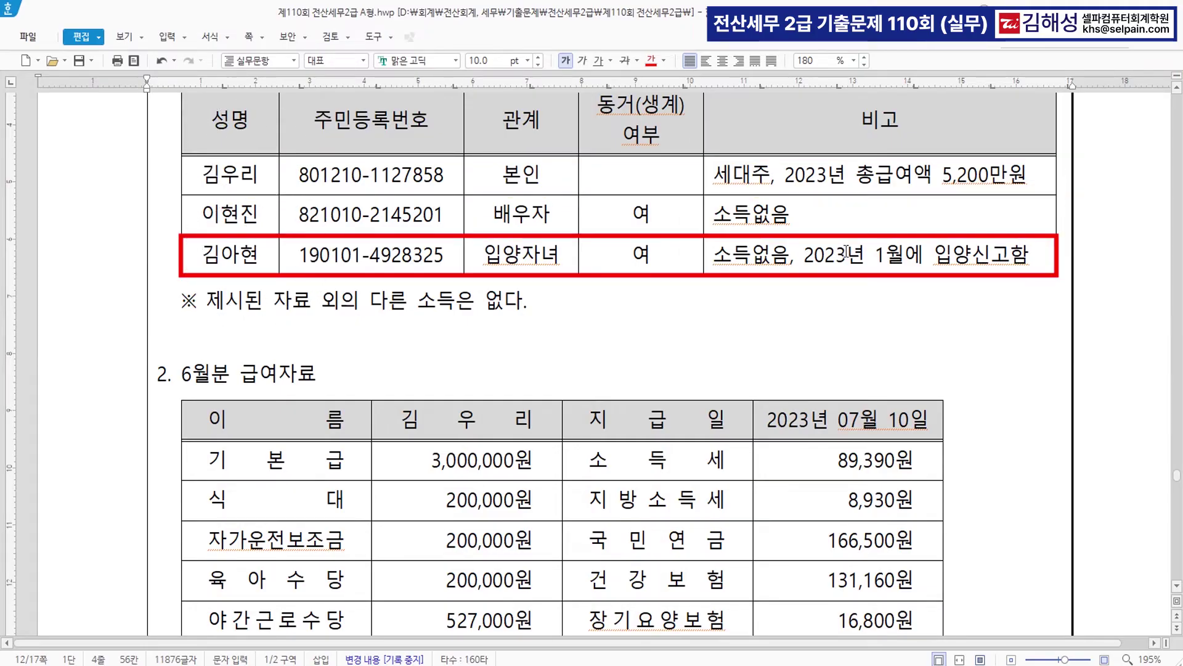
{"action": "scroll", "coordinate": [656, 225], "scroll_direction": "up", "scroll_amount": 2}
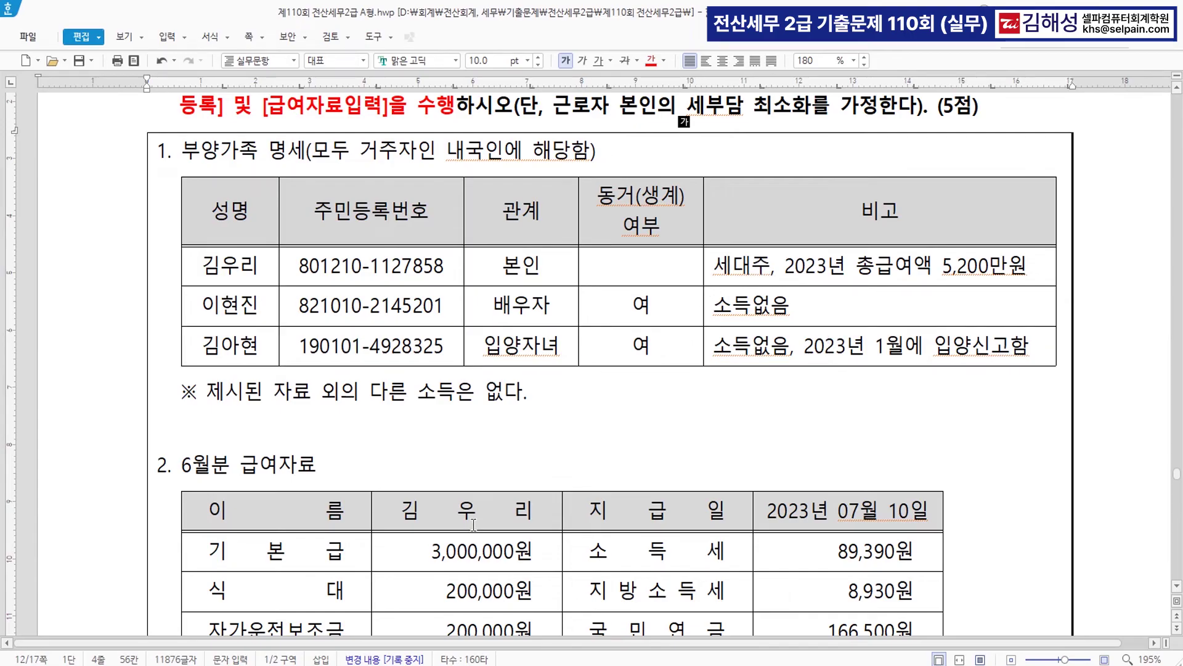
- Open 원천징수 > 사원등록 and show employee 100's 부양가족명세 tab
{"action": "key", "text": "alt+Tab"}
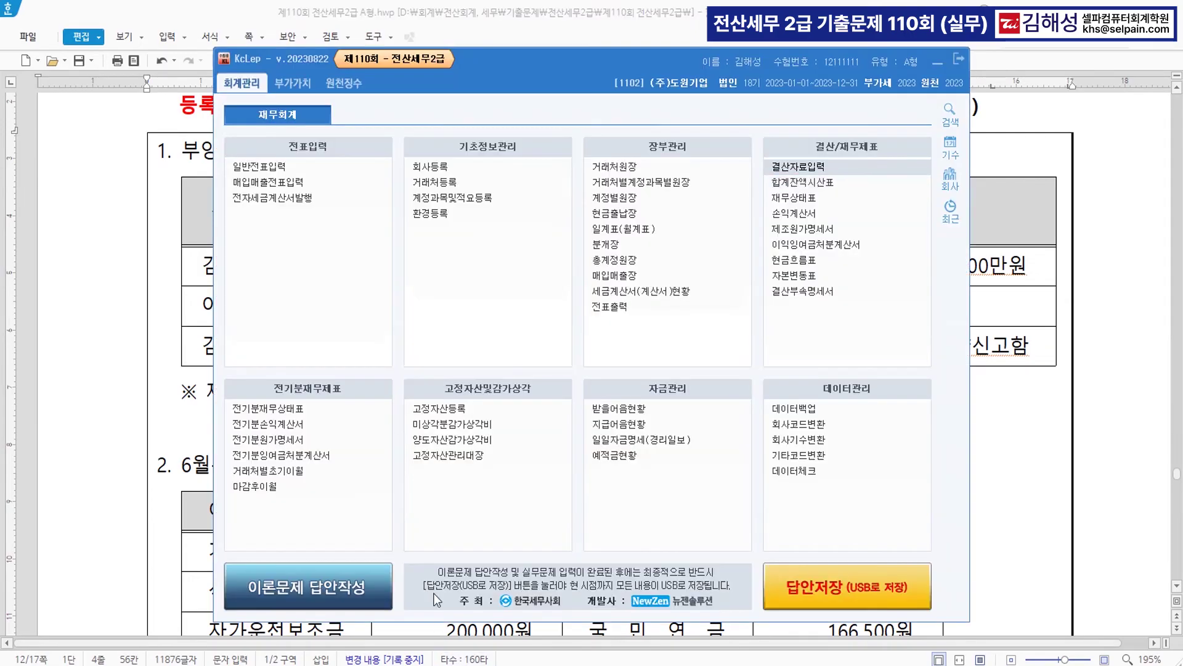
{"action": "left_click", "coordinate": [345, 83]}
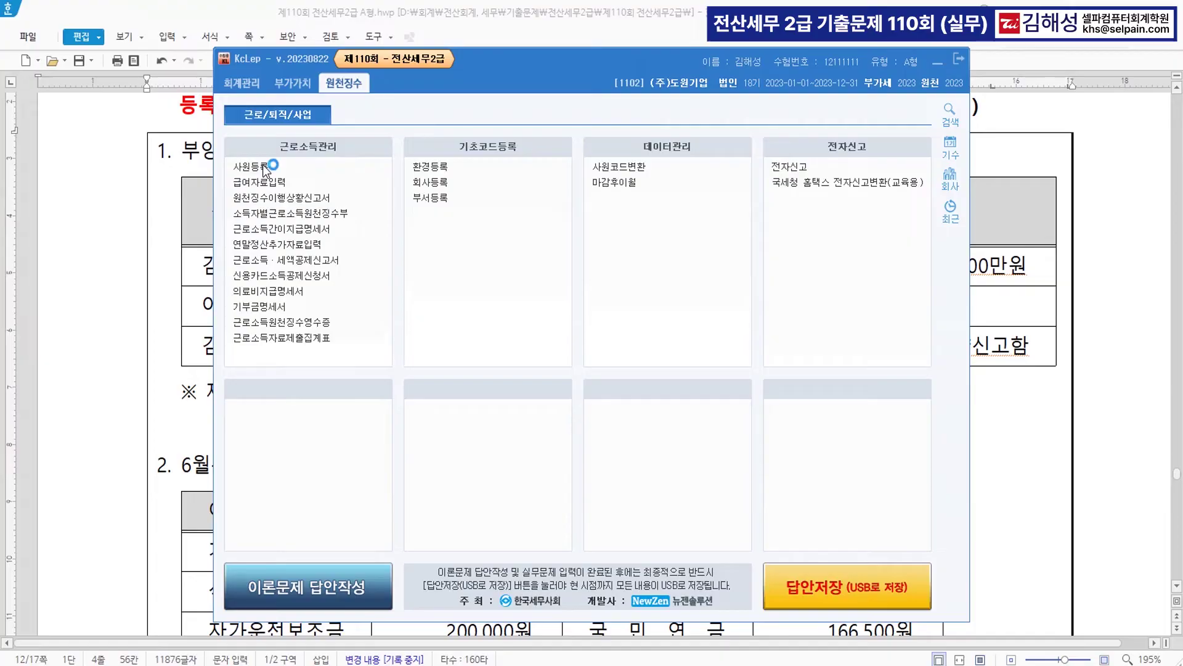
{"action": "left_click", "coordinate": [296, 172]}
{"action": "left_click", "coordinate": [266, 120]}
{"action": "left_click", "coordinate": [565, 107]}
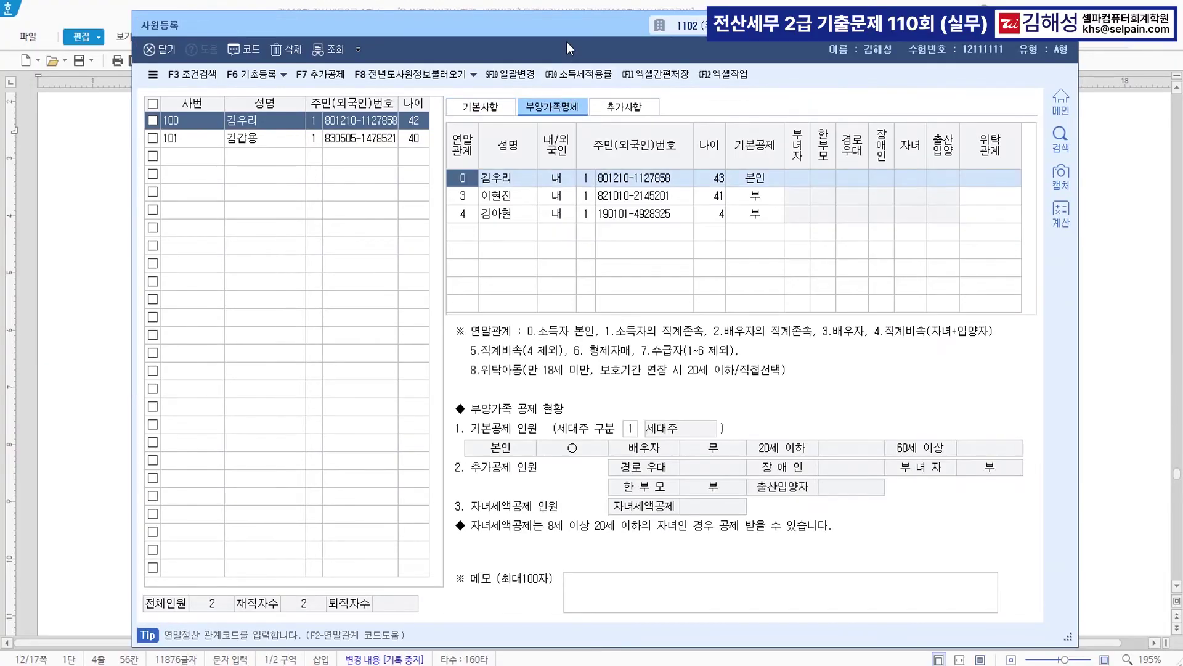
{"action": "left_click_drag", "start_coordinate": [567, 43], "coordinate": [573, 354]}
{"action": "left_click", "coordinate": [622, 315]}
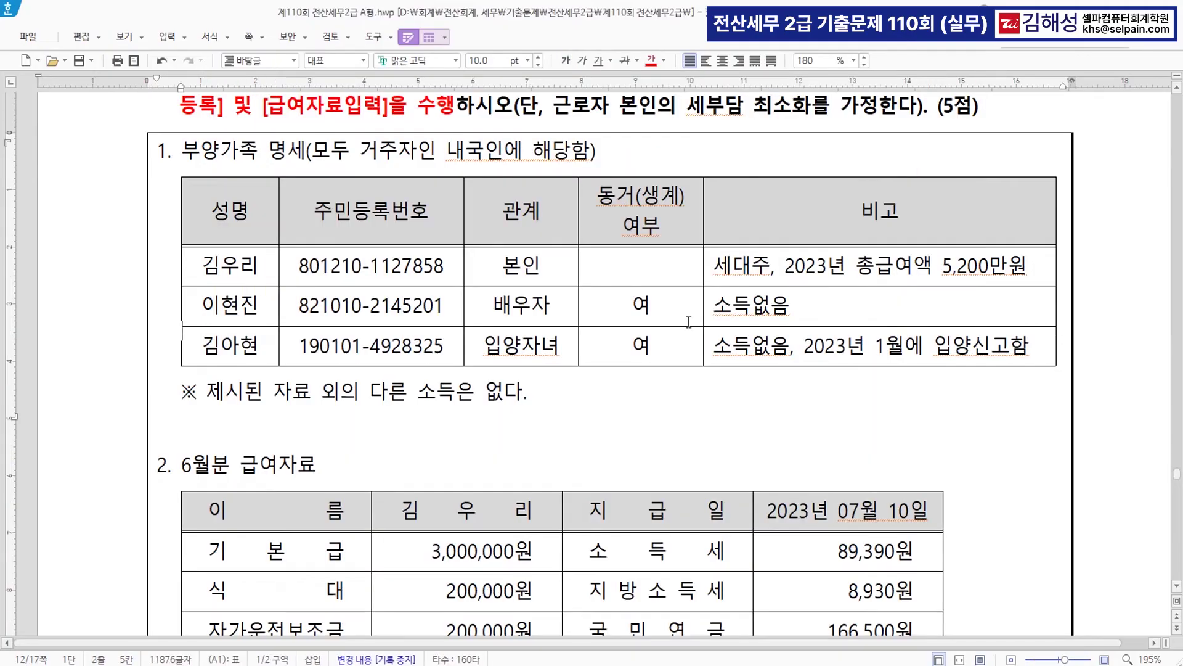
{"action": "scroll", "coordinate": [623, 315], "scroll_direction": "down", "scroll_amount": 3}
{"action": "scroll", "coordinate": [713, 513], "scroll_direction": "up", "scroll_amount": 2}
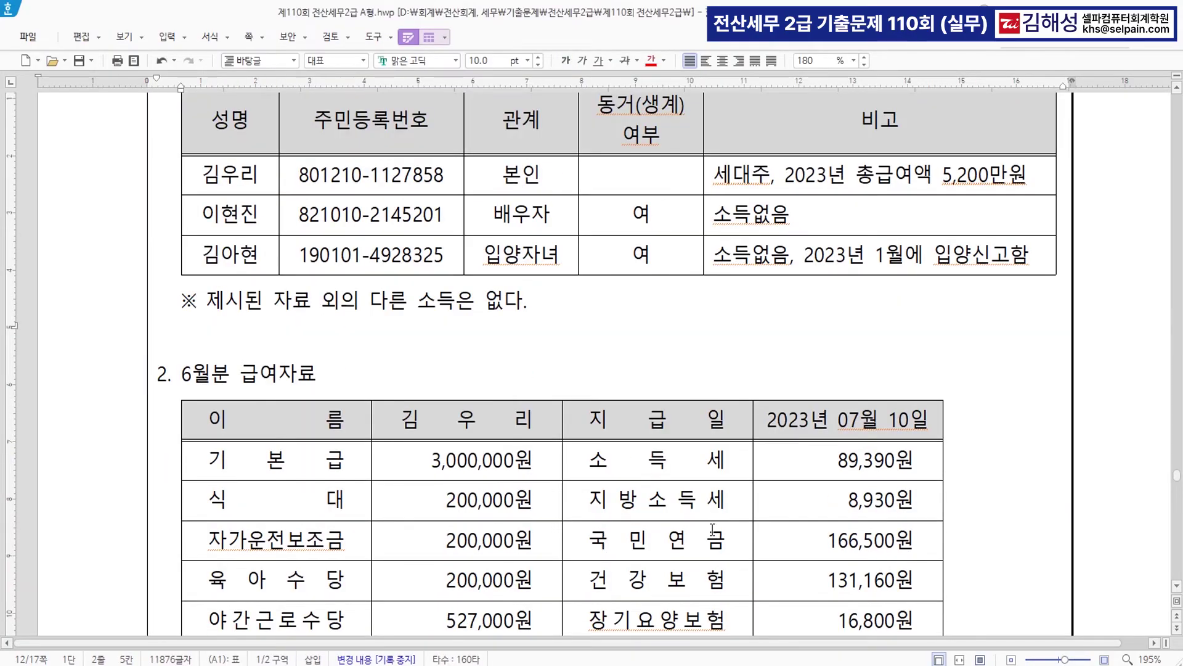
{"action": "key", "text": "alt+Tab"}
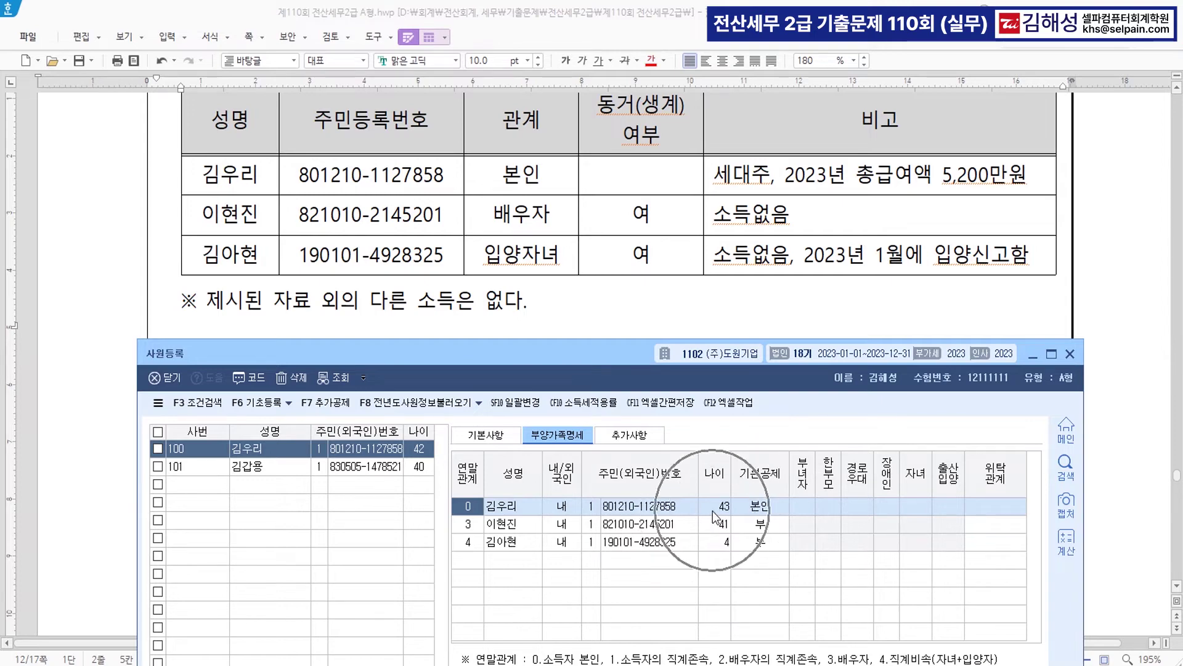
- Set the spouse's 기본공제 to 3:배우자 and the adopted daughter's to 3:20세이하
{"action": "left_click", "coordinate": [767, 527]}
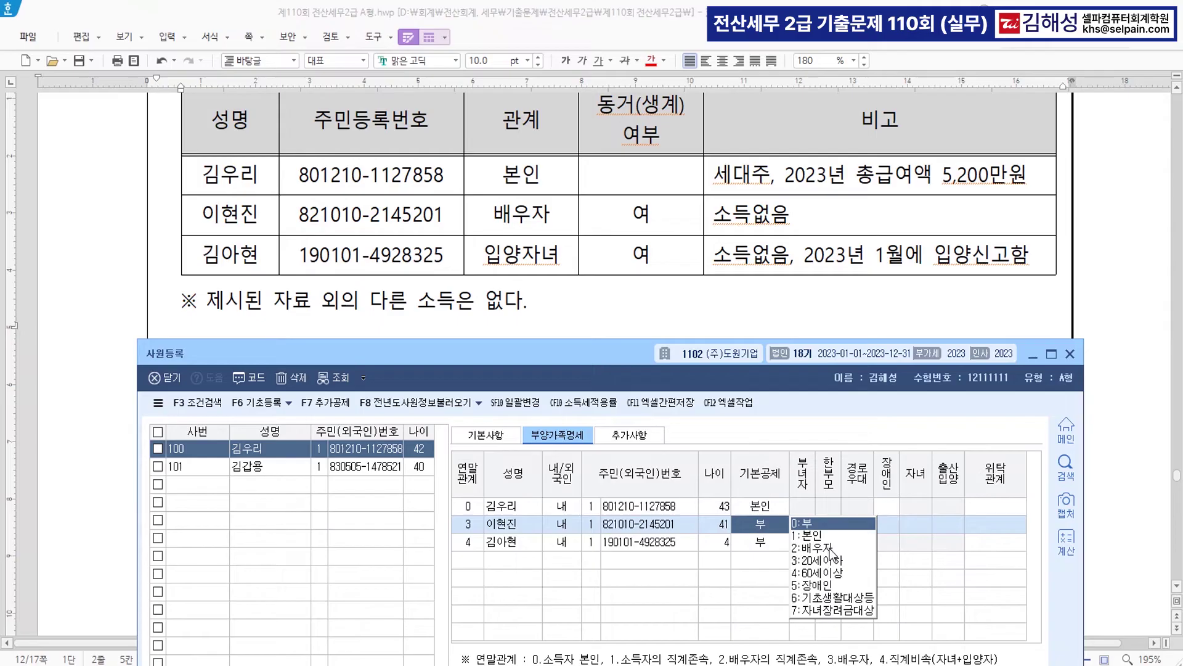
{"action": "left_click", "coordinate": [822, 547]}
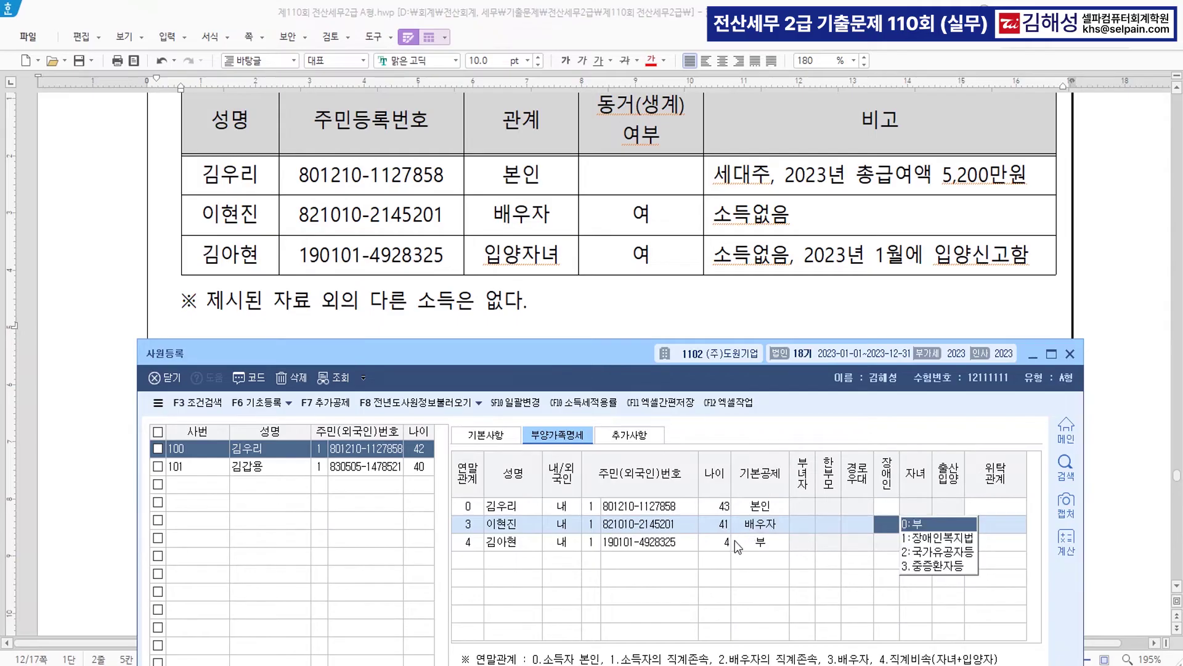
{"action": "left_click", "coordinate": [764, 542]}
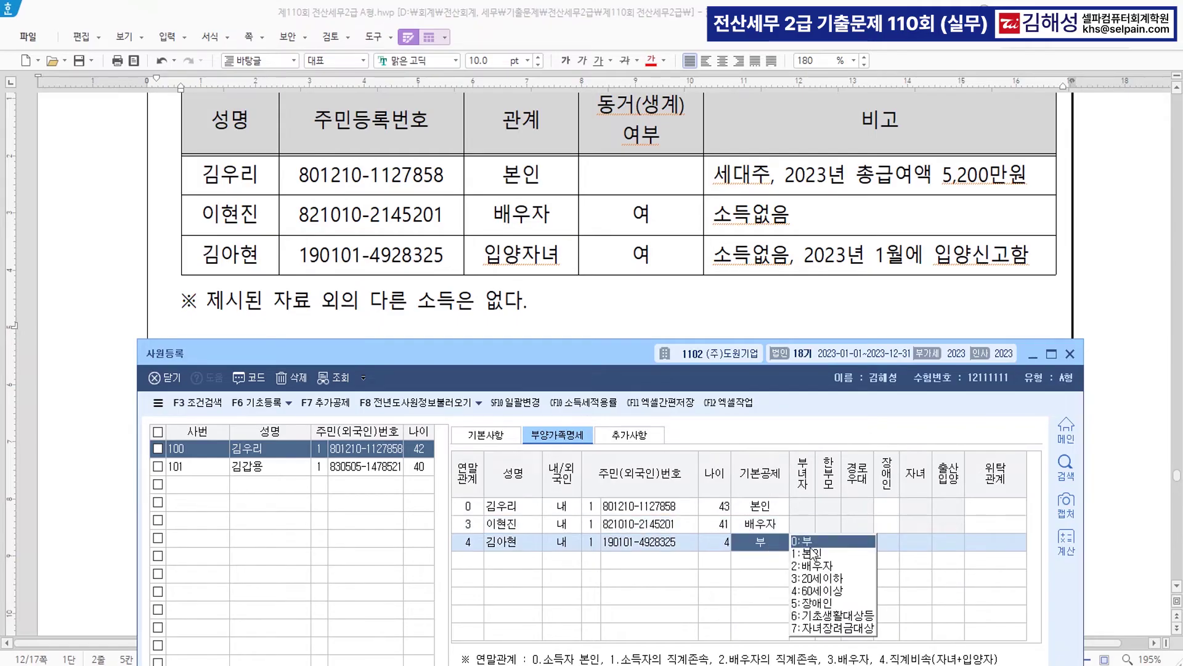
{"action": "left_click", "coordinate": [827, 578]}
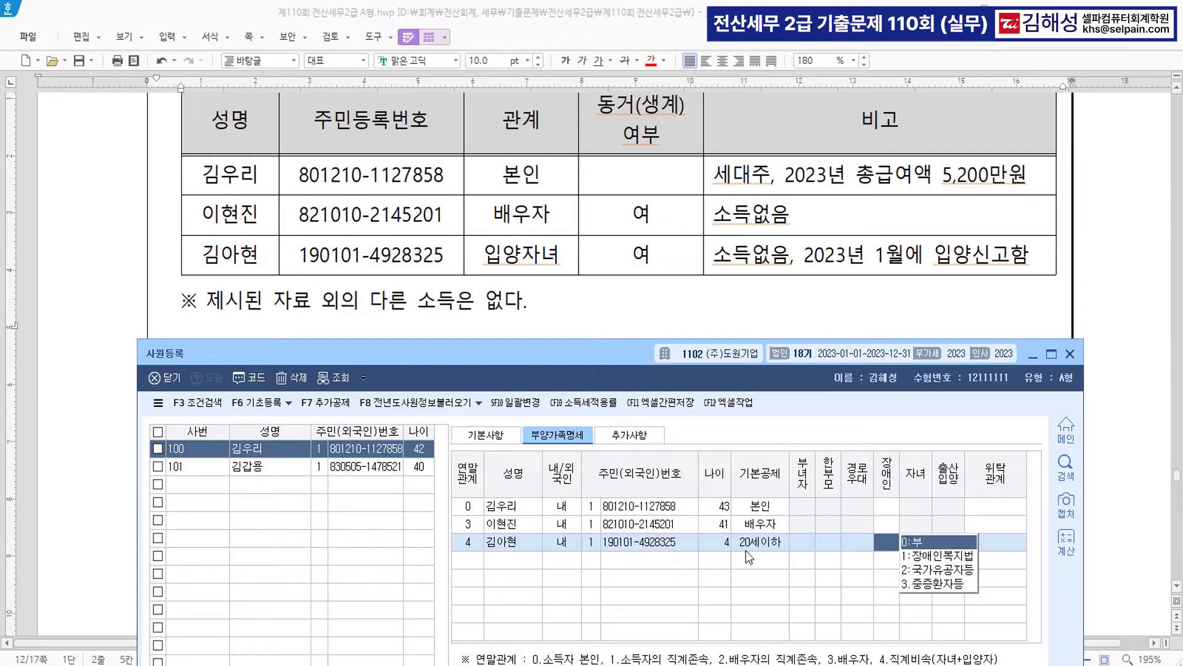
{"action": "left_click", "coordinate": [764, 561]}
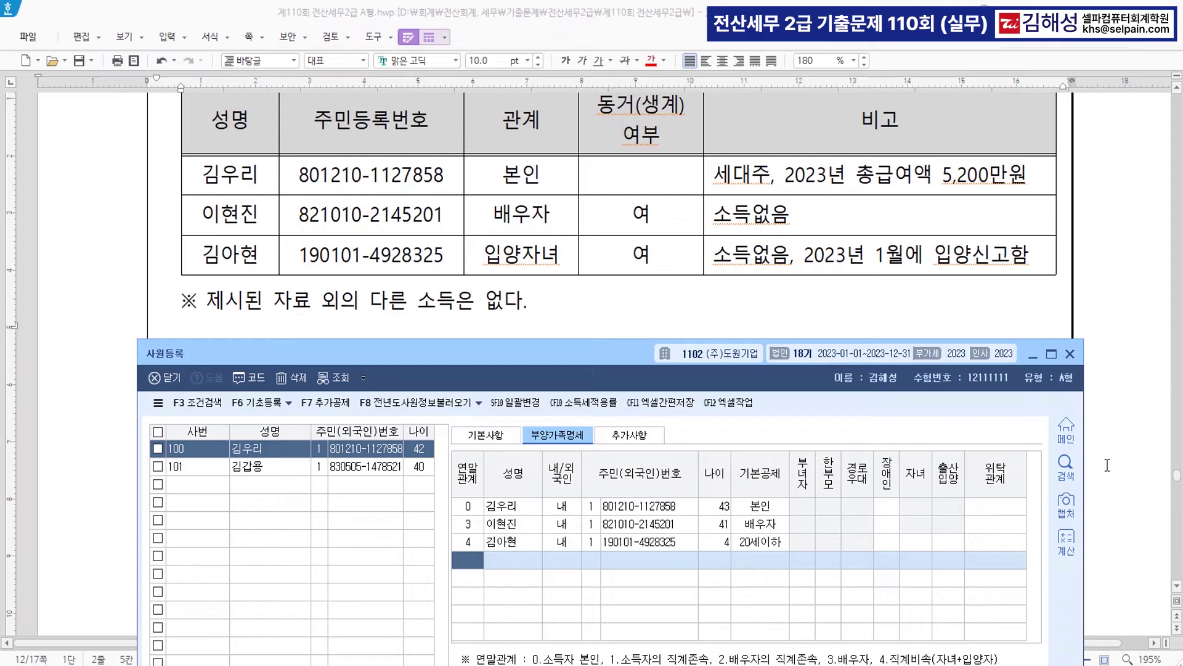
{"action": "left_click", "coordinate": [1165, 363]}
{"action": "scroll", "coordinate": [1166, 363], "scroll_direction": "up", "scroll_amount": 2}
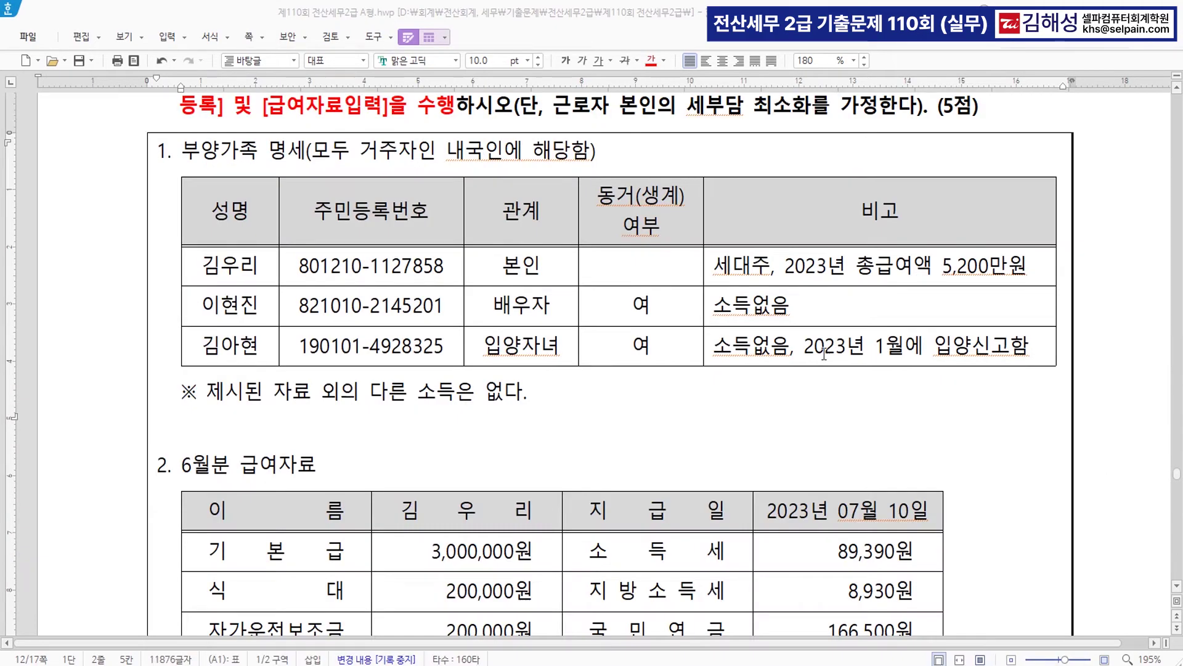
- Recolour the '2023년 1월에 입양신고함' note from red to blue, then return to KcLep
{"action": "left_click_drag", "start_coordinate": [814, 346], "coordinate": [1011, 346]}
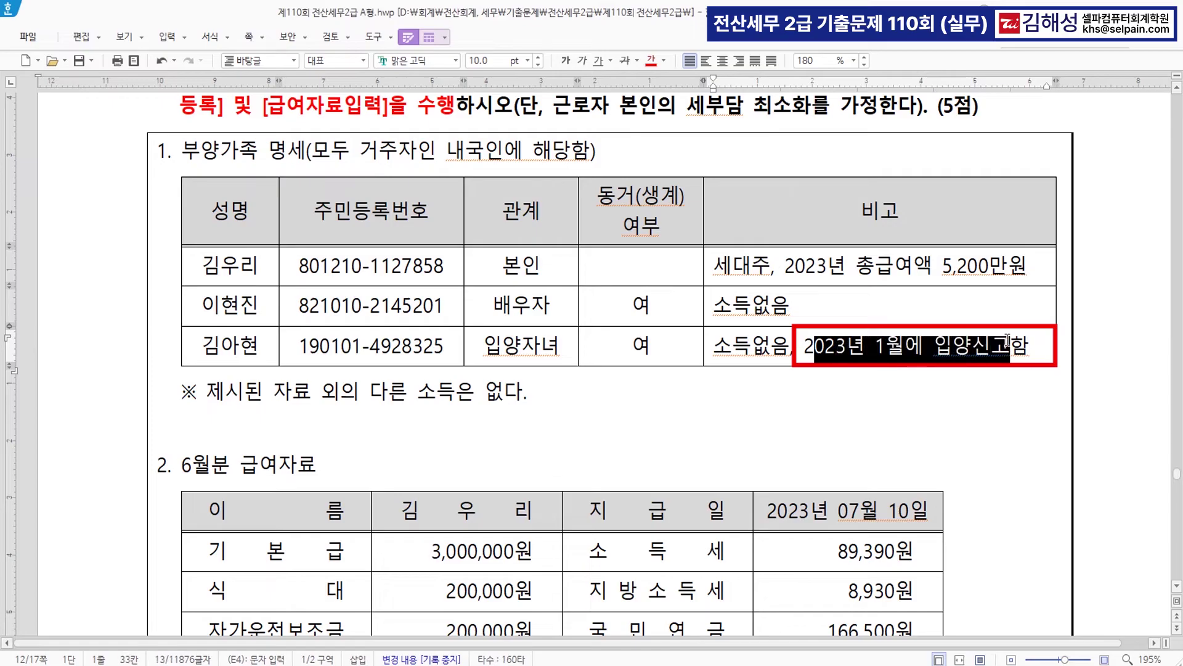
{"action": "left_click", "coordinate": [934, 346]}
{"action": "left_click_drag", "start_coordinate": [806, 347], "coordinate": [1028, 346]}
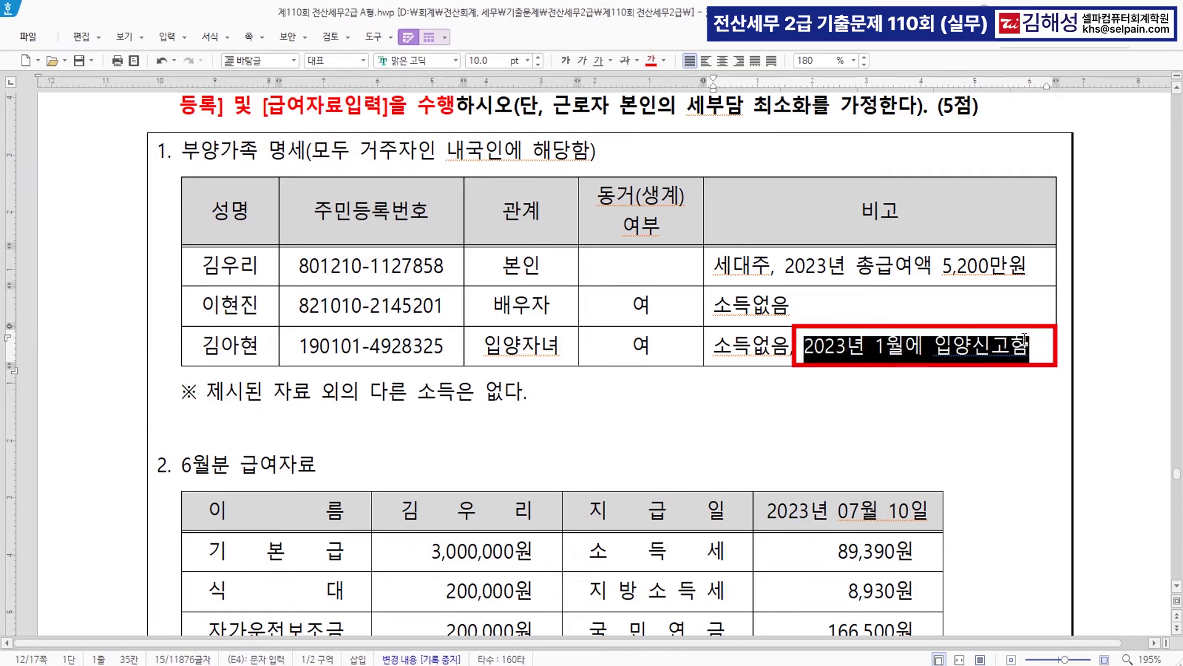
{"action": "left_click", "coordinate": [650, 60]}
{"action": "left_click", "coordinate": [664, 59]}
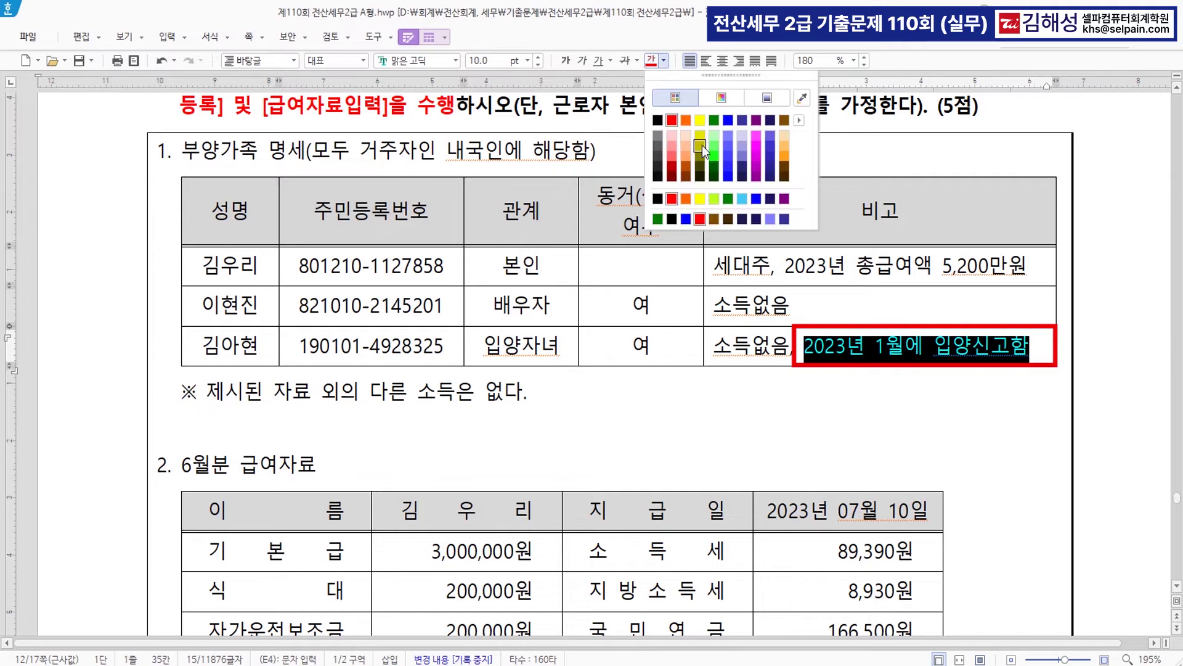
{"action": "left_click", "coordinate": [740, 133]}
{"action": "left_click", "coordinate": [845, 415]}
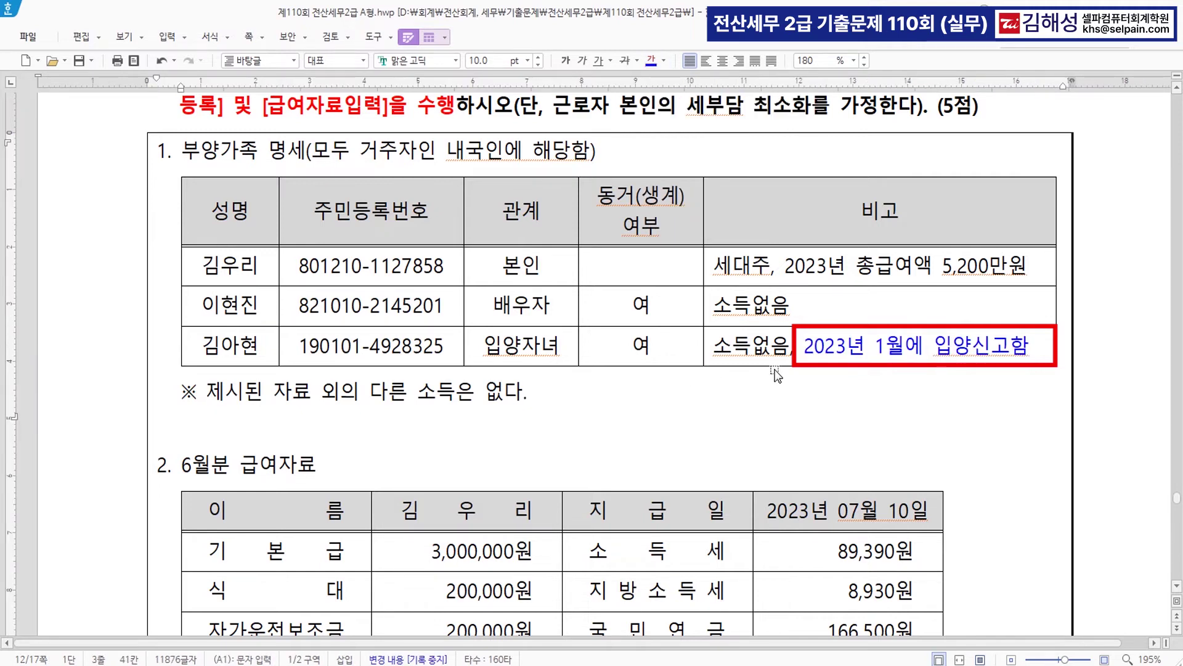
{"action": "left_click_drag", "start_coordinate": [484, 348], "coordinate": [560, 349]}
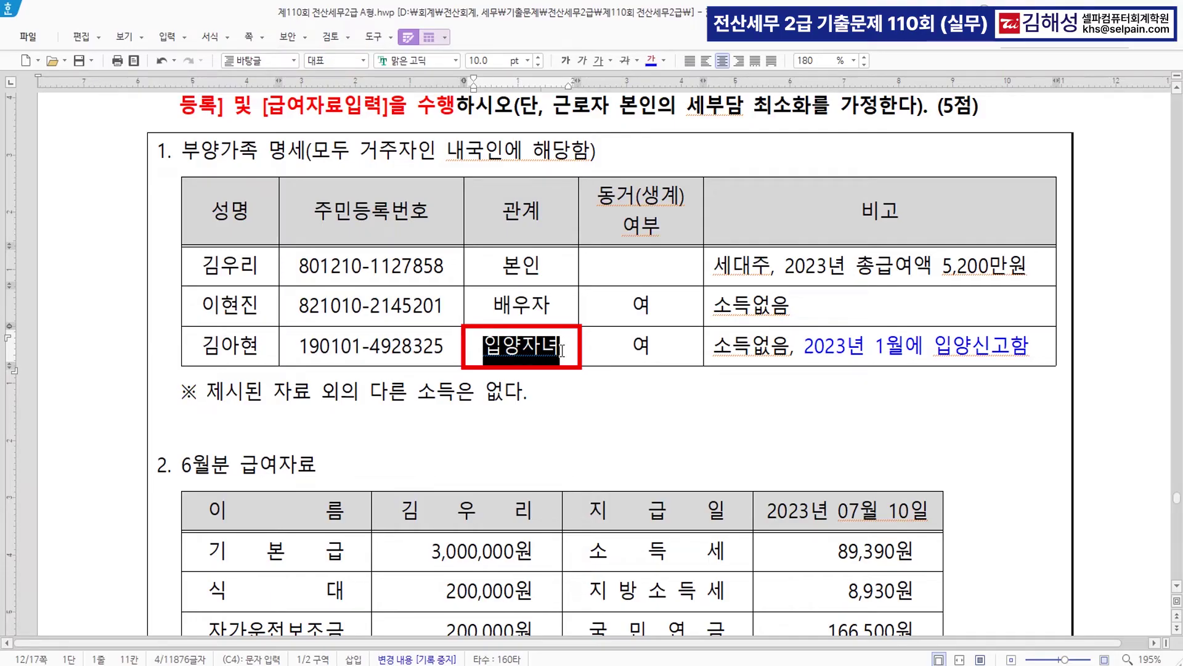
{"action": "key", "text": "alt+Tab"}
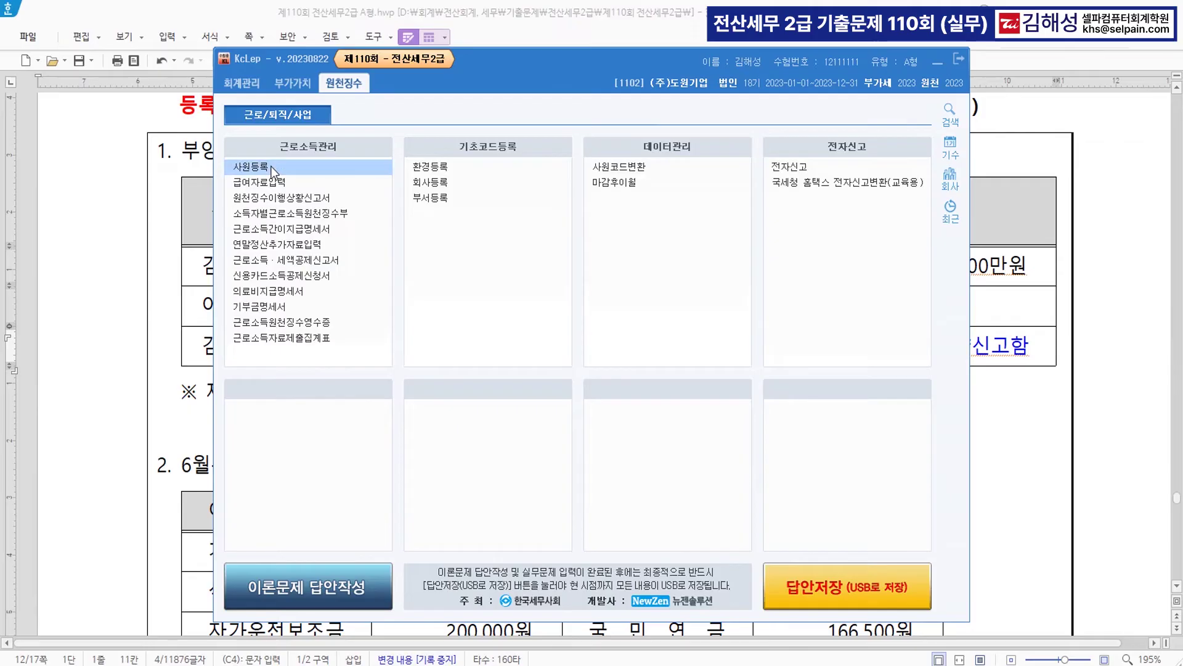
- In 사원등록, set employee 100's adopted daughter's 출산입양 to 1:첫째 in the dependents list
{"action": "left_click", "coordinate": [279, 166]}
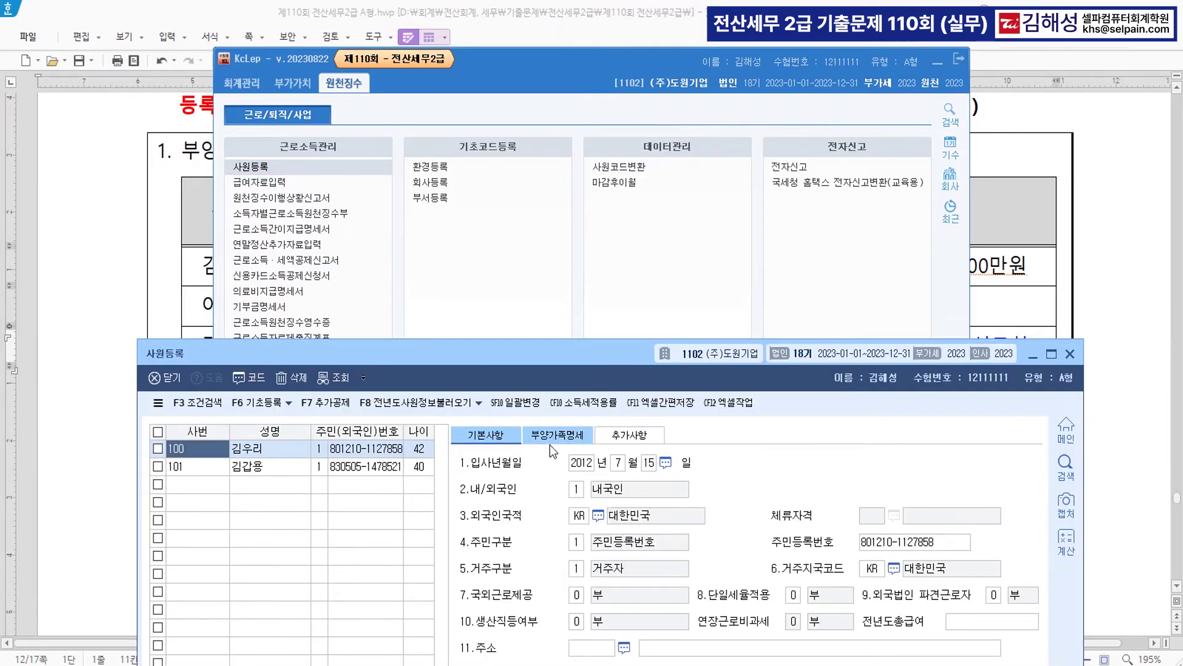
{"action": "left_click", "coordinate": [557, 439]}
{"action": "left_click_drag", "start_coordinate": [584, 351], "coordinate": [565, 84]}
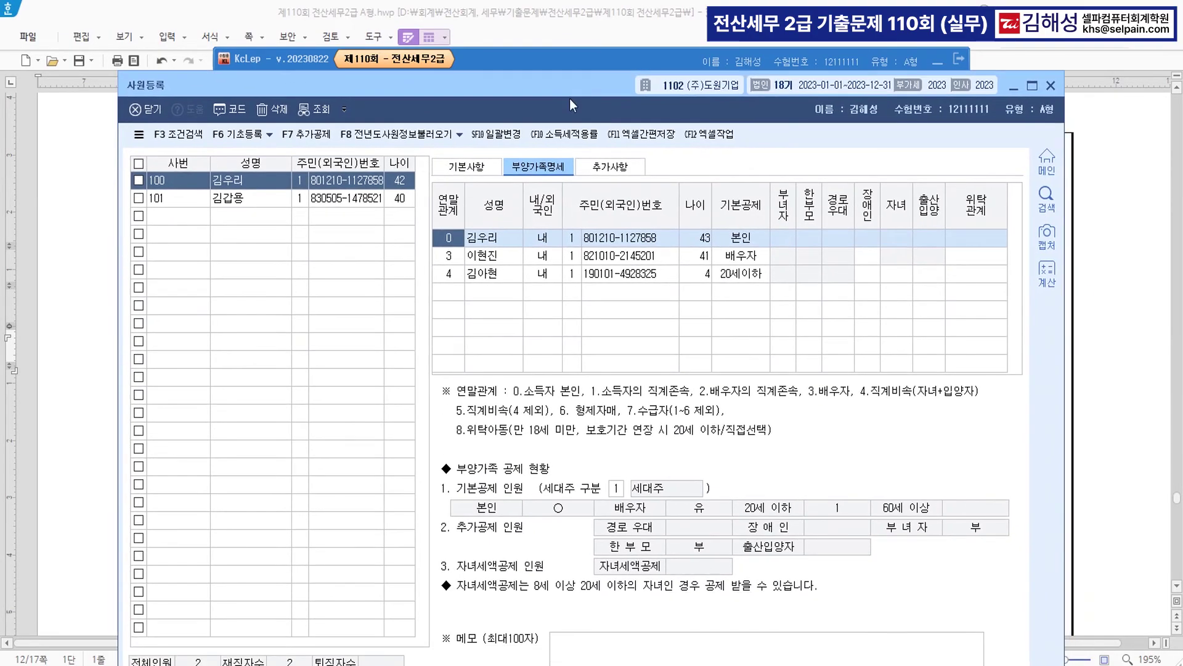
{"action": "left_click", "coordinate": [928, 272]}
{"action": "left_click", "coordinate": [961, 288]}
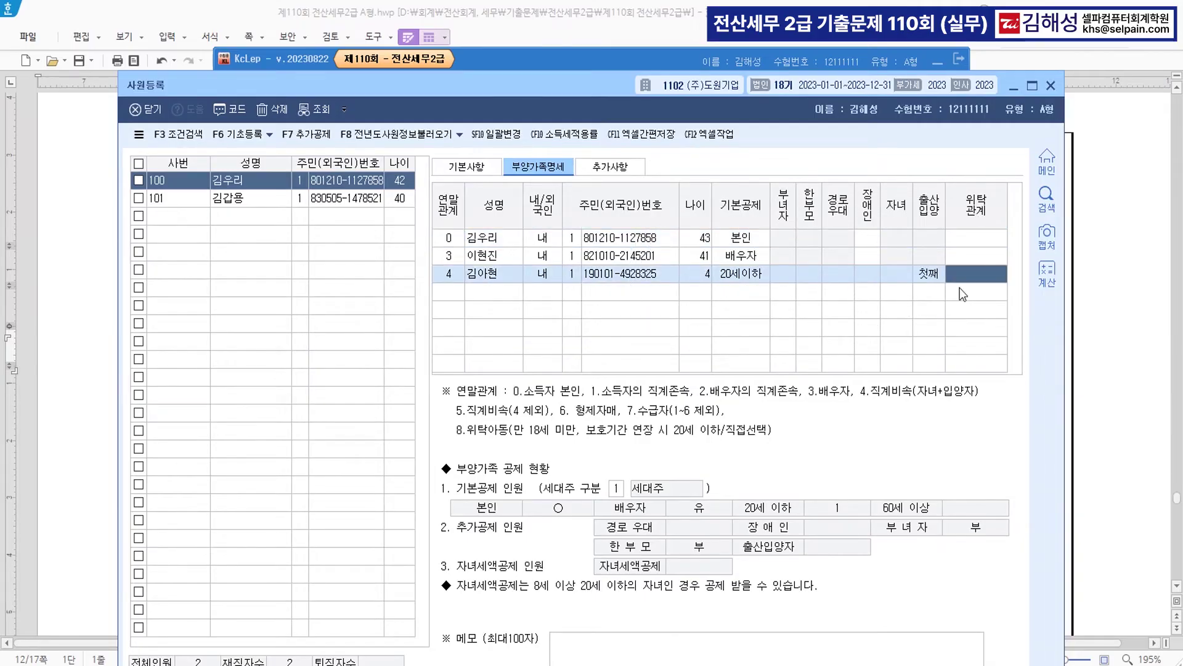
{"action": "key", "text": "Return"}
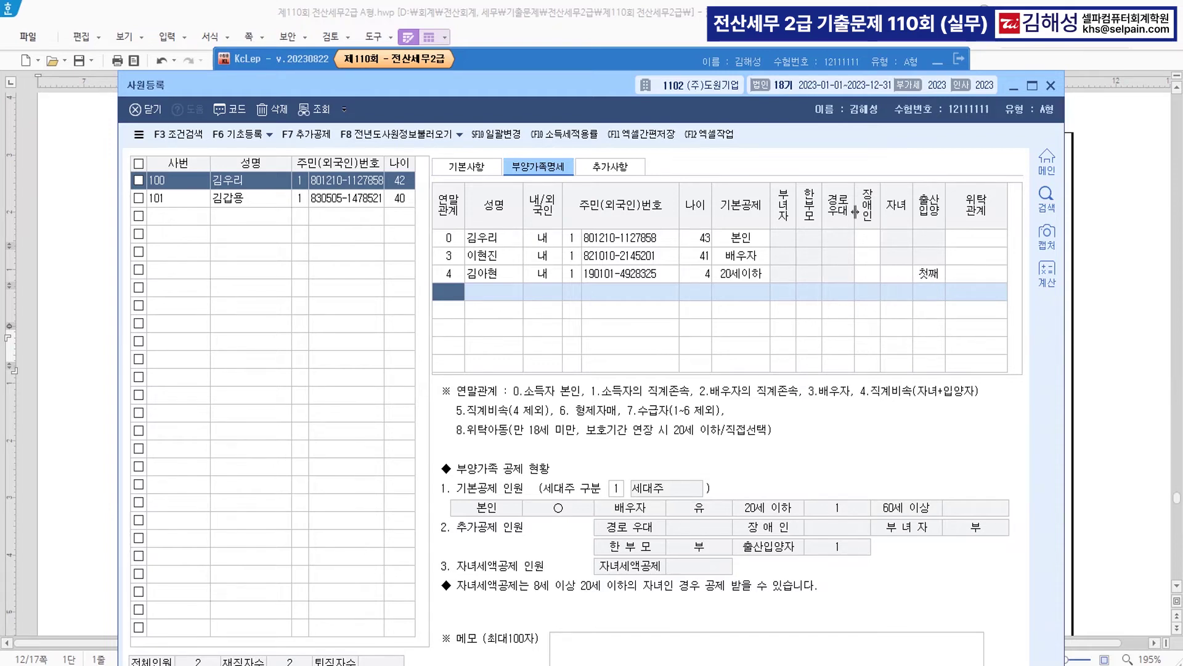
- Close 사원등록 and open 급여자료입력 under 근로소득관리
{"action": "left_click", "coordinate": [1051, 86]}
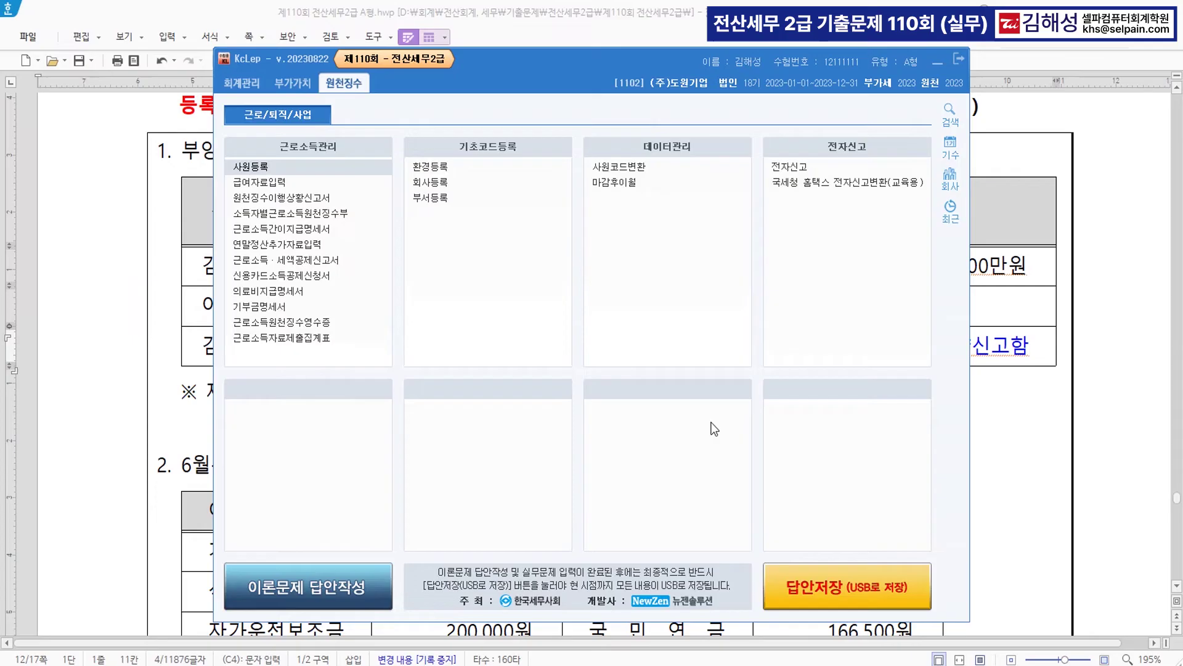
{"action": "left_click", "coordinate": [272, 187]}
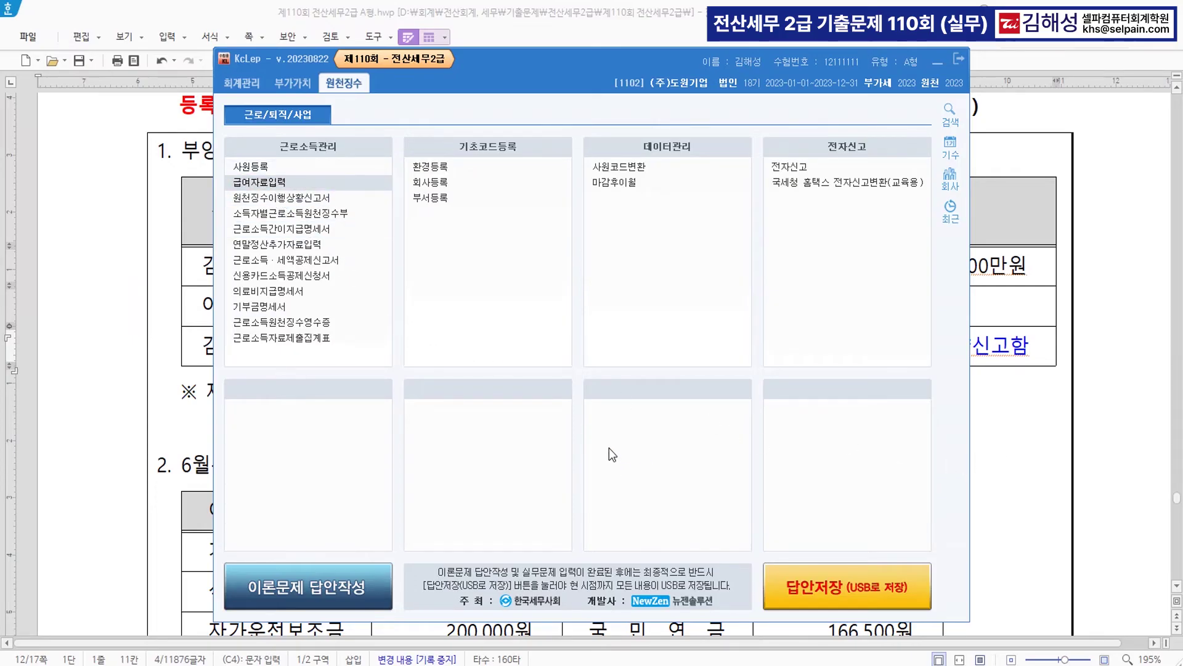
- Colour the June pay heading and the pay date blue in the exam document
{"action": "left_click", "coordinate": [39, 478]}
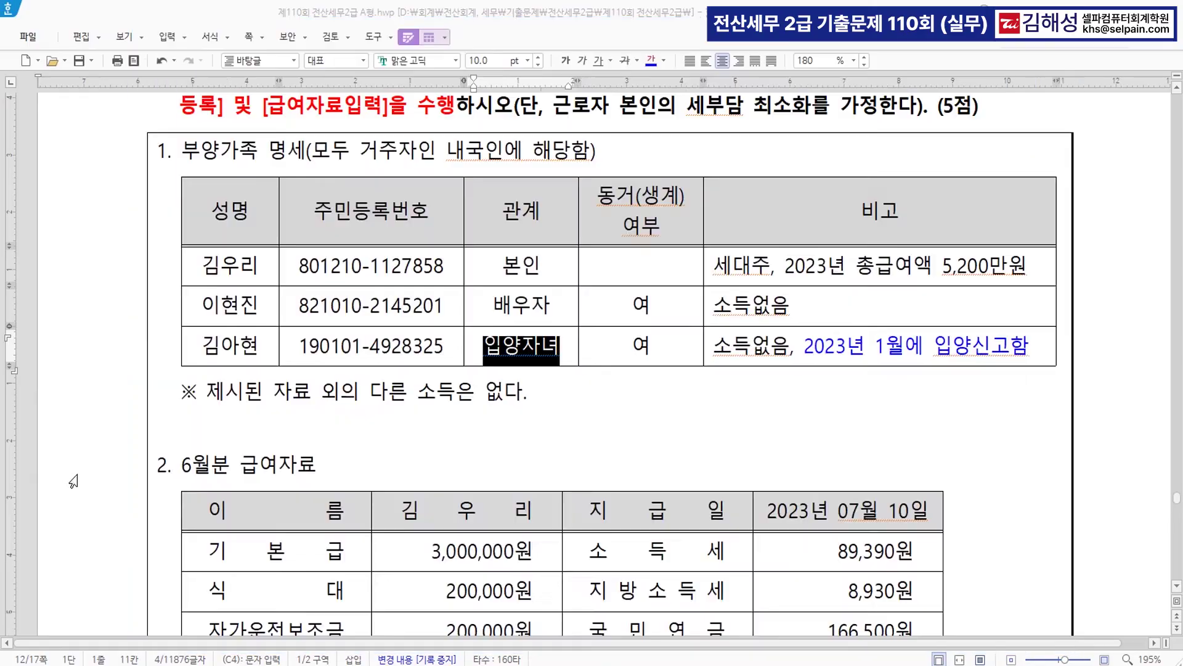
{"action": "scroll", "coordinate": [638, 465], "scroll_direction": "down", "scroll_amount": 6}
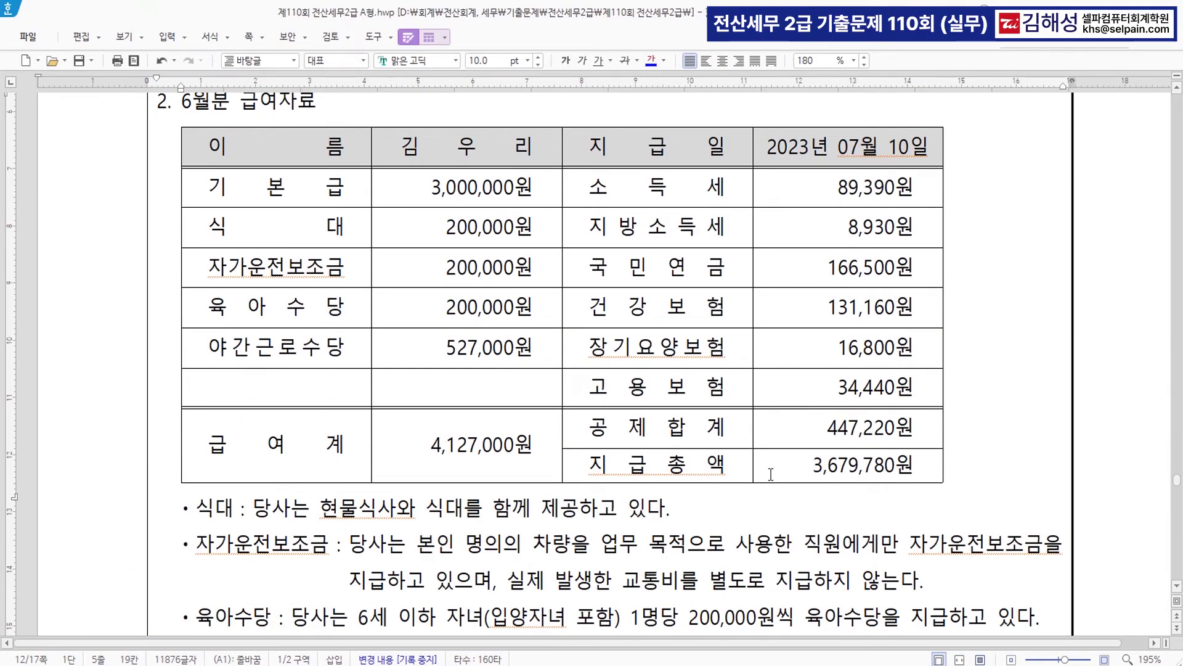
{"action": "scroll", "coordinate": [470, 252], "scroll_direction": "up", "scroll_amount": 2}
{"action": "left_click_drag", "start_coordinate": [182, 192], "coordinate": [317, 192]}
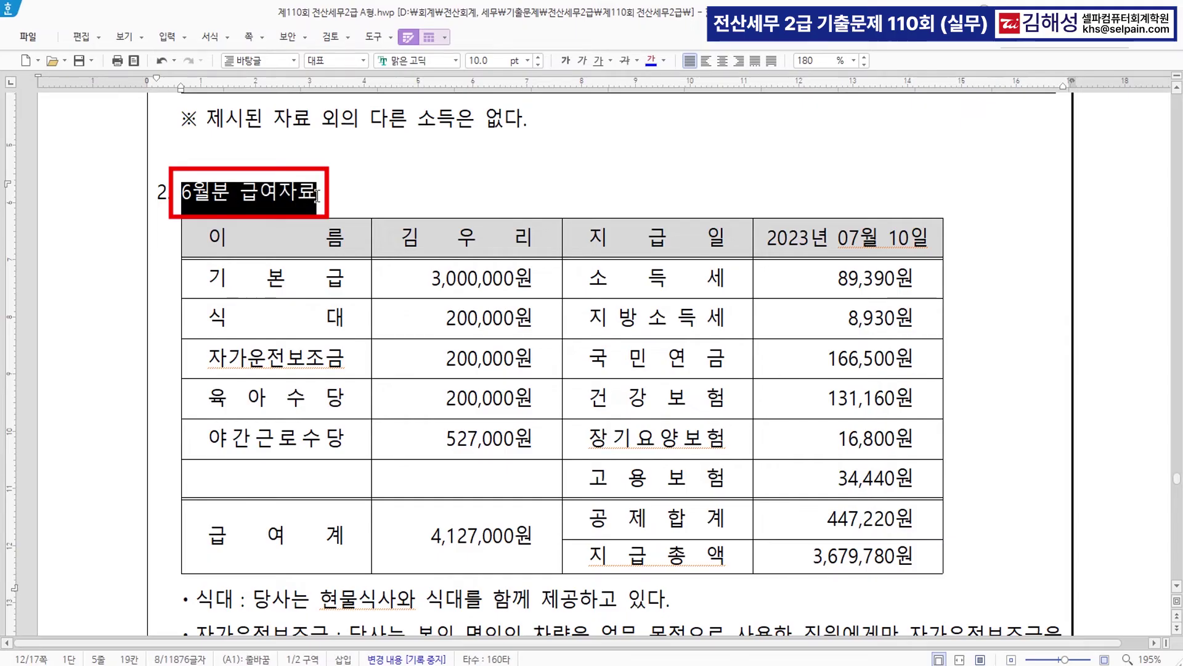
{"action": "left_click", "coordinate": [652, 60]}
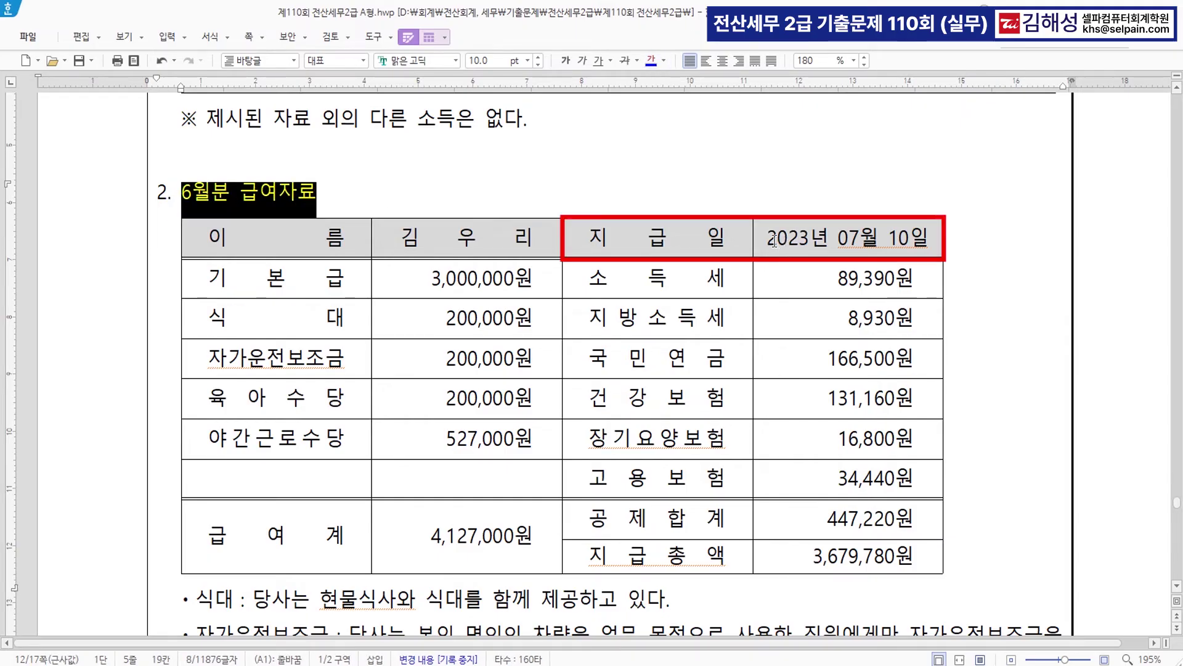
{"action": "left_click_drag", "start_coordinate": [767, 237], "coordinate": [934, 238]}
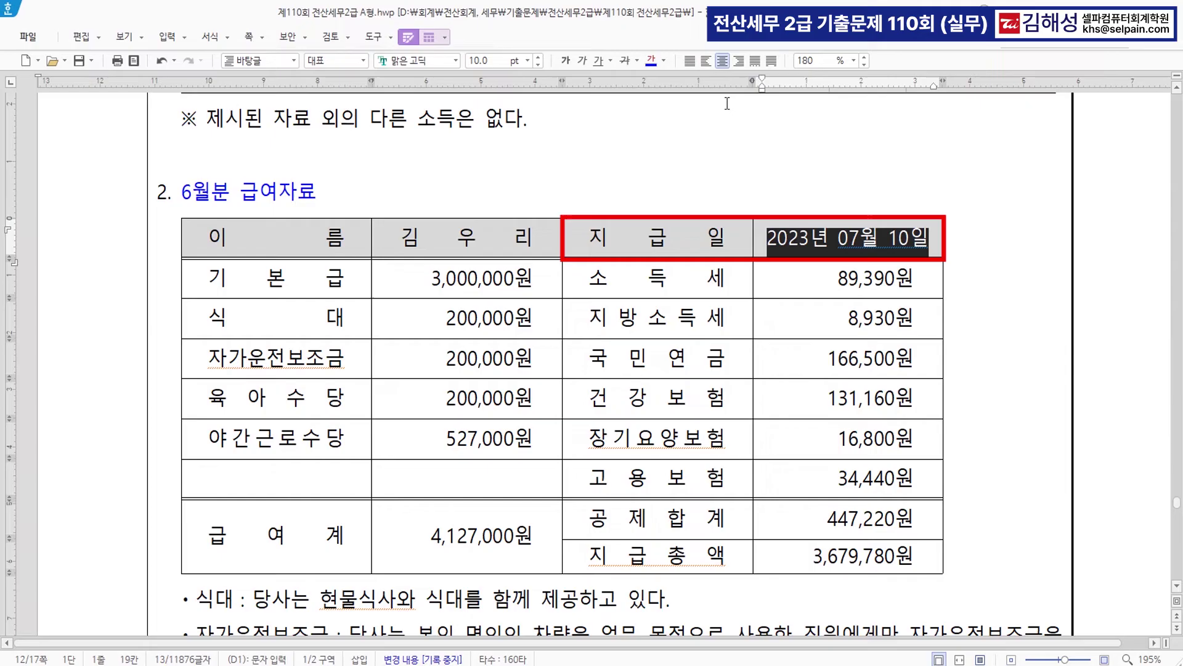
{"action": "left_click", "coordinate": [651, 62]}
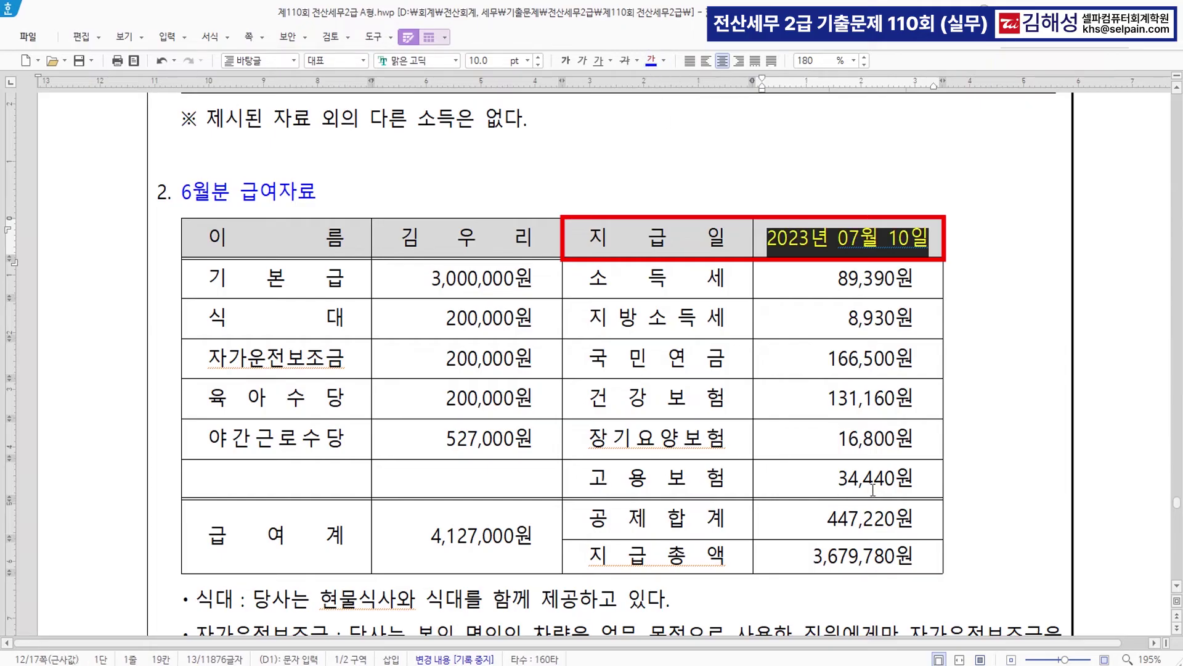
- Colour the meal-allowance note and 식대 label blue, striking through 식대
{"action": "scroll", "coordinate": [873, 490], "scroll_direction": "down", "scroll_amount": 1}
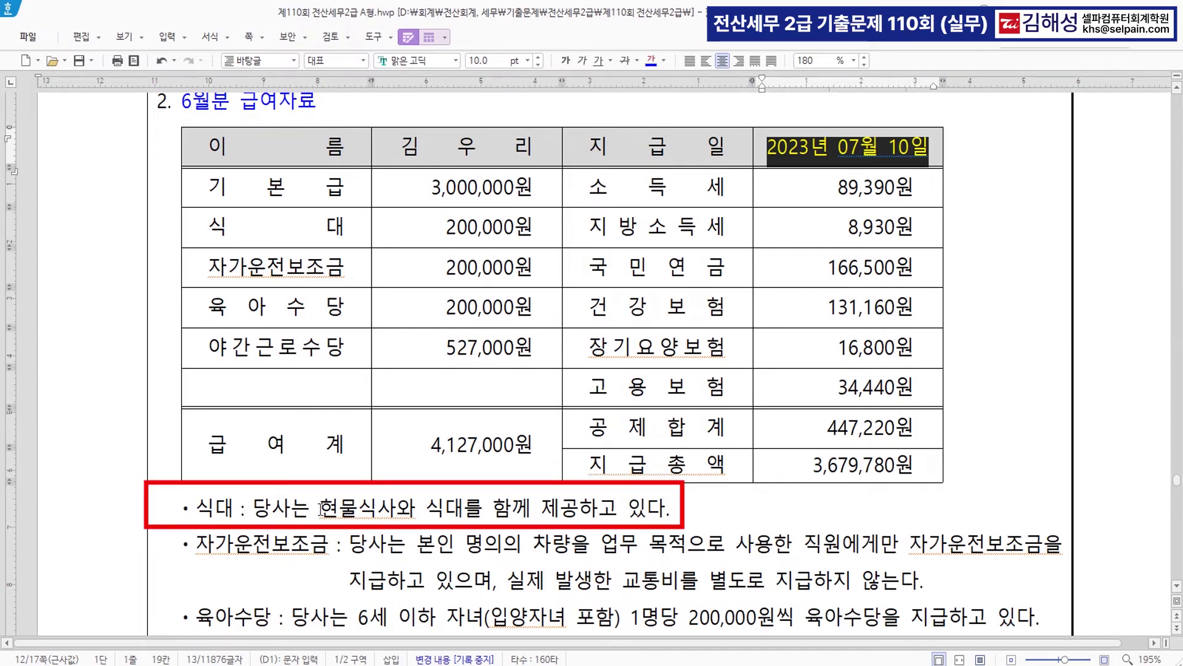
{"action": "left_click_drag", "start_coordinate": [321, 508], "coordinate": [670, 511]}
{"action": "left_click", "coordinate": [651, 60]}
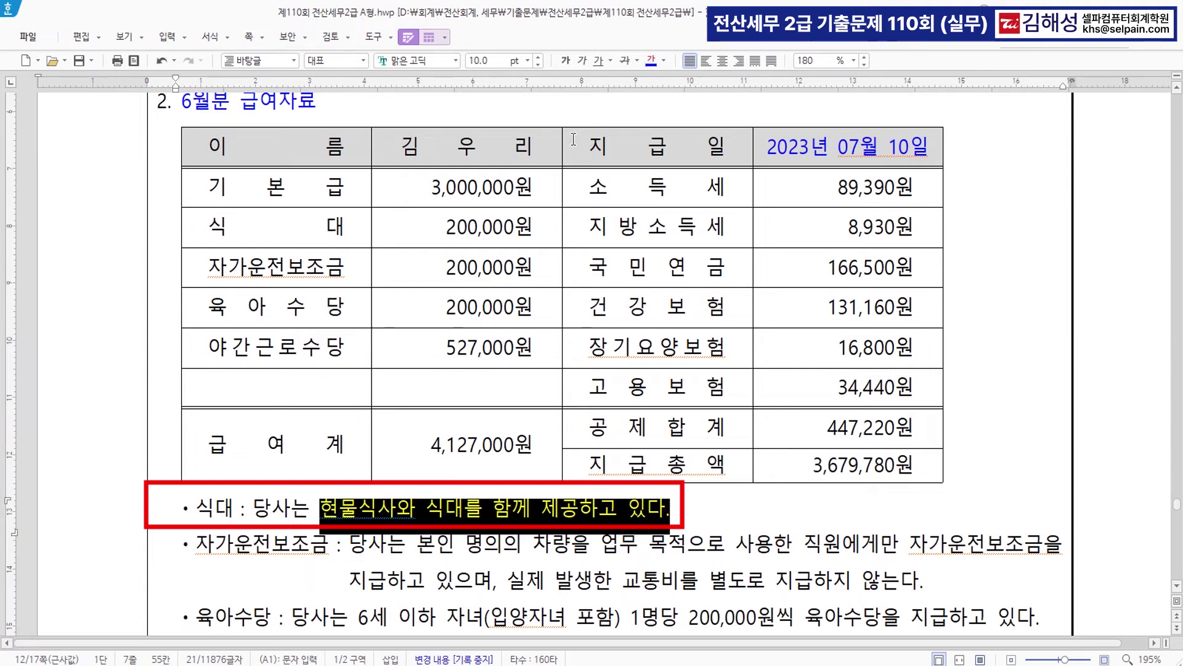
{"action": "left_click_drag", "start_coordinate": [208, 227], "coordinate": [363, 227]}
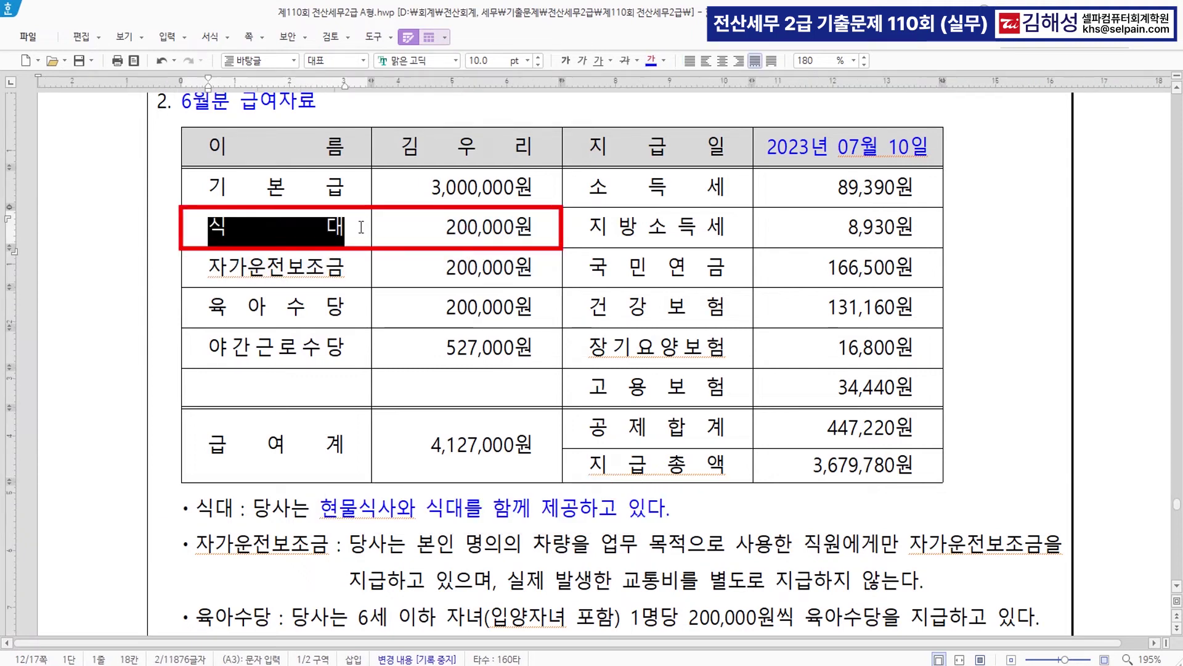
{"action": "left_click", "coordinate": [651, 60]}
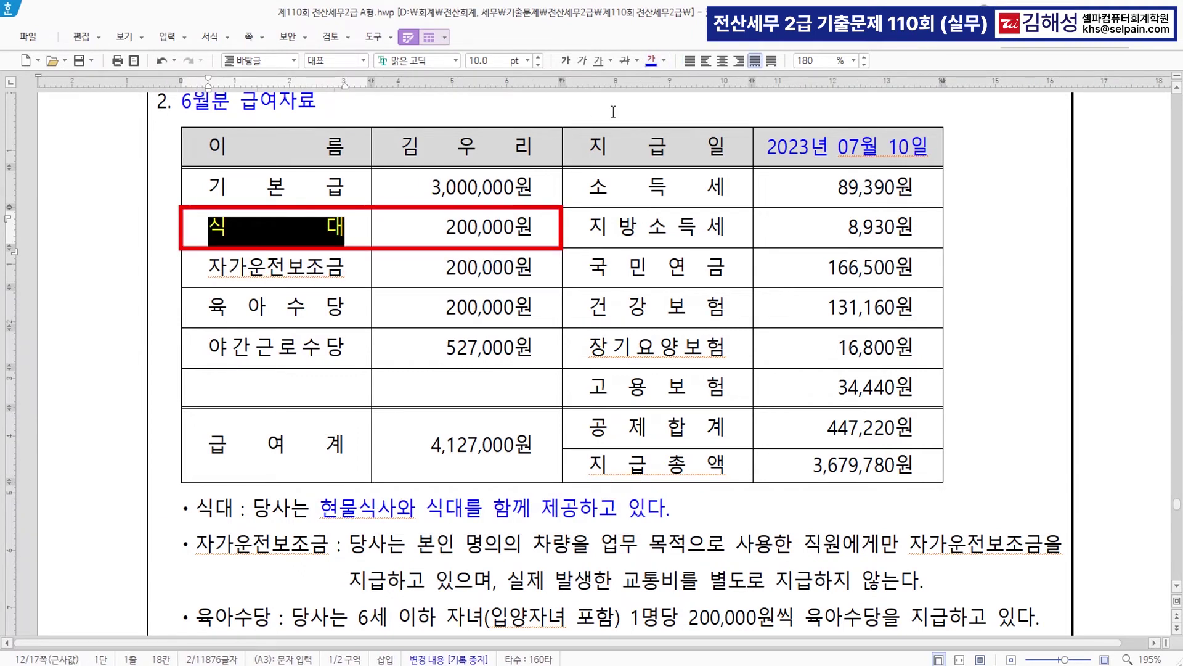
{"action": "left_click", "coordinate": [625, 60]}
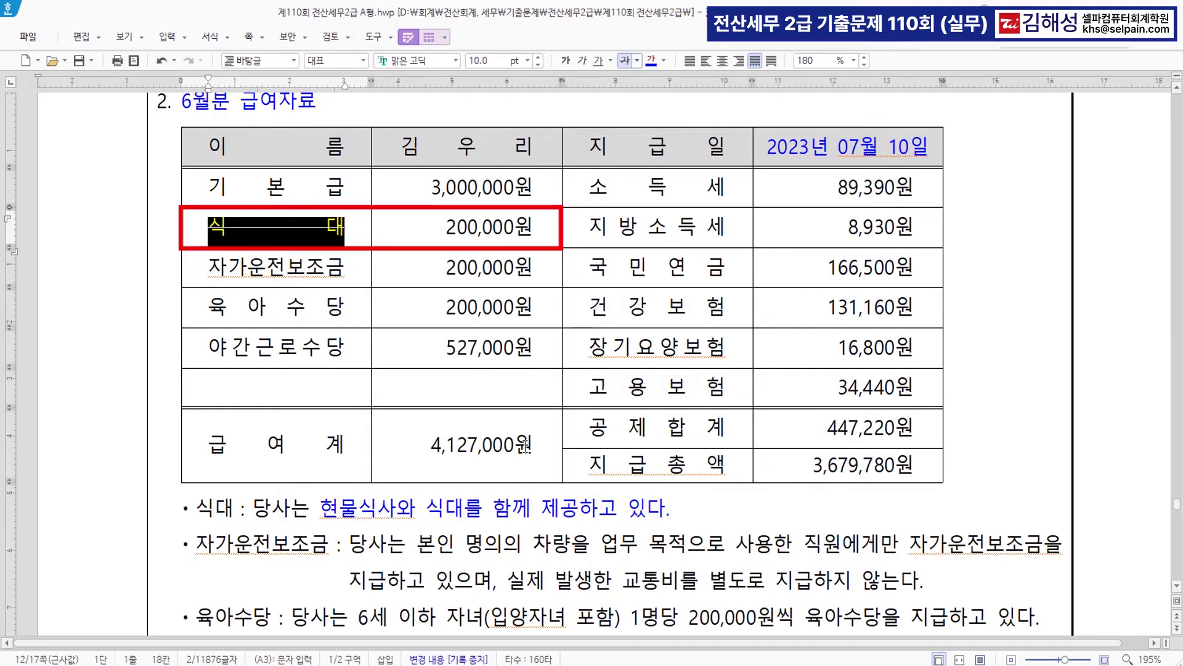
- Colour the 자가운전보조금 and 육아수당 labels blue
{"action": "scroll", "coordinate": [553, 493], "scroll_direction": "down", "scroll_amount": 1}
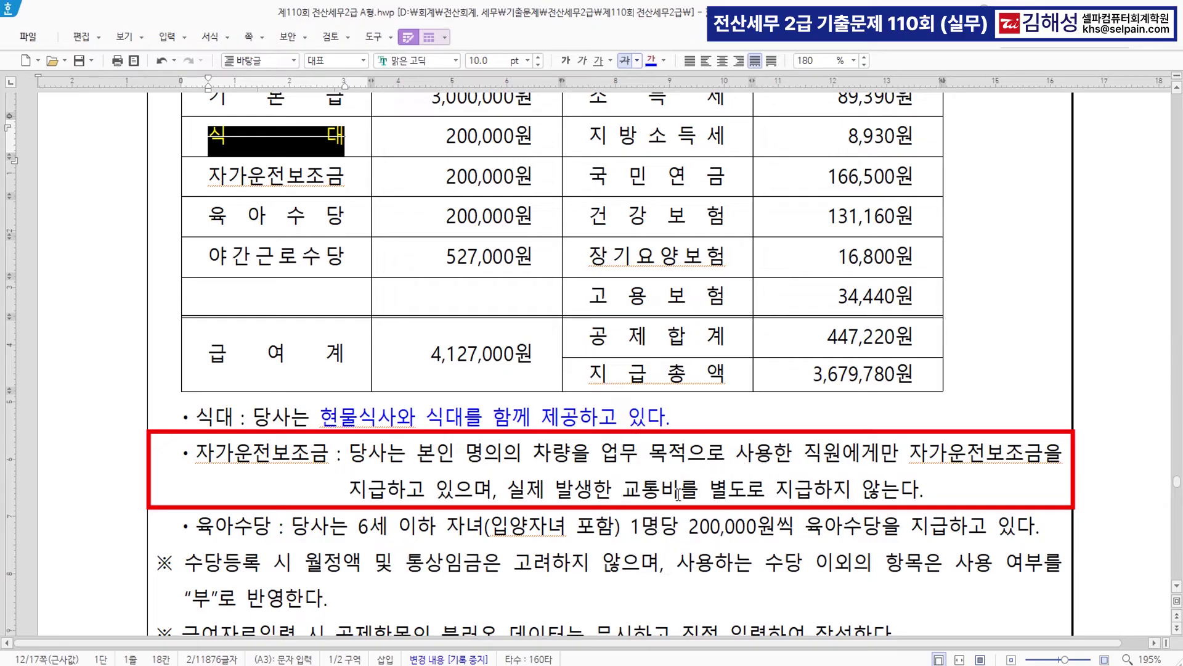
{"action": "left_click", "coordinate": [343, 180]}
{"action": "left_click_drag", "start_coordinate": [209, 177], "coordinate": [344, 172]}
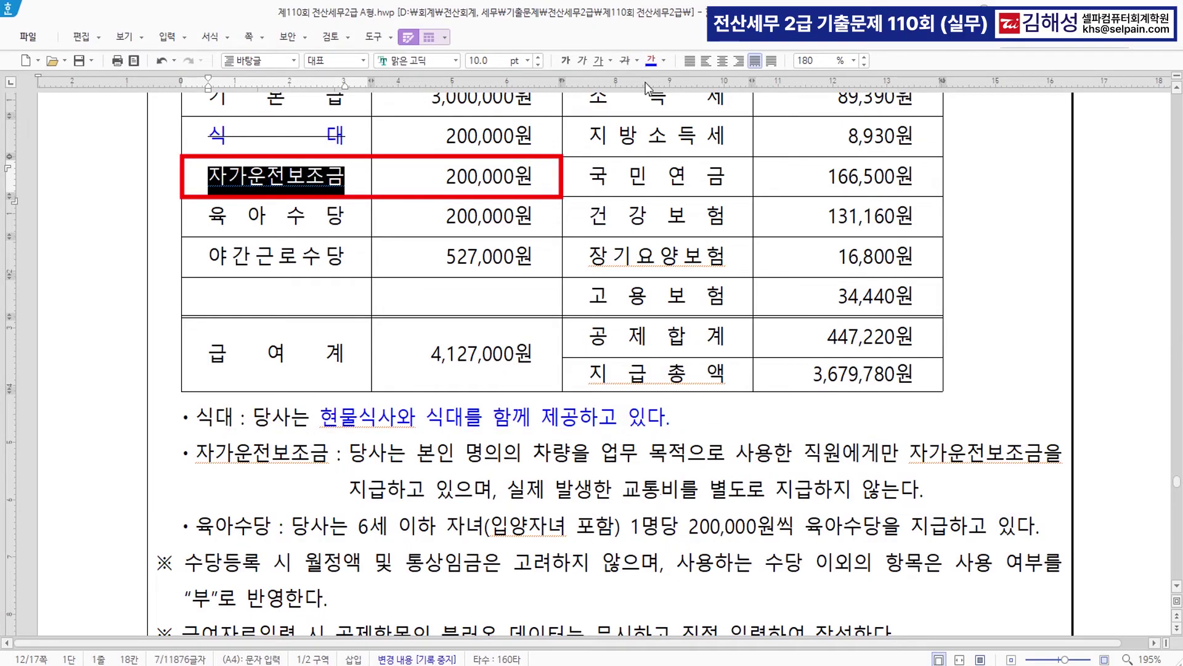
{"action": "left_click", "coordinate": [651, 60]}
{"action": "mouse_move", "coordinate": [292, 526]}
{"action": "left_mouse_down"}
{"action": "mouse_move", "coordinate": [991, 529]}
{"action": "mouse_move", "coordinate": [949, 529]}
{"action": "left_mouse_up"}
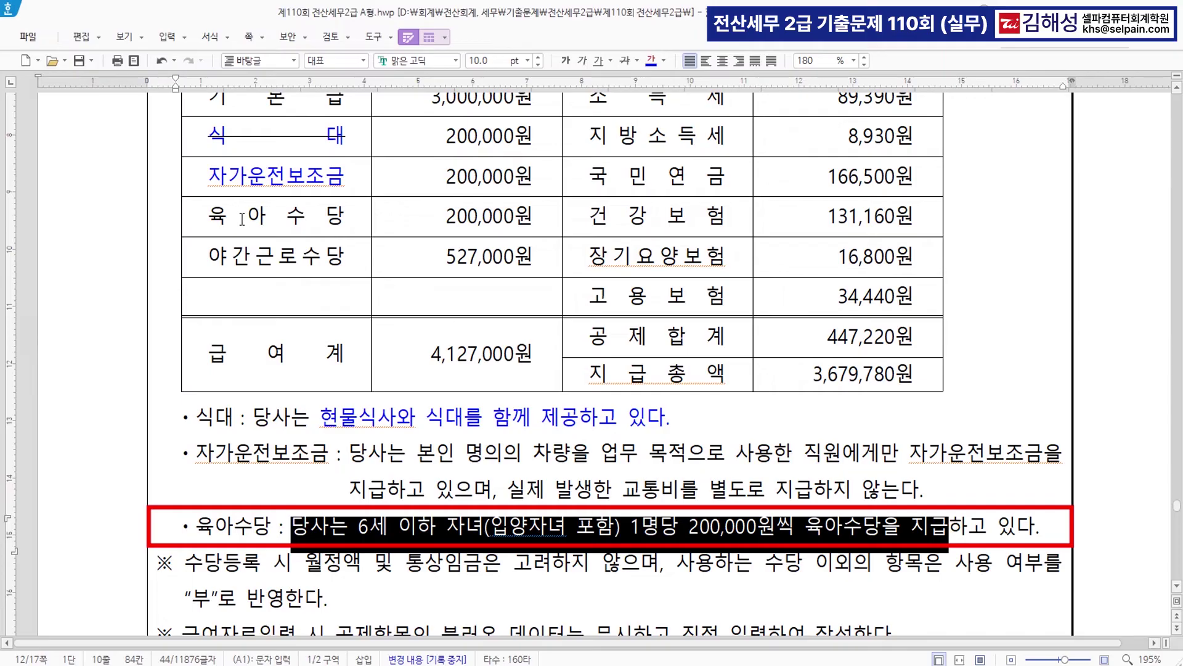
{"action": "left_click_drag", "start_coordinate": [208, 215], "coordinate": [346, 220]}
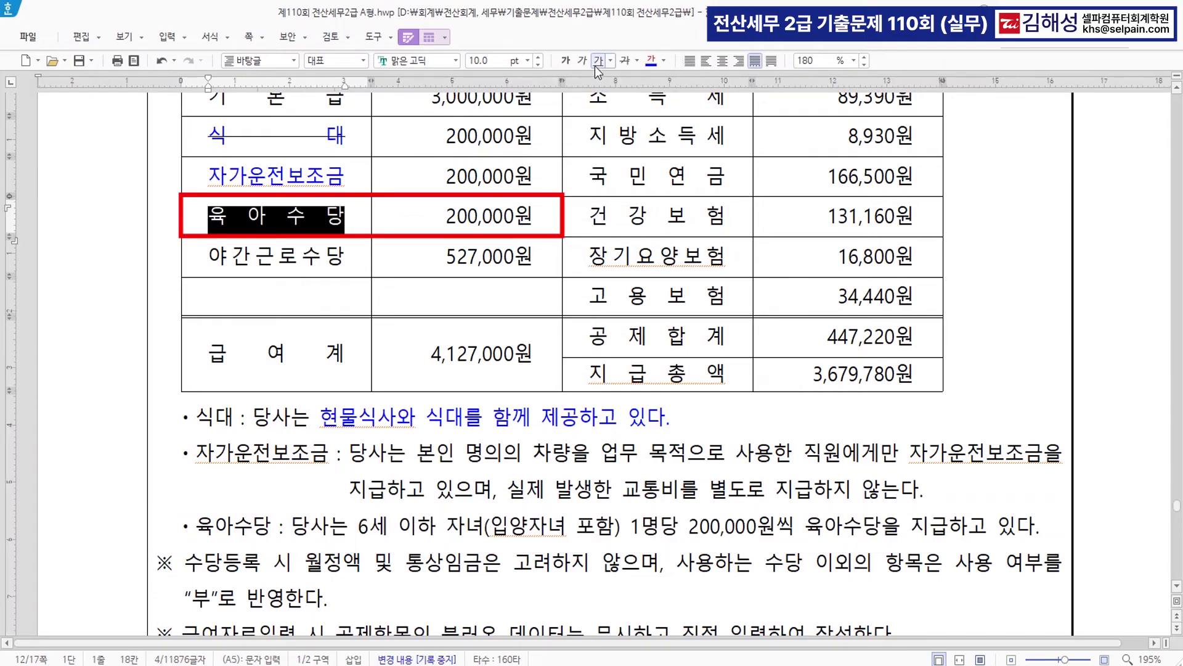
{"action": "left_click", "coordinate": [648, 61]}
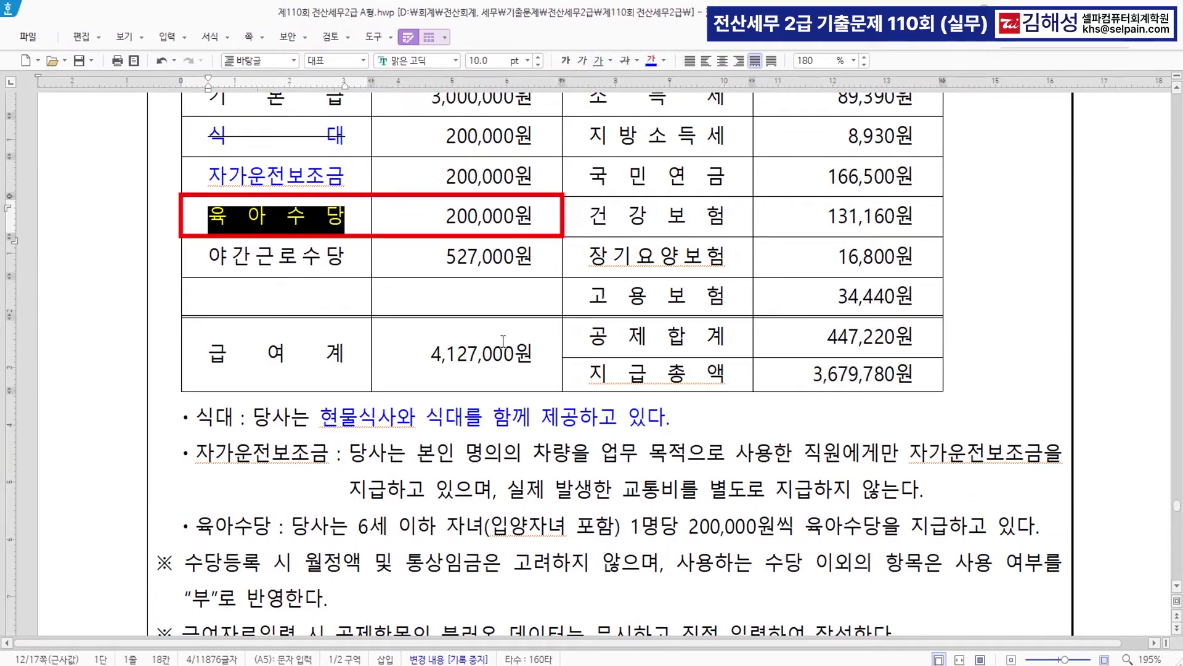
{"action": "left_click", "coordinate": [244, 267]}
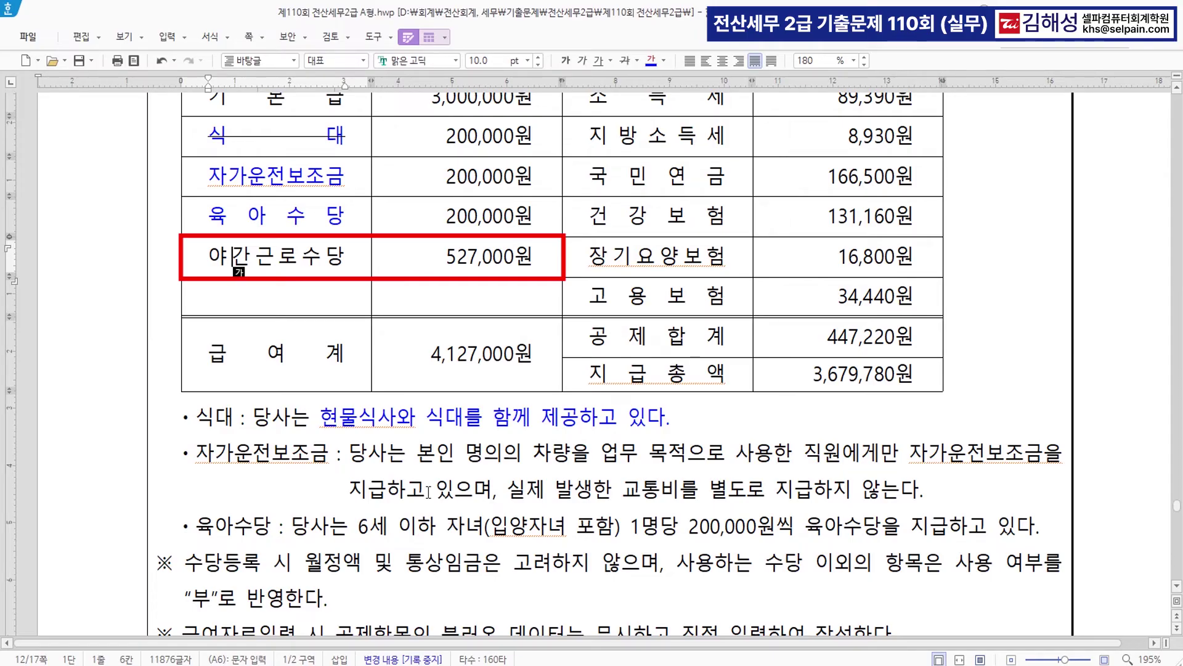
{"action": "scroll", "coordinate": [392, 388], "scroll_direction": "up", "scroll_amount": 2}
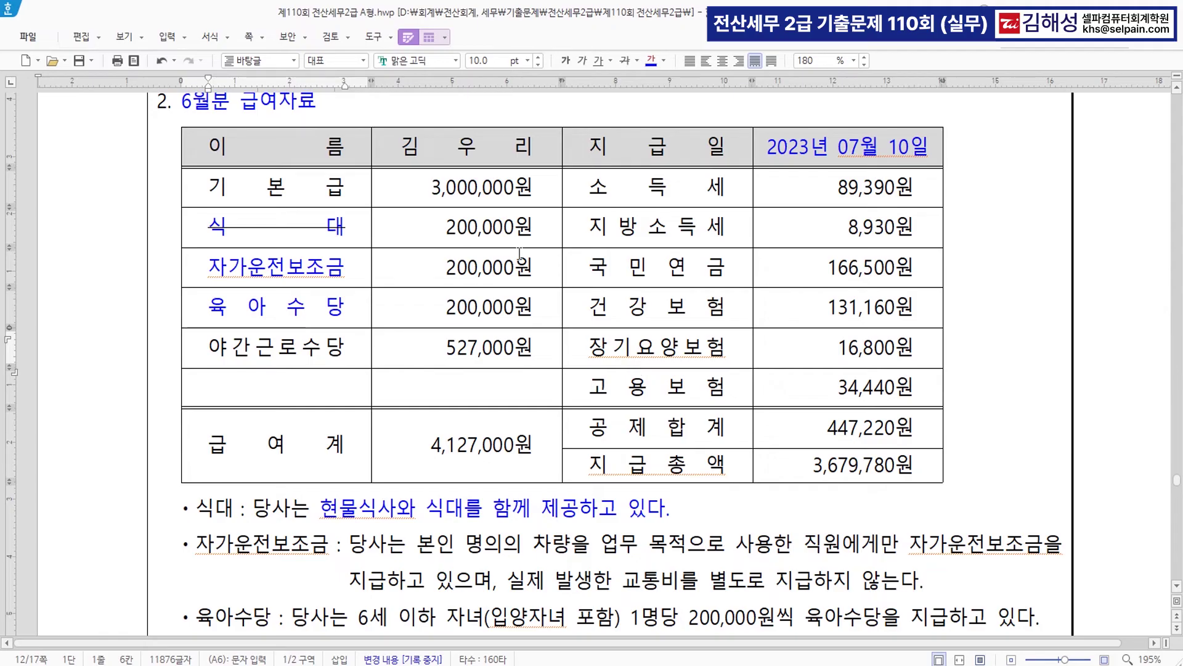
- In 수당공제등록, set 상여, 직책수당, 월차수당 and non-taxable 식대 to not in use
{"action": "left_click", "coordinate": [681, 660]}
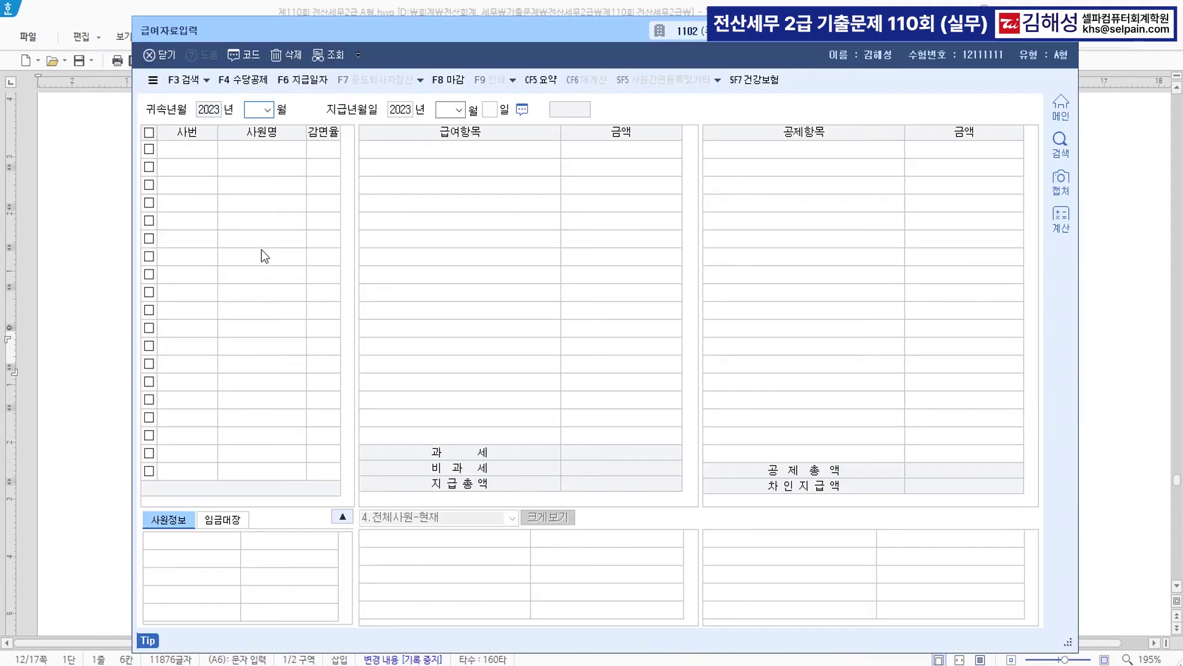
{"action": "key", "text": "ctrl"}
{"action": "left_click", "coordinate": [253, 81]}
{"action": "key", "text": "ctrl"}
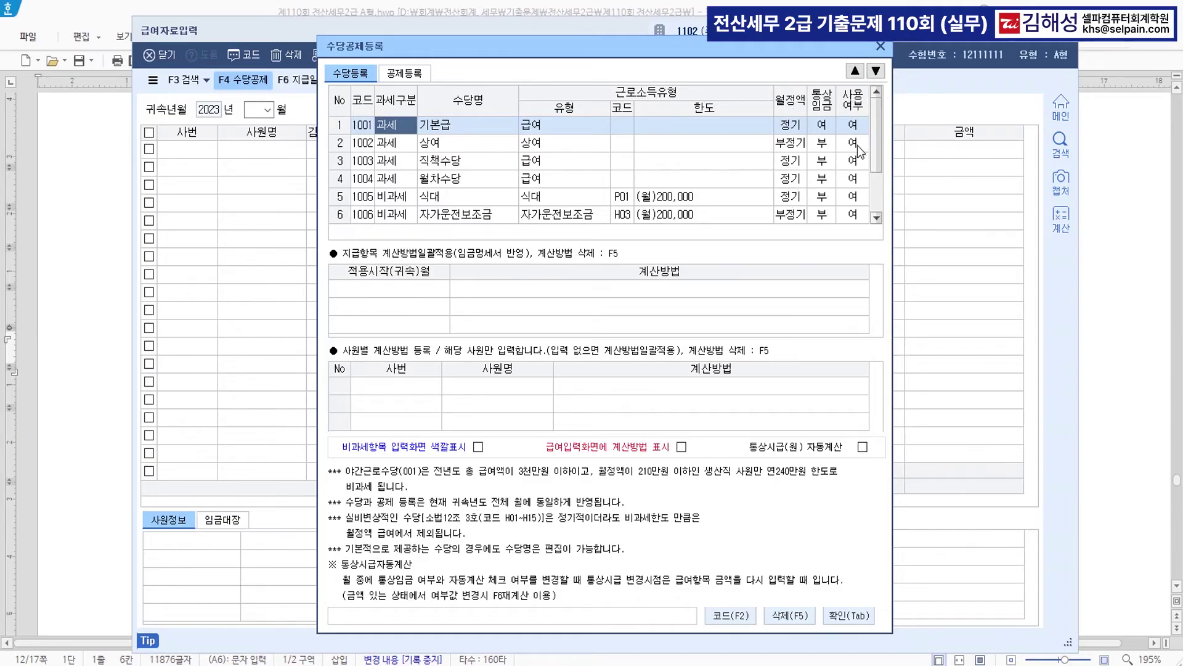
{"action": "left_click", "coordinate": [855, 145]}
{"action": "key", "text": "0"}
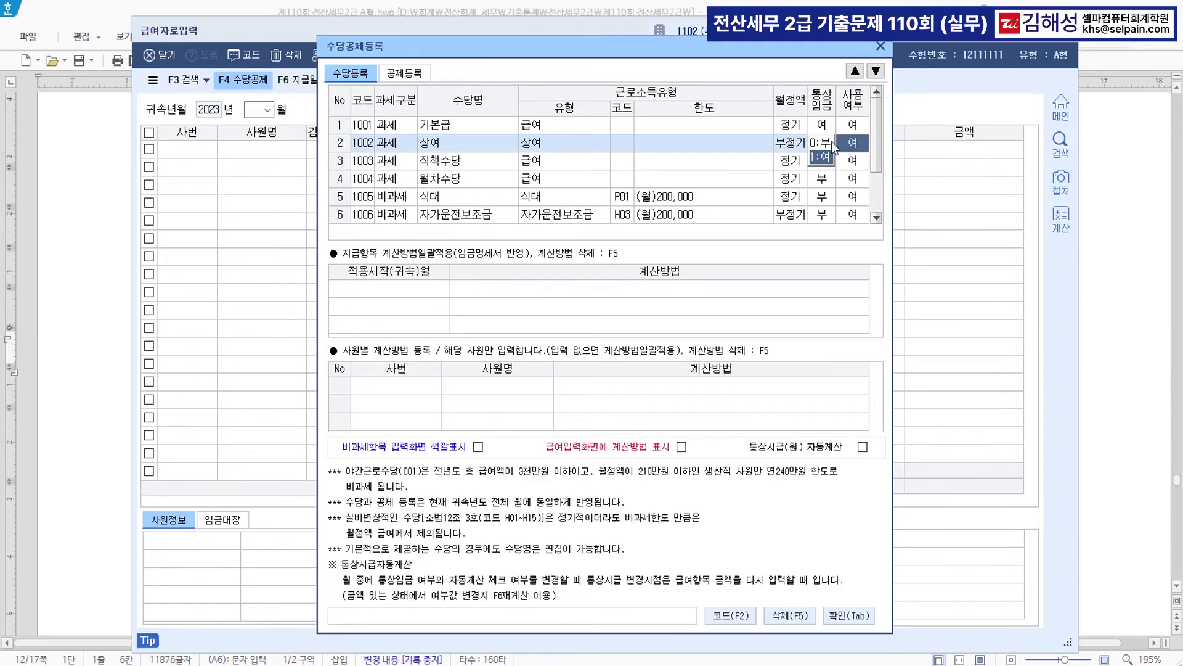
{"action": "key", "text": "Return"}
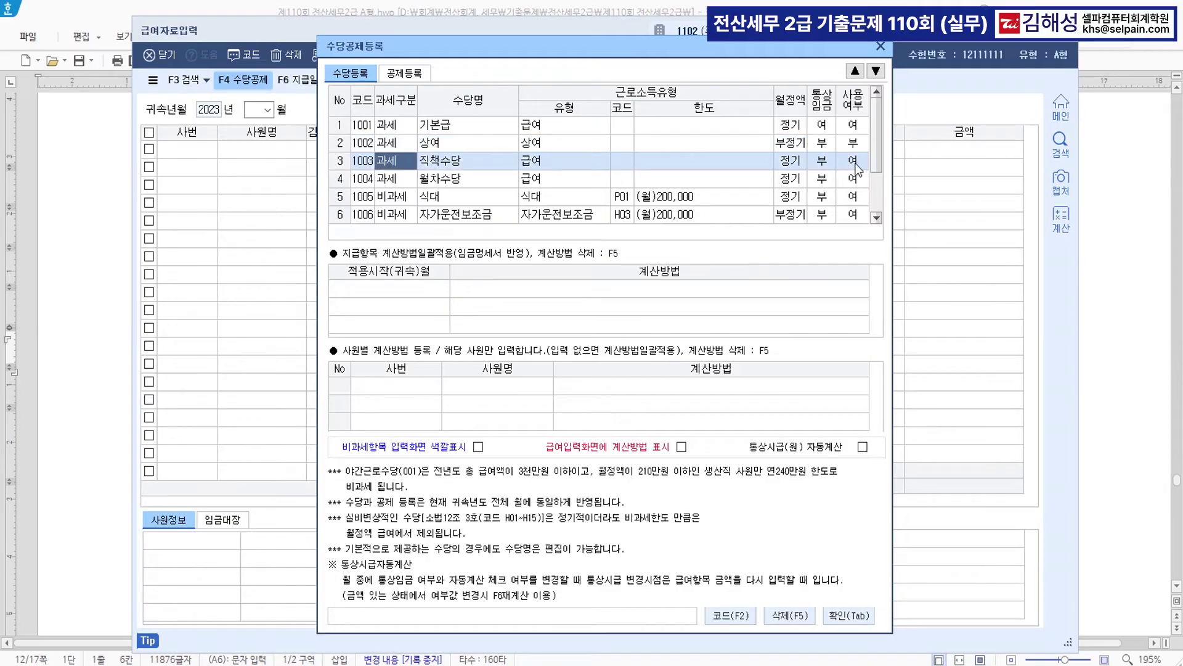
{"action": "left_click", "coordinate": [856, 162]}
{"action": "key", "text": "0"}
{"action": "key", "text": "Return"}
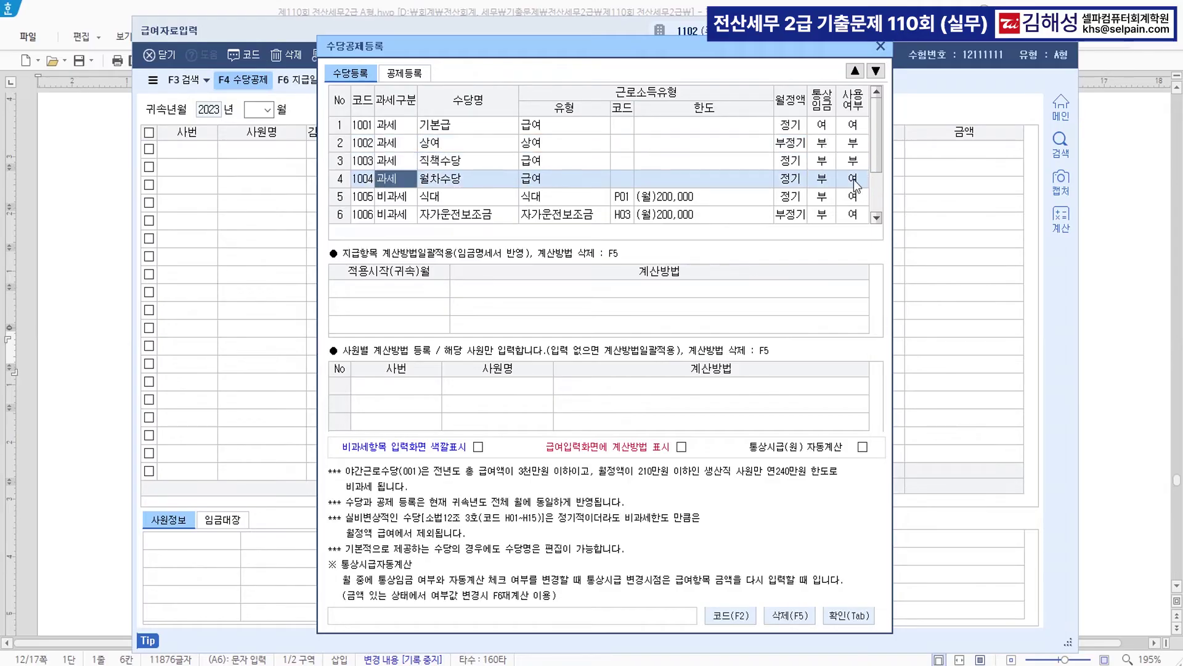
{"action": "left_click", "coordinate": [855, 179]}
{"action": "key", "text": "0"}
{"action": "key", "text": "Return"}
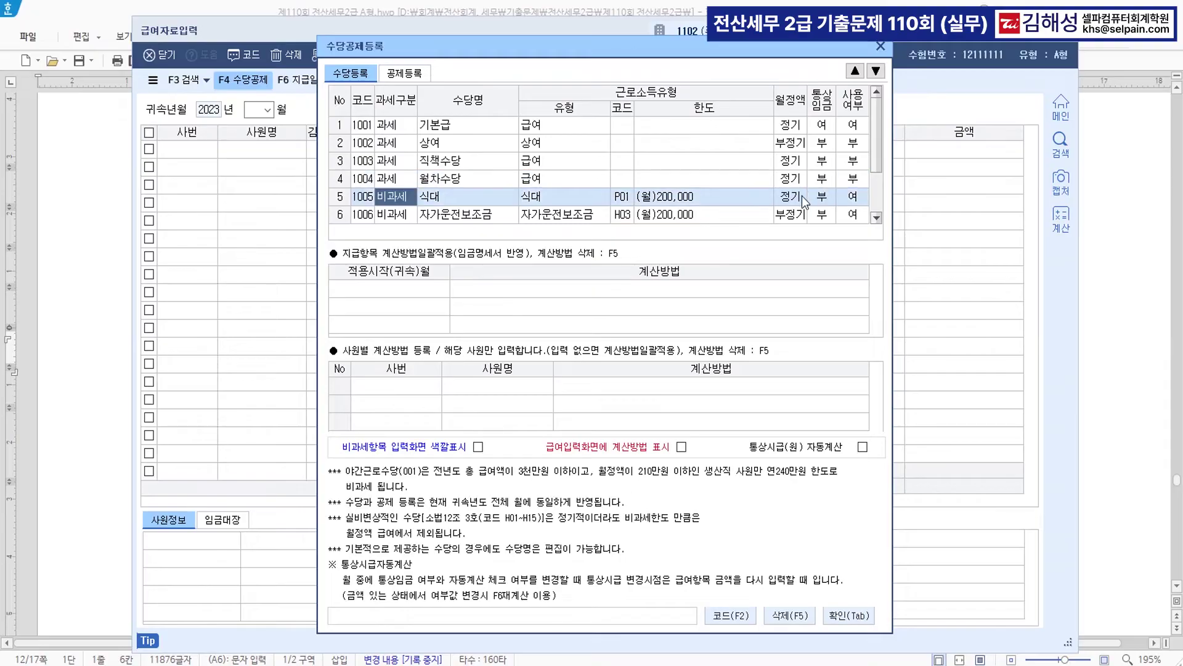
{"action": "left_click", "coordinate": [855, 197]}
{"action": "key", "text": "0"}
{"action": "key", "text": "Return"}
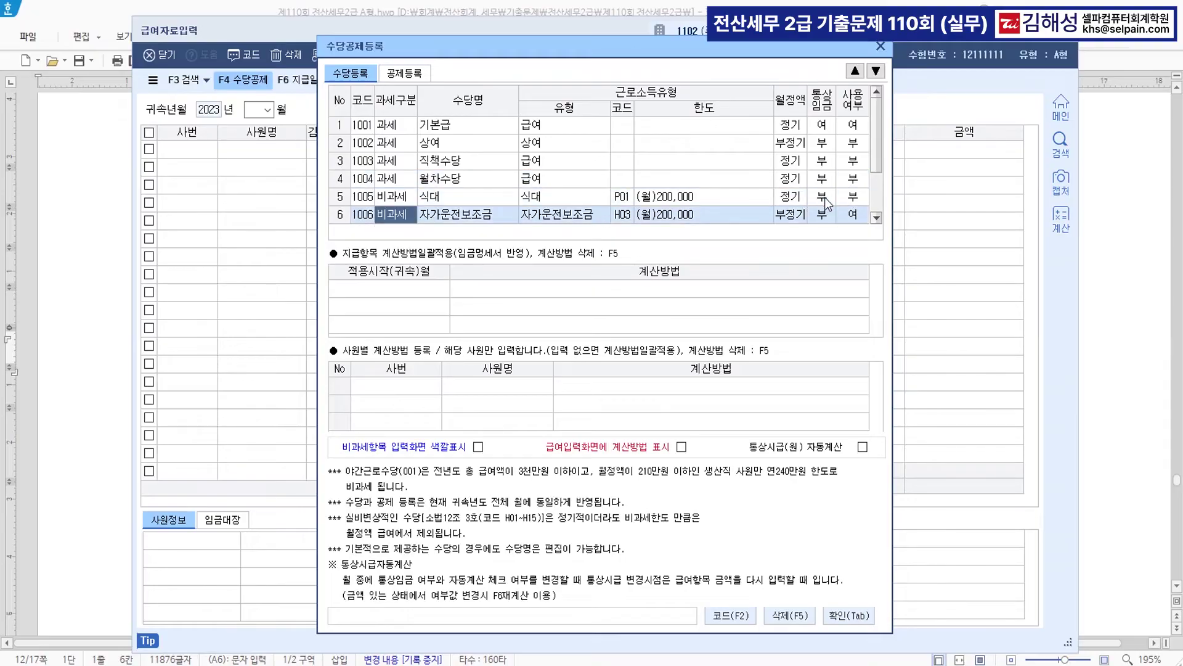
- Add a new taxable 식대 allowance in row 8
{"action": "scroll", "coordinate": [564, 197], "scroll_direction": "down", "scroll_amount": 1}
{"action": "left_click", "coordinate": [400, 218]}
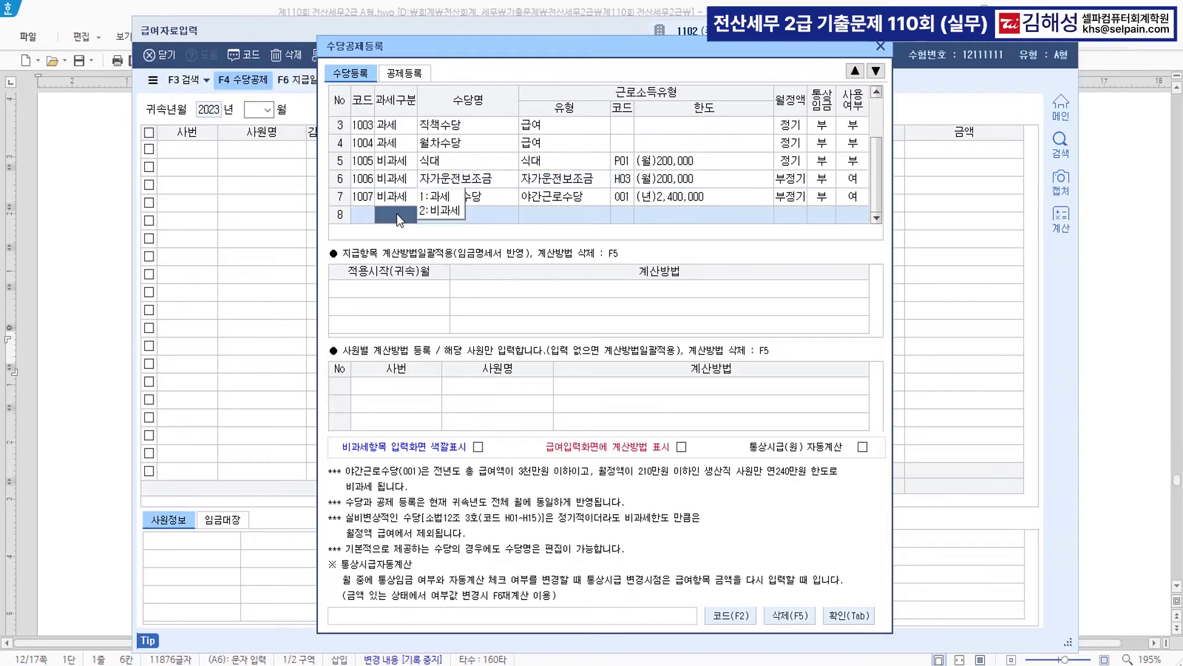
{"action": "type", "text": "1"}
{"action": "type", "text": "식대"}
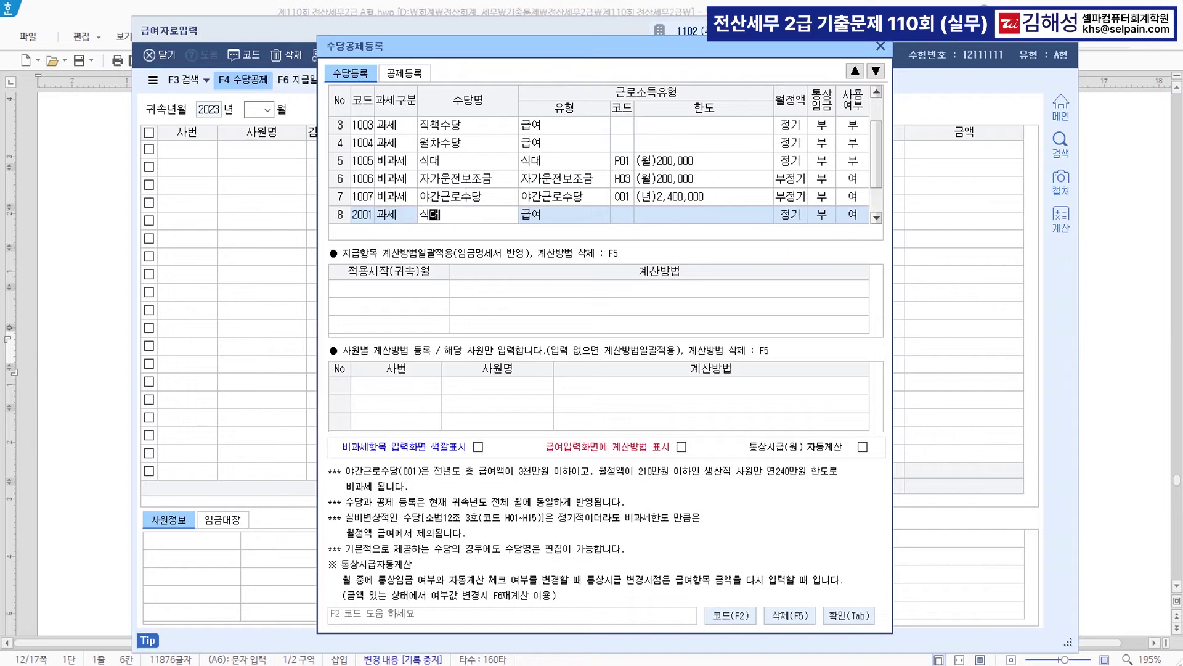
{"action": "key", "text": "Return"}
{"action": "key", "text": "Return"}
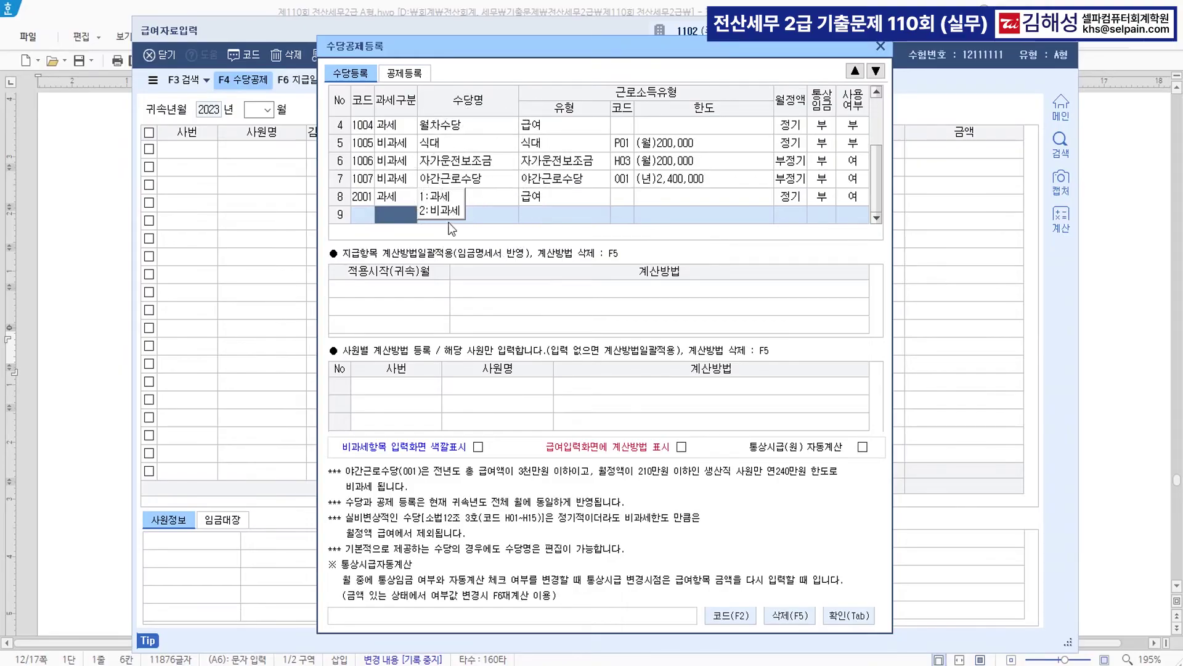
- Add non-taxable 육아수당 with code Q01 in row 9 and save the allowance list
{"action": "key", "text": "2"}
{"action": "key", "text": "F2"}
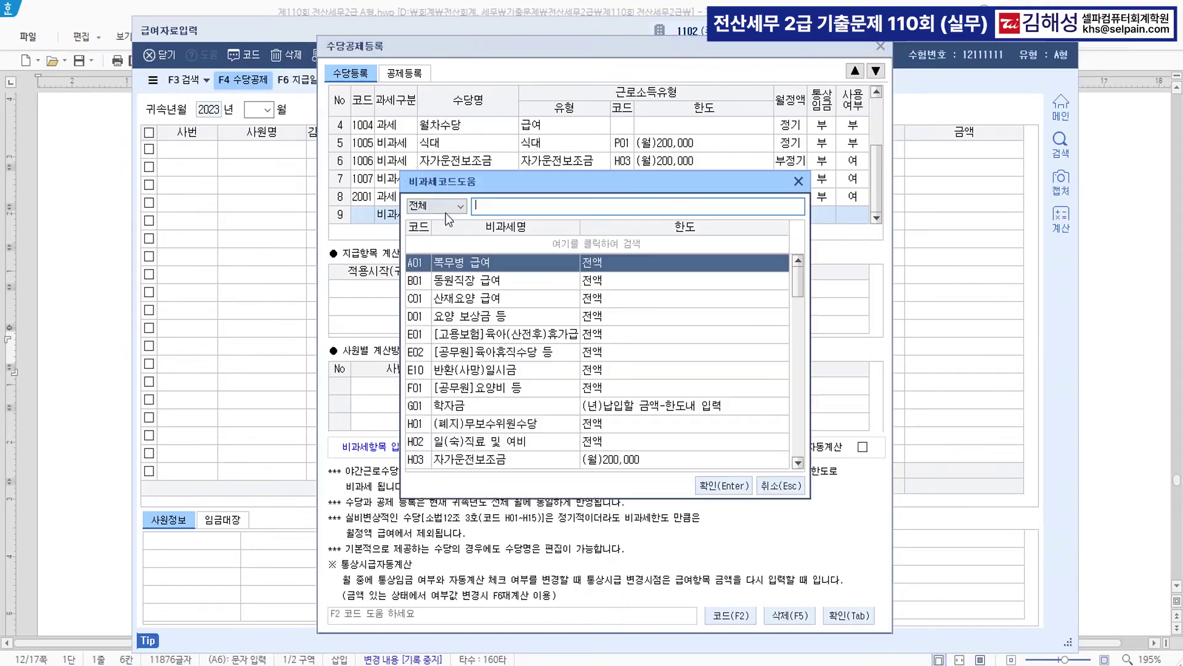
{"action": "key", "text": "Escape"}
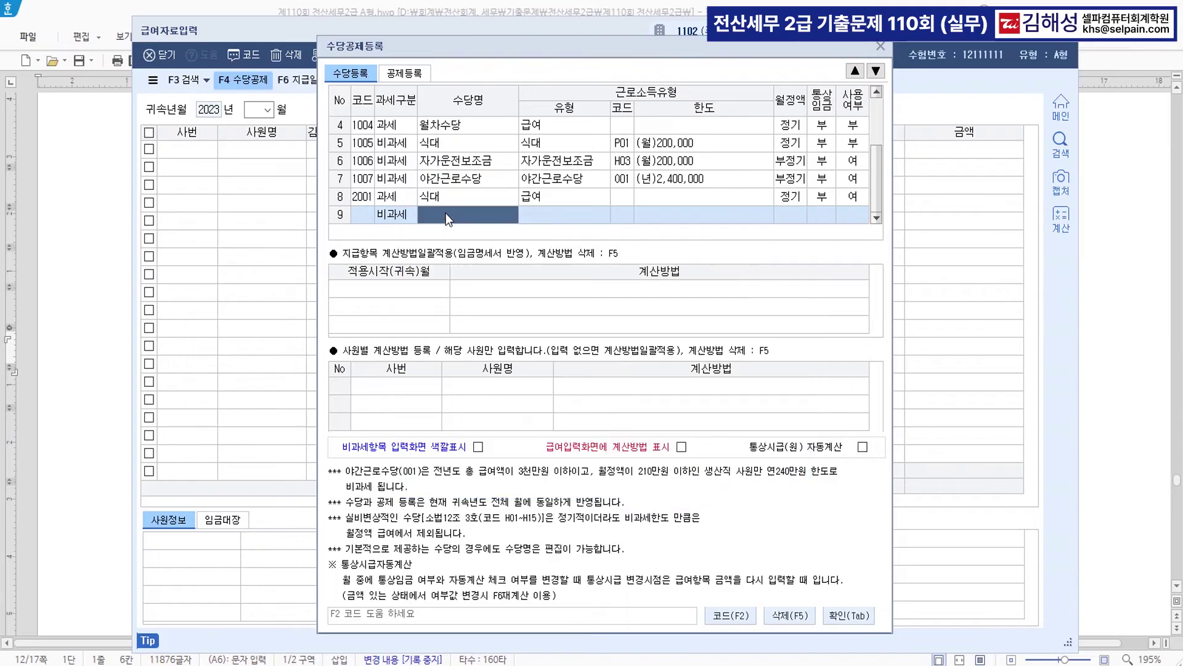
{"action": "type", "text": "유육아수당"}
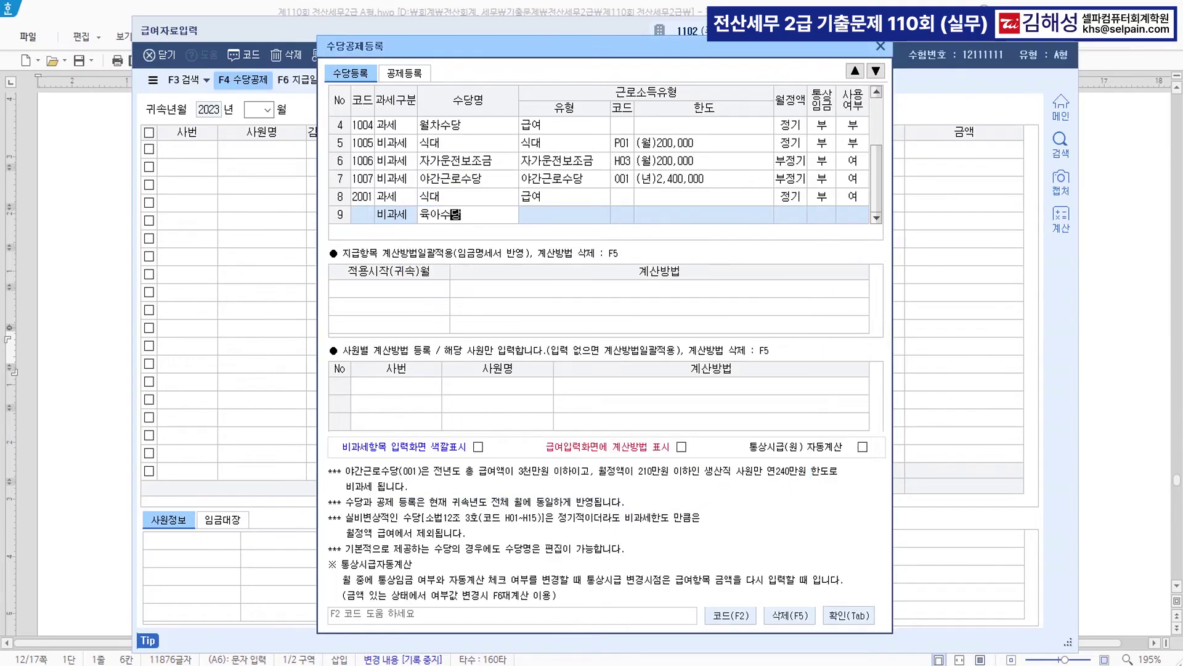
{"action": "key", "text": "Return"}
{"action": "type", "text": "육"}
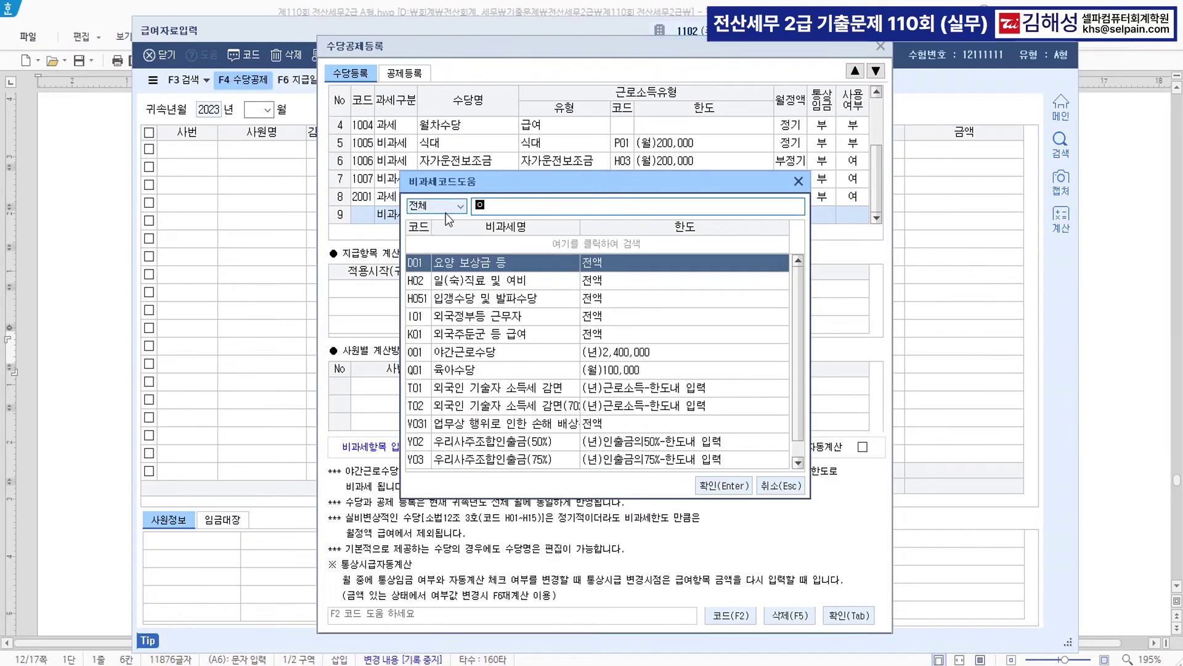
{"action": "type", "text": "아"}
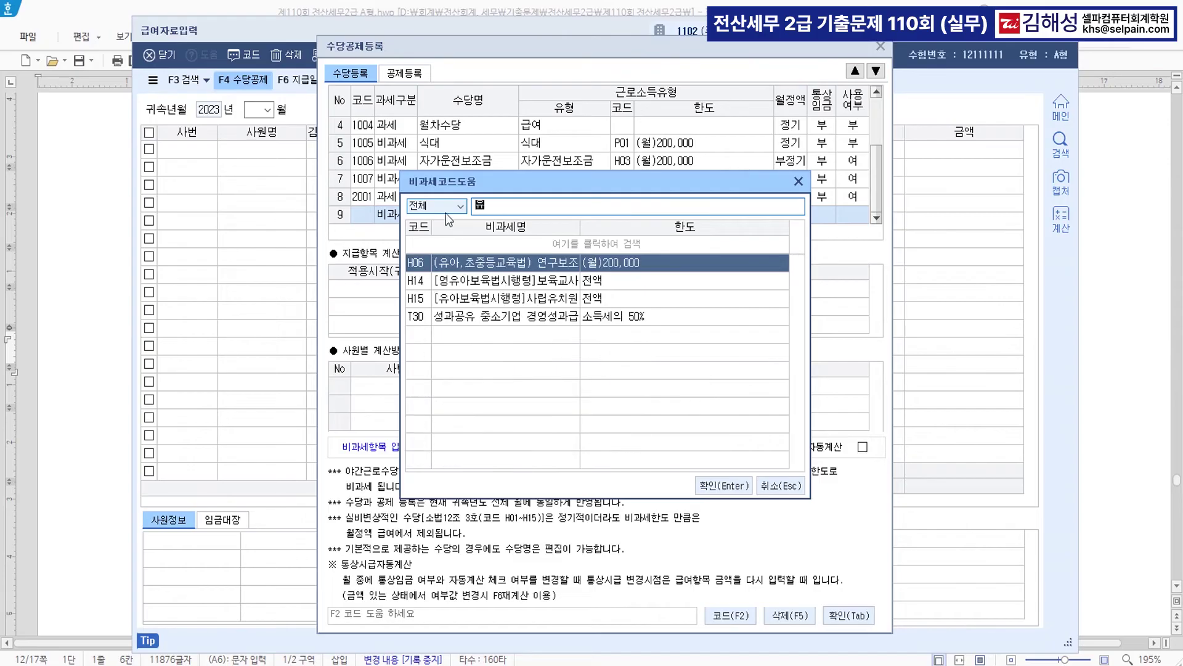
{"action": "key", "text": "Down"}
{"action": "key", "text": "Down"}
{"action": "key", "text": "Return"}
{"action": "key", "text": "Return"}
{"action": "key", "text": "Return"}
{"action": "key", "text": "Return"}
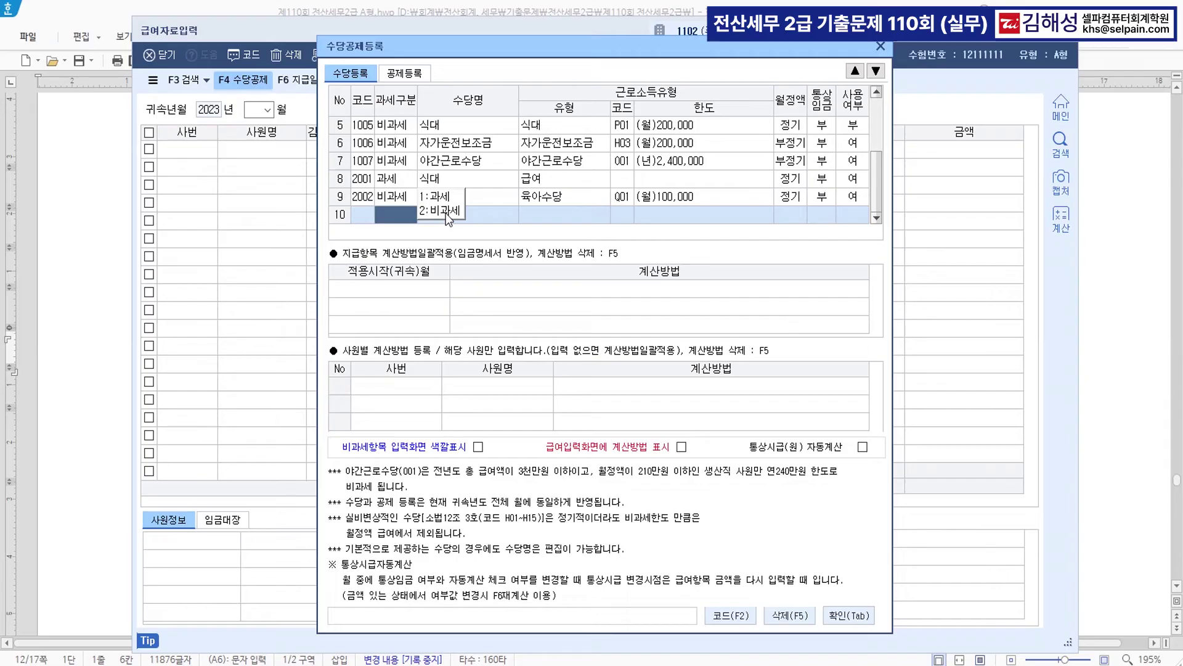
{"action": "left_click", "coordinate": [852, 614]}
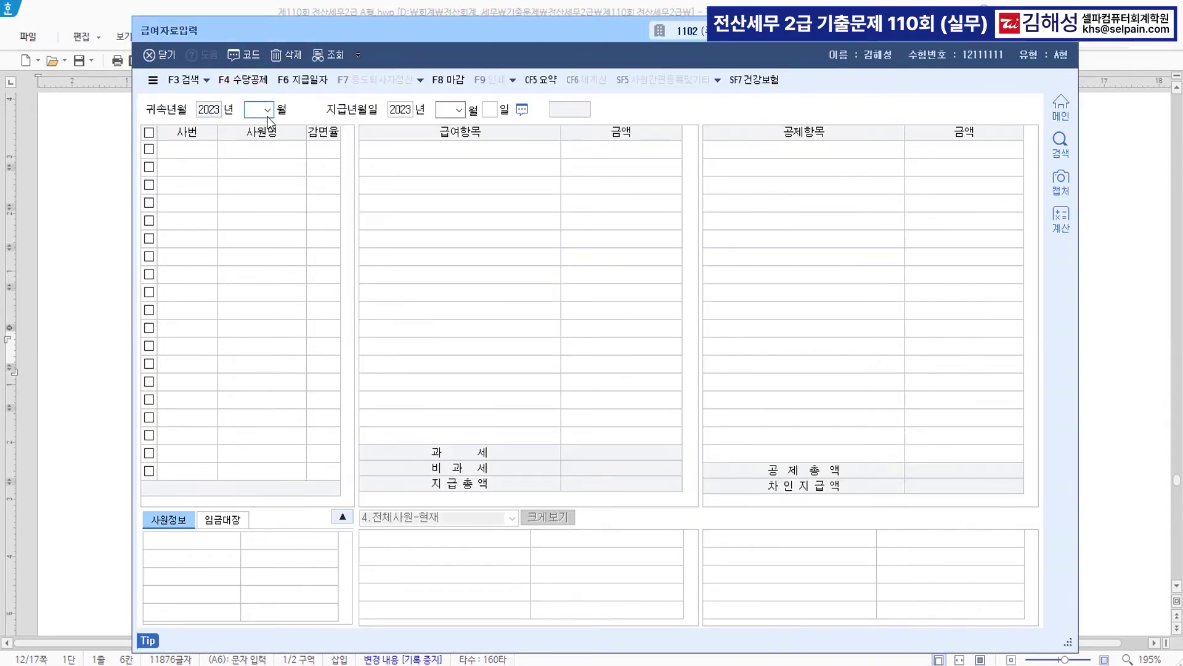
- Set 귀속년월 to June and 지급일 to July 10
{"action": "left_click", "coordinate": [251, 118]}
{"action": "type", "text": "06"}
{"action": "key", "text": "Return"}
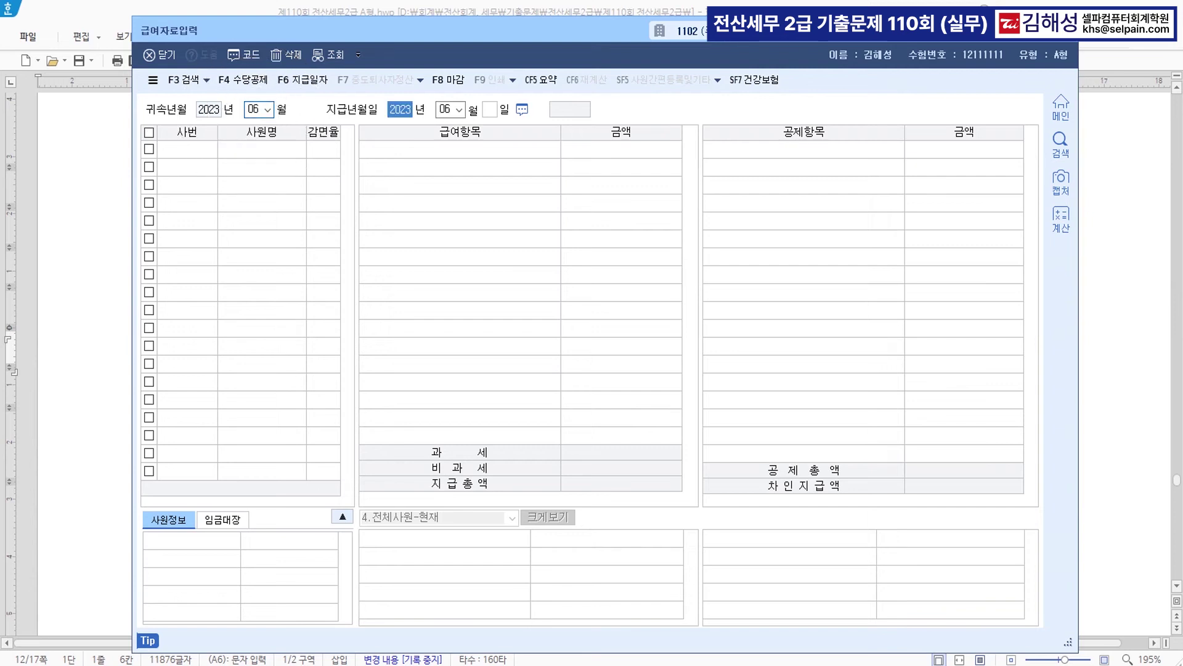
{"action": "key", "text": "Return"}
{"action": "type", "text": "07"}
{"action": "key", "text": "Return"}
{"action": "type", "text": "10"}
{"action": "key", "text": "Return"}
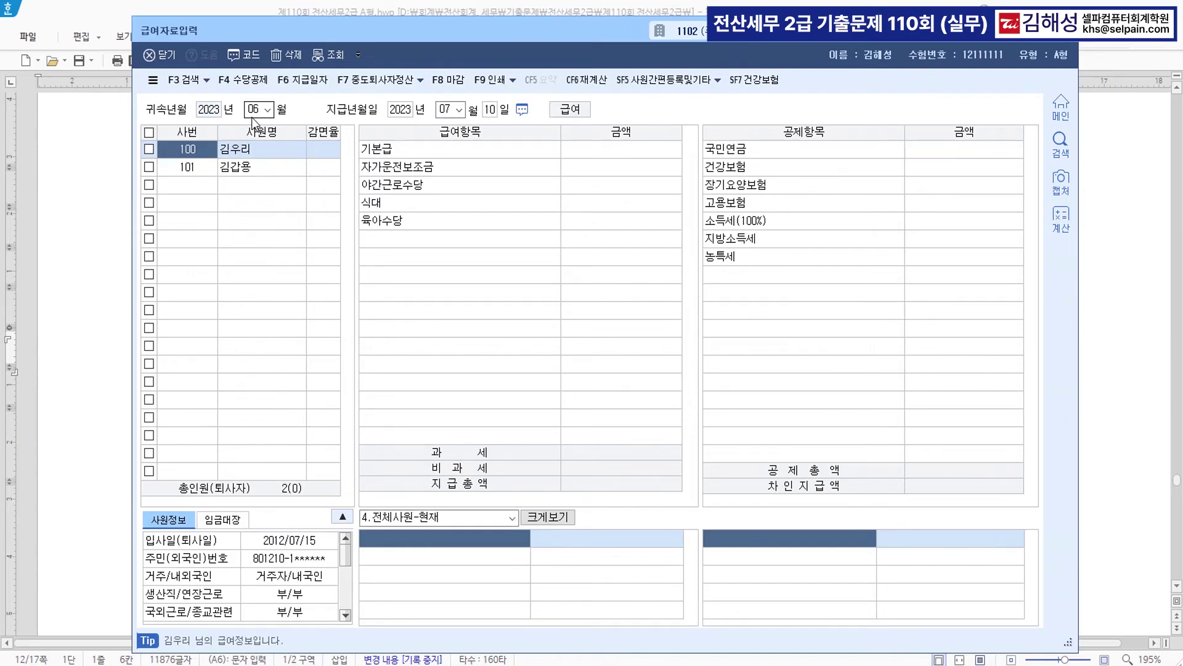
- Enter employee 100's pay: base 3,000,000, car 200,000, night 527,000, meal 200,000, childcare 200,000
{"action": "key", "text": "Return"}
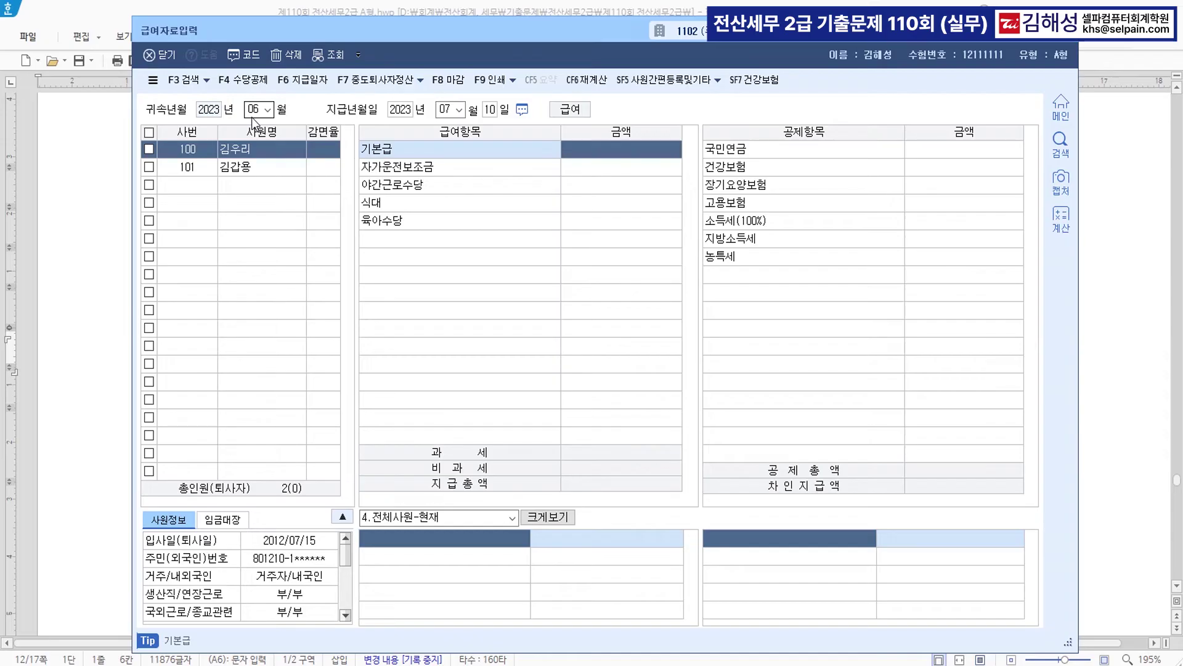
{"action": "type", "text": "3000000"}
{"action": "key", "text": "Return"}
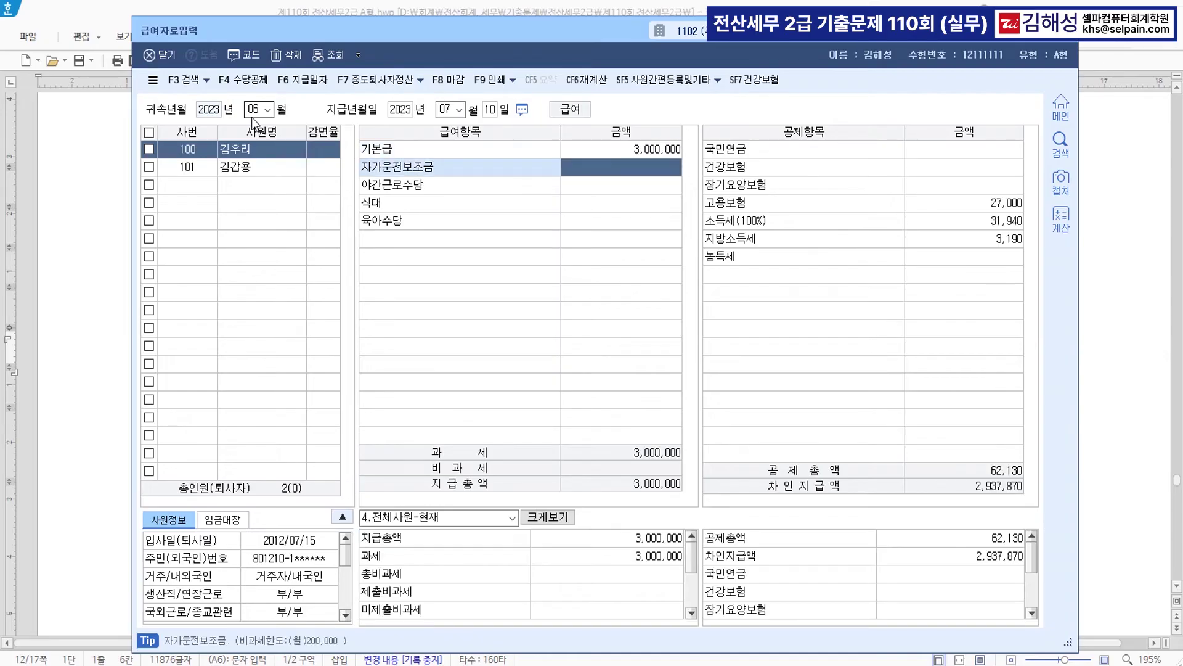
{"action": "type", "text": "200000"}
{"action": "key", "text": "Return"}
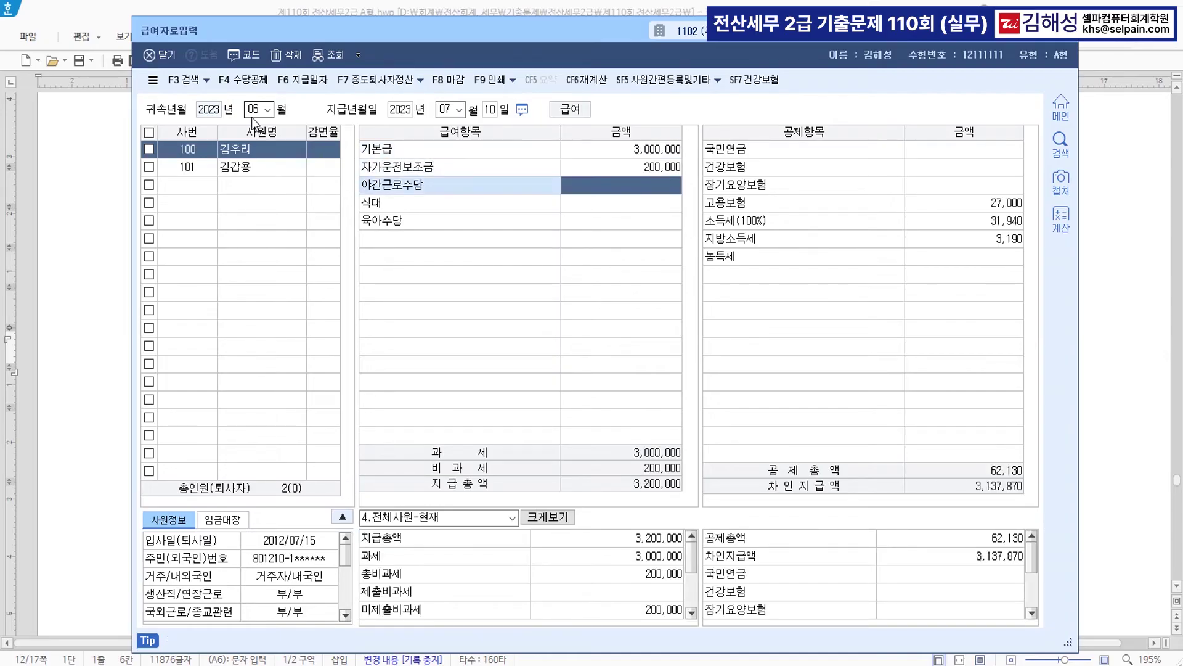
{"action": "type", "text": "5270000"}
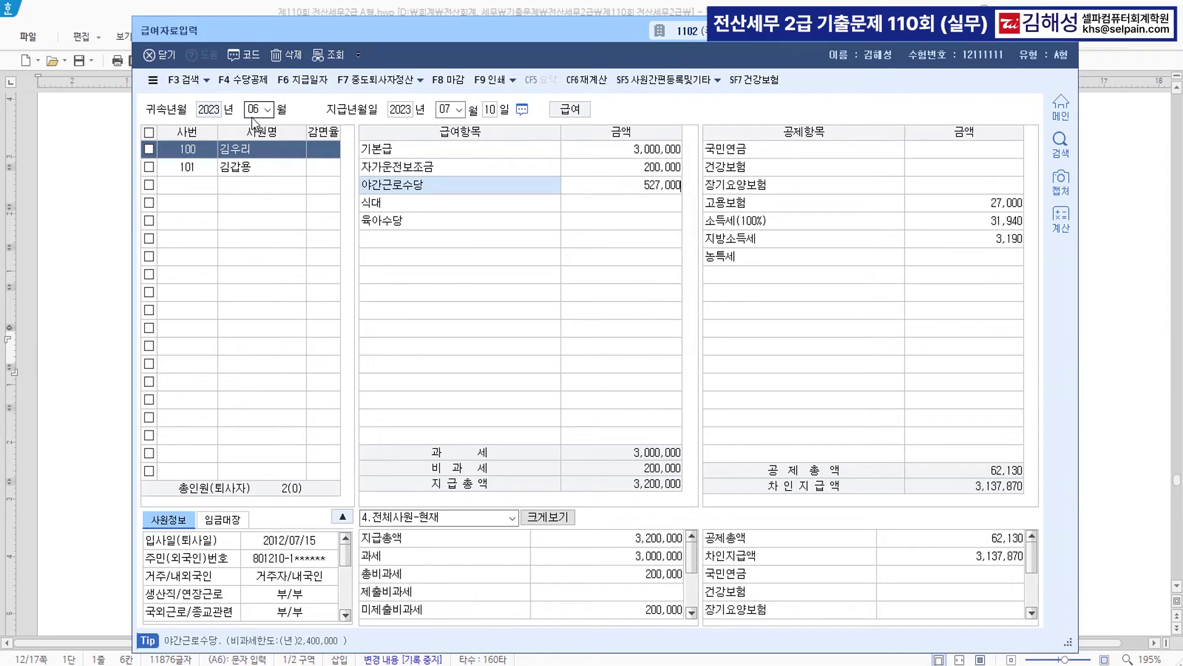
{"action": "key", "text": "Return"}
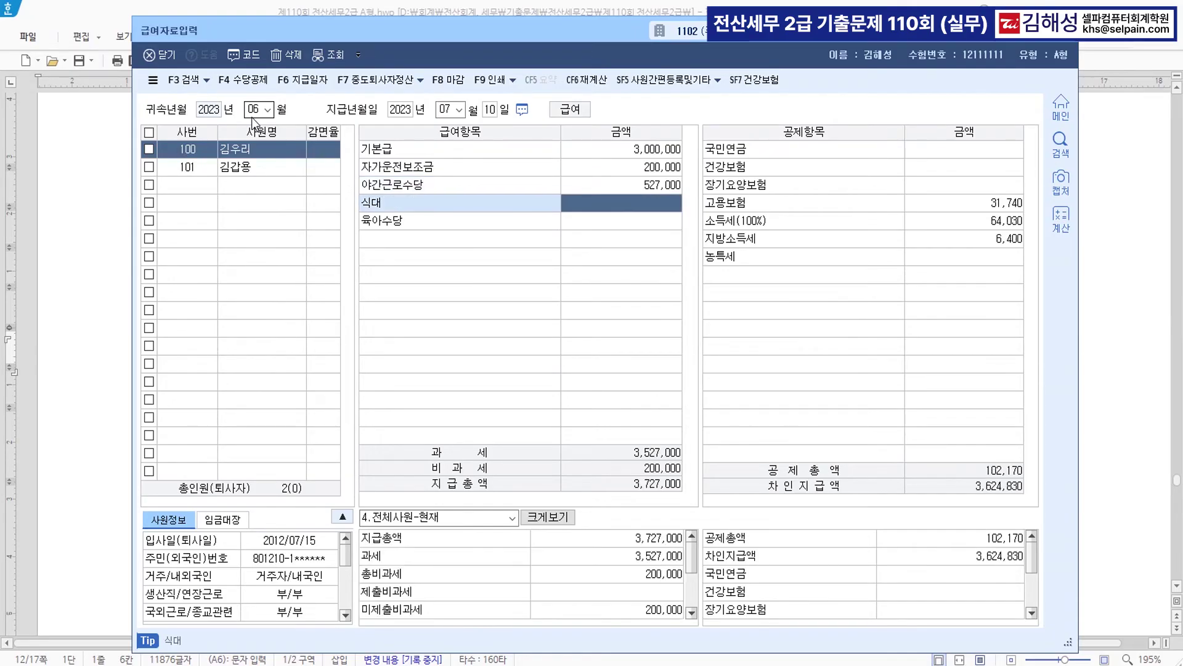
{"action": "type", "text": "200,000"}
{"action": "key", "text": "Return"}
{"action": "type", "text": "200000"}
{"action": "key", "text": "Return"}
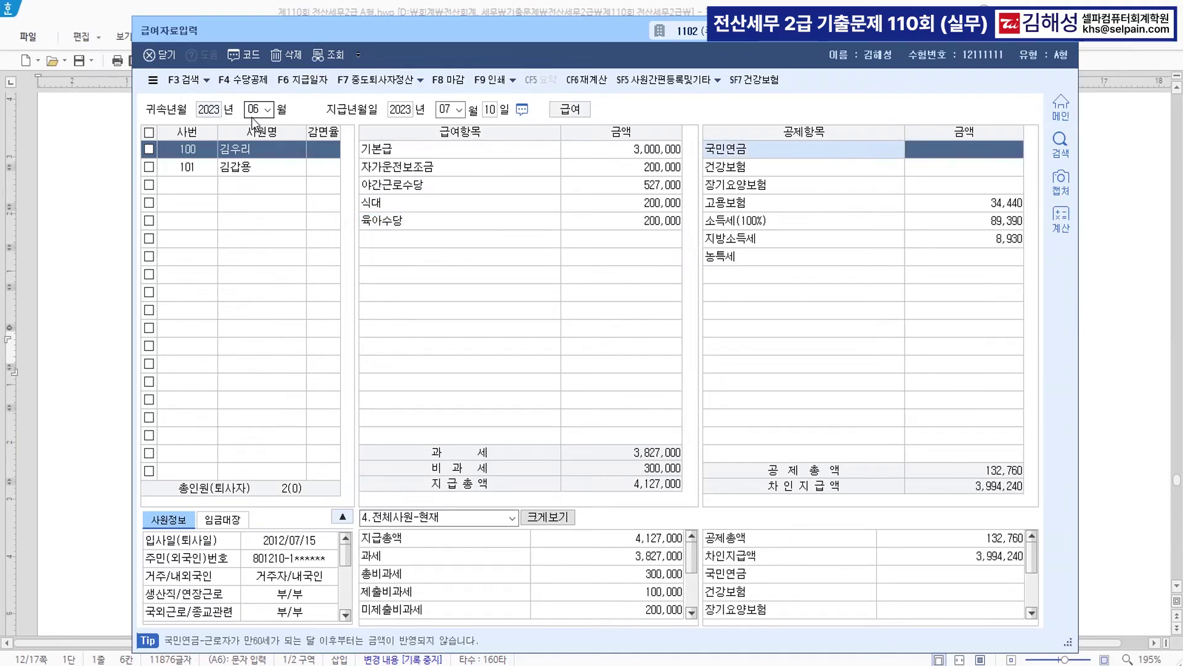
- Enter 166,500 national pension and 131,160 health insurance, keeping the other deductions, and reopen 수당공제등록
{"action": "type", "text": "166,500"}
{"action": "key", "text": "Return"}
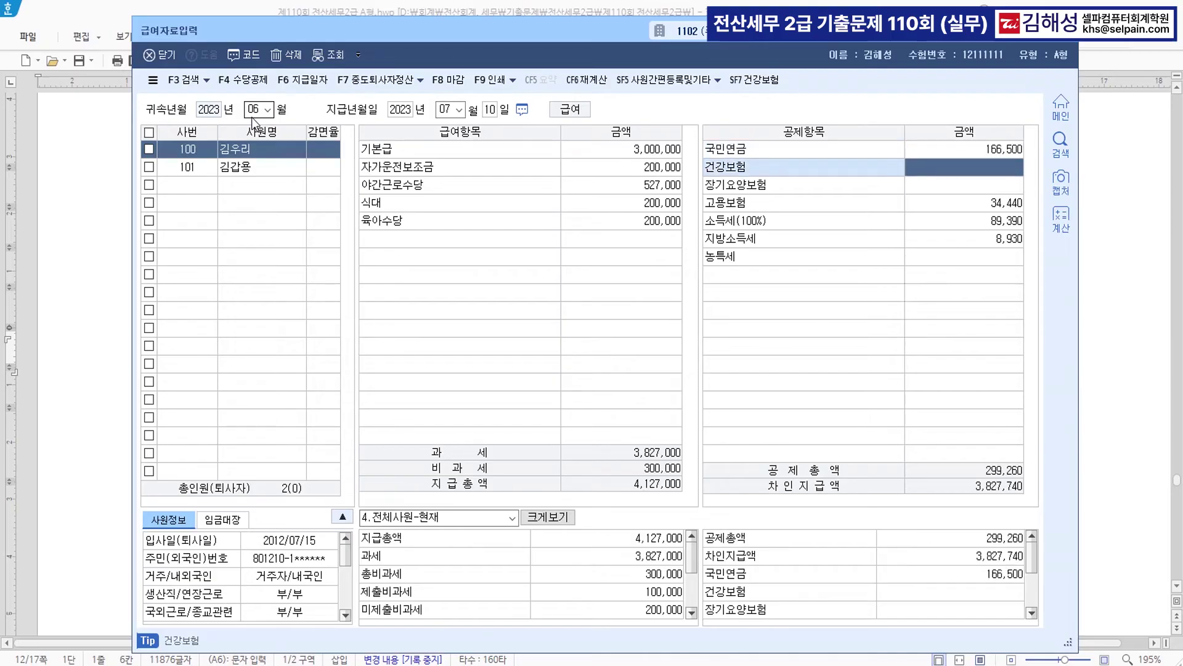
{"action": "type", "text": "131160"}
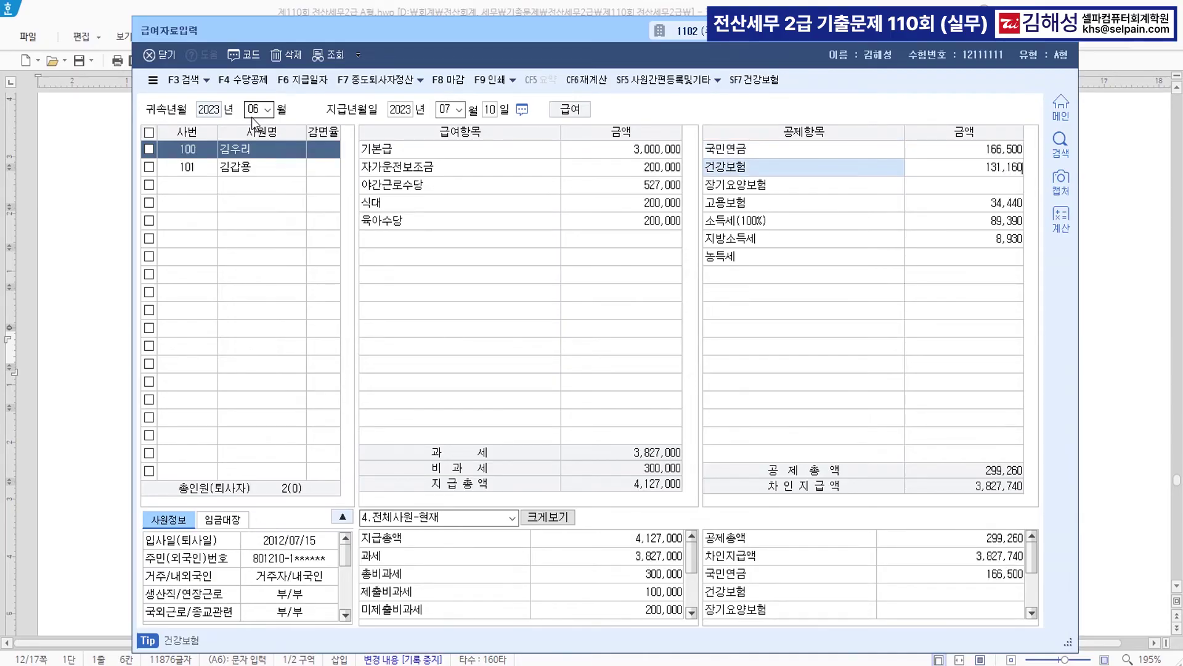
{"action": "key", "text": "Return"}
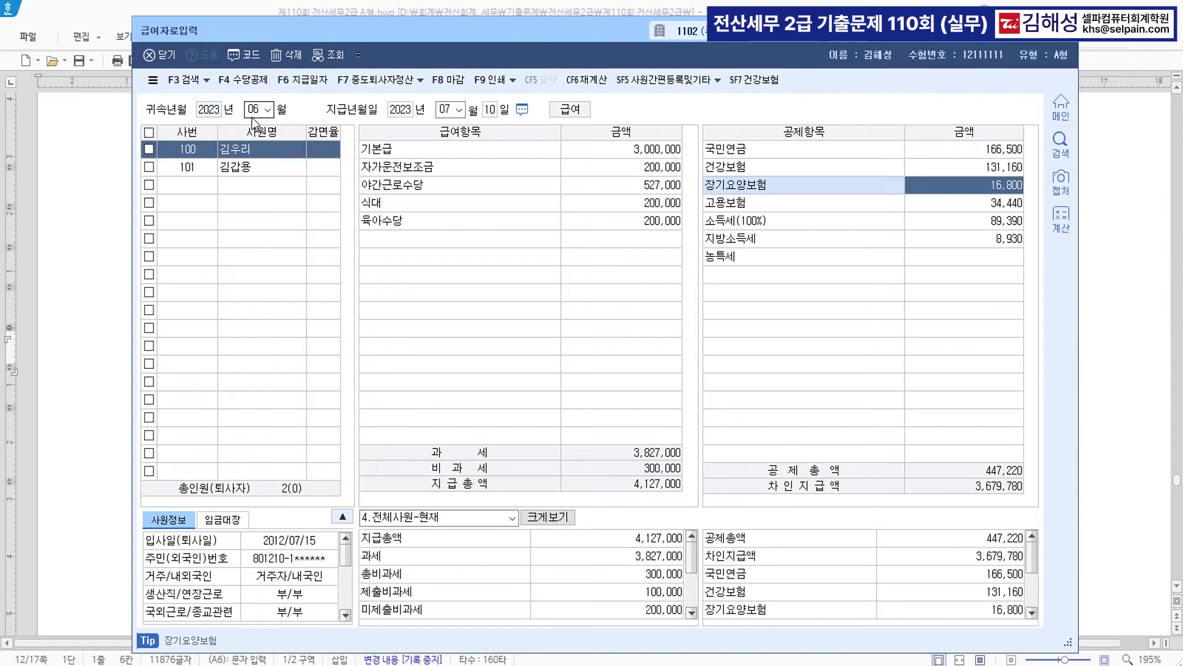
{"action": "key", "text": "Return"}
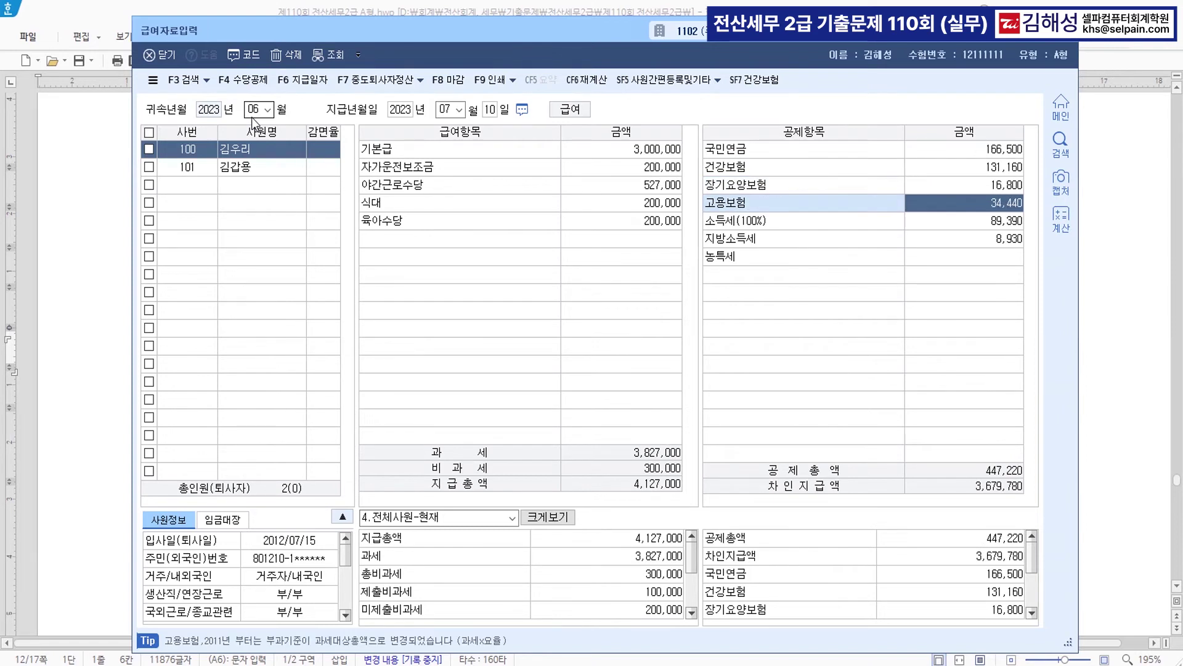
{"action": "key", "text": "Return"}
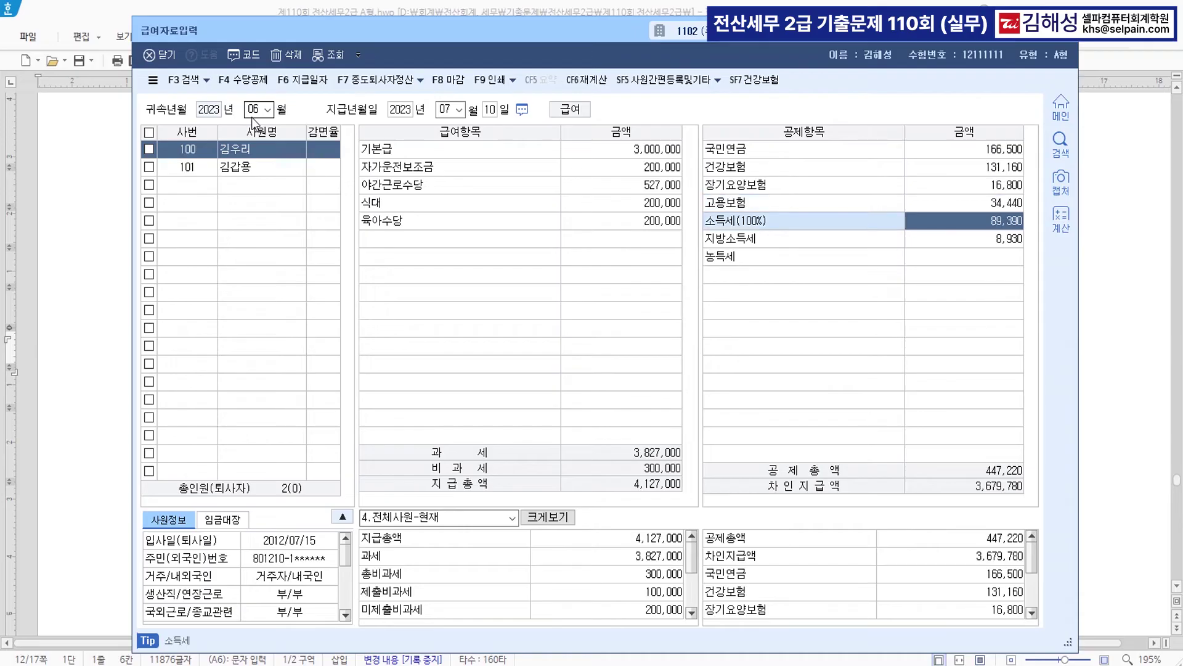
{"action": "key", "text": "Return"}
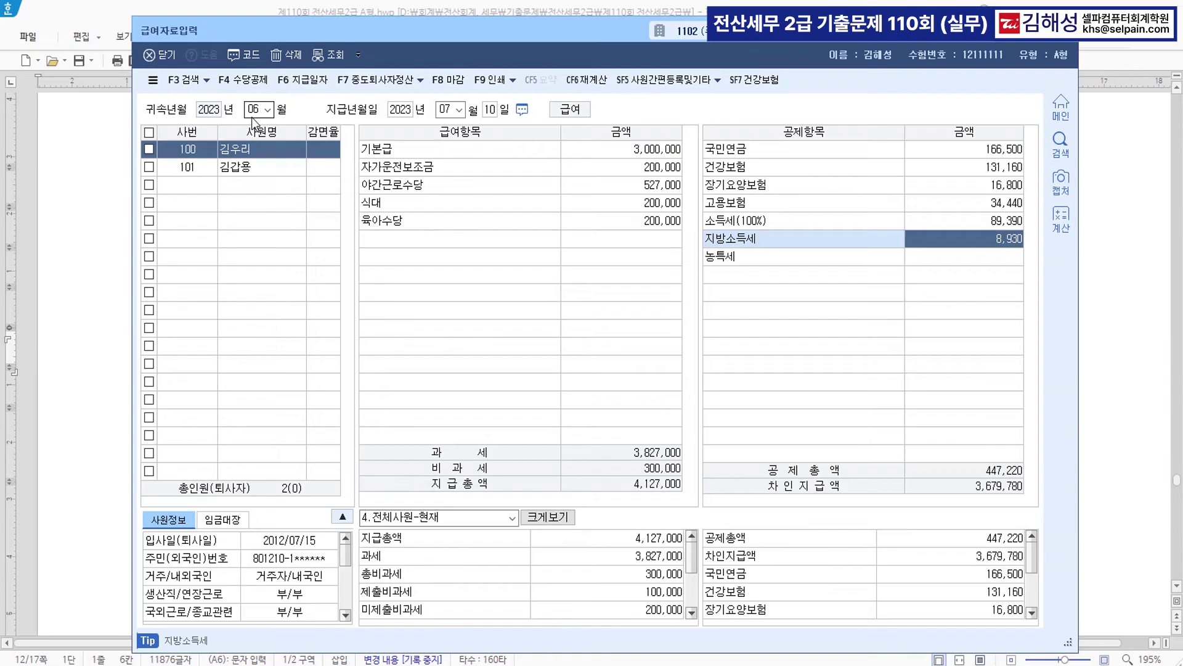
{"action": "key", "text": "Return"}
{"action": "key", "text": "Return"}
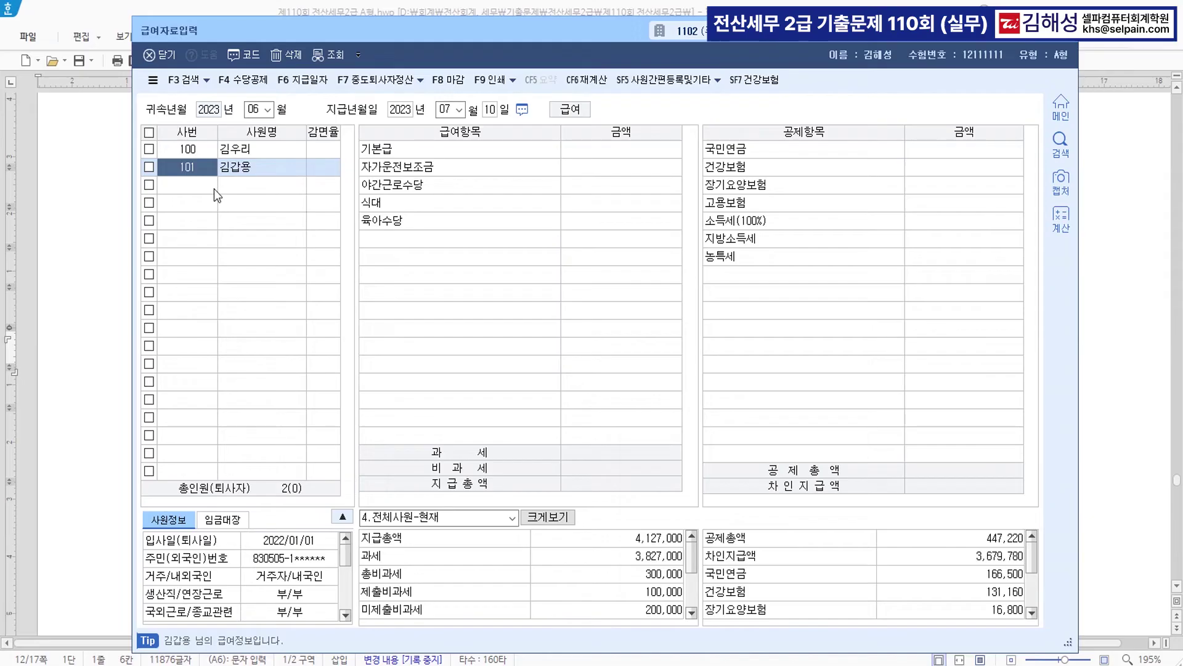
{"action": "left_click", "coordinate": [291, 150]}
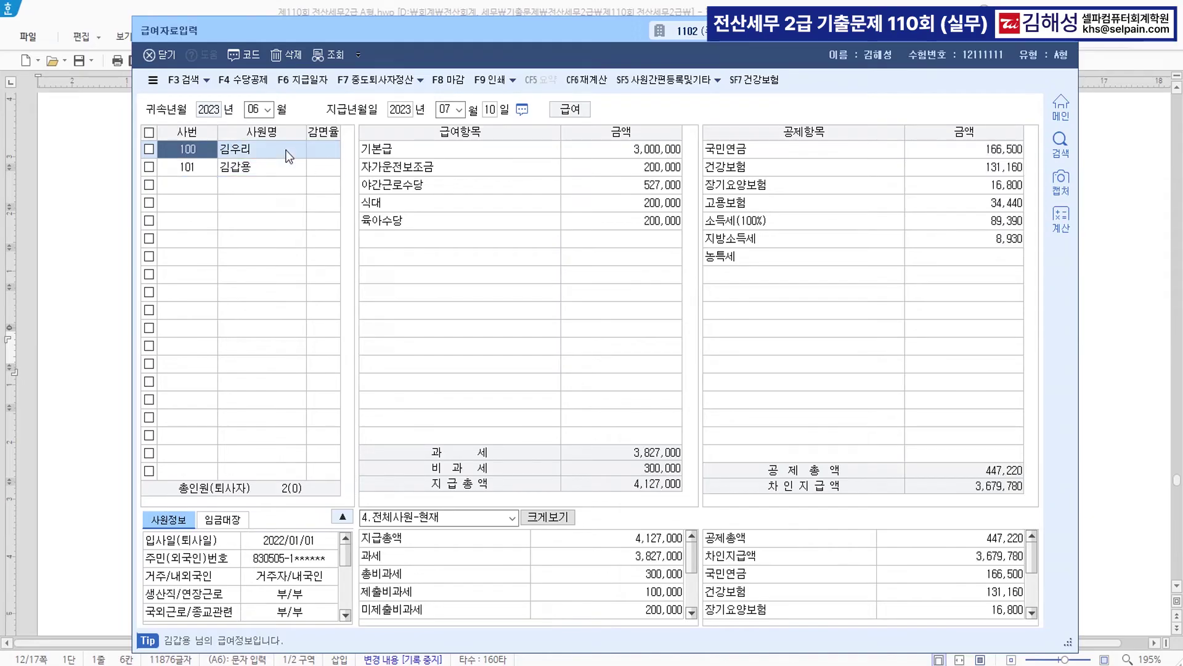
{"action": "left_click", "coordinate": [250, 80]}
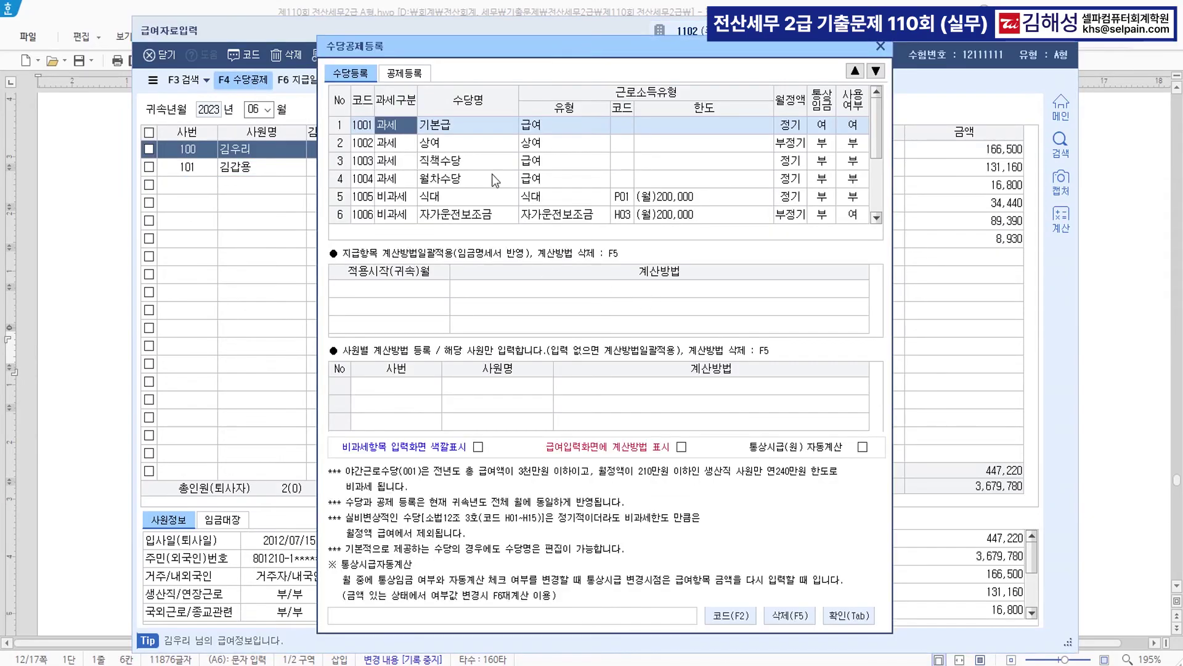
- Check the 학자금상환 item under 공제등록, then close the dialog and 급여자료입력
{"action": "left_click", "coordinate": [403, 73]}
{"action": "left_click", "coordinate": [472, 184]}
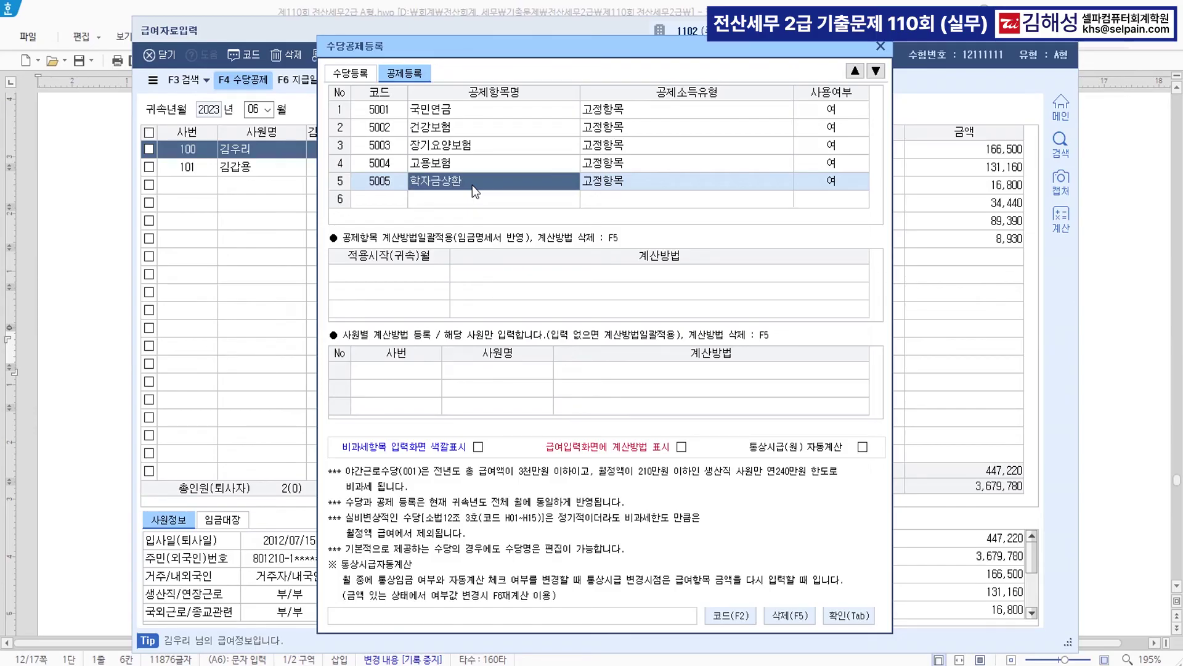
{"action": "left_click", "coordinate": [883, 47]}
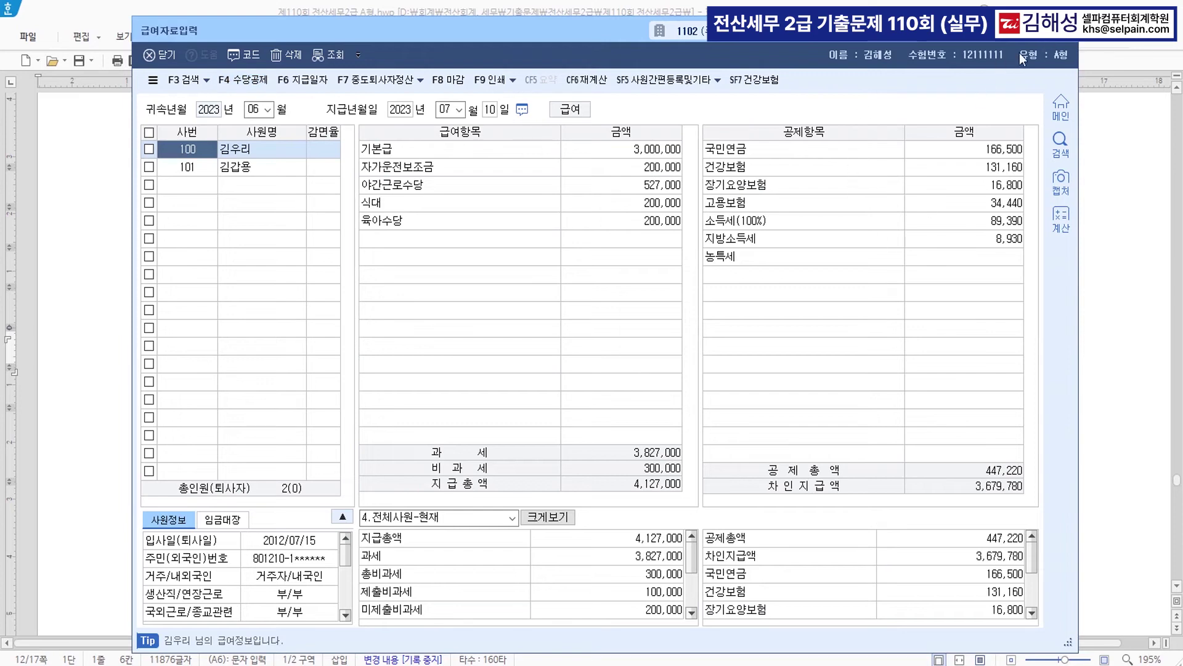
{"action": "left_click", "coordinate": [1064, 32]}
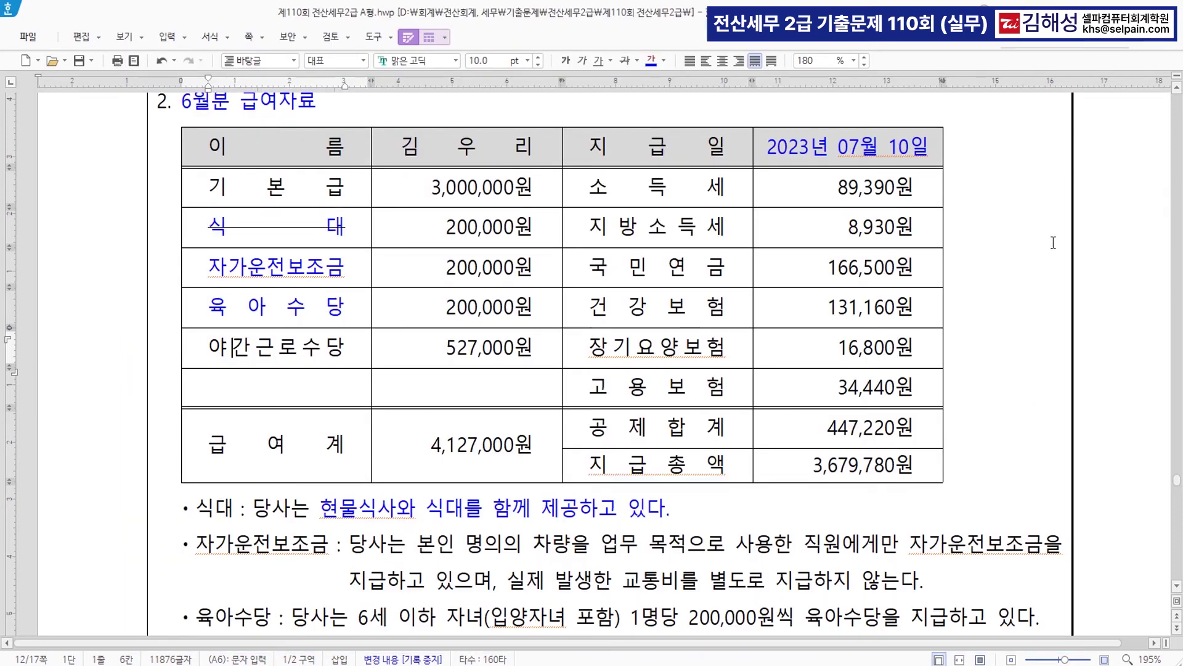
- Colour the phrases about ignoring loaded deduction data and setting unused items to 부 blue
{"action": "left_click", "coordinate": [1054, 243]}
{"action": "scroll", "coordinate": [1054, 242], "scroll_direction": "up", "scroll_amount": 5}
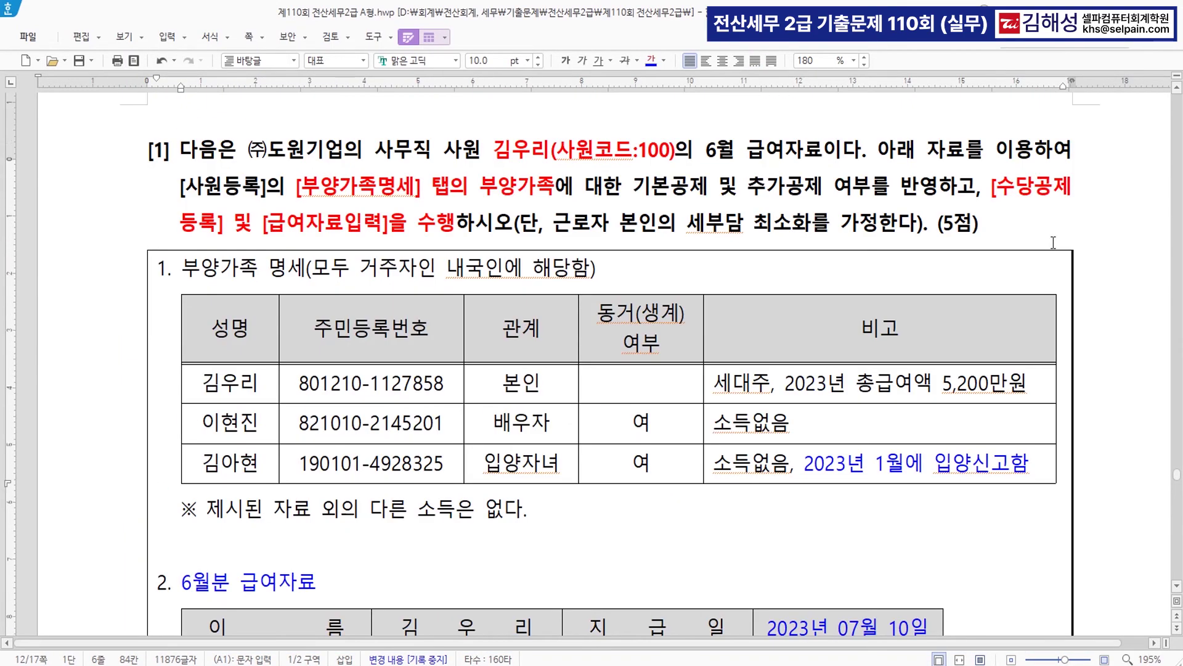
{"action": "left_click", "coordinate": [1023, 191]}
{"action": "scroll", "coordinate": [890, 280], "scroll_direction": "down", "scroll_amount": 10}
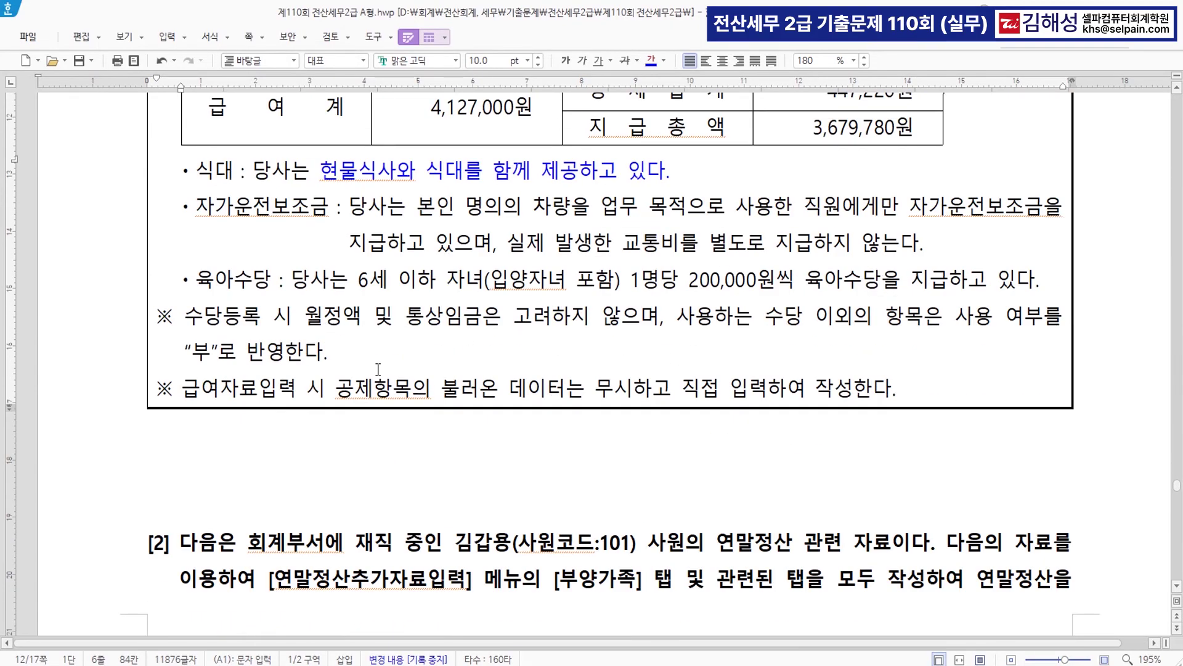
{"action": "left_click_drag", "start_coordinate": [336, 389], "coordinate": [854, 393]}
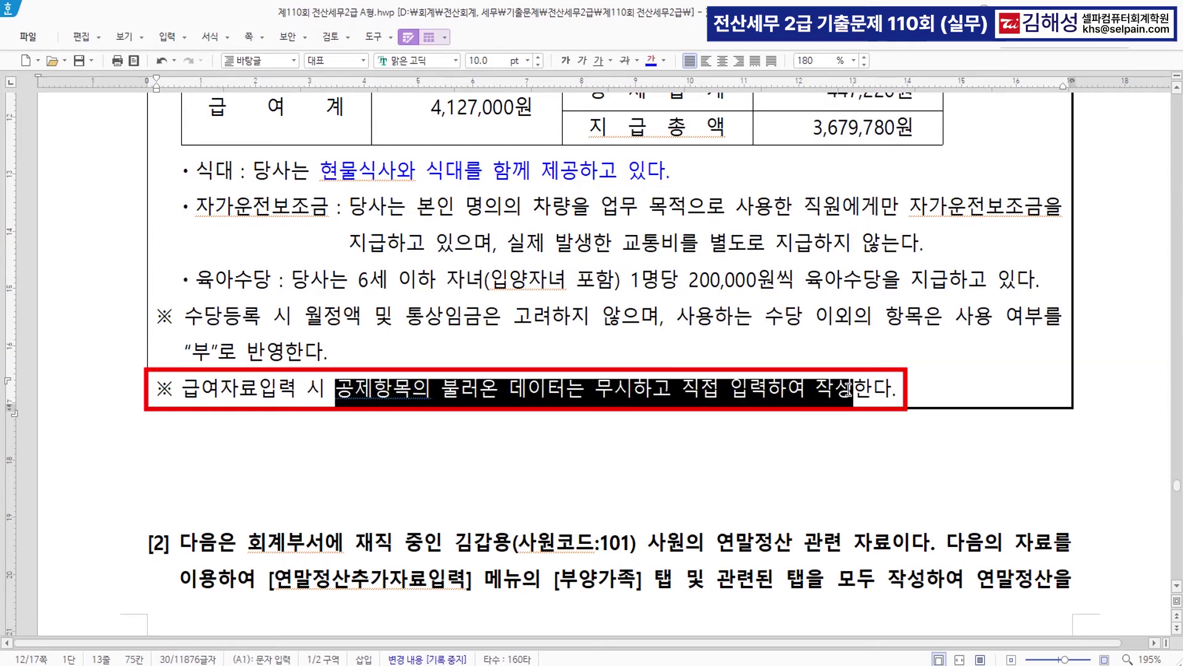
{"action": "left_click", "coordinate": [652, 61]}
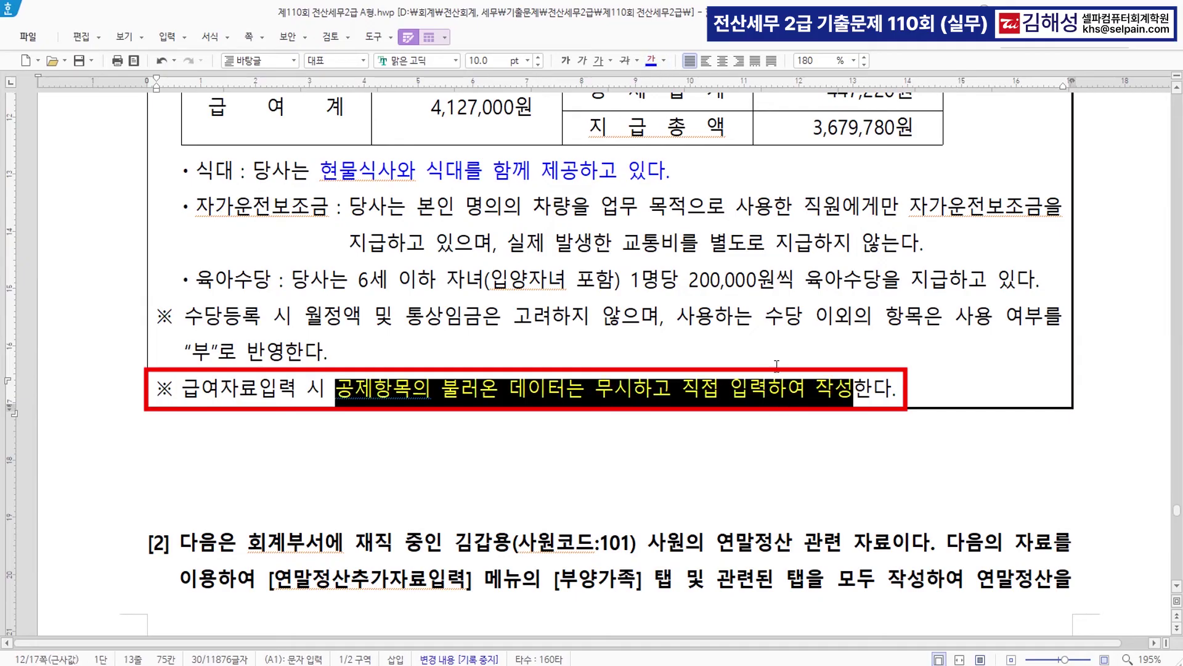
{"action": "left_click", "coordinate": [770, 319]}
{"action": "left_click_drag", "start_coordinate": [677, 319], "coordinate": [346, 349]}
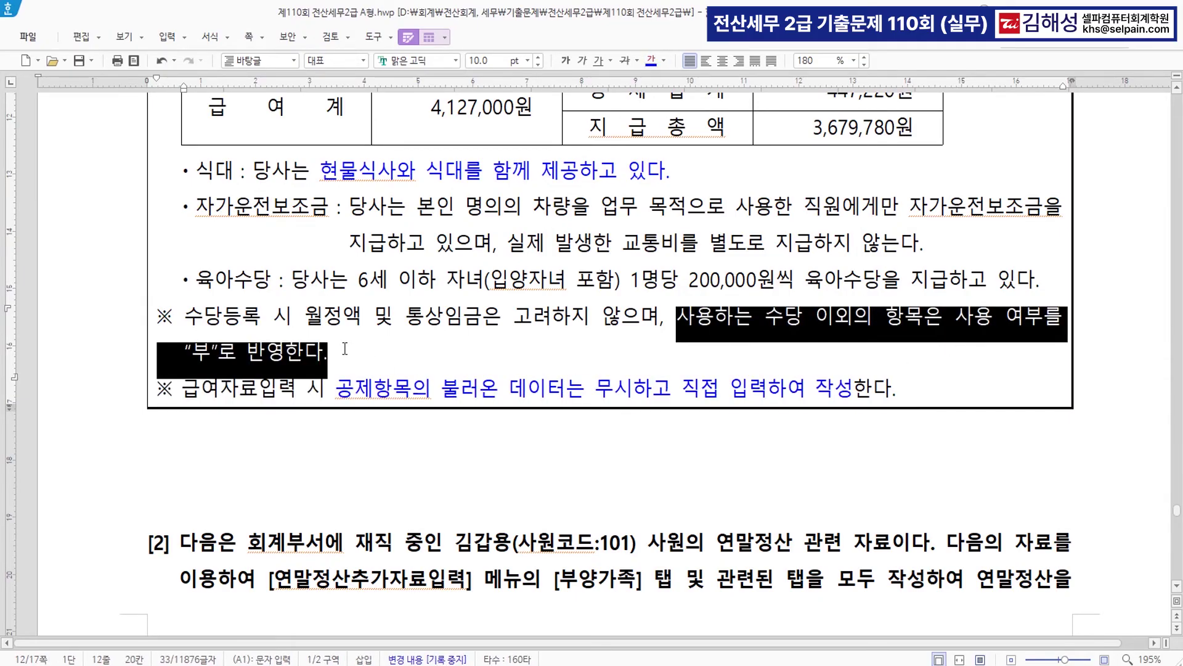
{"action": "left_click", "coordinate": [647, 63]}
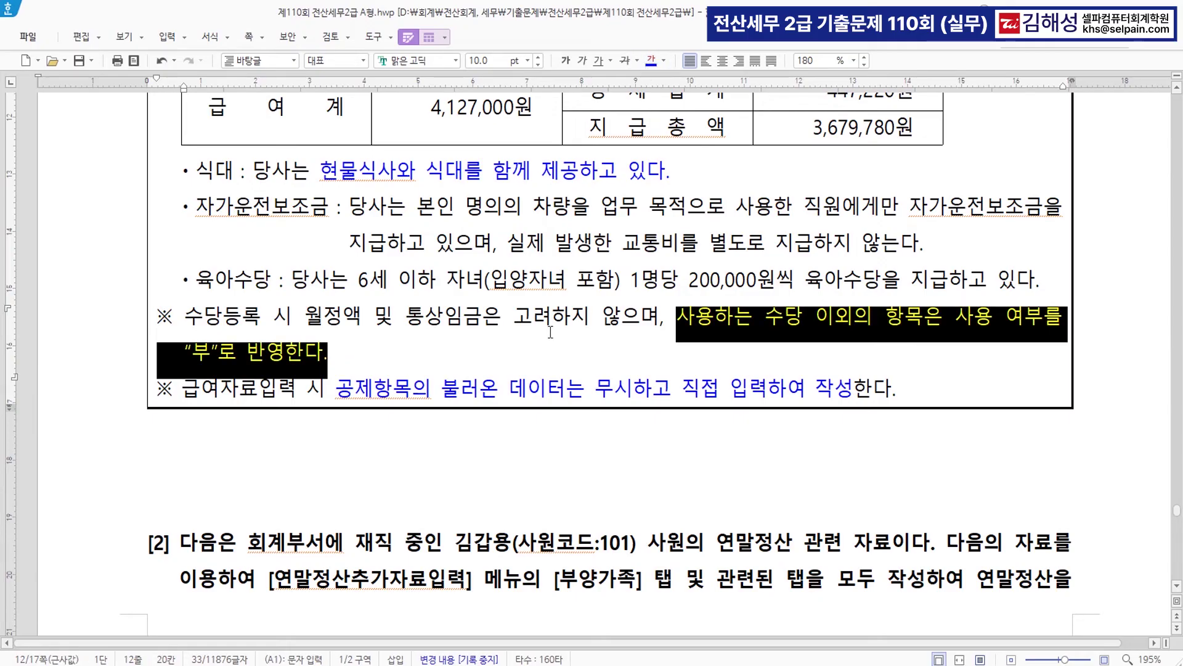
{"action": "left_click", "coordinate": [543, 337]}
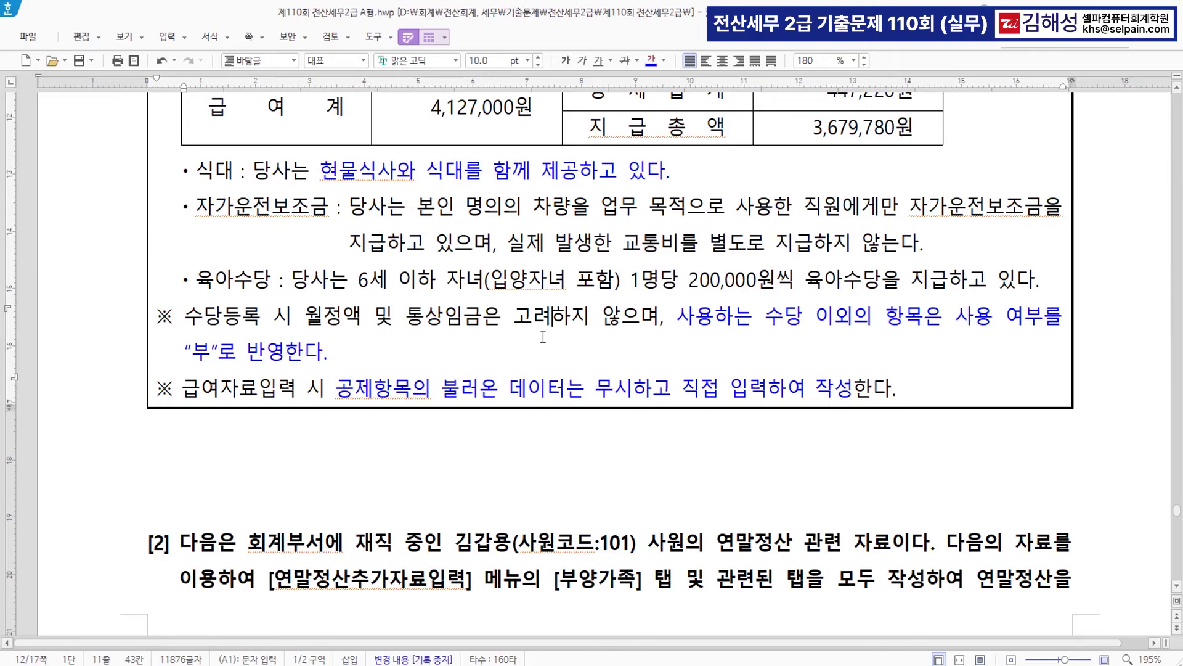
- Colour employee 101's name and code and the [연말정산추가자료입력] [부양가족] reference blue
{"action": "key", "text": "Hangul"}
{"action": "scroll", "coordinate": [504, 279], "scroll_direction": "down", "scroll_amount": 3}
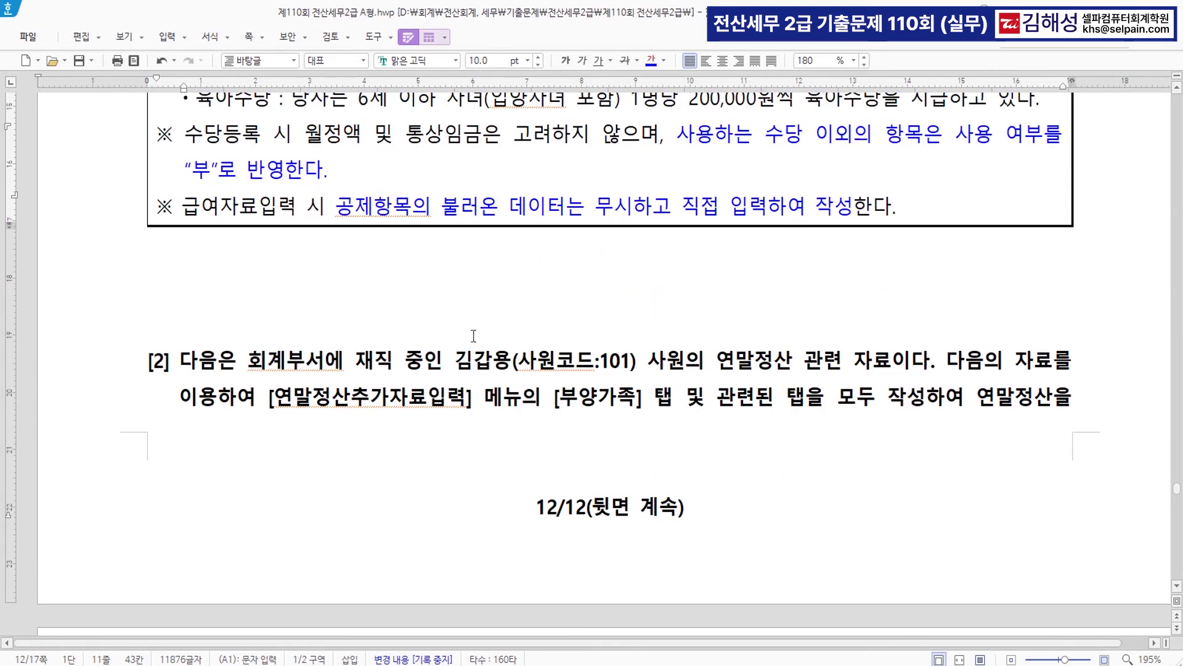
{"action": "left_click_drag", "start_coordinate": [456, 363], "coordinate": [638, 363]}
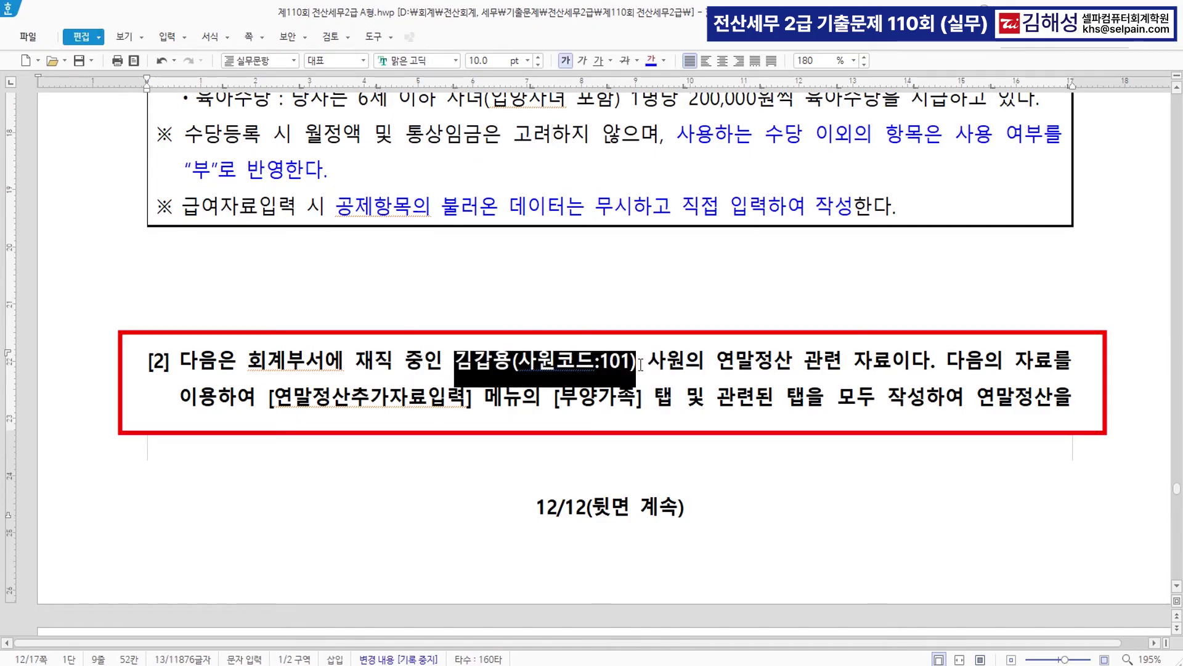
{"action": "left_click", "coordinate": [651, 61]}
{"action": "left_click", "coordinate": [601, 410]}
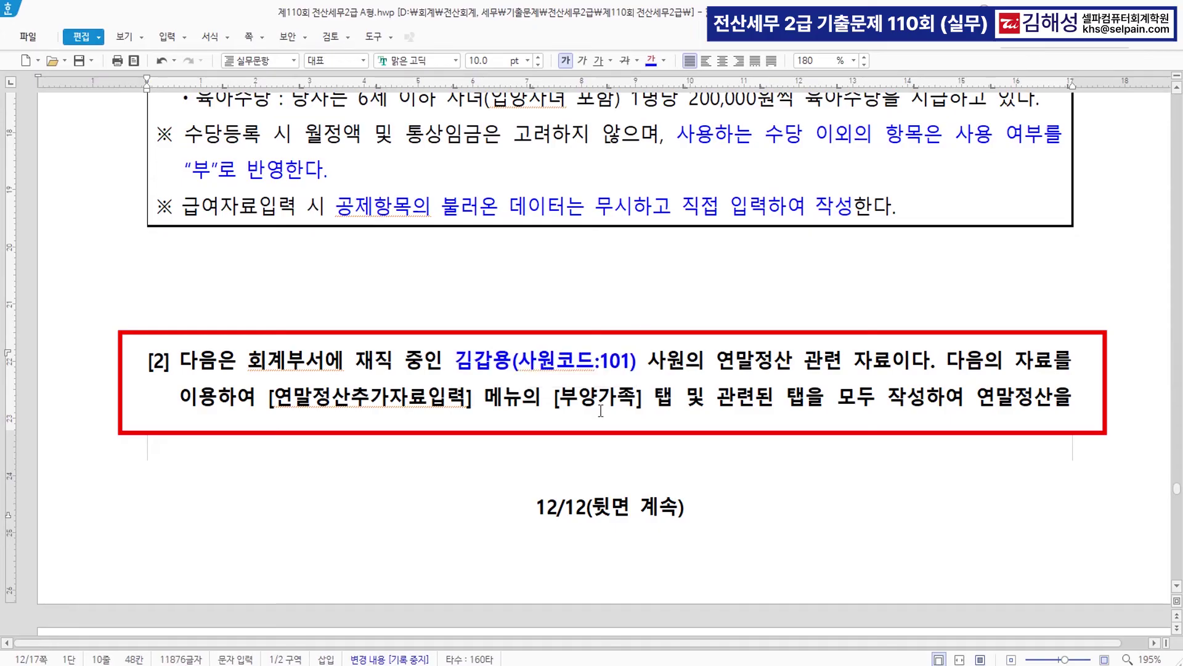
{"action": "left_click_drag", "start_coordinate": [270, 401], "coordinate": [681, 403]}
{"action": "left_click", "coordinate": [652, 61]}
{"action": "left_click", "coordinate": [862, 411]}
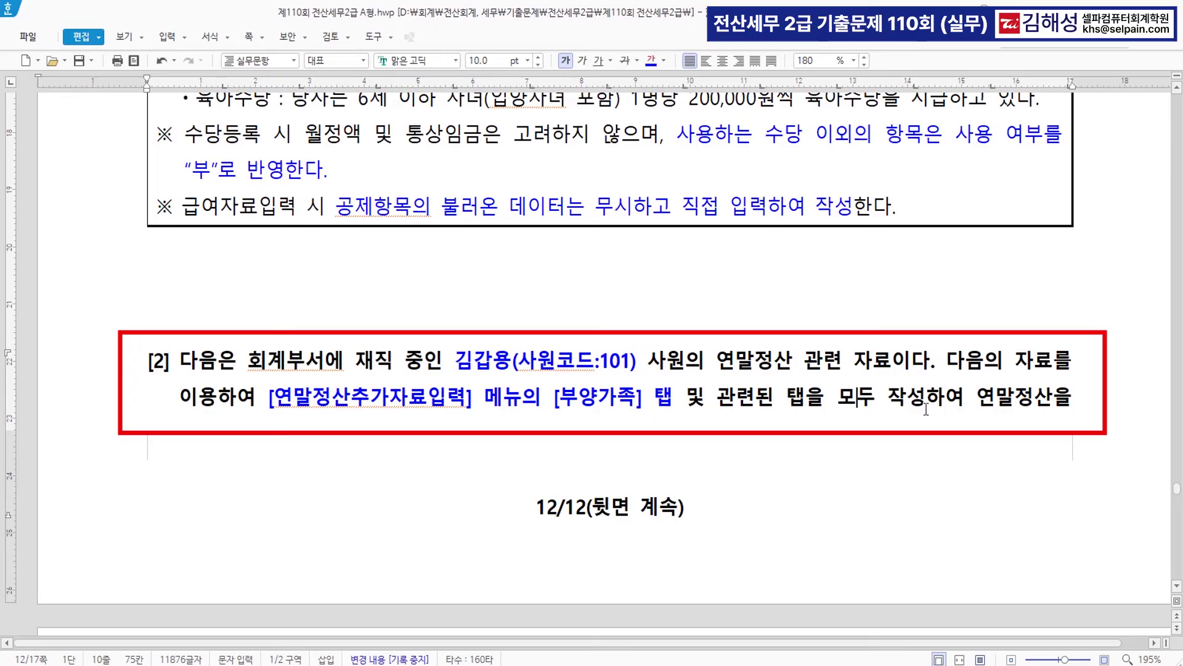
{"action": "scroll", "coordinate": [926, 410], "scroll_direction": "down", "scroll_amount": 5}
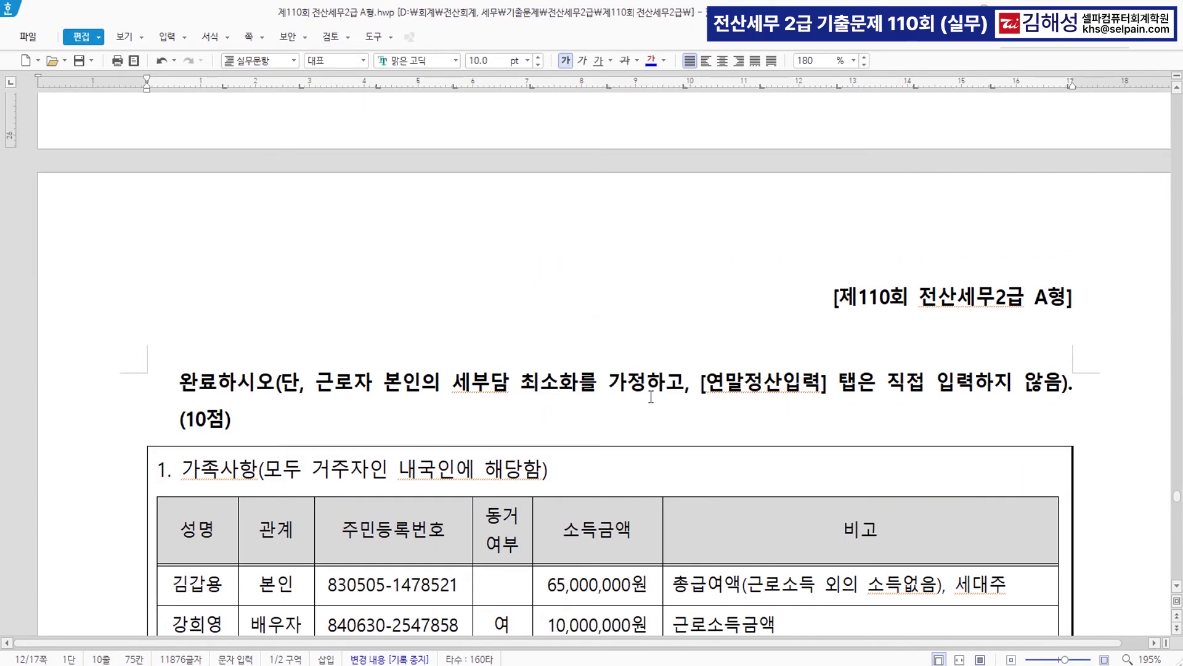
- Strike through the spouse's row in the family table
{"action": "scroll", "coordinate": [650, 396], "scroll_direction": "down", "scroll_amount": 1}
{"action": "scroll", "coordinate": [650, 397], "scroll_direction": "down", "scroll_amount": 3}
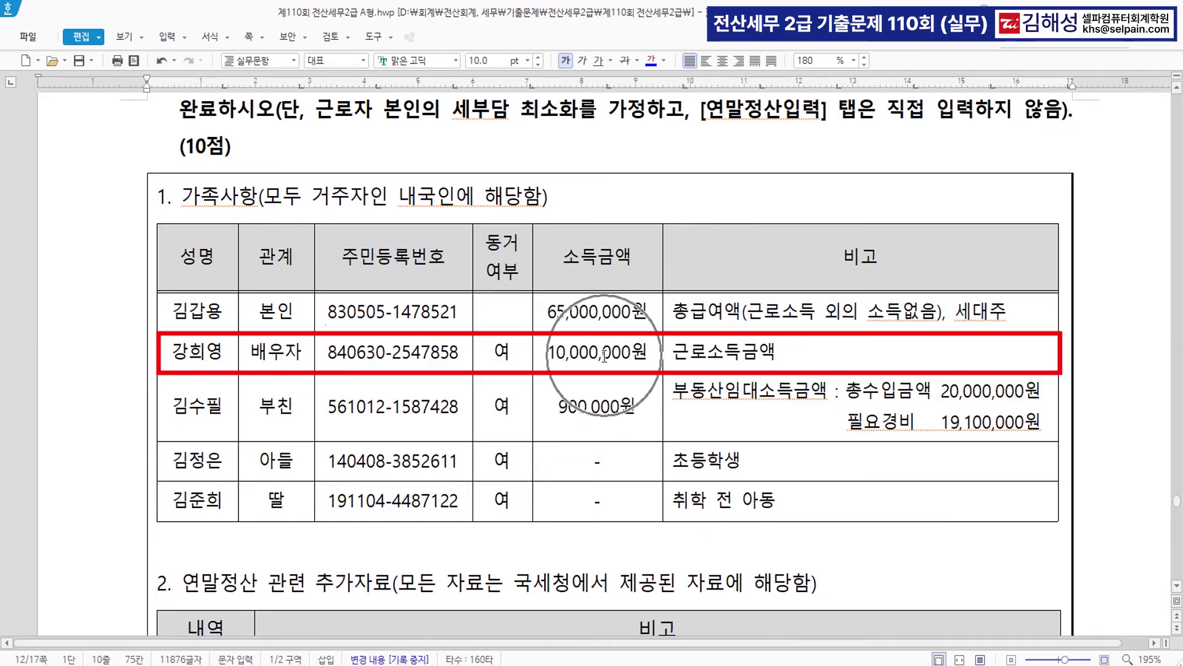
{"action": "left_click_drag", "start_coordinate": [170, 353], "coordinate": [861, 352]}
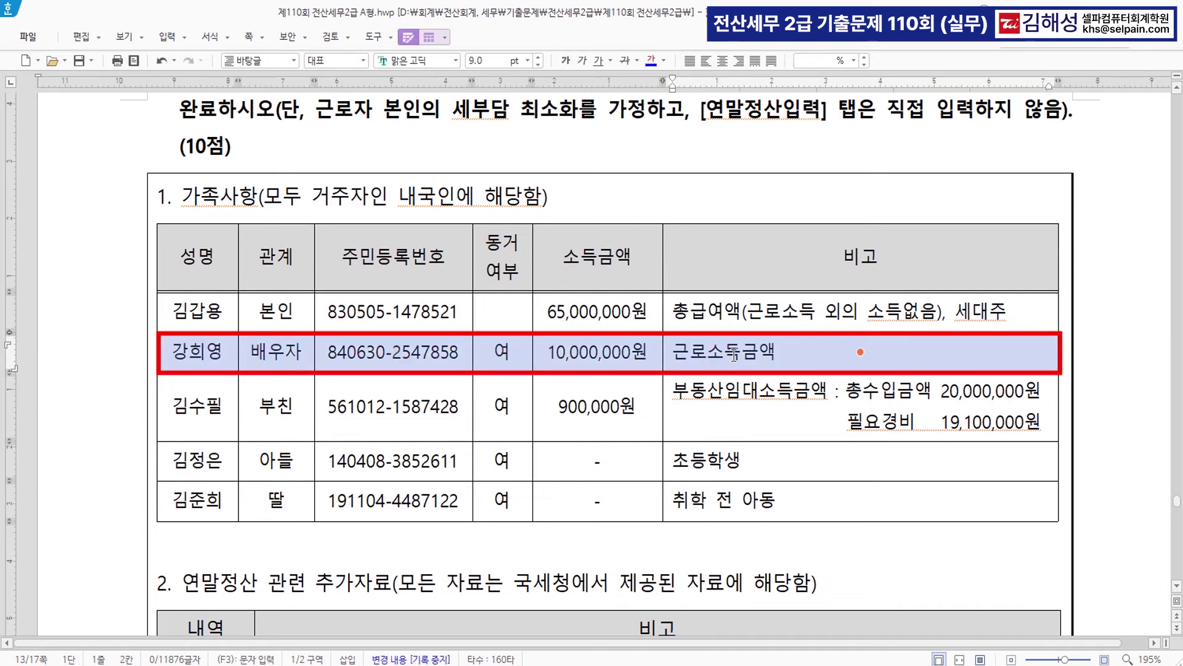
{"action": "left_click", "coordinate": [627, 60]}
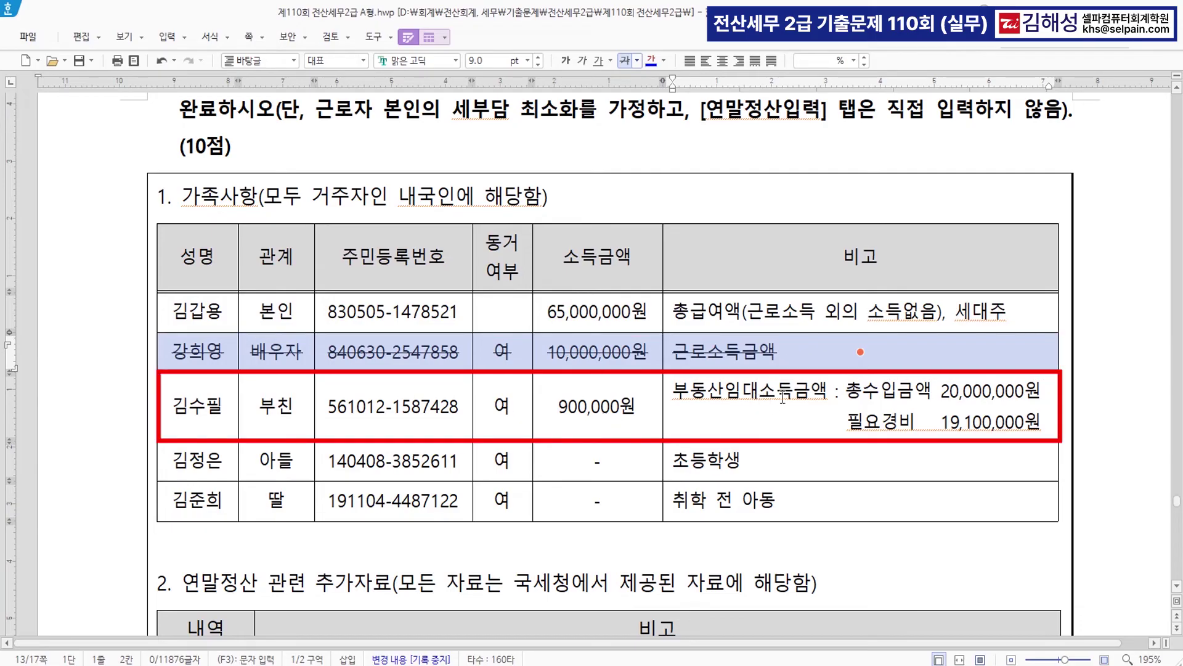
- Annotate the father's 부동산임대소득금액 note with '>> 사업소득금액' on a new line
{"action": "left_click", "coordinate": [559, 405]}
{"action": "key", "text": "F5"}
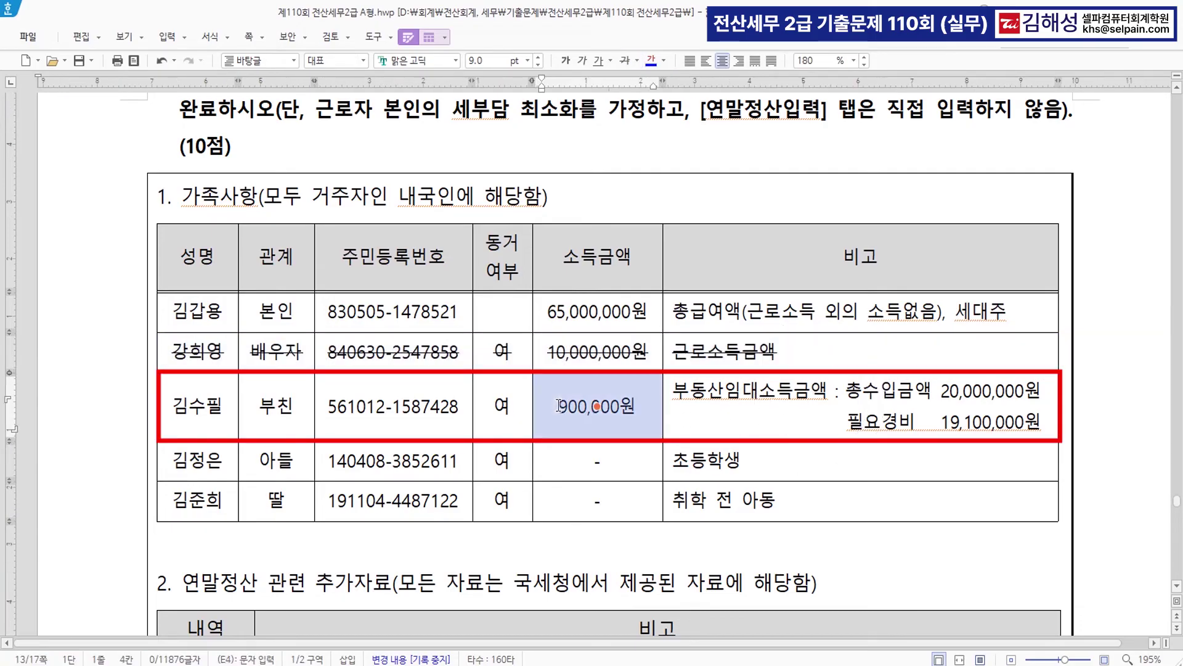
{"action": "key", "text": "Escape"}
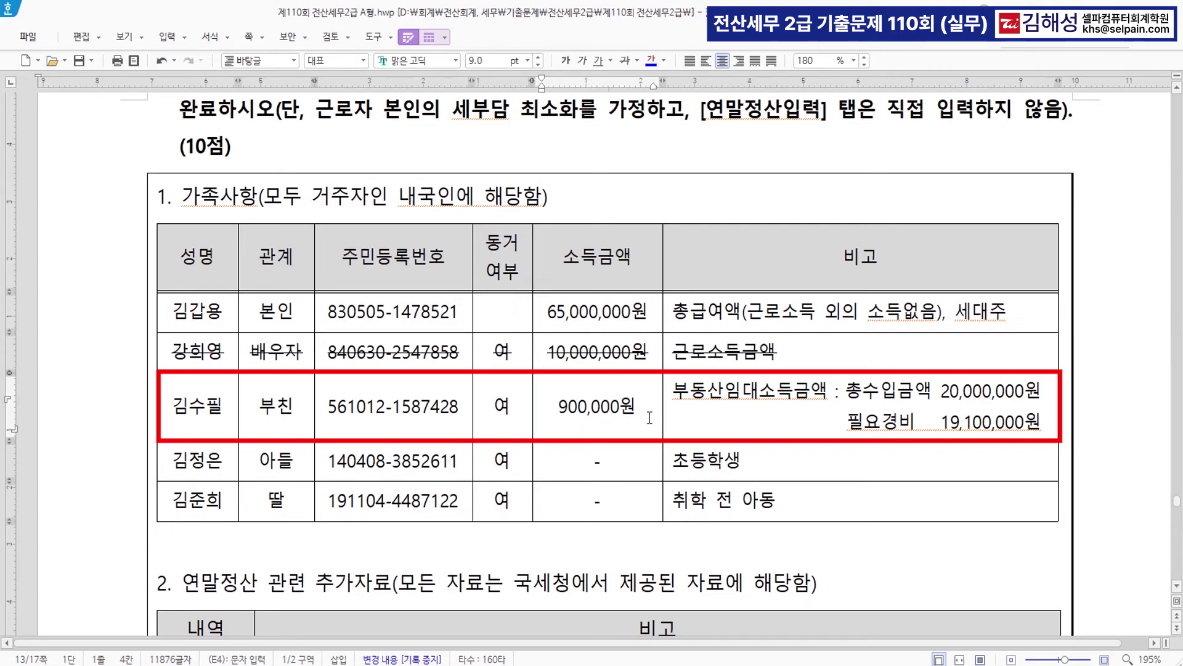
{"action": "key", "text": "Hangul"}
{"action": "key", "text": "ctrl"}
{"action": "left_click", "coordinate": [832, 393]}
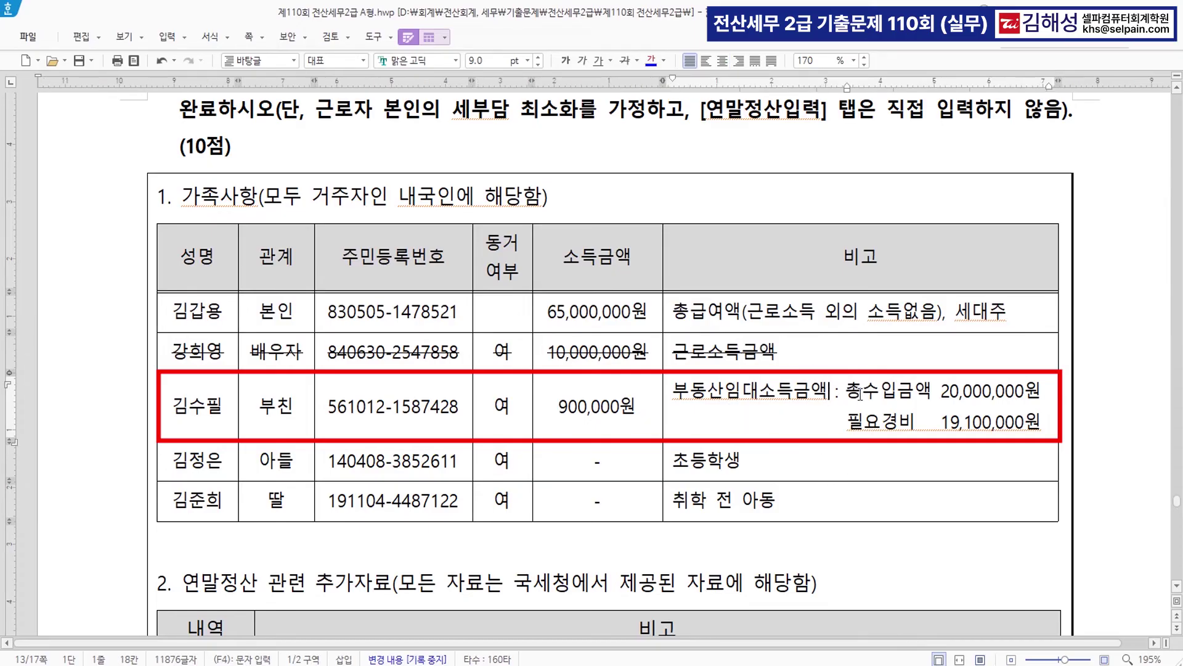
{"action": "key", "text": "Return"}
{"action": "key", "text": "Up"}
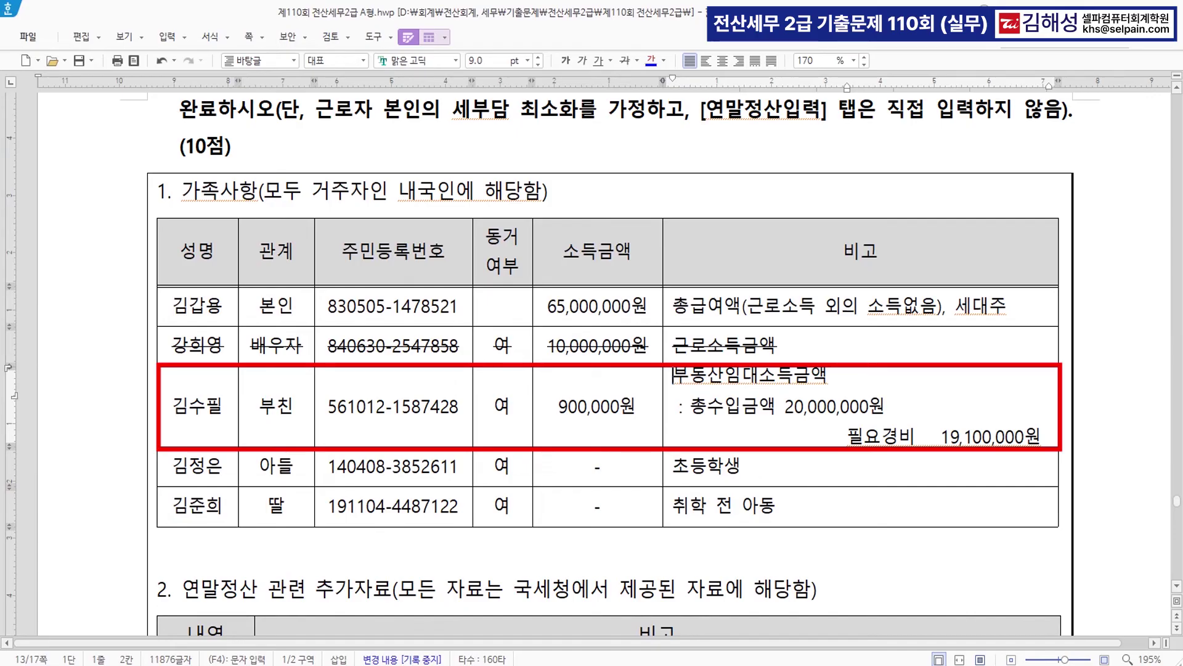
{"action": "key", "text": "Left"}
{"action": "left_click", "coordinate": [859, 375]}
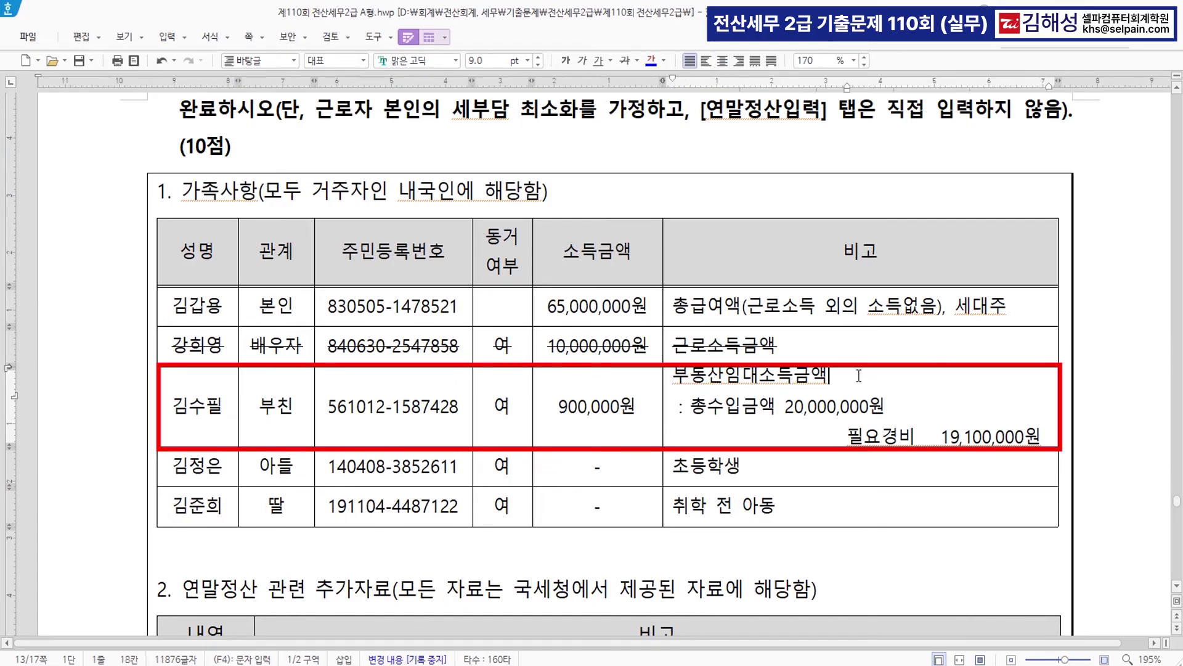
{"action": "type", "text": ">> 상"}
{"action": "type", "text": "업소득"}
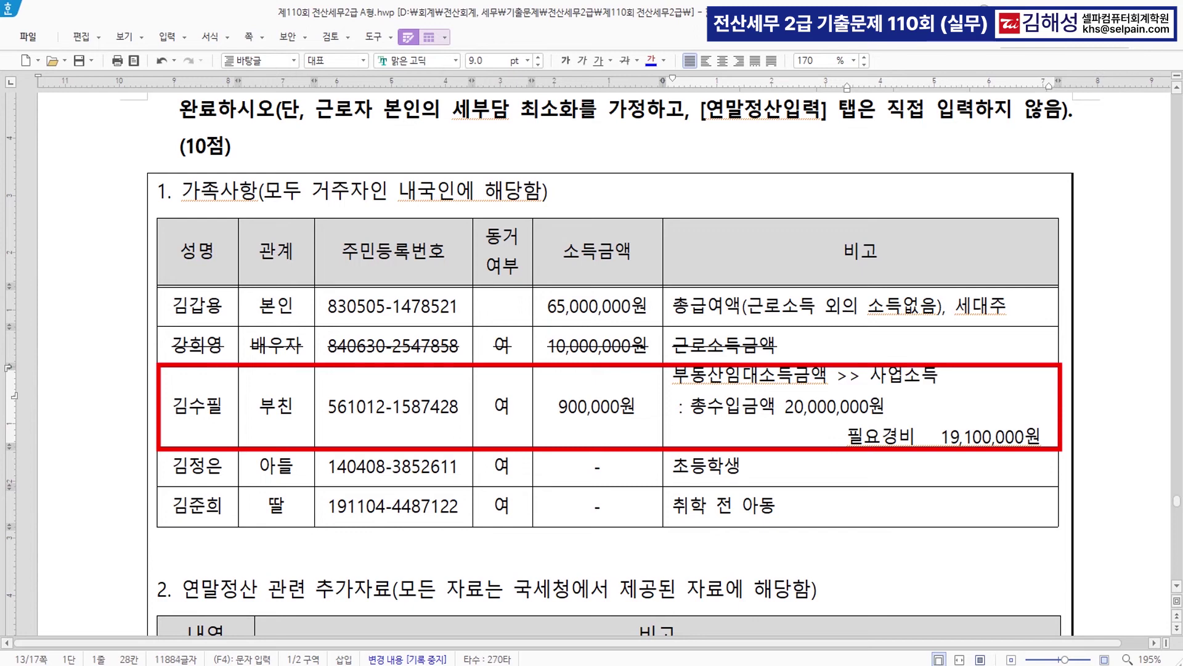
{"action": "type", "text": "금액"}
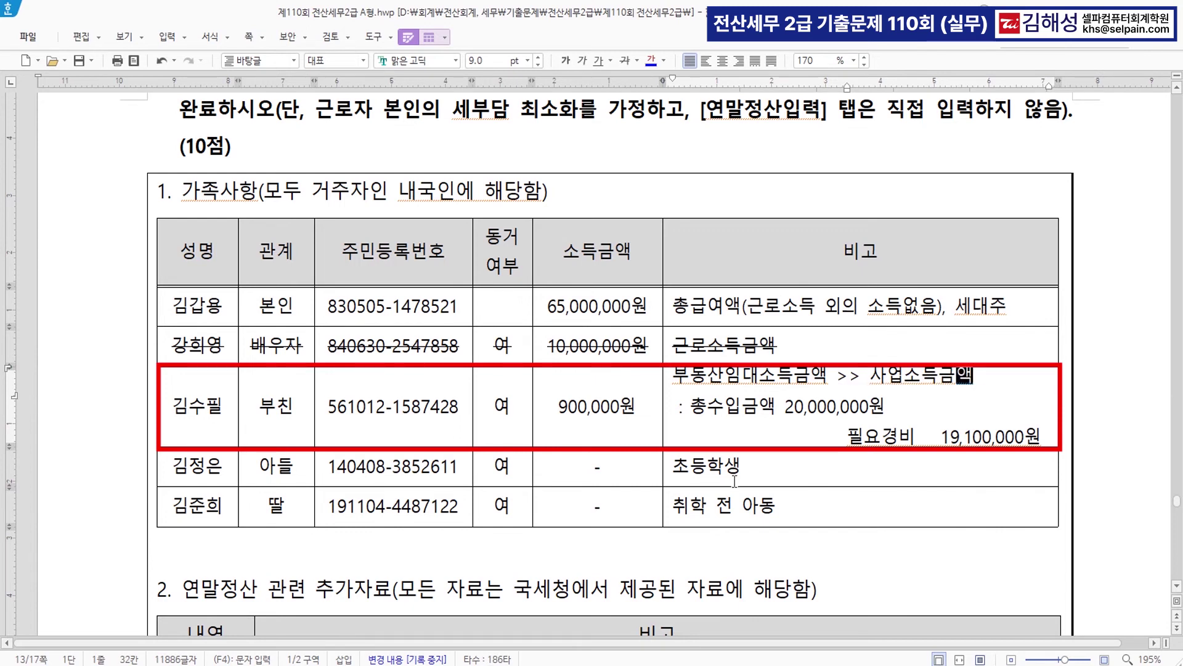
{"action": "left_click", "coordinate": [617, 415]}
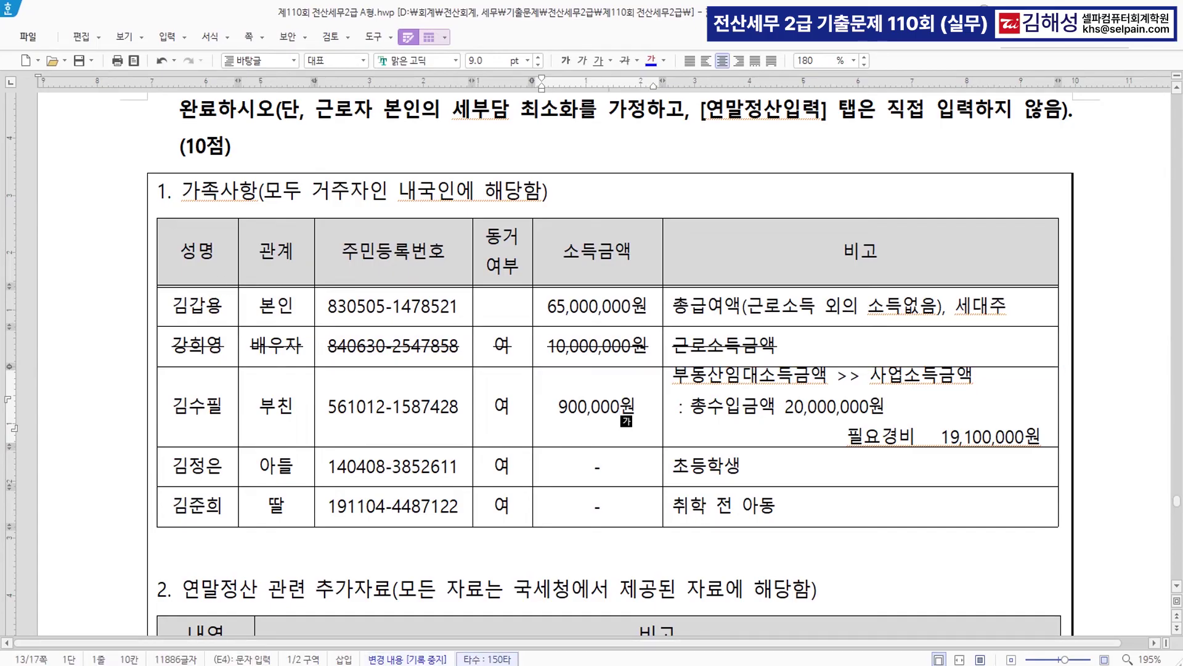
- Open 연말정산추가자료입력, load employee 101 via the F2 lookup, and show 부양가족
{"action": "mouse_move", "coordinate": [443, 665]}
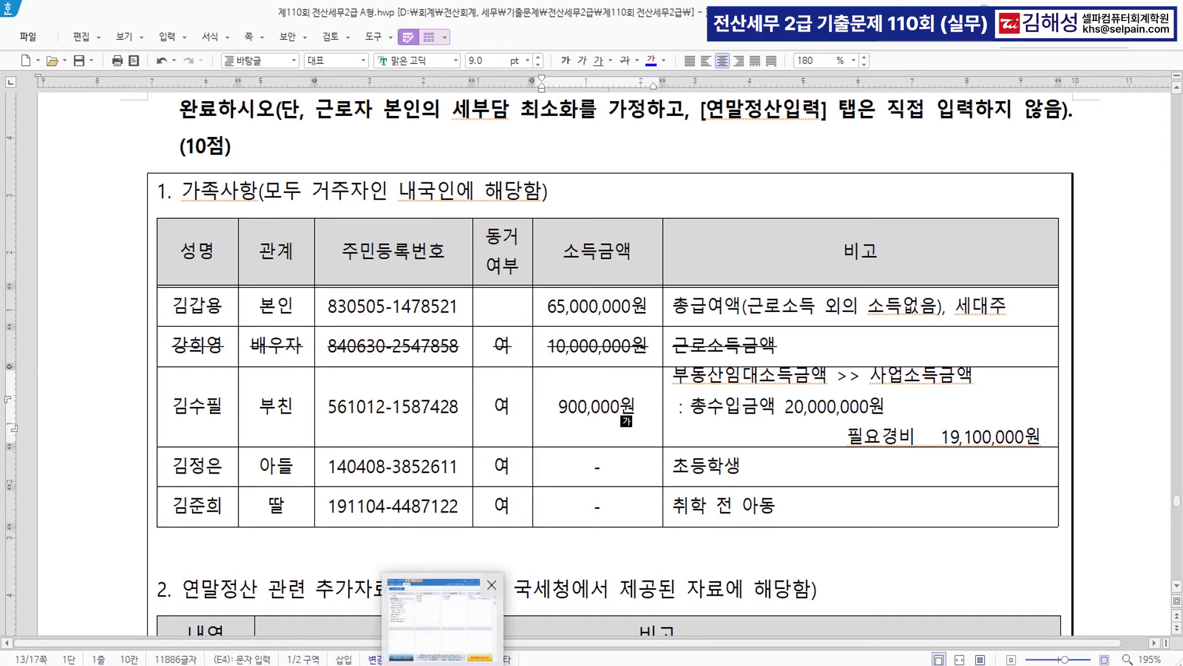
{"action": "left_click", "coordinate": [441, 617]}
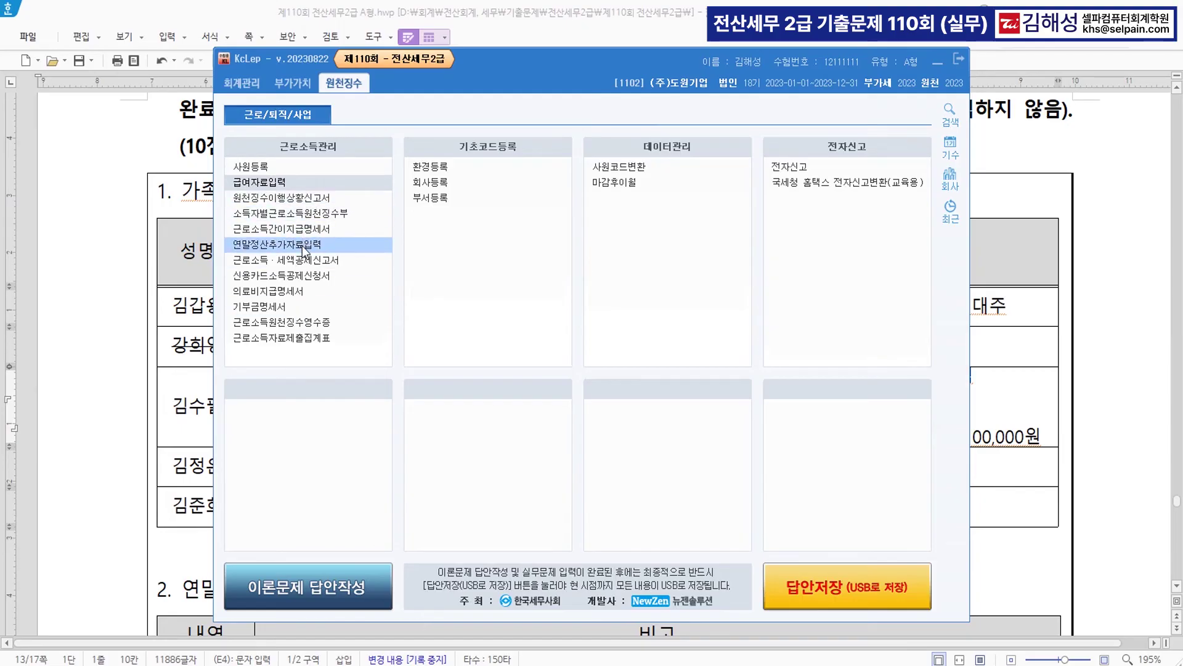
{"action": "left_click", "coordinate": [304, 247]}
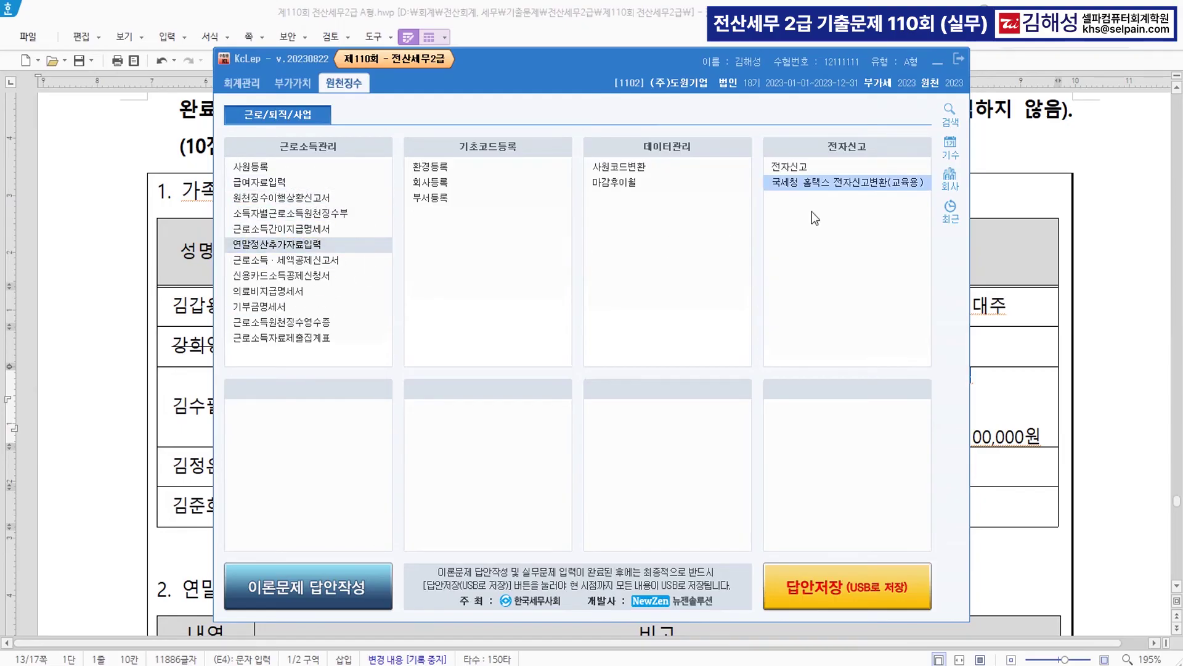
{"action": "left_click", "coordinate": [938, 61]}
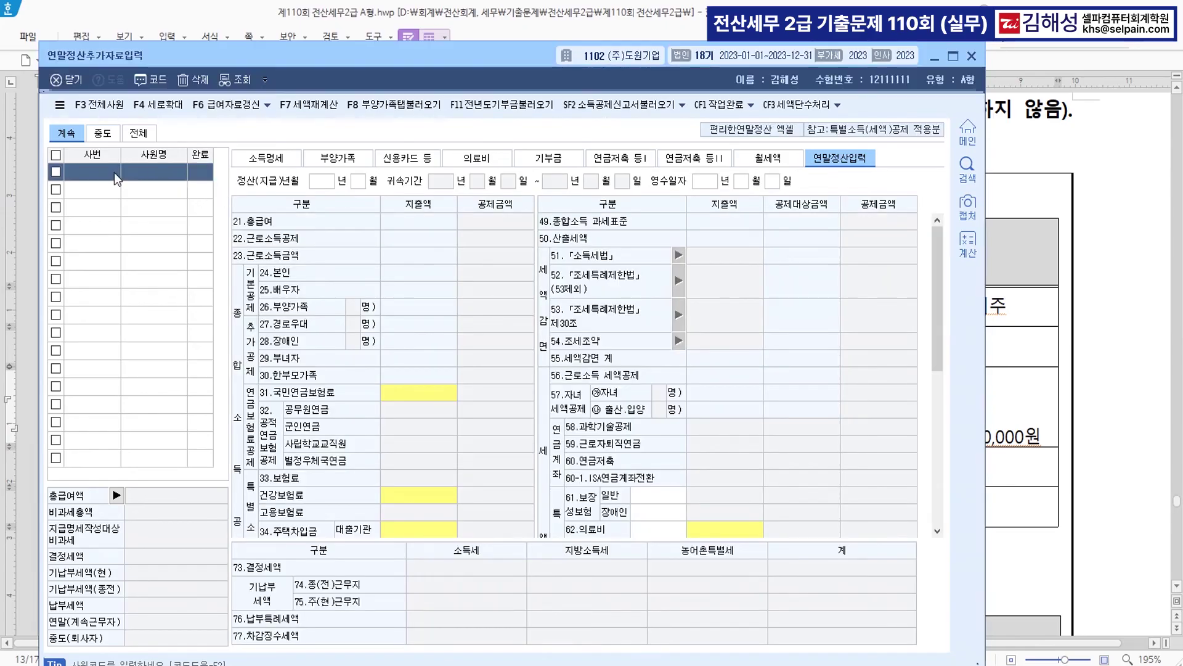
{"action": "key", "text": "F2"}
{"action": "left_click", "coordinate": [458, 309]}
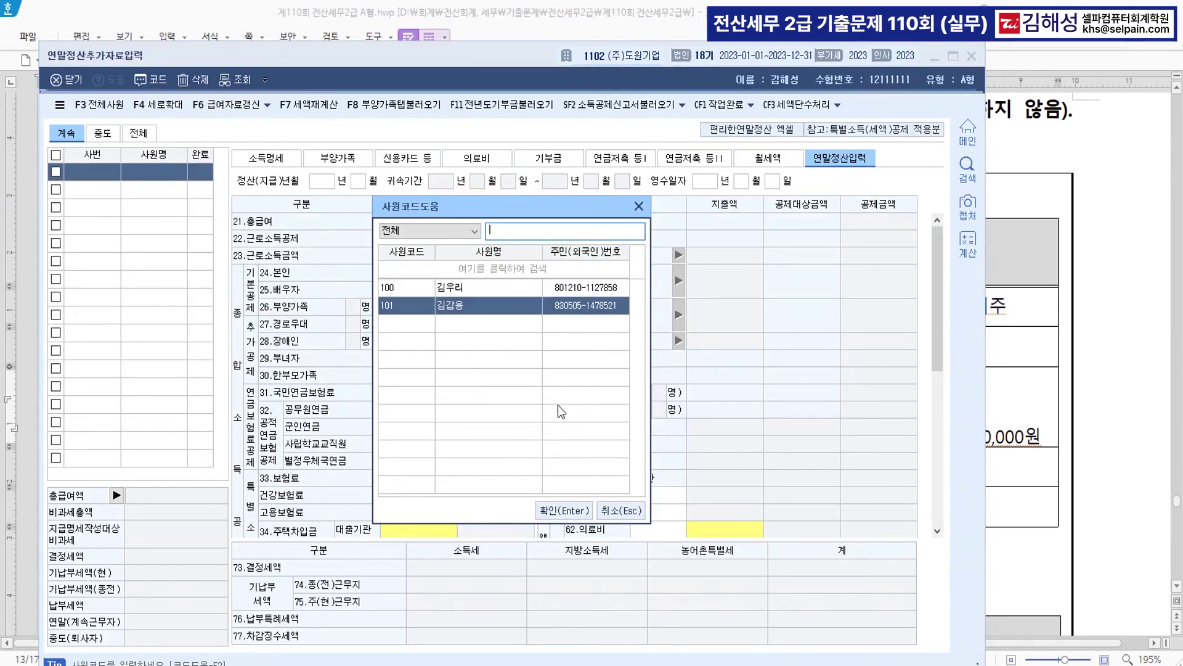
{"action": "left_click", "coordinate": [562, 509]}
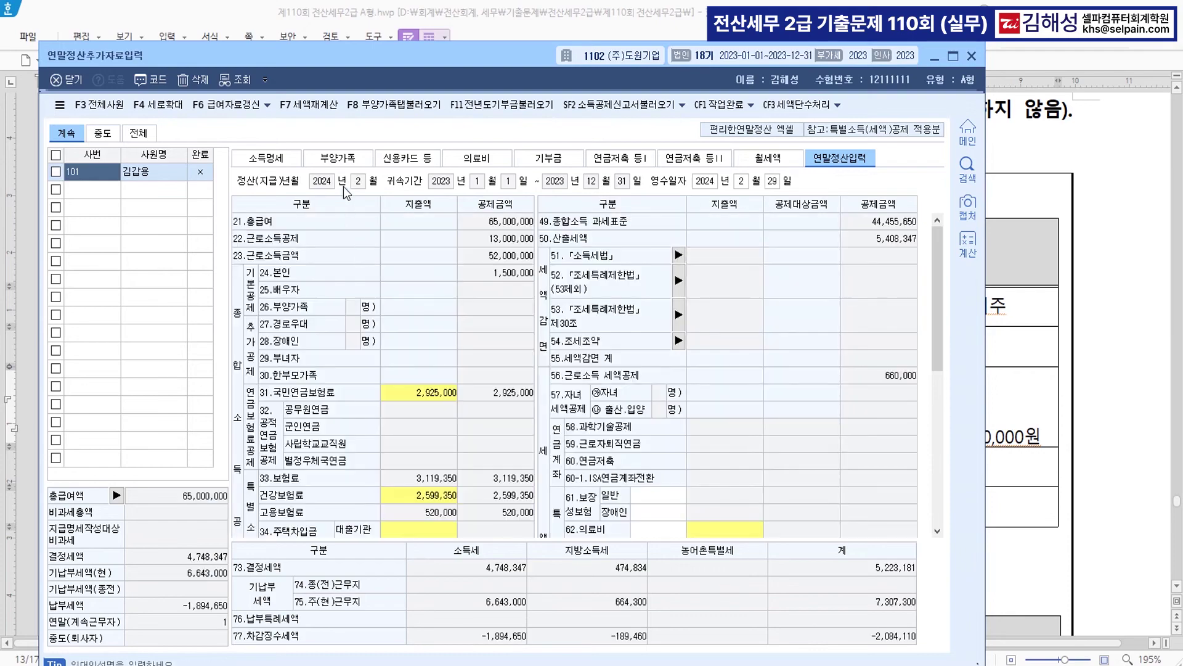
{"action": "left_click", "coordinate": [339, 159]}
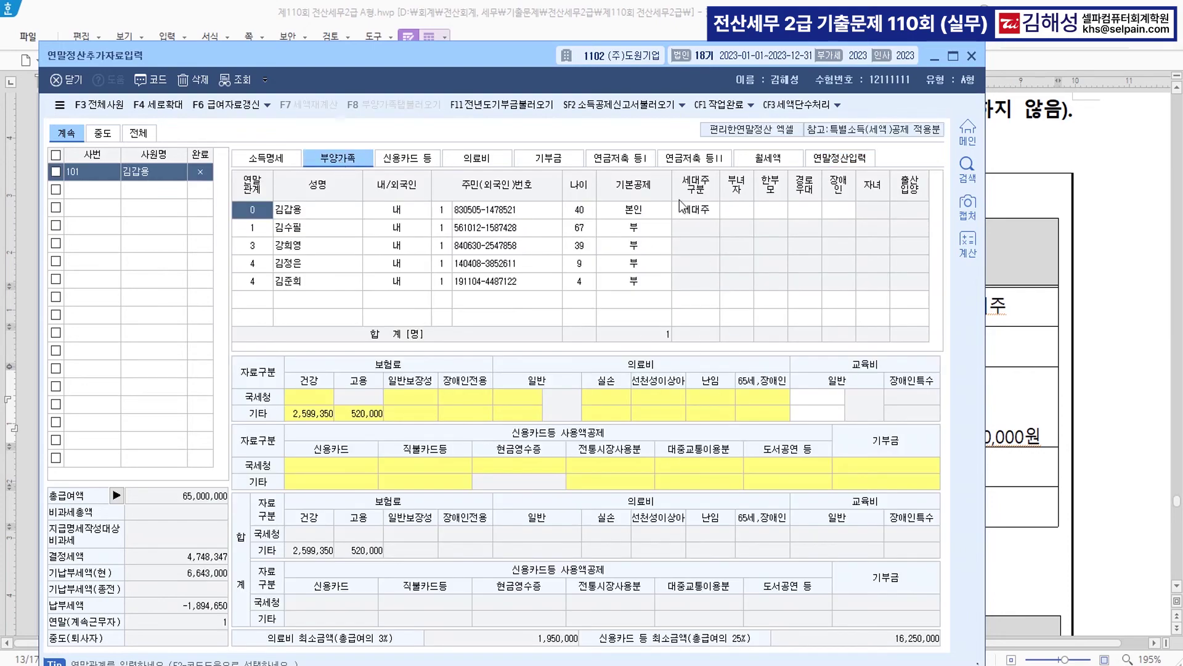
- Set 기본공제 to 4:60세이상 for the father and 3:20세이하 for the son and daughter
{"action": "left_click_drag", "start_coordinate": [524, 56], "coordinate": [587, 357]}
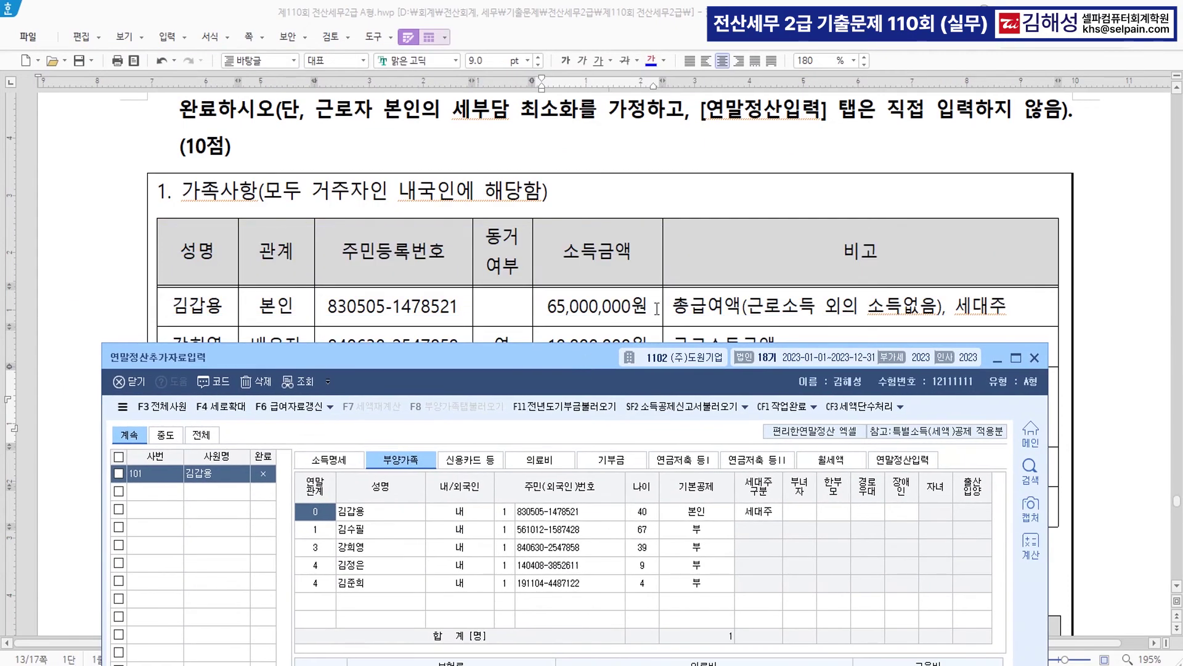
{"action": "scroll", "coordinate": [768, 315], "scroll_direction": "down", "scroll_amount": 3}
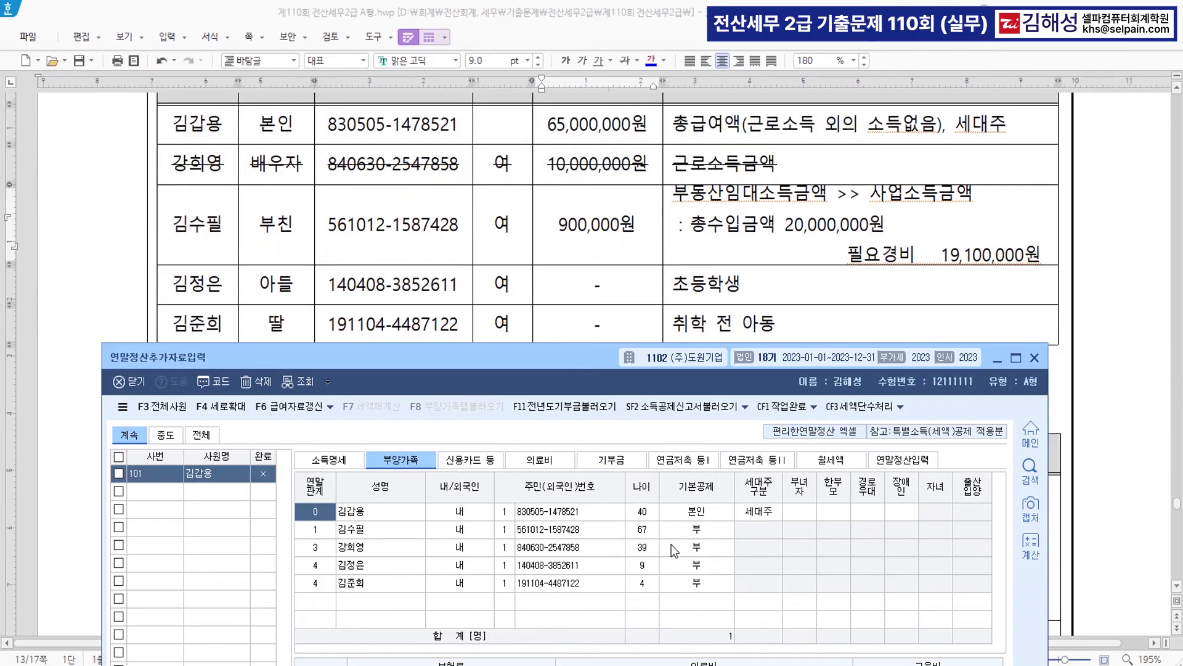
{"action": "left_click", "coordinate": [688, 530]}
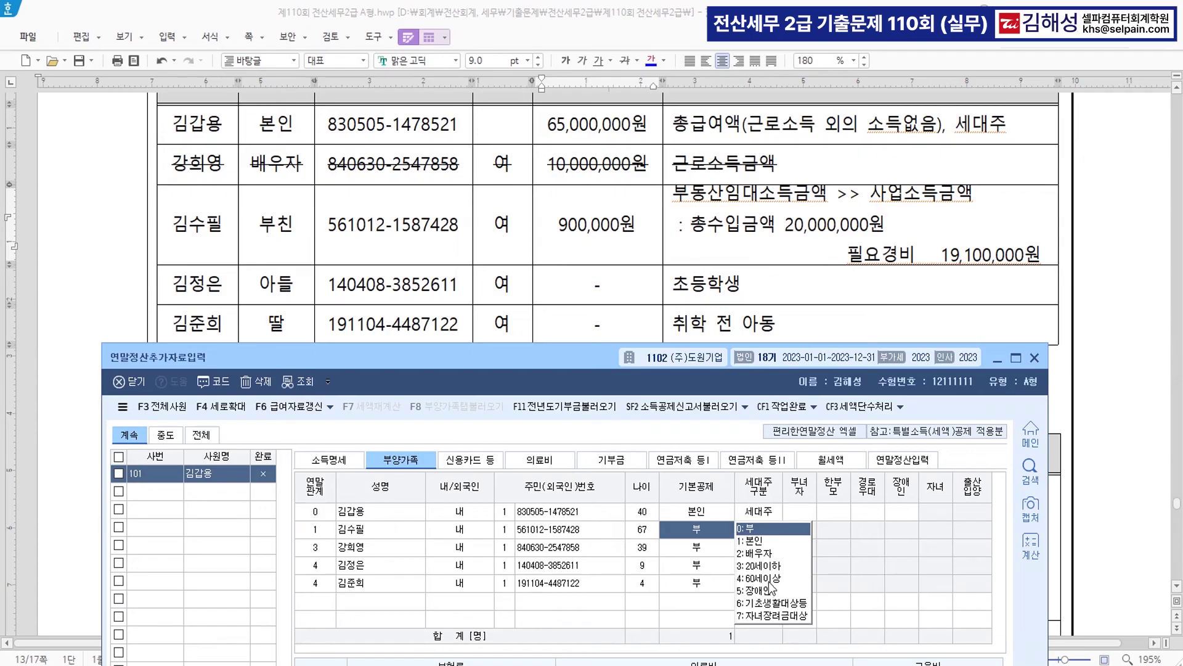
{"action": "left_click", "coordinate": [765, 578]}
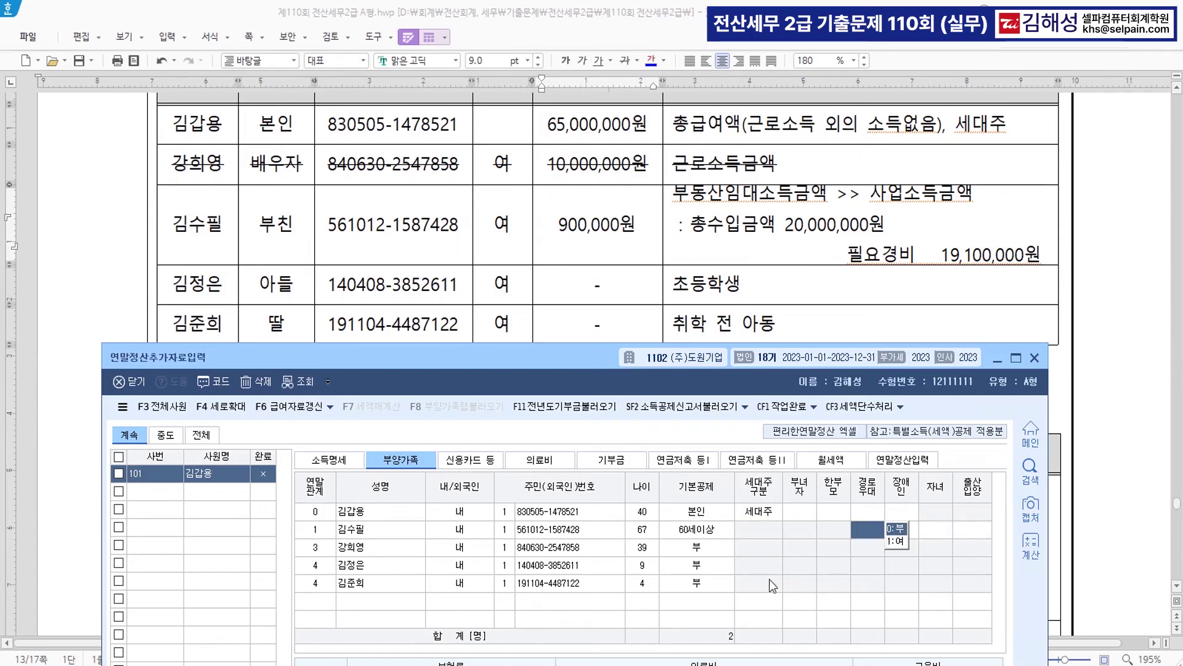
{"action": "left_click", "coordinate": [700, 572]}
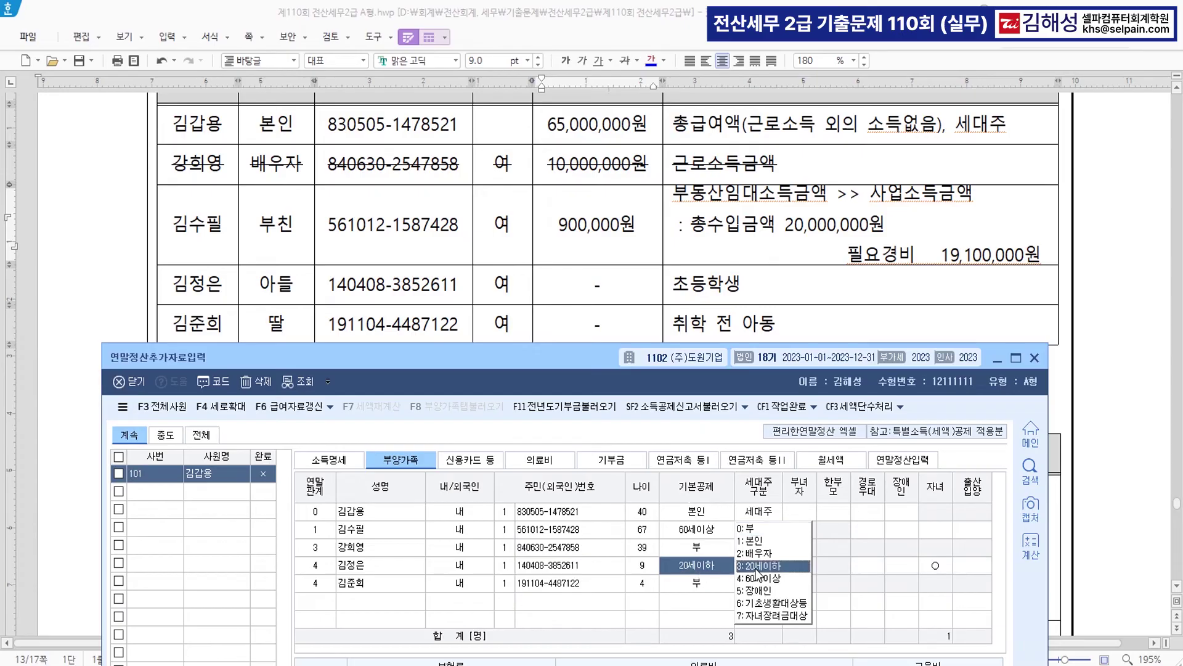
{"action": "left_click", "coordinate": [759, 572]}
{"action": "left_click", "coordinate": [695, 586]}
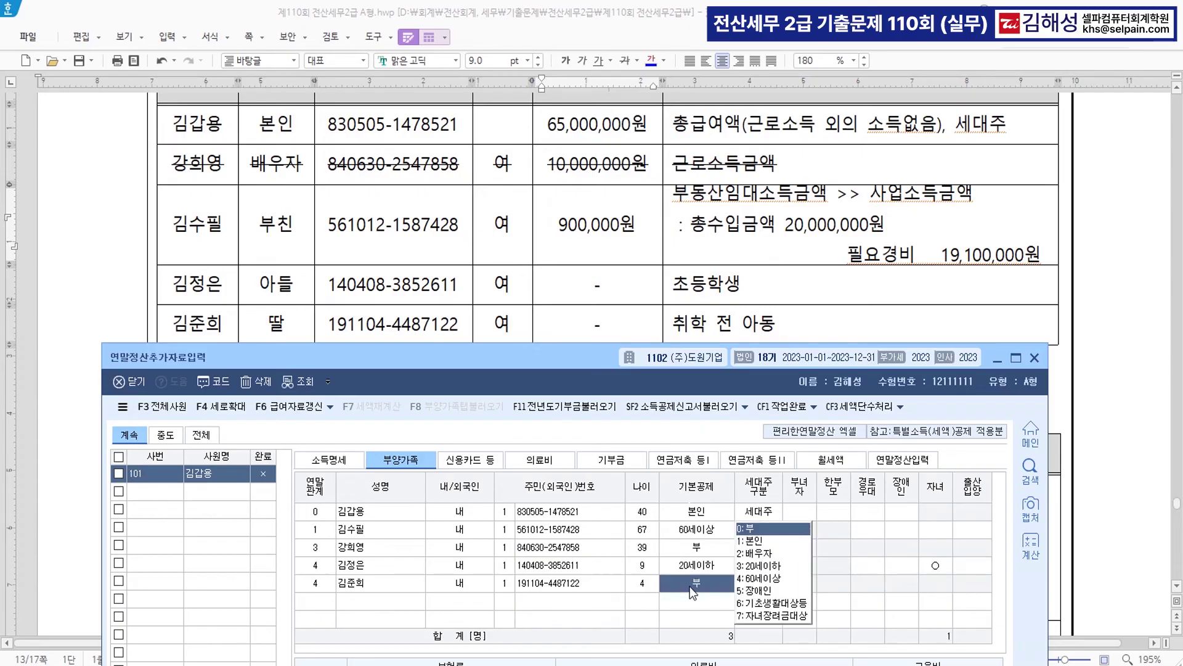
{"action": "left_click", "coordinate": [766, 565]}
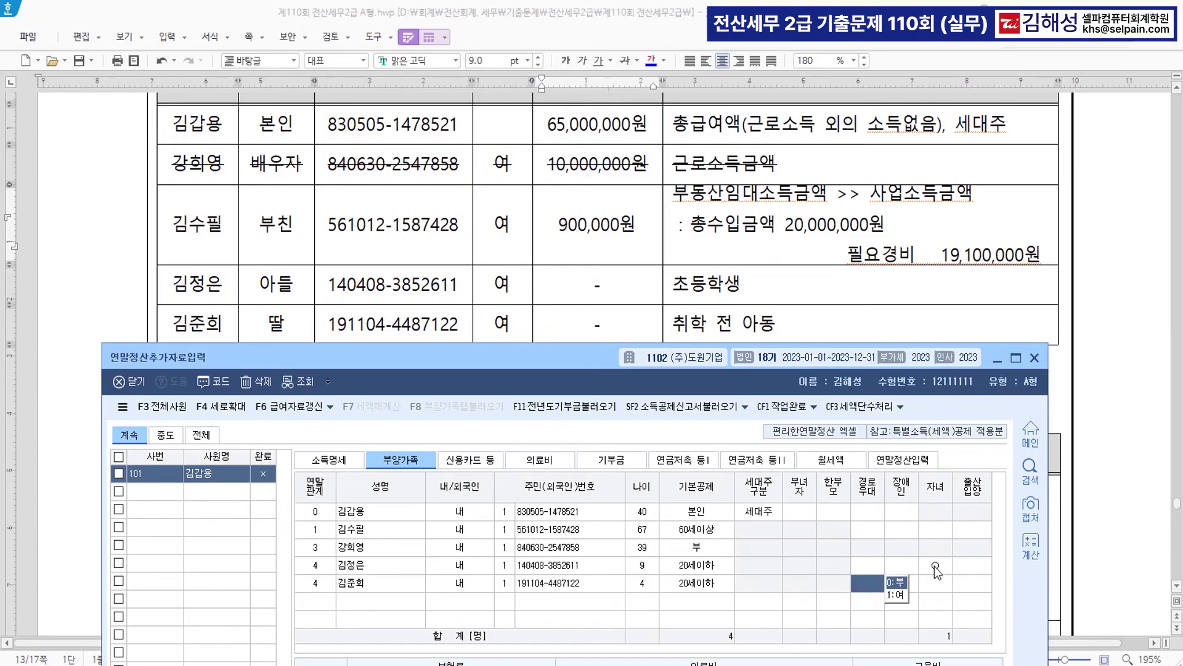
{"action": "left_click", "coordinate": [723, 607]}
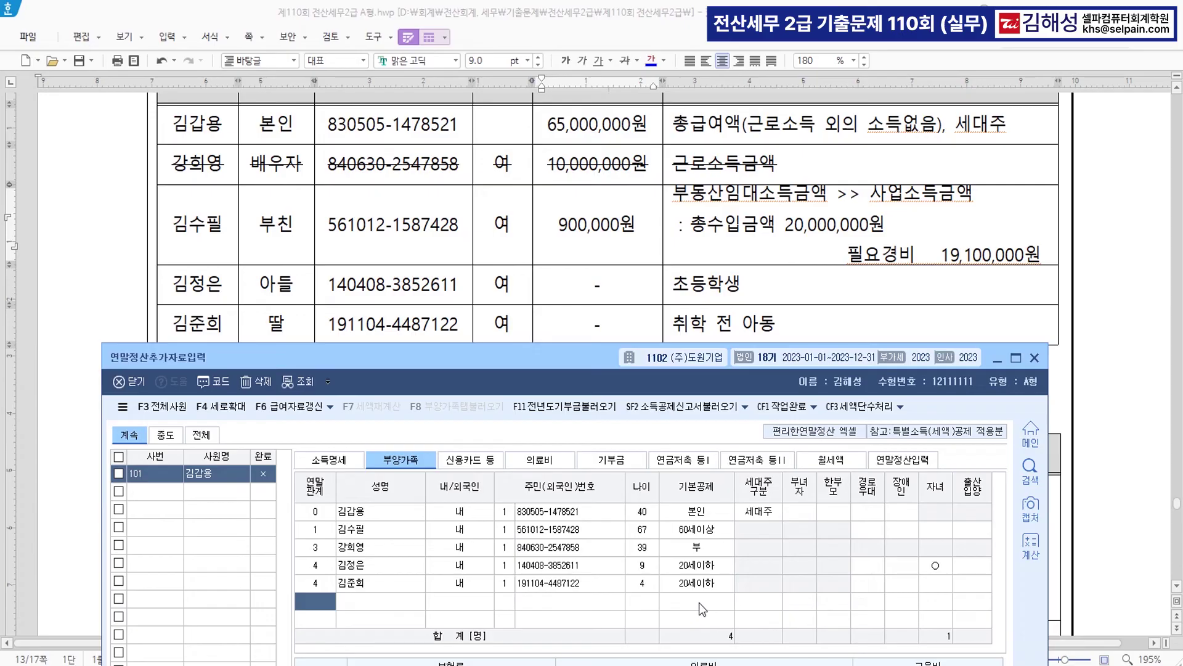
{"action": "left_click_drag", "start_coordinate": [605, 364], "coordinate": [616, 658]}
- Strike through the spouse's 200,000원 protection-insurance line in the exam document
{"action": "scroll", "coordinate": [580, 382], "scroll_direction": "down", "scroll_amount": 5}
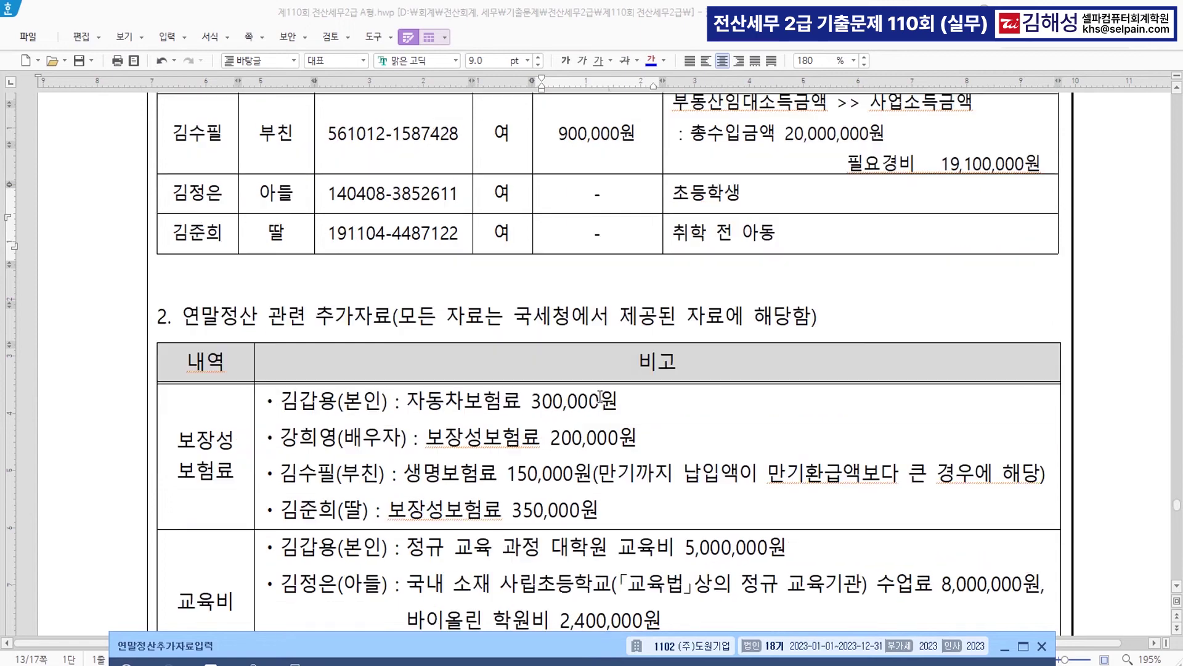
{"action": "left_click", "coordinate": [578, 380]}
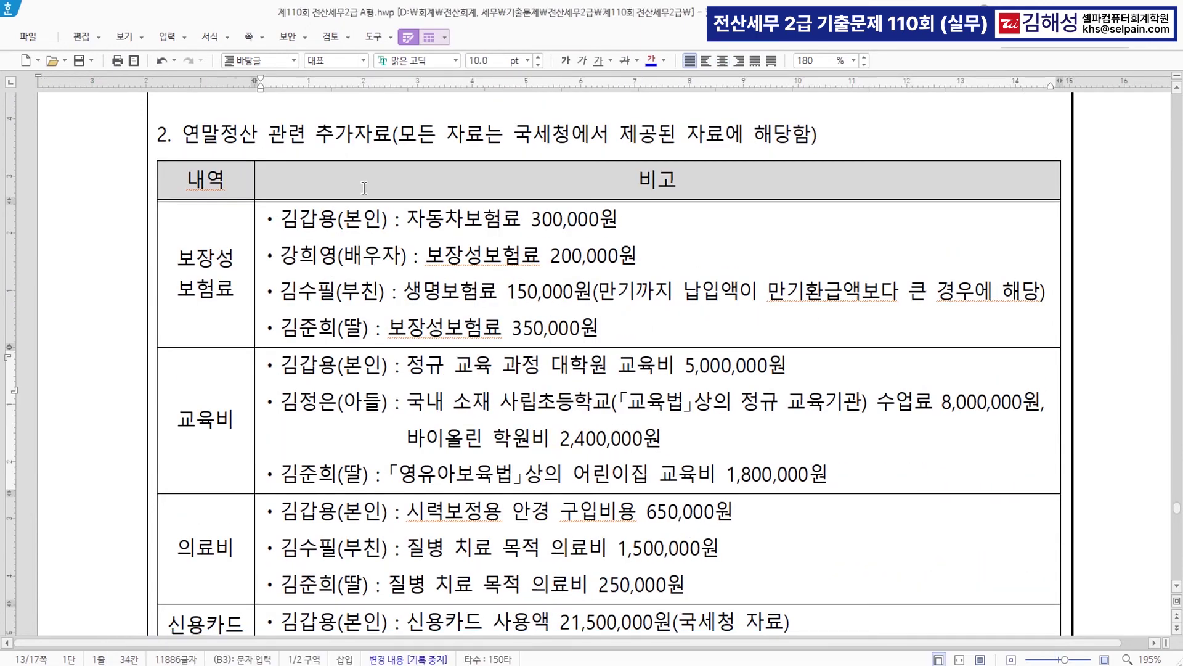
{"action": "left_click_drag", "start_coordinate": [178, 288], "coordinate": [234, 290]}
{"action": "scroll", "coordinate": [574, 319], "scroll_direction": "up", "scroll_amount": 3}
{"action": "scroll", "coordinate": [574, 319], "scroll_direction": "up", "scroll_amount": 3}
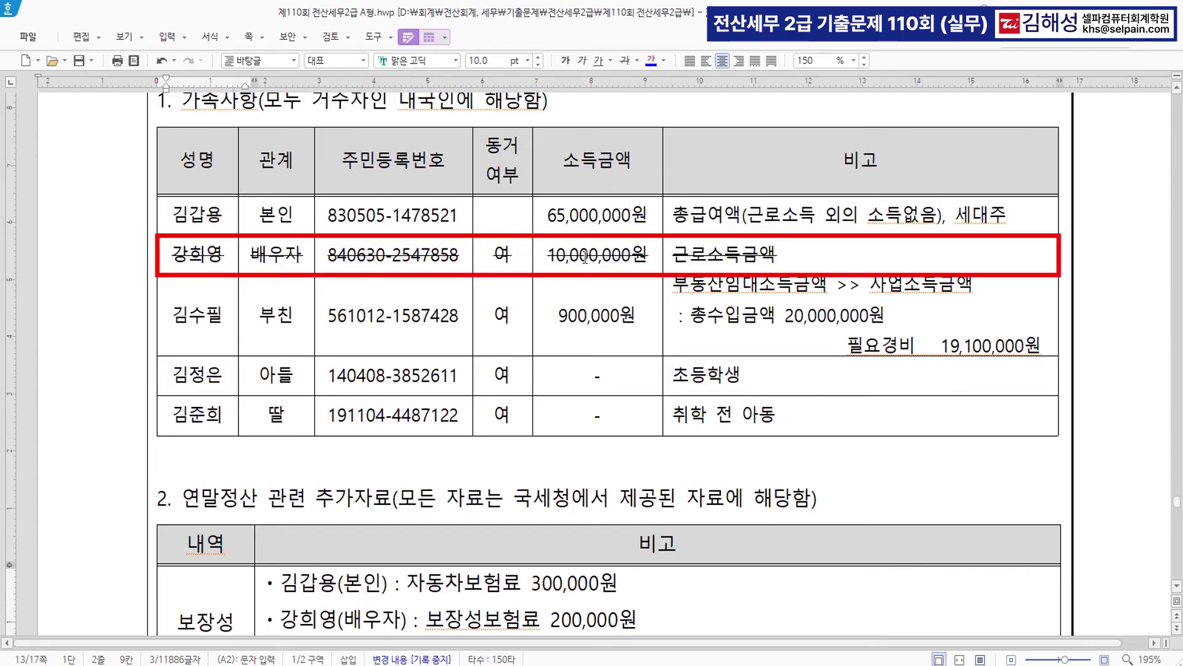
{"action": "scroll", "coordinate": [584, 259], "scroll_direction": "down", "scroll_amount": 5}
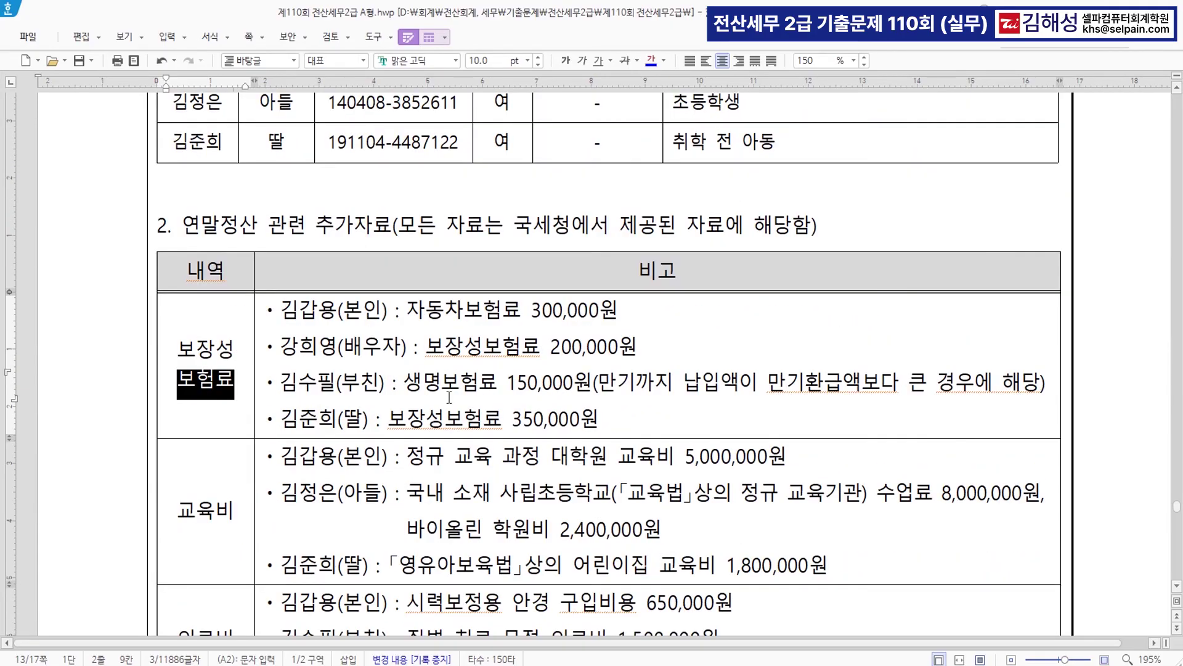
{"action": "left_click_drag", "start_coordinate": [281, 347], "coordinate": [655, 352]}
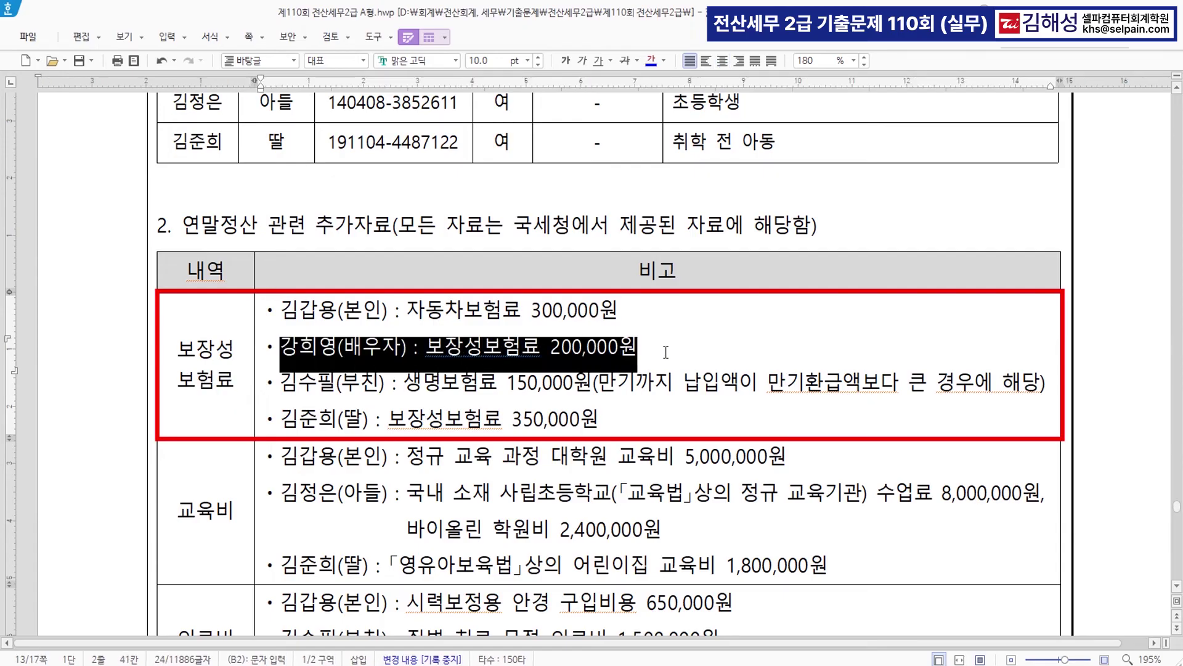
{"action": "left_click", "coordinate": [625, 61]}
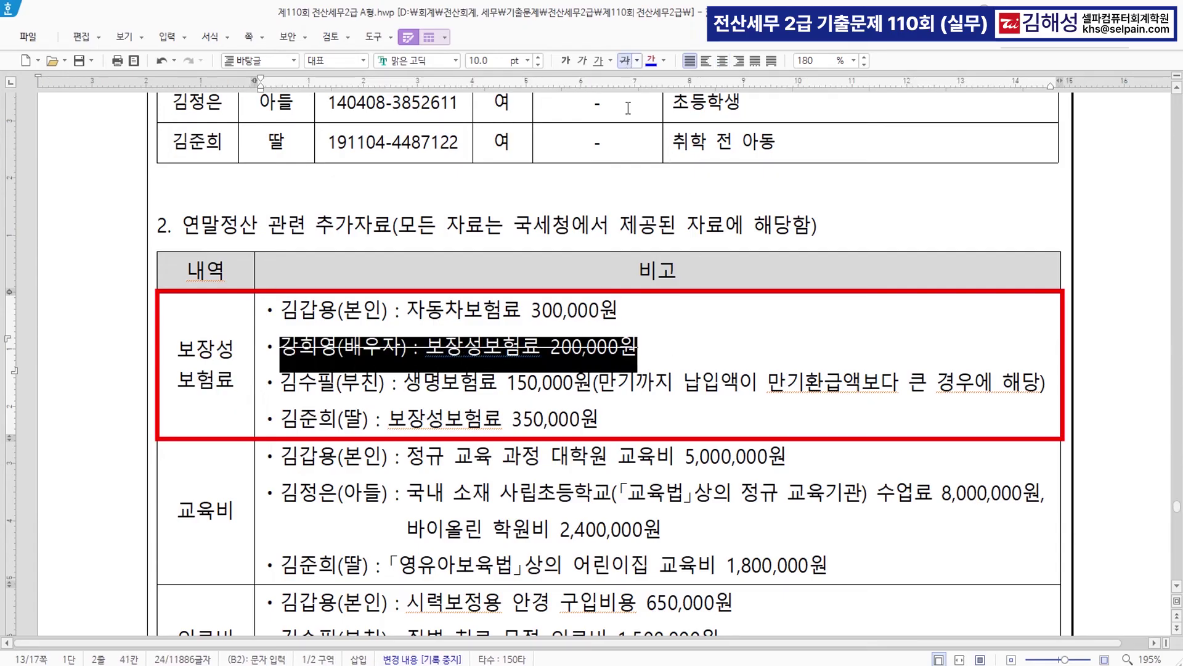
{"action": "left_click", "coordinate": [615, 400]}
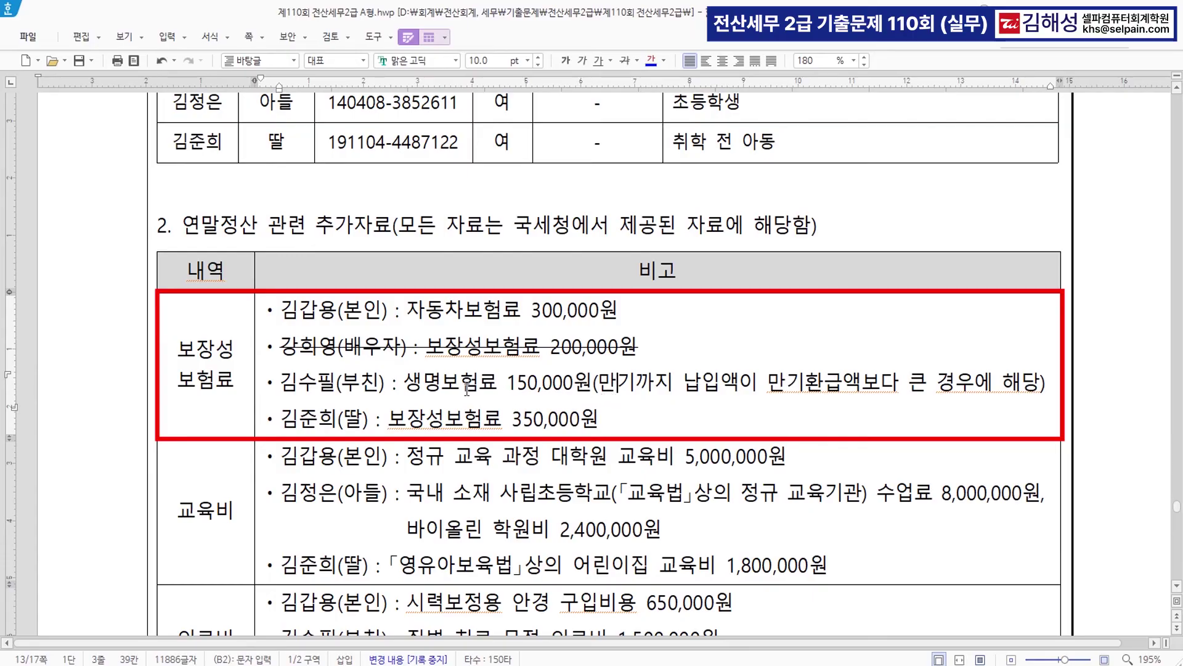
- Colour the words 납입액이 blue in the father's life-insurance note
{"action": "key", "text": "ctrl"}
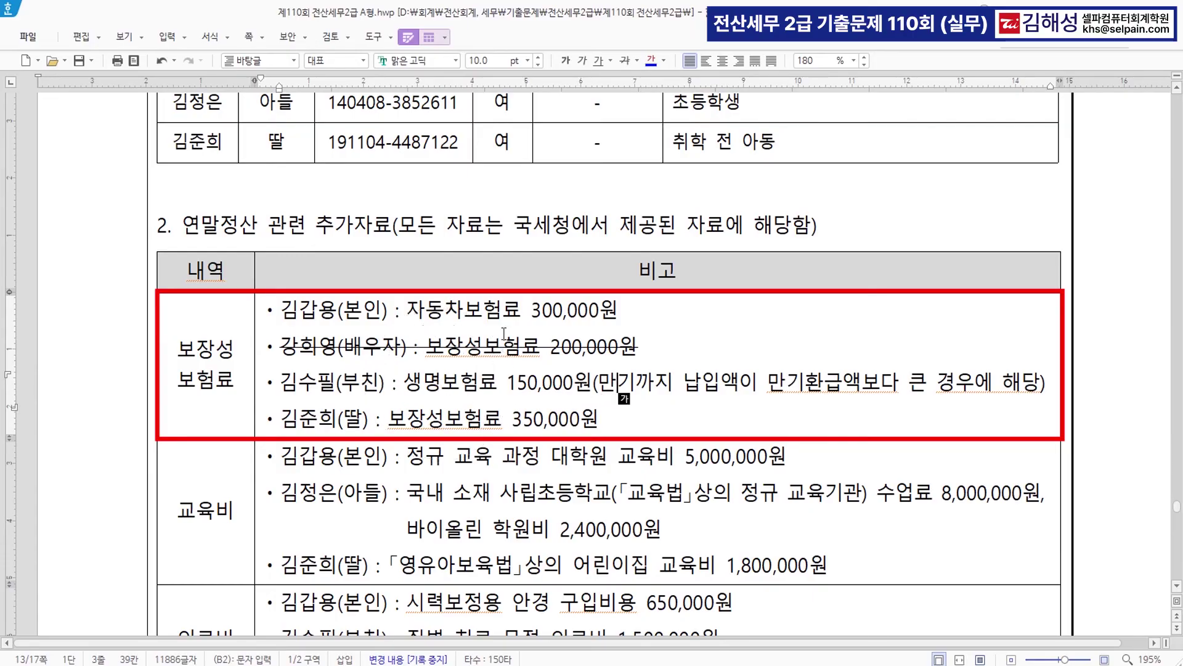
{"action": "key", "text": "ctrl"}
{"action": "key", "text": "ctrl"}
{"action": "left_click_drag", "start_coordinate": [683, 383], "coordinate": [751, 385]}
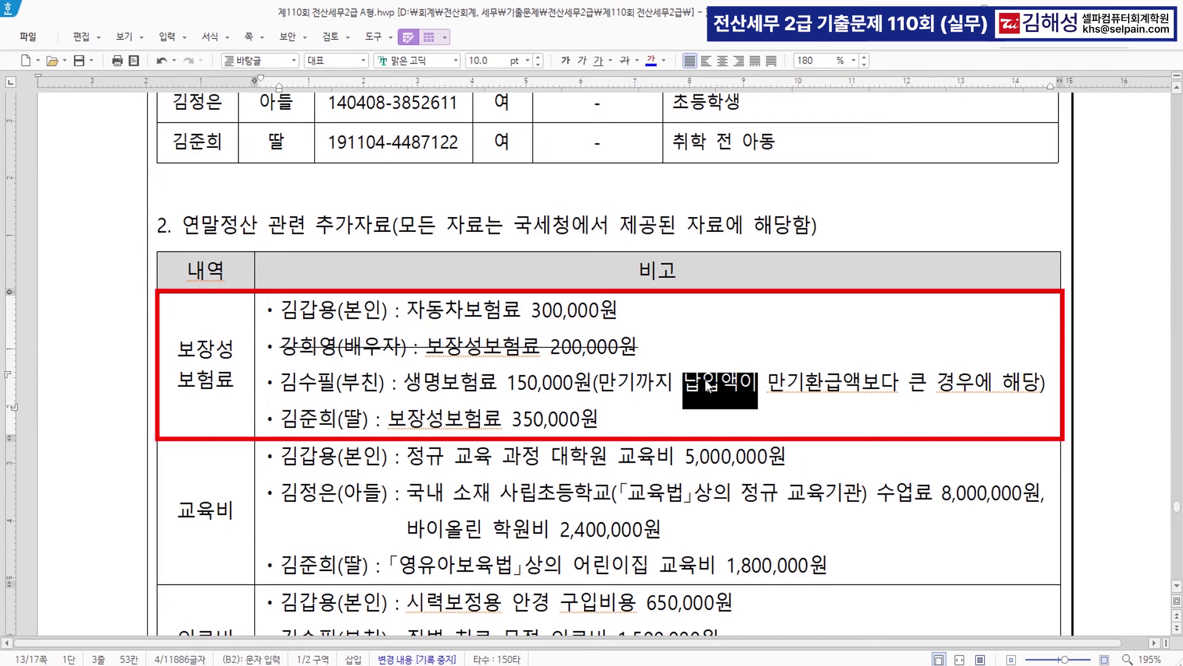
{"action": "left_click", "coordinate": [652, 64]}
{"action": "left_click", "coordinate": [767, 382]}
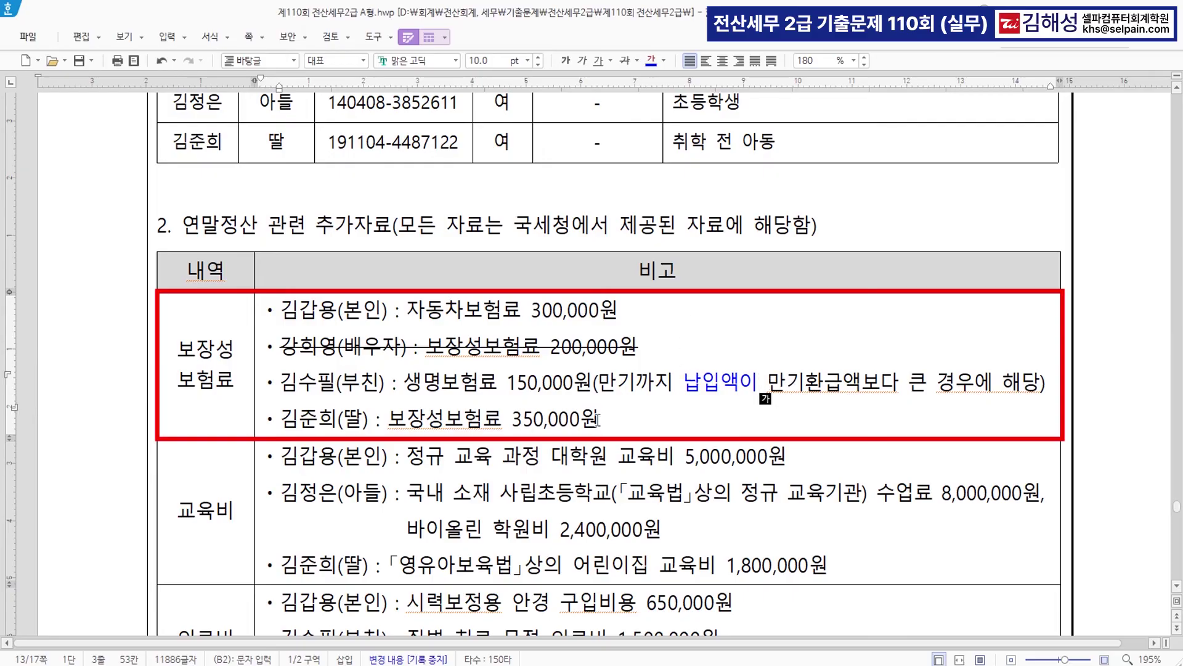
- Check the daughter's 350,000원 premium line, then bring the KcLep settlement window back up
{"action": "left_click", "coordinate": [567, 424]}
{"action": "left_click", "coordinate": [585, 427]}
{"action": "left_click", "coordinate": [576, 427]}
{"action": "left_click", "coordinate": [565, 366]}
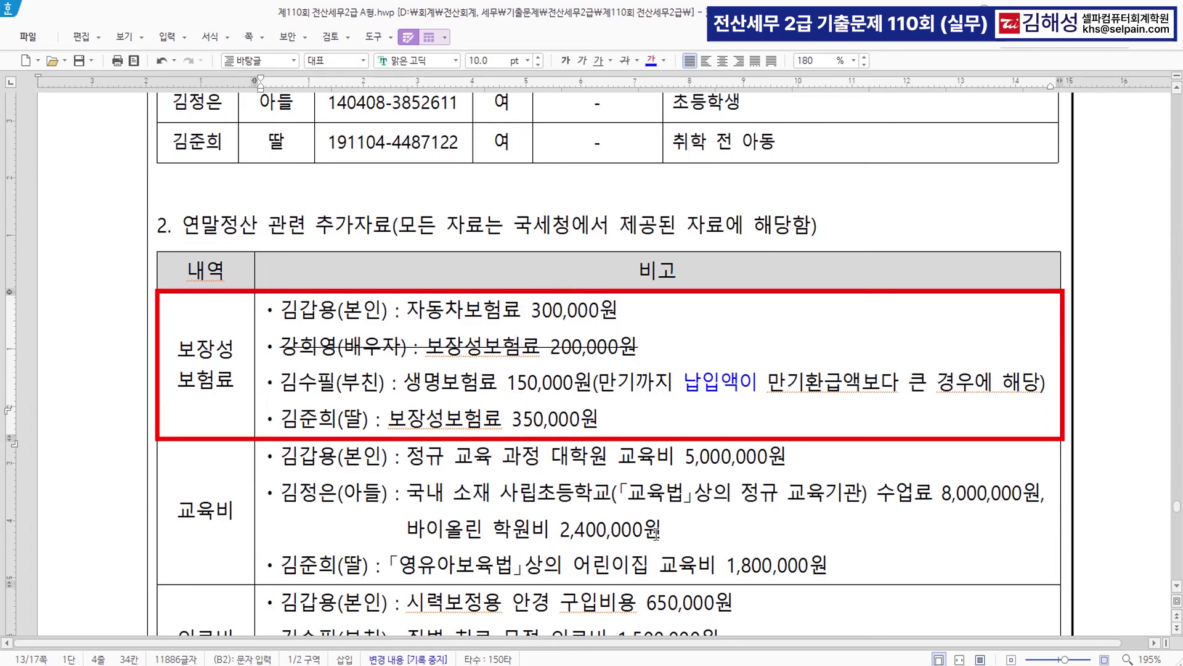
{"action": "left_click", "coordinate": [681, 661]}
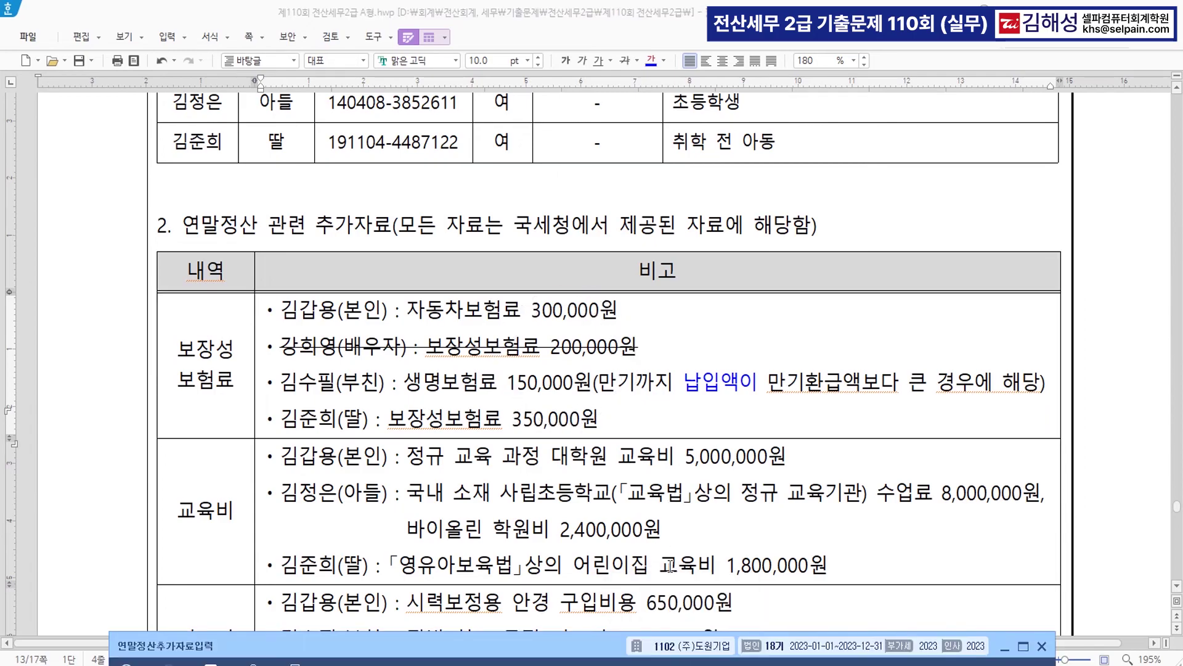
- Enter 300,000 as the employee's 국세청 일반보장성 insurance premium
{"action": "mouse_move", "coordinate": [597, 657]}
{"action": "left_mouse_down"}
{"action": "mouse_move", "coordinate": [660, 526]}
{"action": "mouse_move", "coordinate": [674, 190]}
{"action": "mouse_move", "coordinate": [620, 198]}
{"action": "mouse_move", "coordinate": [617, 212]}
{"action": "mouse_move", "coordinate": [622, 116]}
{"action": "left_mouse_up"}
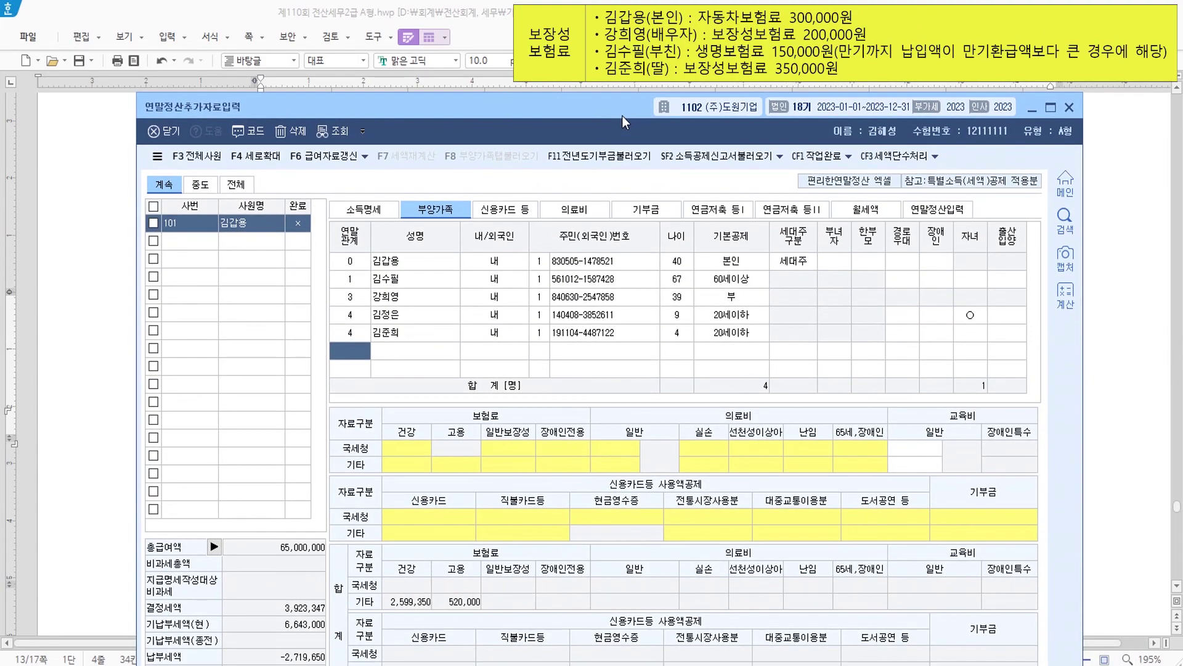
{"action": "left_click", "coordinate": [434, 266]}
{"action": "left_click", "coordinate": [523, 447]}
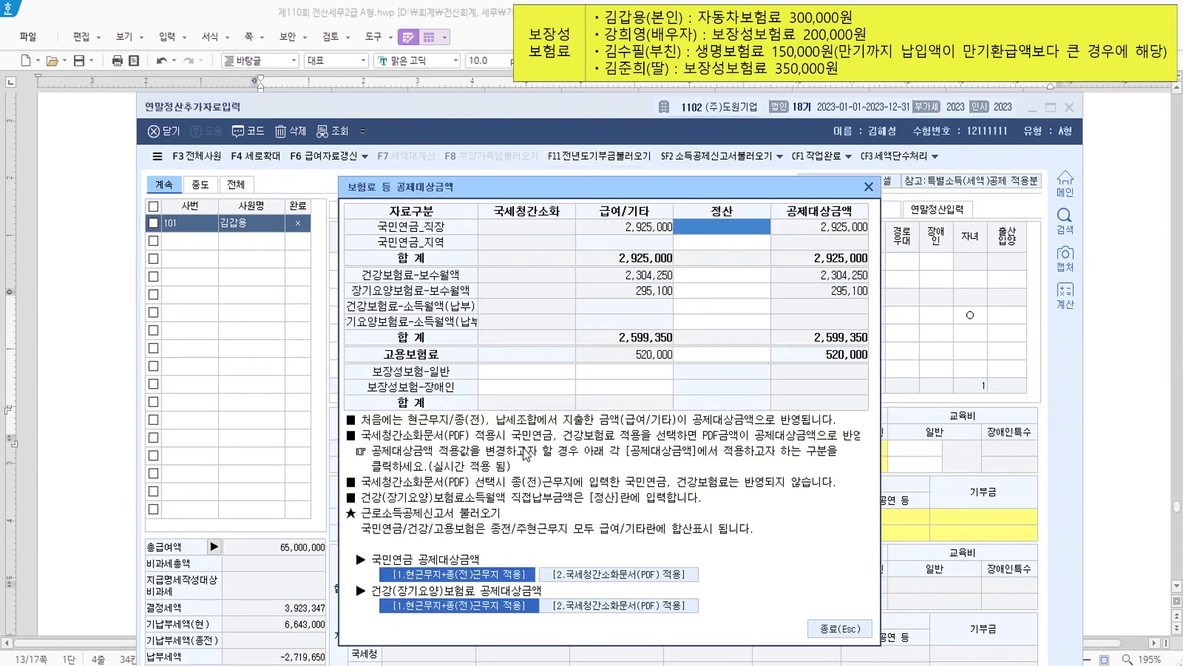
{"action": "left_click", "coordinate": [532, 373]}
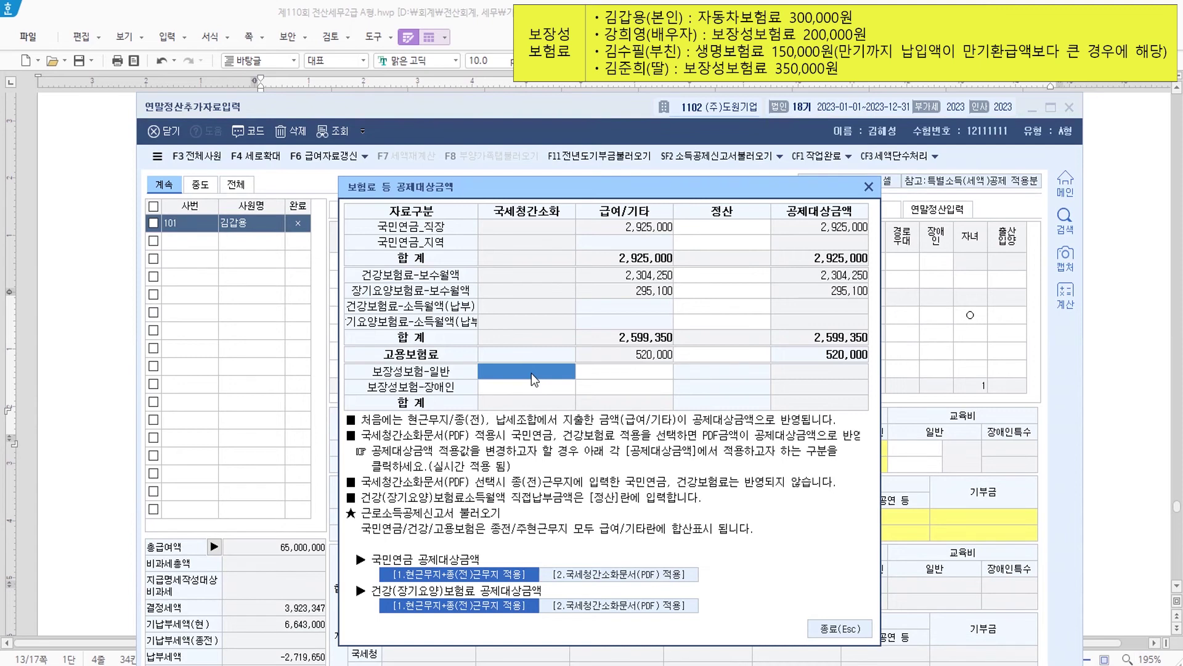
{"action": "type", "text": "3000000"}
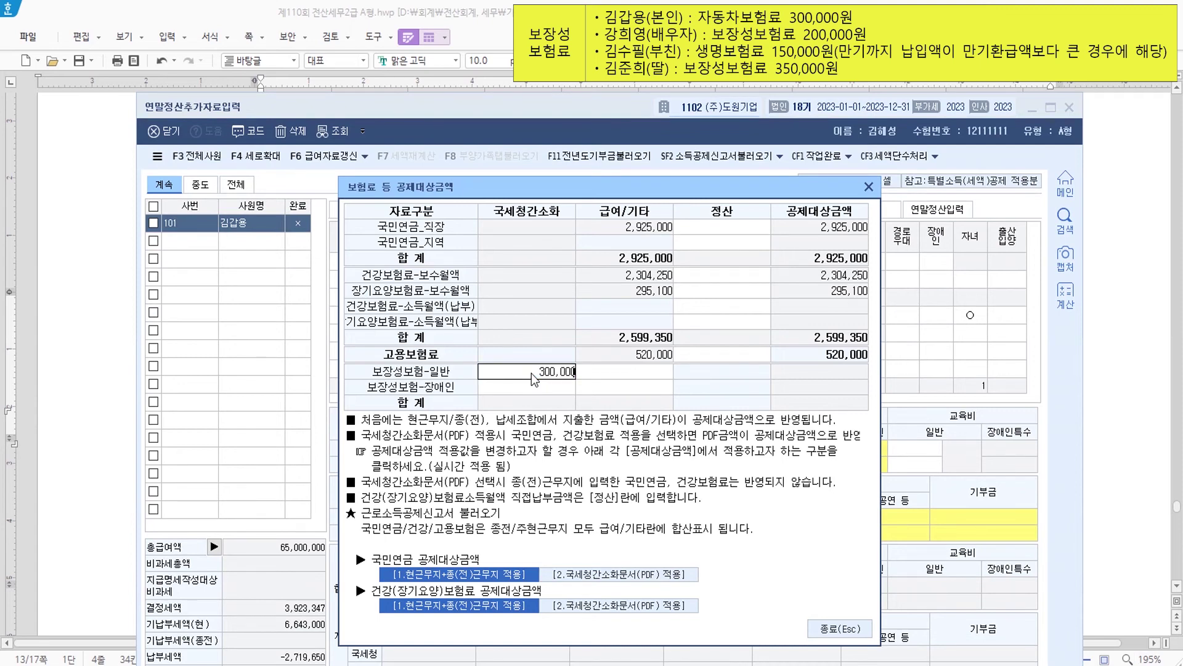
{"action": "key", "text": "Return"}
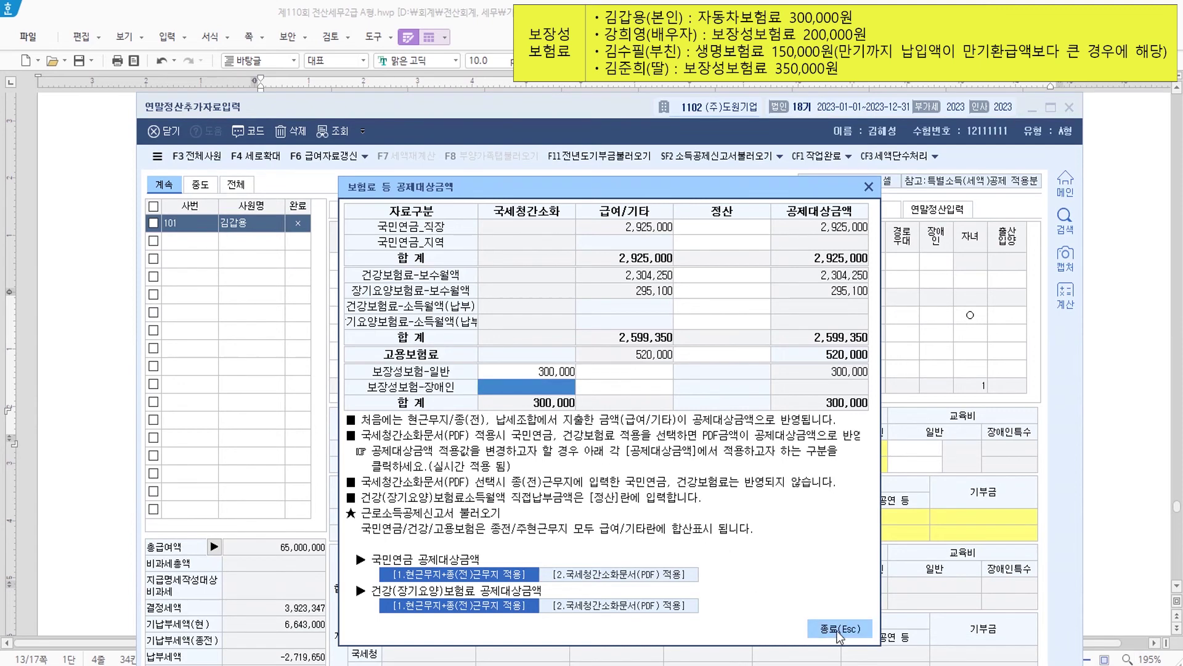
{"action": "left_click", "coordinate": [840, 629]}
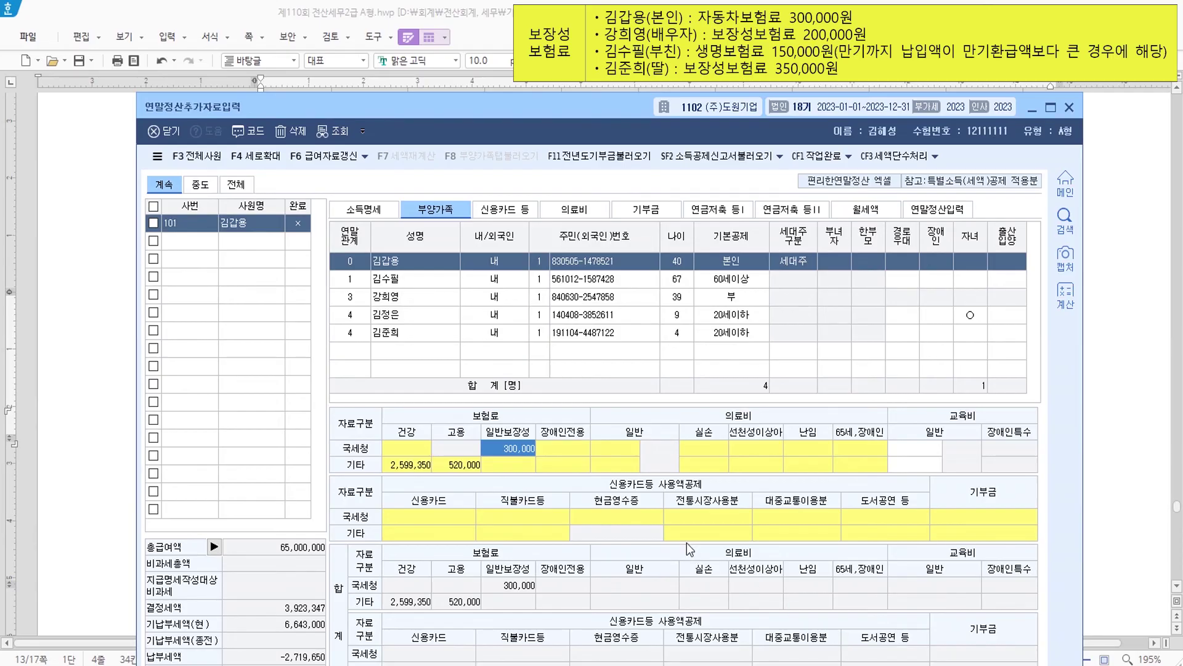
- Enter 일반보장성 premiums of 150,000 for the father and 350,000 for the daughter
{"action": "left_click", "coordinate": [424, 281]}
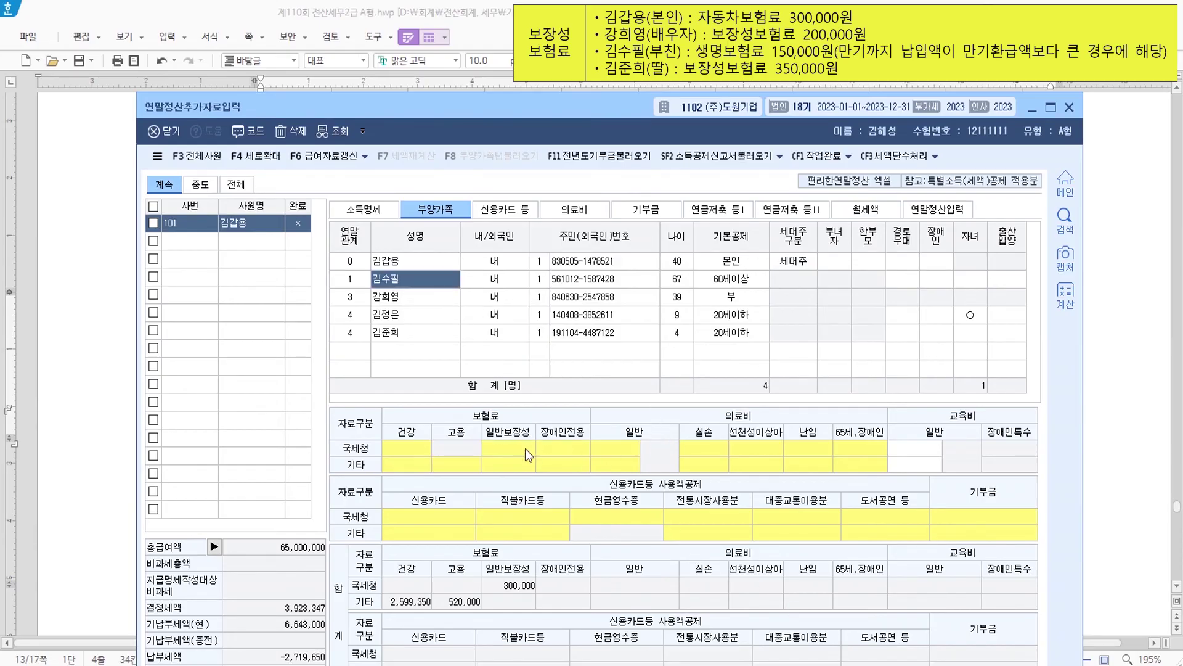
{"action": "left_click", "coordinate": [530, 455]}
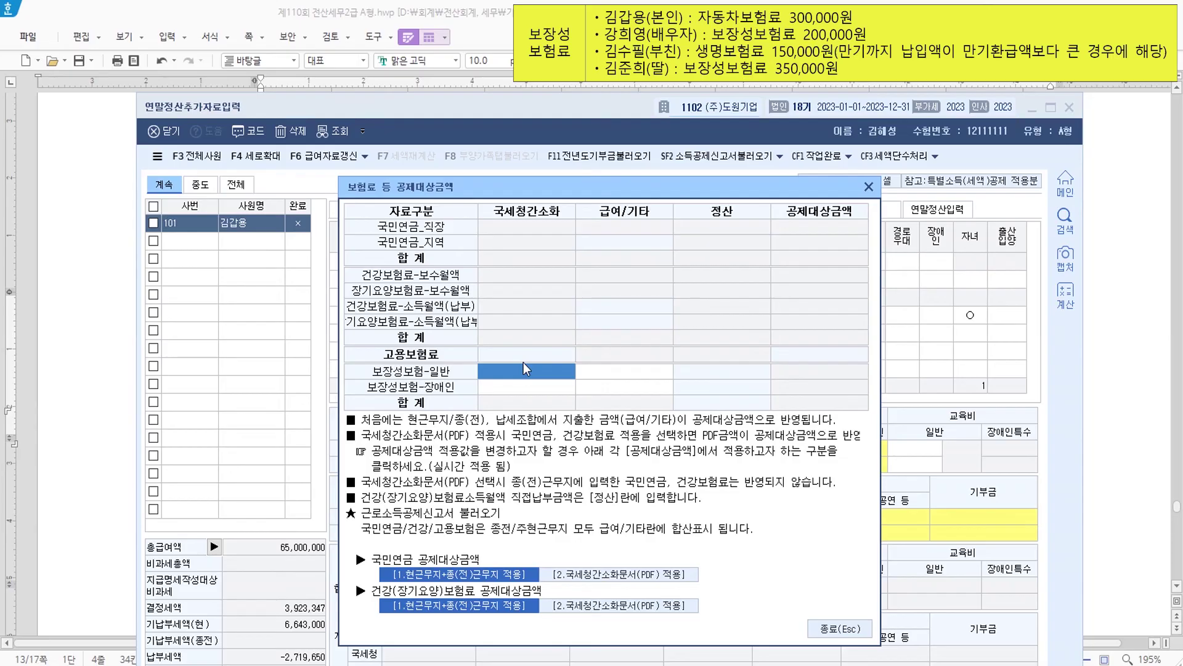
{"action": "type", "text": "150000"}
{"action": "key", "text": "Return"}
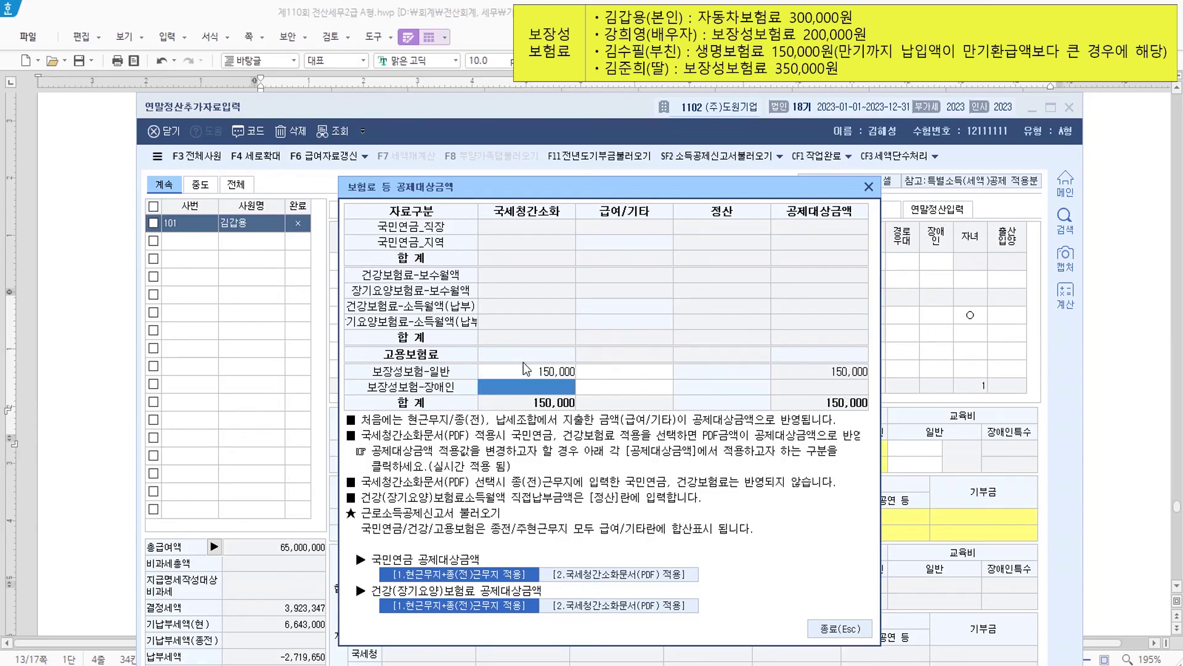
{"action": "left_click", "coordinate": [838, 628]}
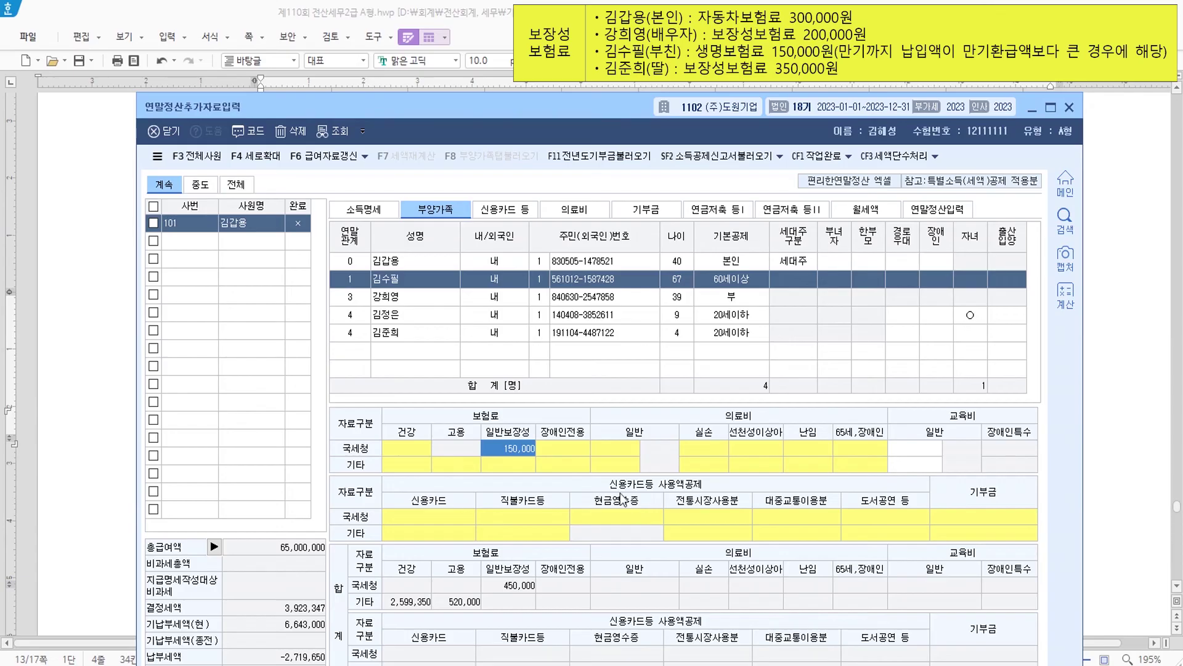
{"action": "left_click", "coordinate": [430, 335]}
{"action": "left_click", "coordinate": [511, 450]}
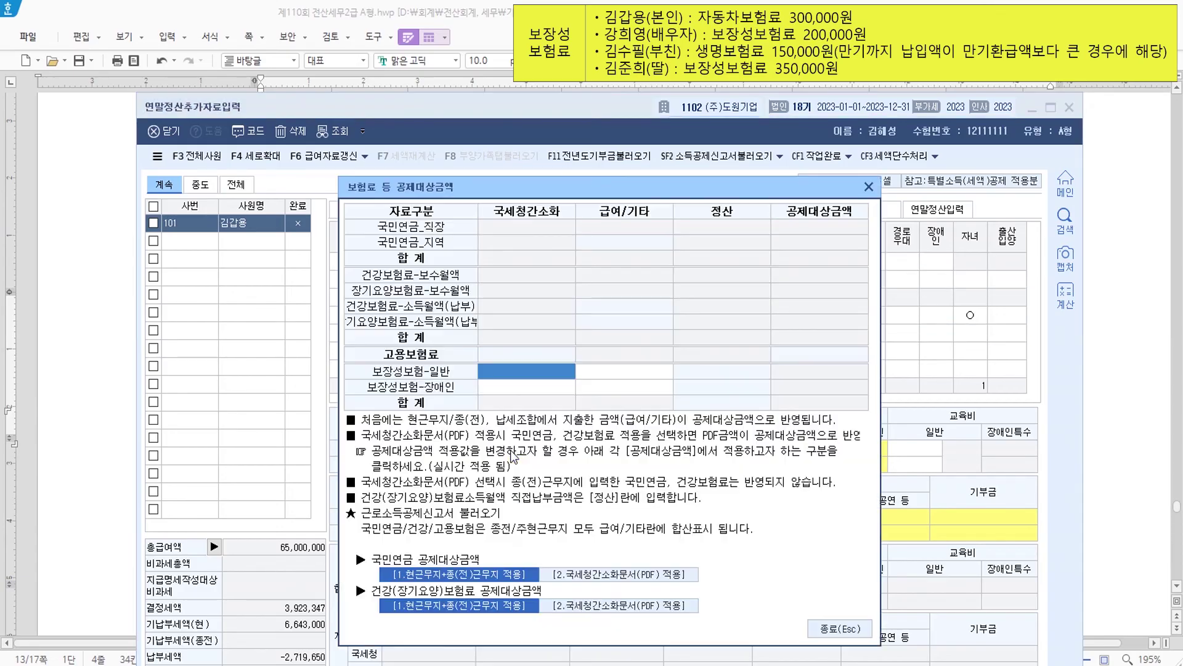
{"action": "type", "text": "350000"}
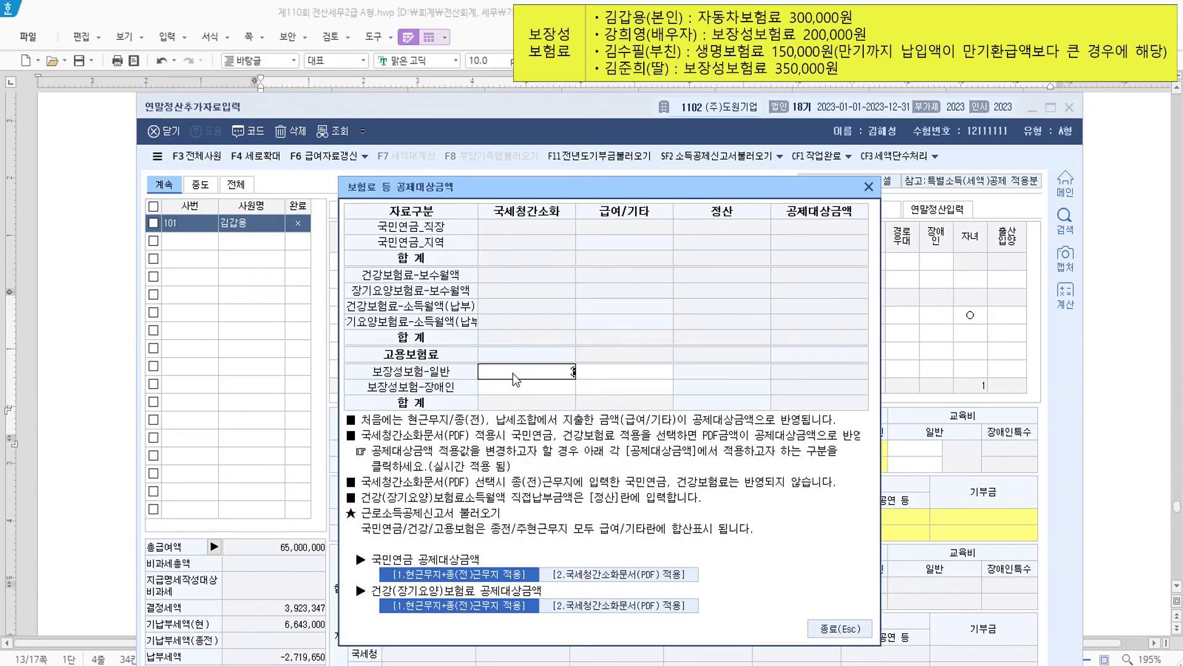
{"action": "key", "text": "Return"}
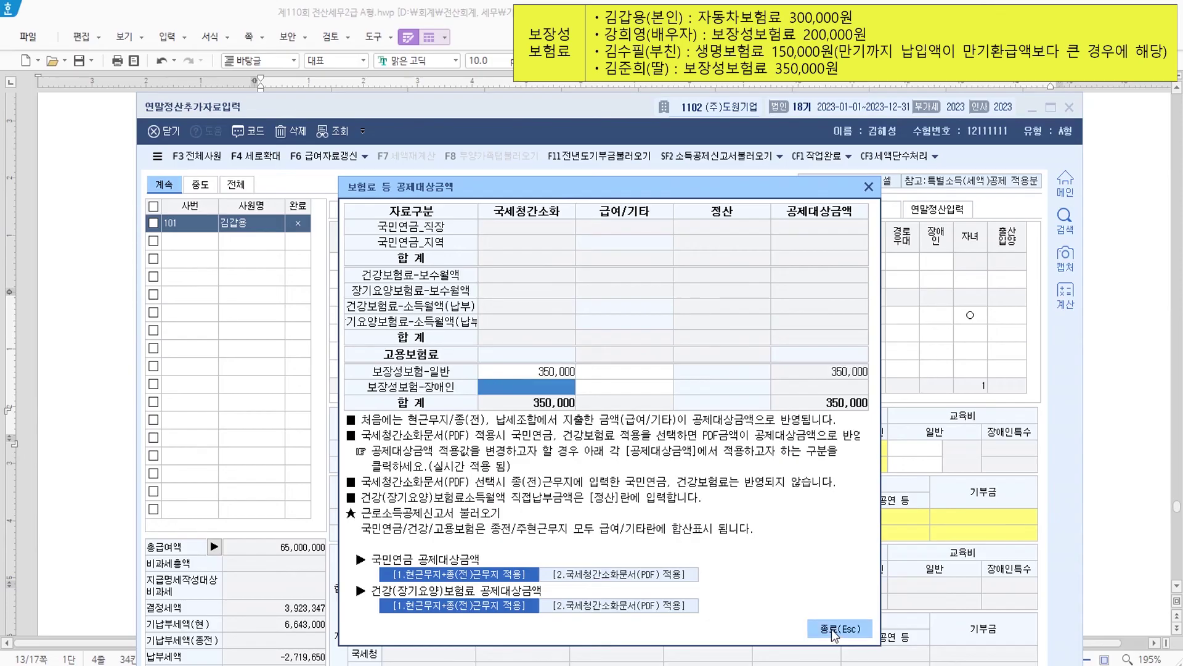
{"action": "left_click", "coordinate": [840, 629]}
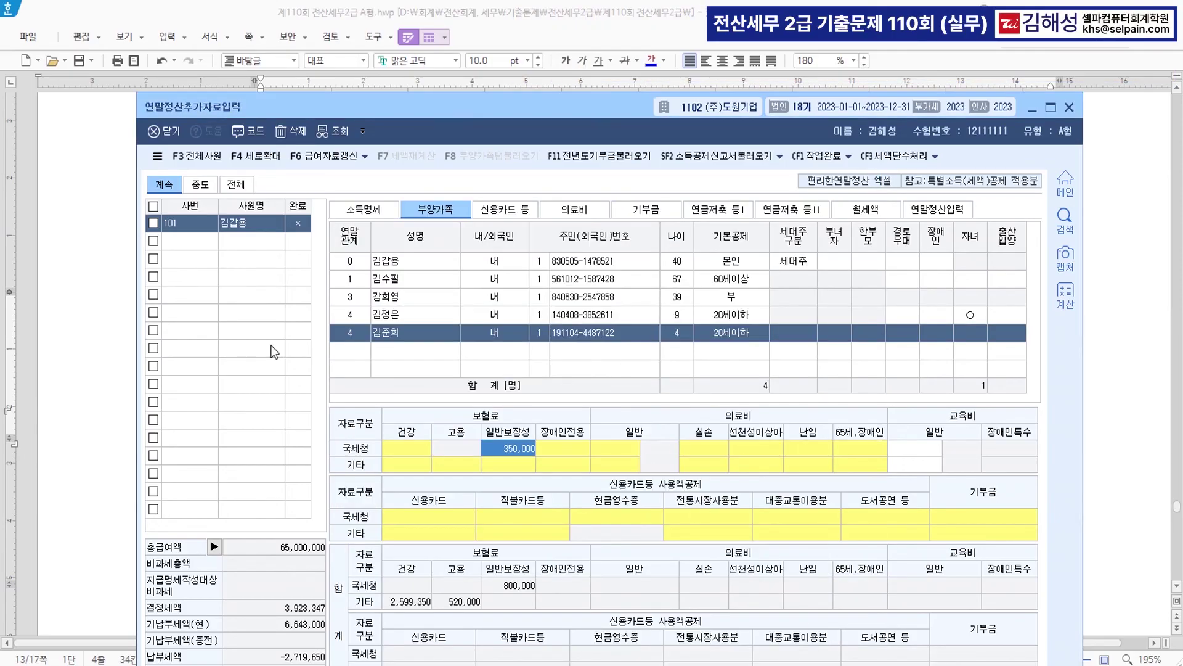
{"action": "left_click", "coordinate": [112, 374]}
- Strike through the son's 바이올린 학원비 2,400,000원 line under 교육비, then return to KcLep
{"action": "scroll", "coordinate": [488, 487], "scroll_direction": "down", "scroll_amount": 3}
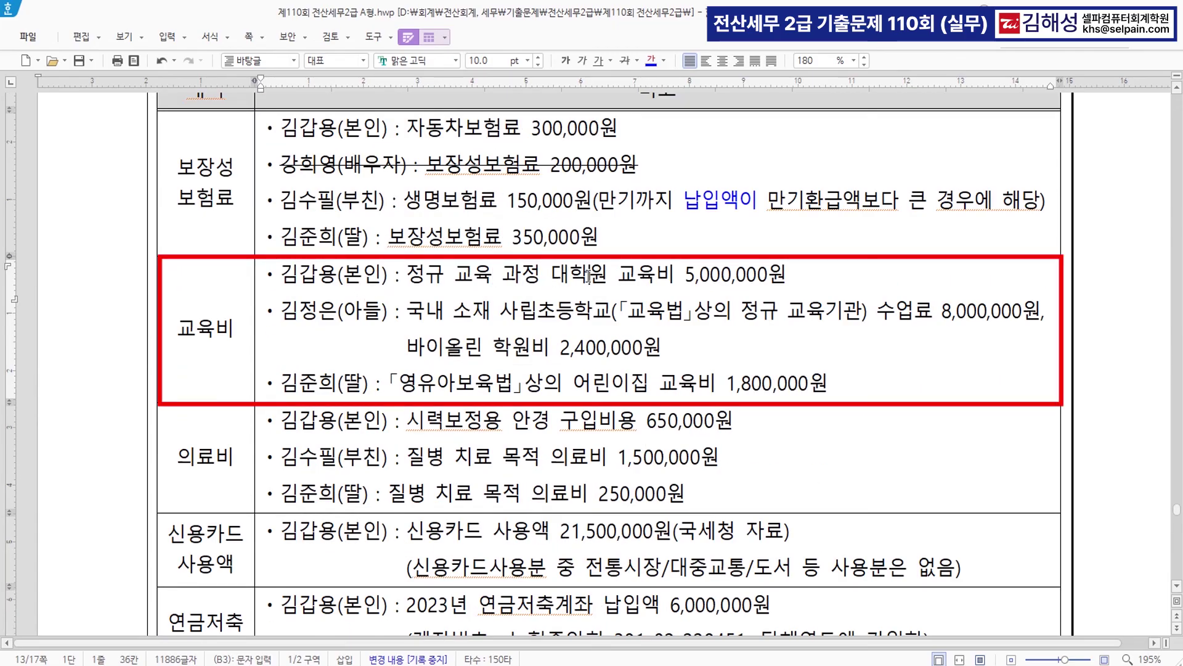
{"action": "left_click", "coordinate": [312, 316]}
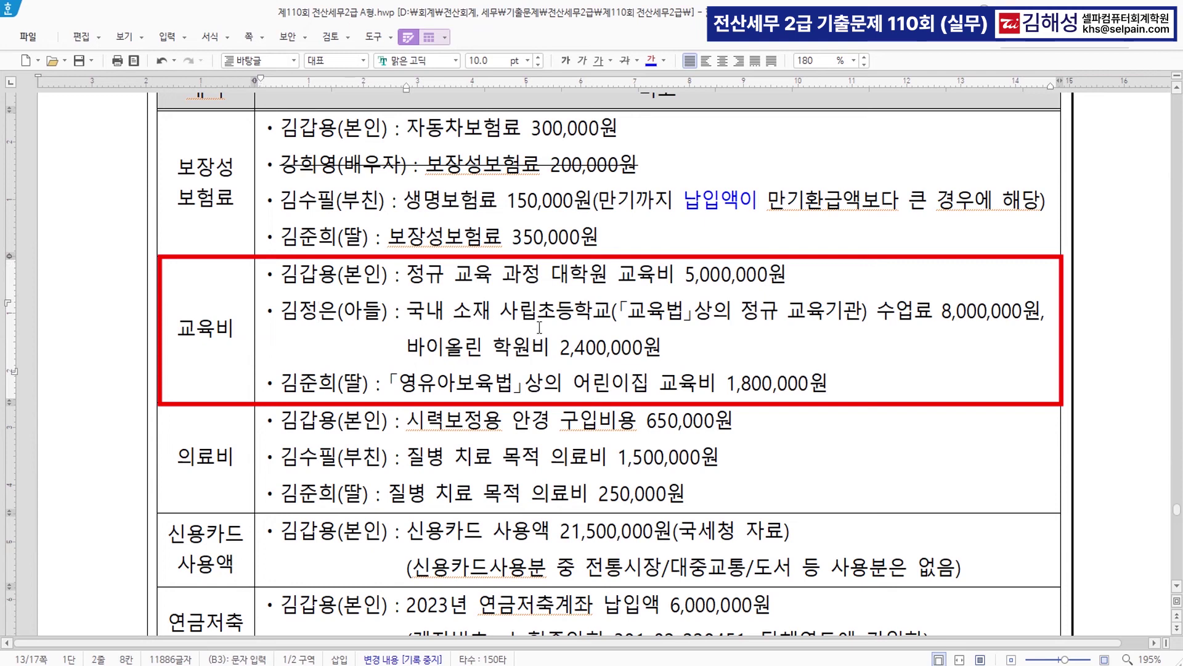
{"action": "left_click", "coordinate": [974, 313]}
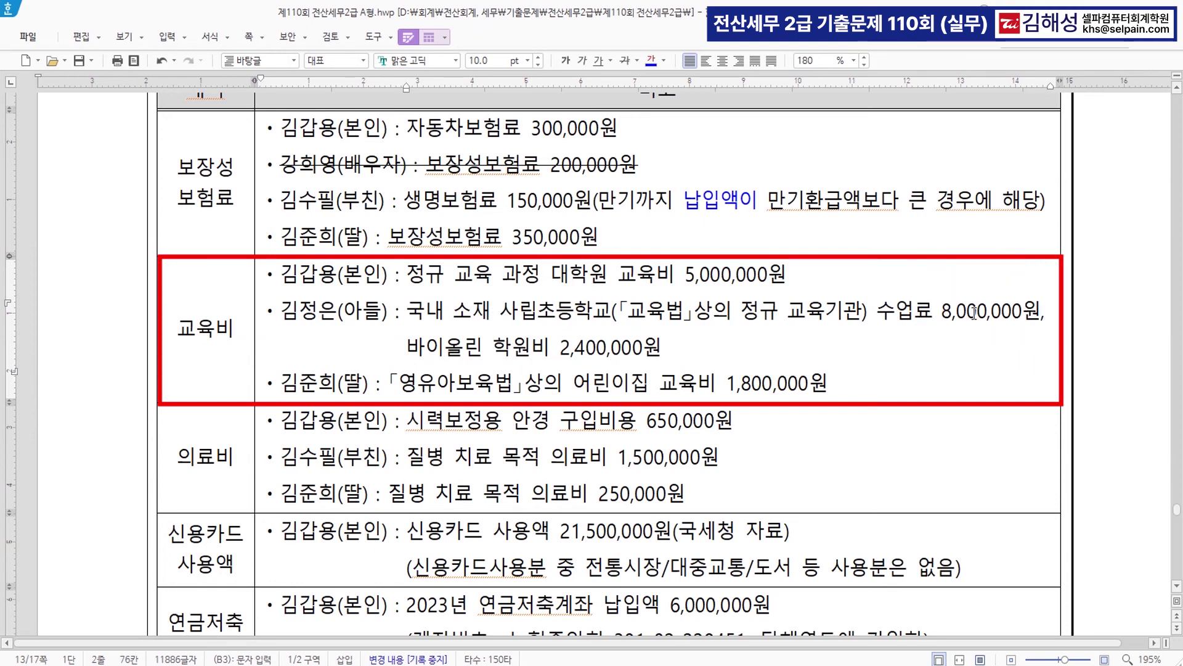
{"action": "key", "text": "ctrl"}
{"action": "key", "text": "ctrl"}
{"action": "key", "text": "ctrl"}
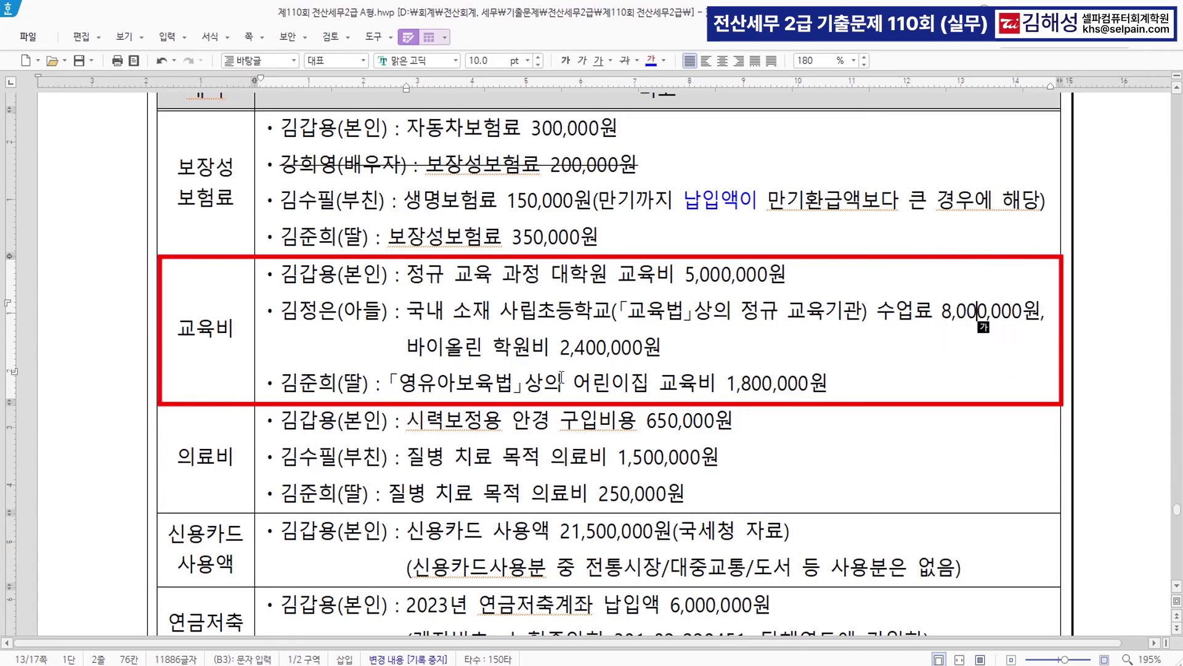
{"action": "left_click_drag", "start_coordinate": [407, 349], "coordinate": [666, 350]}
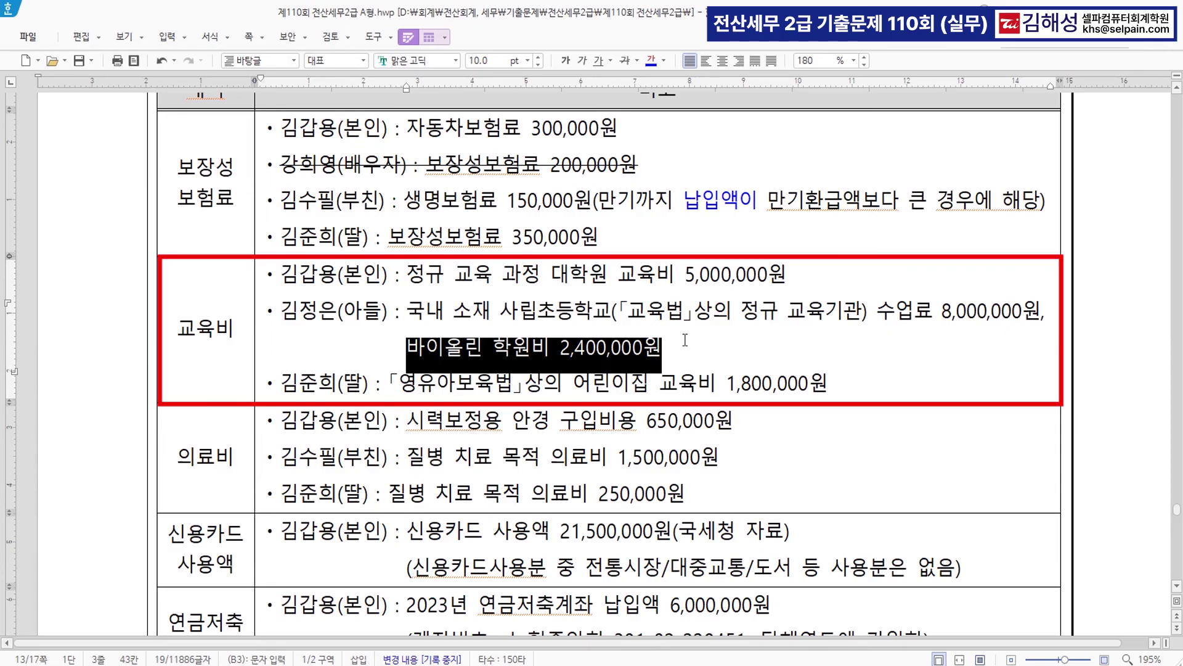
{"action": "left_click", "coordinate": [624, 63]}
{"action": "left_click", "coordinate": [686, 366]}
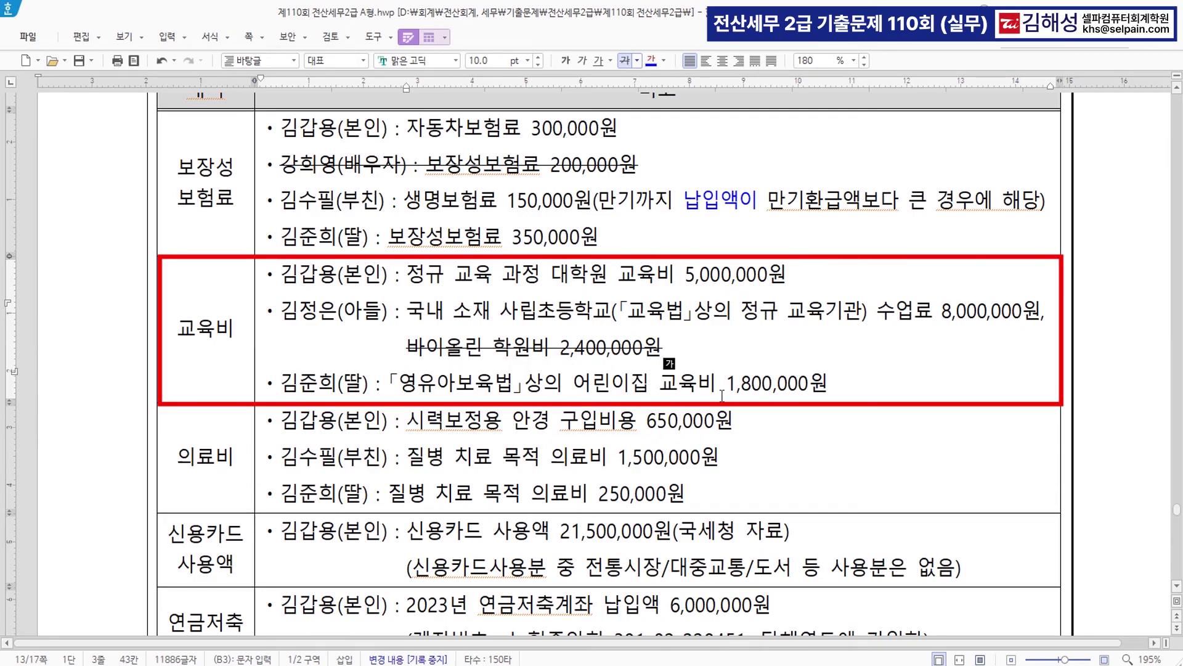
{"action": "left_click", "coordinate": [678, 665]}
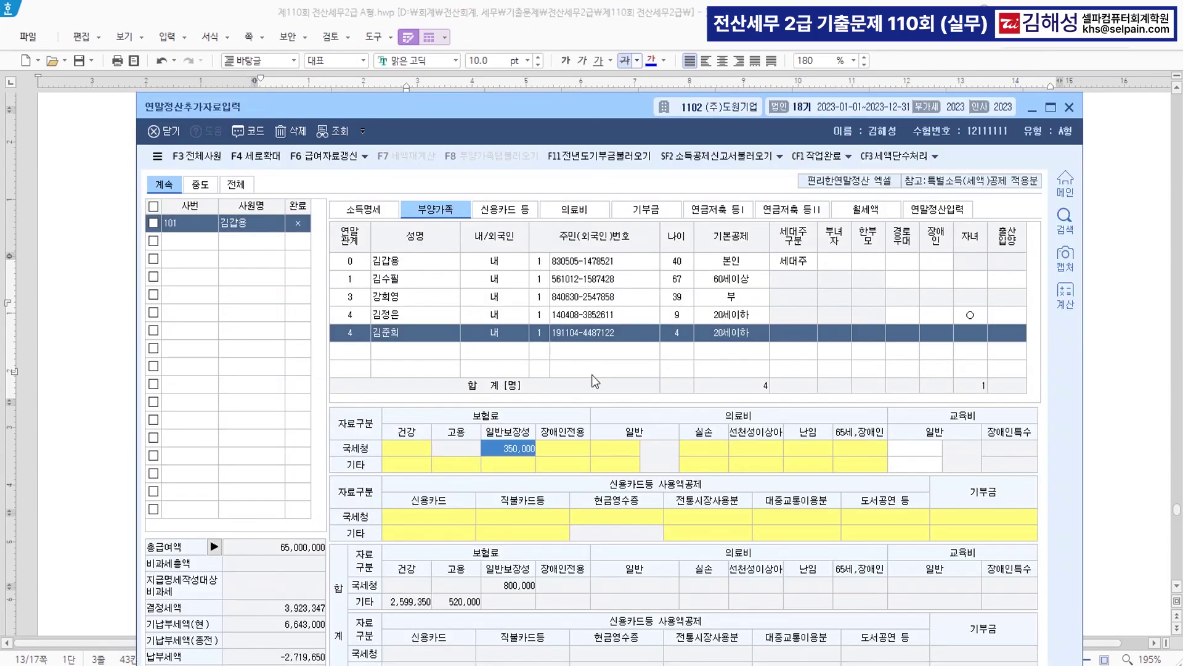
- Enter 5,000,000 as the employee's own 교육비 일반 amount
{"action": "left_click", "coordinate": [431, 261]}
{"action": "left_click", "coordinate": [934, 452]}
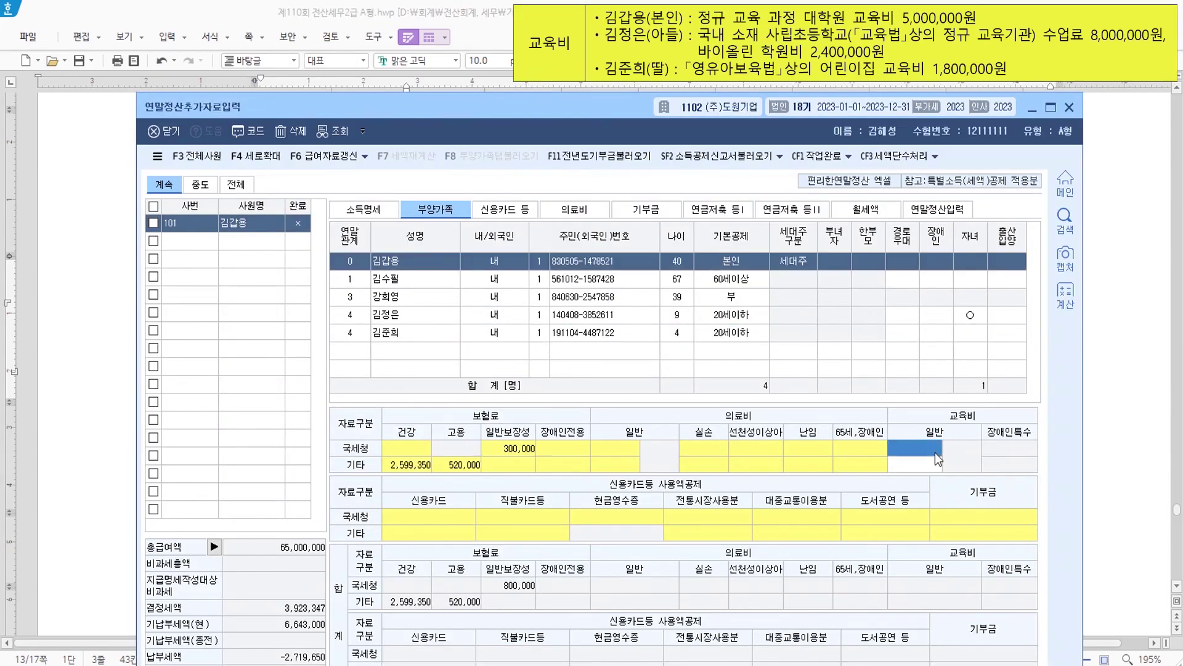
{"action": "type", "text": "5000000"}
{"action": "key", "text": "Return"}
{"action": "key", "text": "Return"}
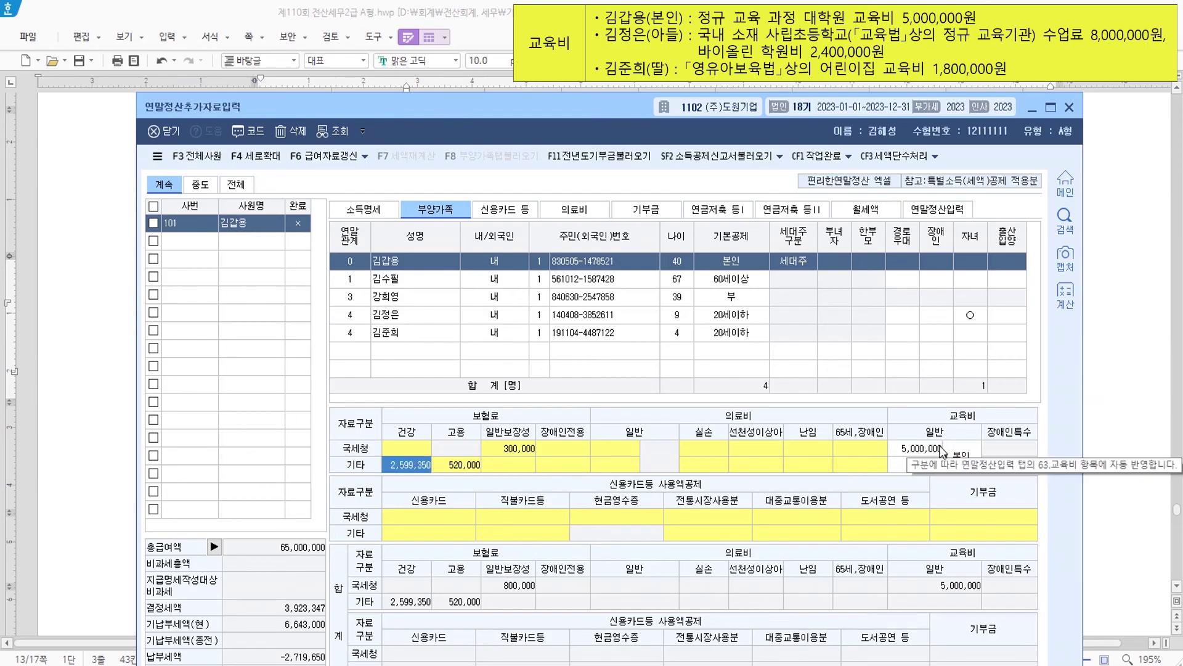
- Record the son's 8,000,000 school tuition classified as 2.초중고
{"action": "left_click", "coordinate": [457, 318]}
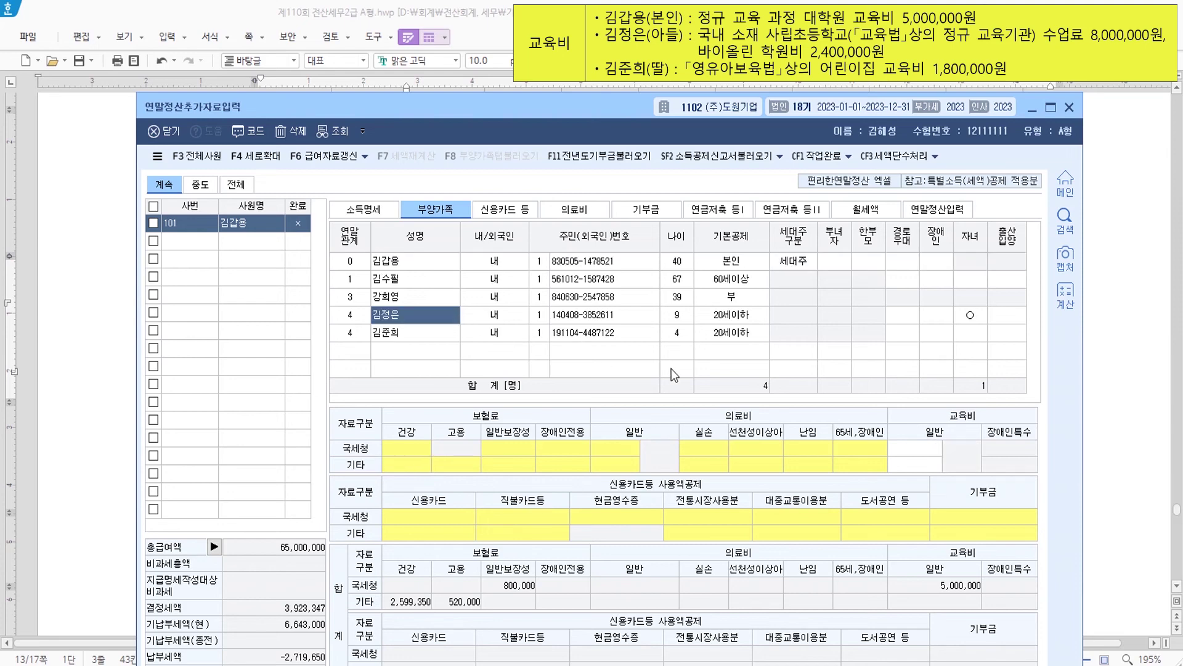
{"action": "left_click", "coordinate": [908, 453]}
{"action": "type", "text": "8000000"}
{"action": "key", "text": "Return"}
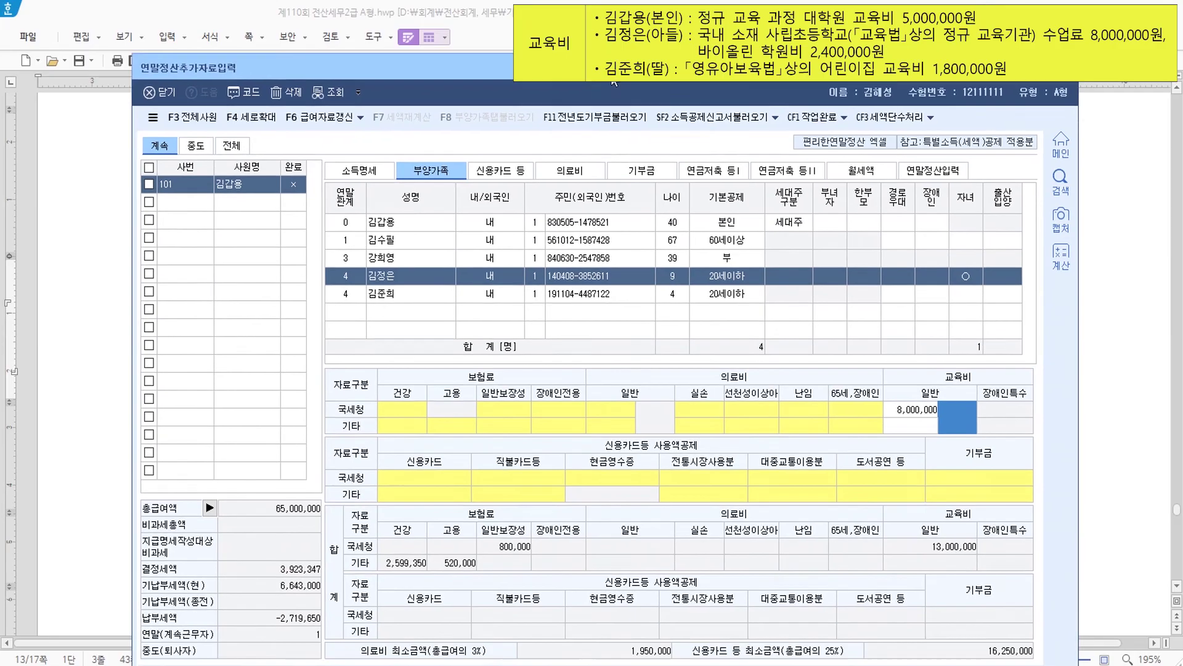
{"action": "left_click_drag", "start_coordinate": [620, 114], "coordinate": [611, 30]}
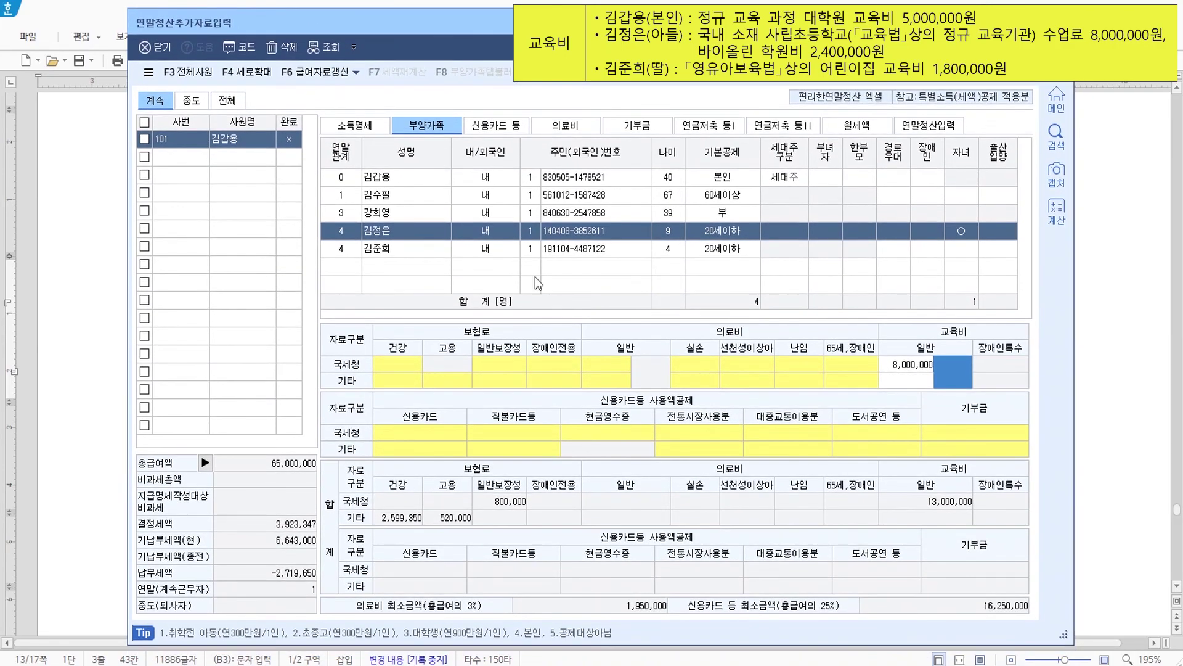
{"action": "left_click", "coordinate": [323, 642]}
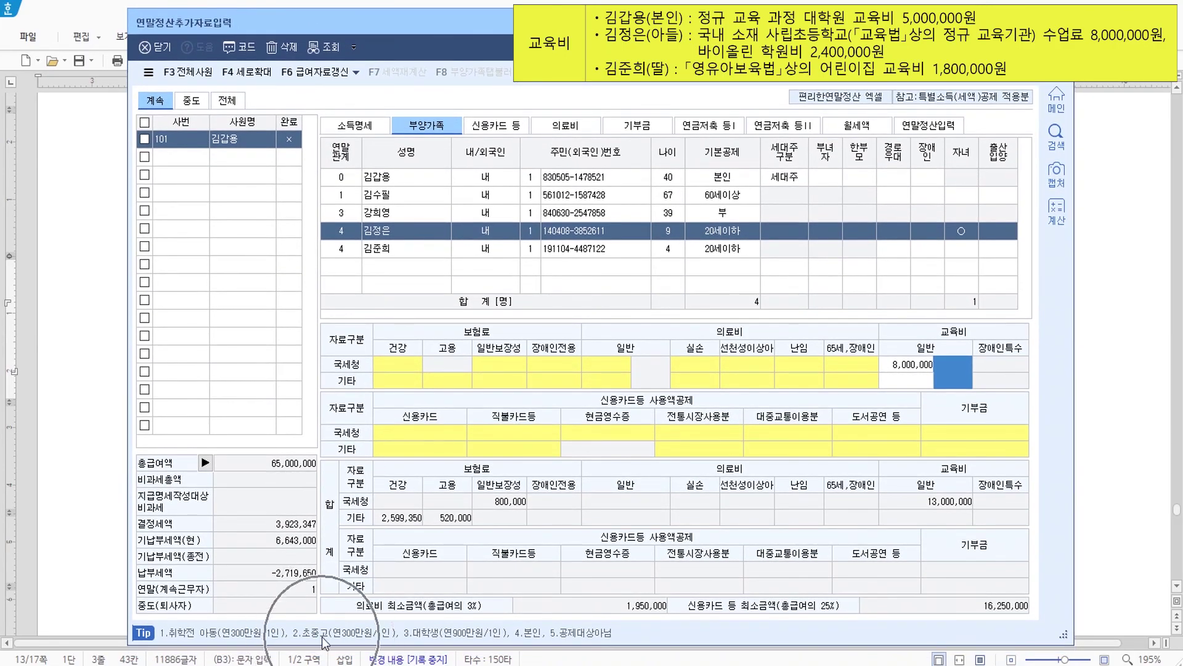
{"action": "type", "text": "2"}
{"action": "key", "text": "Return"}
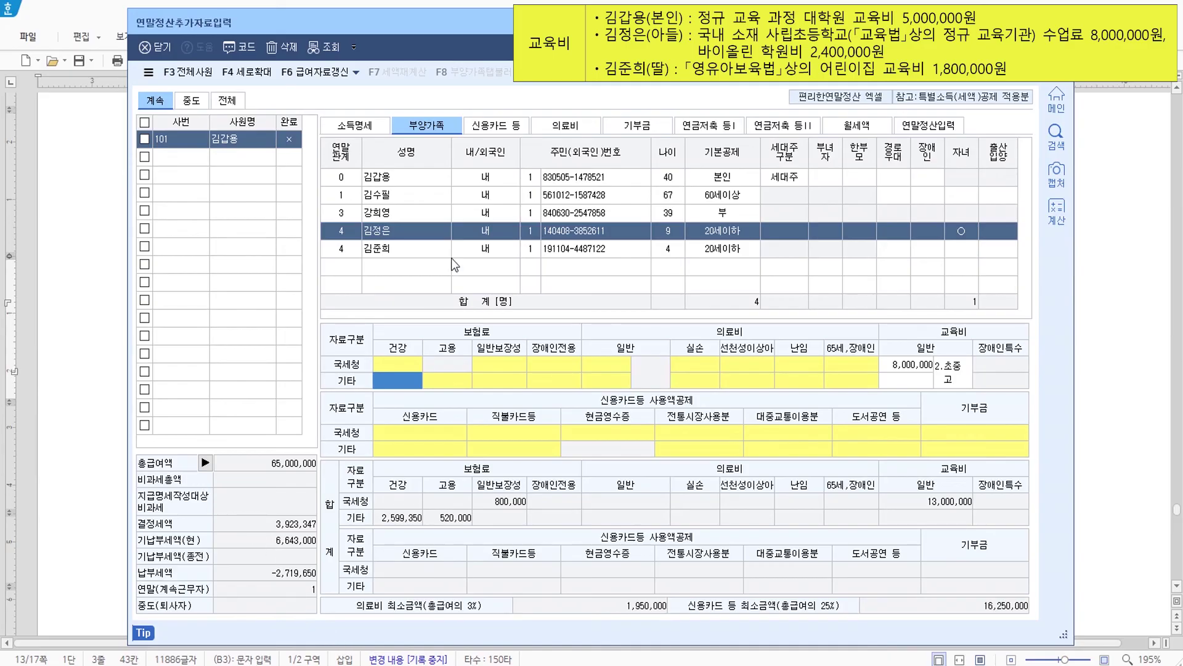
- Record the daughter's 1,800,000 education expense as 1.취학전, then return to the exam's medical section
{"action": "left_click", "coordinate": [415, 246]}
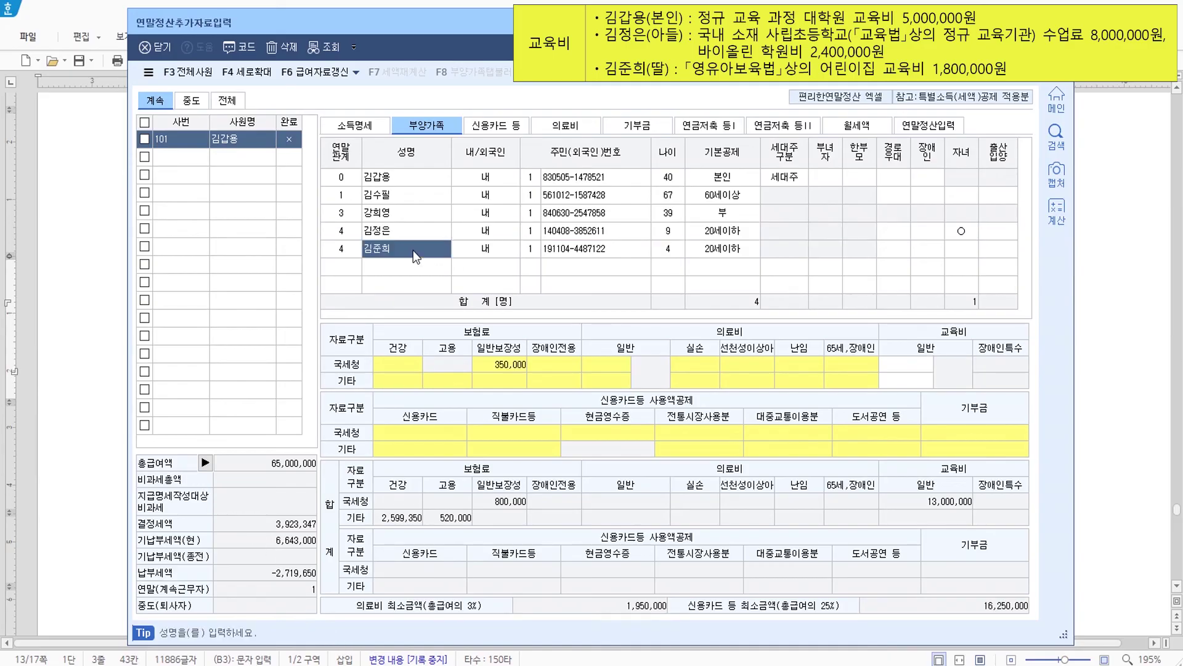
{"action": "left_click", "coordinate": [894, 365]}
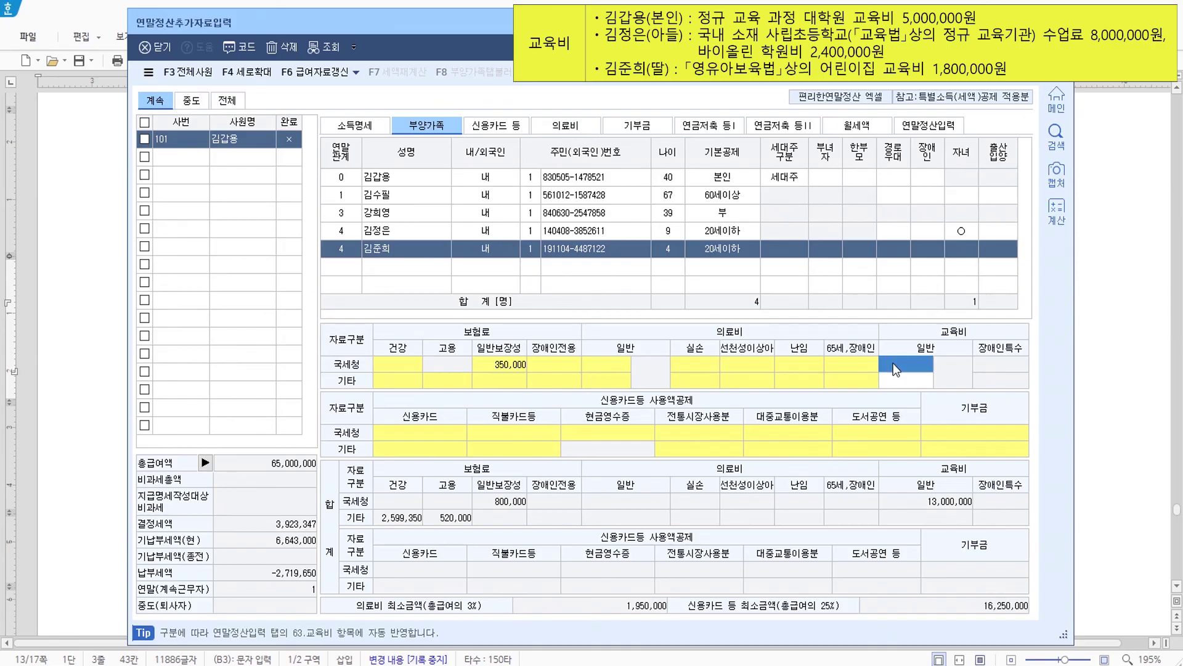
{"action": "type", "text": "1800000"}
{"action": "key", "text": "Return"}
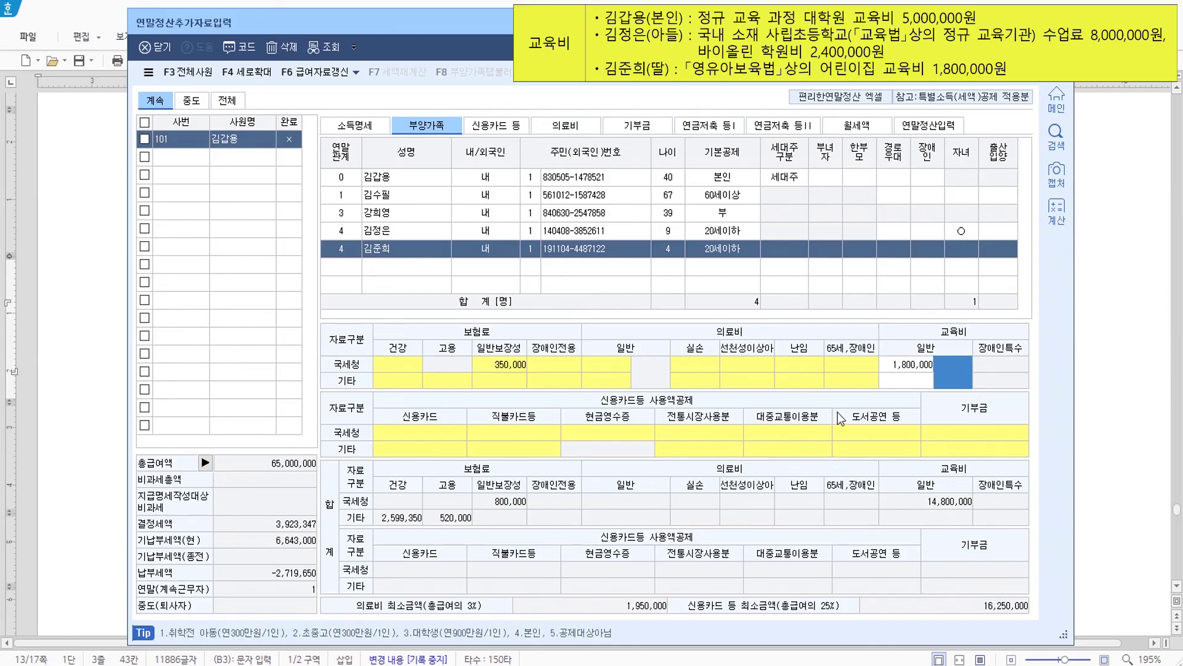
{"action": "type", "text": "1"}
{"action": "key", "text": "Return"}
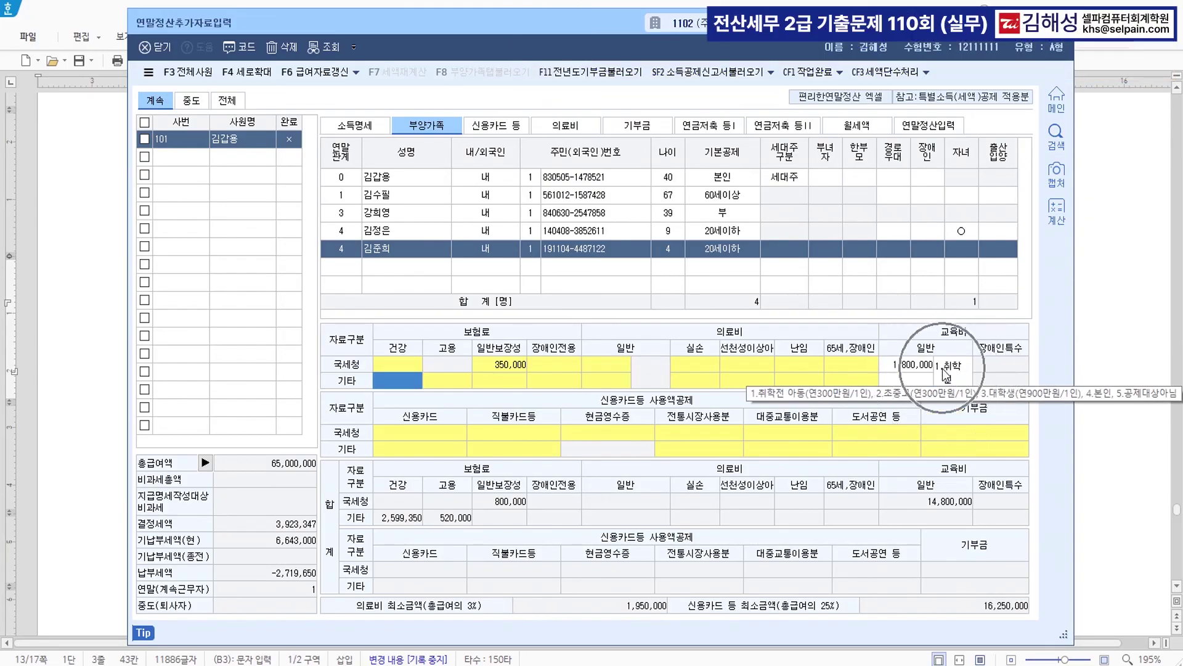
{"action": "left_click", "coordinate": [94, 362]}
{"action": "left_click", "coordinate": [574, 439]}
{"action": "scroll", "coordinate": [552, 440], "scroll_direction": "down", "scroll_amount": 3}
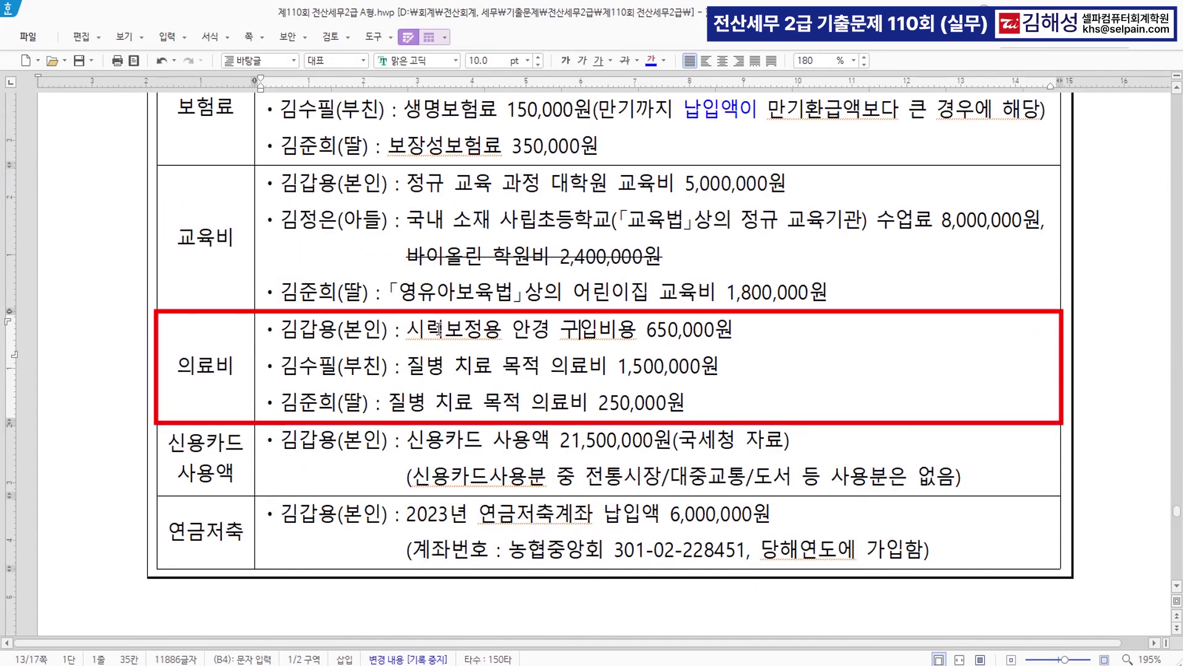
- Annotate the 650,000원 eyeglass cost with '>> 500,000원' and strike through the original amount
{"action": "left_click", "coordinate": [649, 331]}
{"action": "left_click_drag", "start_coordinate": [649, 331], "coordinate": [735, 332]}
{"action": "left_click", "coordinate": [743, 330]}
{"action": "type", "text": ">> 500,000"}
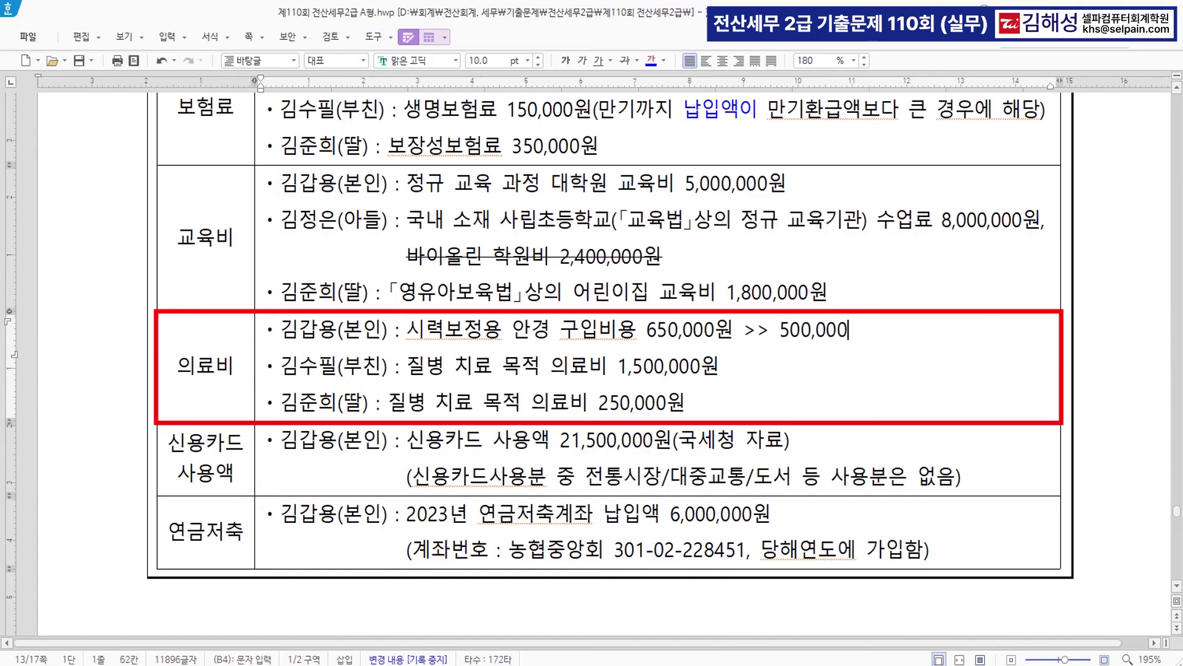
{"action": "type", "text": "원"}
{"action": "left_click", "coordinate": [647, 331]}
{"action": "left_click_drag", "start_coordinate": [646, 331], "coordinate": [733, 333]}
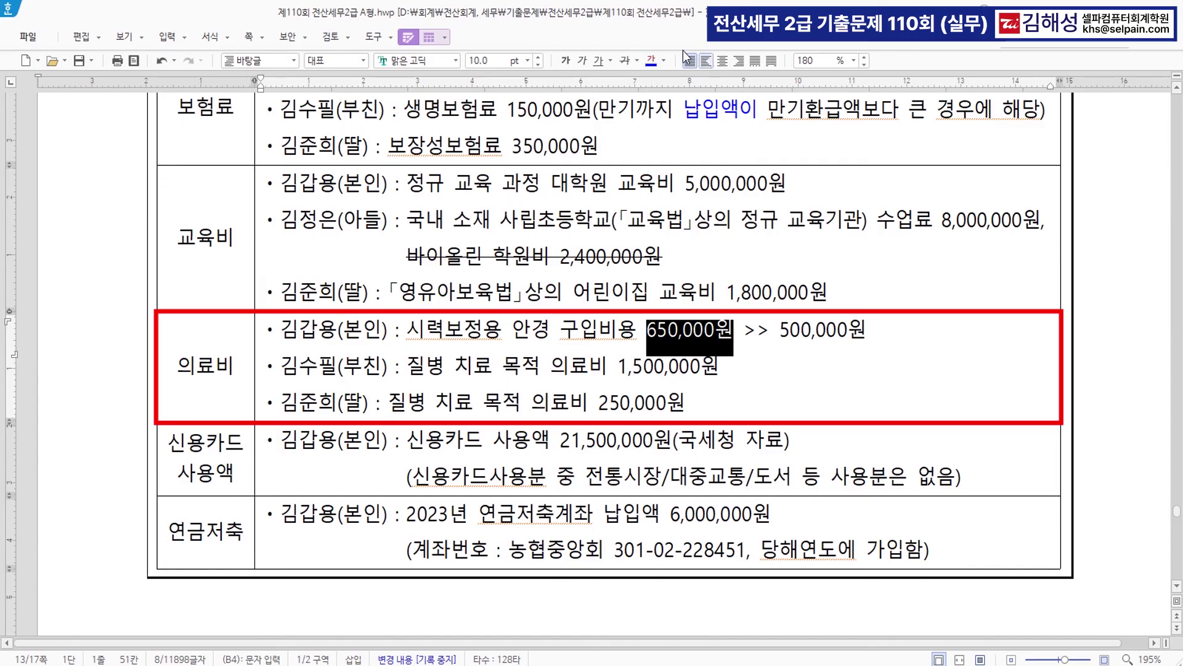
{"action": "left_click", "coordinate": [626, 62]}
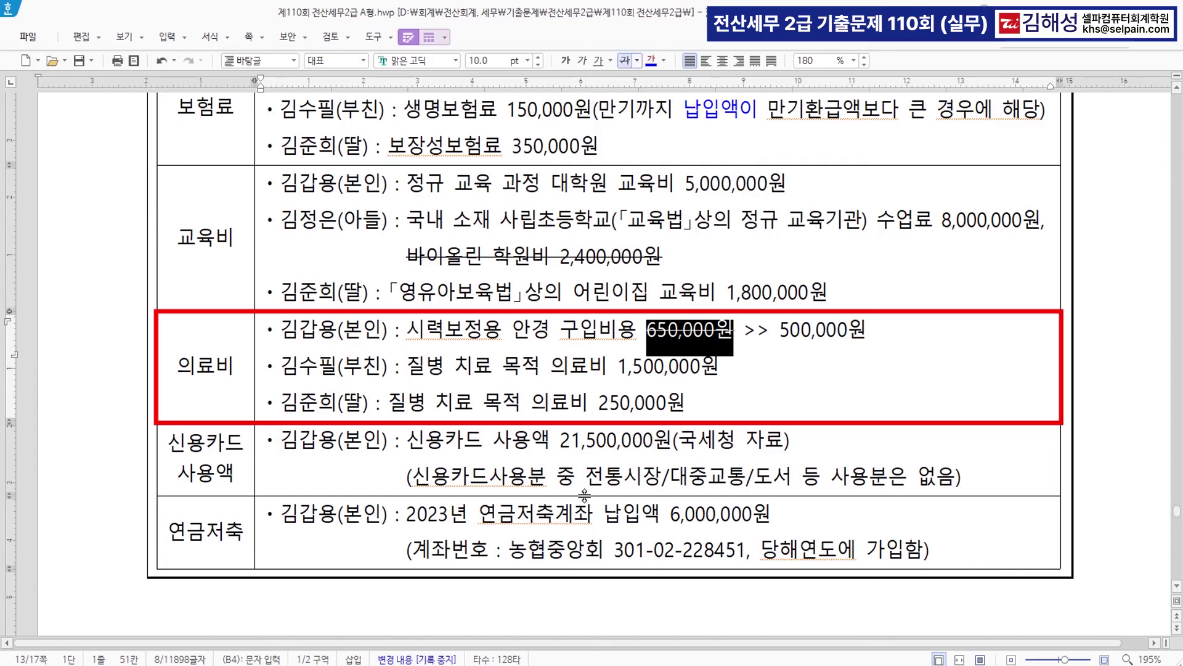
{"action": "left_click", "coordinate": [610, 382]}
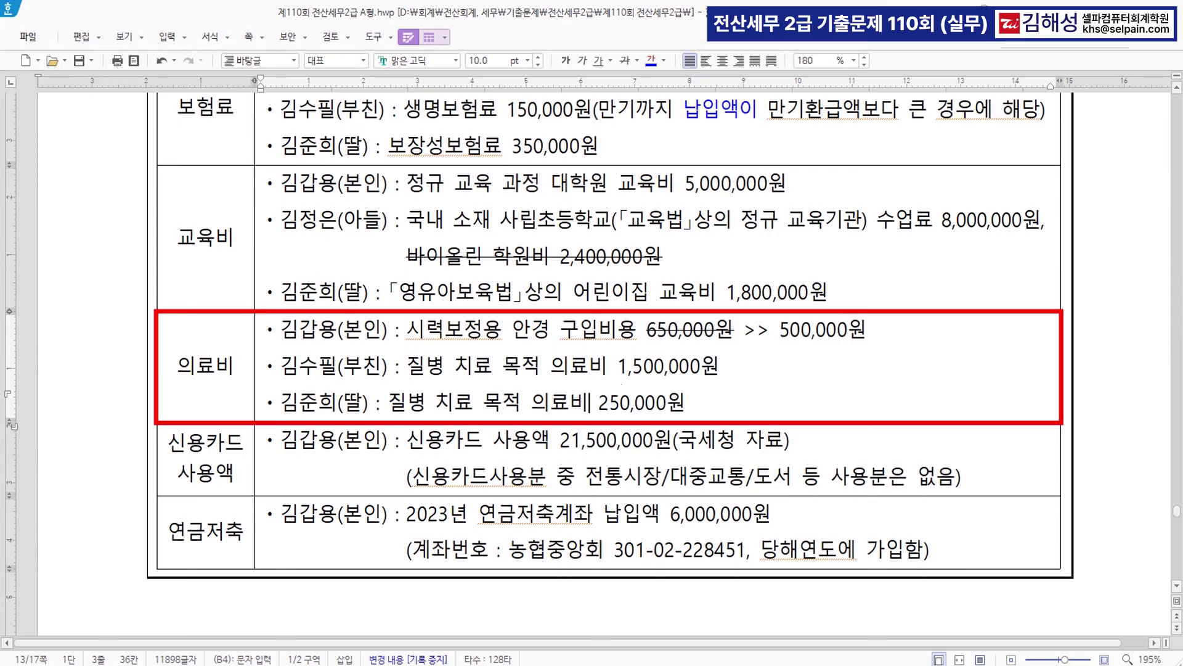
{"action": "key", "text": "alt+Tab"}
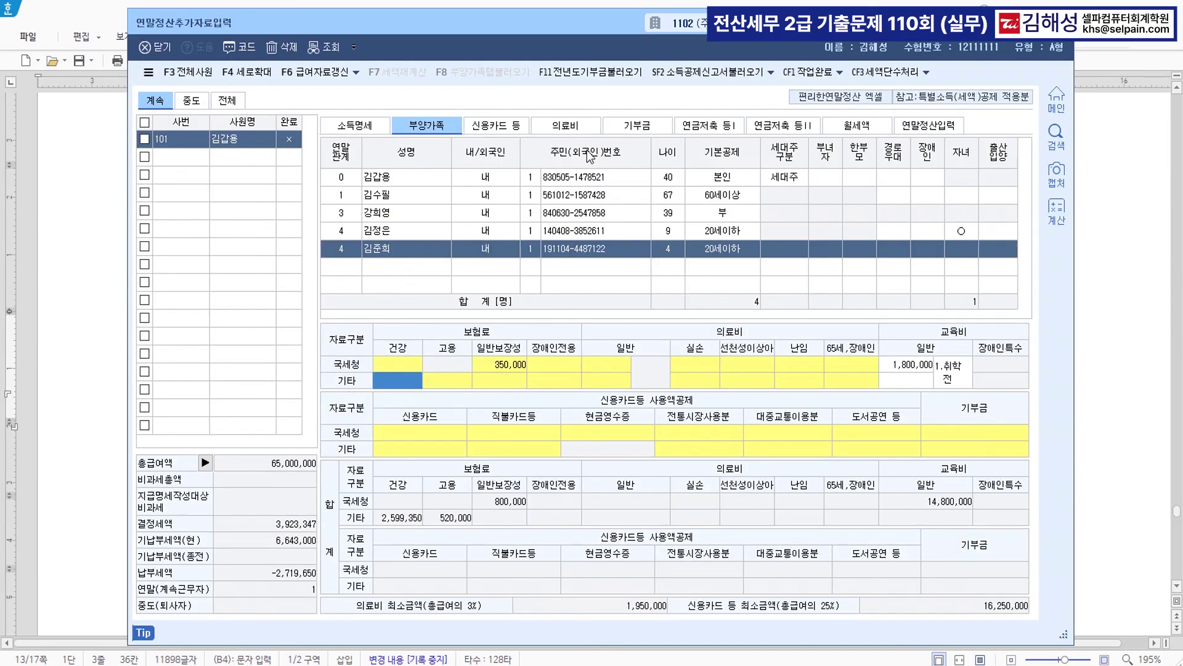
- On the 의료비 tab, add the employee with evidence code 1 and 500,000
{"action": "left_click", "coordinate": [588, 126]}
{"action": "key", "text": "F2"}
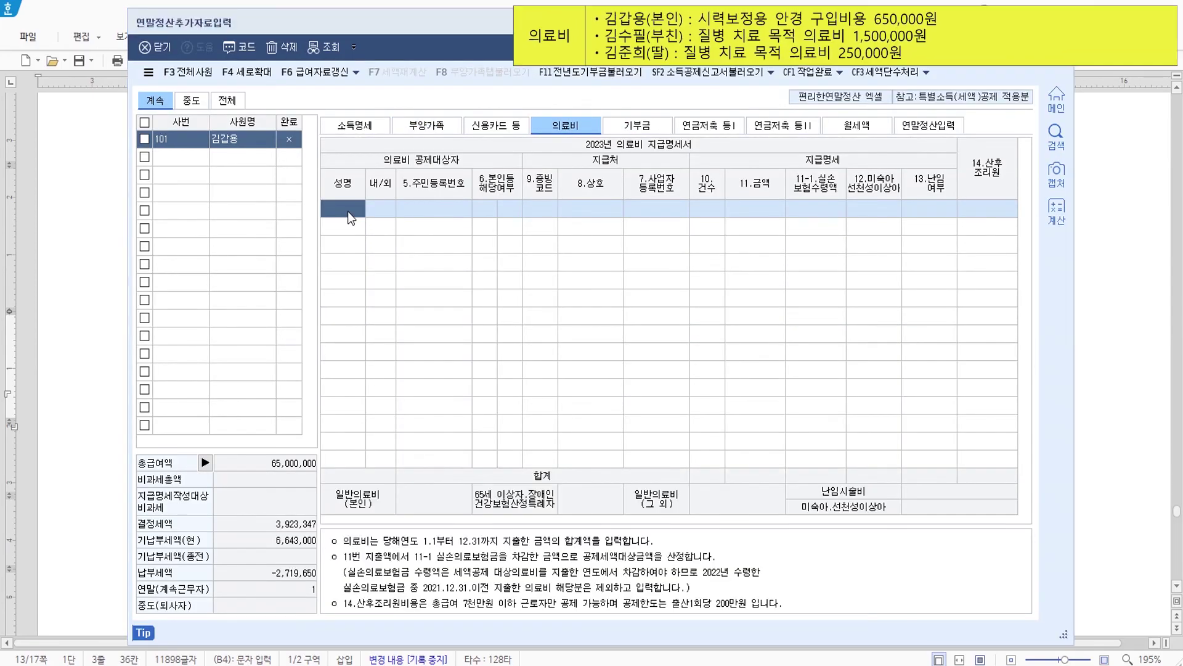
{"action": "key", "text": "Return"}
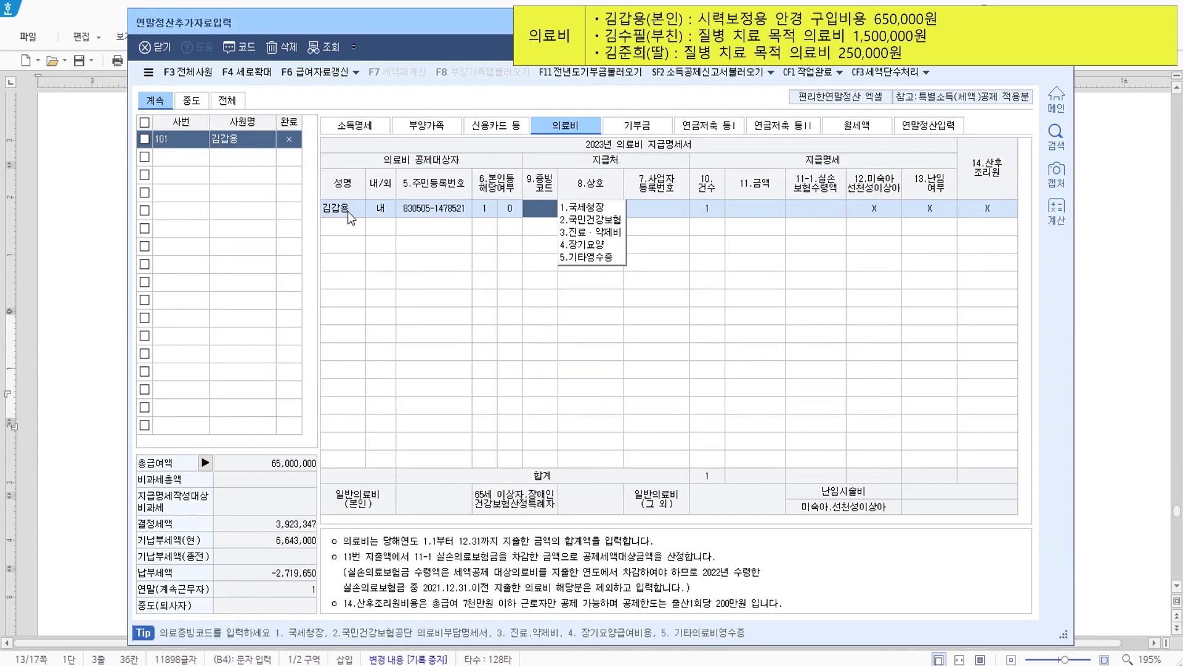
{"action": "type", "text": "1"}
{"action": "key", "text": "Return"}
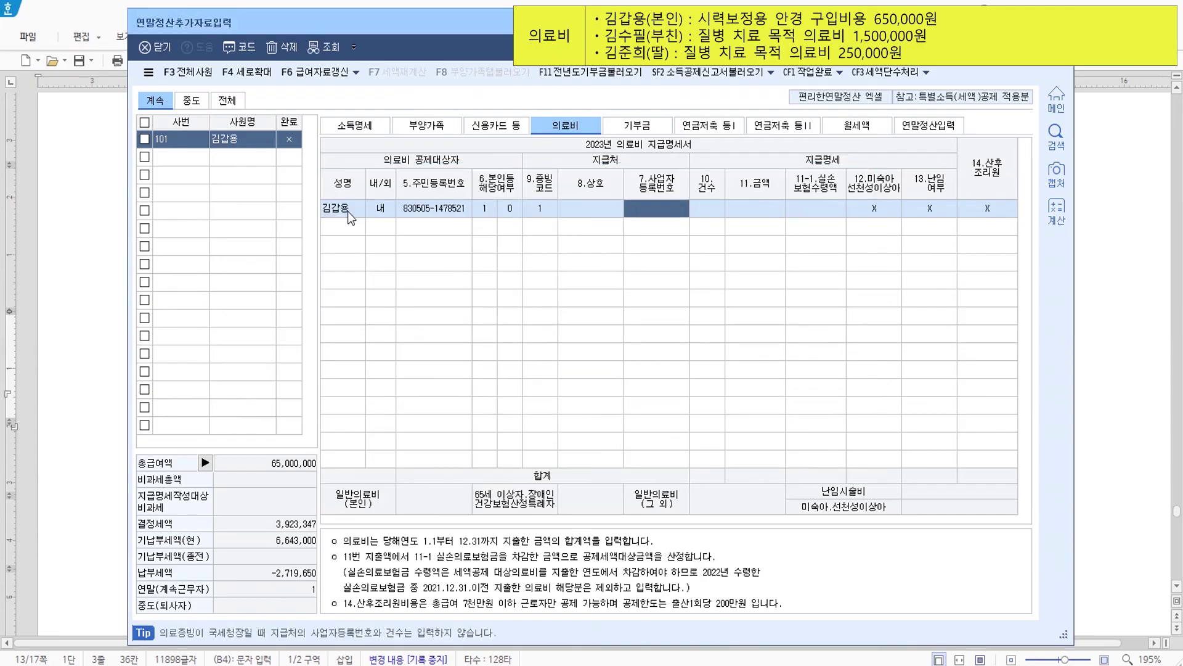
{"action": "key", "text": "Return"}
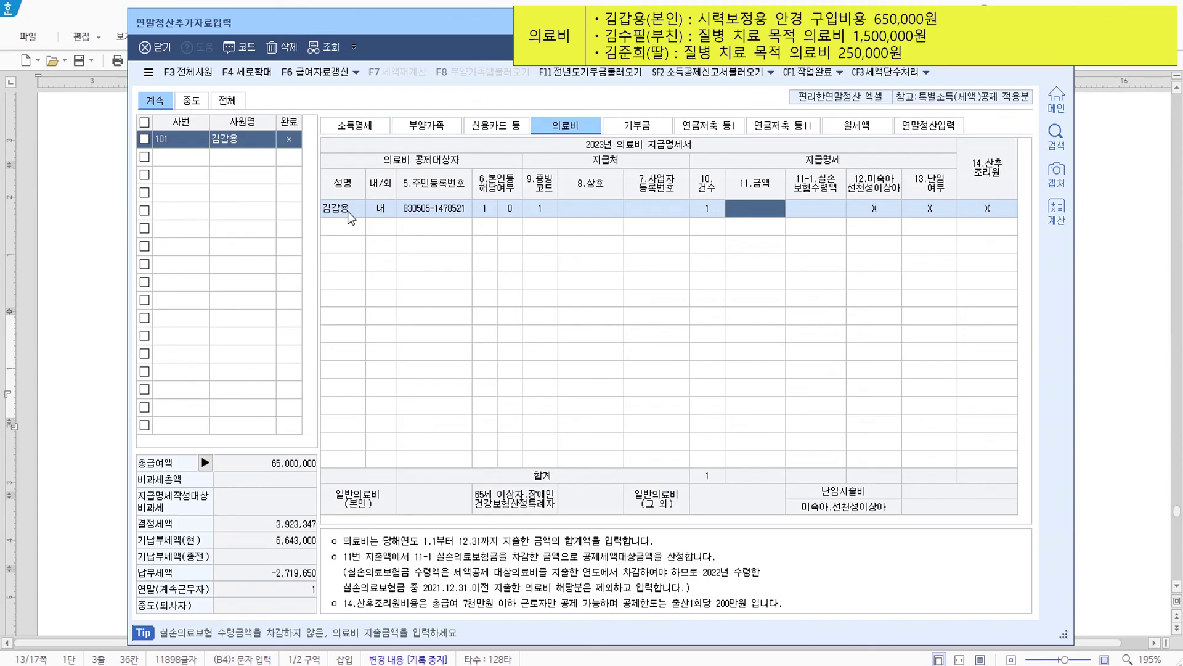
{"action": "type", "text": "500,000"}
{"action": "key", "text": "Return"}
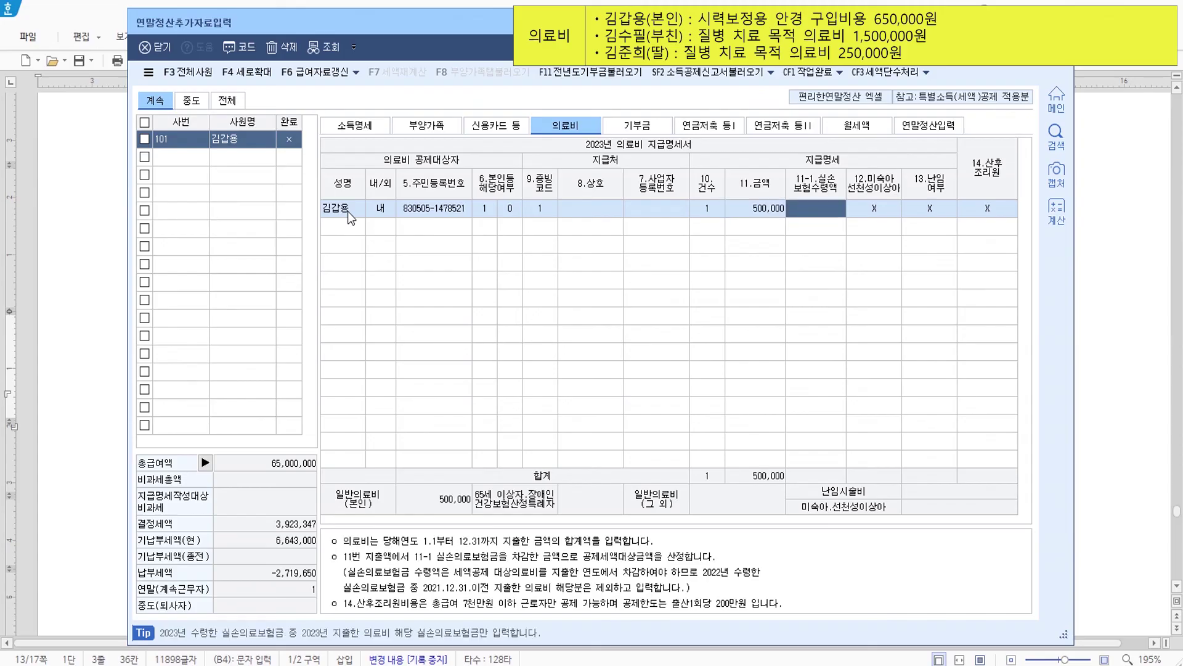
{"action": "key", "text": "Return"}
{"action": "key", "text": "Return"}
{"action": "key", "text": "Return"}
{"action": "key", "text": "Return"}
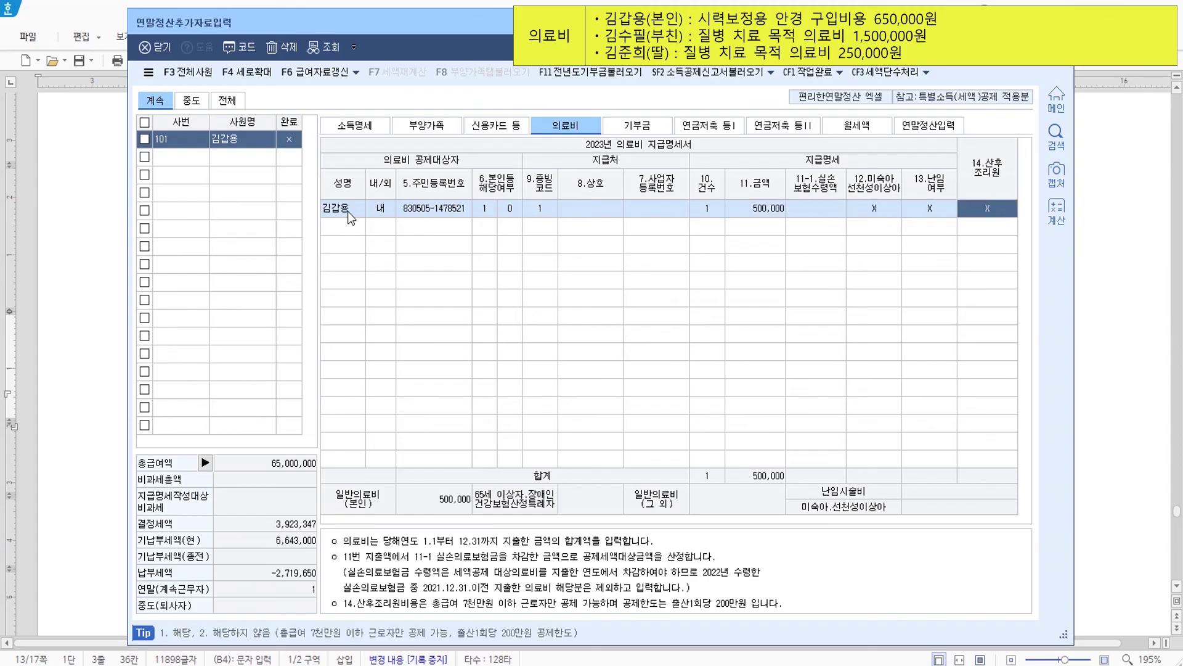
- Add the father with evidence code 1 and 1,500,000 in medical expenses
{"action": "key", "text": "F2"}
{"action": "key", "text": "Down"}
{"action": "key", "text": "Return"}
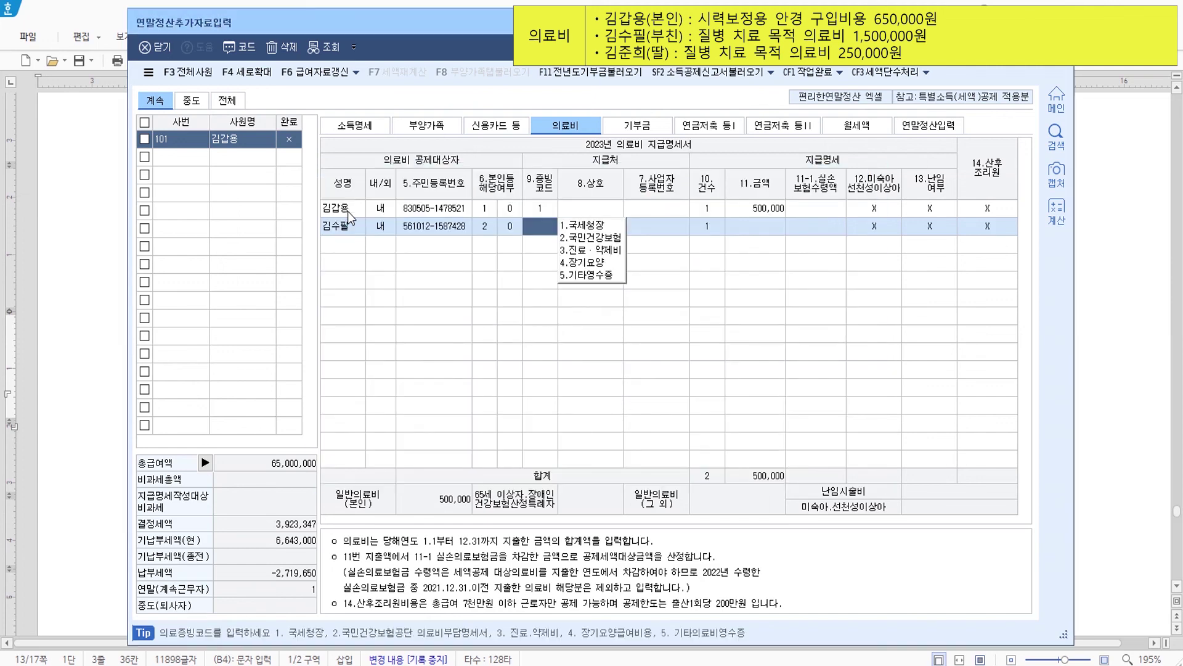
{"action": "type", "text": "1"}
{"action": "key", "text": "Return"}
{"action": "key", "text": "Return"}
{"action": "key", "text": "Return"}
{"action": "key", "text": "Return"}
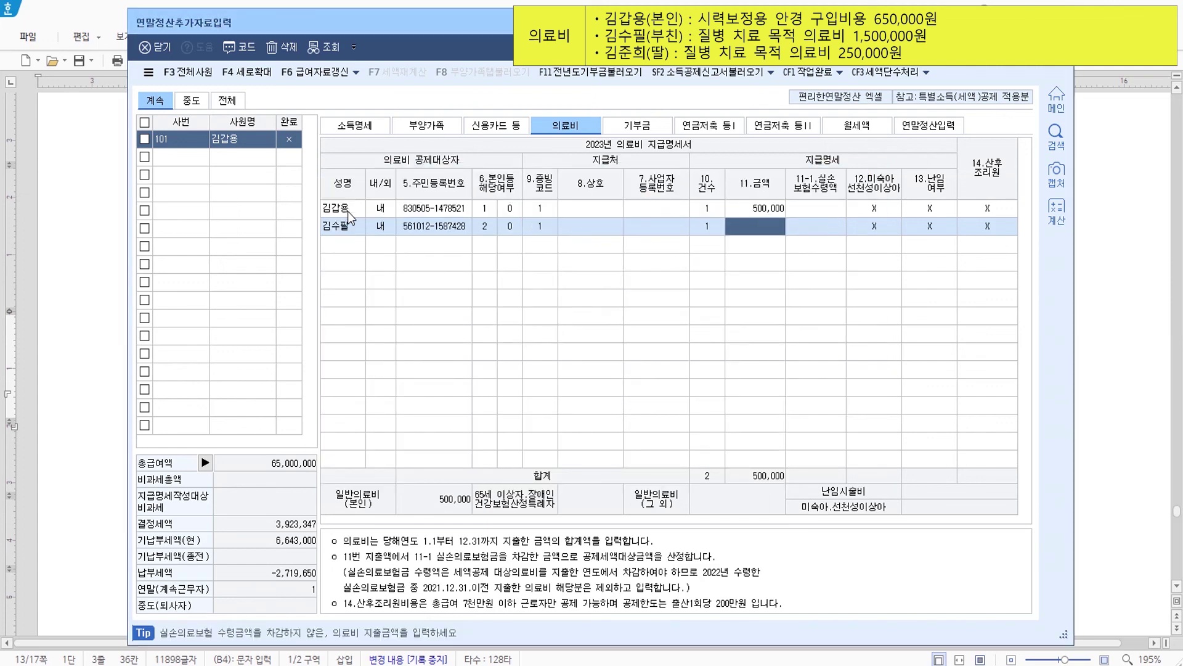
{"action": "type", "text": "1,500,000"}
{"action": "key", "text": "Return"}
{"action": "key", "text": "Return"}
{"action": "key", "text": "Return"}
{"action": "key", "text": "Return"}
{"action": "key", "text": "Return"}
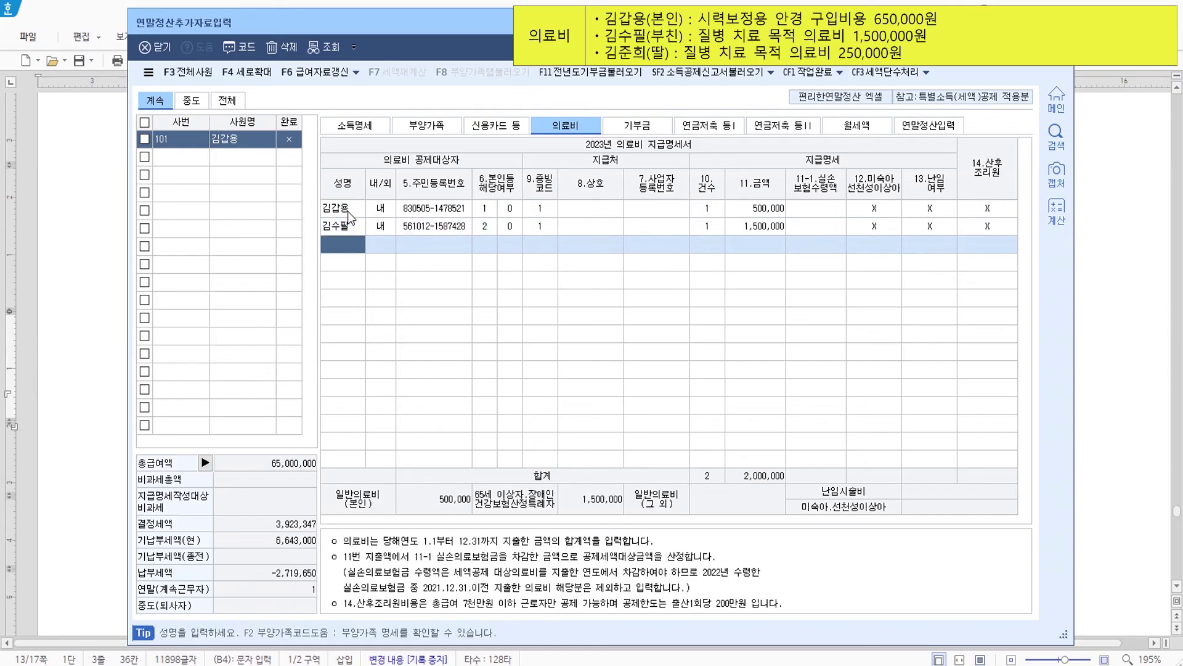
{"action": "key", "text": "F2"}
{"action": "key", "text": "Down"}
{"action": "key", "text": "Down"}
{"action": "key", "text": "Down"}
{"action": "key", "text": "Down"}
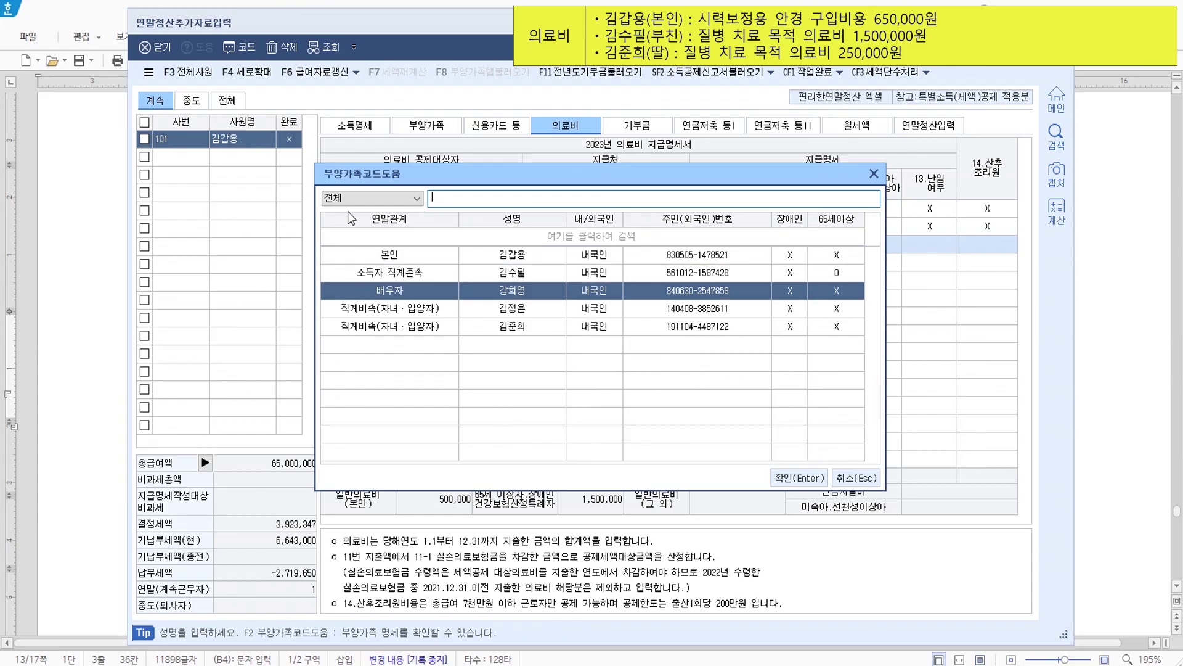
- Add the daughter as a medical patient with a 250,000 amount
{"action": "key", "text": "Return"}
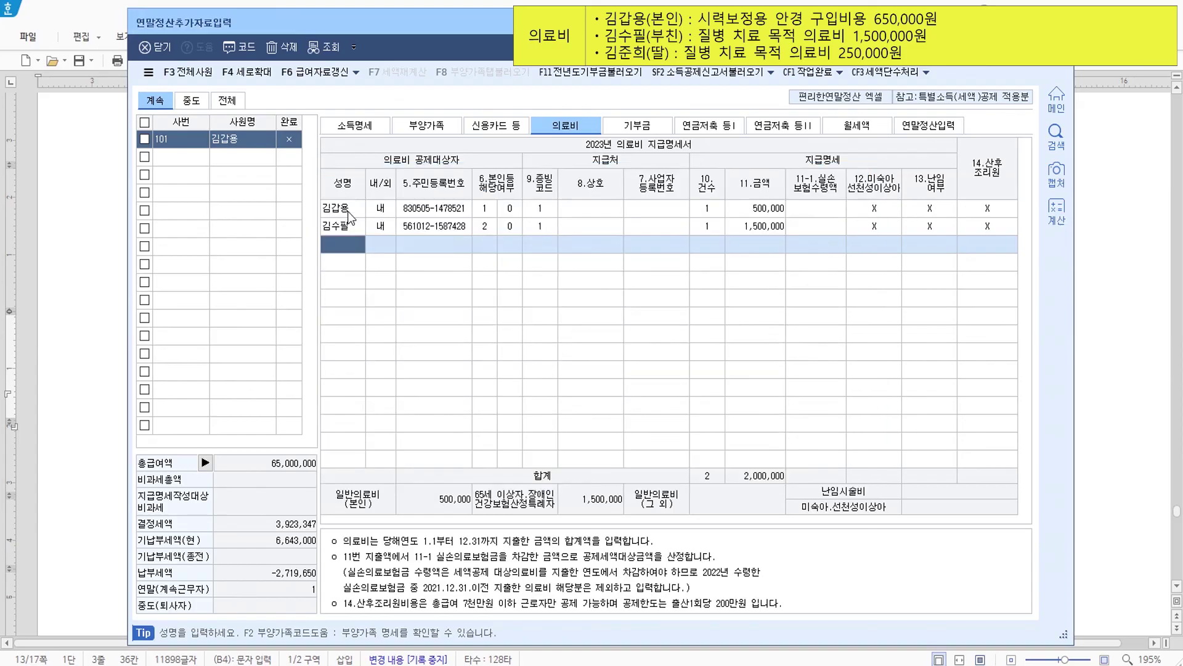
{"action": "type", "text": "1"}
{"action": "key", "text": "Return"}
{"action": "key", "text": "Return"}
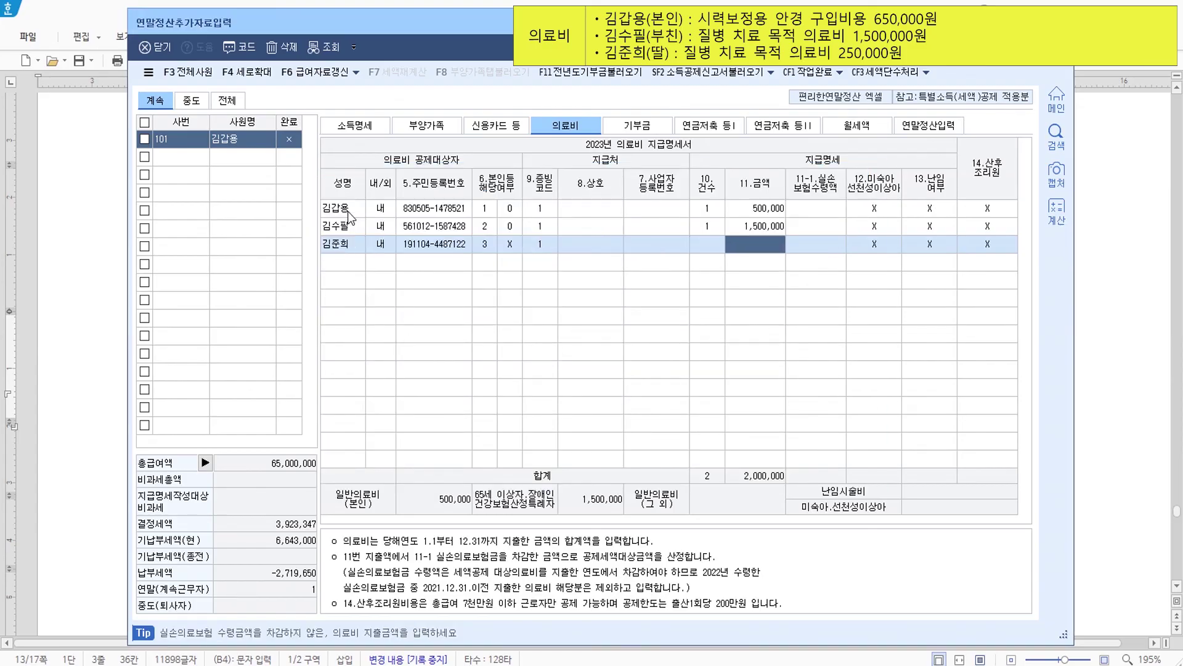
{"action": "key", "text": "Left"}
{"action": "type", "text": "1"}
{"action": "key", "text": "Return"}
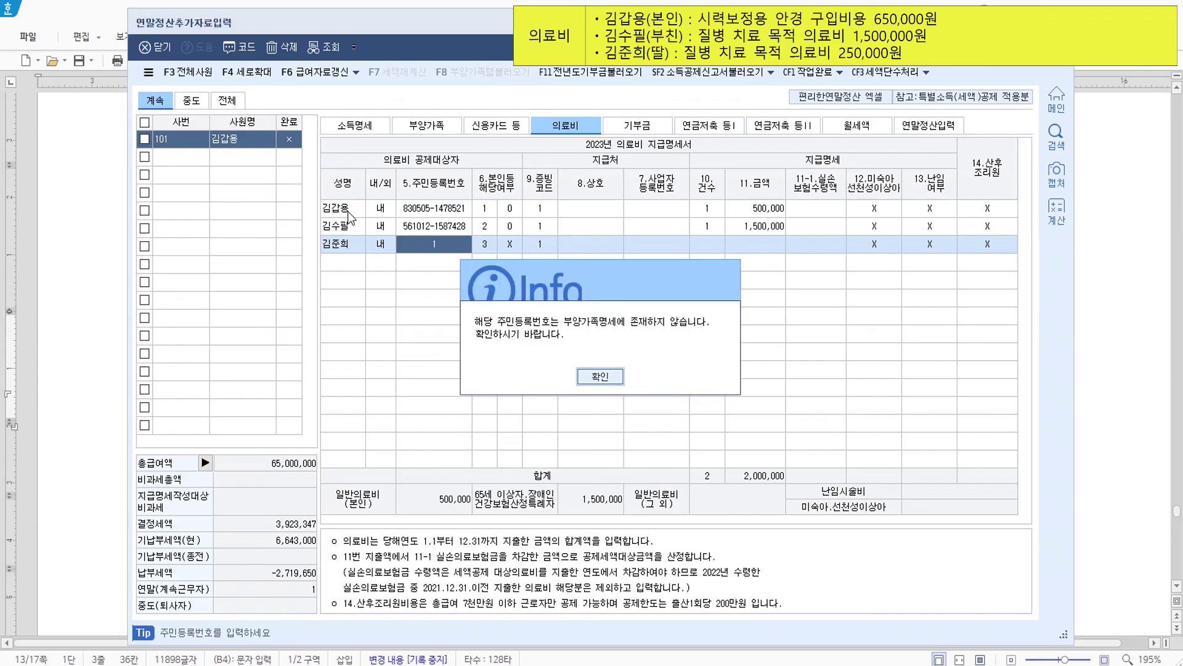
{"action": "key", "text": "Return"}
{"action": "key", "text": "Return"}
{"action": "key", "text": "Return"}
{"action": "key", "text": "Return"}
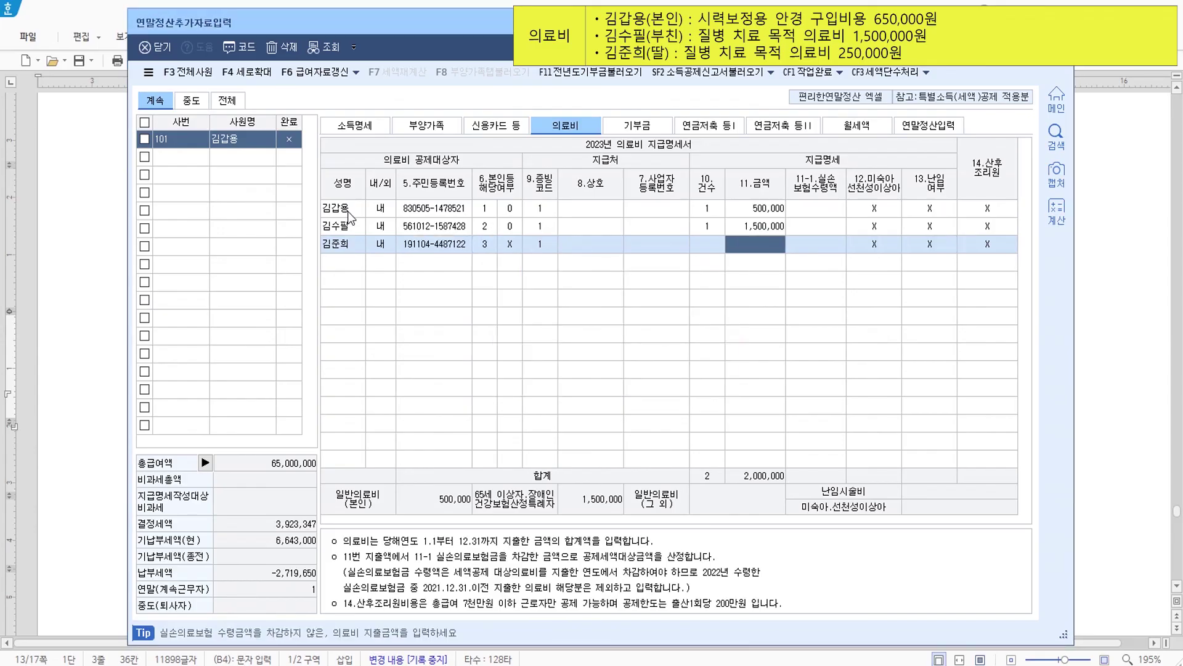
{"action": "type", "text": "2500000"}
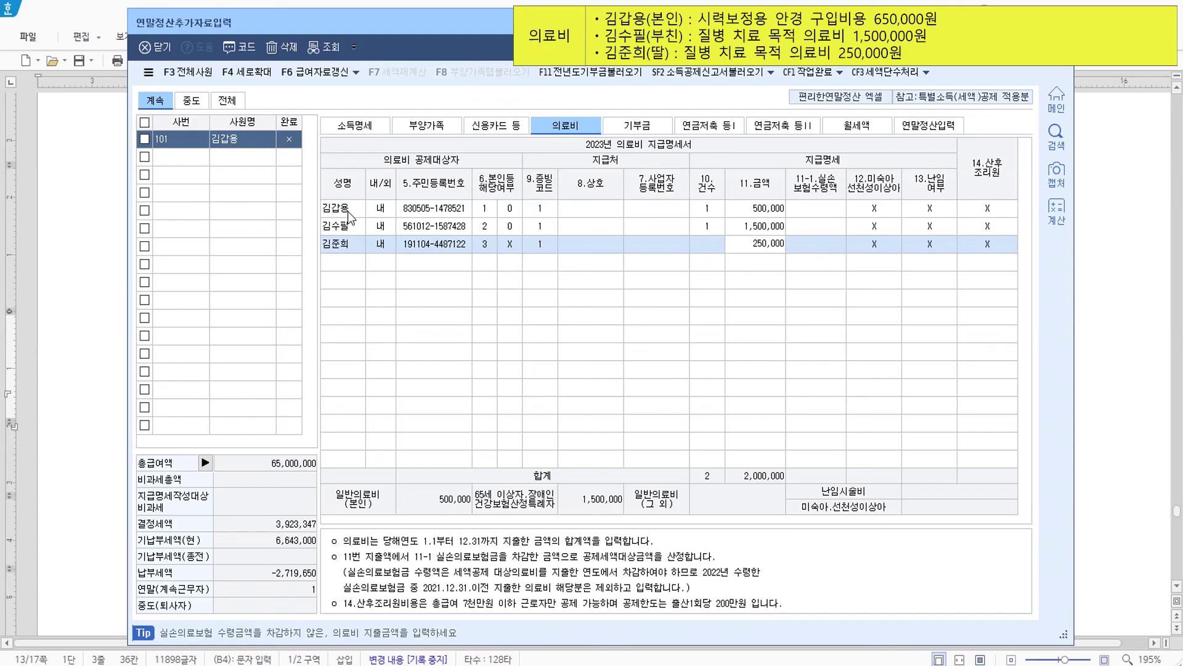
{"action": "key", "text": "Return"}
- Set the daughter's expense to proof code 1 with one case
{"action": "left_click", "coordinate": [708, 246]}
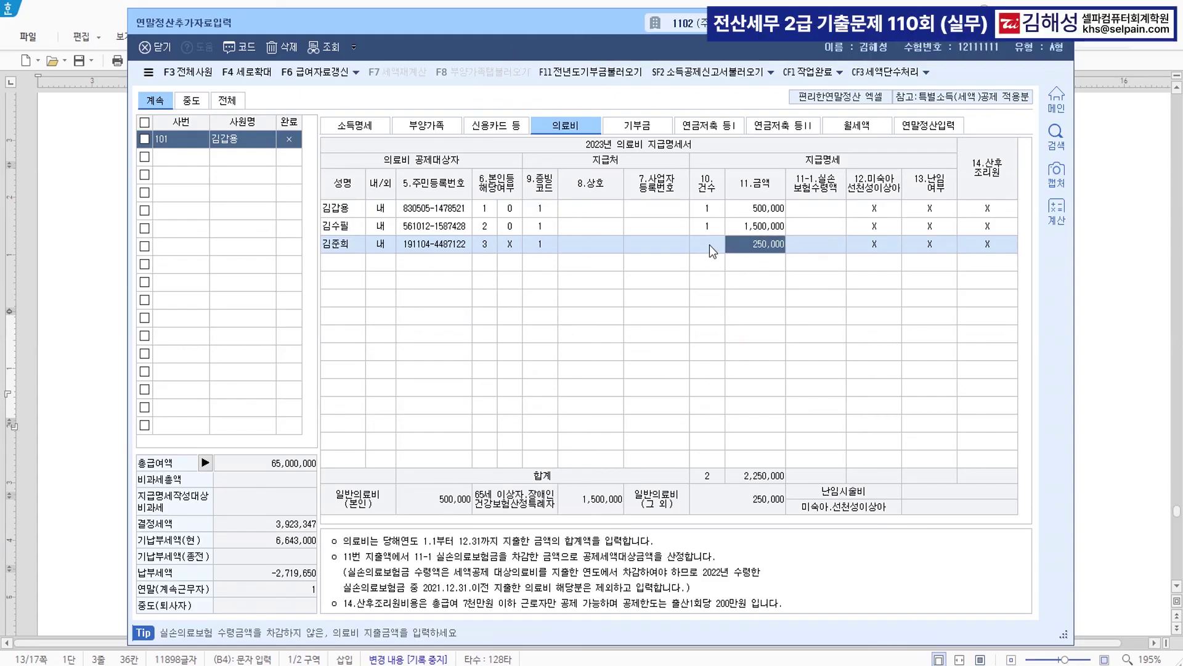
{"action": "left_click", "coordinate": [543, 251]}
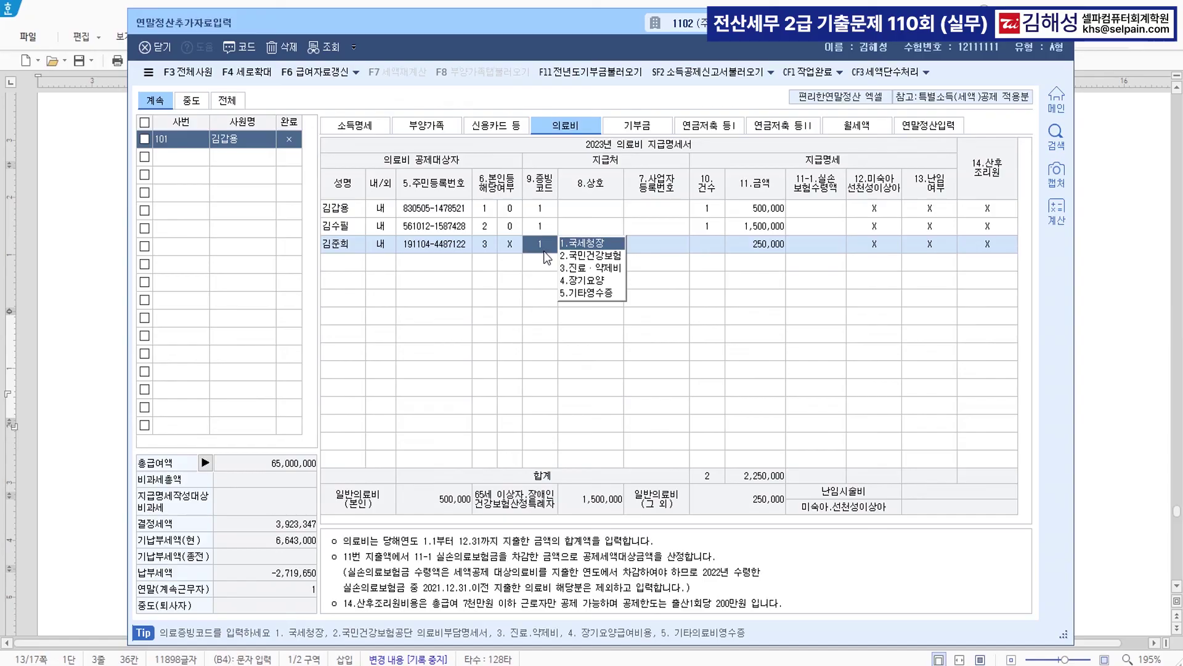
{"action": "key", "text": "Return"}
{"action": "key", "text": "Return"}
{"action": "type", "text": "1"}
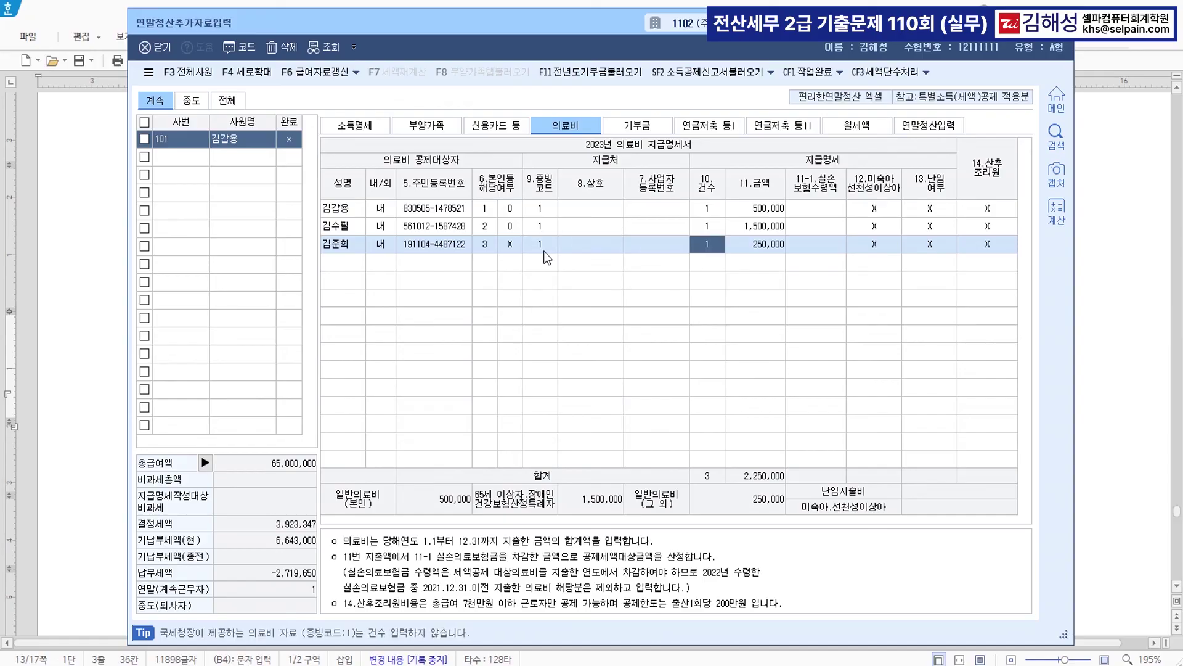
{"action": "key", "text": "Return"}
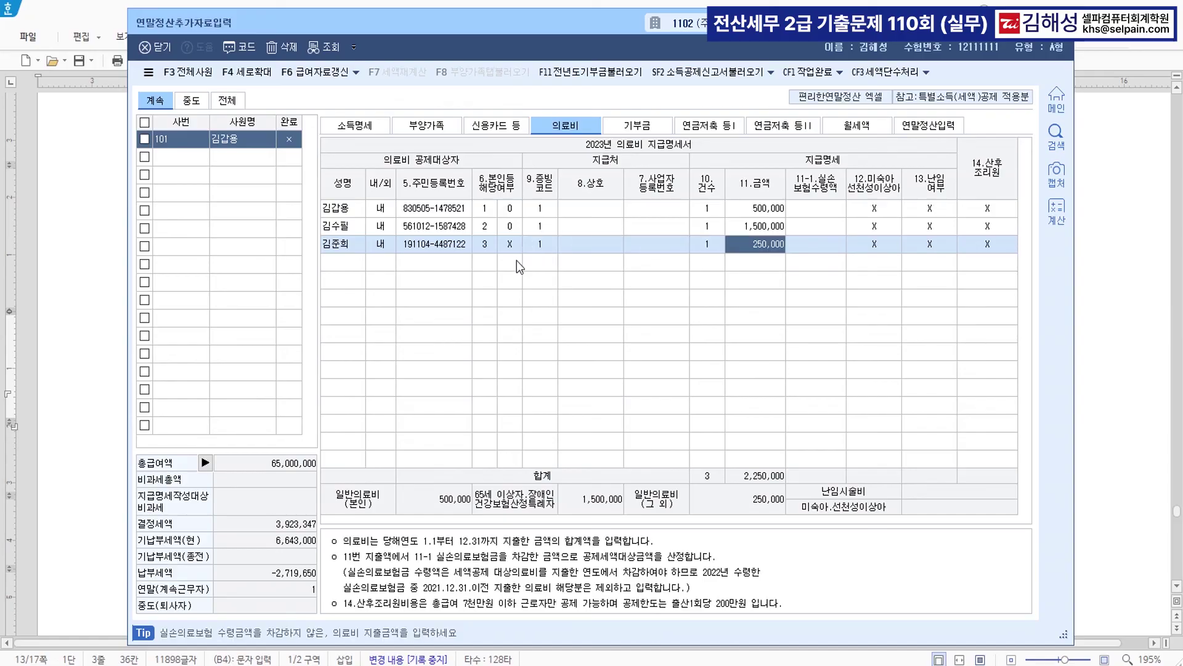
{"action": "left_click", "coordinate": [352, 265]}
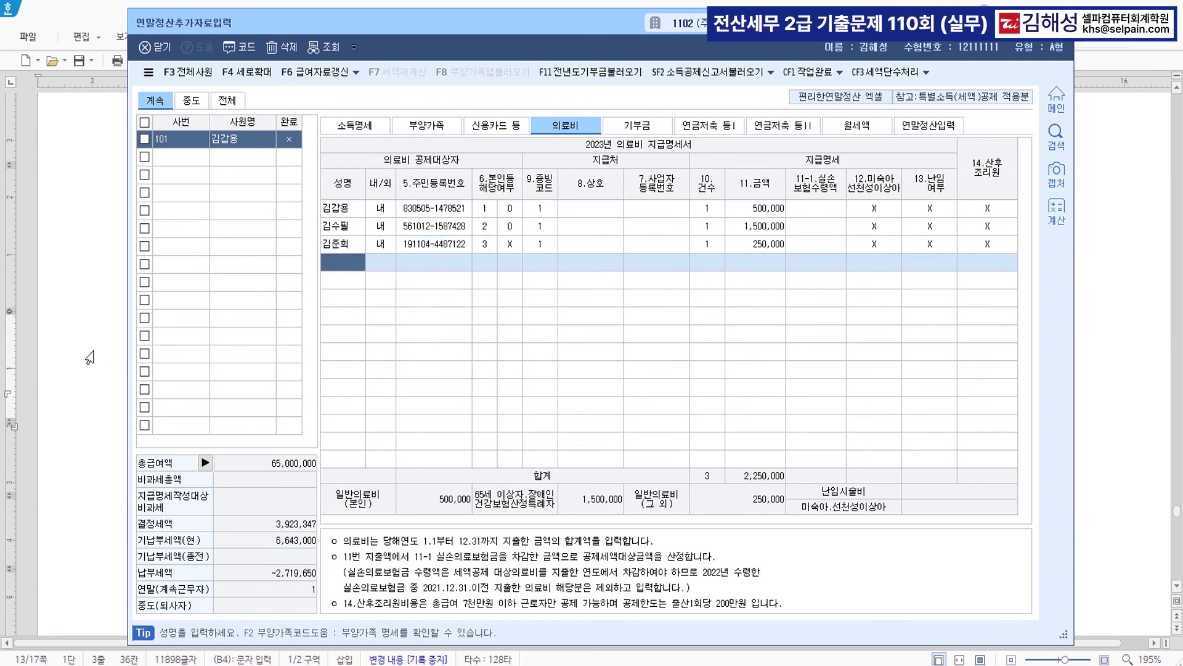
- Select the 21,500,000원 credit-card amount in the exam, then show KcLep's 신용카드 등 tab
{"action": "left_click", "coordinate": [1151, 270]}
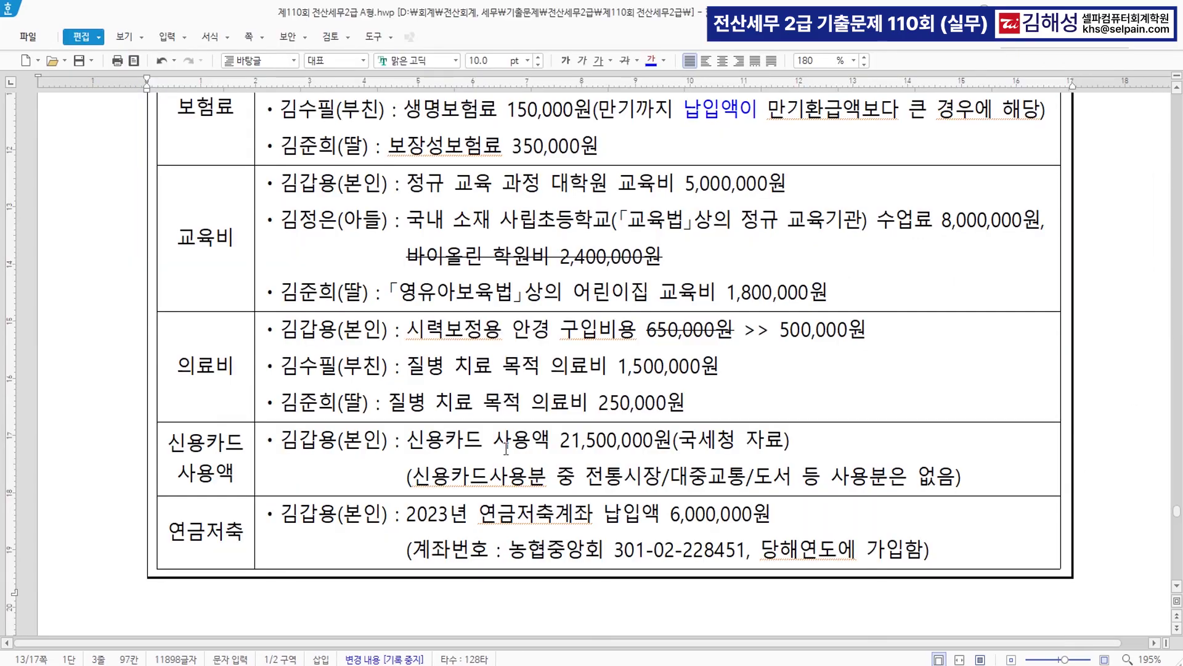
{"action": "scroll", "coordinate": [430, 460], "scroll_direction": "down", "scroll_amount": 3}
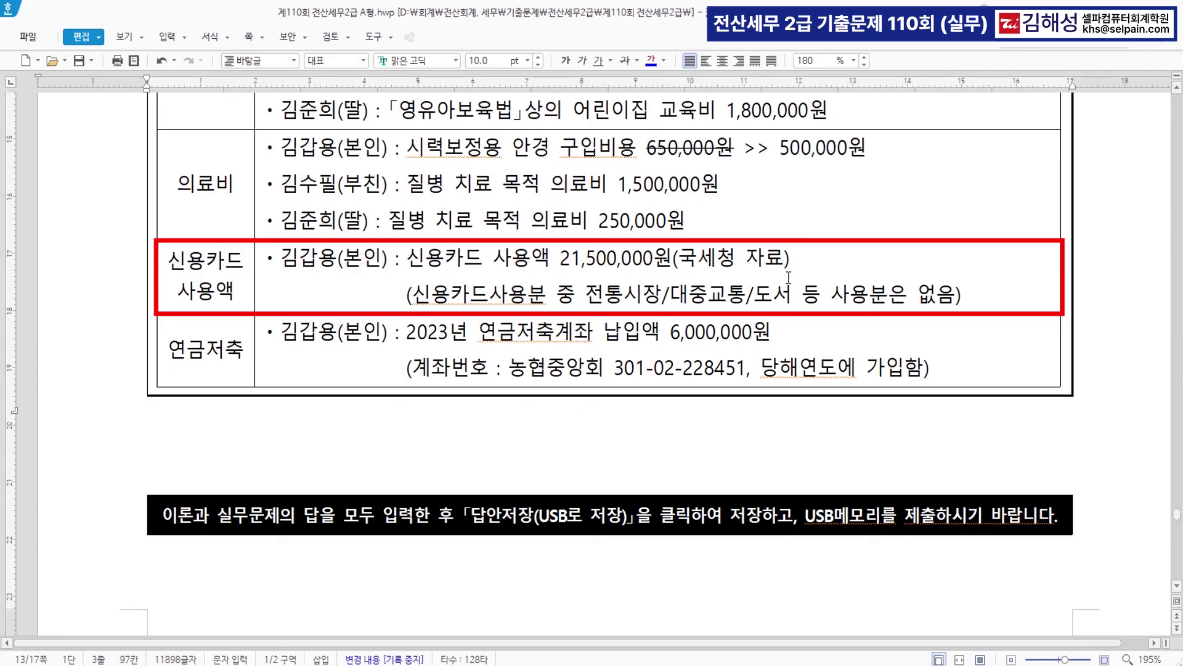
{"action": "left_click", "coordinate": [565, 263]}
{"action": "left_click_drag", "start_coordinate": [561, 263], "coordinate": [672, 263]}
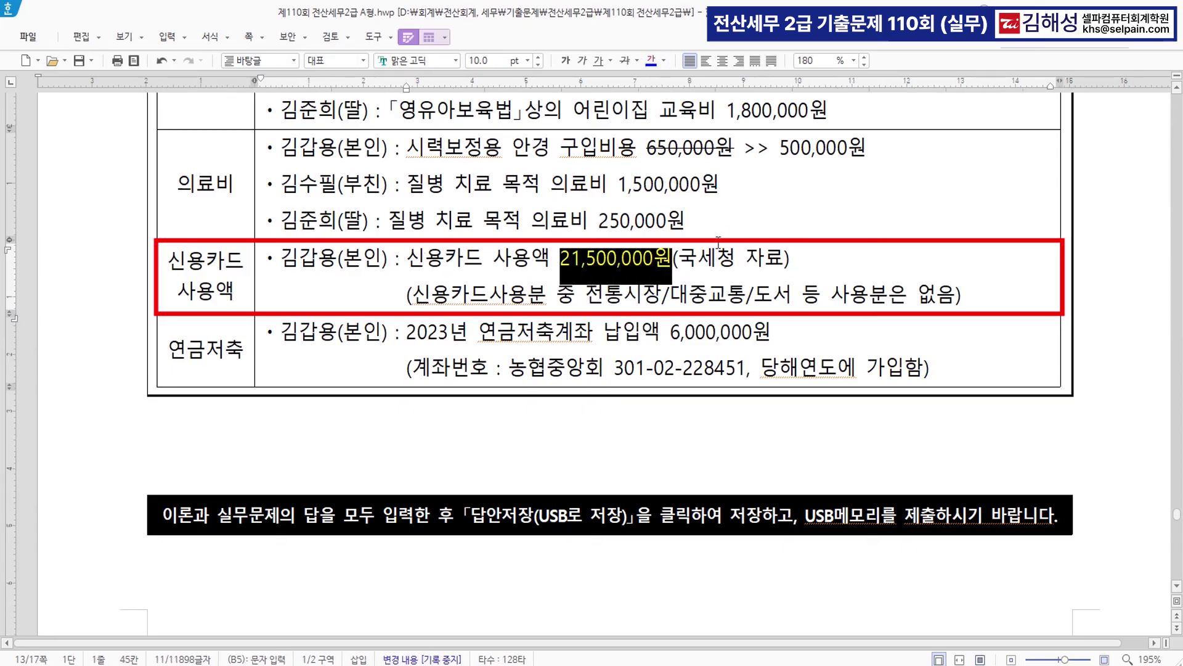
{"action": "key", "text": "alt+Tab"}
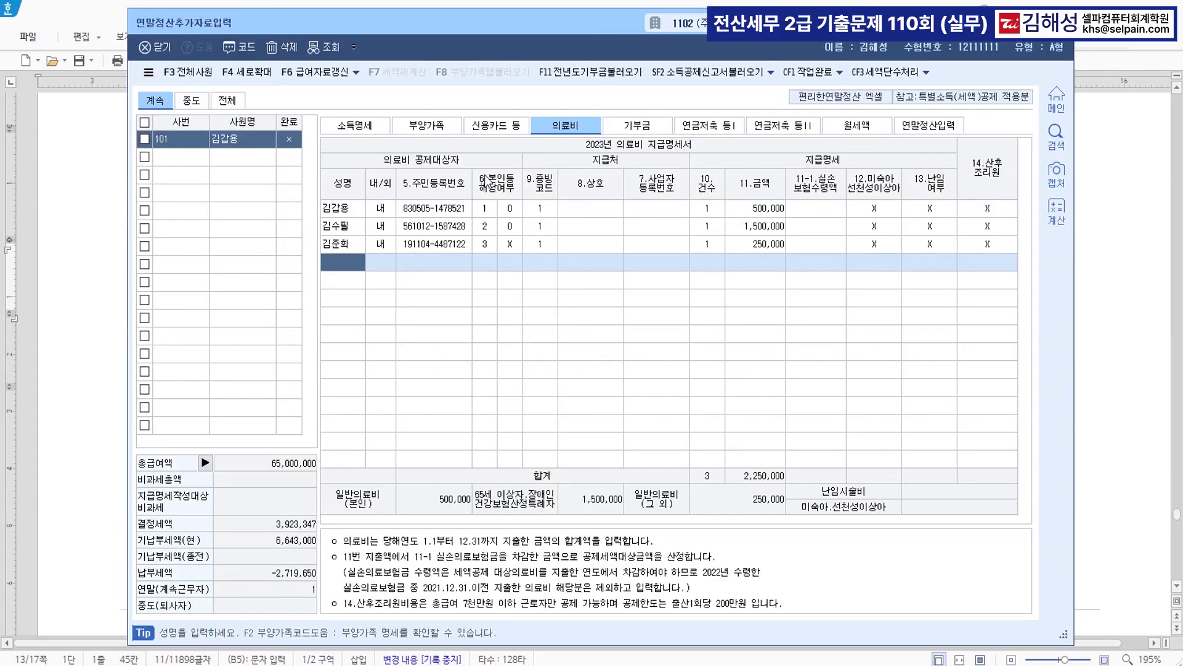
{"action": "left_click", "coordinate": [502, 125]}
- Enter 21,500,000 as the employee's 국세청 credit-card spending
{"action": "left_click", "coordinate": [532, 179]}
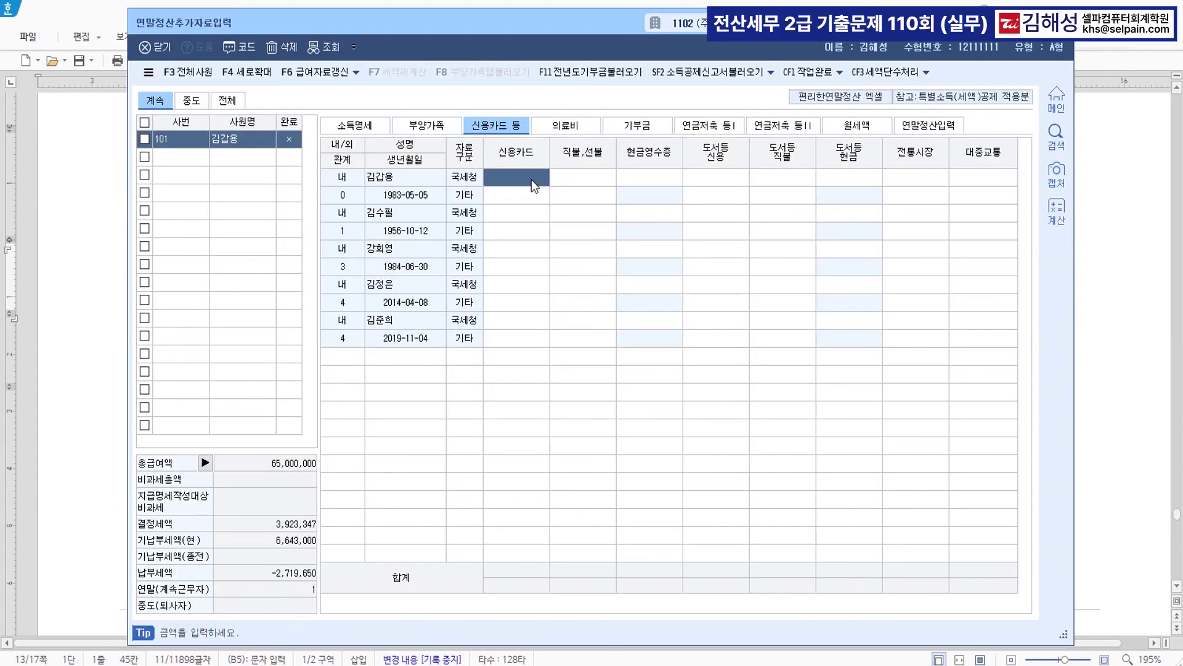
{"action": "type", "text": "21500000"}
{"action": "key", "text": "Return"}
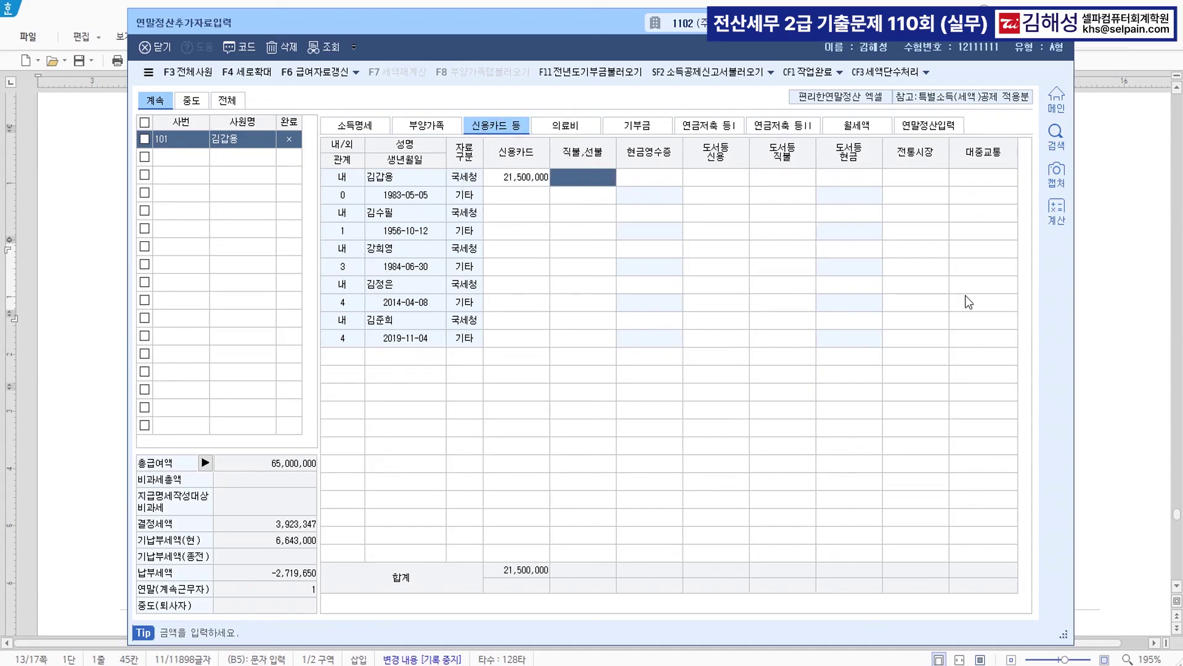
{"action": "left_click", "coordinate": [1101, 271]}
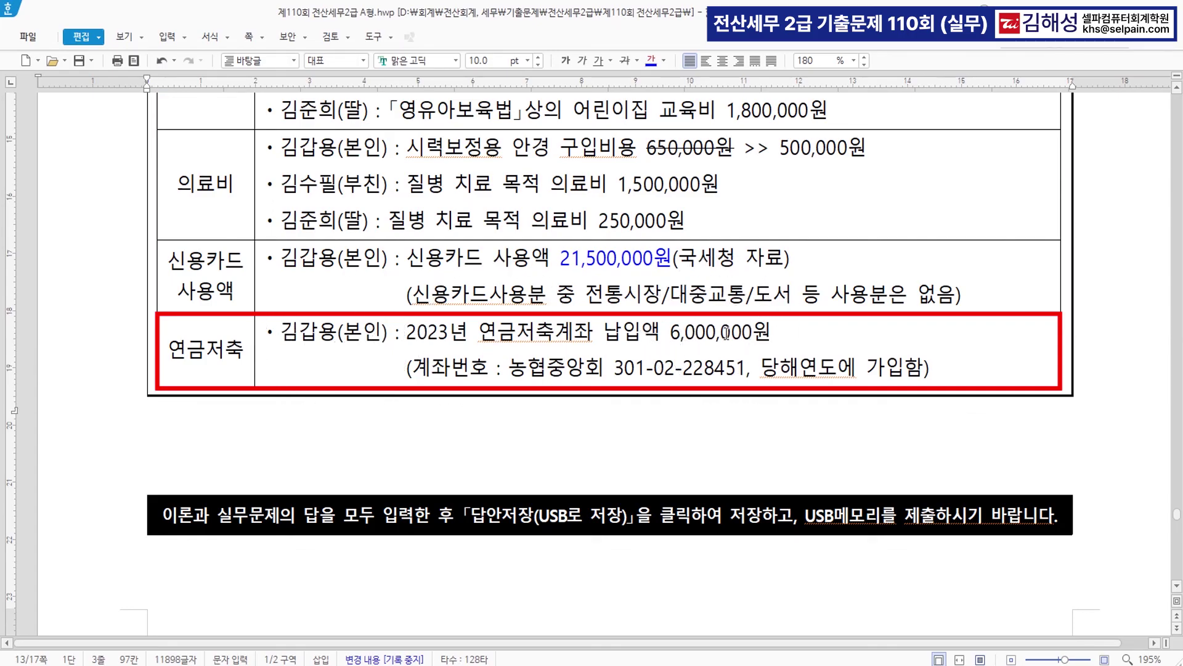
- On the 연금저축 등I tab, set section 2's savings type to 2.연금저축
{"action": "key", "text": "alt+Tab"}
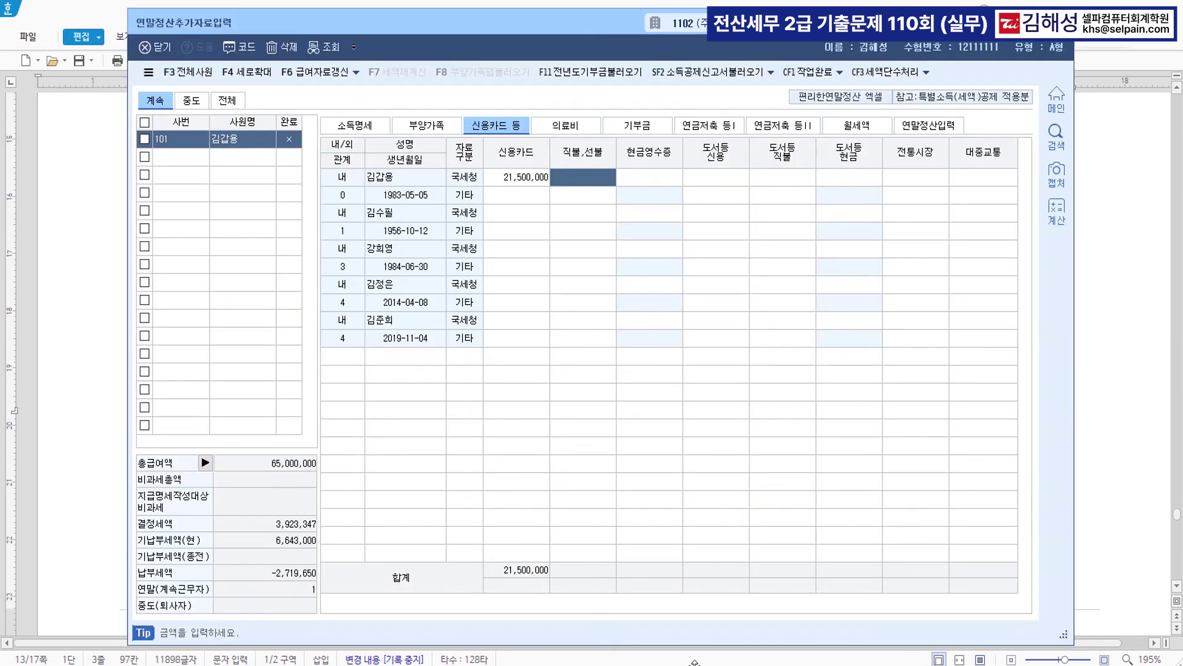
{"action": "left_click", "coordinate": [721, 128]}
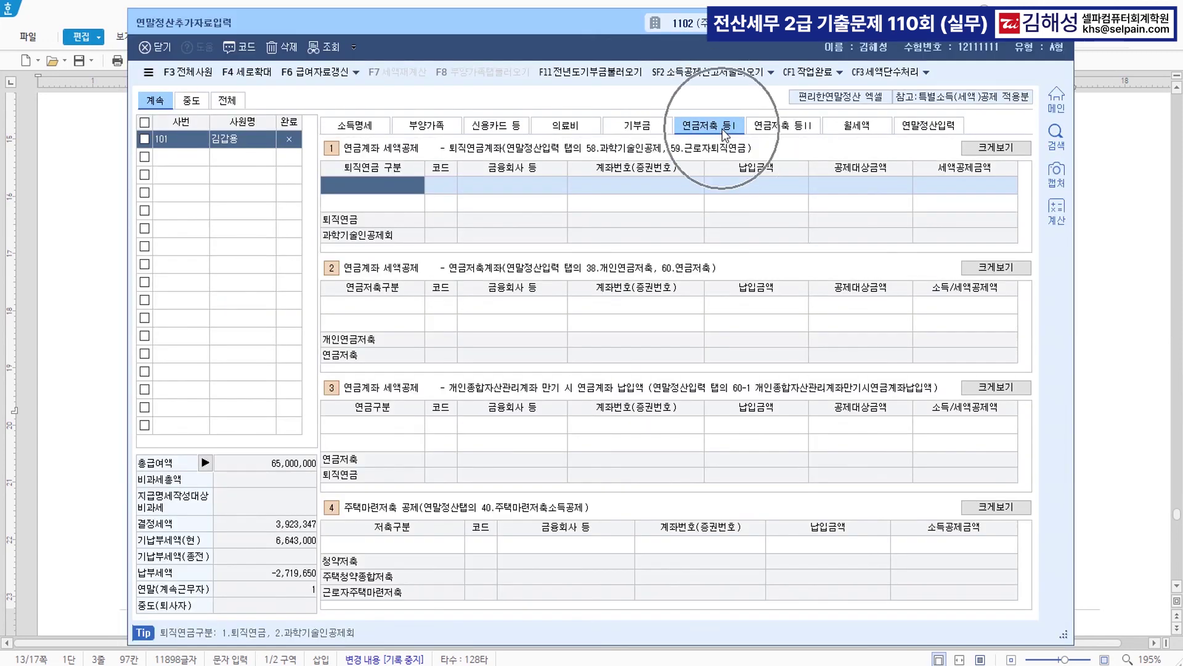
{"action": "left_click", "coordinate": [384, 309]}
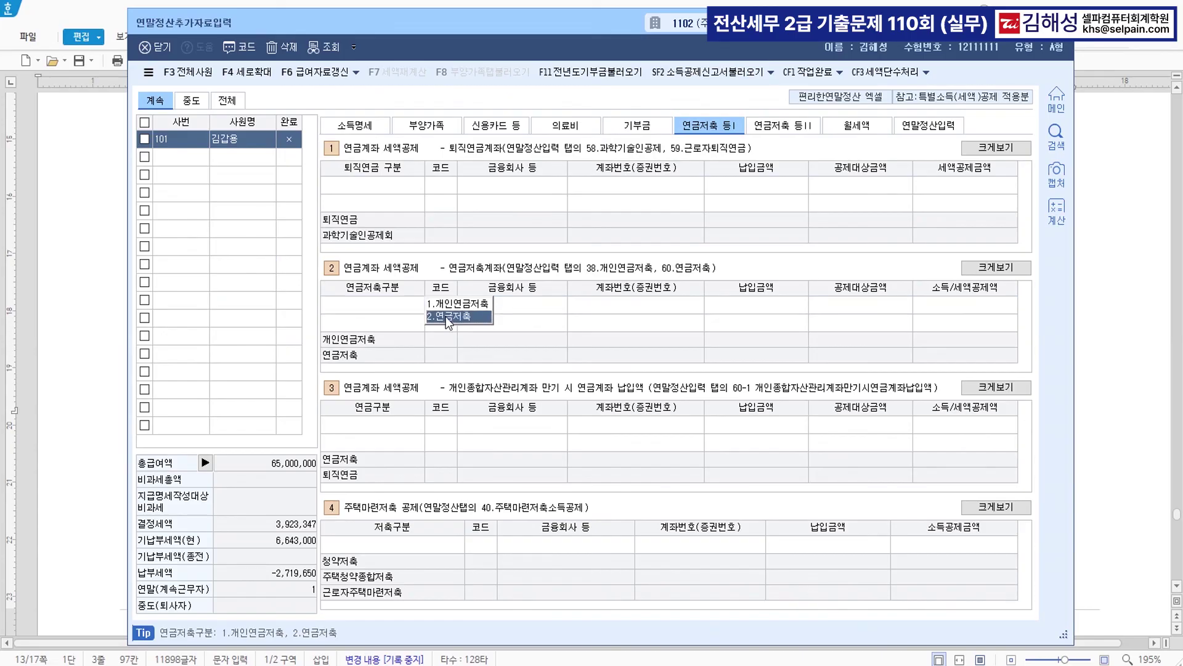
{"action": "left_click", "coordinate": [445, 316]}
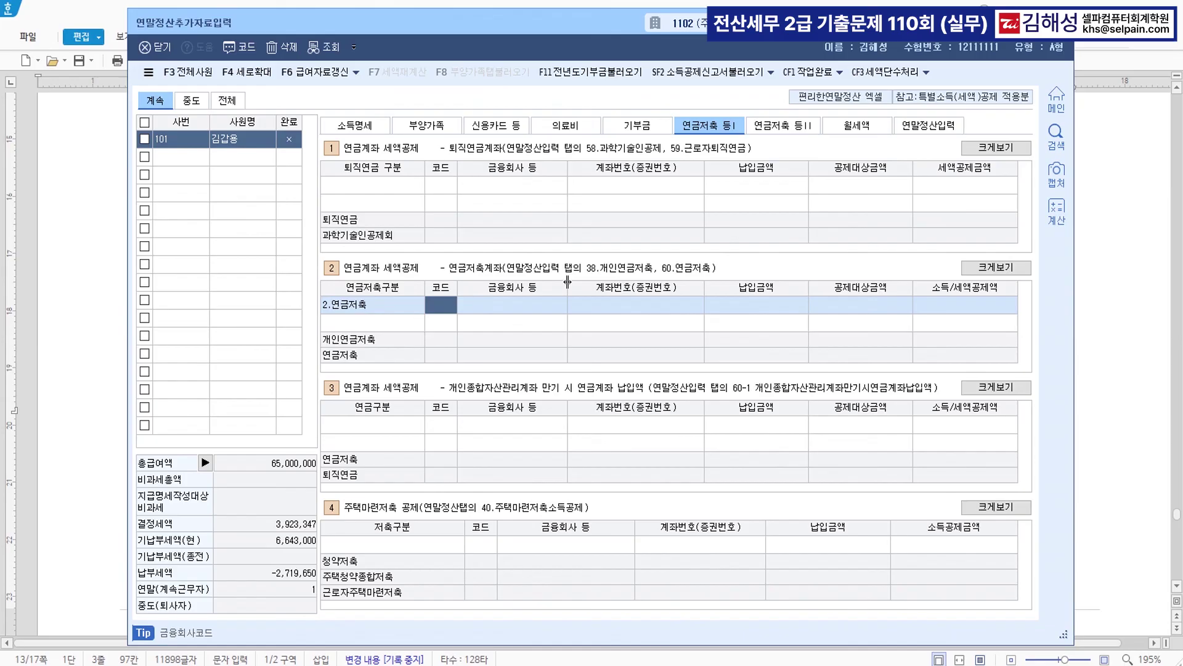
- Colour the exam's 연금저축 heading blue to mark it handled
{"action": "left_click", "coordinate": [1103, 282]}
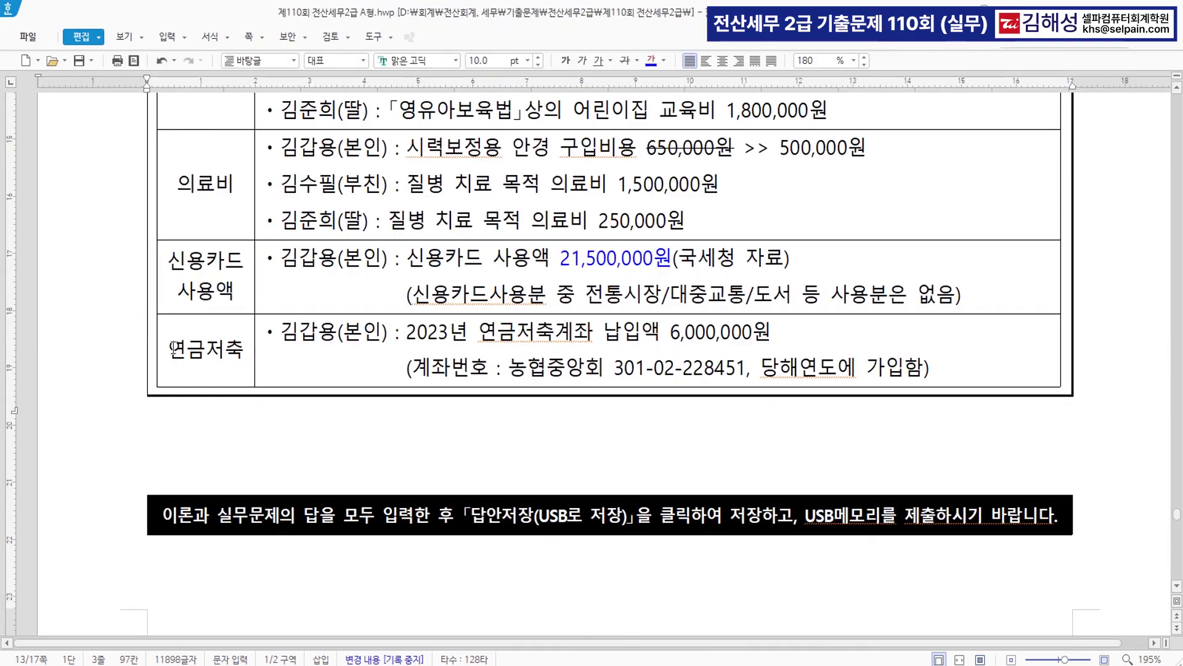
{"action": "left_click_drag", "start_coordinate": [168, 349], "coordinate": [246, 355]}
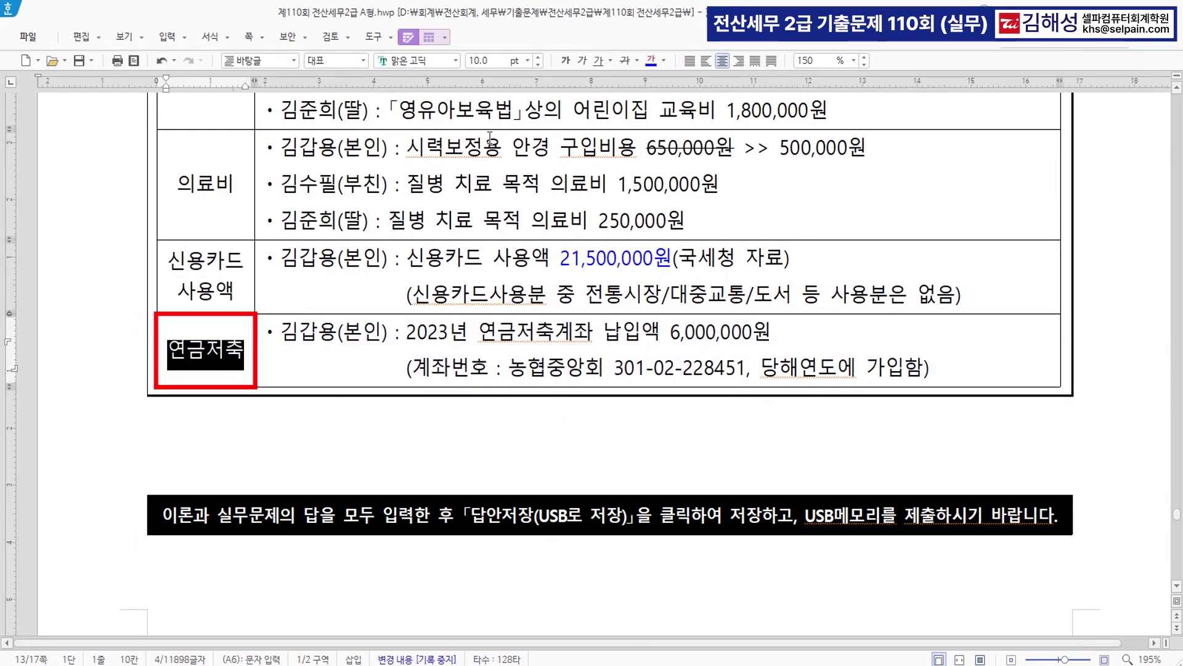
{"action": "left_click", "coordinate": [651, 57]}
{"action": "left_click", "coordinate": [339, 357]}
{"action": "left_click", "coordinate": [174, 352]}
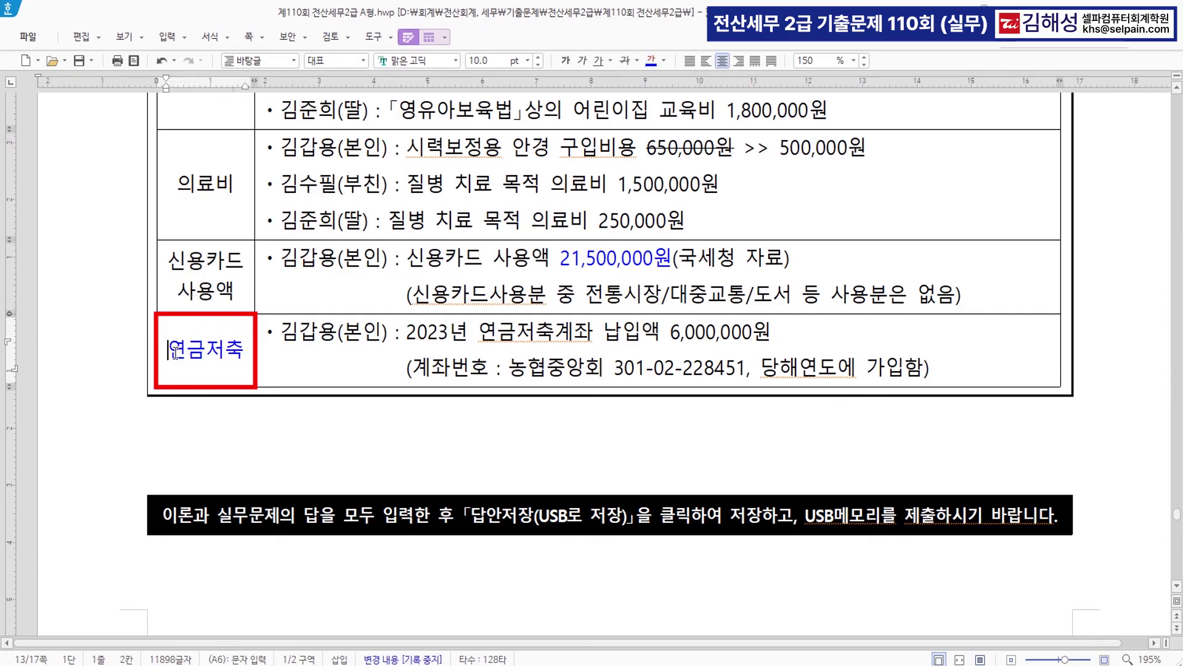
{"action": "key", "text": "alt+Tab"}
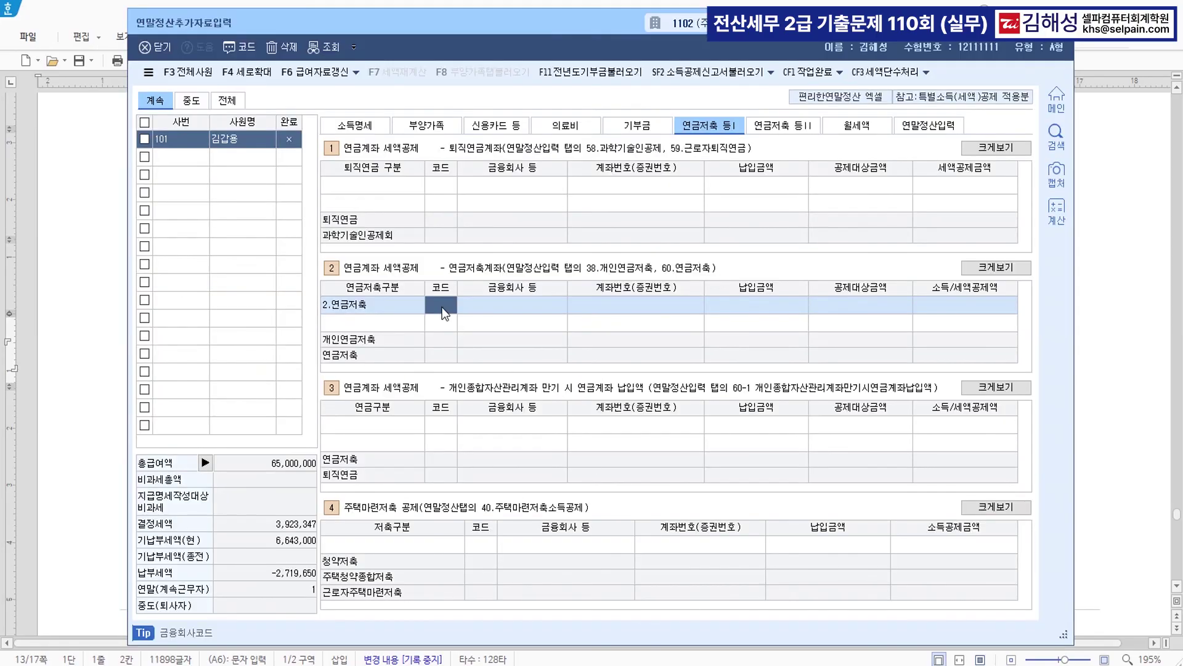
- Fill the 연금저축 row: institution 190 농협중앙회 및 산하기관, the account number, and 6,000,000 paid
{"action": "key", "text": "F2"}
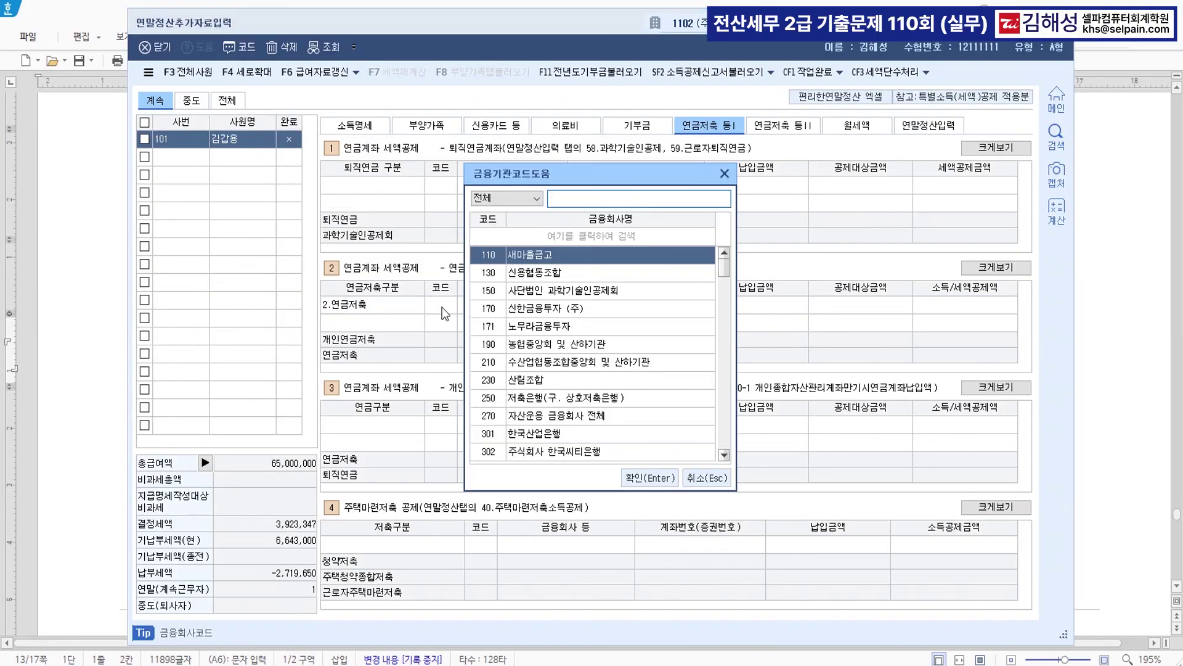
{"action": "type", "text": "농협"}
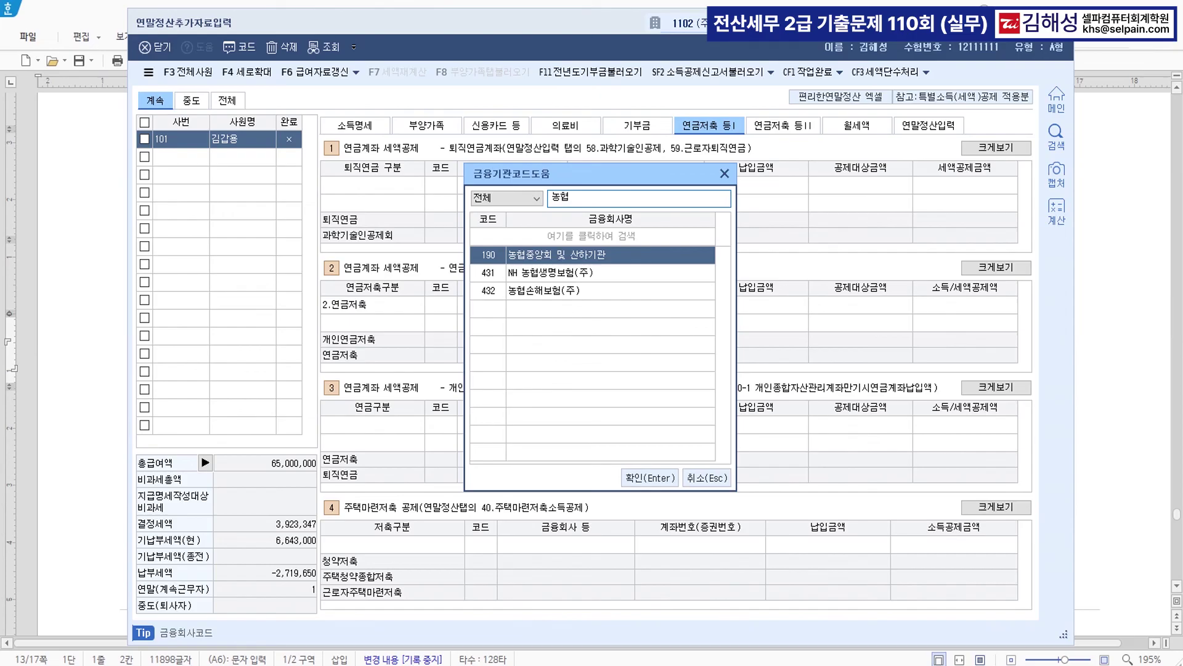
{"action": "key", "text": "Return"}
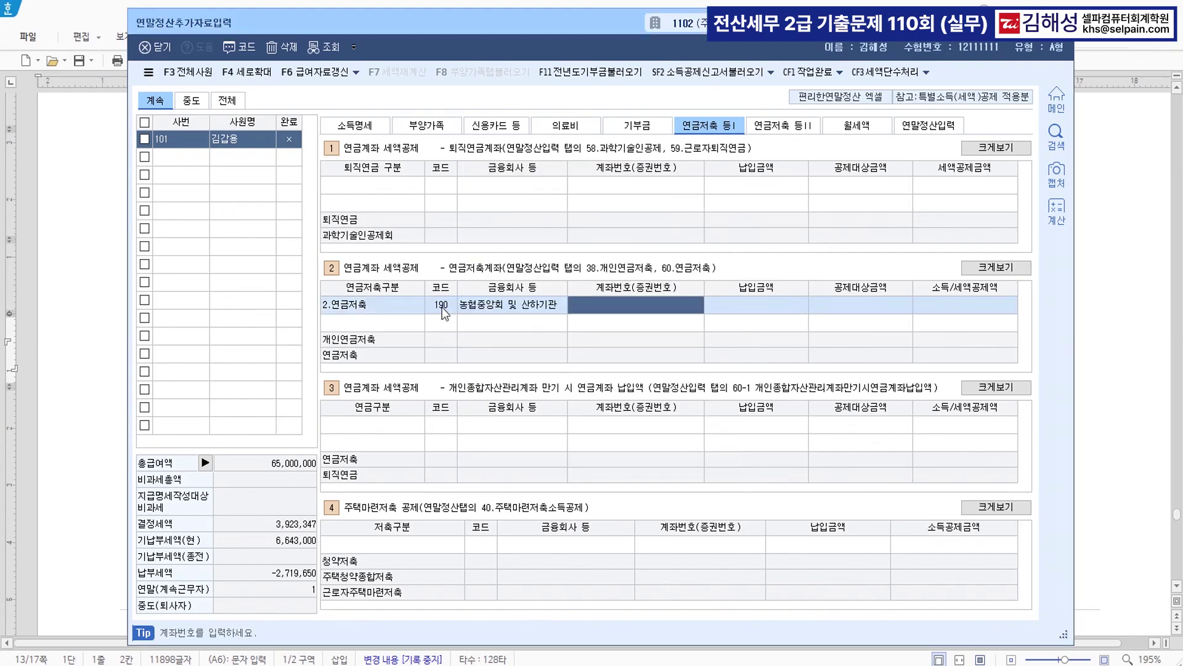
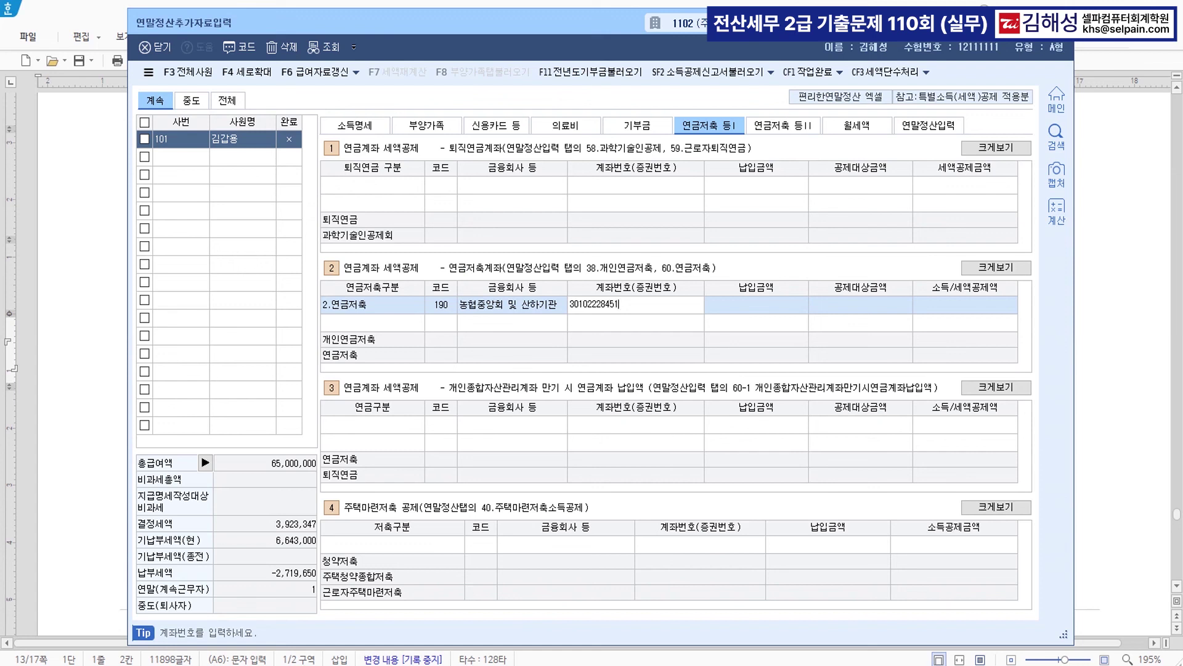
{"action": "key", "text": "Return"}
{"action": "type", "text": "6000000"}
{"action": "key", "text": "Return"}
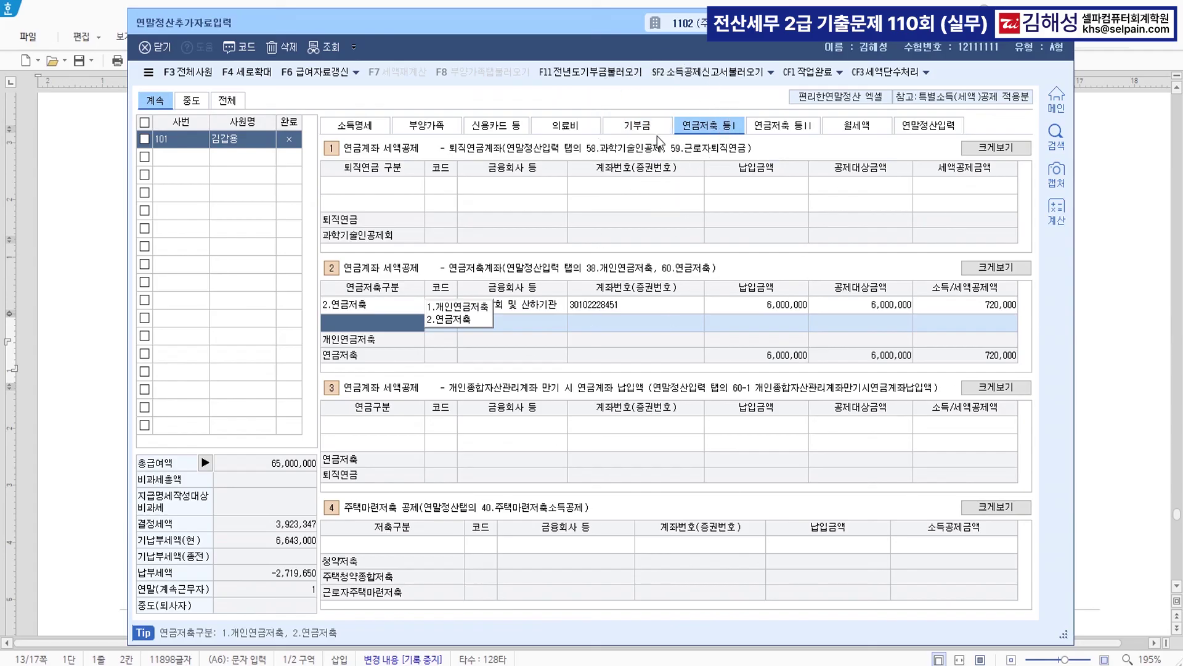
- Reload dependents data via F8 on 연말정산입력, crediting 96,000 insurance and 1,470,000 education
{"action": "left_click", "coordinate": [926, 127]}
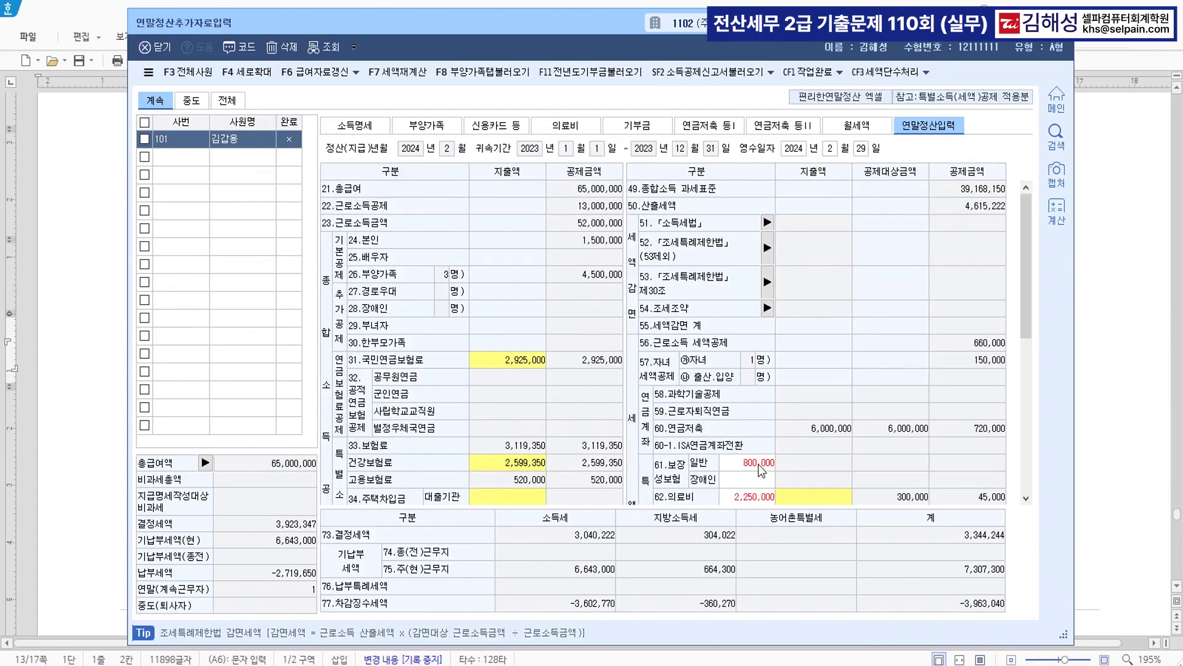
{"action": "scroll", "coordinate": [759, 463], "scroll_direction": "down", "scroll_amount": 4}
{"action": "left_click", "coordinate": [762, 313]}
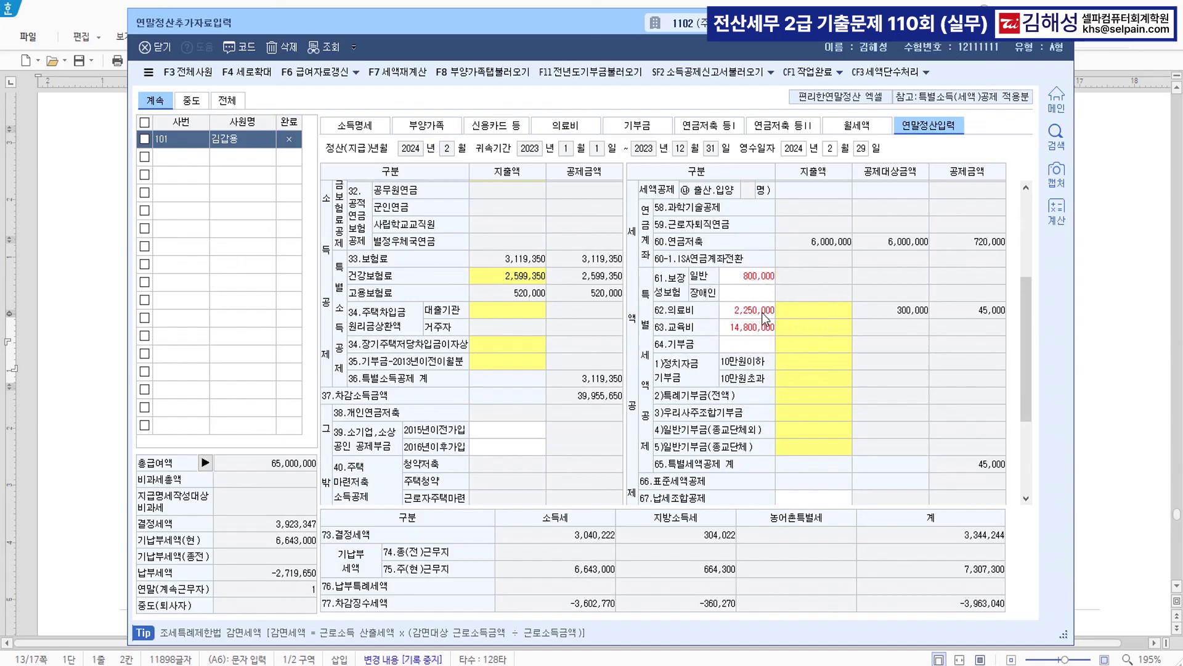
{"action": "left_click", "coordinate": [497, 75]}
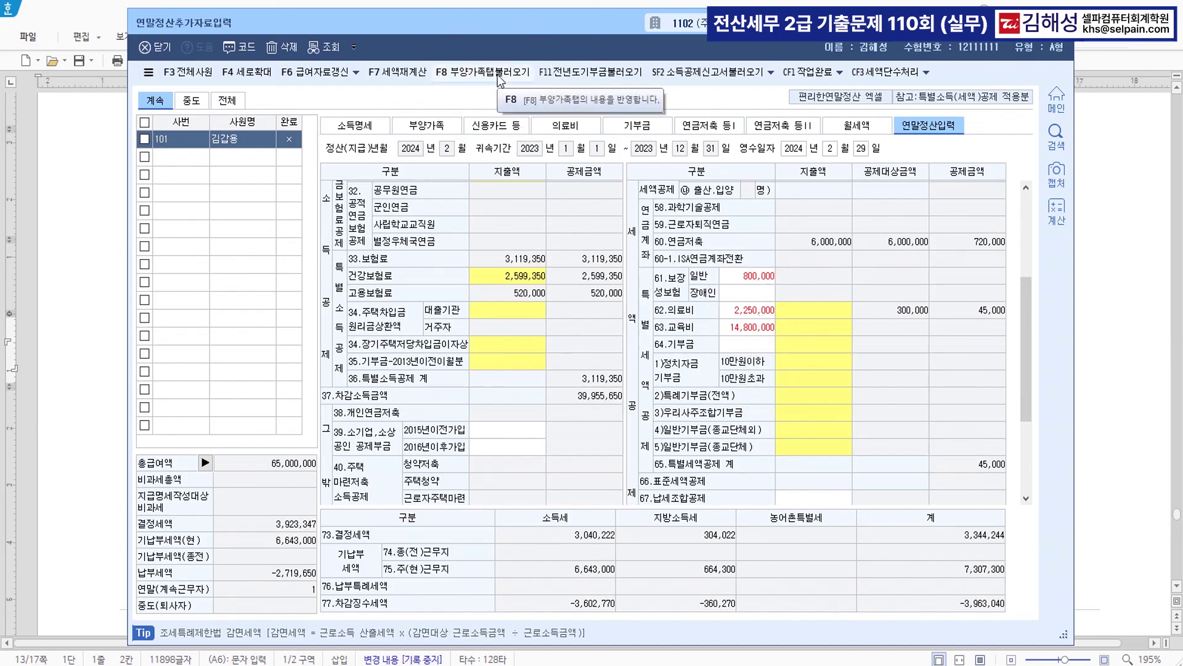
{"action": "left_click", "coordinate": [710, 419]}
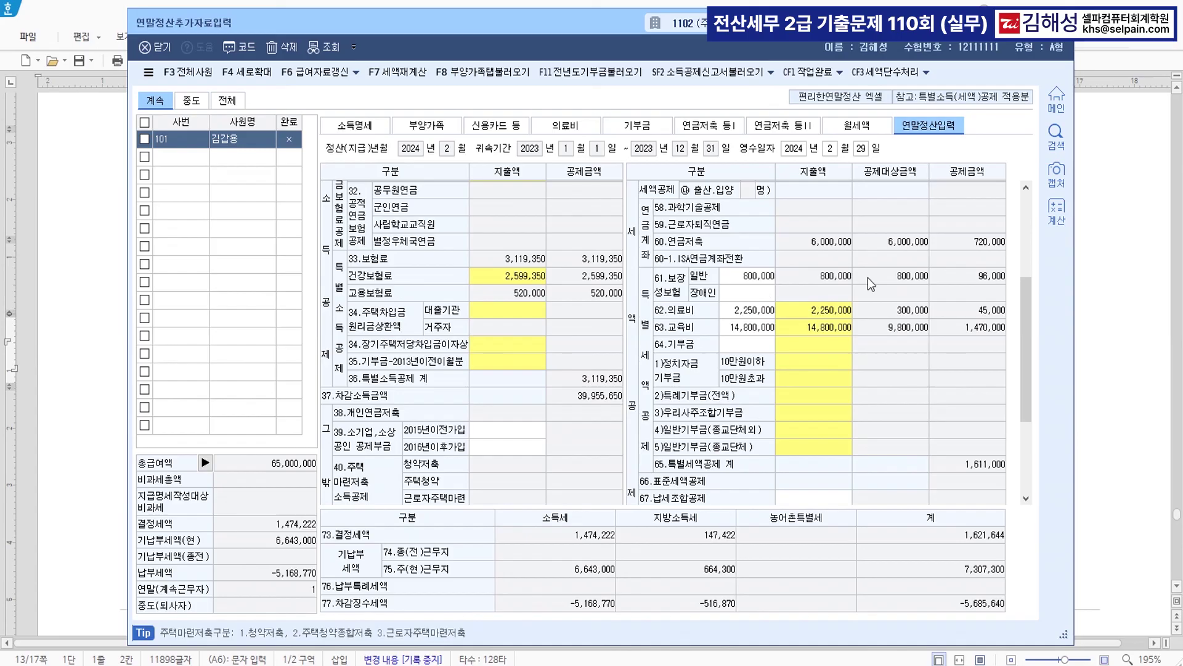
{"action": "left_click", "coordinate": [198, 156]}
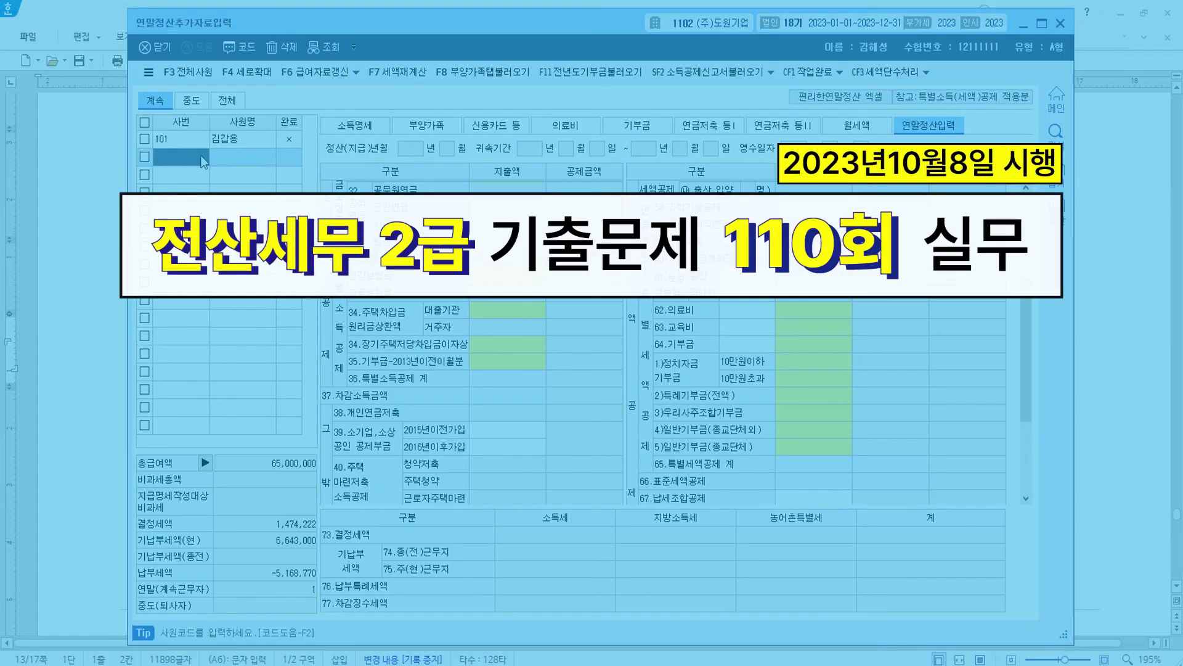